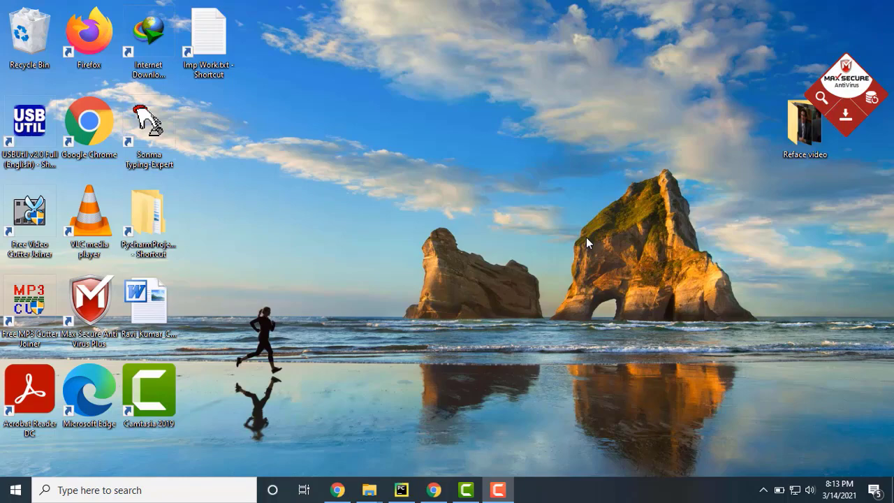
- Find and launch Microsoft Office Access 2007
{"action": "key", "text": "super"}
{"action": "type", "text": "ms"}
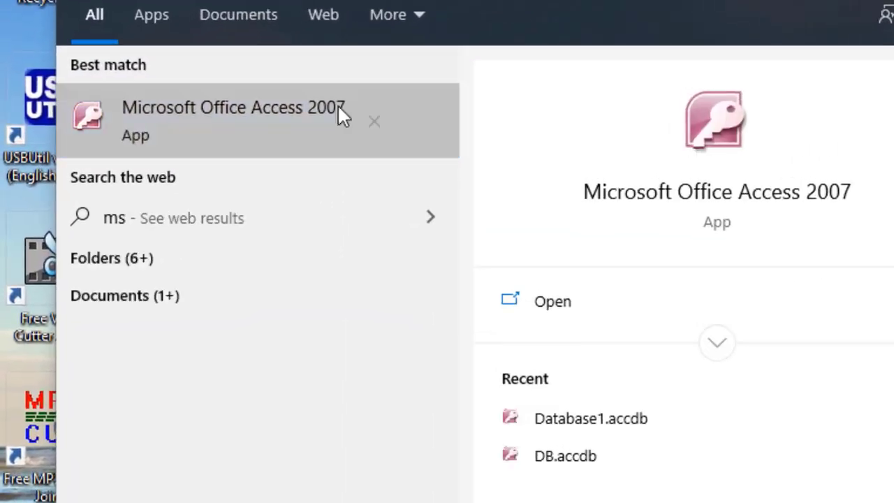
{"action": "left_click", "coordinate": [342, 115]}
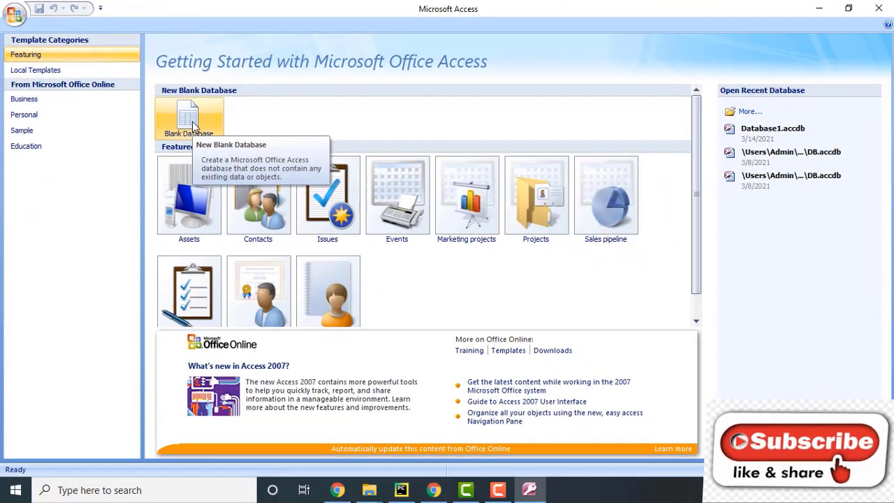
- Create a new blank database with the file name Tutor in the Documents folder
{"action": "left_click", "coordinate": [196, 124]}
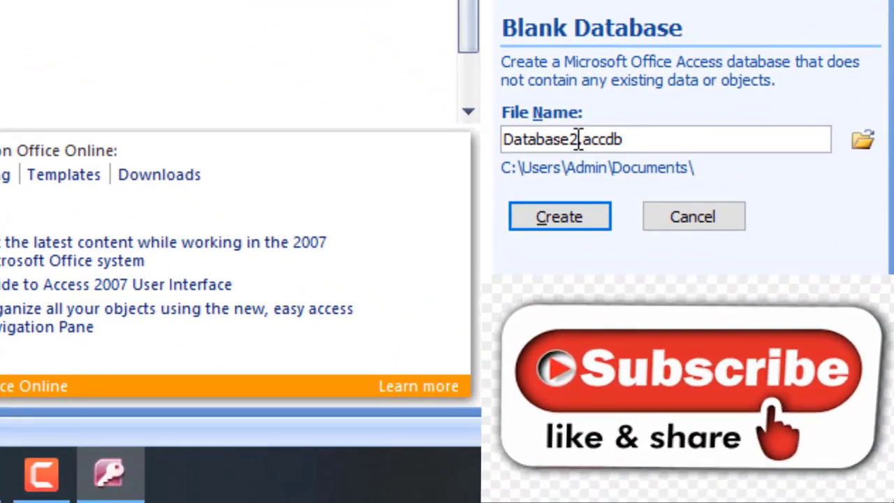
{"action": "type", "text": "Tutor"}
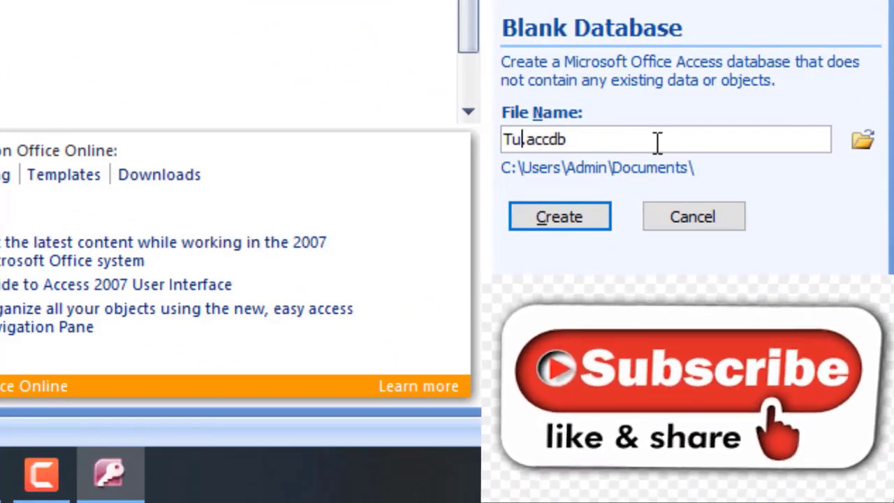
{"action": "left_click", "coordinate": [549, 223]}
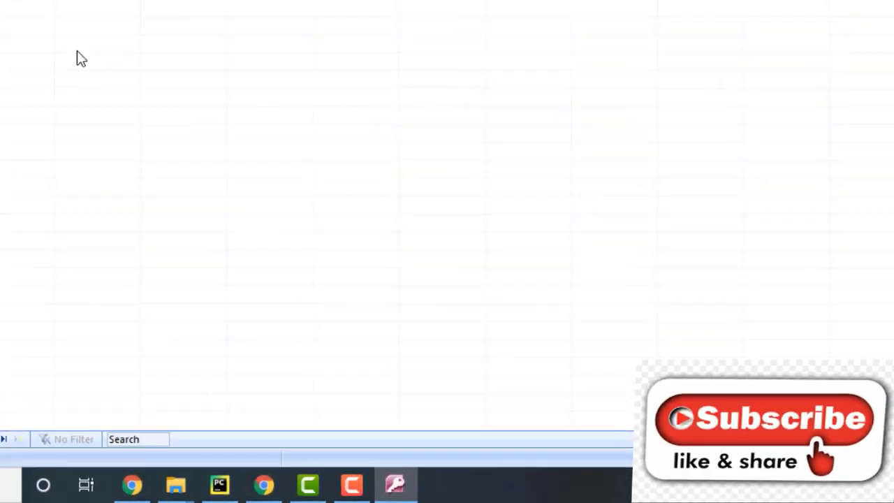
- Switch to the Documents folder in File Explorer and check it for the new Tutor database file
{"action": "mouse_move", "coordinate": [370, 490]}
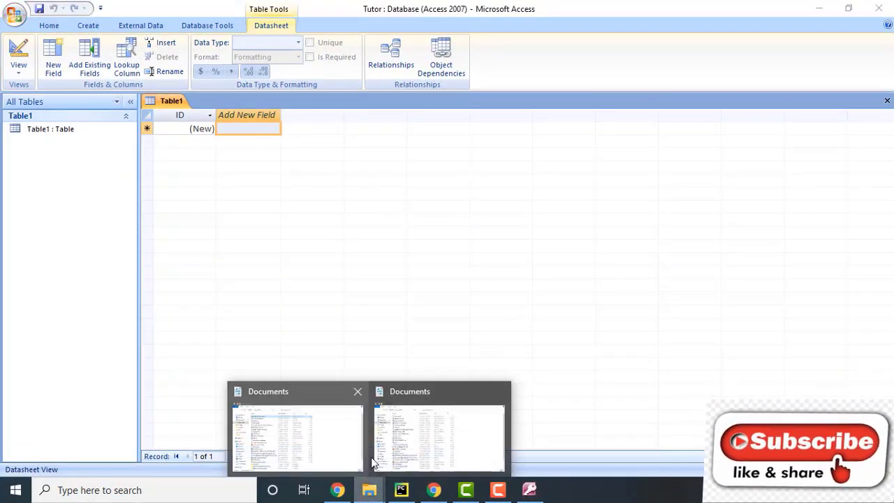
{"action": "left_click", "coordinate": [336, 416]}
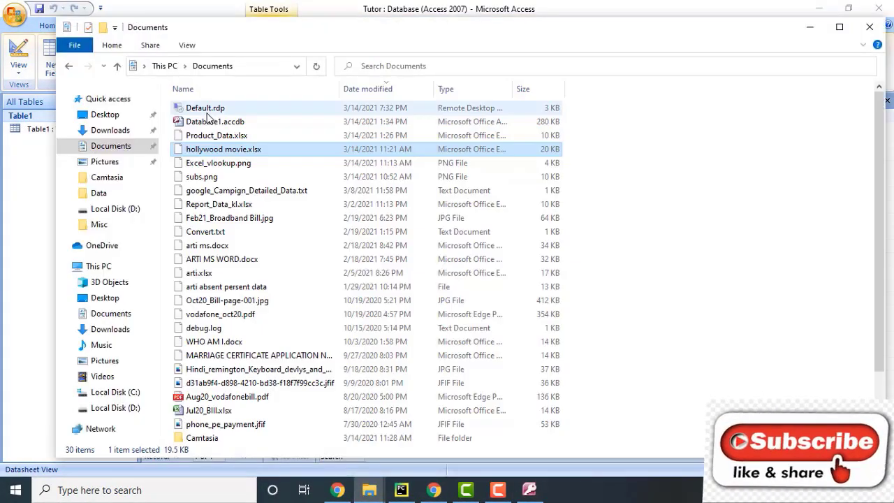
{"action": "right_click", "coordinate": [709, 165]}
{"action": "left_click", "coordinate": [749, 217]}
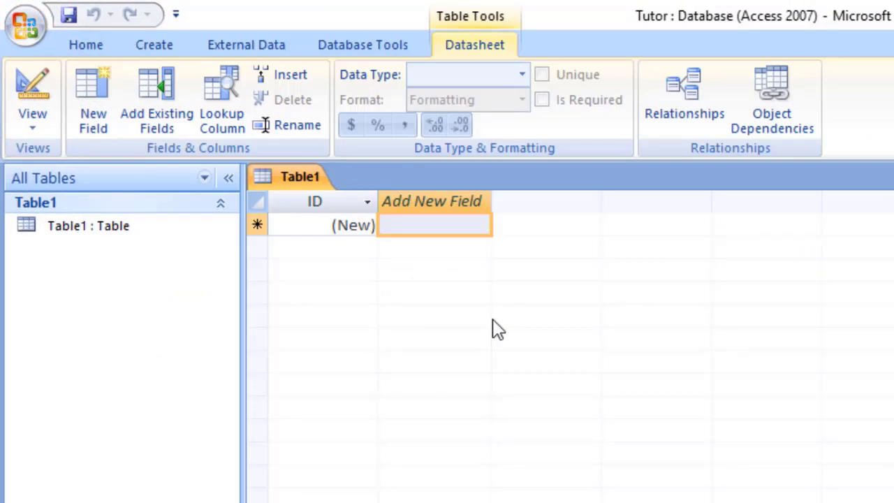
- Close the default Table1 and create a new blank table in the Tutor database
{"action": "key", "text": "ctrl+w"}
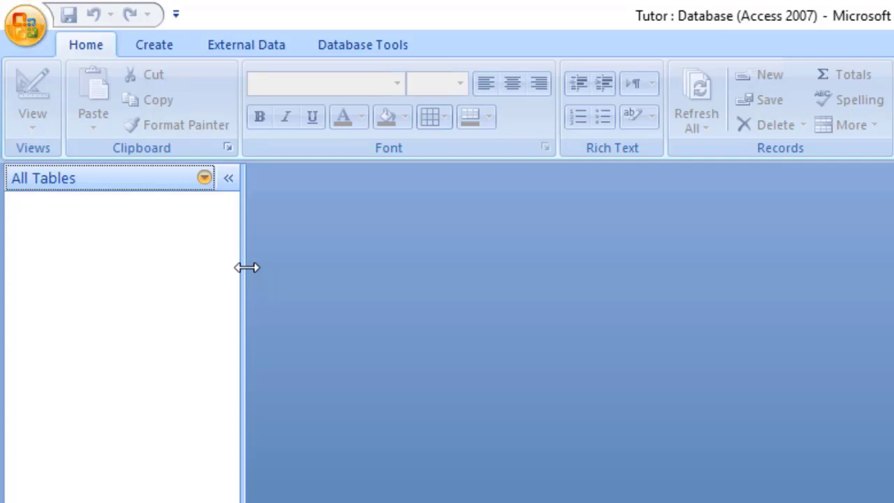
{"action": "left_click", "coordinate": [159, 45]}
{"action": "left_click", "coordinate": [42, 88]}
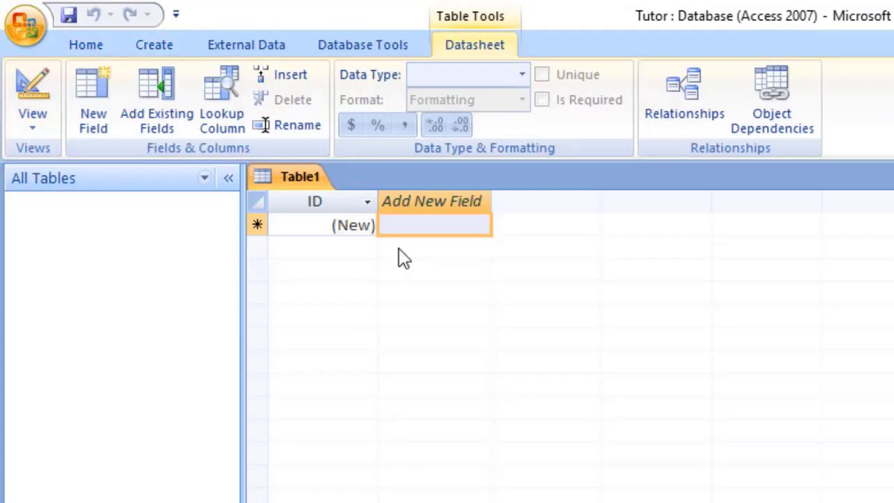
- Switch the new table to Design View, saving it under the name Product
{"action": "right_click", "coordinate": [292, 175]}
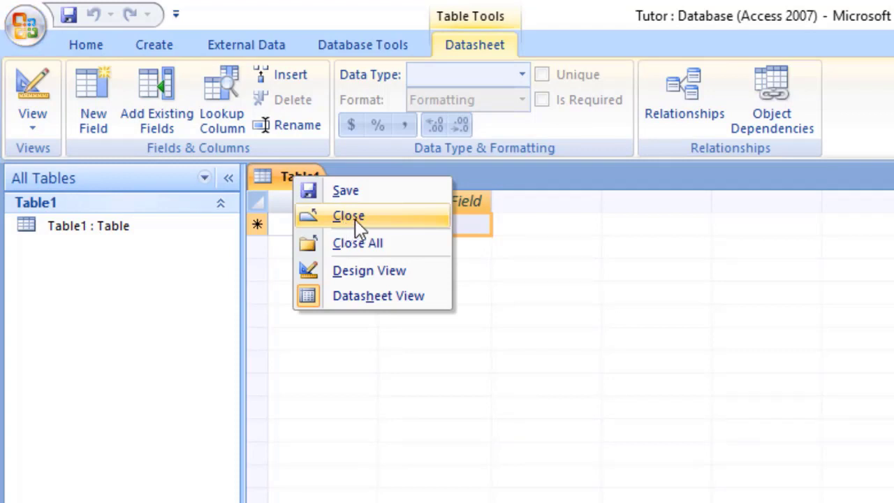
{"action": "left_click", "coordinate": [362, 276]}
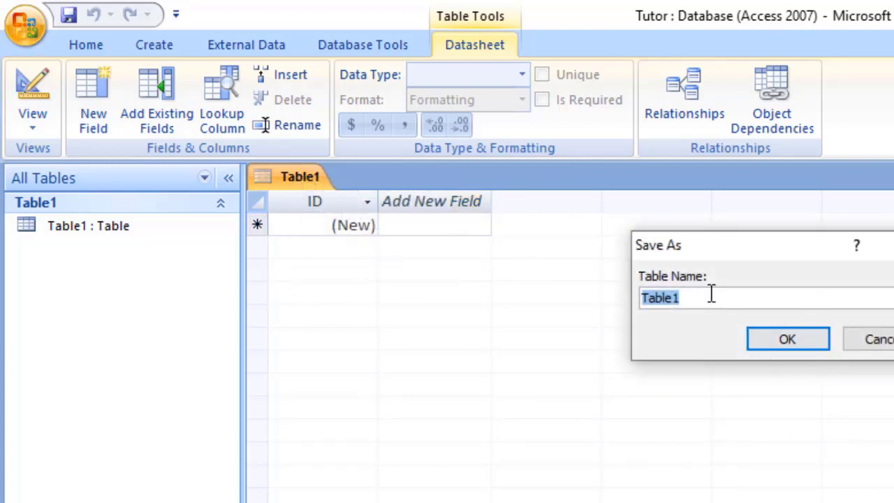
{"action": "type", "text": "Product"}
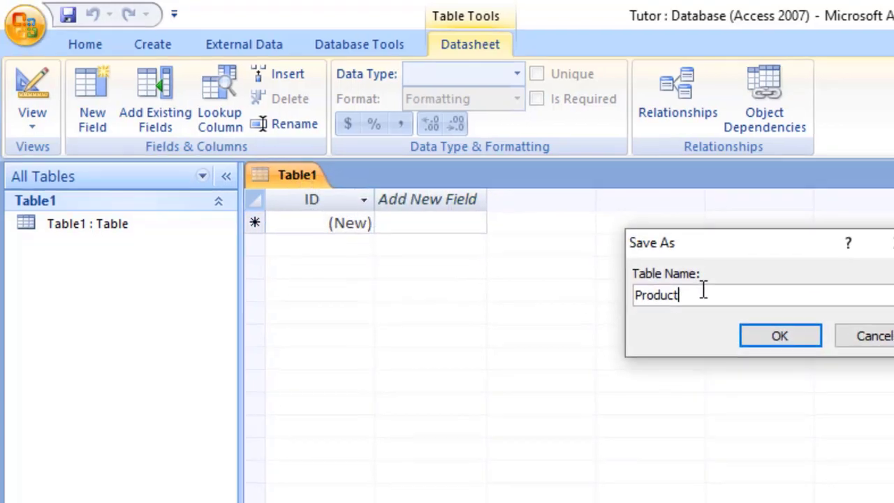
{"action": "left_click", "coordinate": [783, 338]}
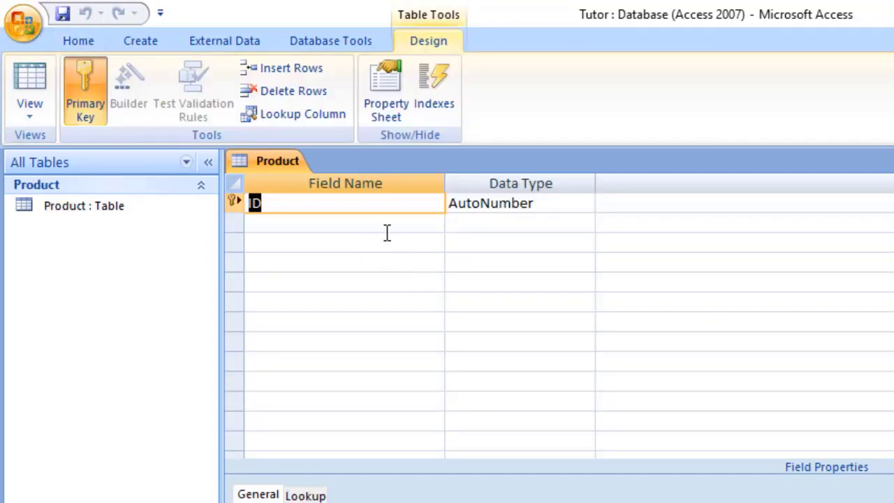
- Rename the primary key field ID as ProductID in the Product table
{"action": "left_click", "coordinate": [352, 209]}
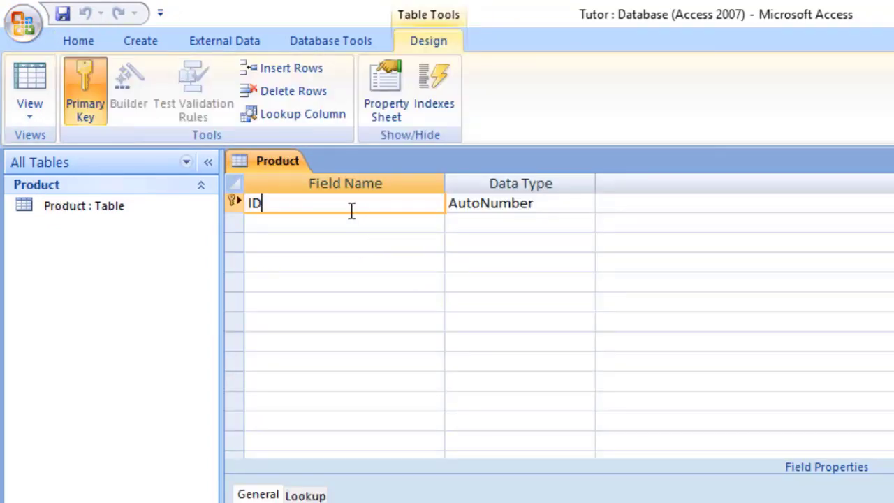
{"action": "key", "text": "Home"}
{"action": "type", "text": "Product"}
- Review the data types available for the ProductID field, keeping AutoNumber
{"action": "left_click", "coordinate": [577, 204]}
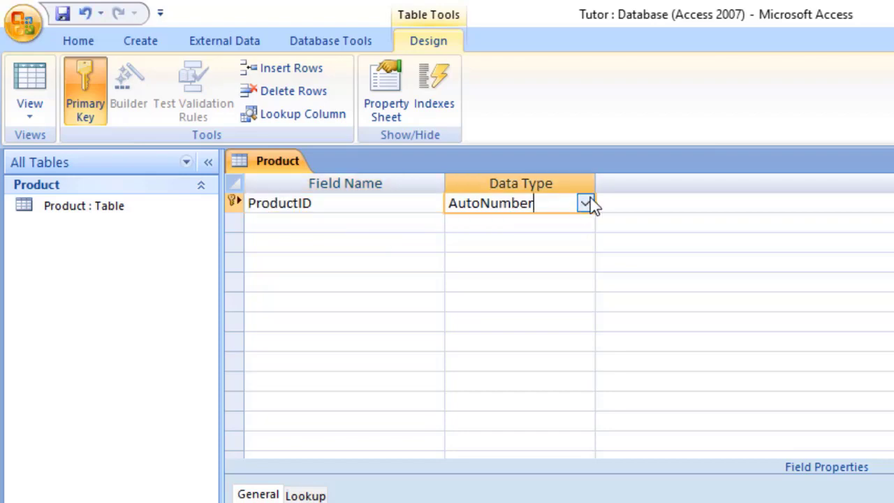
{"action": "left_click", "coordinate": [587, 205]}
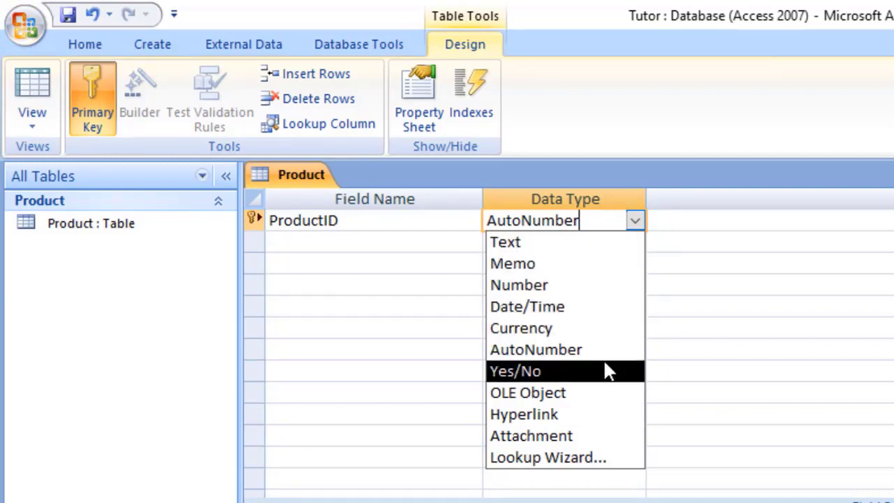
{"action": "left_click", "coordinate": [657, 259]}
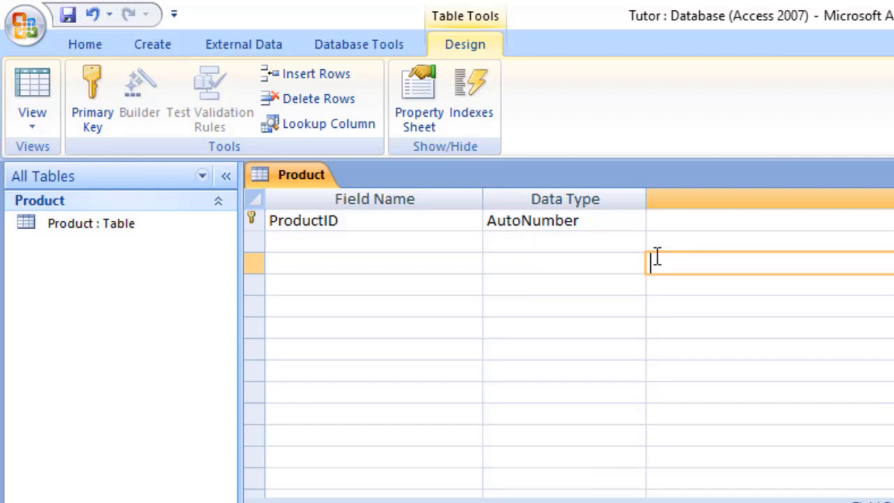
{"action": "left_click", "coordinate": [618, 220]}
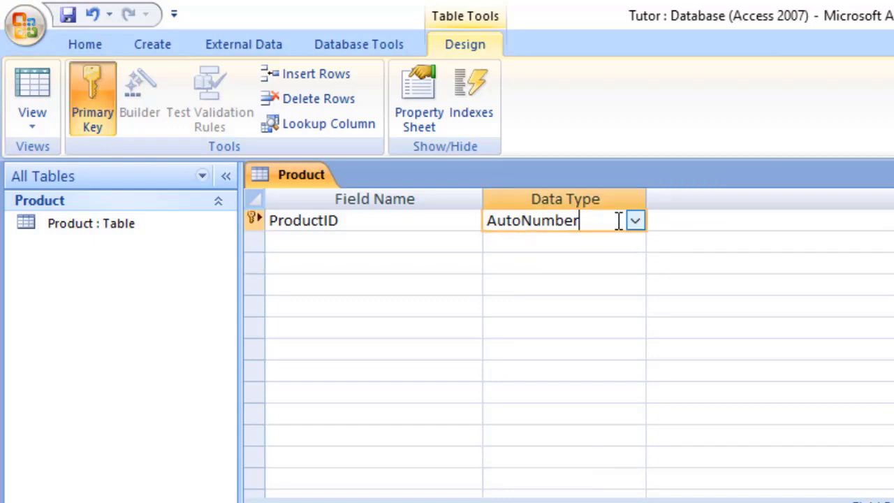
{"action": "left_click", "coordinate": [364, 243]}
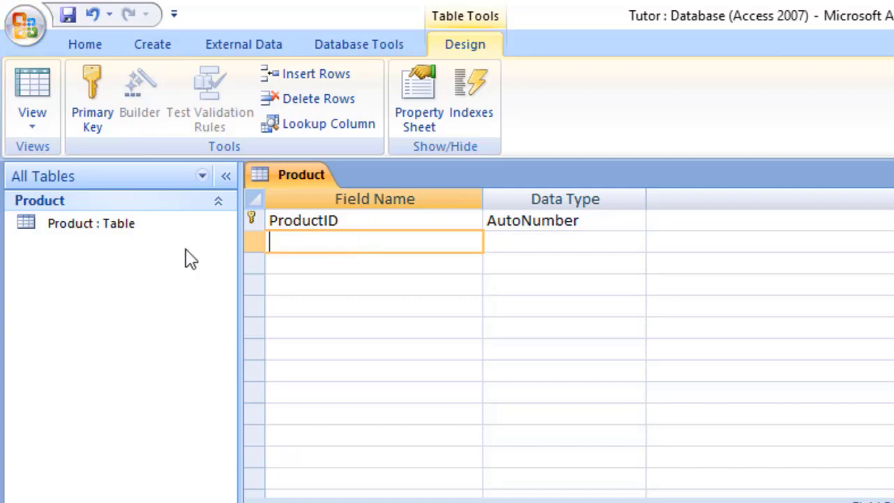
{"action": "left_click", "coordinate": [348, 223]}
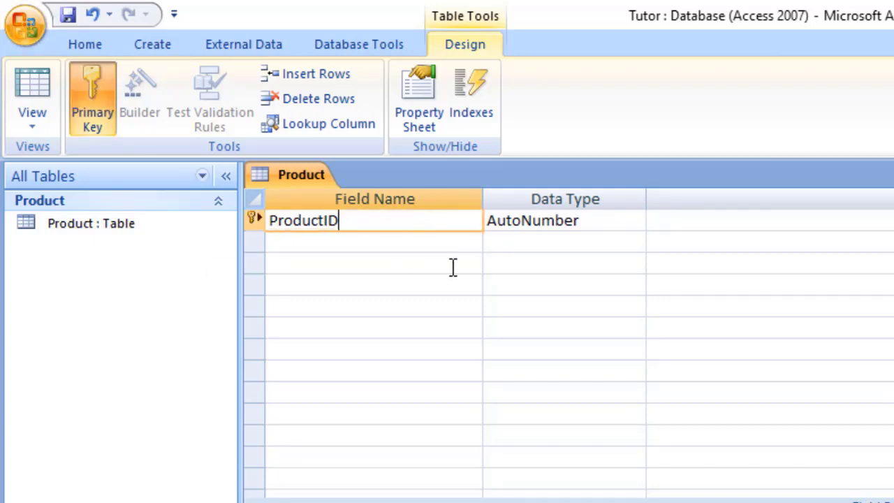
- Add a second field named Product Name with the Text data type
{"action": "left_click", "coordinate": [389, 244]}
{"action": "type", "text": "P"}
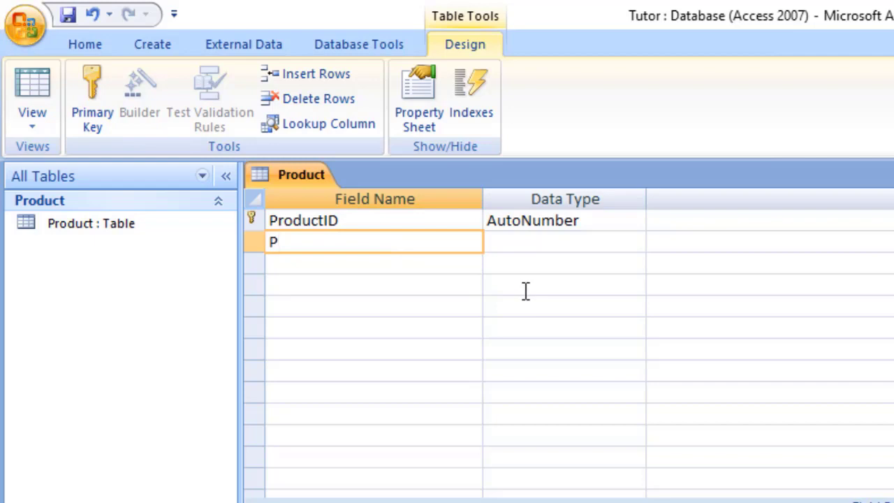
{"action": "type", "text": "roduct Name"}
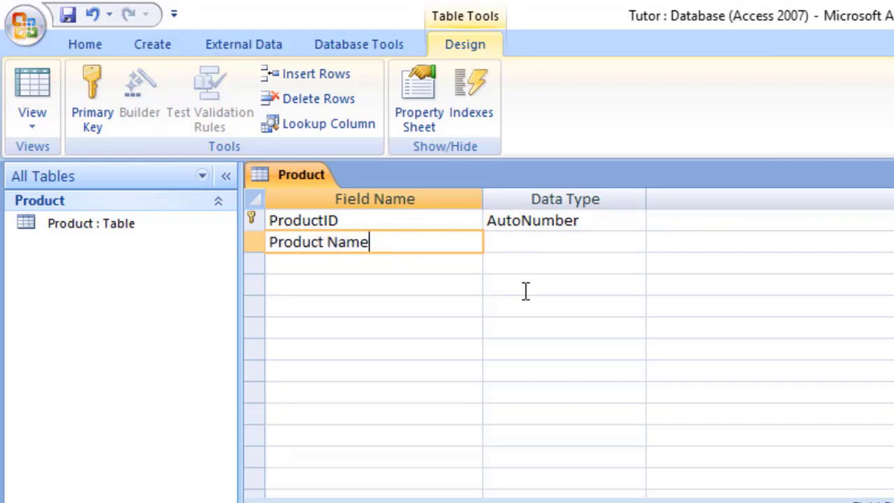
{"action": "key", "text": "Tab"}
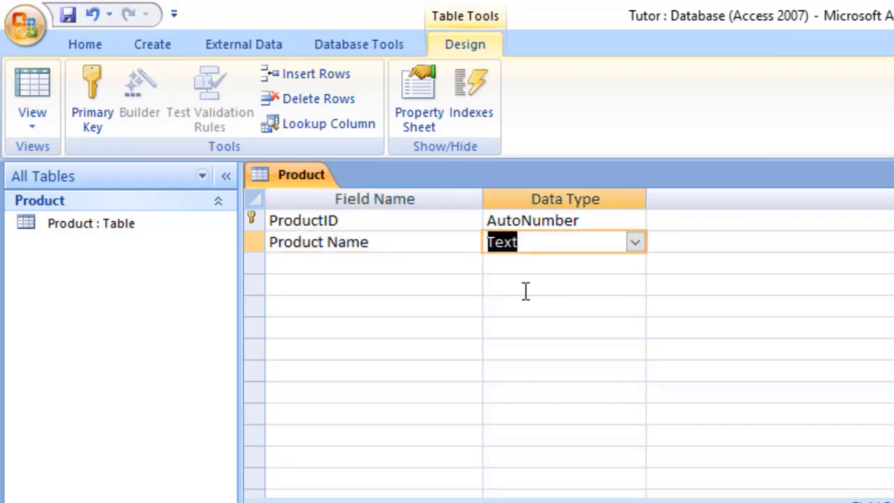
- Examine the list of data types offered for the Product Name field, especially Text and Memo
{"action": "left_click", "coordinate": [635, 243]}
{"action": "left_click", "coordinate": [638, 245]}
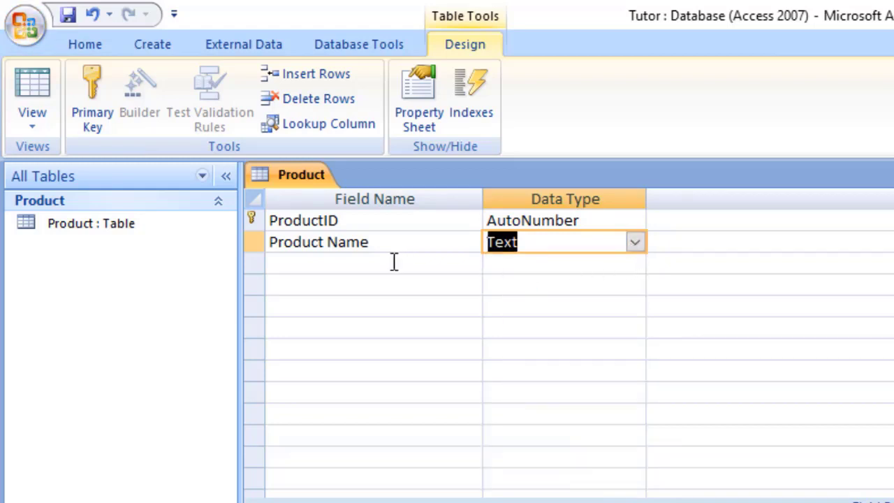
{"action": "left_click", "coordinate": [393, 265]}
{"action": "left_click", "coordinate": [602, 242]}
{"action": "left_click", "coordinate": [635, 245]}
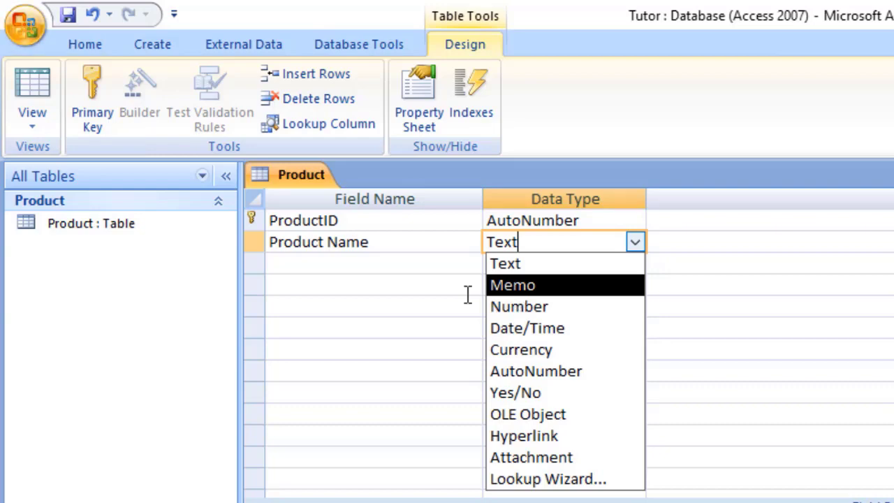
{"action": "left_click", "coordinate": [413, 270]}
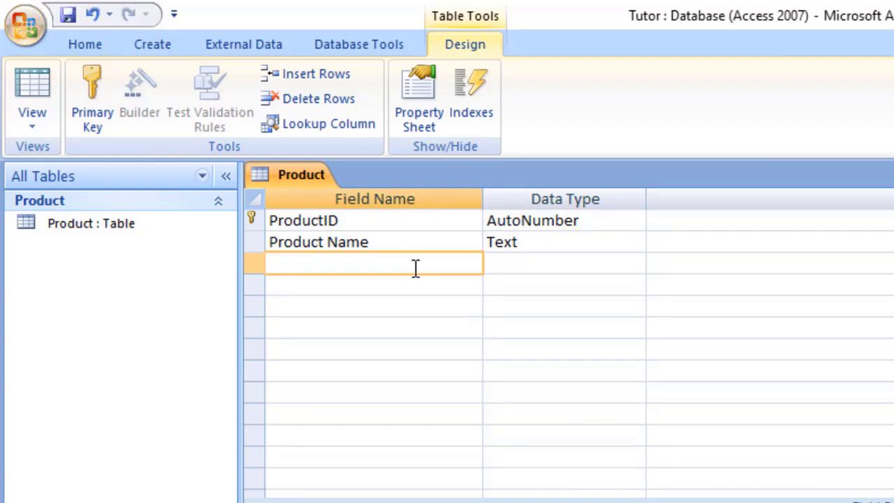
- Set the Product Name field's data type to Memo and review the other data types on offer
{"action": "left_click", "coordinate": [572, 246]}
{"action": "left_click", "coordinate": [636, 243]}
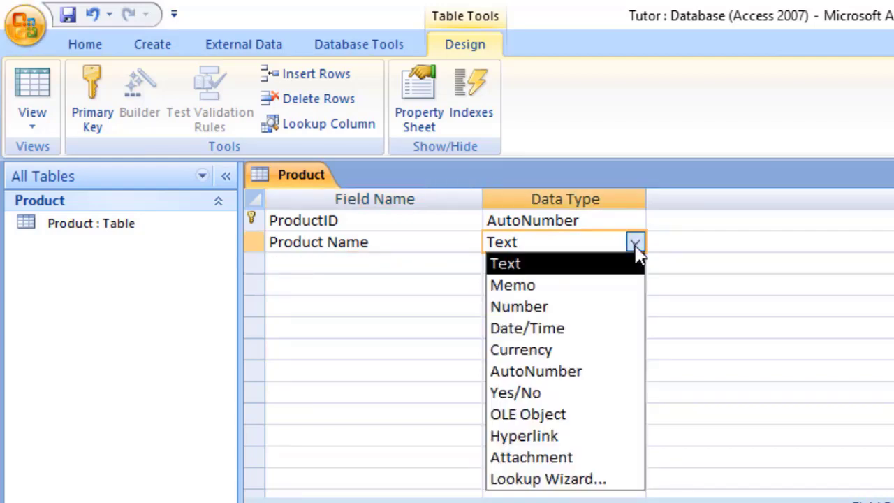
{"action": "key", "text": "Escape"}
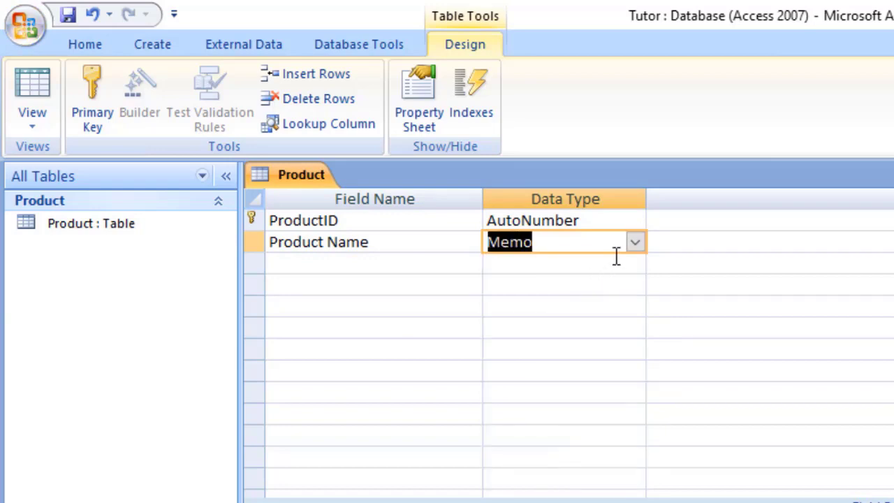
{"action": "left_click", "coordinate": [632, 243]}
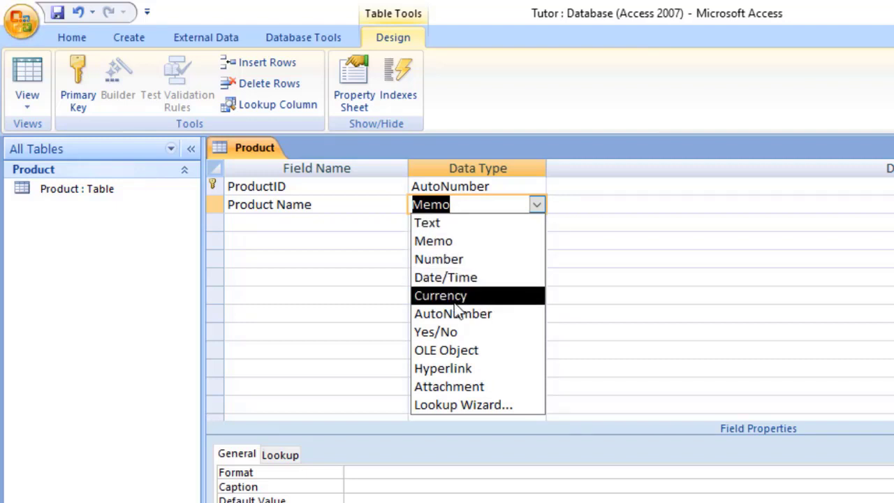
- Add a third field named Price with the Number data type
{"action": "left_click", "coordinate": [288, 222]}
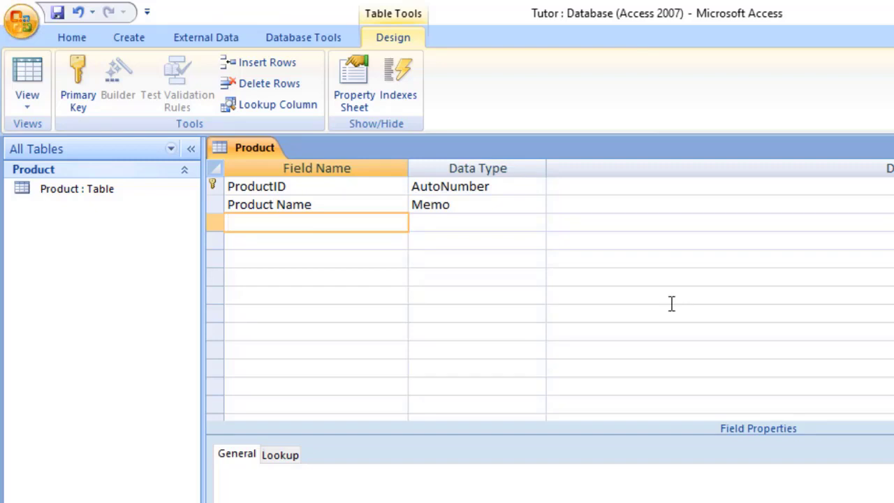
{"action": "type", "text": "Price"}
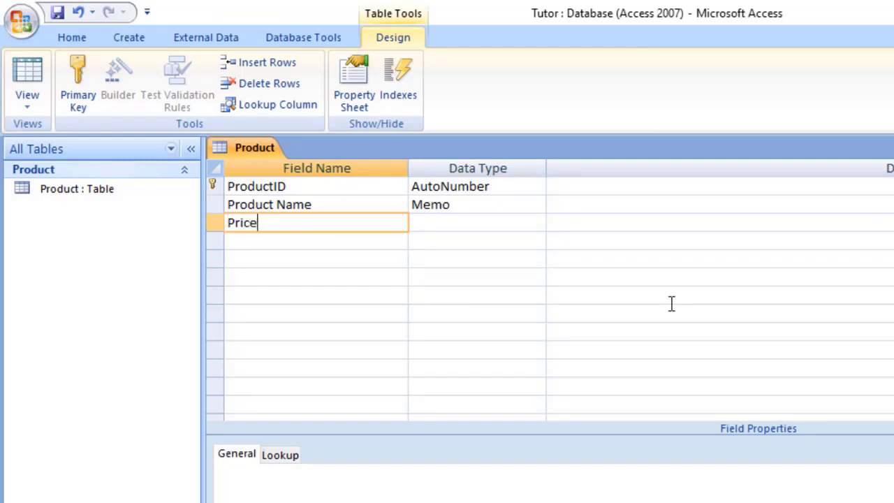
{"action": "key", "text": "Tab"}
{"action": "type", "text": "num"}
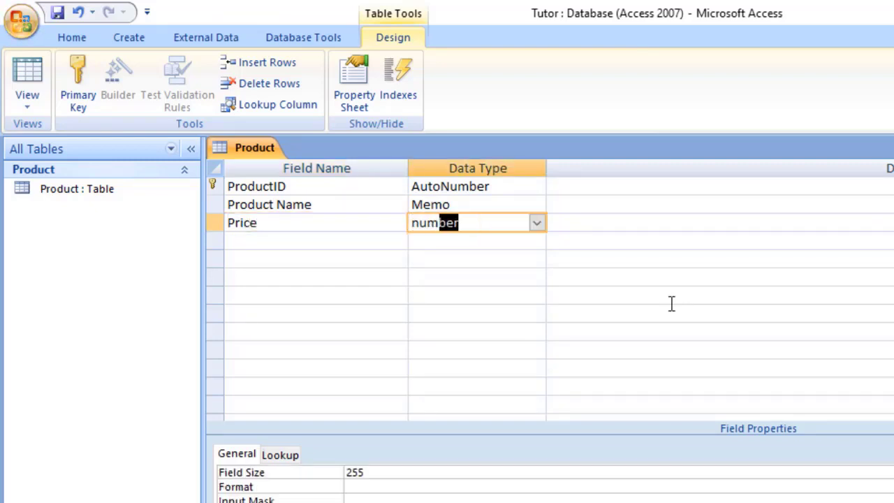
{"action": "key", "text": "shift+Tab"}
{"action": "key", "text": "Tab"}
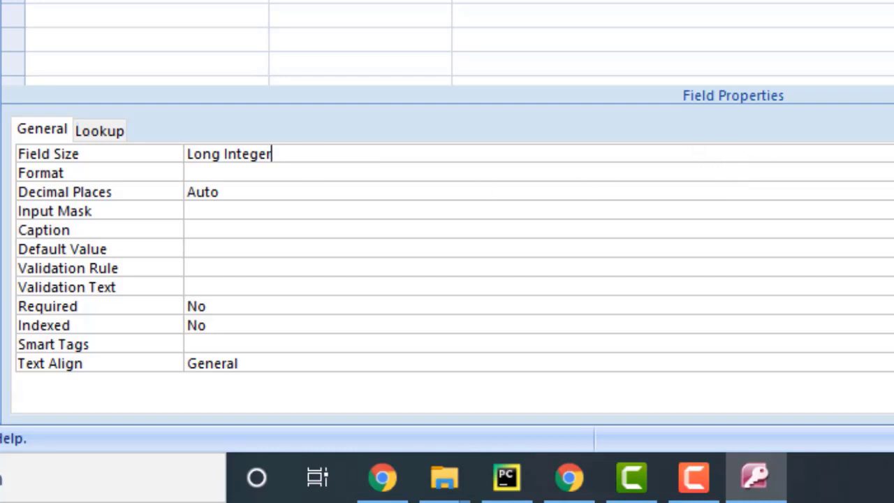
- Set the Price field's Decimal Places property to 2
{"action": "left_click", "coordinate": [262, 196]}
{"action": "double_click", "coordinate": [202, 190]}
{"action": "type", "text": "2"}
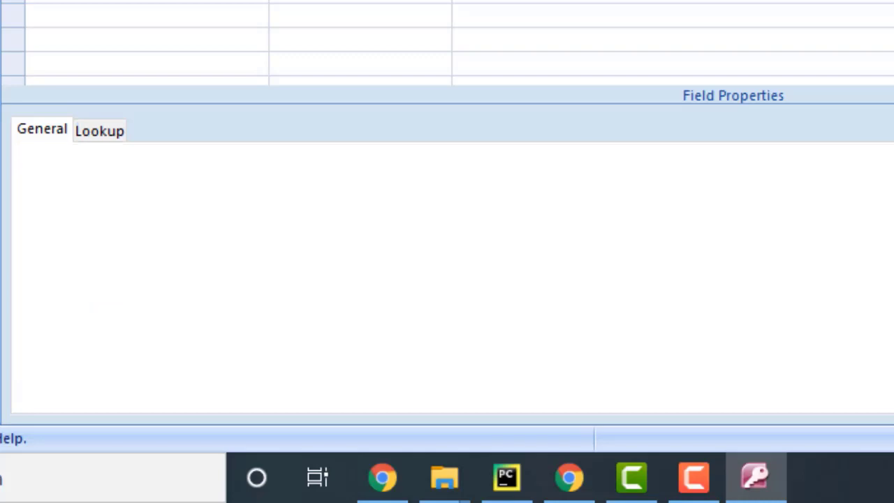
- Add a fourth field named Qty with the Number data type, and save and close the Product table design
{"action": "type", "text": "Qty"}
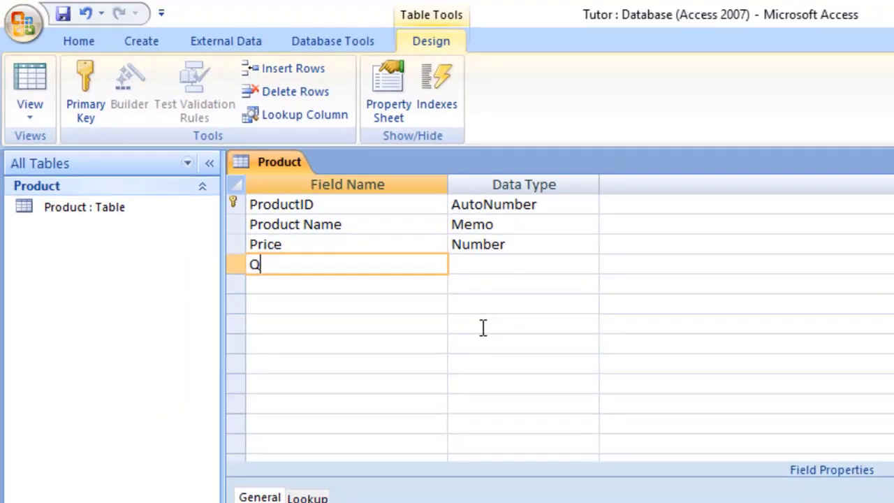
{"action": "key", "text": "Tab"}
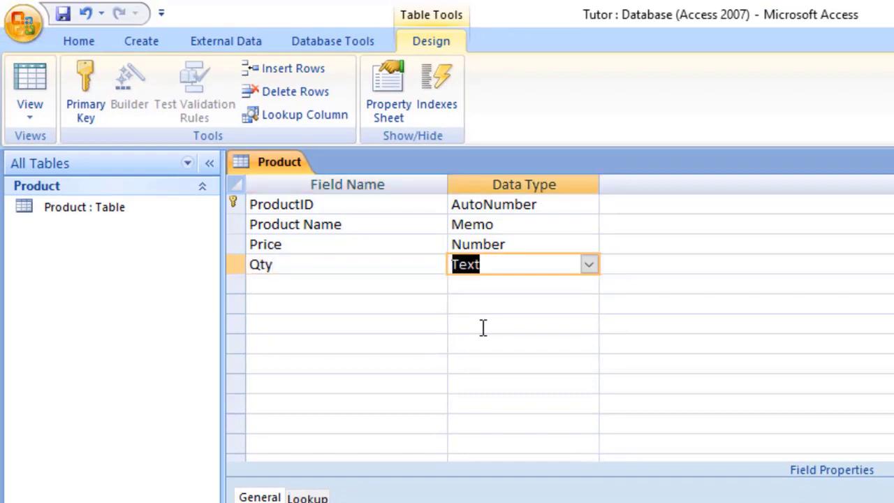
{"action": "type", "text": "num"}
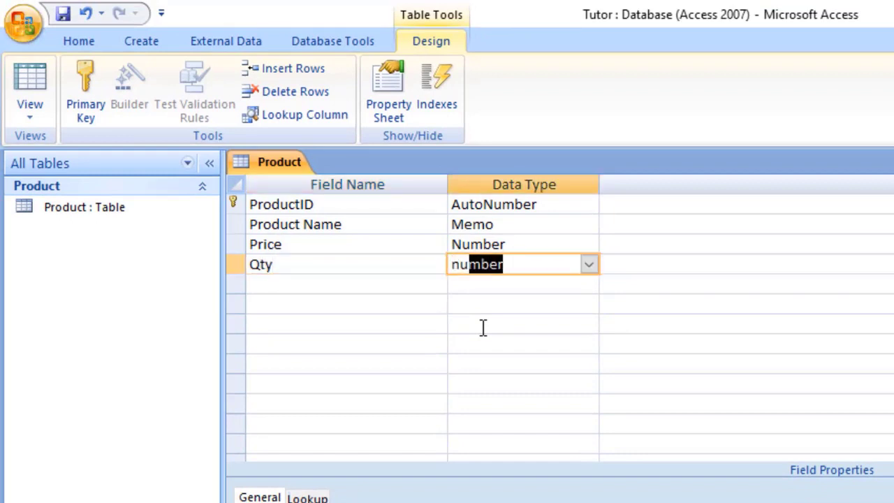
{"action": "left_click", "coordinate": [468, 502]}
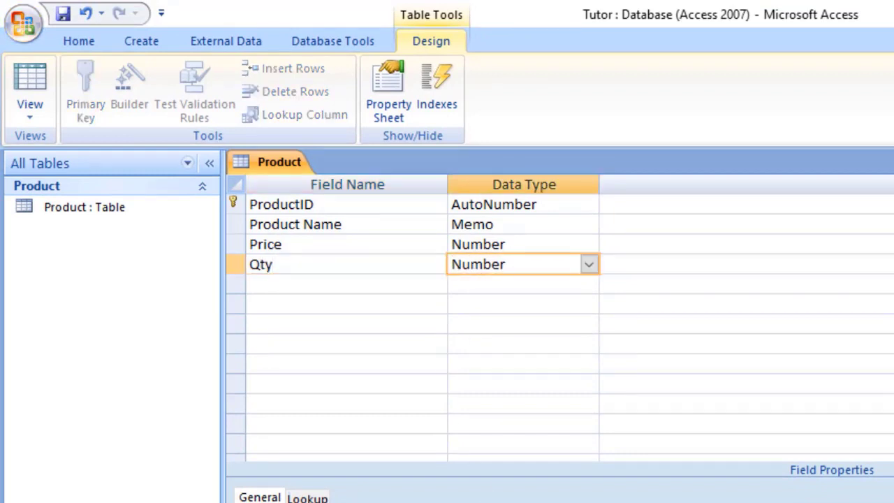
{"action": "left_click", "coordinate": [431, 305]}
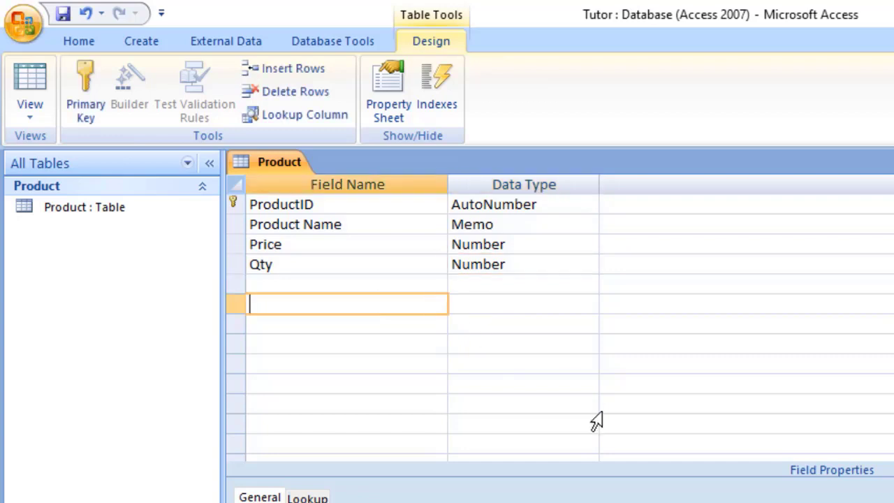
{"action": "key", "text": "ctrl+s"}
{"action": "key", "text": "ctrl+w"}
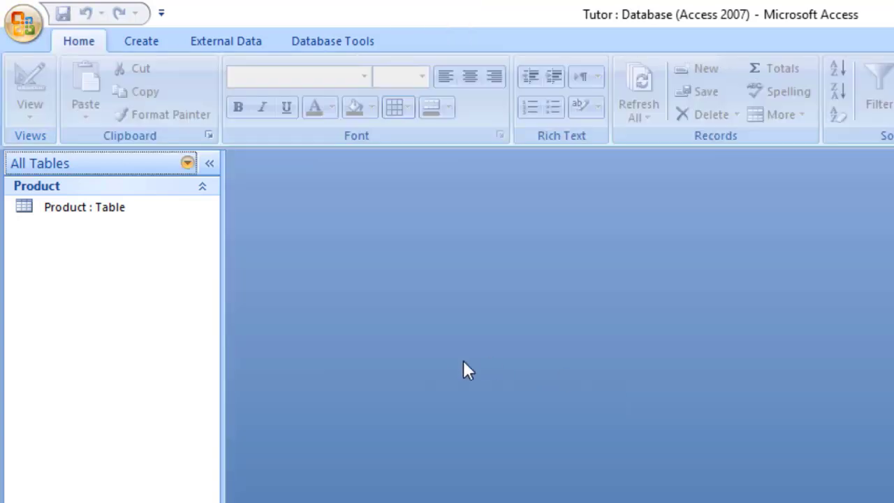
- Open the Product table in datasheet view to check its columns, and close it again
{"action": "left_click", "coordinate": [60, 214]}
{"action": "double_click", "coordinate": [60, 214]}
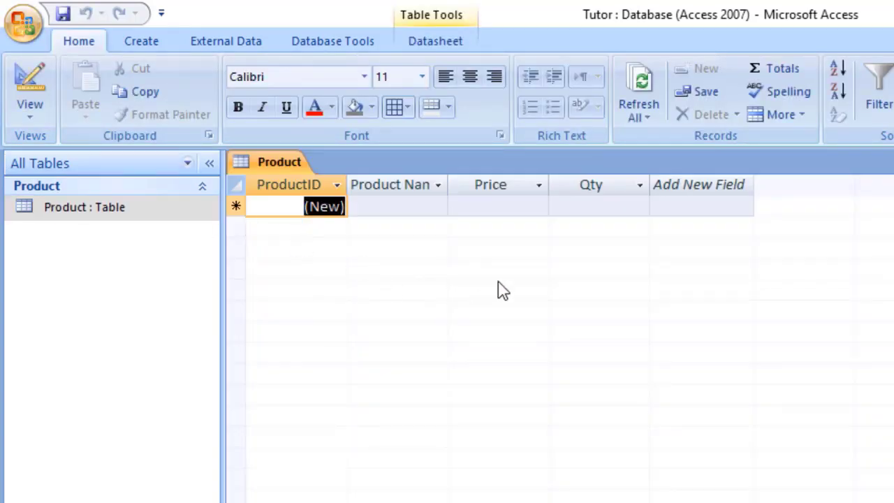
{"action": "key", "text": "ctrl+w"}
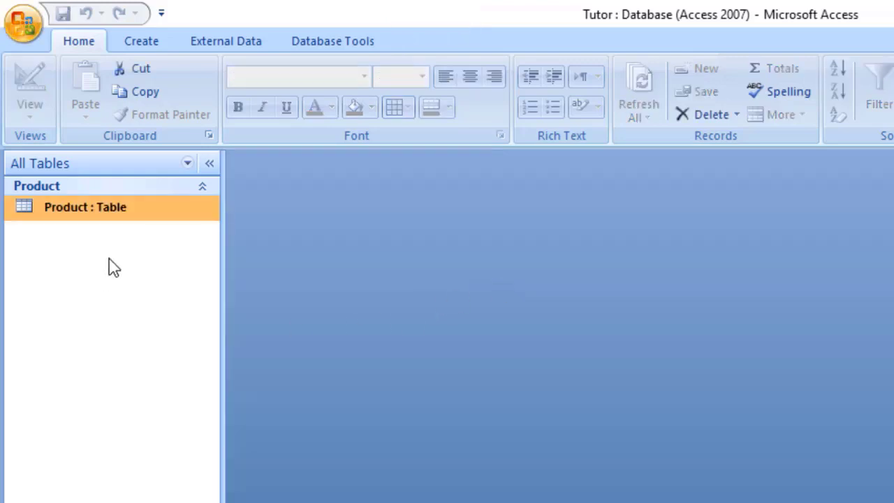
- Open the Product table and enter a first record with Product Name TV, Price 10000 and Qty 10
{"action": "double_click", "coordinate": [102, 218]}
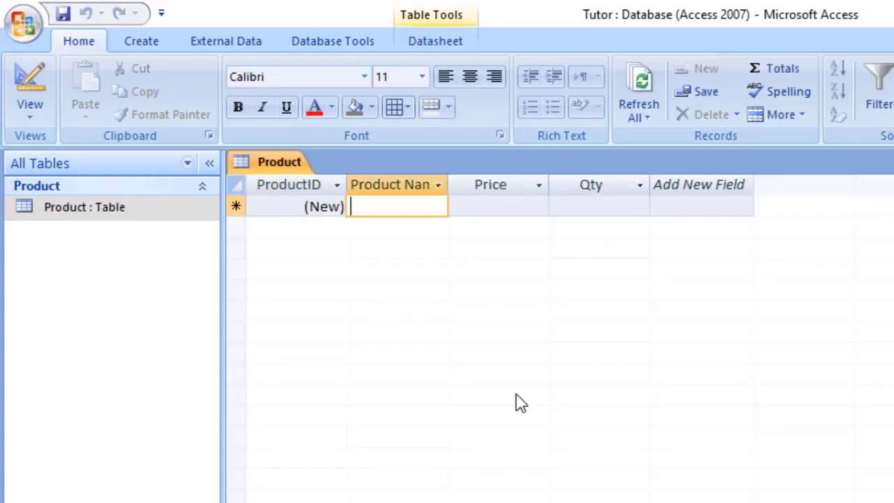
{"action": "type", "text": "TV"}
{"action": "key", "text": "Tab"}
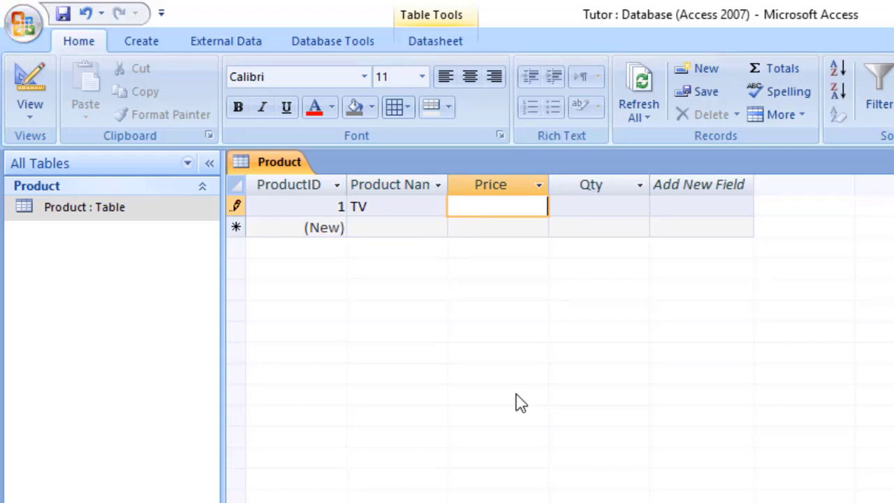
{"action": "type", "text": "10000"}
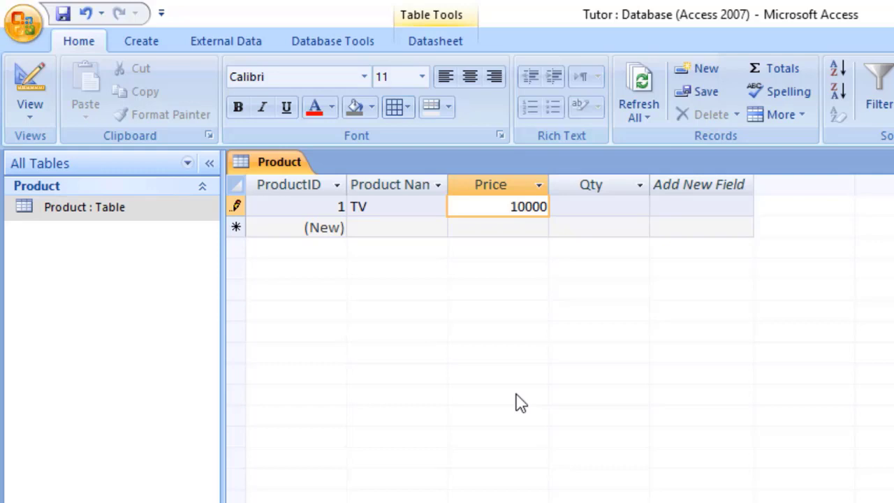
{"action": "key", "text": "Tab"}
{"action": "type", "text": "10"}
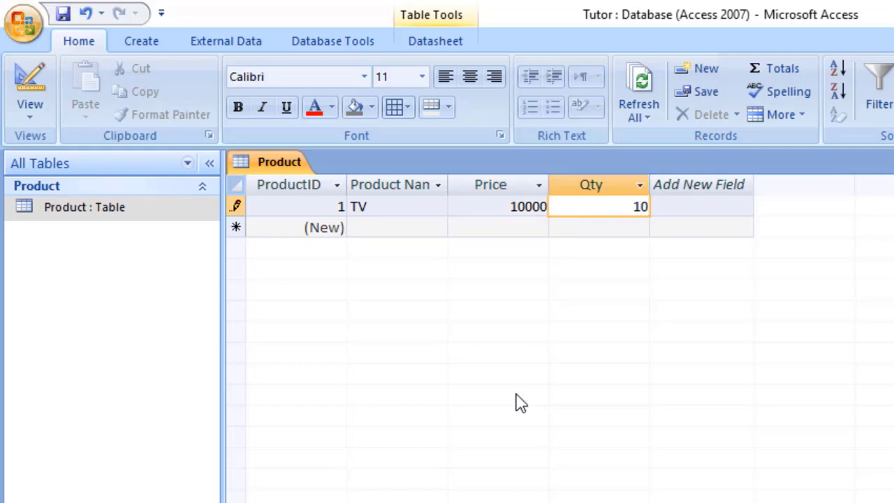
- Close the Product table and exit Access
{"action": "key", "text": "ctrl+w"}
{"action": "key", "text": "alt+space"}
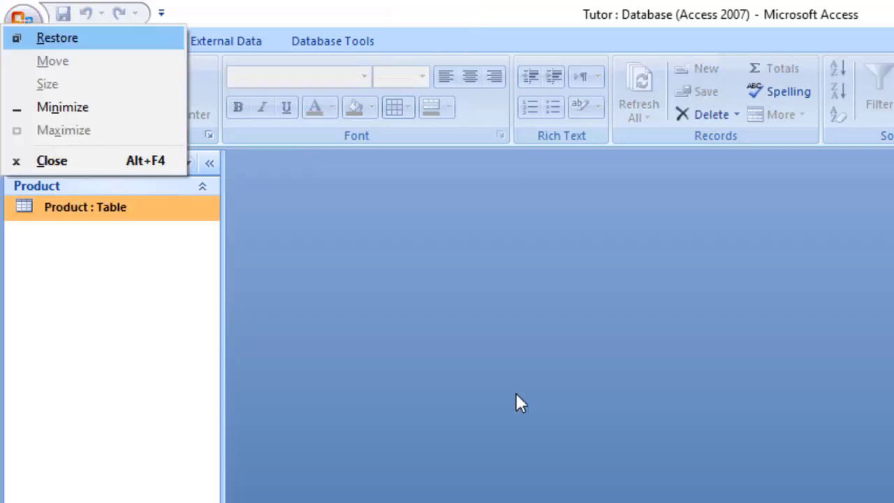
{"action": "key", "text": "c"}
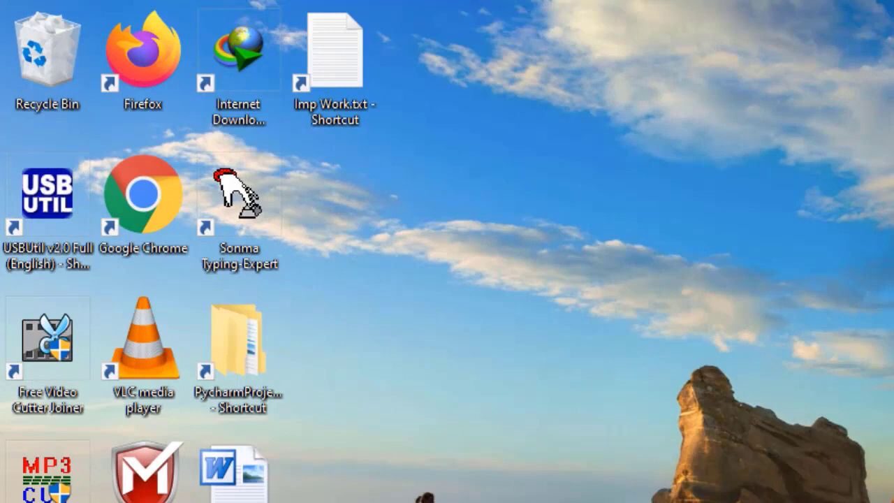
- Switch to File Explorer, reopen Tutor.accdb from the Documents folder and open the Product table
{"action": "key", "text": "alt+Tab"}
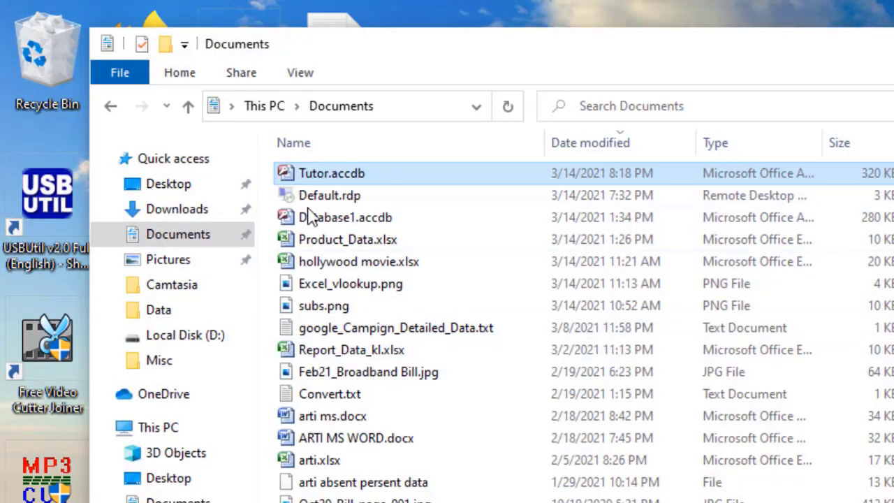
{"action": "double_click", "coordinate": [325, 171]}
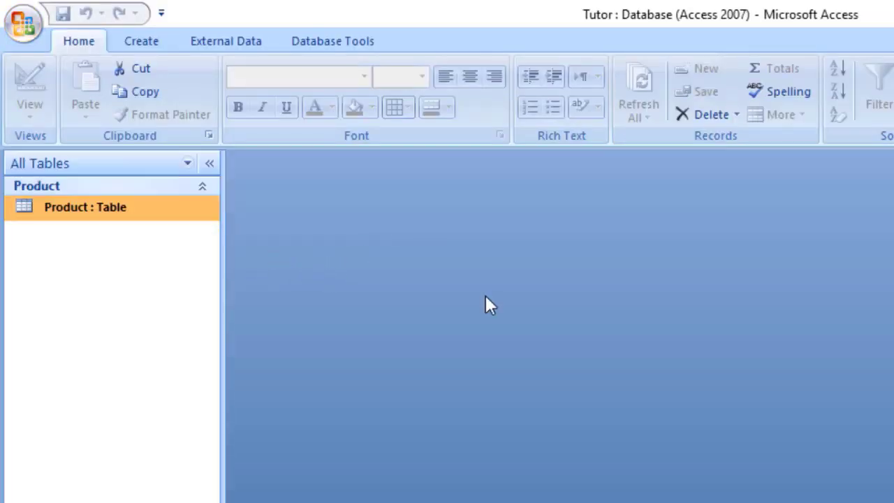
{"action": "key", "text": "Return"}
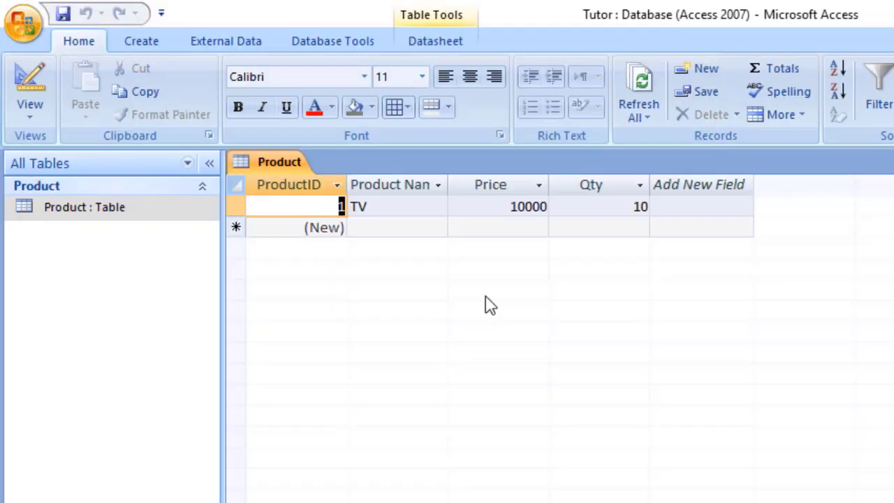
- Add a second record with Product Name Fridge, Price 12000 and Qty 50
{"action": "key", "text": "Down"}
{"action": "key", "text": "Up"}
{"action": "key", "text": "Right"}
{"action": "key", "text": "Down"}
{"action": "type", "text": "Fridge"}
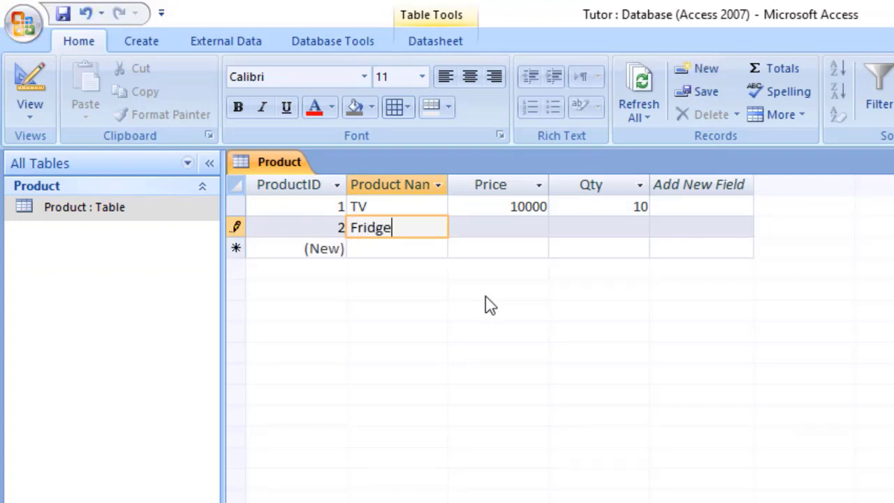
{"action": "key", "text": "Tab"}
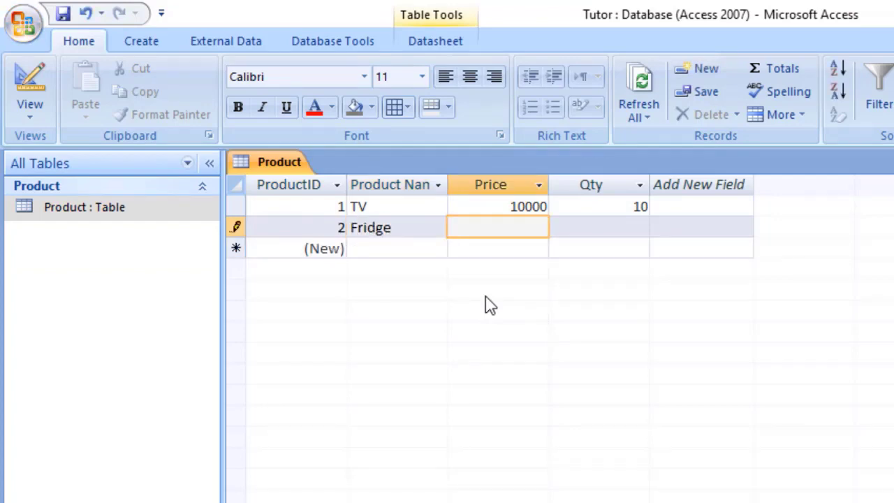
{"action": "type", "text": "12000"}
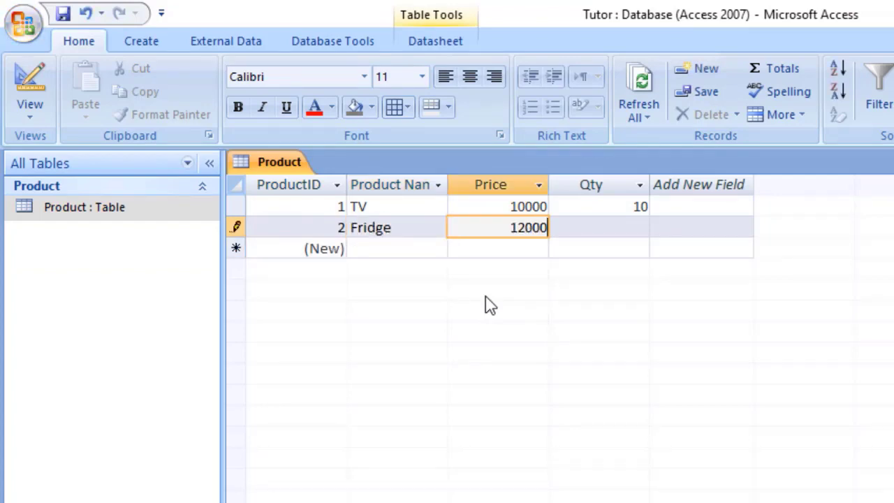
{"action": "key", "text": "Tab"}
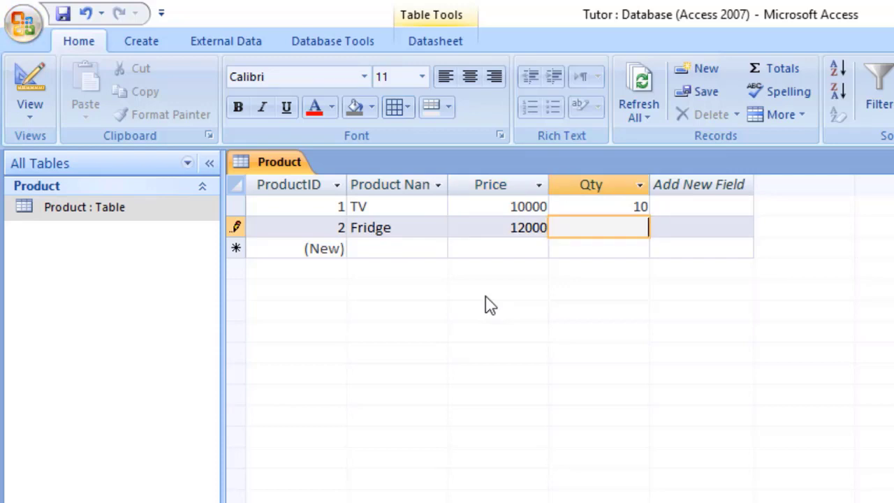
{"action": "type", "text": "50"}
- Add a third record with Product Name Monitor, Price 4000 and Qty 30
{"action": "key", "text": "Down"}
{"action": "key", "text": "Left"}
{"action": "key", "text": "Left"}
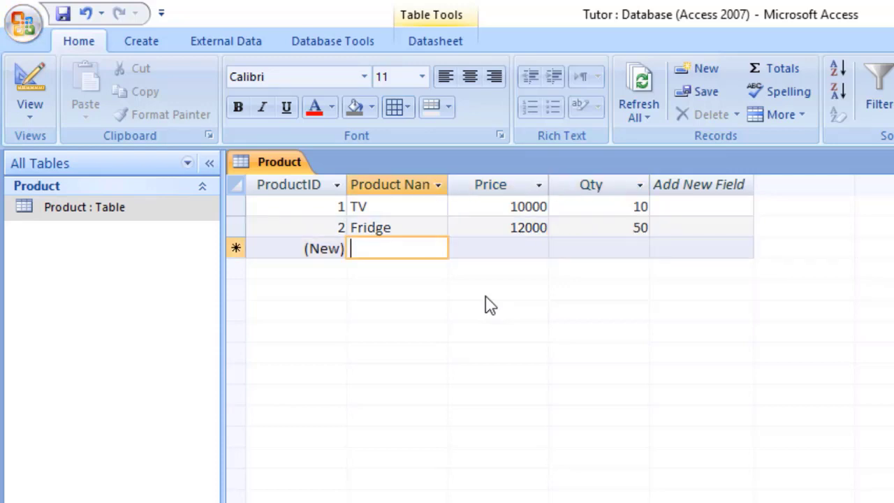
{"action": "type", "text": "Monitor"}
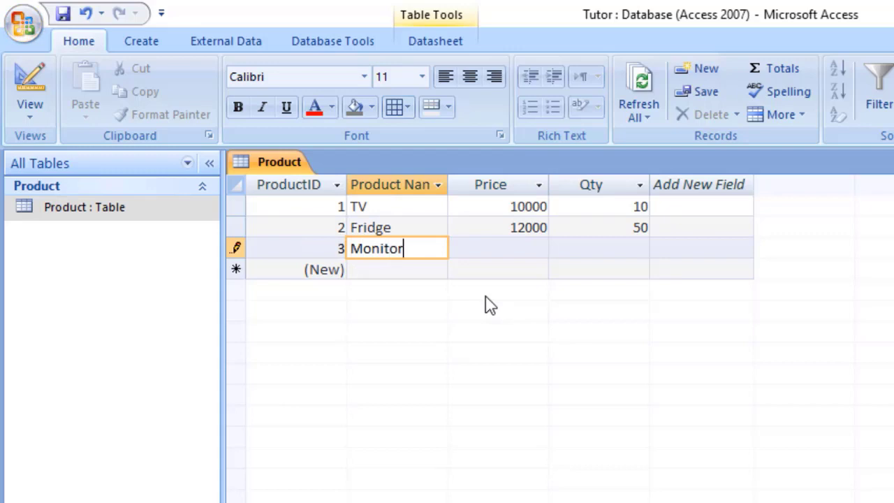
{"action": "key", "text": "Tab"}
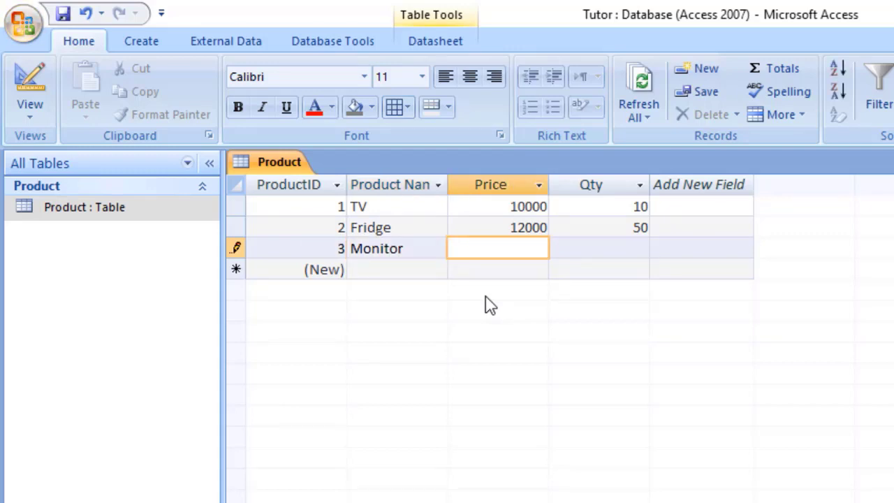
{"action": "type", "text": "4000"}
{"action": "key", "text": "Tab"}
{"action": "type", "text": "30"}
{"action": "key", "text": "Down"}
{"action": "key", "text": "Left"}
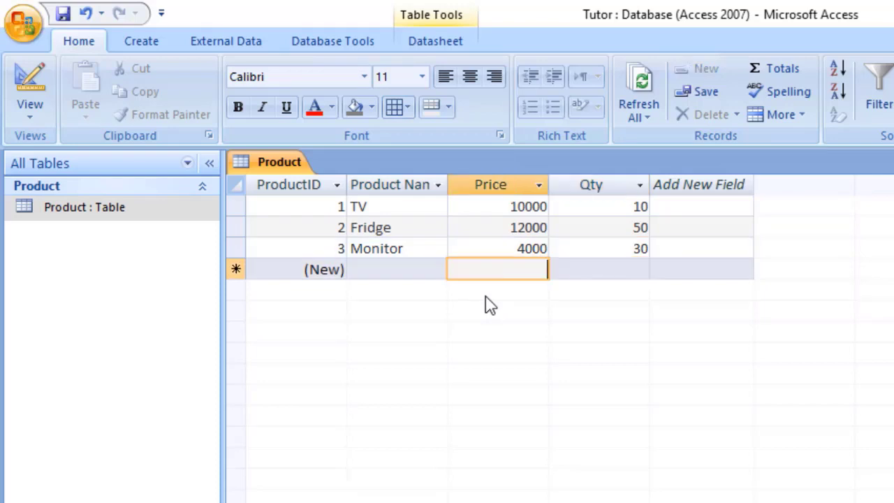
- Close and reopen the Product table to review its stored records
{"action": "key", "text": "Up"}
{"action": "key", "text": "ctrl+w"}
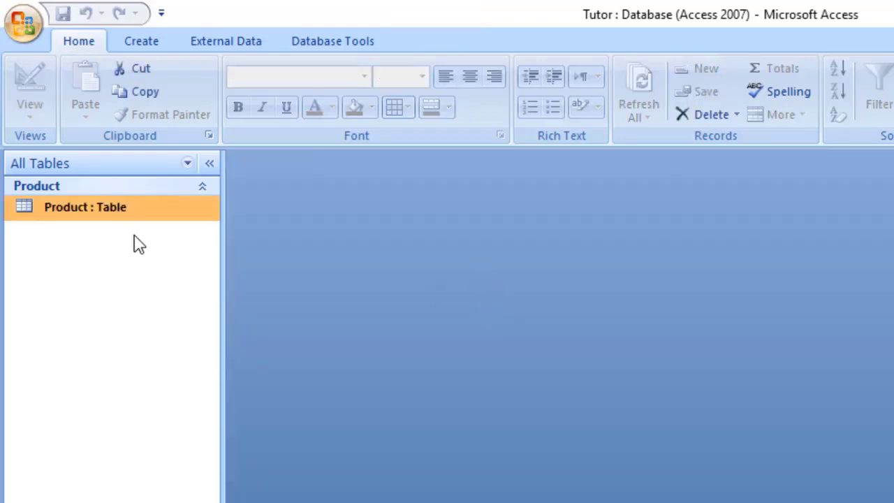
{"action": "double_click", "coordinate": [138, 210]}
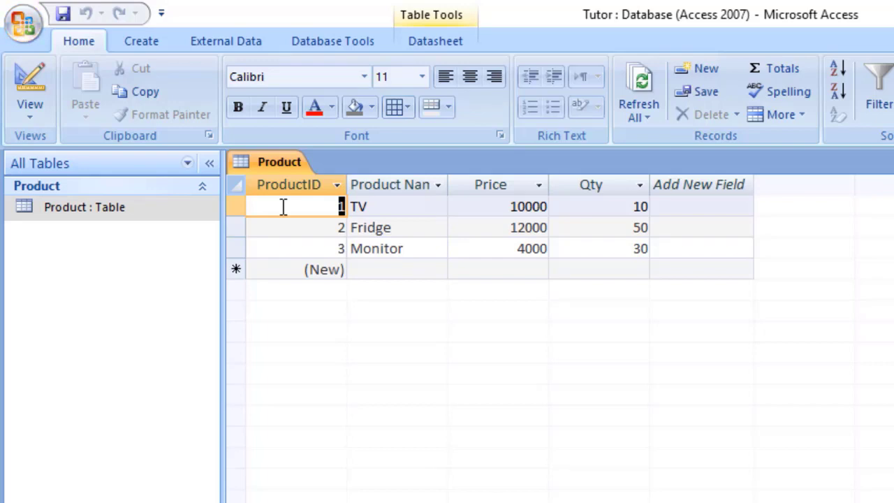
{"action": "left_click", "coordinate": [489, 210]}
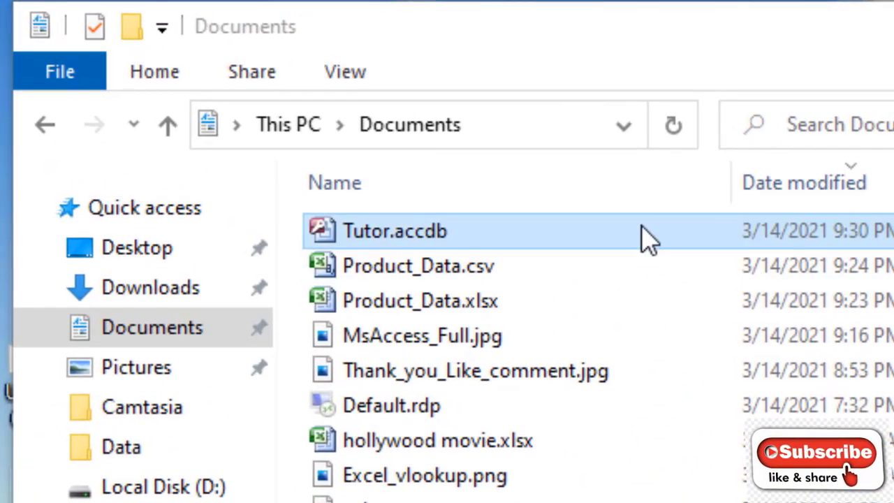
- Open Tutor.accdb from the Documents folder and enable the database's blocked content for this session
{"action": "double_click", "coordinate": [383, 111]}
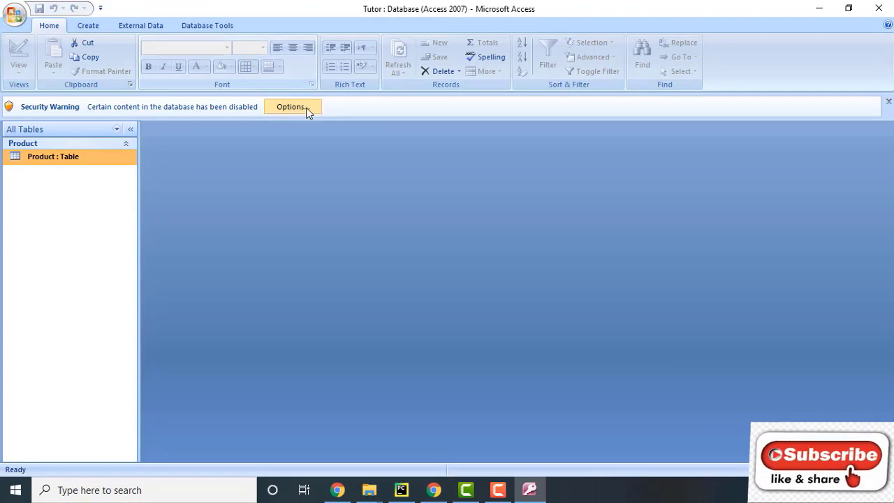
{"action": "left_click", "coordinate": [306, 108]}
{"action": "left_click", "coordinate": [335, 283]}
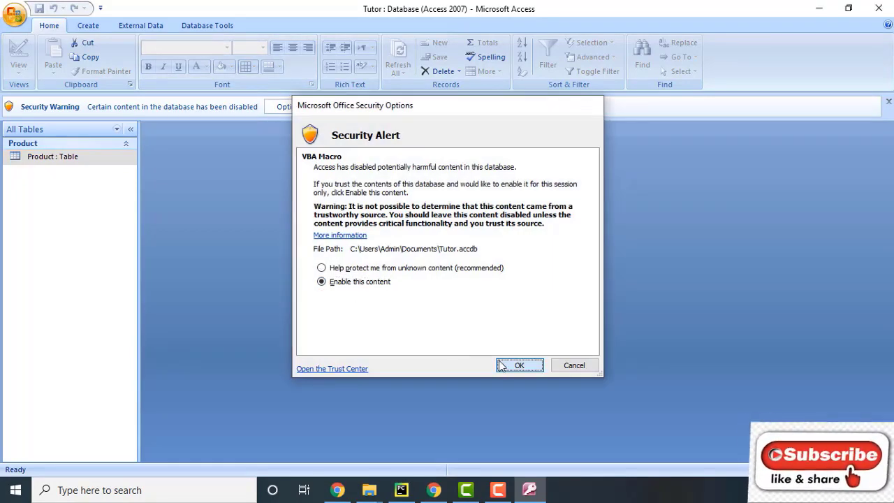
{"action": "left_click", "coordinate": [519, 366]}
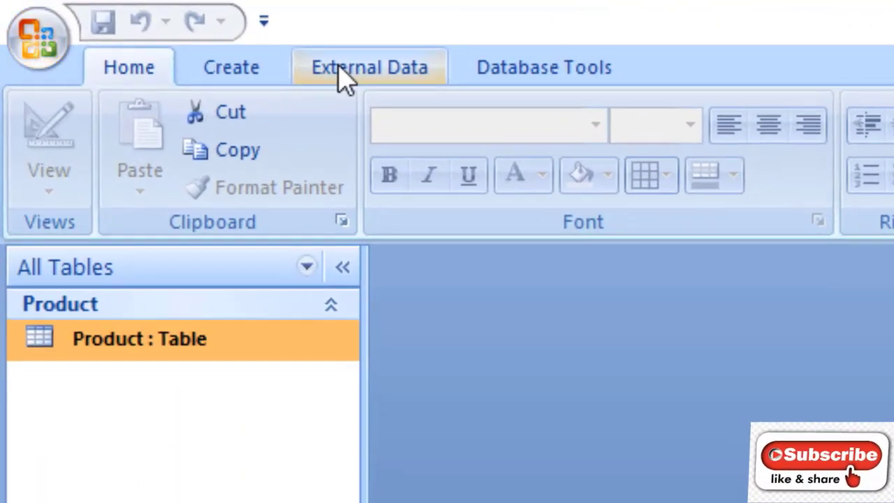
- Start a text file import and choose Product_Data.csv from the Documents folder as the data source
{"action": "left_click", "coordinate": [343, 78]}
{"action": "left_click", "coordinate": [419, 126]}
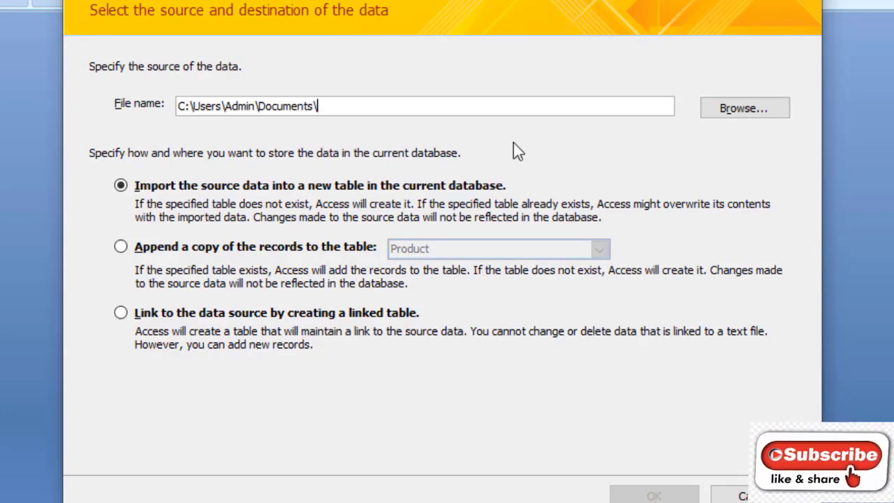
{"action": "left_click", "coordinate": [710, 108]}
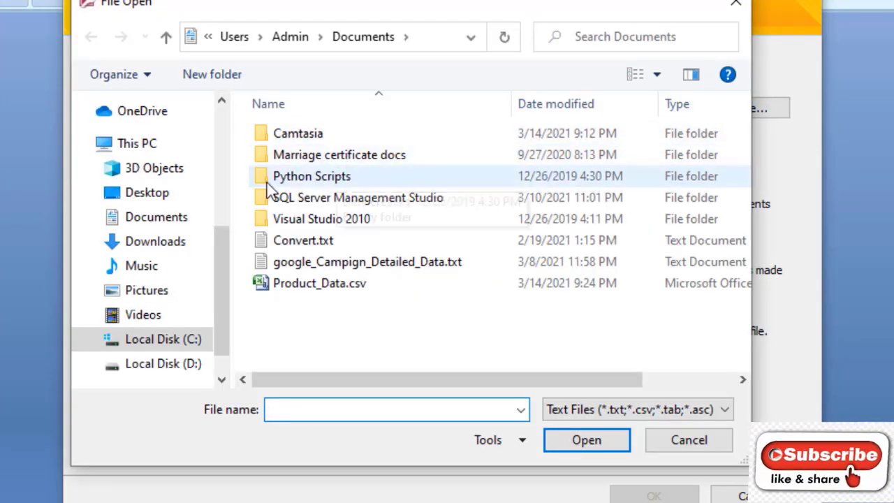
{"action": "left_click", "coordinate": [175, 221]}
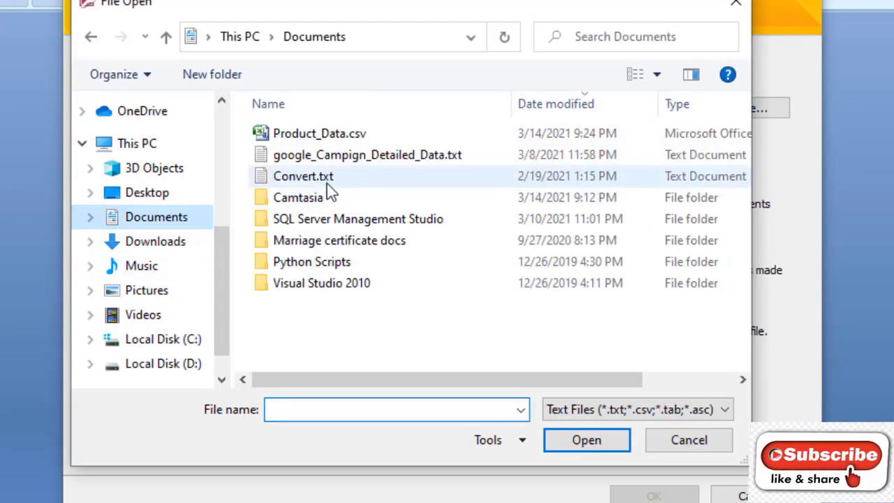
{"action": "left_click", "coordinate": [344, 137]}
{"action": "double_click", "coordinate": [345, 136]}
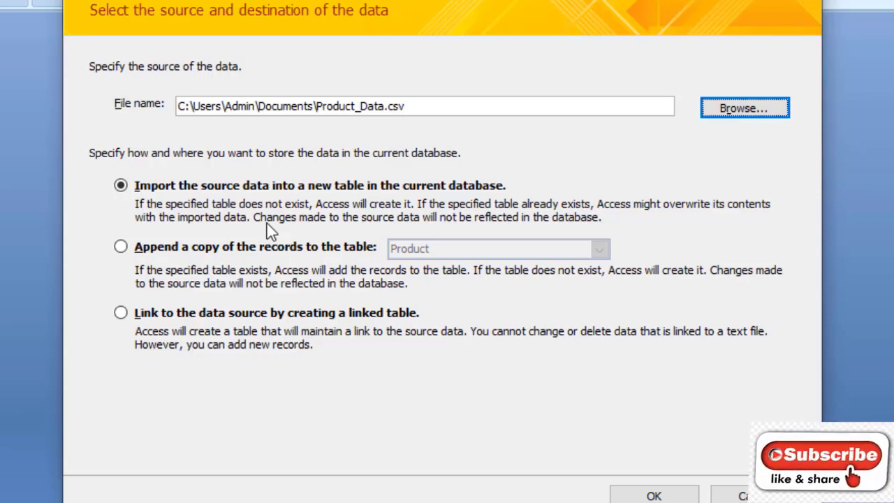
- Import the CSV into a new table as comma-delimited text, with the first row containing the field names
{"action": "left_click", "coordinate": [652, 493]}
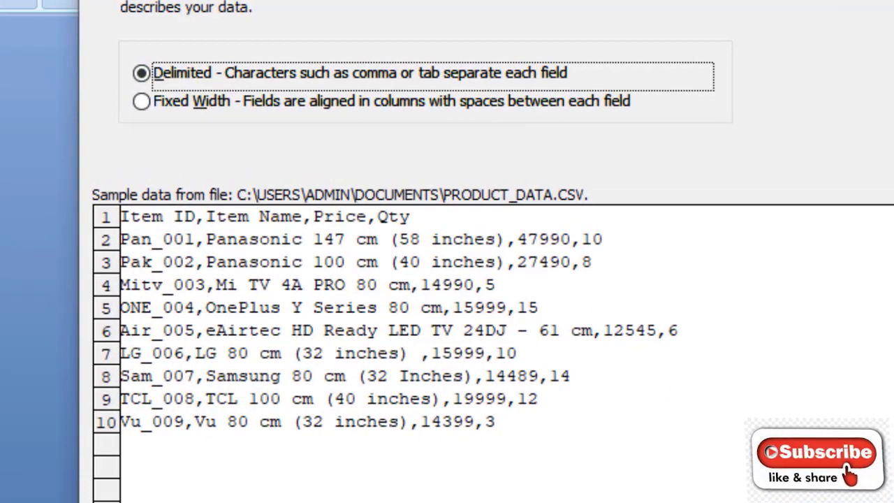
{"action": "left_click", "coordinate": [747, 501]}
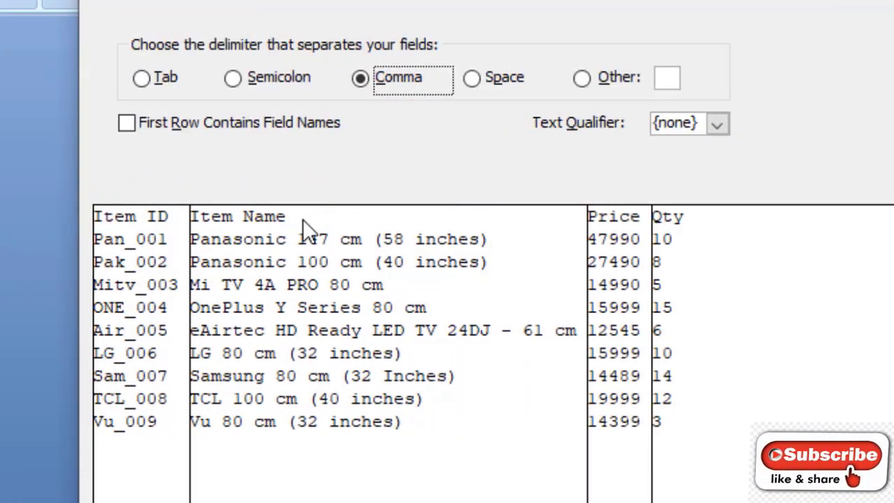
{"action": "left_click", "coordinate": [227, 133]}
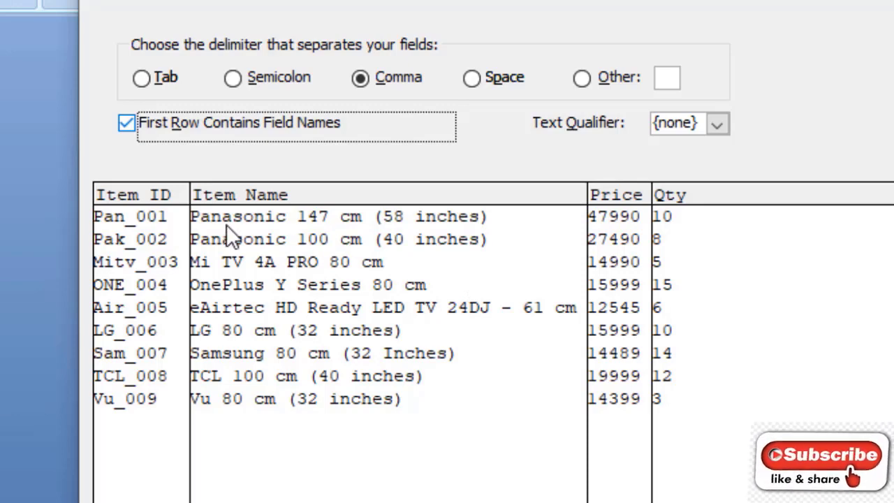
- Try the double-quote and single-quote text qualifiers and set the qualifier back to {none}
{"action": "left_click", "coordinate": [714, 125]}
{"action": "left_click", "coordinate": [700, 143]}
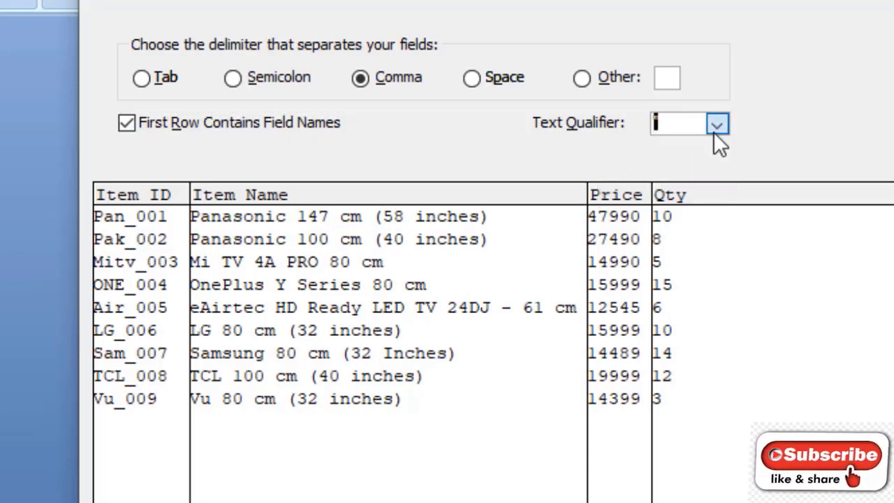
{"action": "left_click", "coordinate": [714, 130]}
{"action": "left_click", "coordinate": [696, 162]}
{"action": "left_click", "coordinate": [713, 128]}
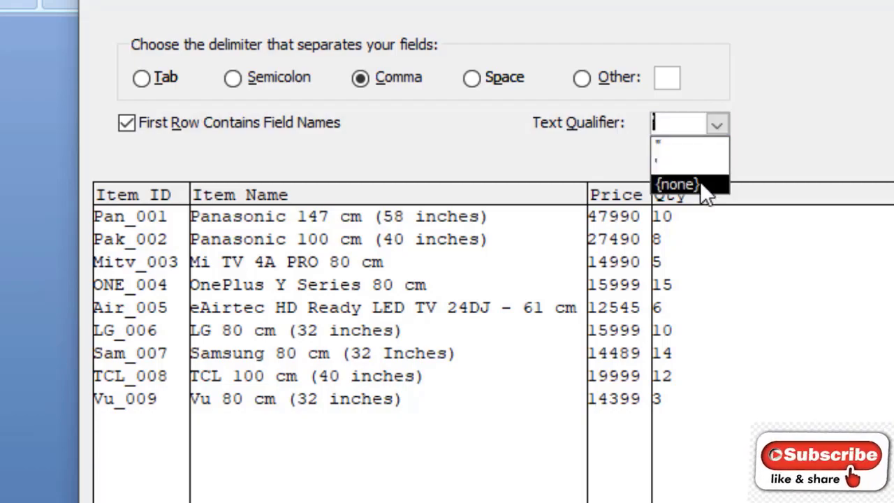
{"action": "left_click", "coordinate": [702, 186]}
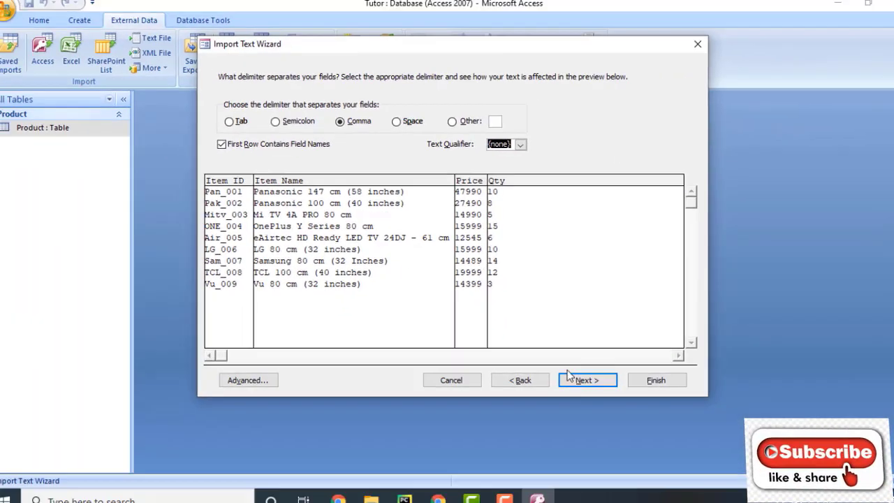
- Check the field options of the Item Name, Price and Qty columns and accept them for the import
{"action": "left_click", "coordinate": [774, 502]}
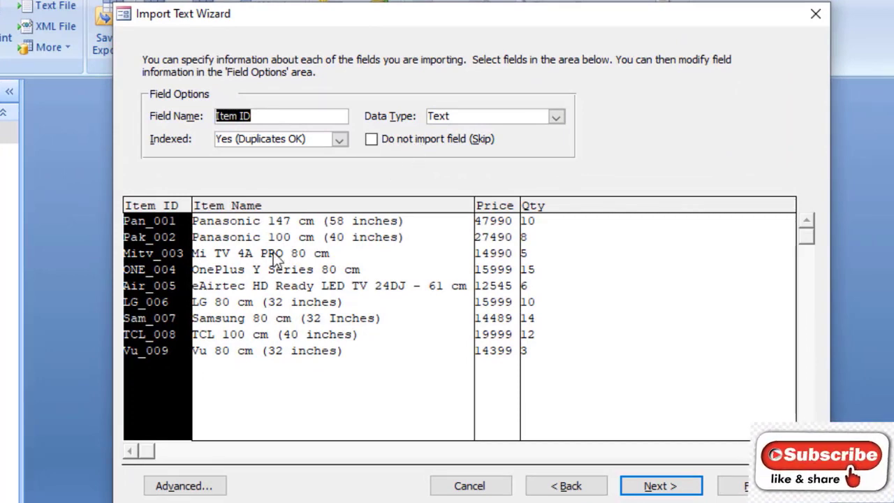
{"action": "left_click", "coordinate": [272, 252]}
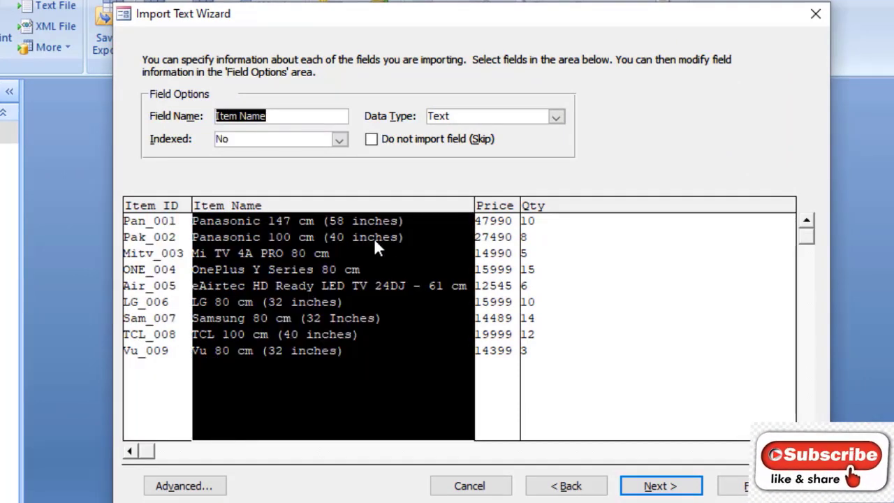
{"action": "left_click", "coordinate": [489, 252]}
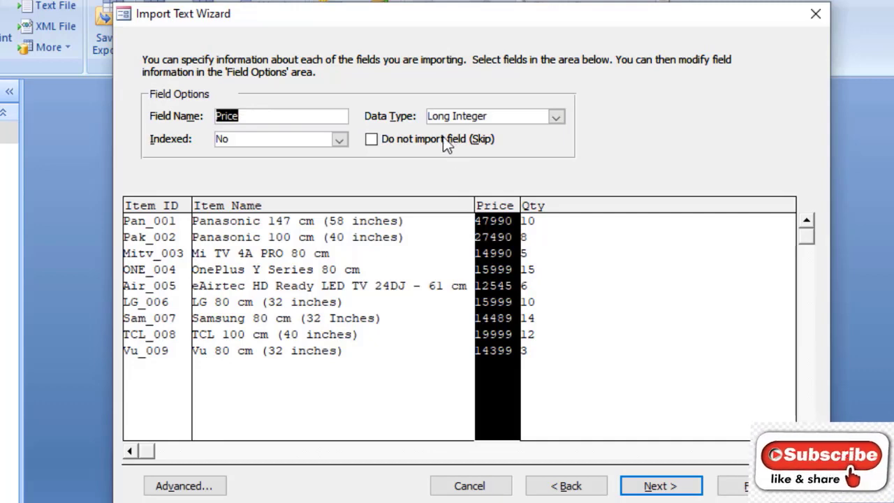
{"action": "left_click", "coordinate": [535, 260]}
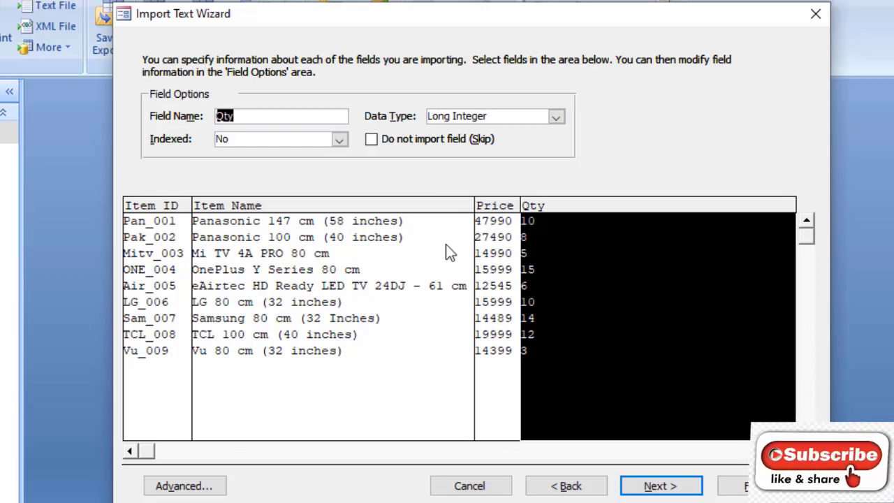
{"action": "left_click", "coordinate": [499, 222]}
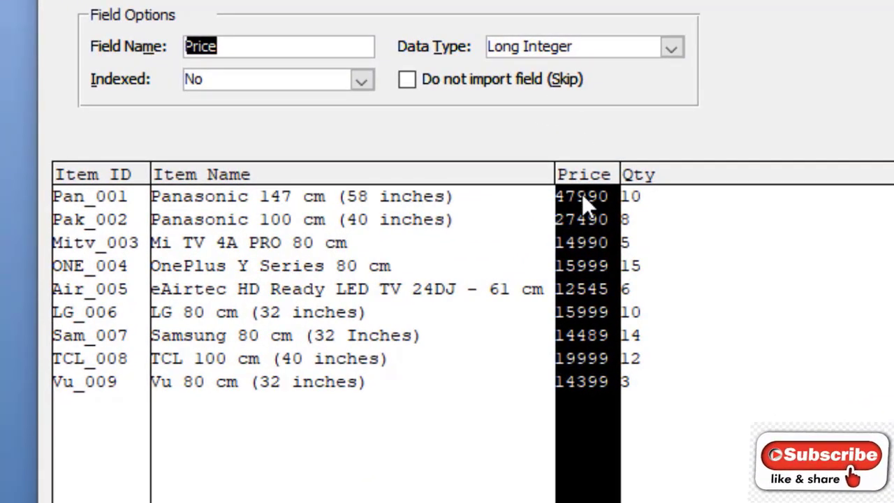
{"action": "left_click", "coordinate": [656, 225]}
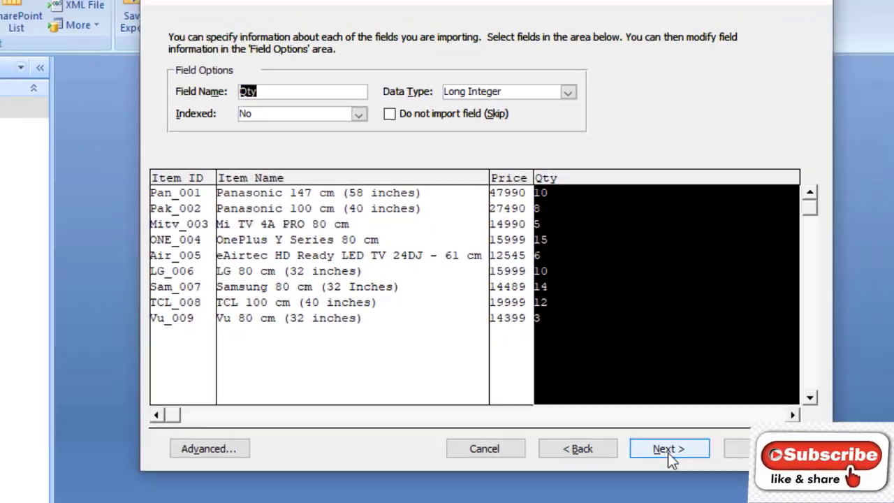
{"action": "left_click", "coordinate": [664, 449]}
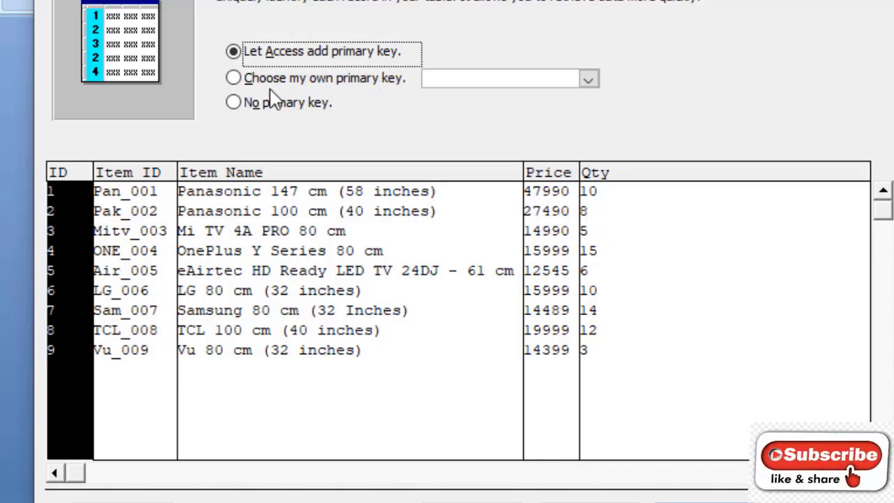
- Try Item ID as the primary key, but settle on no primary key for the imported table
{"action": "left_click", "coordinate": [235, 101]}
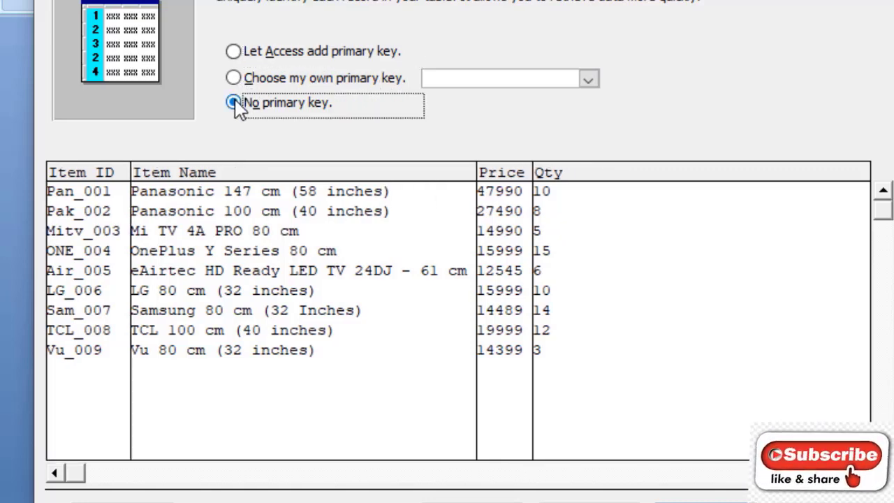
{"action": "left_click", "coordinate": [236, 77]}
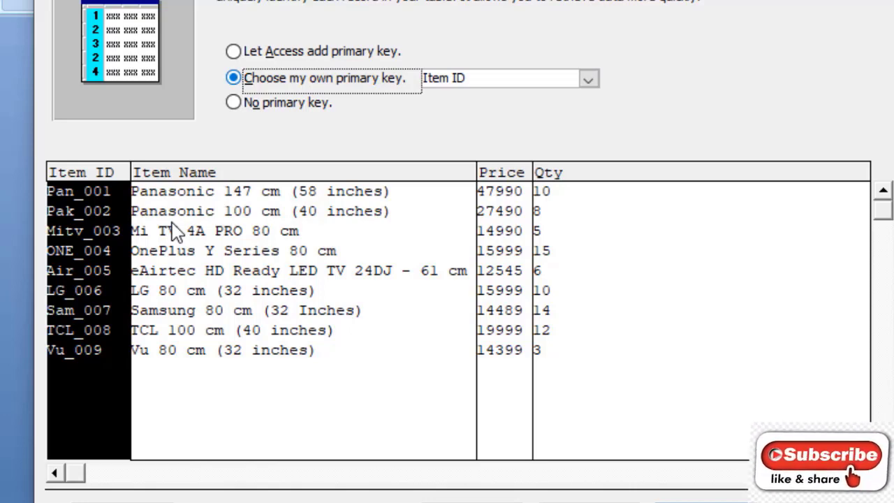
{"action": "left_click", "coordinate": [235, 102]}
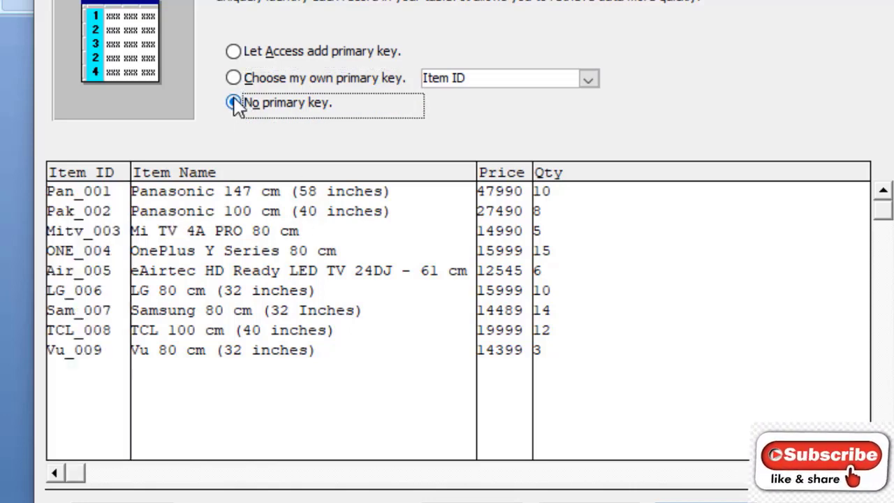
{"action": "left_click", "coordinate": [701, 502]}
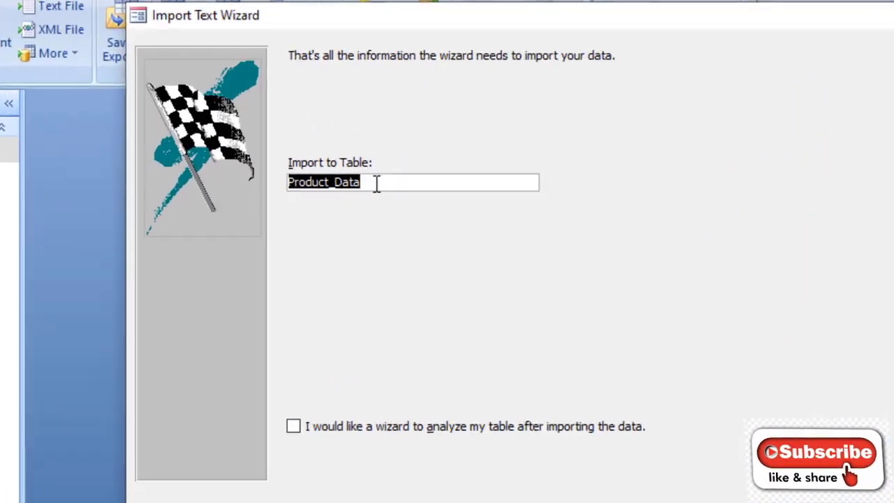
- Finish importing the data to a table named Product_Data without saving the import steps
{"action": "left_click", "coordinate": [377, 183]}
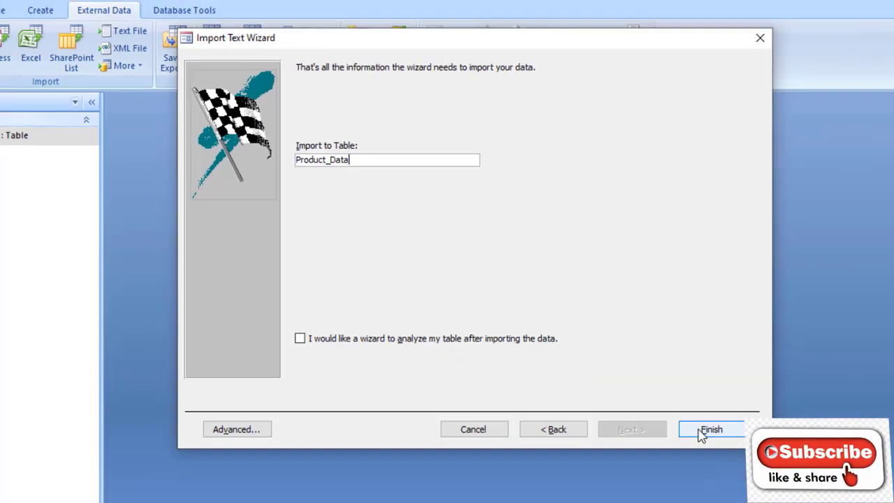
{"action": "left_click", "coordinate": [707, 429]}
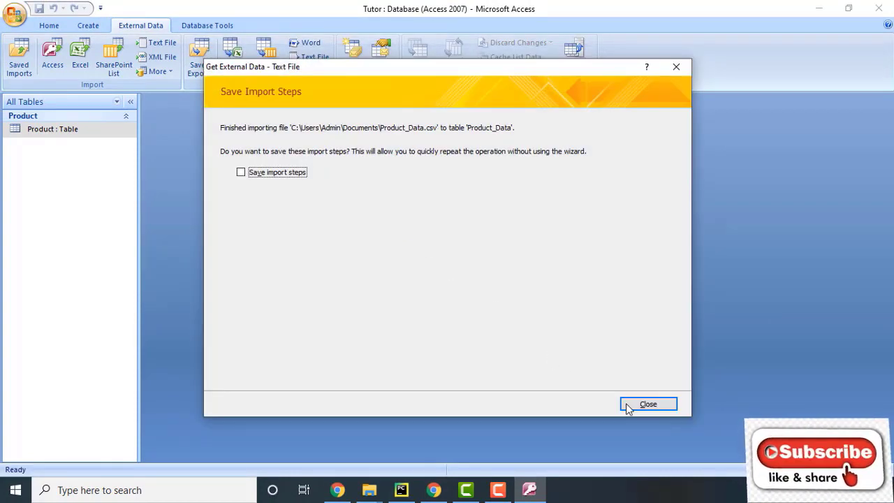
{"action": "left_click", "coordinate": [630, 401]}
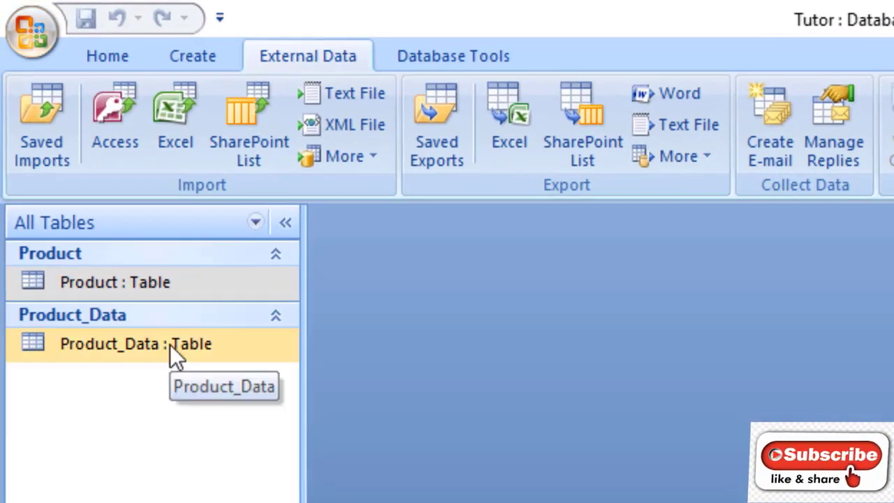
- Review the Product_Data table with all columns fitted to their contents, and close it without saving the layout
{"action": "double_click", "coordinate": [169, 344]}
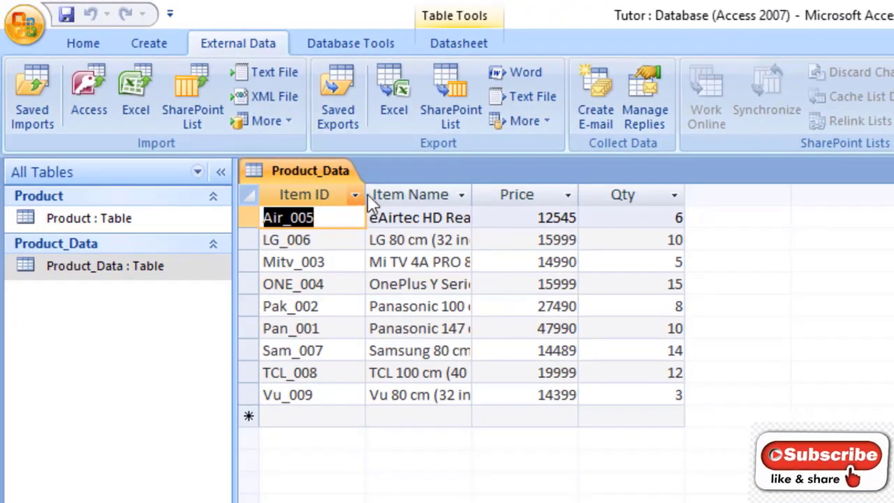
{"action": "double_click", "coordinate": [365, 194]}
{"action": "double_click", "coordinate": [447, 194]}
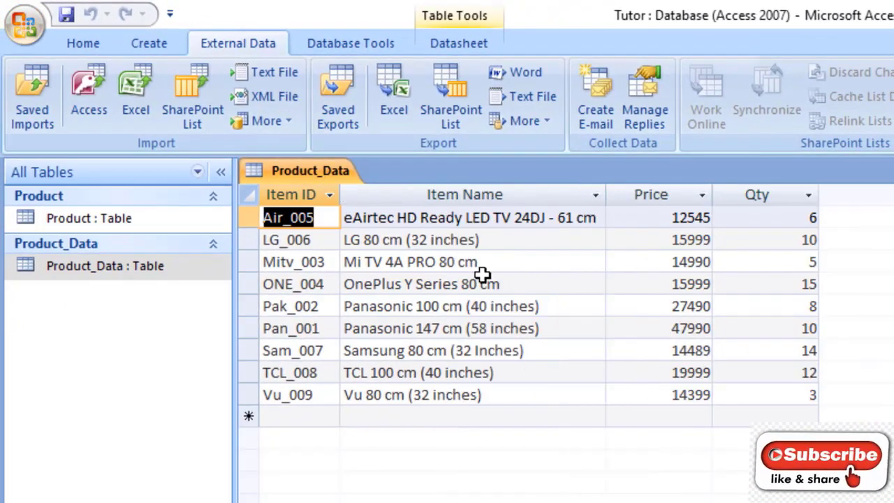
{"action": "double_click", "coordinate": [712, 194]}
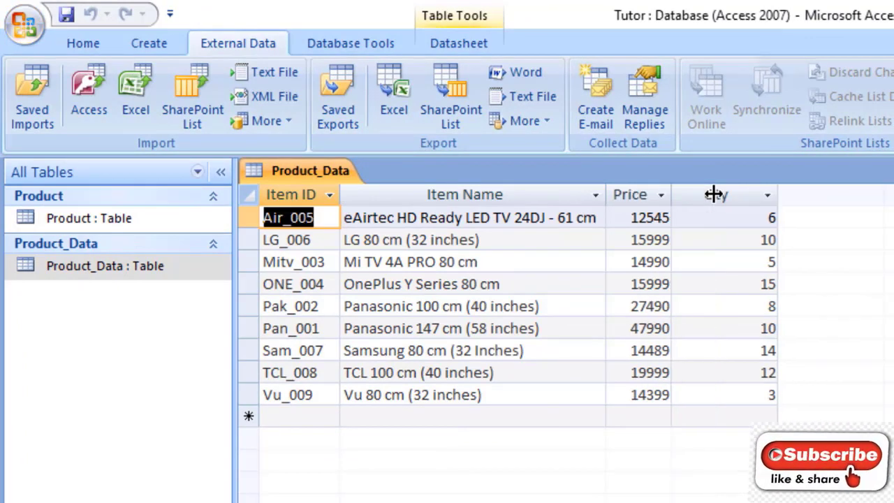
{"action": "double_click", "coordinate": [777, 194]}
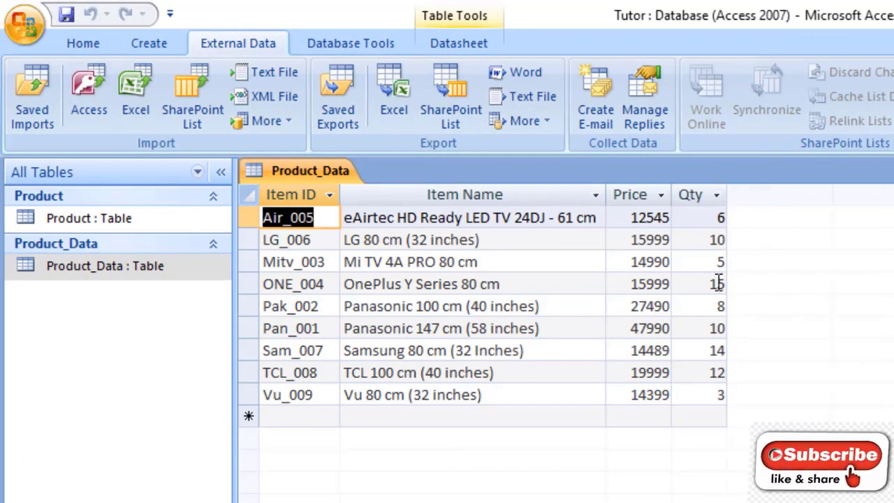
{"action": "key", "text": "ctrl+w"}
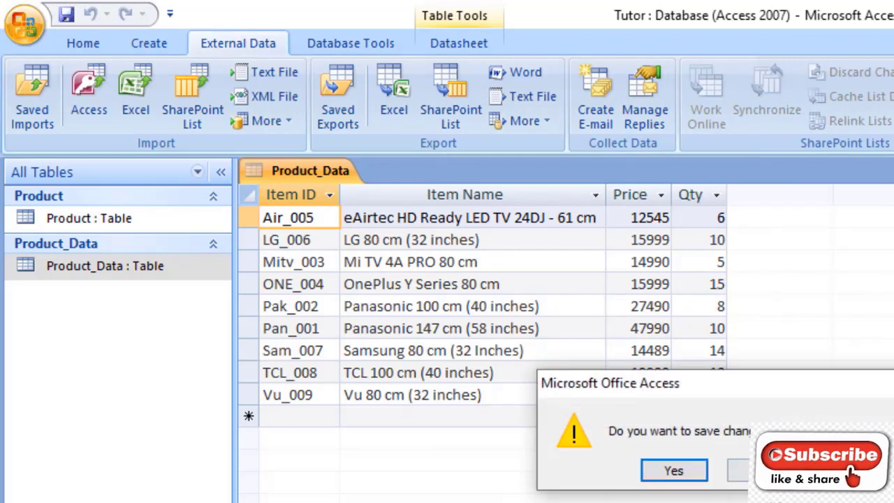
{"action": "left_click", "coordinate": [746, 469]}
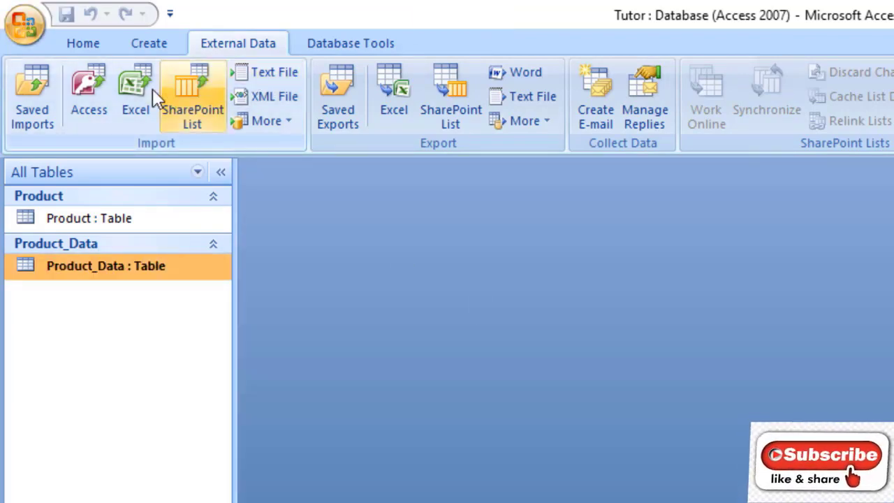
- Start an Excel spreadsheet import of Product_Data.xlsx from the Documents folder into a new table
{"action": "left_click", "coordinate": [148, 91]}
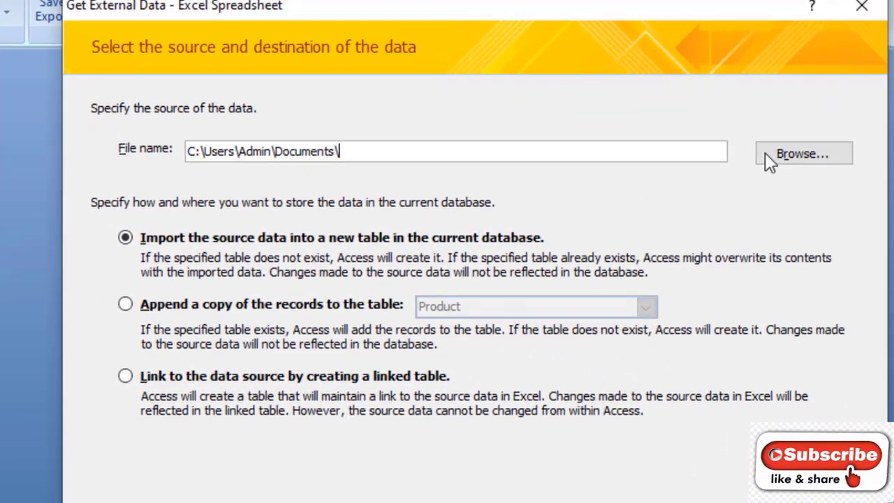
{"action": "left_click", "coordinate": [765, 155]}
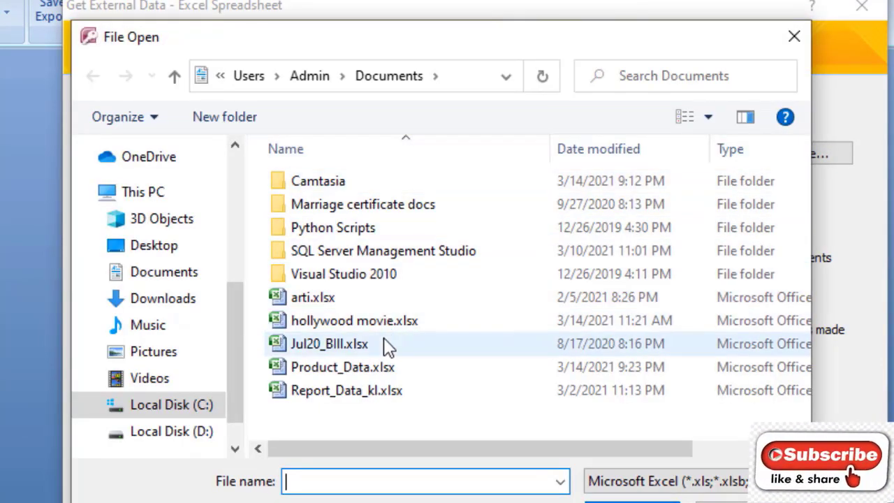
{"action": "double_click", "coordinate": [381, 367]}
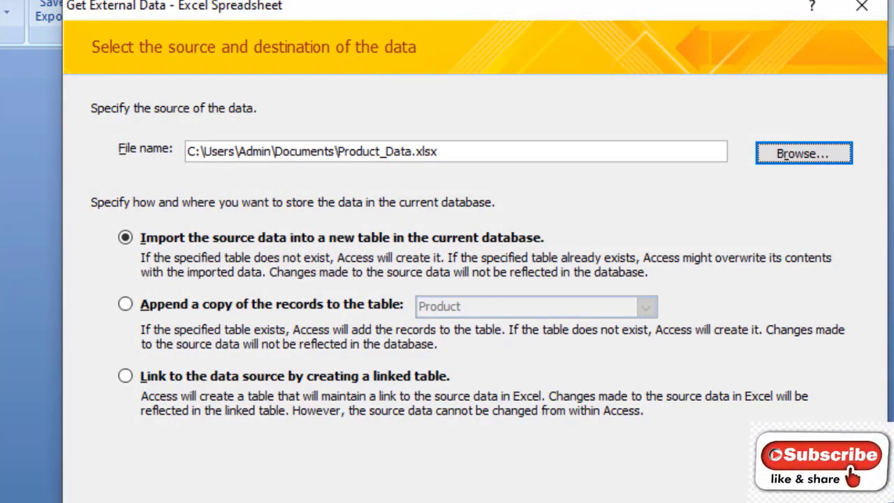
{"action": "left_click", "coordinate": [701, 502]}
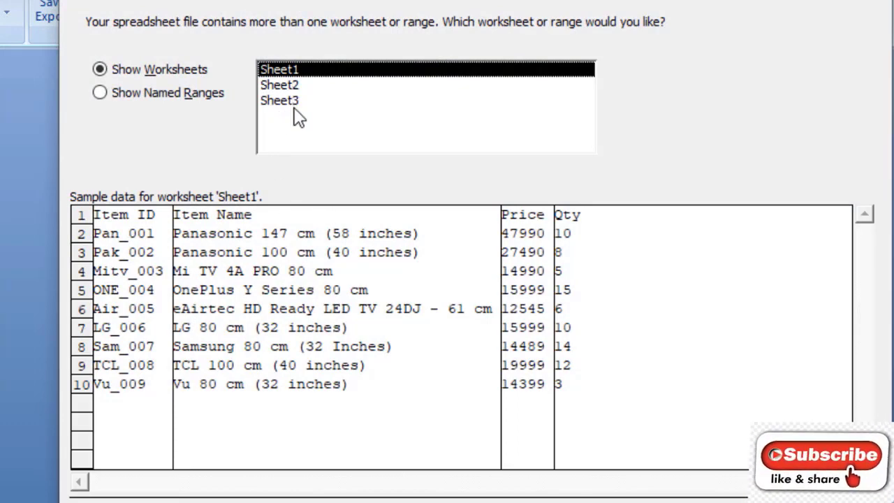
- Preview the workbook's other sheets, choose Sheet1 for the import, and use its first row as column headings
{"action": "left_click", "coordinate": [296, 85]}
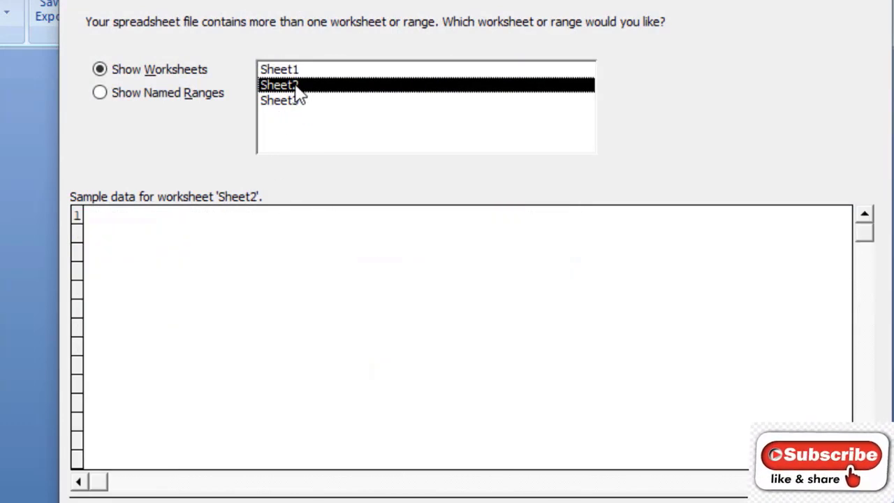
{"action": "left_click", "coordinate": [292, 101]}
{"action": "left_click", "coordinate": [294, 85]}
{"action": "left_click", "coordinate": [293, 71]}
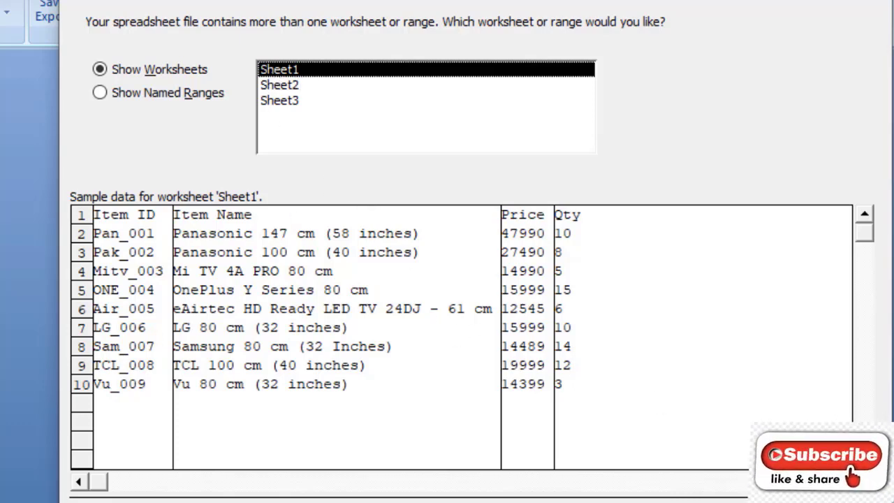
{"action": "key", "text": "Return"}
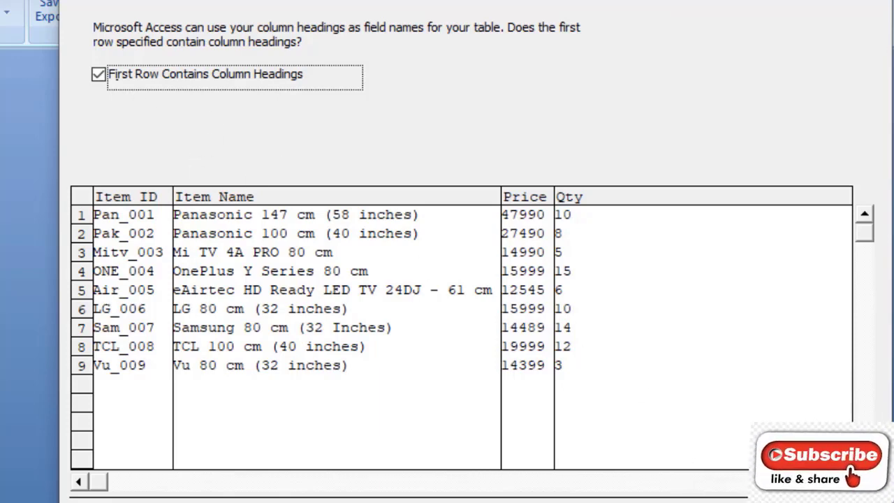
{"action": "key", "text": "Return"}
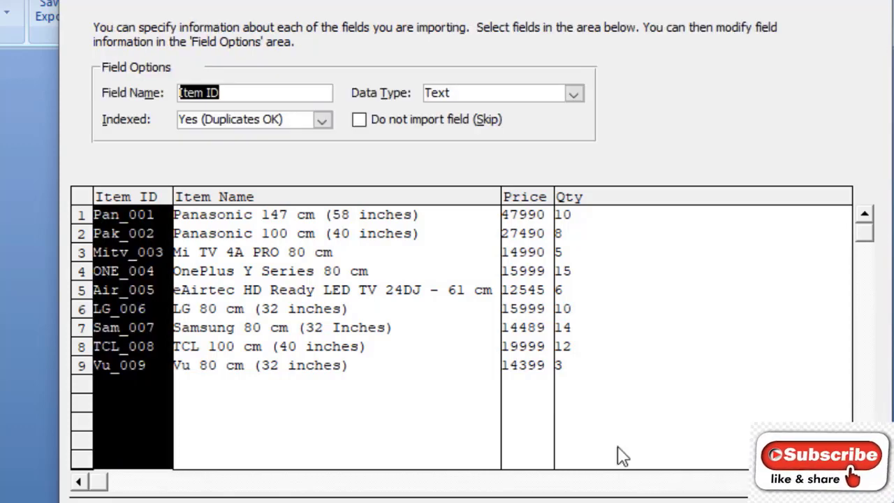
- Check the field options of the Item Name, Price and Qty columns, and import the worksheet with no primary key
{"action": "left_click", "coordinate": [302, 251]}
{"action": "left_click", "coordinate": [528, 261]}
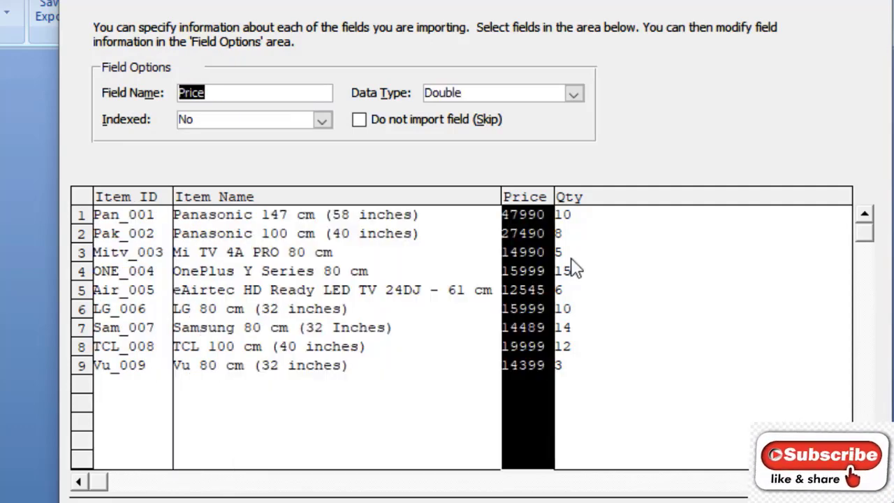
{"action": "left_click", "coordinate": [570, 259]}
{"action": "left_click", "coordinate": [523, 256]}
{"action": "left_click", "coordinate": [655, 502]}
{"action": "left_click", "coordinate": [268, 136]}
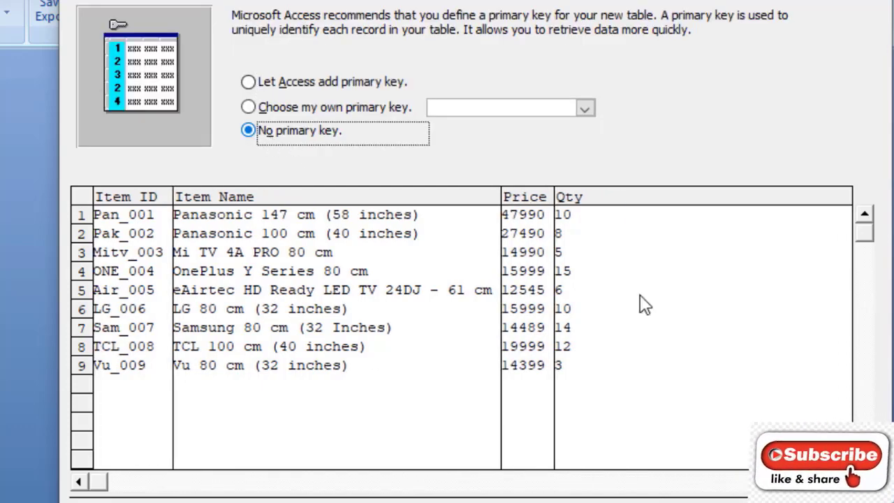
{"action": "left_click", "coordinate": [655, 502]}
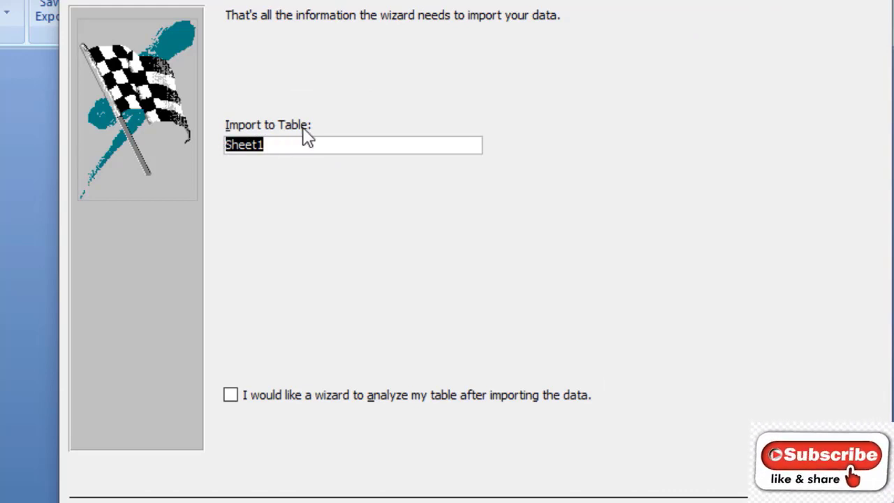
- Name the destination table Product_Data_Xl and finish the spreadsheet import without saving the import steps
{"action": "type", "text": "Product"}
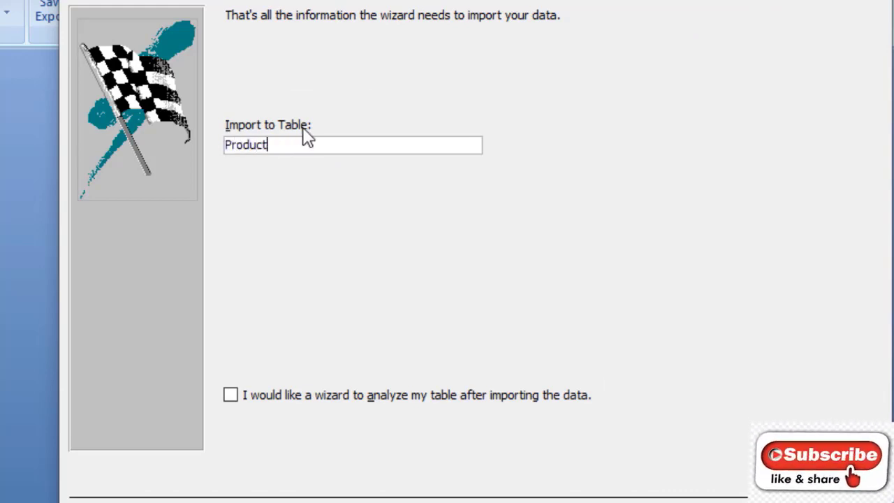
{"action": "type", "text": "_Data_Xl"}
{"action": "key", "text": "Return"}
{"action": "key", "text": "Return"}
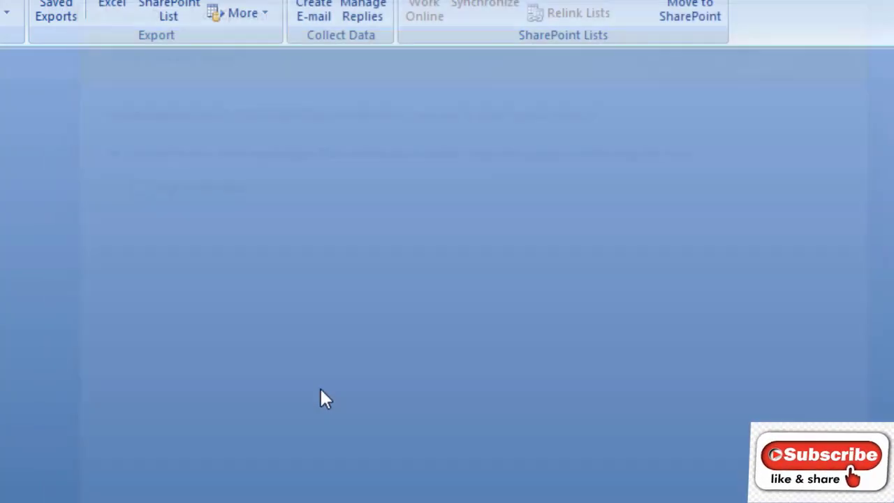
- Review the records of the Product_Data_Xl and Product_Data tables, closing each table after viewing it
{"action": "double_click", "coordinate": [28, 190]}
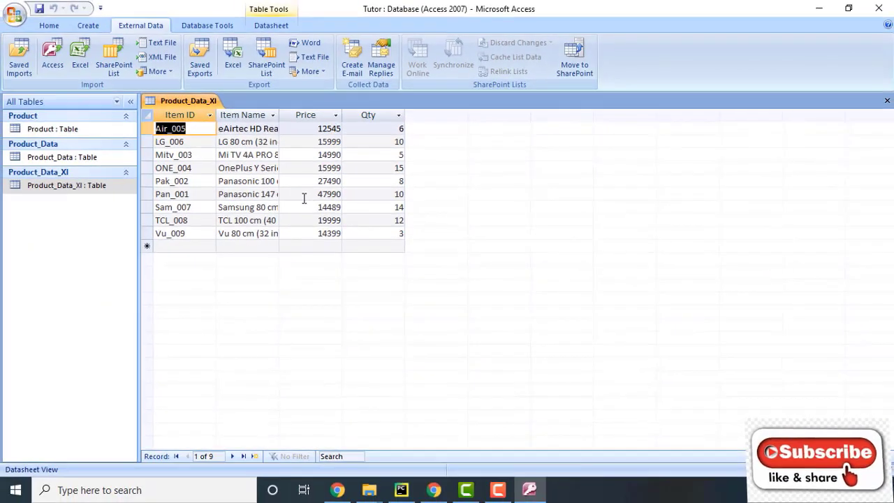
{"action": "key", "text": "ctrl+w"}
{"action": "double_click", "coordinate": [108, 158]}
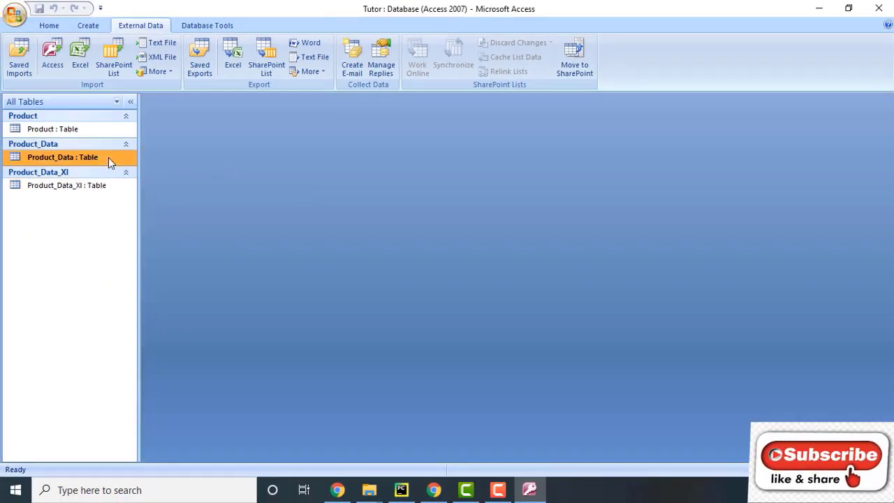
{"action": "key", "text": "ctrl+w"}
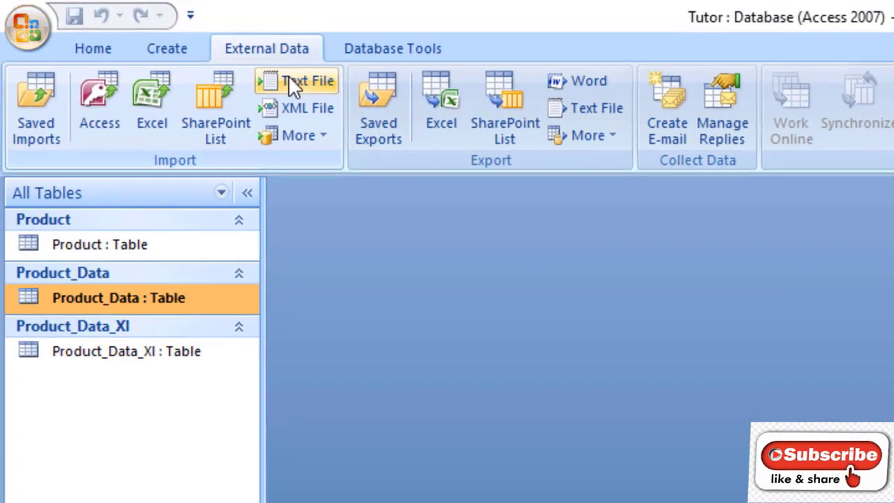
- Start a text file import of Product_Data.csv from the Documents folder that appends its records to the Product_Data table
{"action": "left_click", "coordinate": [293, 85]}
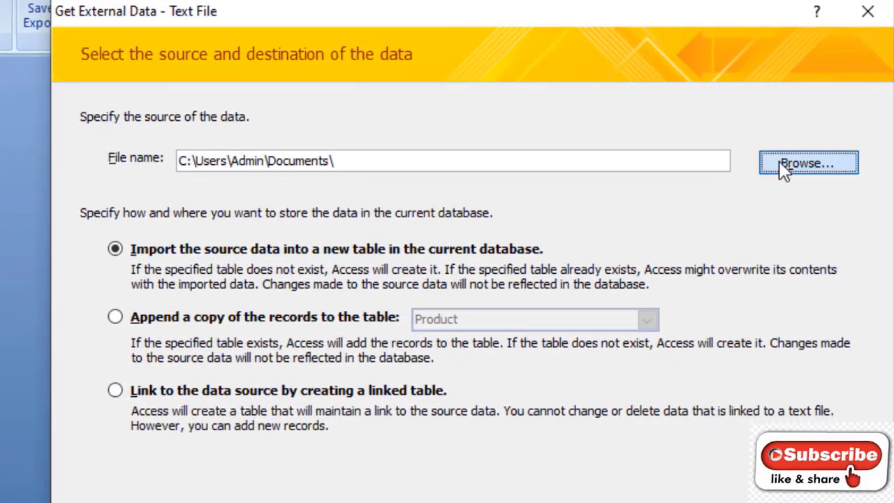
{"action": "left_click", "coordinate": [781, 161]}
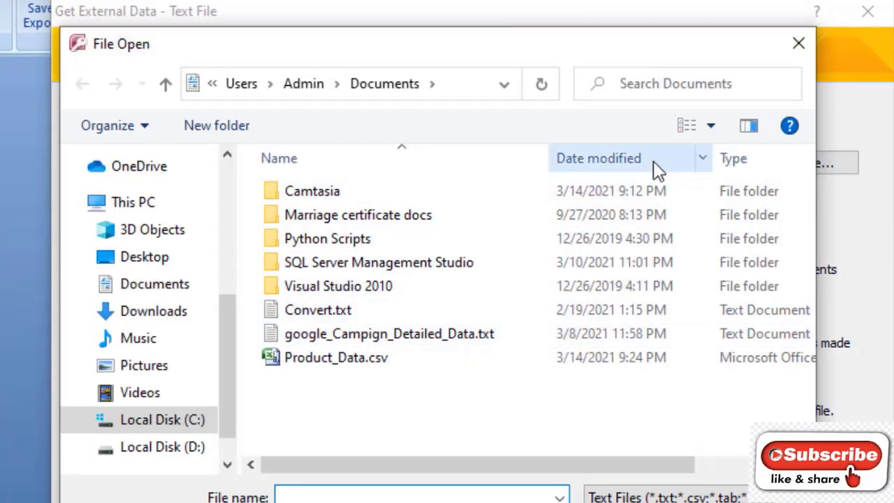
{"action": "double_click", "coordinate": [367, 361]}
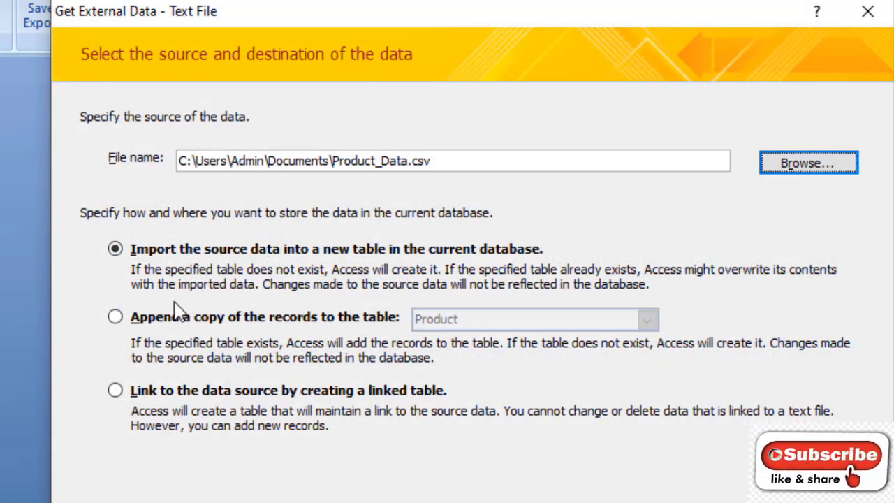
{"action": "left_click", "coordinate": [115, 317]}
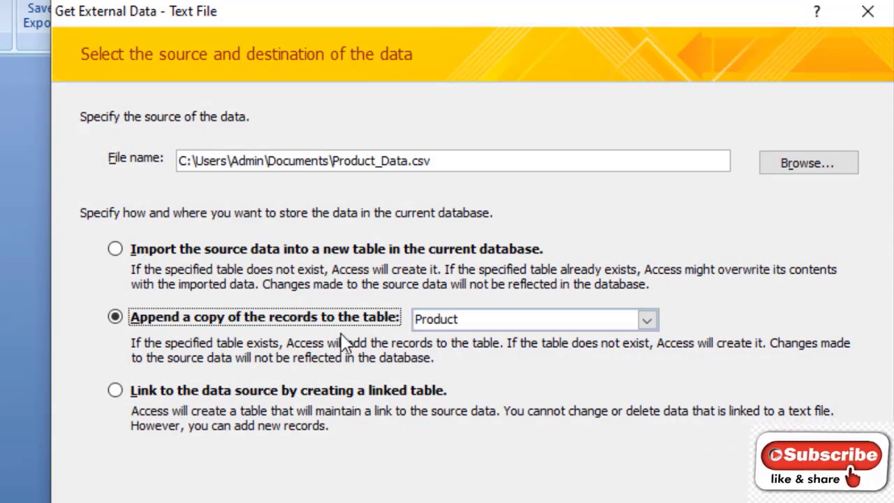
{"action": "left_click", "coordinate": [648, 321]}
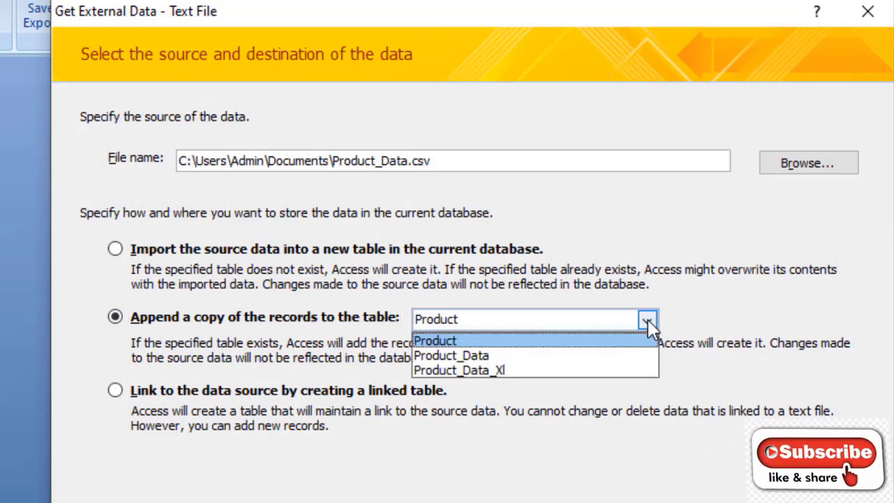
{"action": "left_click", "coordinate": [517, 356]}
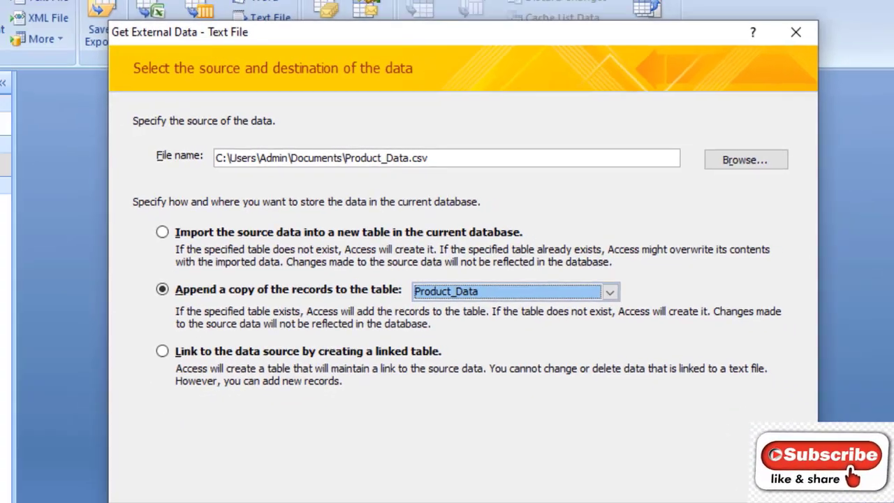
{"action": "left_click", "coordinate": [584, 407]}
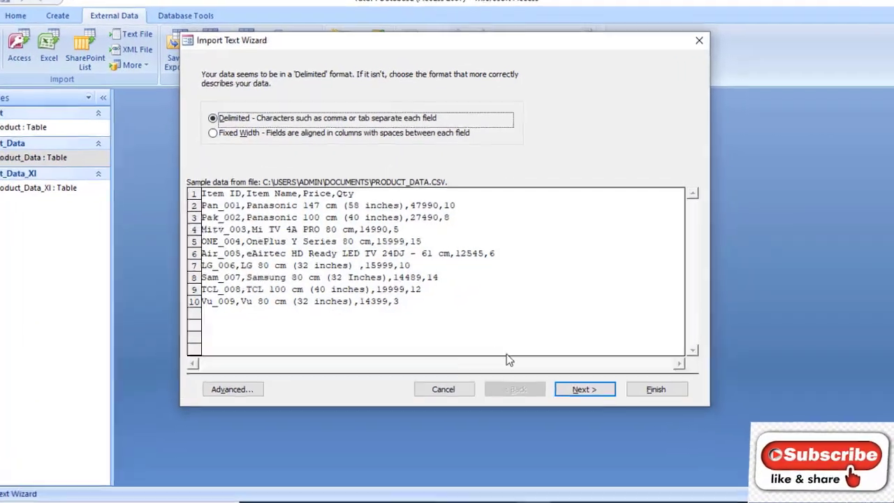
- Import the file as comma-delimited with first-row field names into Product_Data, without saving the import steps
{"action": "left_click", "coordinate": [585, 390]}
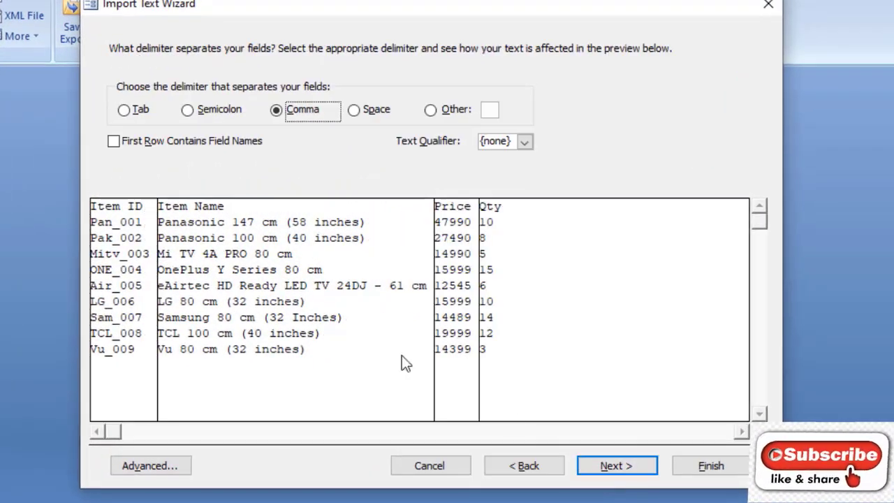
{"action": "left_click", "coordinate": [203, 142]}
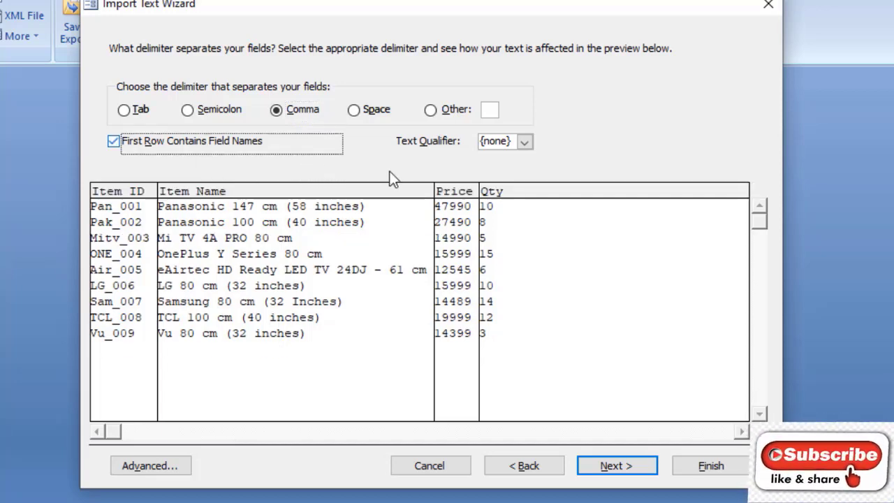
{"action": "left_click", "coordinate": [625, 466]}
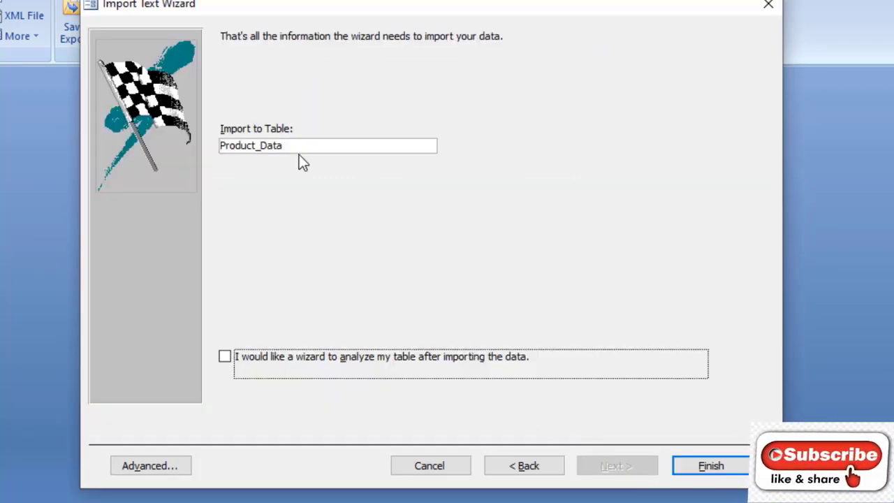
{"action": "left_click", "coordinate": [701, 467]}
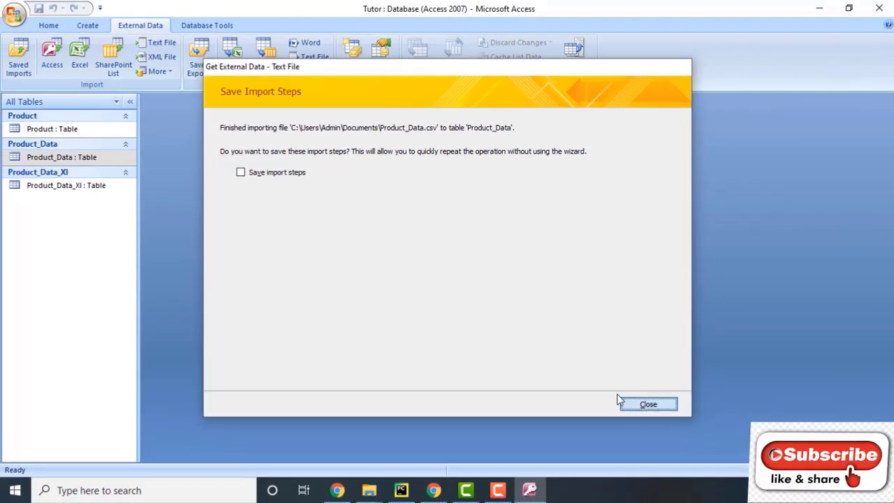
{"action": "left_click", "coordinate": [624, 403]}
- Review the appended records in the Product_Data table and close it
{"action": "double_click", "coordinate": [87, 158]}
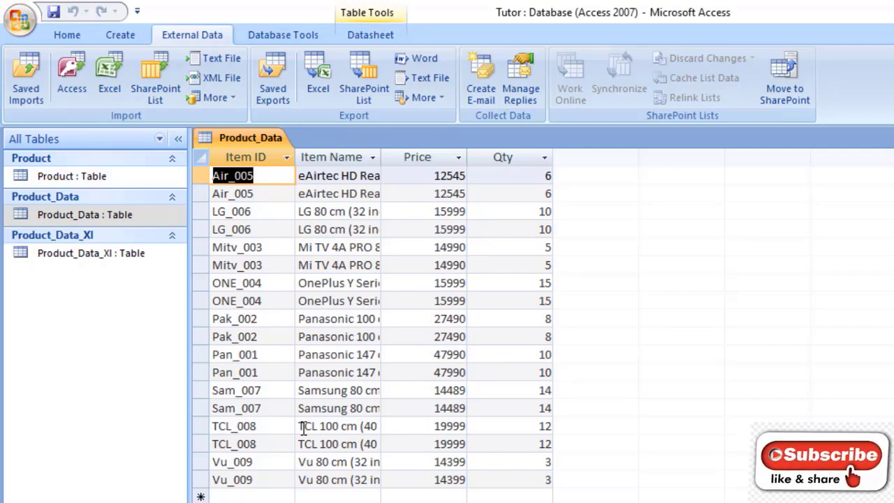
{"action": "key", "text": "ctrl+w"}
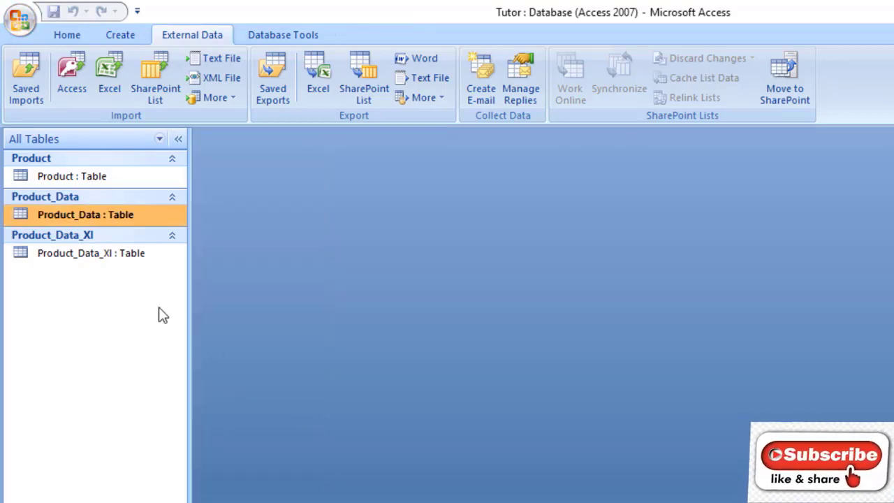
{"action": "left_click", "coordinate": [109, 253]}
{"action": "left_click", "coordinate": [111, 215]}
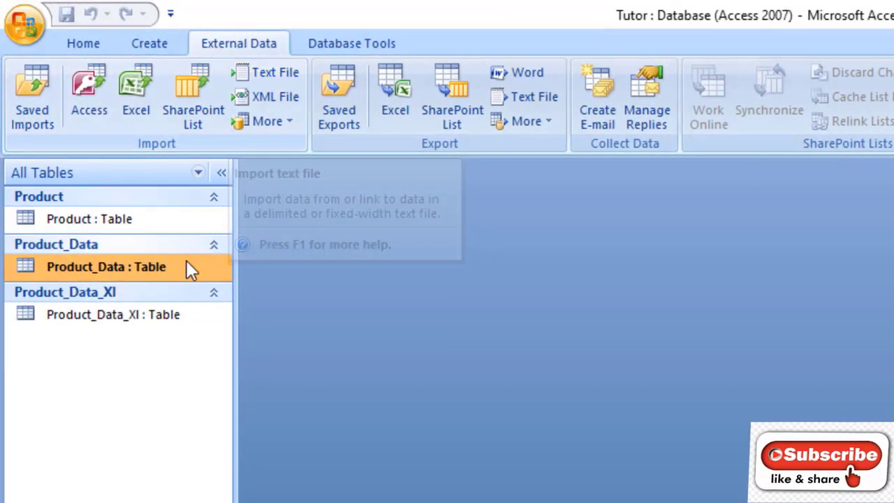
{"action": "double_click", "coordinate": [145, 272]}
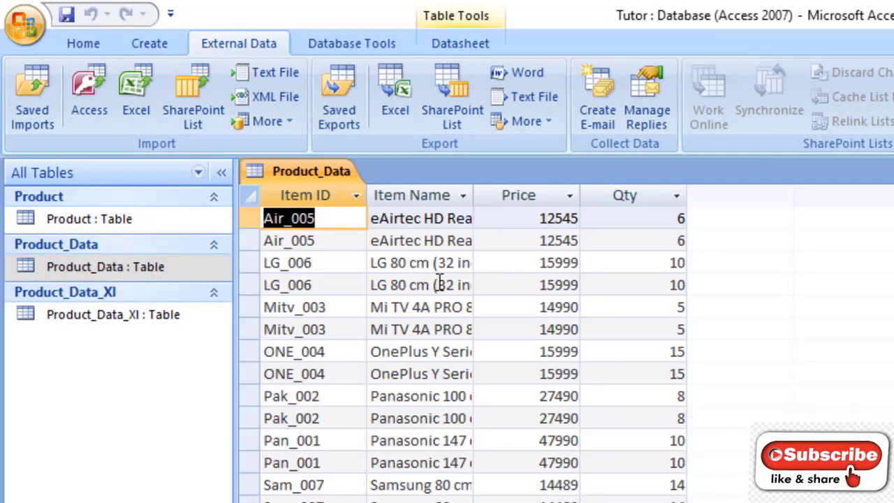
{"action": "key", "text": "ctrl+w"}
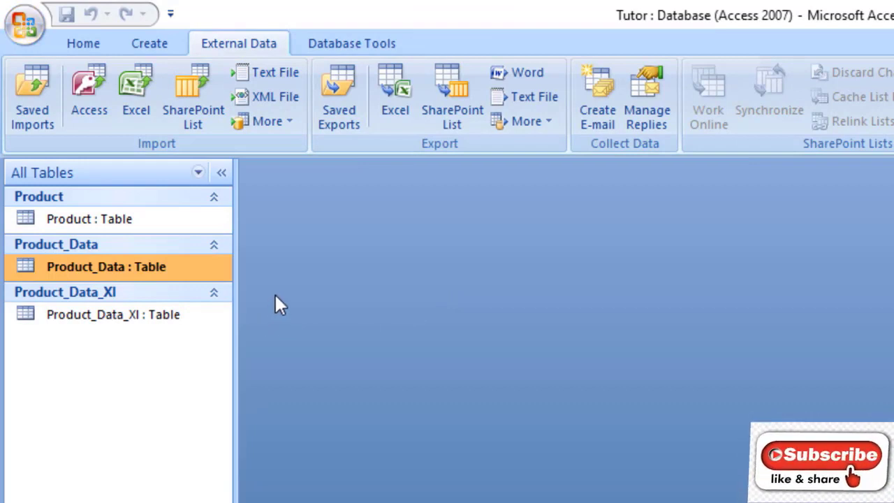
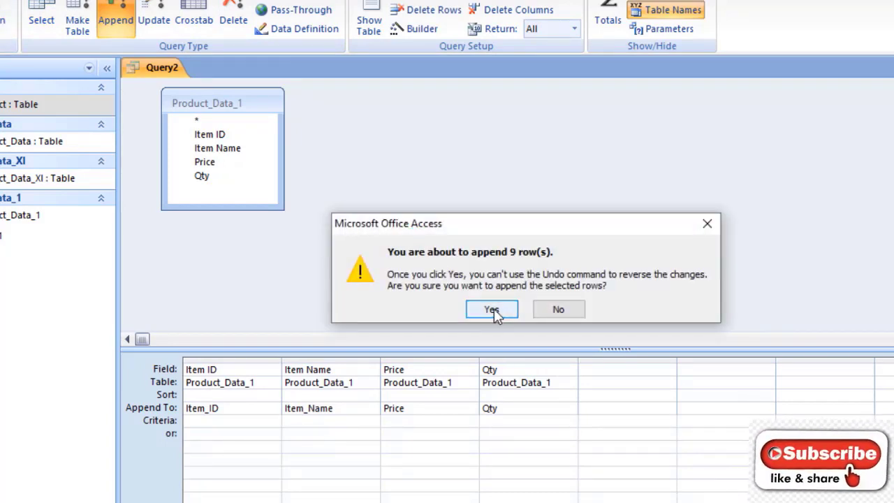
- Append the Product_Data_1 records to the Item_ID, Item_Name, Price and Qty fields with the append query
{"action": "left_click", "coordinate": [491, 309]}
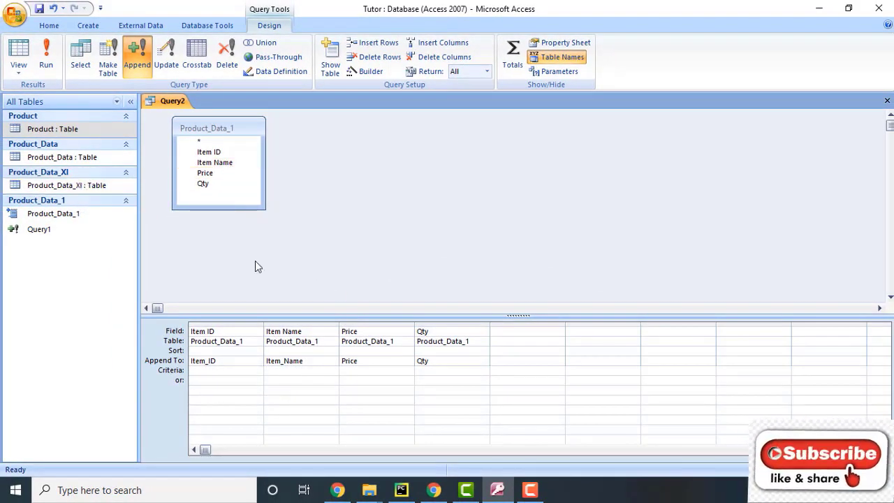
{"action": "left_click", "coordinate": [375, 324]}
{"action": "key", "text": "Delete"}
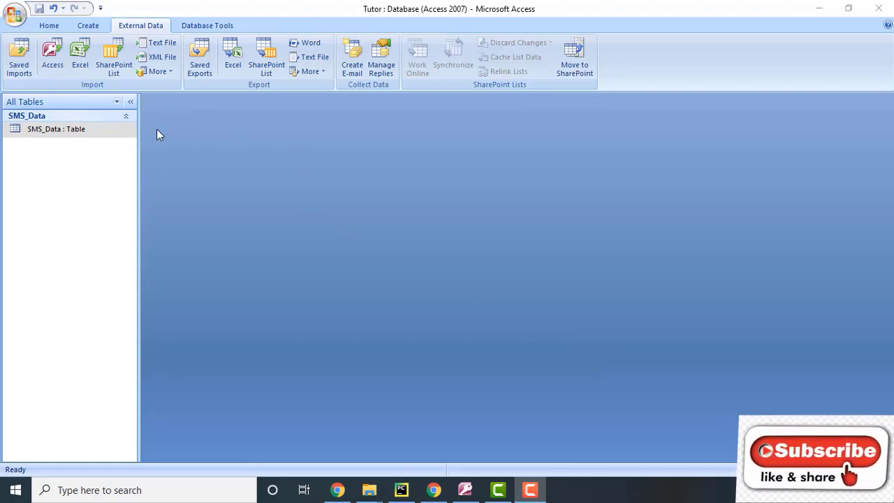
- Fit the SMS_Data table's LAST UPDATED TIME, STATUS and DATE columns to their contents, and close it with the layout saved
{"action": "left_click", "coordinate": [88, 132]}
{"action": "double_click", "coordinate": [86, 129]}
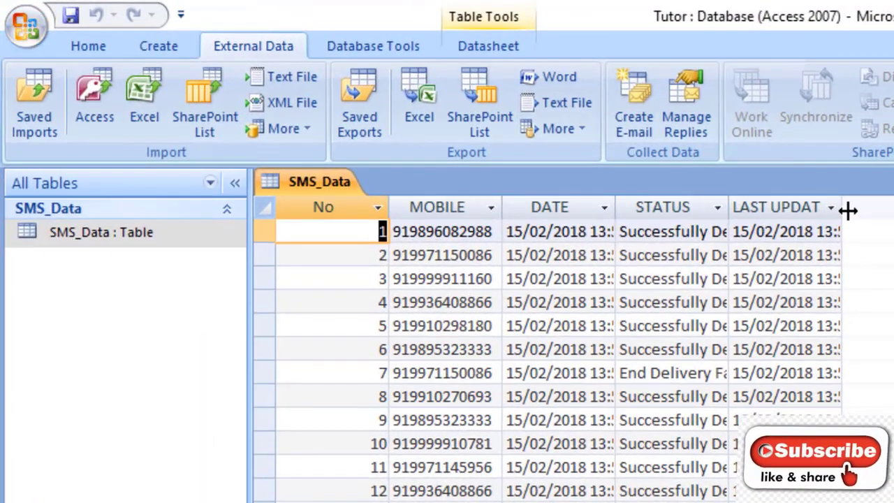
{"action": "double_click", "coordinate": [849, 210]}
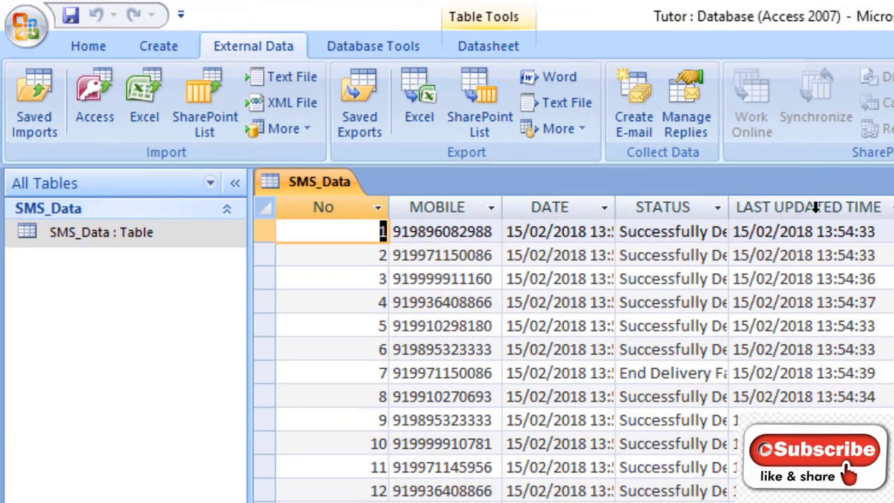
{"action": "double_click", "coordinate": [729, 203]}
{"action": "double_click", "coordinate": [615, 203]}
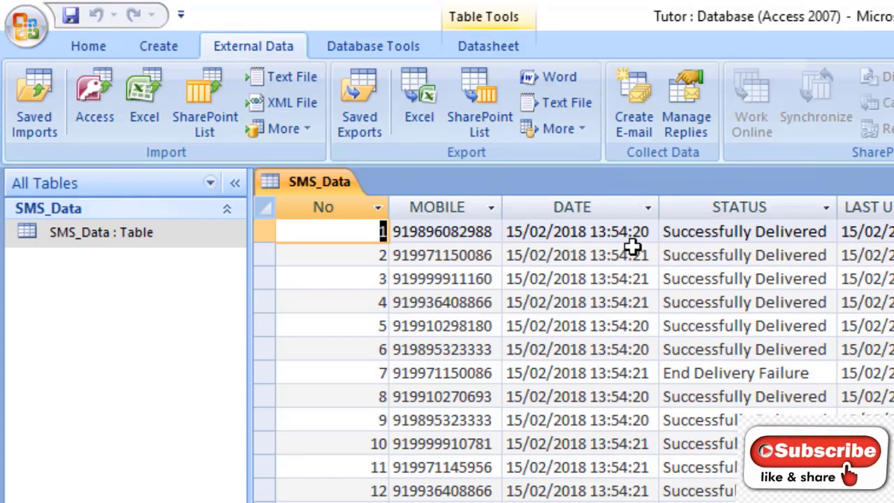
{"action": "key", "text": "ctrl+w"}
{"action": "key", "text": "Return"}
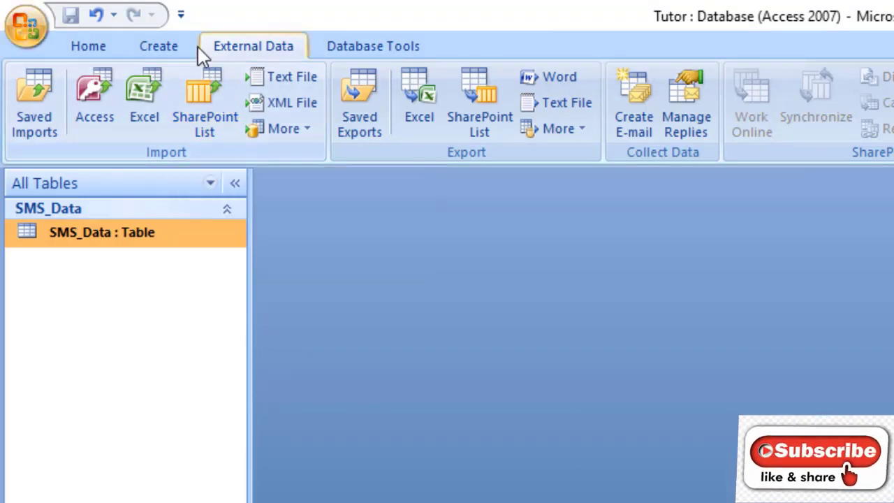
- Create a design-view query based on the SMS_Data table and enlarge its field list to show the full field names
{"action": "left_click", "coordinate": [150, 46]}
{"action": "left_click", "coordinate": [776, 104]}
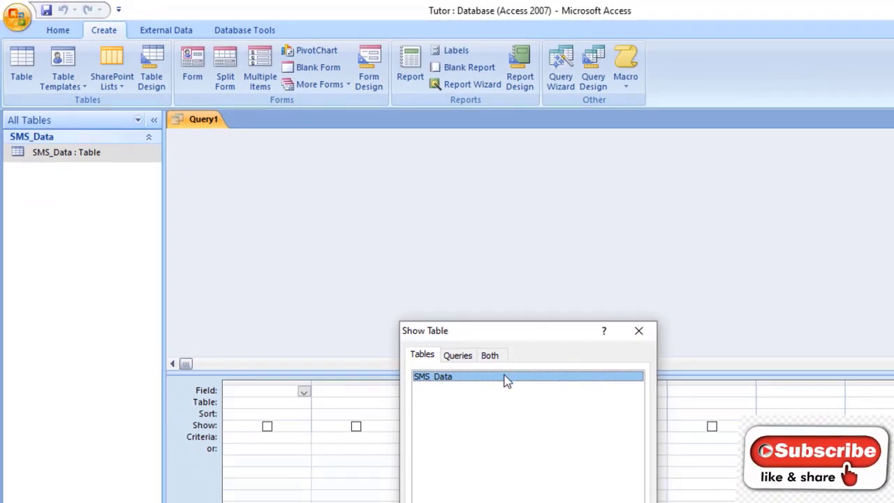
{"action": "double_click", "coordinate": [508, 377]}
{"action": "key", "text": "Escape"}
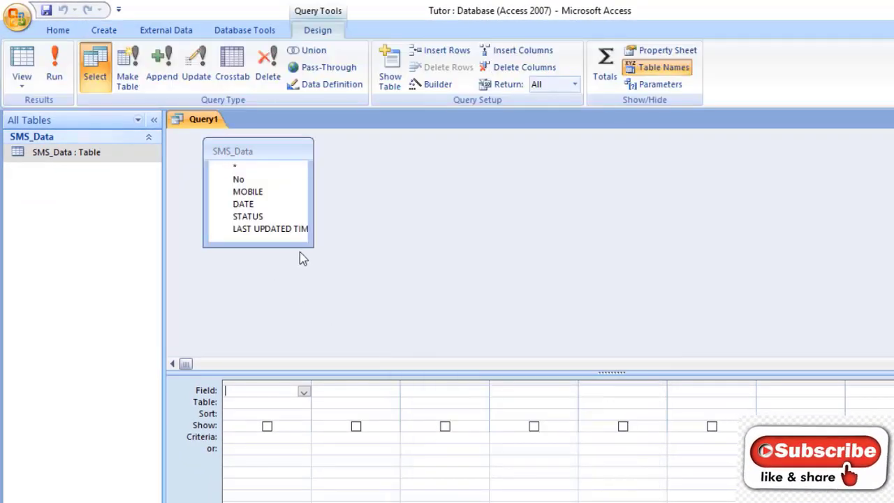
{"action": "left_click_drag", "start_coordinate": [312, 246], "coordinate": [484, 308]}
{"action": "left_click", "coordinate": [285, 231]}
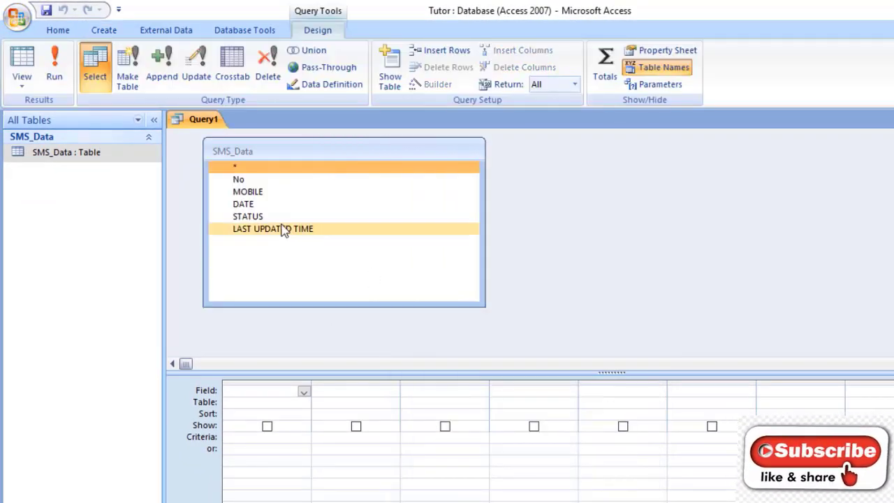
{"action": "left_click", "coordinate": [273, 202]}
{"action": "left_click", "coordinate": [296, 194]}
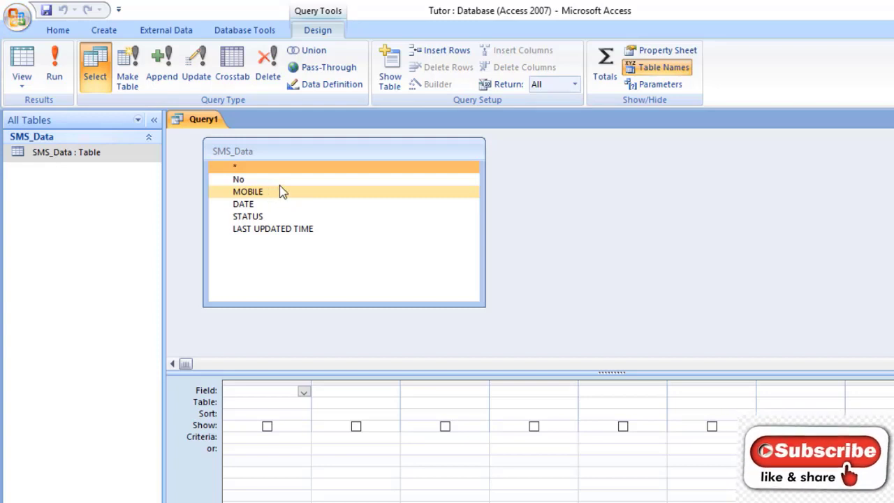
{"action": "left_click", "coordinate": [286, 180]}
{"action": "left_click", "coordinate": [255, 169]}
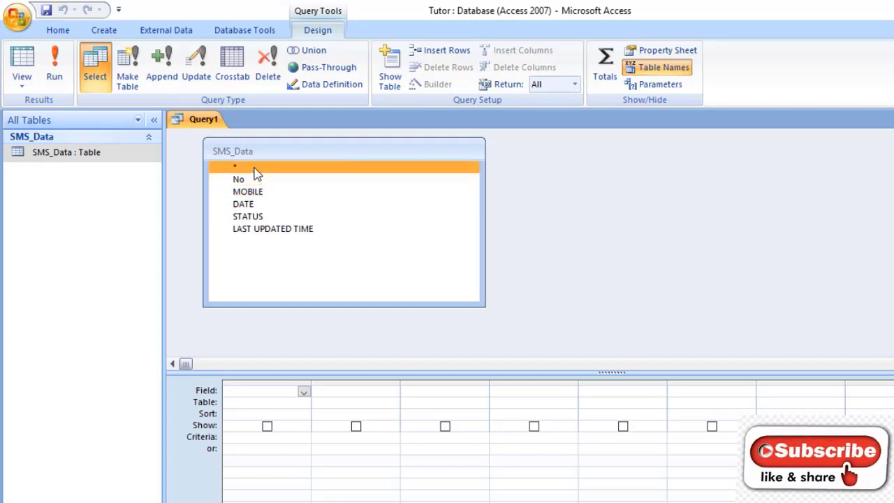
{"action": "double_click", "coordinate": [254, 170]}
{"action": "left_click", "coordinate": [297, 194]}
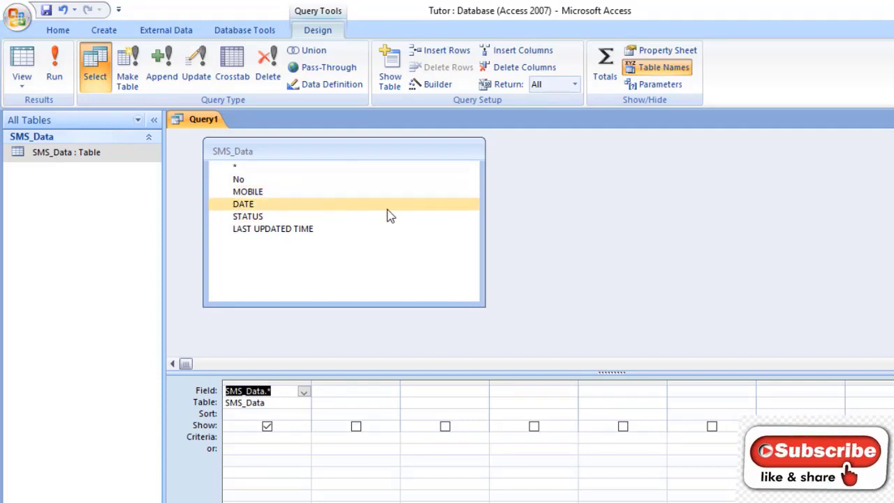
{"action": "left_click", "coordinate": [605, 68]}
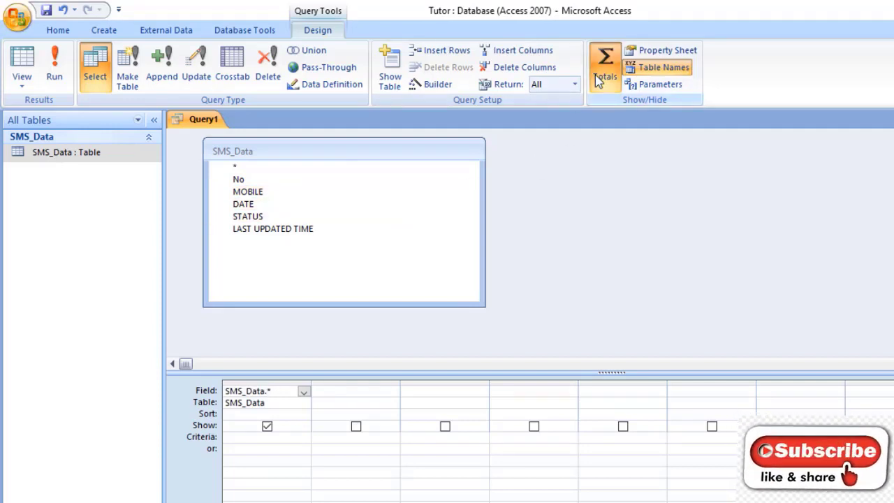
{"action": "left_click", "coordinate": [511, 348]}
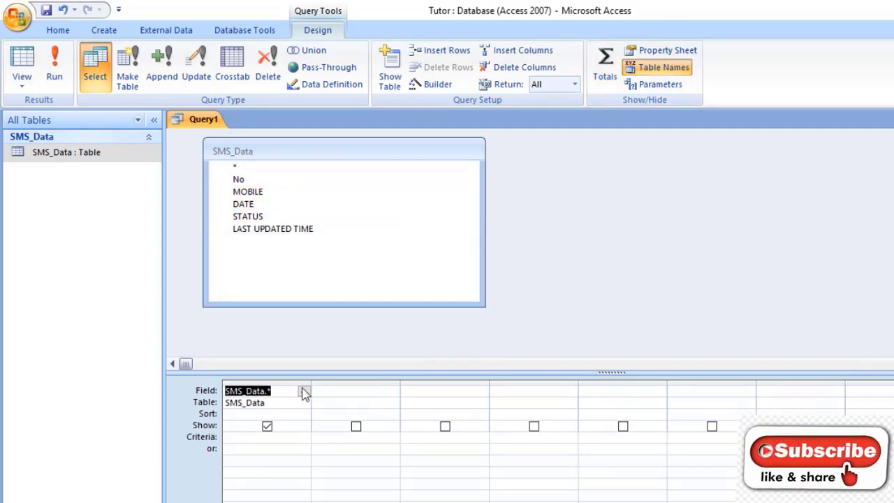
{"action": "left_click", "coordinate": [283, 384]}
{"action": "key", "text": "Delete"}
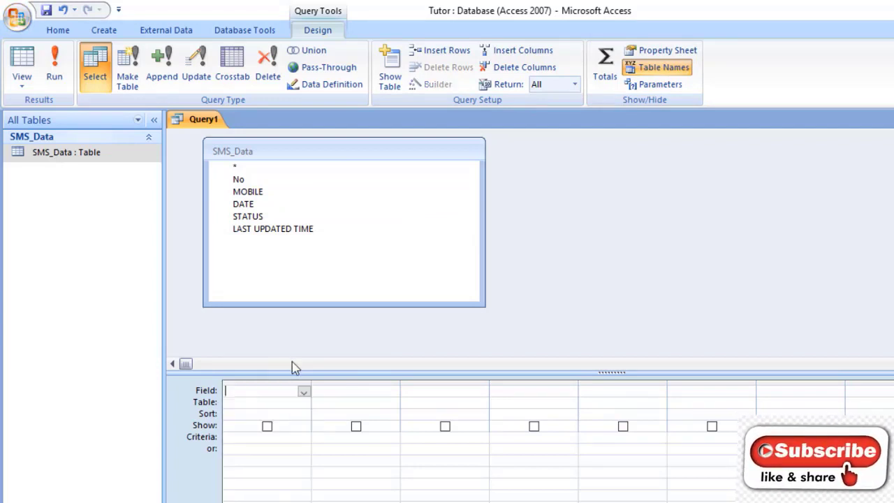
- Add the MOBILE field to the query, enable totals, set its total to Count and run the query
{"action": "double_click", "coordinate": [251, 192]}
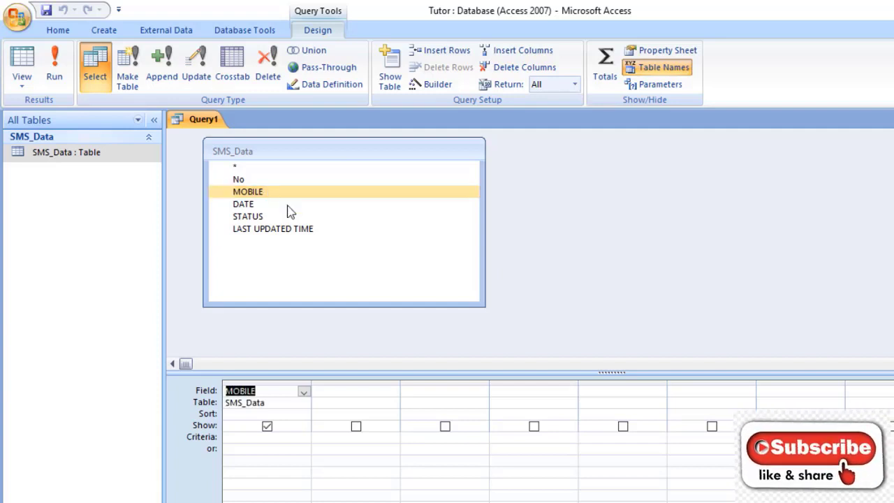
{"action": "left_click", "coordinate": [601, 73]}
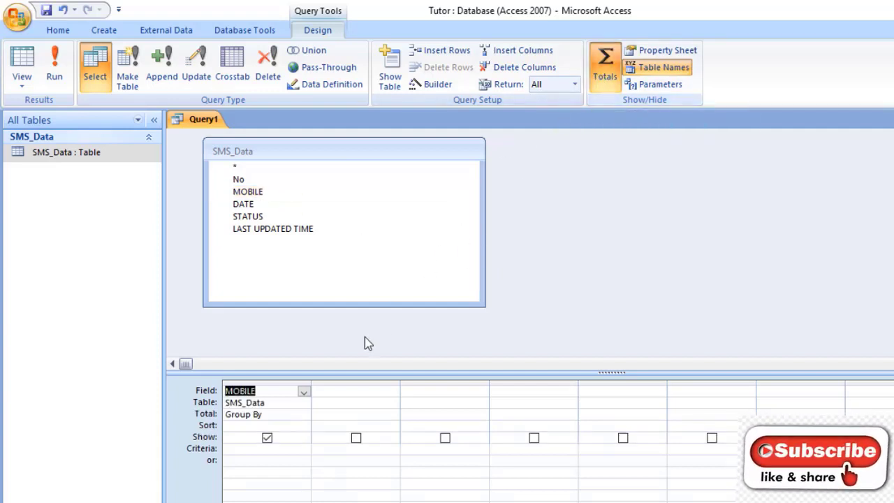
{"action": "left_click", "coordinate": [299, 416]}
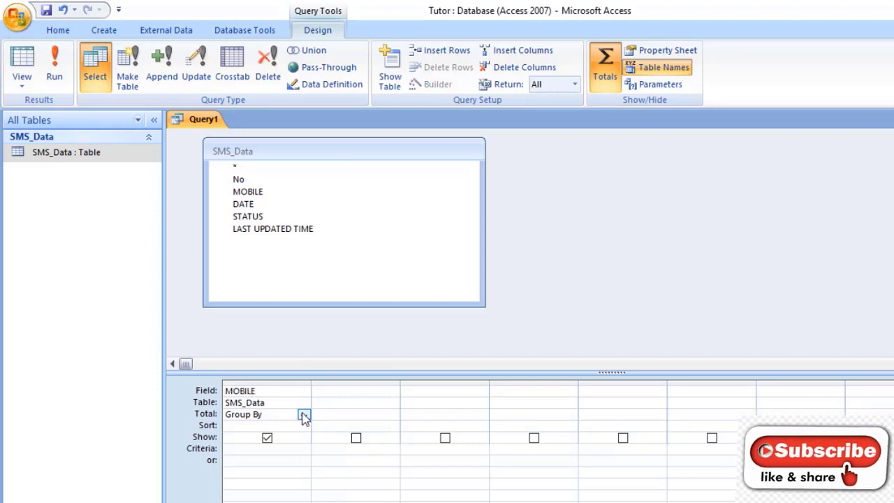
{"action": "left_click", "coordinate": [304, 415]}
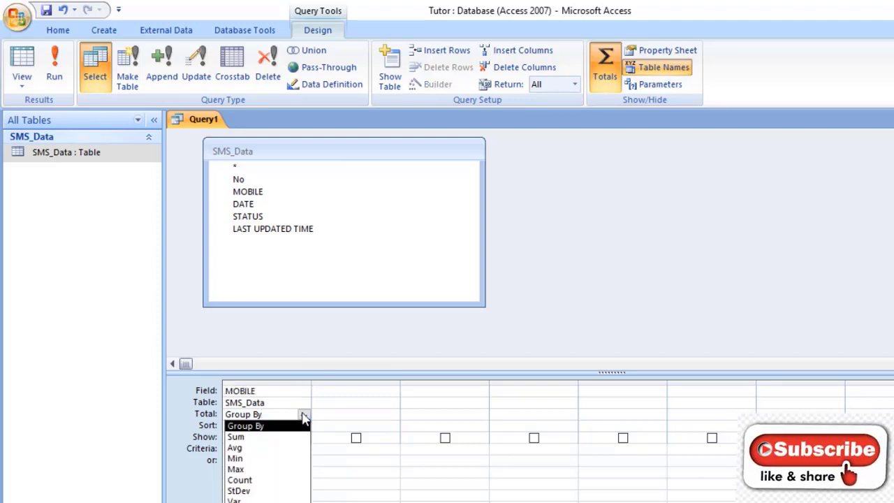
{"action": "left_click", "coordinate": [283, 480]}
{"action": "left_click", "coordinate": [371, 363]}
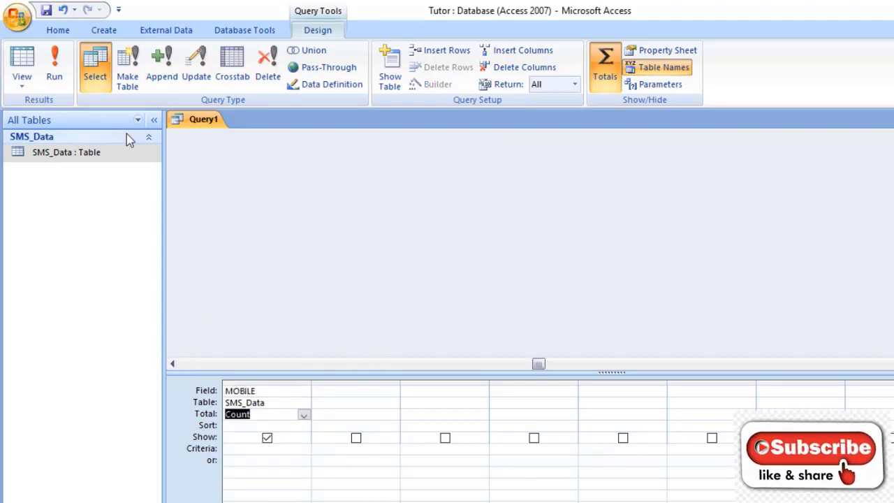
{"action": "left_click", "coordinate": [55, 67]}
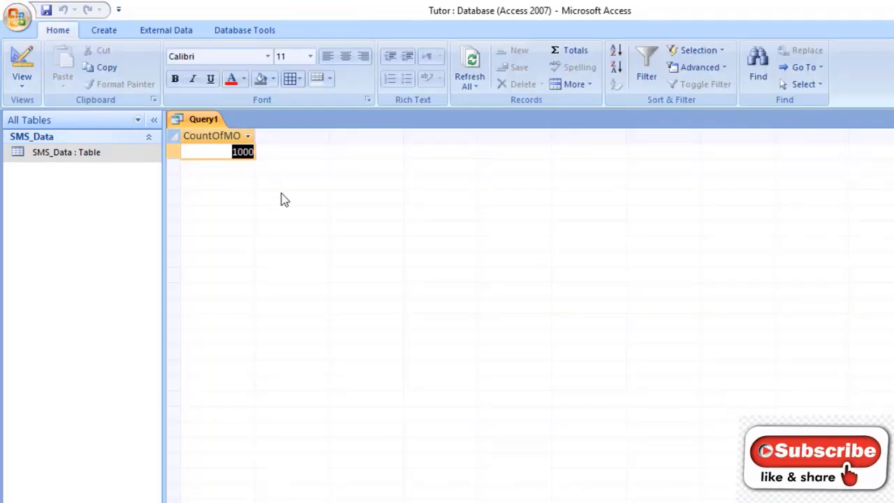
- Return to the query design, clear the counted MOBILE column, and add the MOBILE and STATUS fields to the grid
{"action": "key", "text": "ctrl+period"}
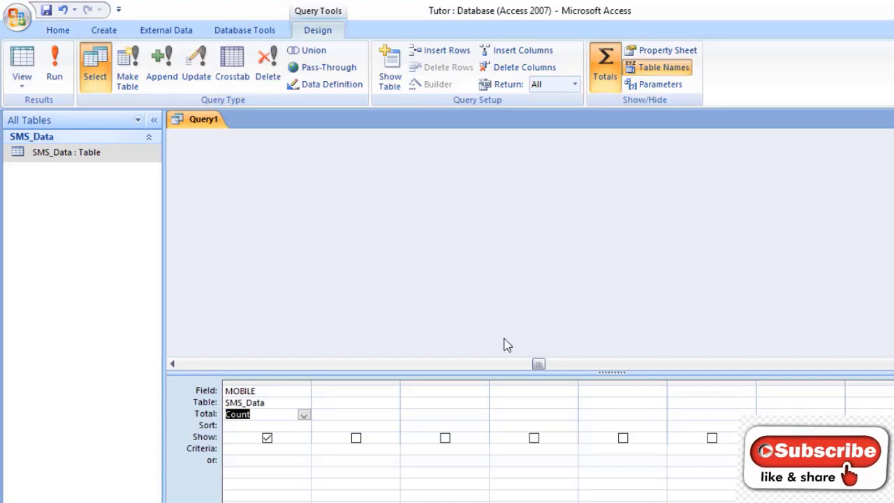
{"action": "left_click_drag", "start_coordinate": [539, 368], "coordinate": [184, 370]}
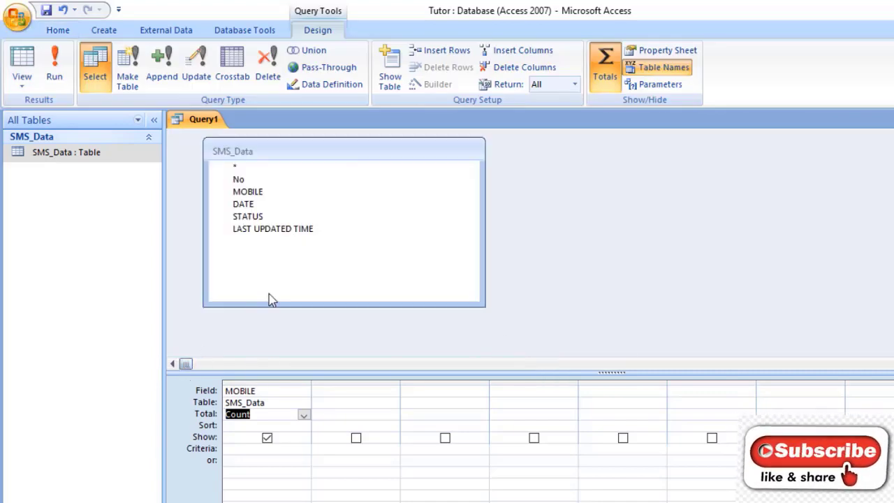
{"action": "left_click", "coordinate": [286, 381]}
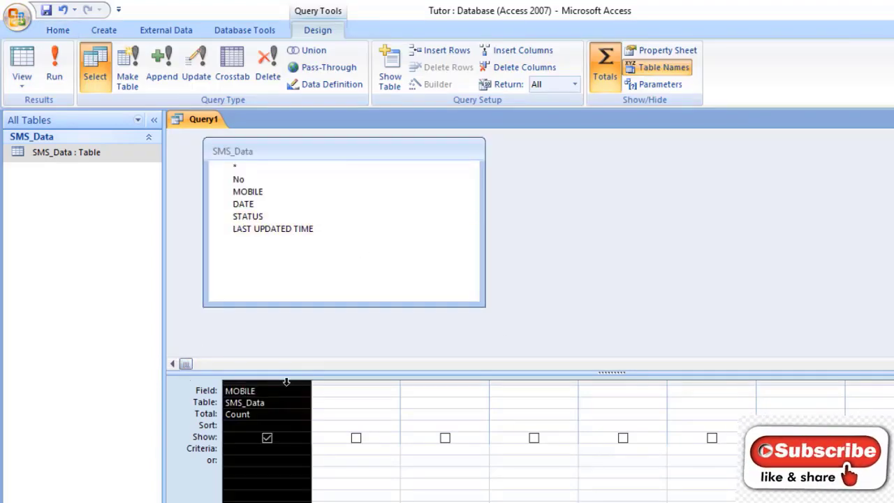
{"action": "key", "text": "Delete"}
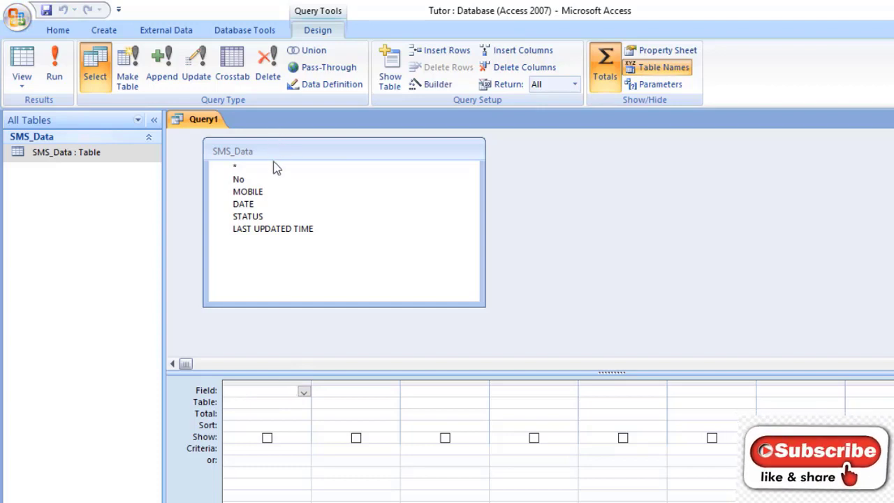
{"action": "double_click", "coordinate": [249, 192]}
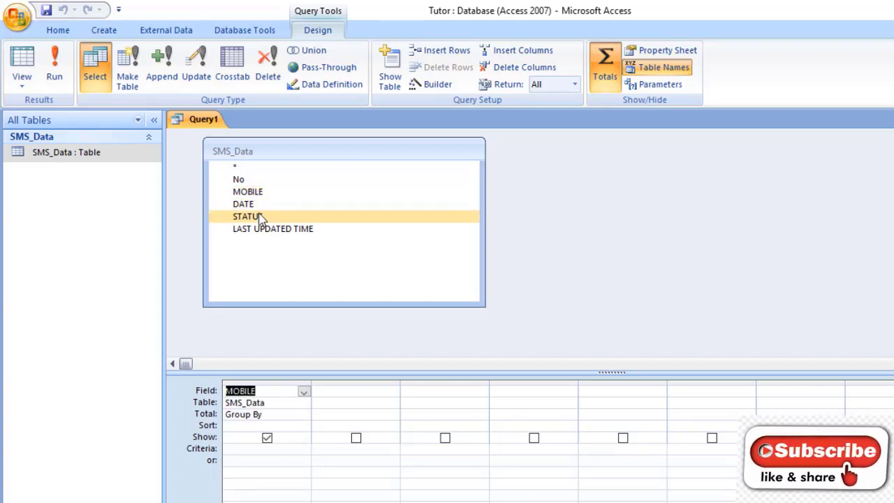
{"action": "double_click", "coordinate": [255, 217]}
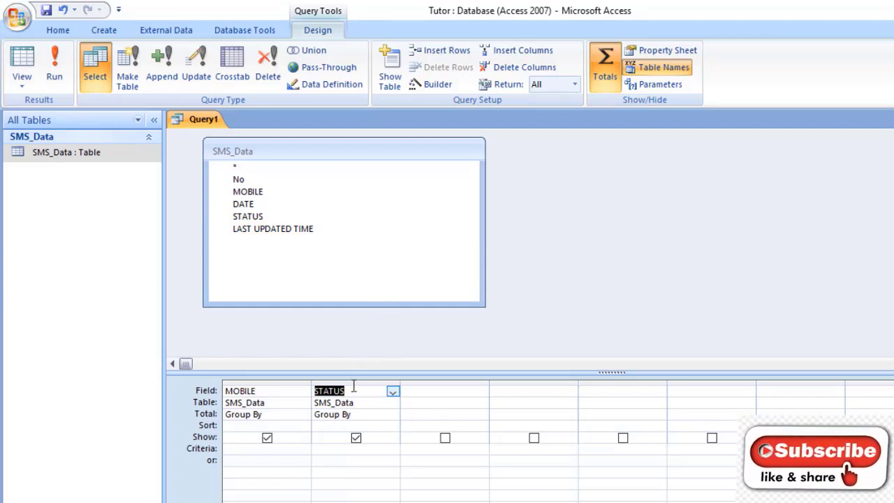
- Set MOBILE's total to Count, keep STATUS as Group By, and move the MOBILE column after STATUS
{"action": "left_click", "coordinate": [360, 413]}
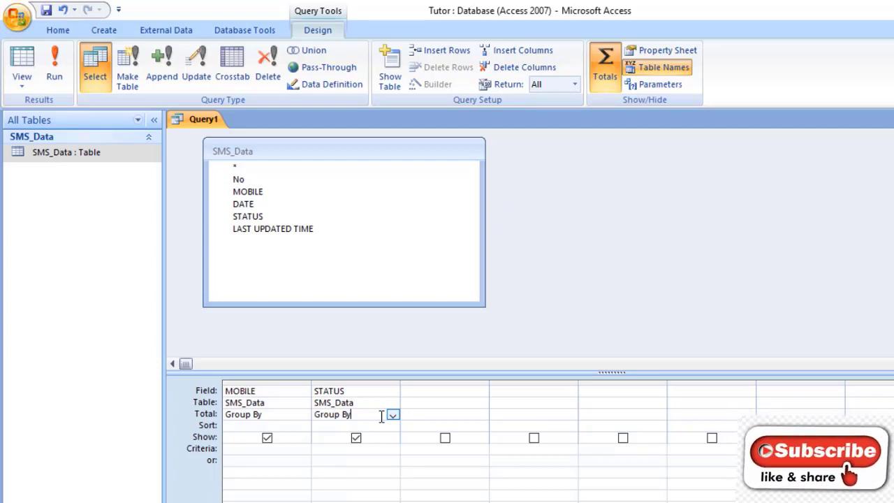
{"action": "left_click", "coordinate": [307, 415]}
{"action": "left_click", "coordinate": [303, 416]}
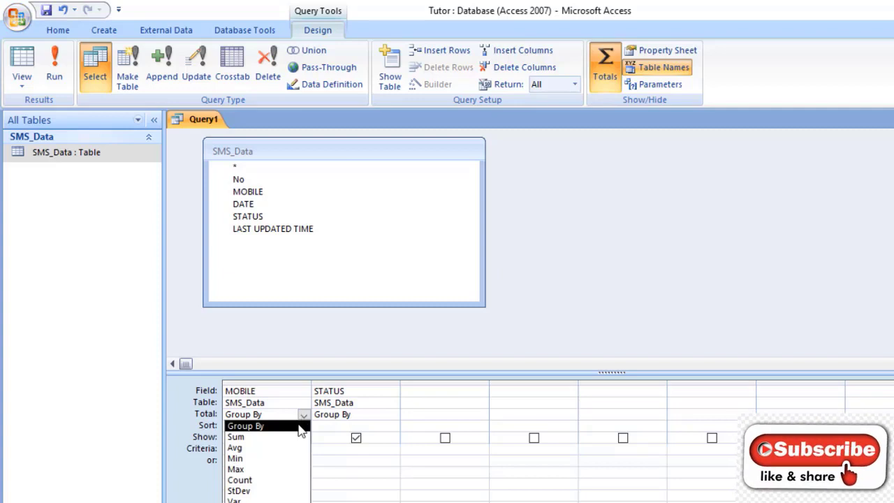
{"action": "left_click", "coordinate": [279, 480]}
{"action": "left_click", "coordinate": [272, 381]}
{"action": "left_click_drag", "start_coordinate": [272, 380], "coordinate": [414, 391]}
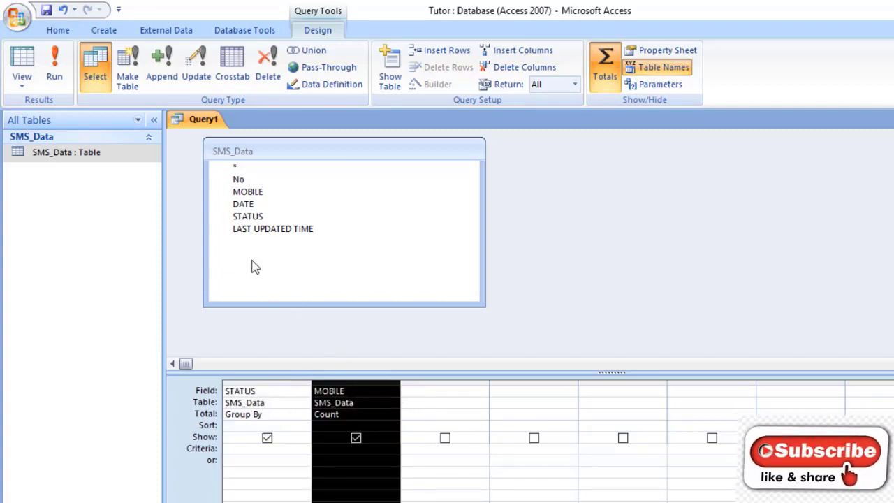
- Run the grouped query and fit the STATUS column to its contents
{"action": "left_click", "coordinate": [57, 74]}
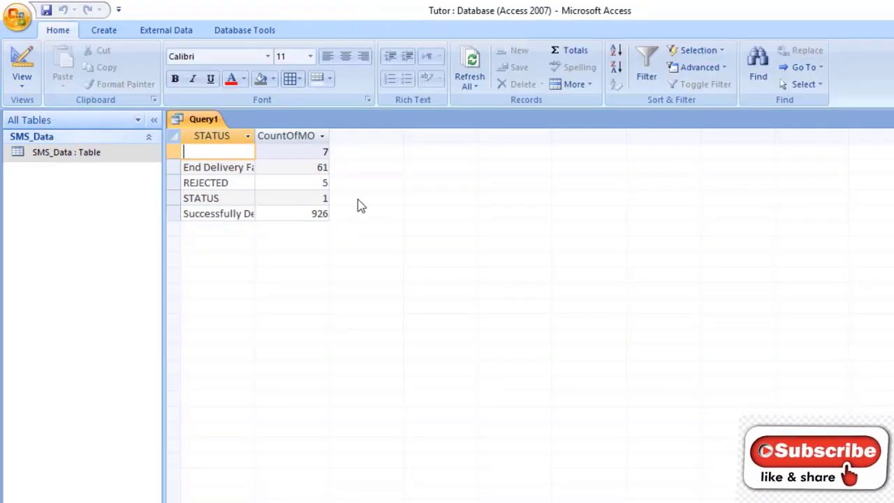
{"action": "double_click", "coordinate": [255, 135]}
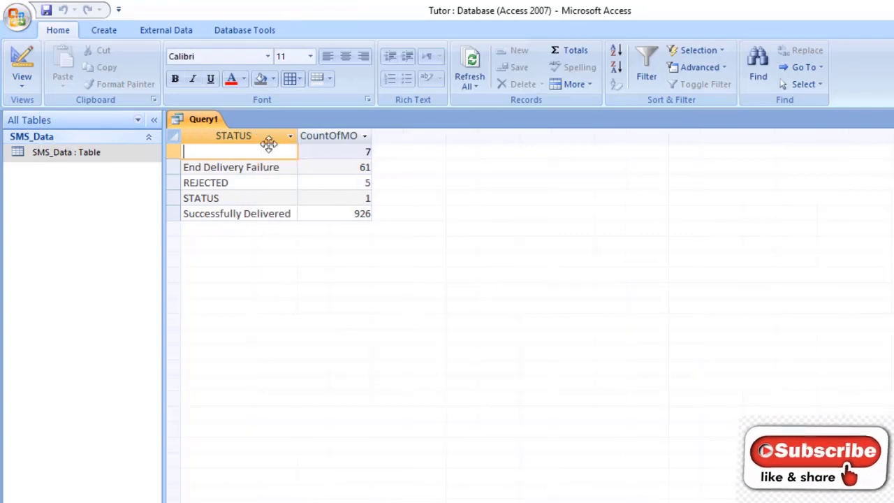
- Examine the MOBILE count for each status in the query results and return to the query design
{"action": "key", "text": "Down"}
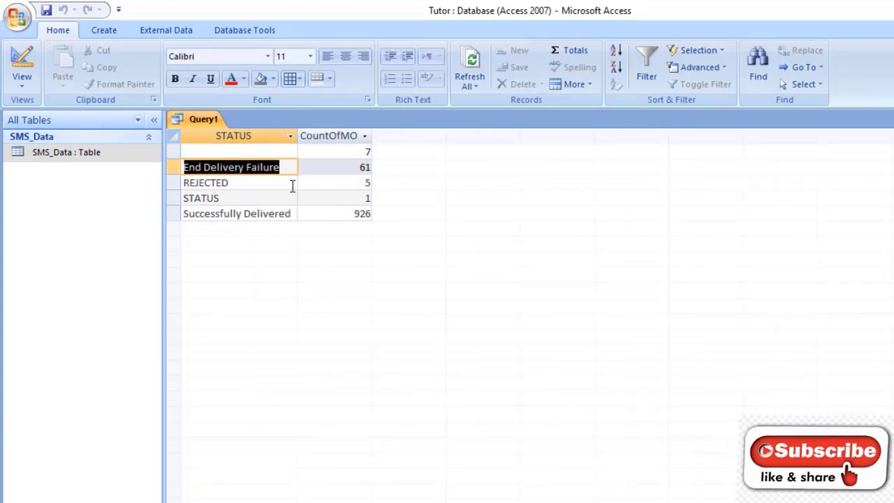
{"action": "key", "text": "Tab"}
{"action": "key", "text": "Tab"}
{"action": "key", "text": "Tab"}
{"action": "key", "text": "Down"}
{"action": "key", "text": "shift+Tab"}
{"action": "key", "text": "Tab"}
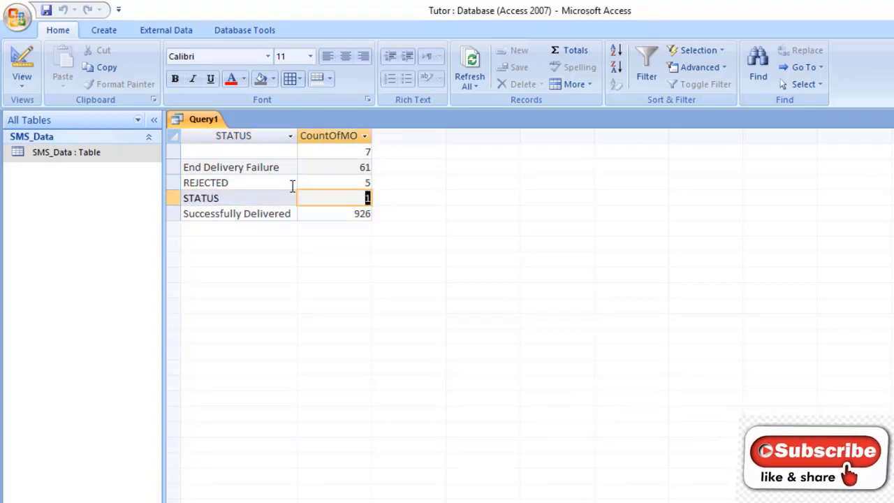
{"action": "key", "text": "Tab"}
{"action": "key", "text": "Tab"}
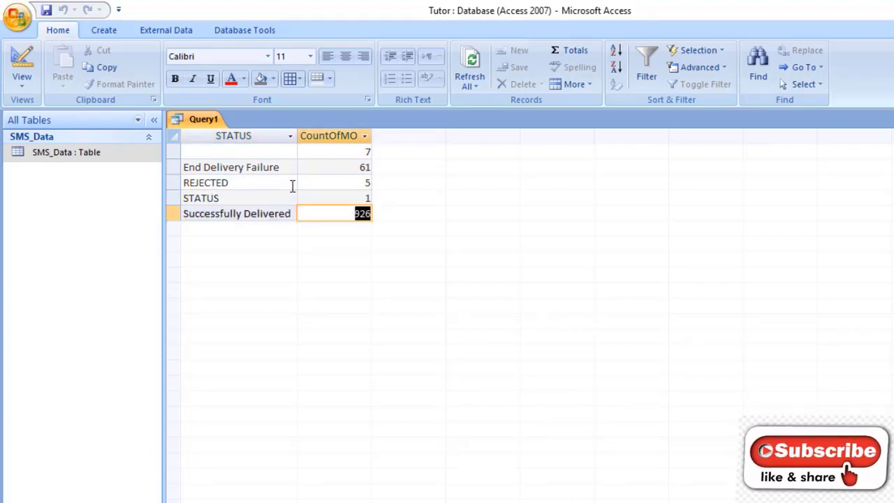
{"action": "key", "text": "Up"}
{"action": "key", "text": "shift+Tab"}
{"action": "key", "text": "shift+space"}
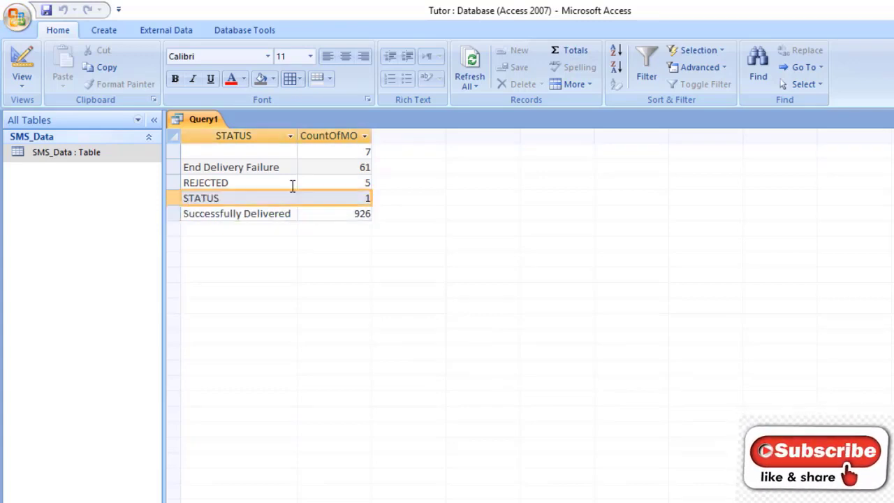
{"action": "key", "text": "Up"}
{"action": "key", "text": "Up"}
{"action": "key", "text": "Up"}
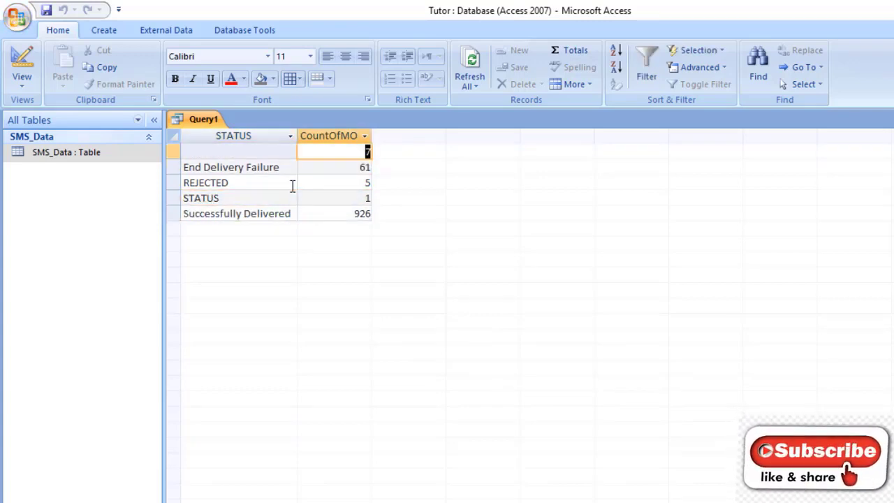
{"action": "key", "text": "Down"}
{"action": "key", "text": "Down"}
{"action": "key", "text": "shift+Tab"}
{"action": "key", "text": "Up"}
{"action": "key", "text": "Up"}
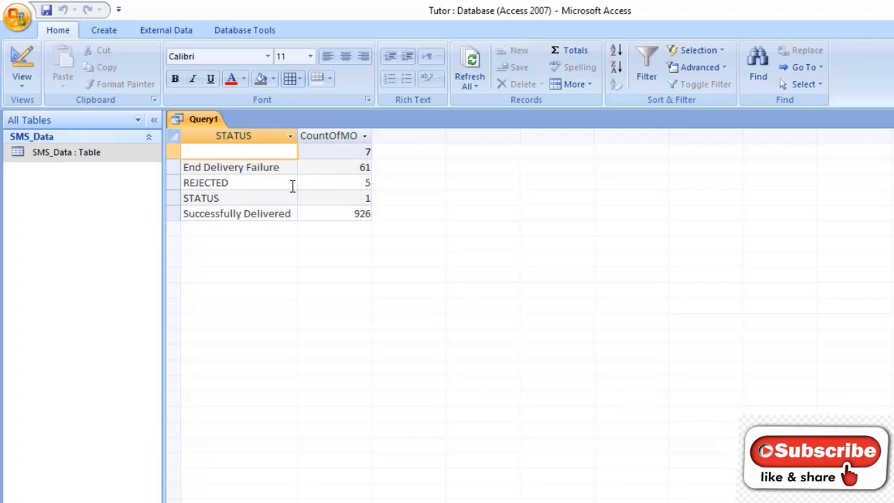
{"action": "key", "text": "Down"}
{"action": "key", "text": "Down"}
{"action": "key", "text": "Down"}
{"action": "key", "text": "ctrl+comma"}
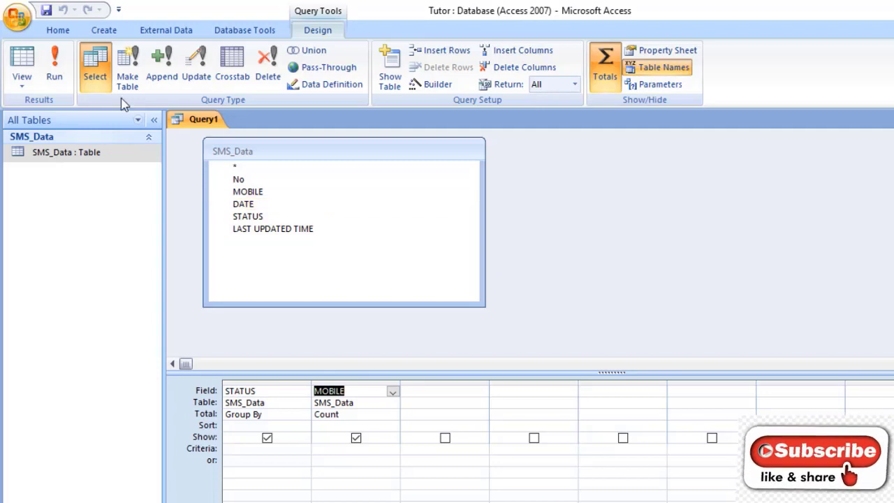
- Run the query again, copy the Successfully Delivered status from the results, and return to the query design
{"action": "left_click", "coordinate": [54, 69]}
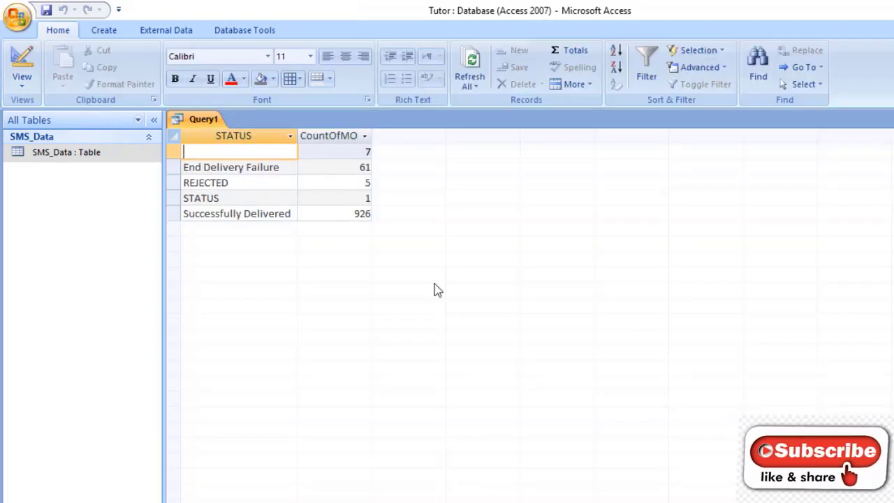
{"action": "key", "text": "Down"}
{"action": "key", "text": "Down"}
{"action": "key", "text": "Down"}
{"action": "key", "text": "Down"}
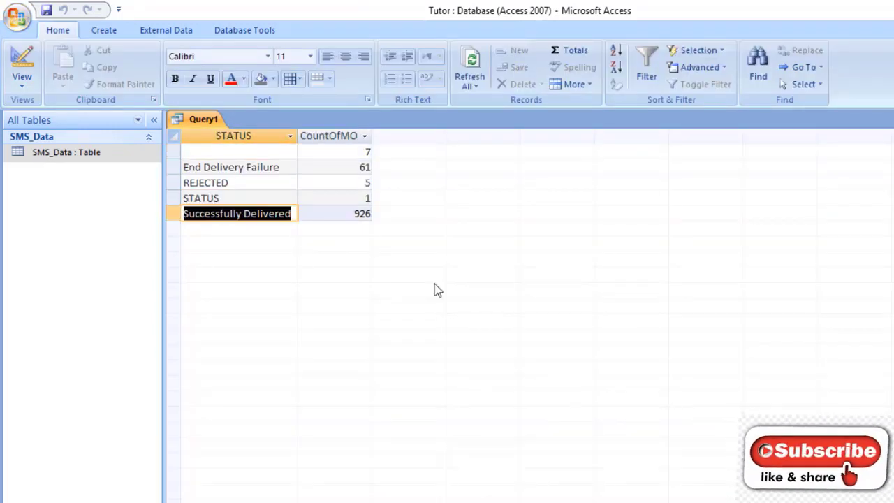
{"action": "key", "text": "ctrl+comma"}
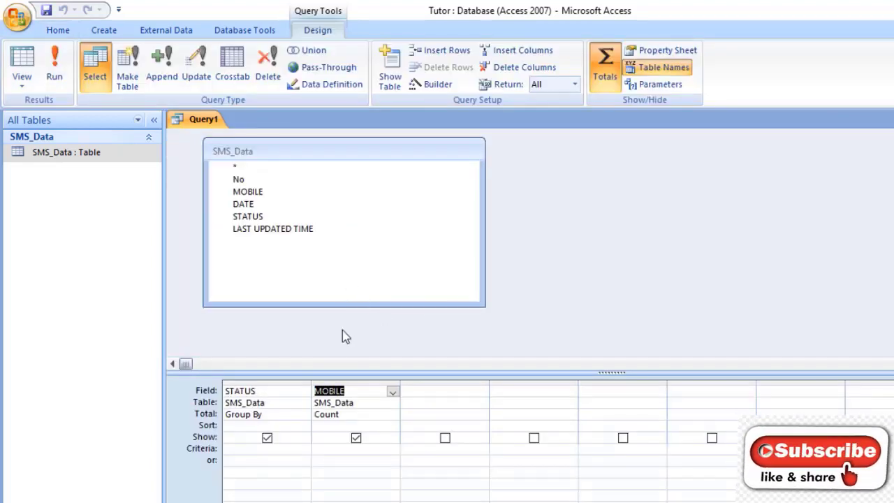
- Set the STATUS column's criterion to "Successfully Delivered" and run the query
{"action": "left_click", "coordinate": [282, 449]}
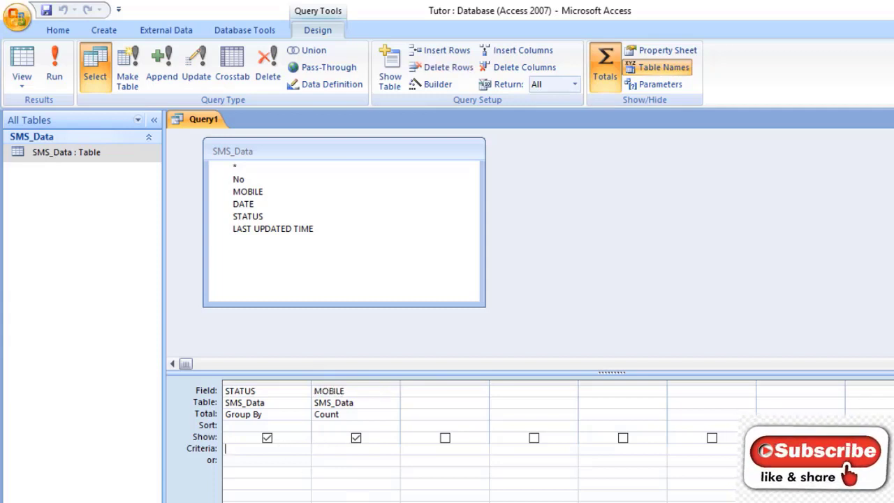
{"action": "key", "text": "ctrl+v"}
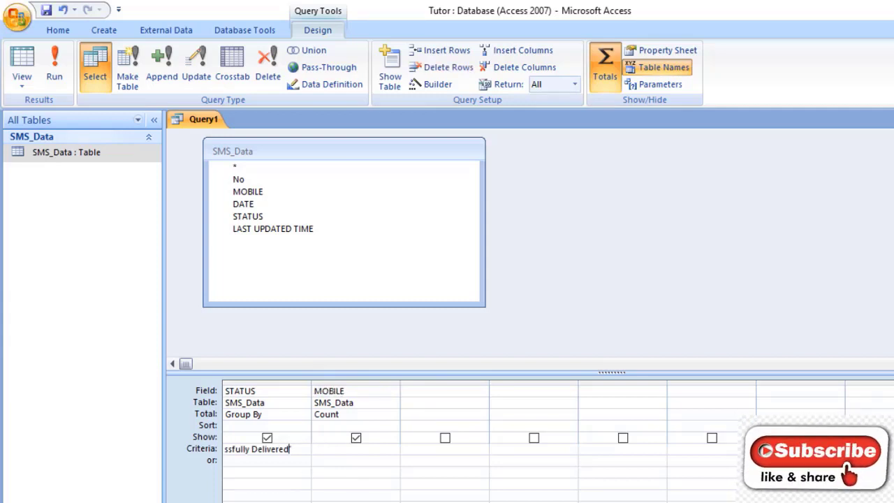
{"action": "key", "text": "Left"}
{"action": "key", "text": "Left"}
{"action": "key", "text": "Left"}
{"action": "key", "text": "Left"}
{"action": "key", "text": "Left"}
{"action": "key", "text": "Return"}
{"action": "type", "text": "\""}
{"action": "key", "text": "ctrl+period"}
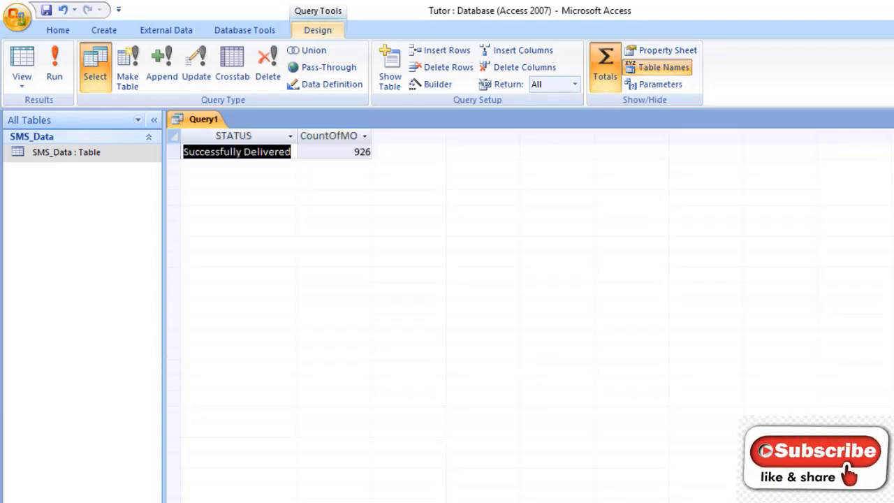
- Turn off the query's totals, hide the STATUS column from the output and run the query
{"action": "key", "text": "Right"}
{"action": "key", "text": "Left"}
{"action": "key", "text": "Right"}
{"action": "key", "text": "Left"}
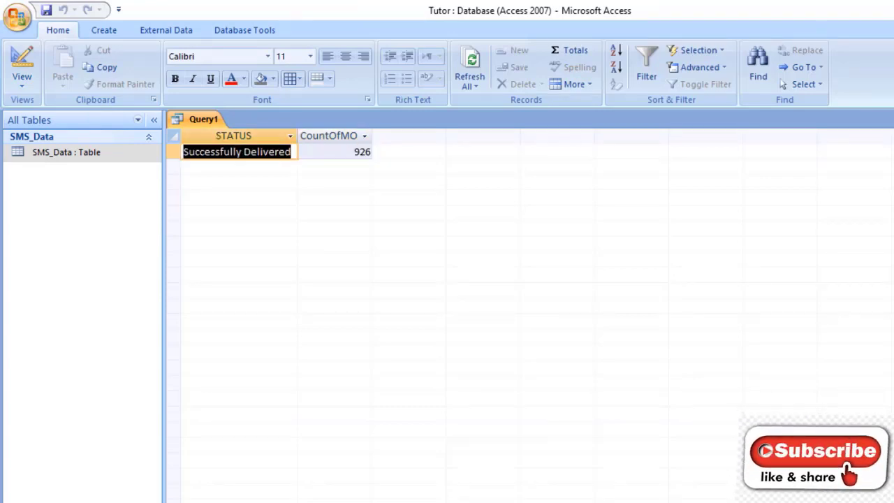
{"action": "key", "text": "ctrl+period"}
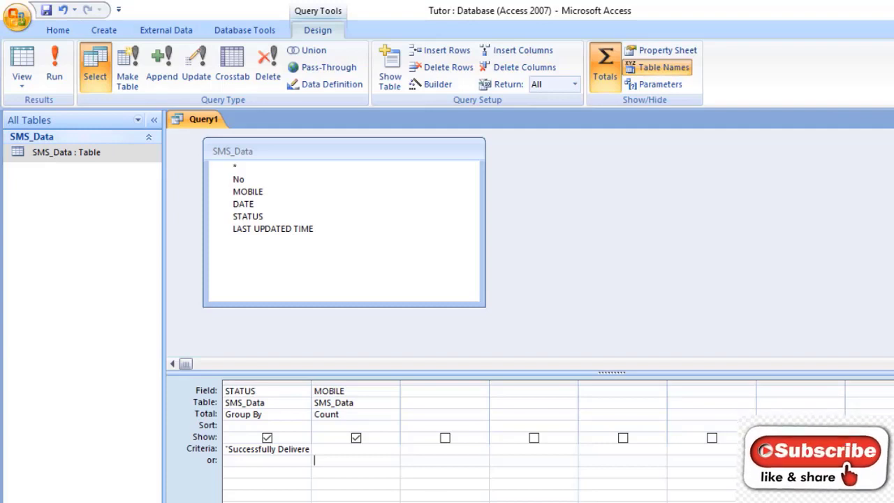
{"action": "left_click", "coordinate": [605, 79]}
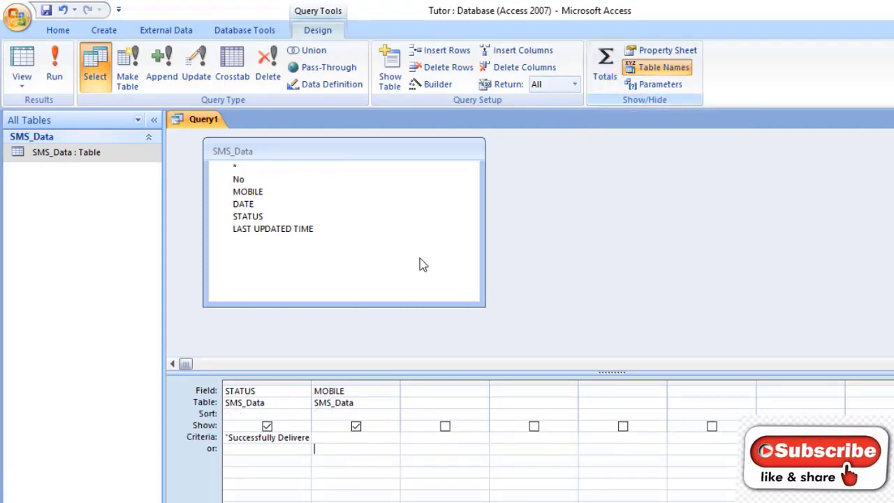
{"action": "left_click", "coordinate": [267, 426]}
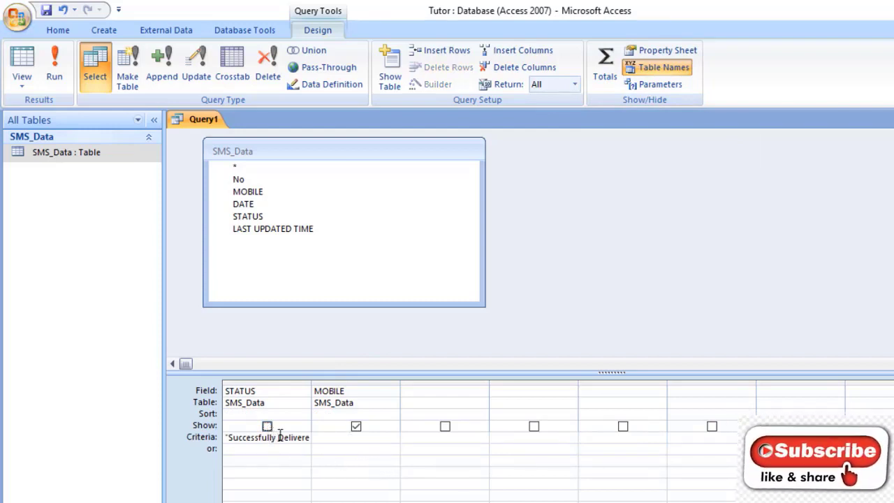
{"action": "left_click", "coordinate": [56, 75]}
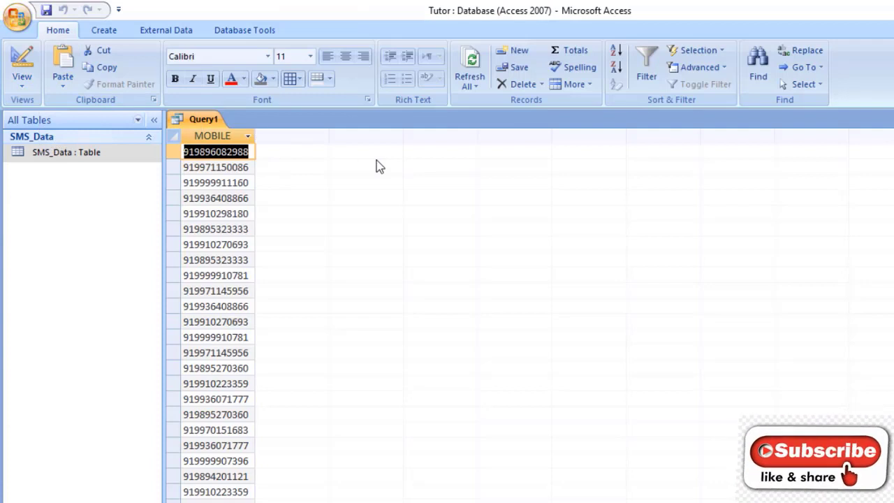
- Look through the MOBILE records in the query results and return to the query design
{"action": "key", "text": "Down"}
{"action": "key", "text": "Down"}
{"action": "key", "text": "Down"}
{"action": "key", "text": "Down"}
{"action": "key", "text": "Down"}
{"action": "key", "text": "Down"}
{"action": "key", "text": "Down"}
{"action": "key", "text": "Down"}
{"action": "key", "text": "Down"}
{"action": "key", "text": "Down"}
{"action": "key", "text": "Down"}
{"action": "key", "text": "Down"}
{"action": "key", "text": "Down"}
{"action": "key", "text": "Down"}
{"action": "key", "text": "Down"}
{"action": "key", "text": "Down"}
{"action": "key", "text": "Down"}
{"action": "key", "text": "Down"}
{"action": "key", "text": "Down"}
{"action": "key", "text": "Down"}
{"action": "key", "text": "Up"}
{"action": "key", "text": "Up"}
{"action": "key", "text": "Up"}
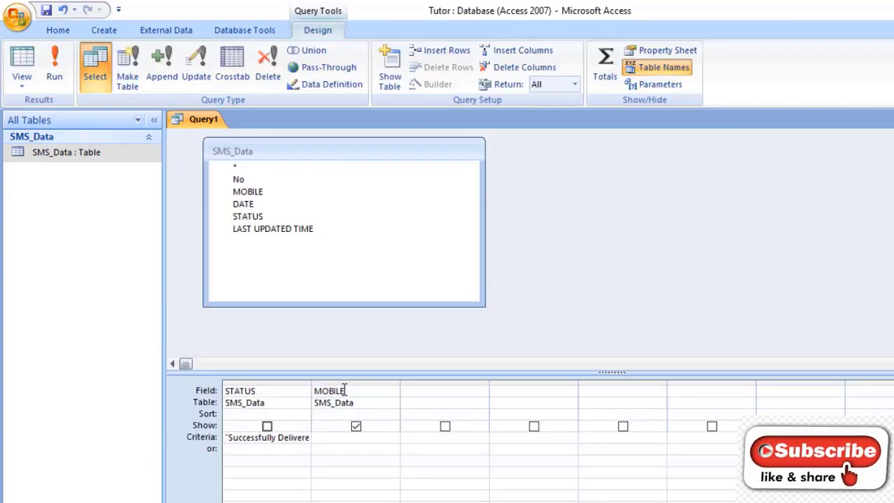
- Show the STATUS column in the output again and clear its criterion
{"action": "left_click", "coordinate": [344, 382]}
{"action": "left_click", "coordinate": [286, 381], "text": "shift"}
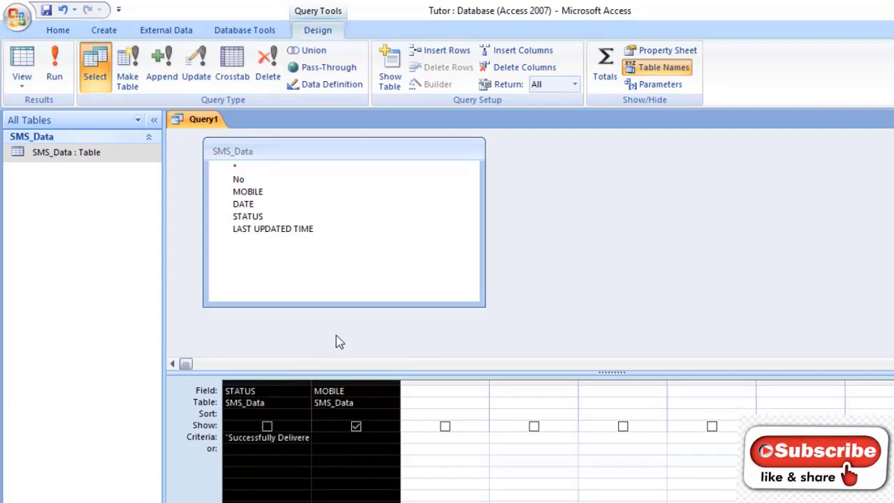
{"action": "left_click", "coordinate": [302, 417]}
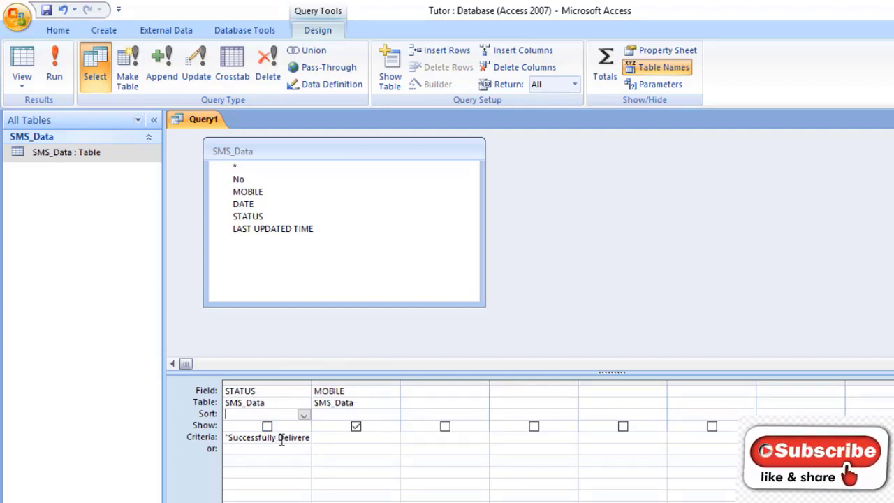
{"action": "left_click", "coordinate": [320, 460]}
{"action": "key", "text": "Left"}
{"action": "key", "text": "Left"}
{"action": "key", "text": "Right"}
{"action": "key", "text": "Delete"}
{"action": "key", "text": "Up"}
{"action": "key", "text": "Up"}
{"action": "key", "text": "Down"}
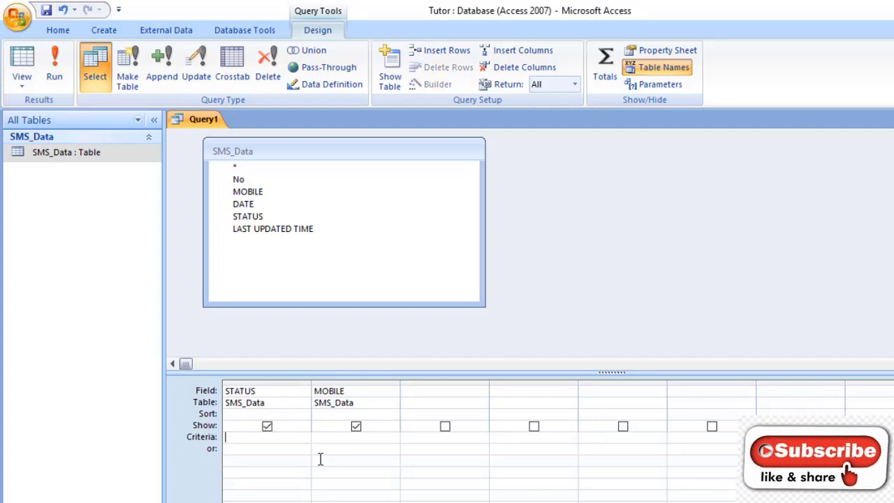
- Run the query, compare the STATUS and MOBILE values of the ungrouped records, and return to the query design
{"action": "key", "text": "F5"}
{"action": "key", "text": "Tab"}
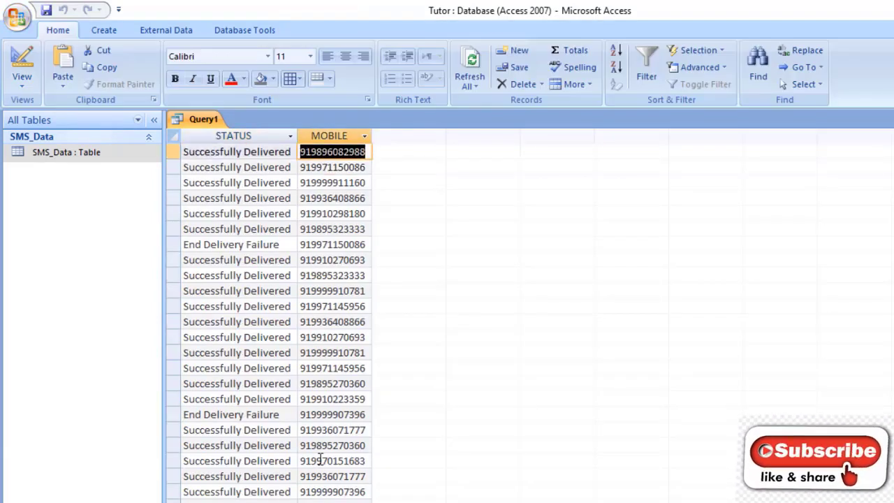
{"action": "key", "text": "Down"}
{"action": "key", "text": "Down"}
{"action": "key", "text": "Down"}
{"action": "key", "text": "Down"}
{"action": "key", "text": "Up"}
{"action": "key", "text": "Up"}
{"action": "key", "text": "Up"}
{"action": "key", "text": "shift+Tab"}
{"action": "key", "text": "Up"}
{"action": "key", "text": "Down"}
{"action": "key", "text": "Down"}
{"action": "key", "text": "Down"}
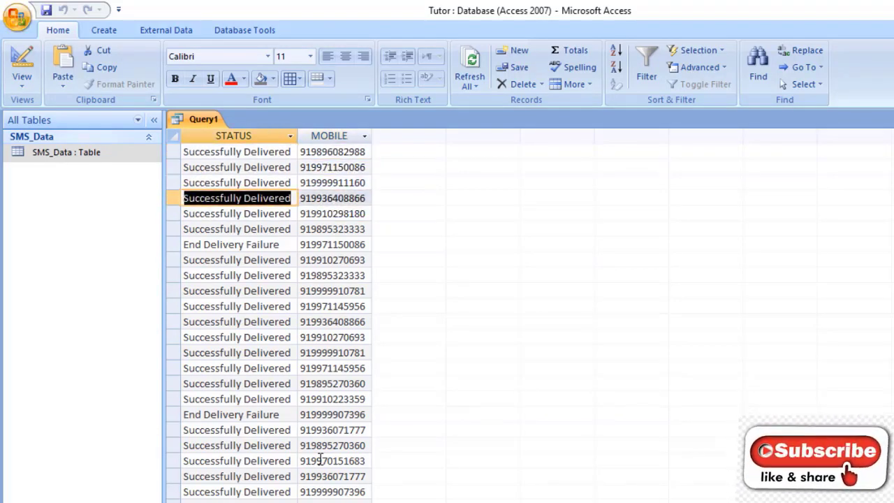
{"action": "key", "text": "Down"}
{"action": "key", "text": "Down"}
{"action": "key", "text": "ctrl+comma"}
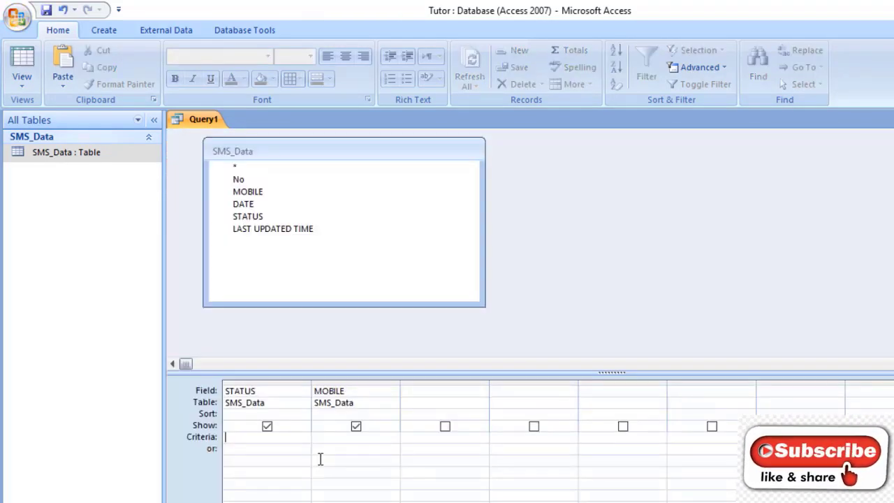
- Sort the STATUS column in ascending order, run the query to review the sorted records, and return to the design
{"action": "key", "text": "Up"}
{"action": "key", "text": "Up"}
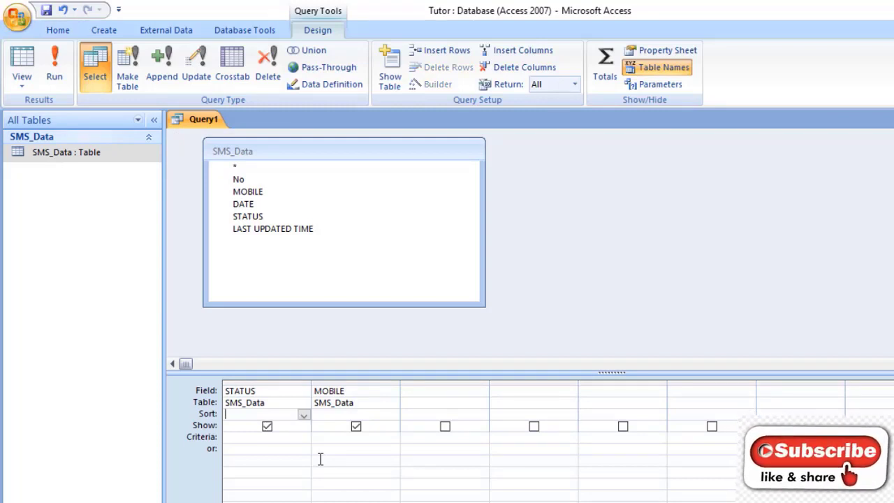
{"action": "type", "text": "ascending"}
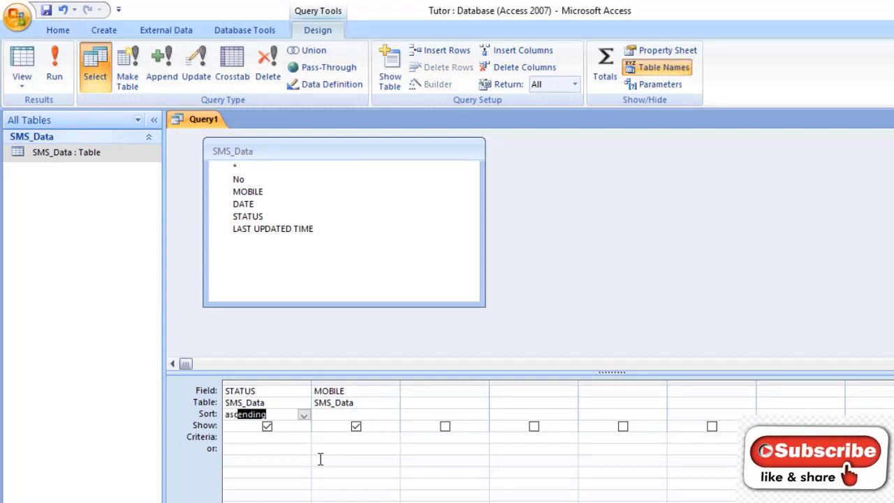
{"action": "key", "text": "Return"}
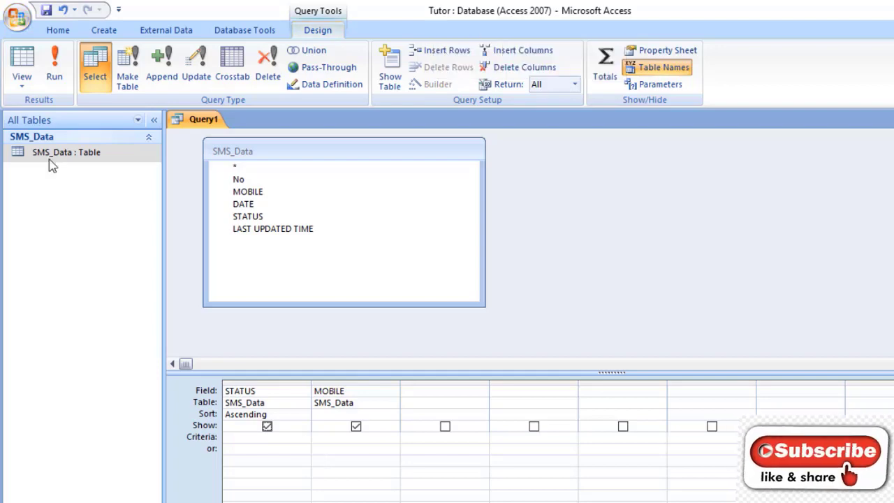
{"action": "left_click", "coordinate": [55, 66]}
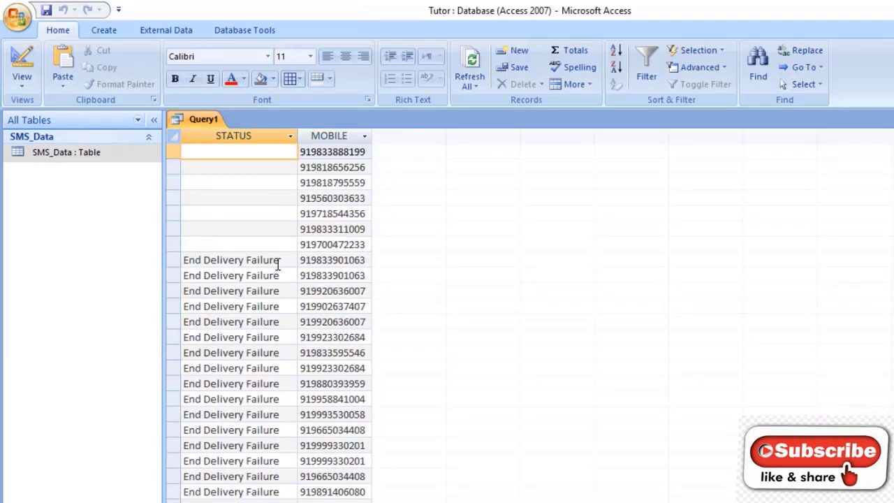
{"action": "scroll", "coordinate": [261, 231], "scroll_direction": "down", "scroll_amount": 5}
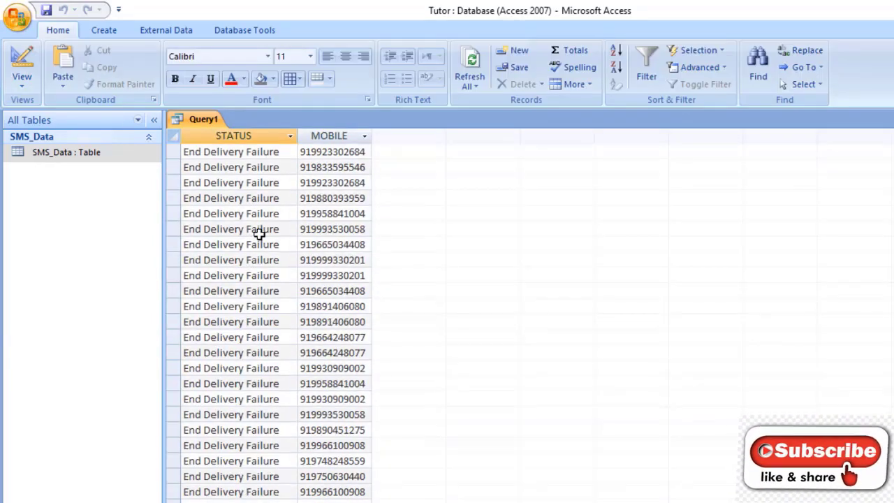
{"action": "scroll", "coordinate": [259, 257], "scroll_direction": "up", "scroll_amount": 5}
{"action": "key", "text": "ctrl+comma"}
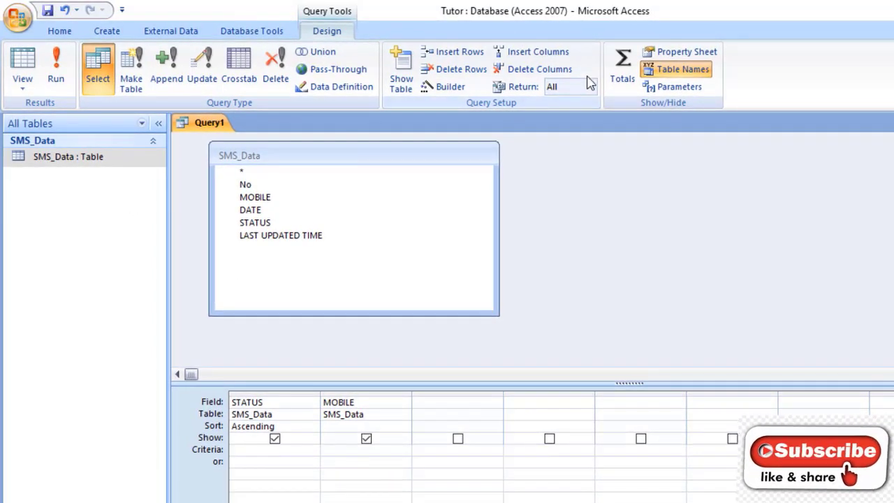
- Turn the query's totals back on and open the SMS_Data table to view its STATUS records
{"action": "left_click", "coordinate": [622, 70]}
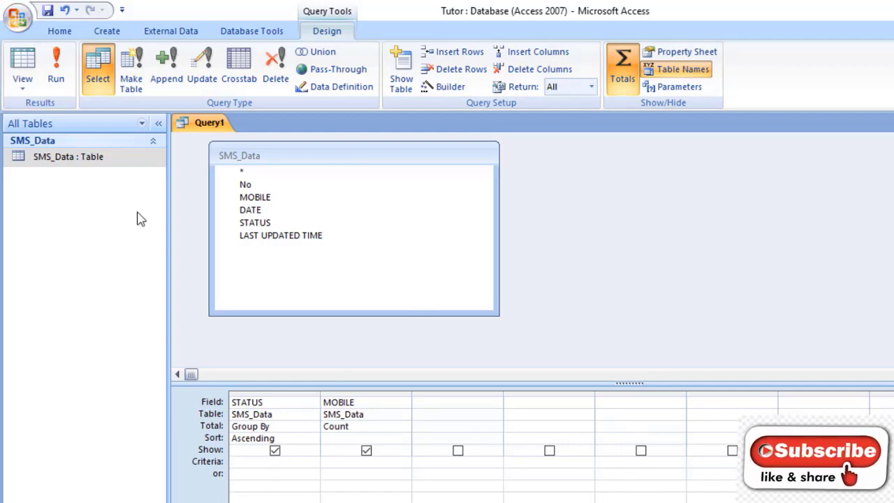
{"action": "double_click", "coordinate": [68, 157]}
{"action": "left_click", "coordinate": [471, 188]}
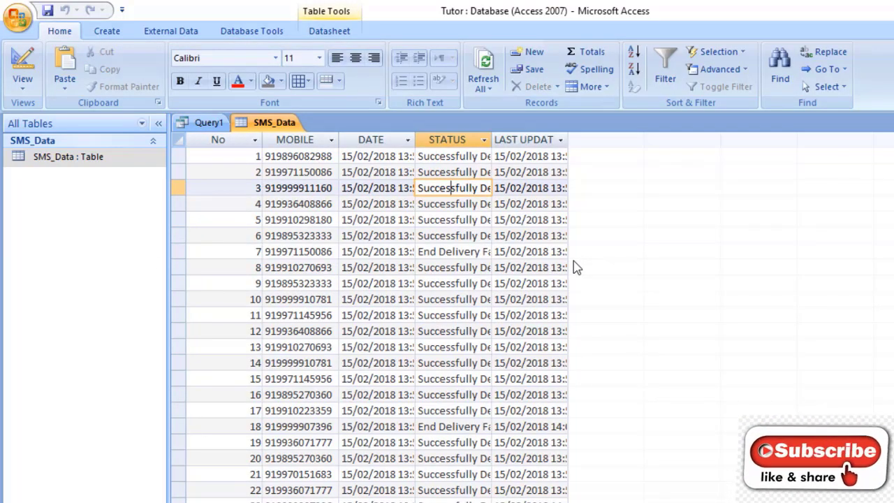
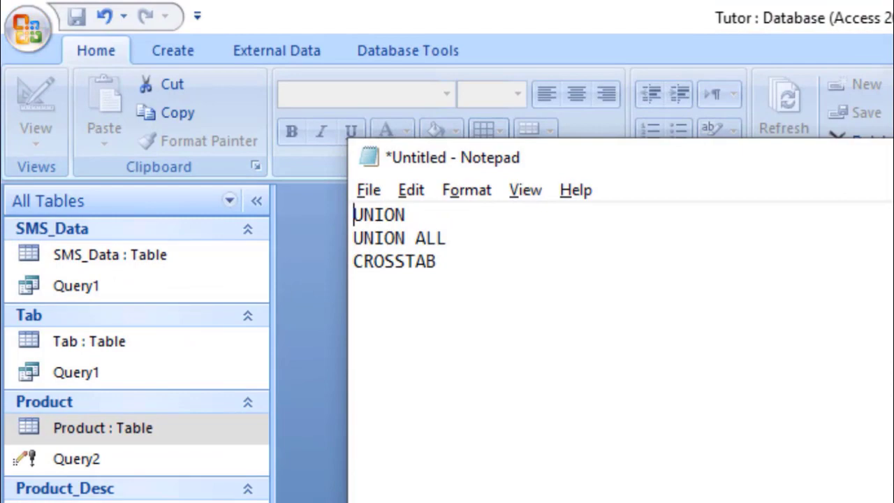
- Switch to Access, open the Product table to review its records, and close it
{"action": "double_click", "coordinate": [151, 427]}
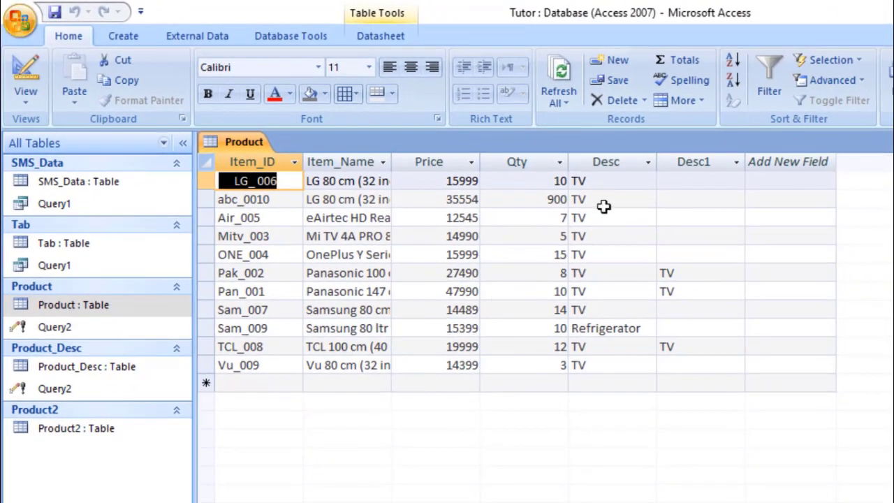
{"action": "left_click", "coordinate": [850, 239]}
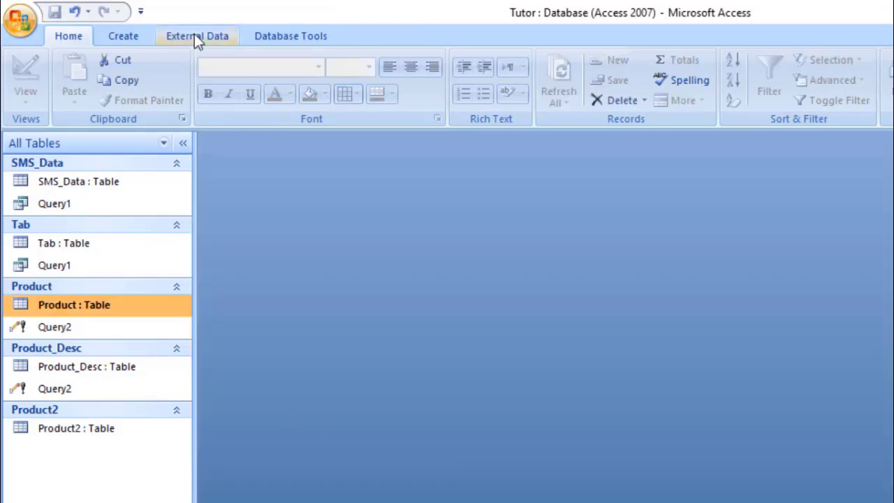
- Create a new query in design view without adding any tables and change it to a Union query
{"action": "left_click", "coordinate": [123, 35]}
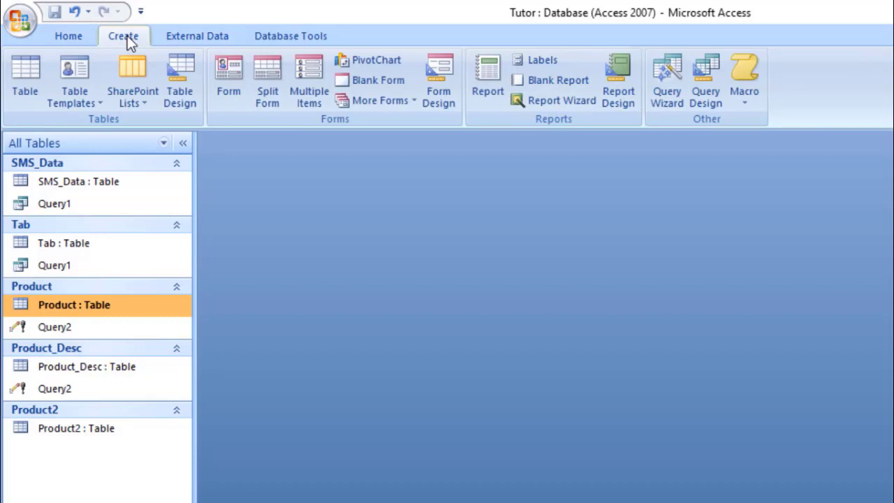
{"action": "left_click", "coordinate": [185, 33]}
{"action": "left_click", "coordinate": [267, 37]}
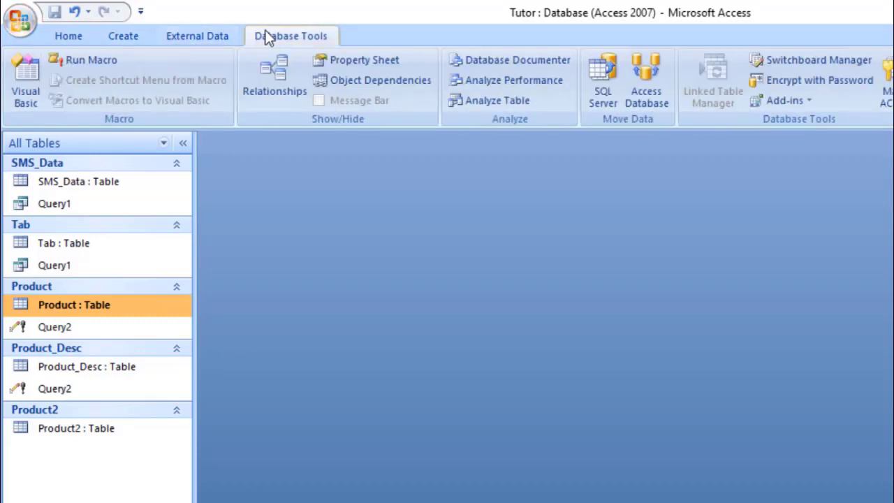
{"action": "left_click", "coordinate": [125, 35]}
{"action": "left_click", "coordinate": [705, 80]}
{"action": "left_click", "coordinate": [760, 395]}
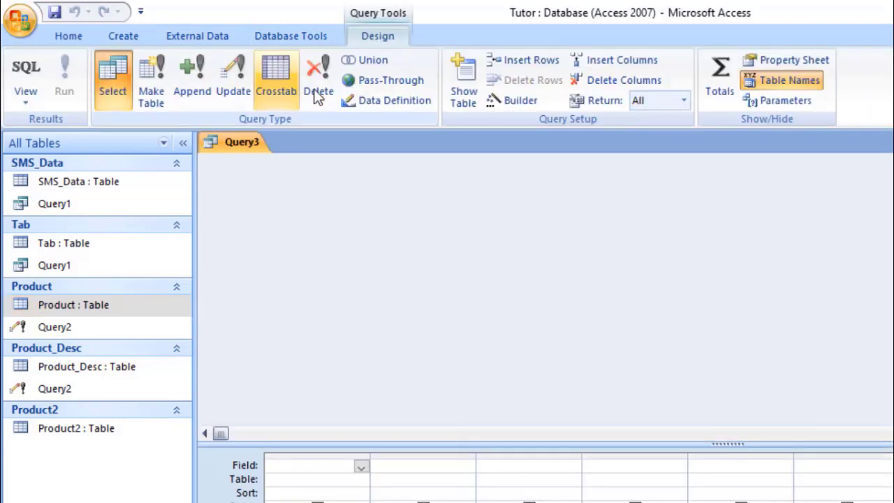
{"action": "left_click", "coordinate": [368, 62]}
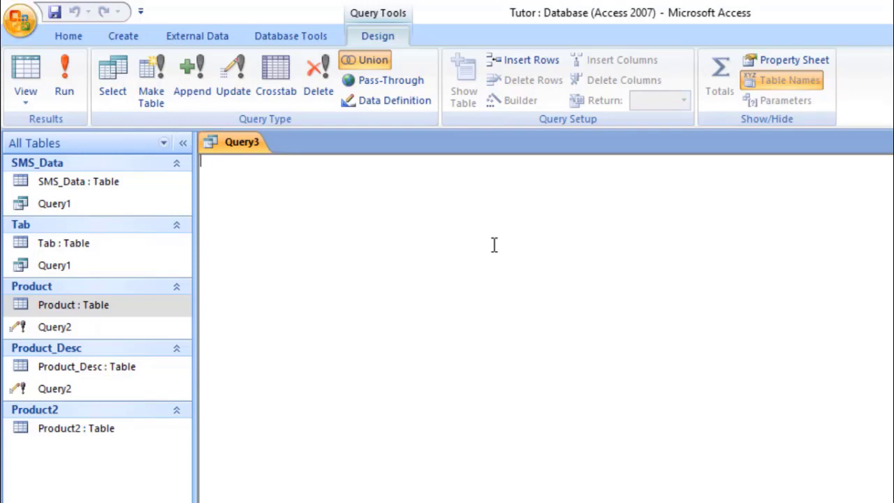
- Review the Product and Product2 tables, fit Product2's Item_Name column to its contents, and close without saving the layout
{"action": "double_click", "coordinate": [113, 304]}
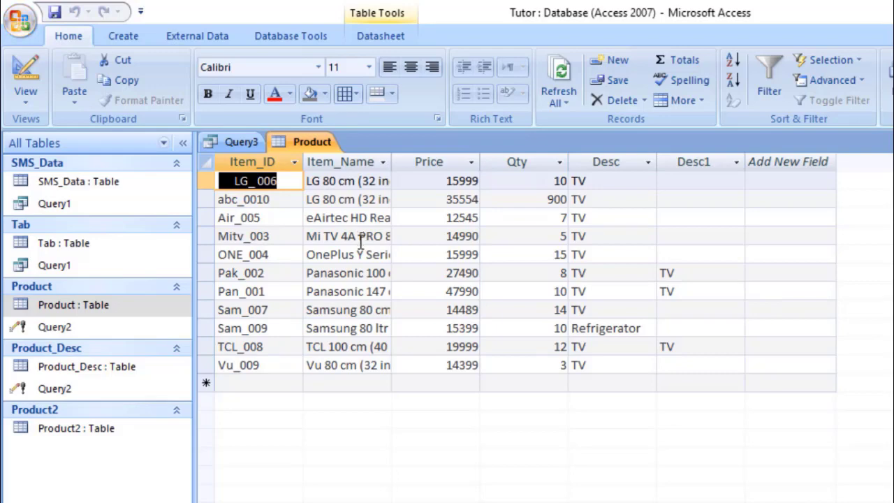
{"action": "key", "text": "ctrl+w"}
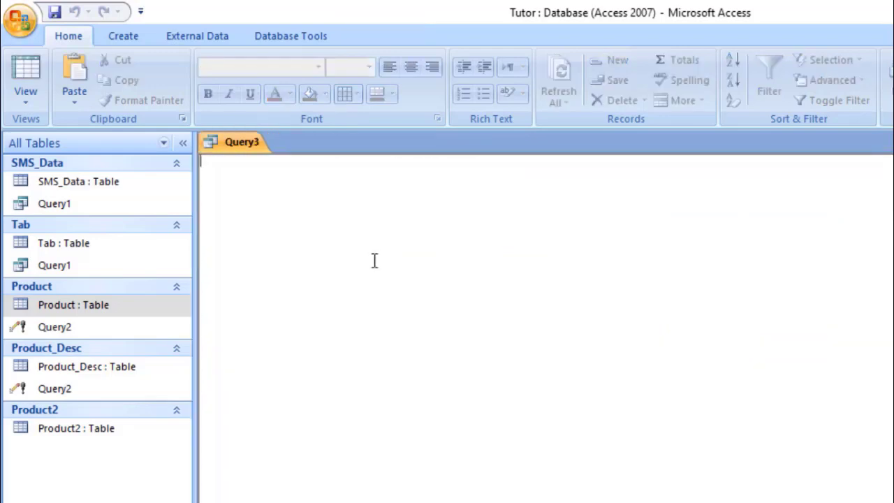
{"action": "double_click", "coordinate": [108, 431]}
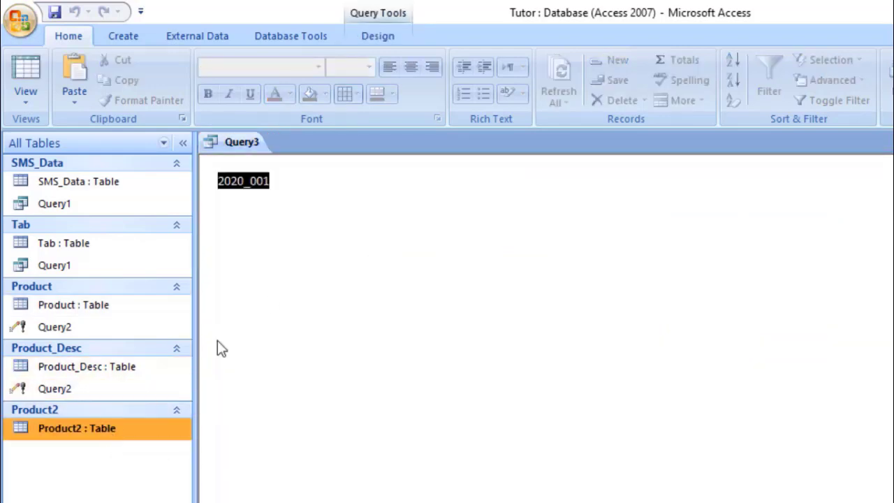
{"action": "double_click", "coordinate": [391, 163]}
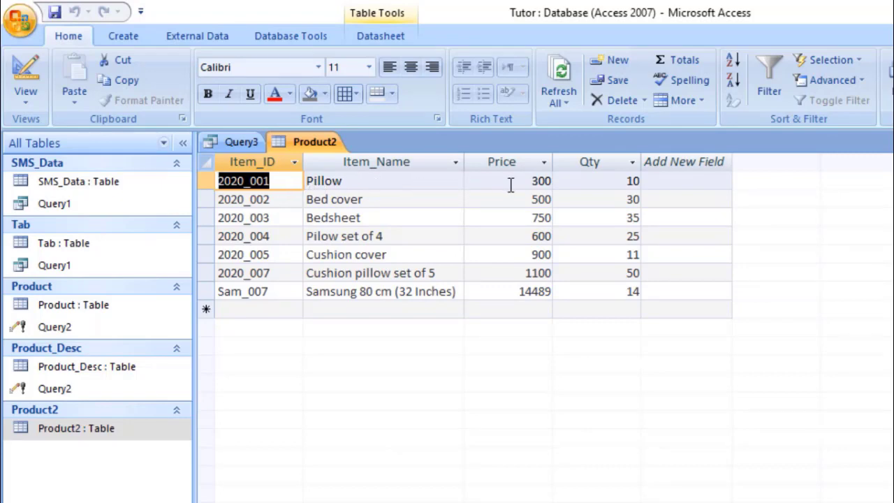
{"action": "key", "text": "ctrl+w"}
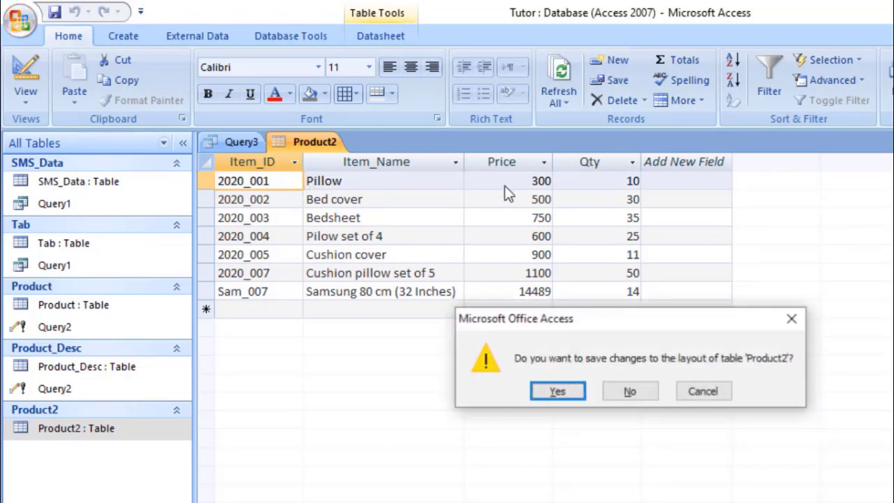
{"action": "left_click", "coordinate": [627, 392]}
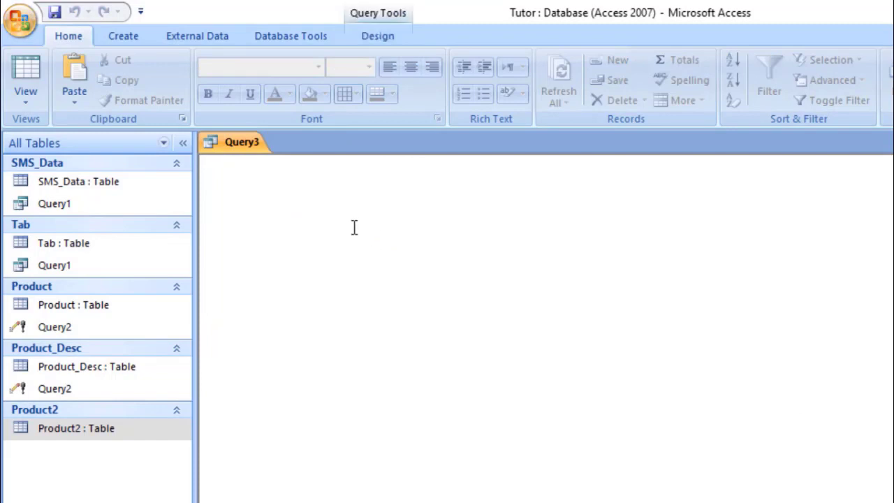
- Begin the union SQL with "select Item_ID,Item_Name,", taking the field names from the Product table's design view
{"action": "type", "text": "elect Item_"}
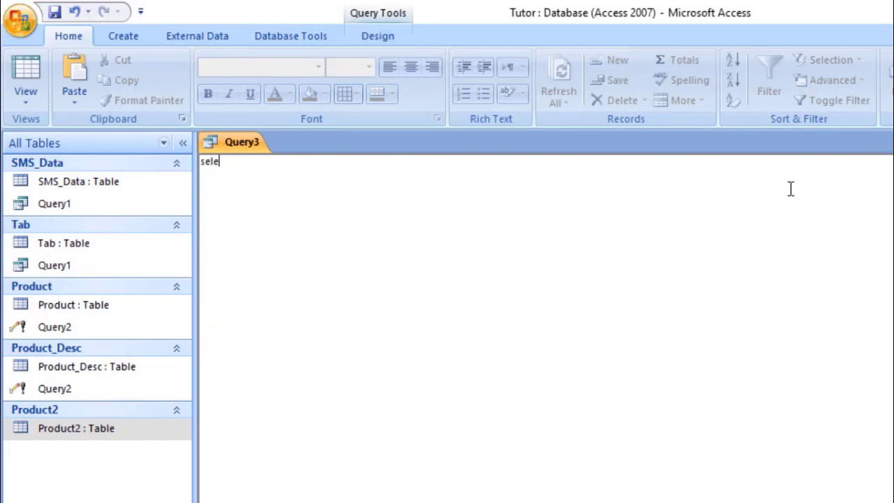
{"action": "left_click", "coordinate": [65, 311]}
{"action": "right_click", "coordinate": [66, 311]}
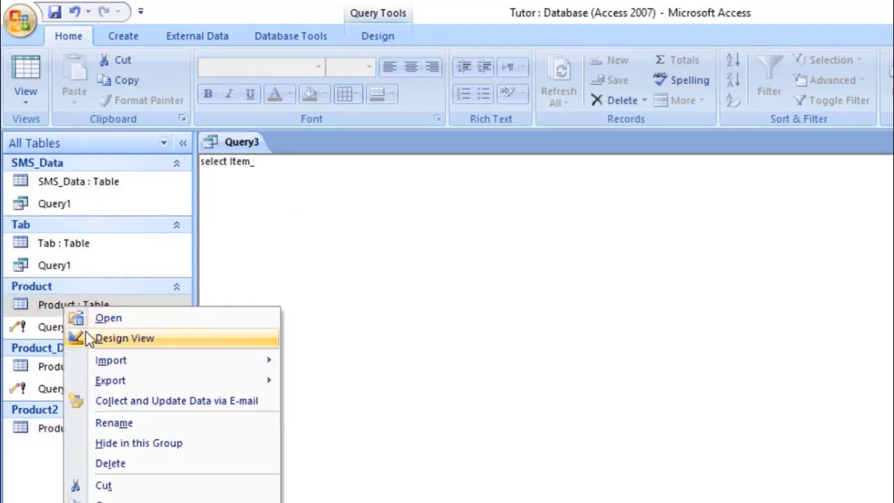
{"action": "left_click", "coordinate": [90, 336]}
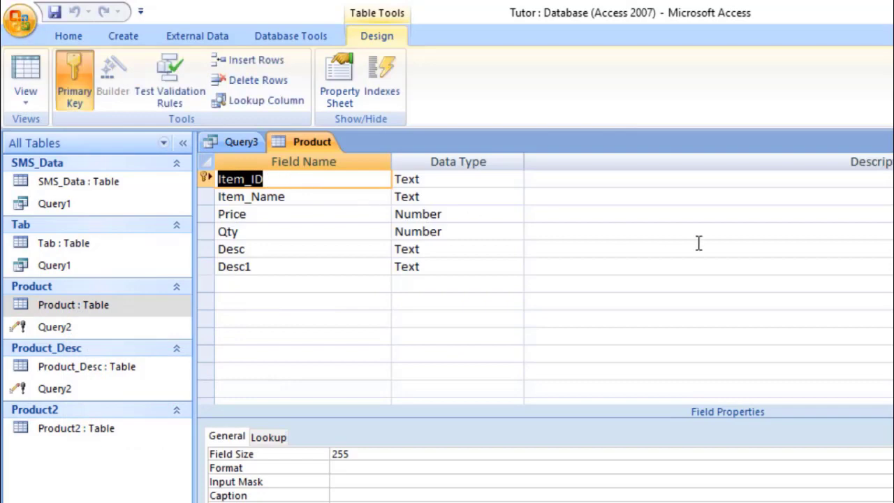
{"action": "left_click", "coordinate": [240, 142]}
{"action": "left_click", "coordinate": [311, 141]}
{"action": "left_click", "coordinate": [220, 197]}
{"action": "key", "text": "ctrl+c"}
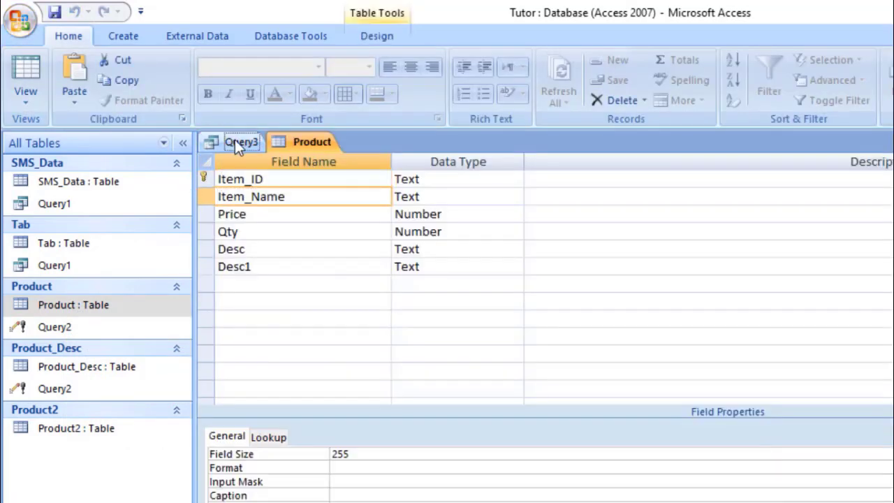
{"action": "left_click", "coordinate": [238, 142]}
{"action": "key", "text": "ctrl+v"}
{"action": "type", "text": ","}
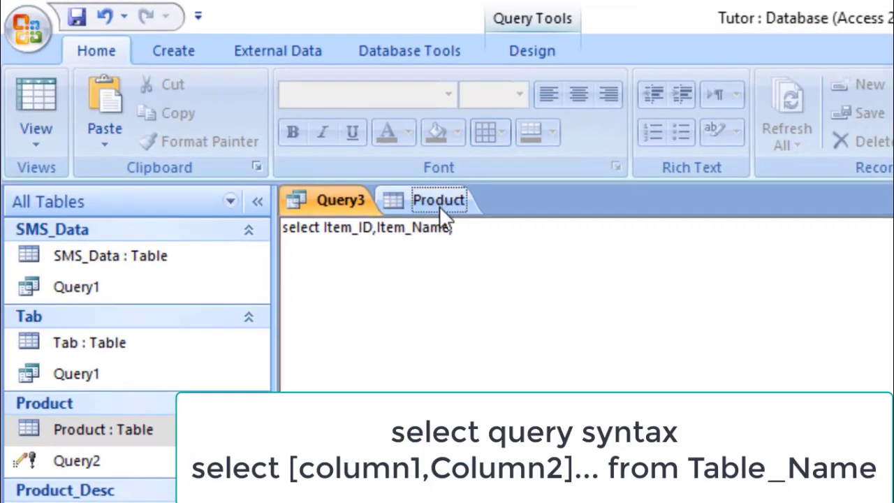
- Append the Price and Qty fields to the select statement, copying their names from the Product table's design
{"action": "left_click", "coordinate": [315, 144]}
{"action": "left_click", "coordinate": [204, 213]}
{"action": "key", "text": "ctrl+c"}
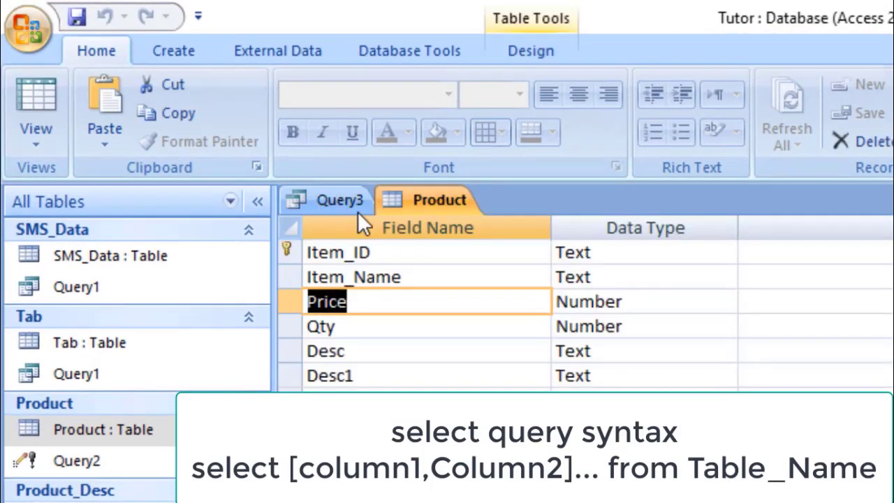
{"action": "left_click", "coordinate": [340, 199]}
{"action": "key", "text": "ctrl+v"}
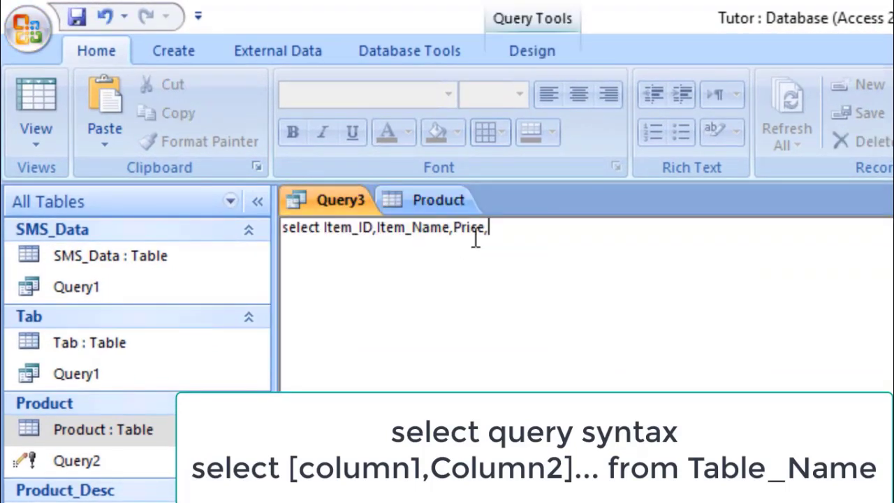
{"action": "left_click", "coordinate": [419, 200]}
{"action": "left_click", "coordinate": [375, 325]}
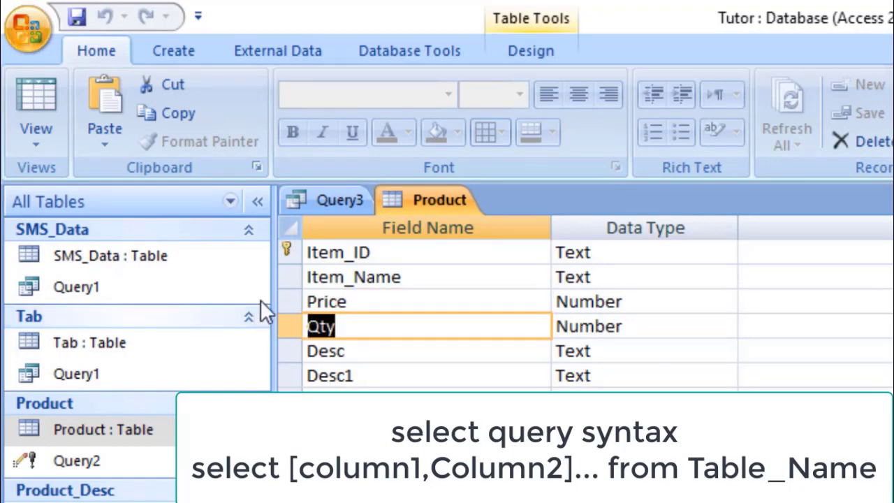
{"action": "key", "text": "ctrl+c"}
{"action": "left_click", "coordinate": [326, 203]}
{"action": "key", "text": "ctrl+v"}
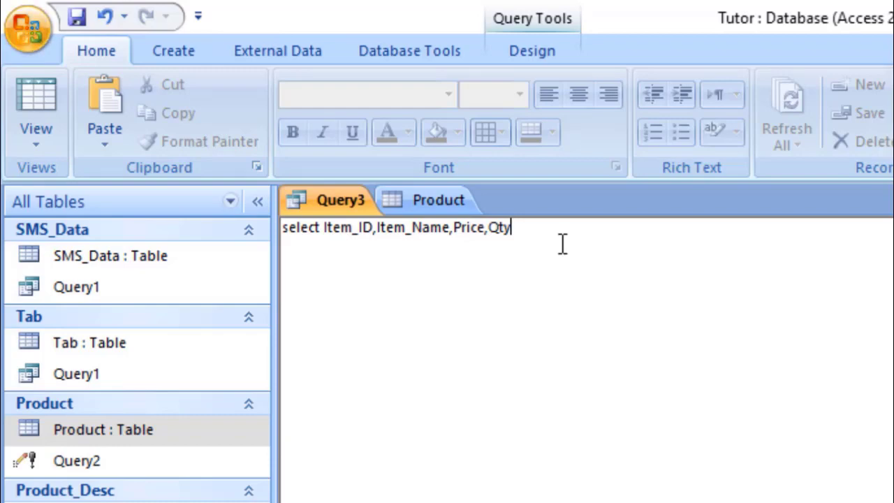
- Complete the first select statement with "from product" after the Qty field
{"action": "left_click", "coordinate": [434, 201]}
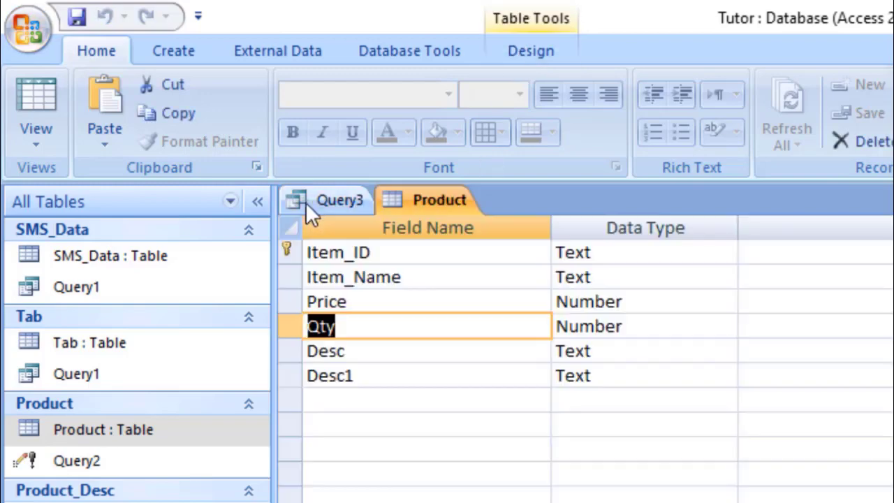
{"action": "left_click", "coordinate": [322, 198]}
{"action": "type", "text": "from "}
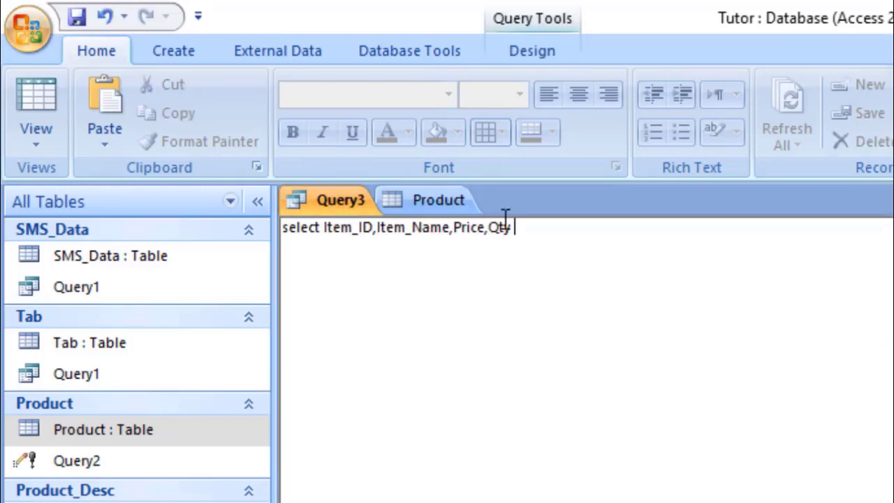
{"action": "type", "text": "product"}
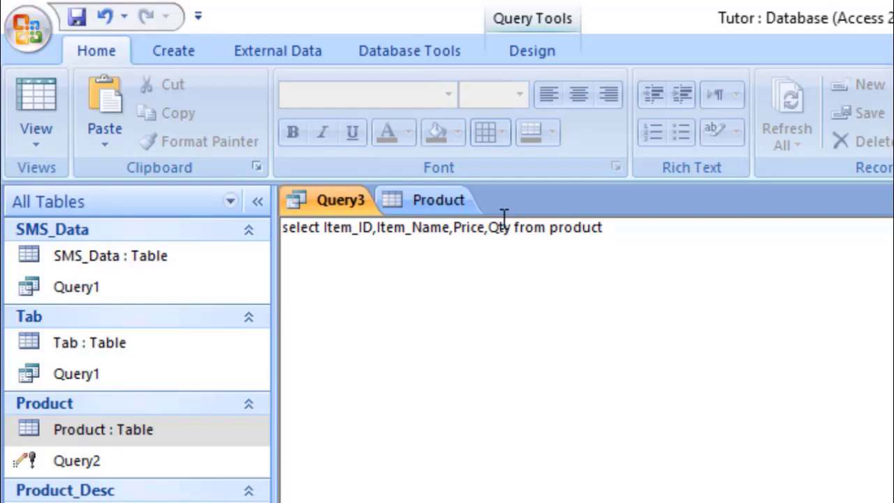
- Add a UNION line and below it a copy of the select statement that reads from product2, ending with a semicolon
{"action": "key", "text": "Return"}
{"action": "type", "text": "UNION"}
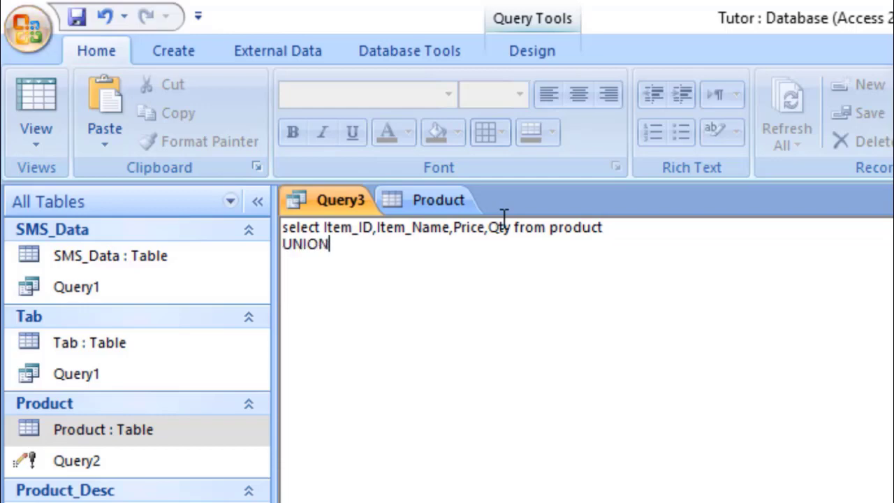
{"action": "key", "text": "Return"}
{"action": "left_click_drag", "start_coordinate": [636, 234], "coordinate": [227, 211]}
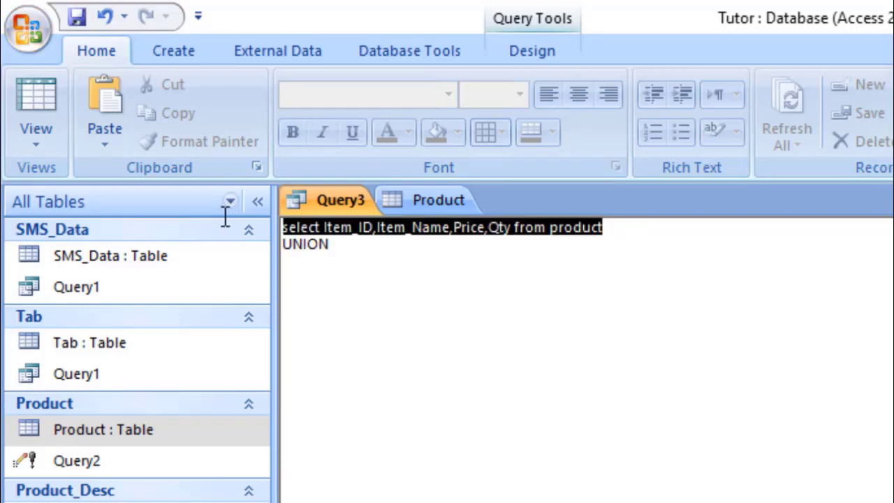
{"action": "left_click", "coordinate": [308, 266]}
{"action": "key", "text": "ctrl+v"}
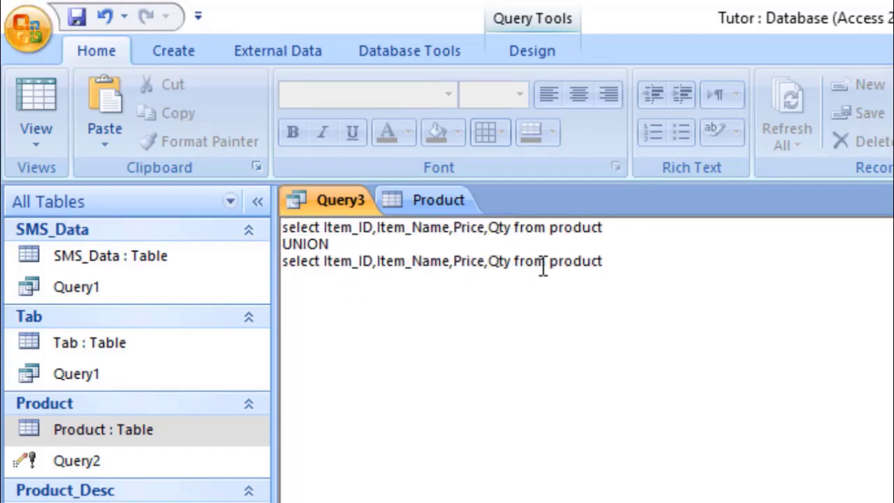
{"action": "type", "text": "2;"}
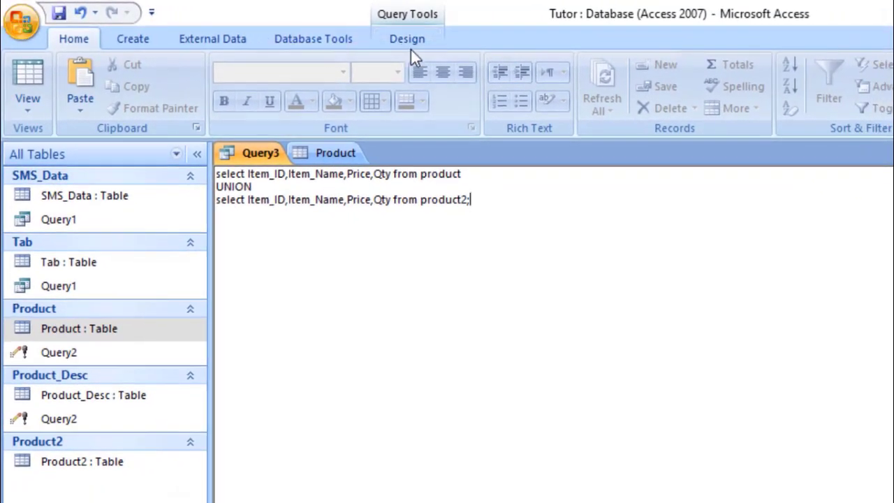
- Run the union query, then open the Product2 table to compare its records and close it
{"action": "left_click", "coordinate": [408, 39]}
{"action": "left_click", "coordinate": [70, 84]}
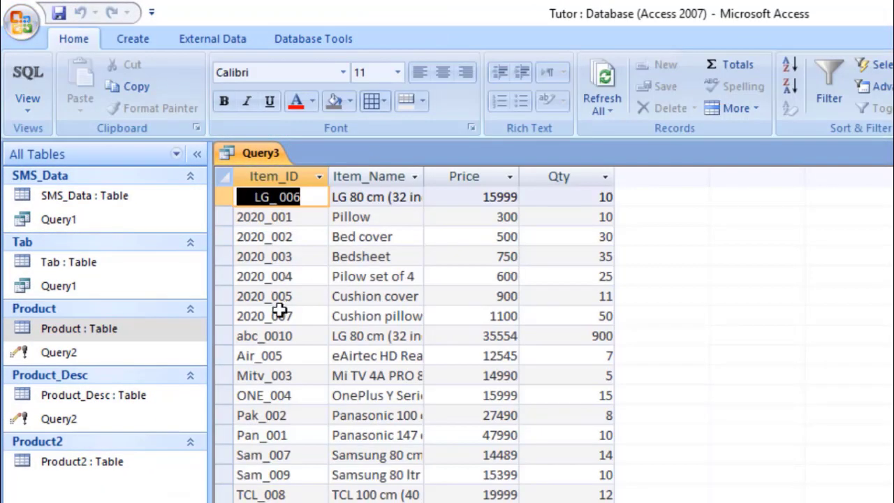
{"action": "double_click", "coordinate": [134, 329]}
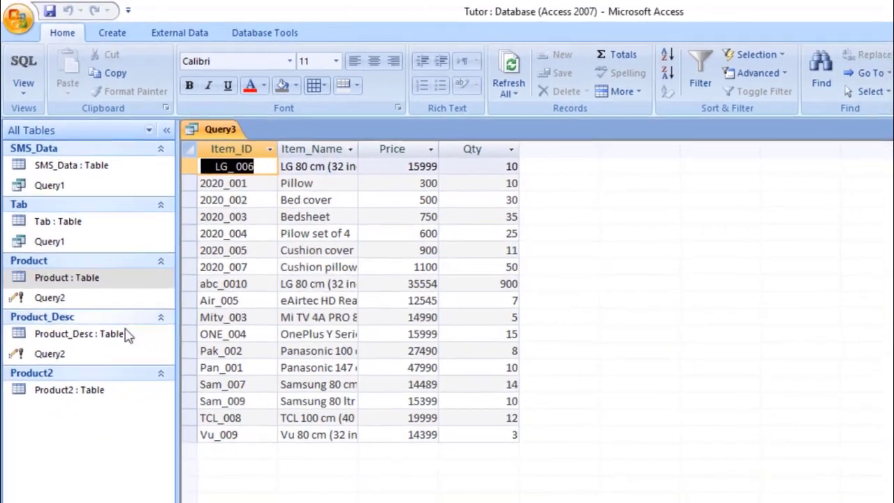
{"action": "double_click", "coordinate": [105, 384]}
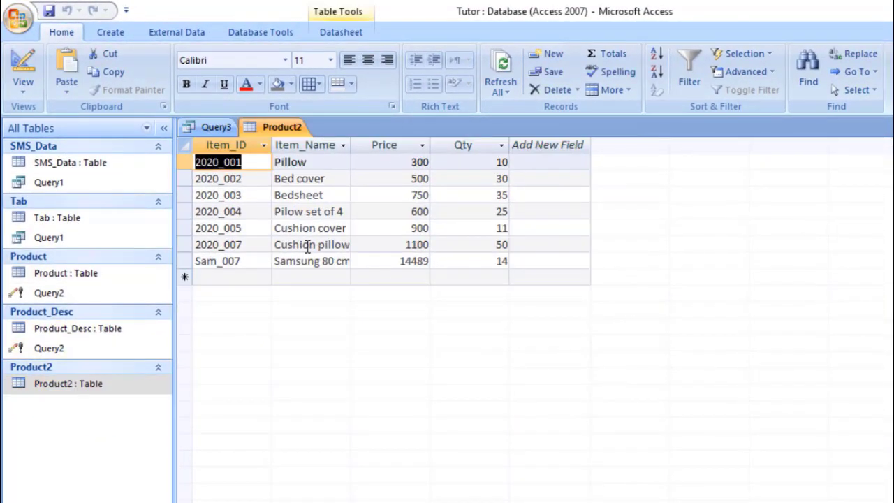
{"action": "key", "text": "ctrl+F4"}
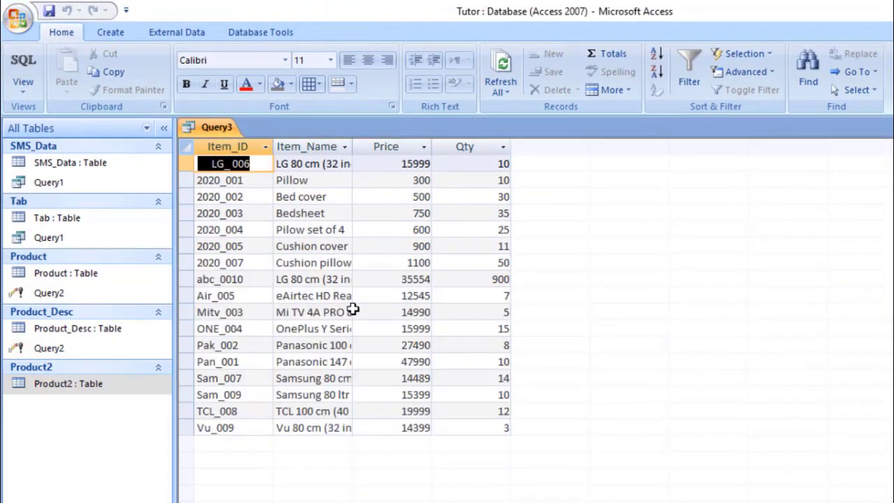
- Save the union query as Products and close it
{"action": "key", "text": "ctrl+s"}
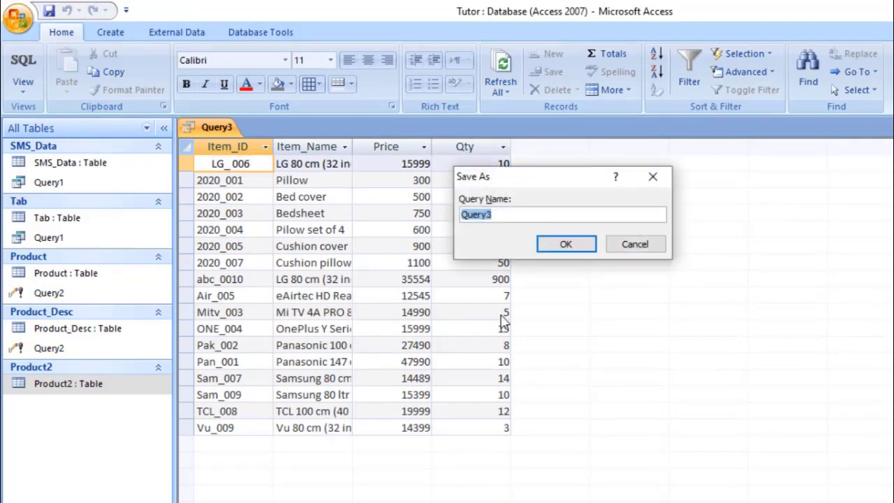
{"action": "type", "text": "Products"}
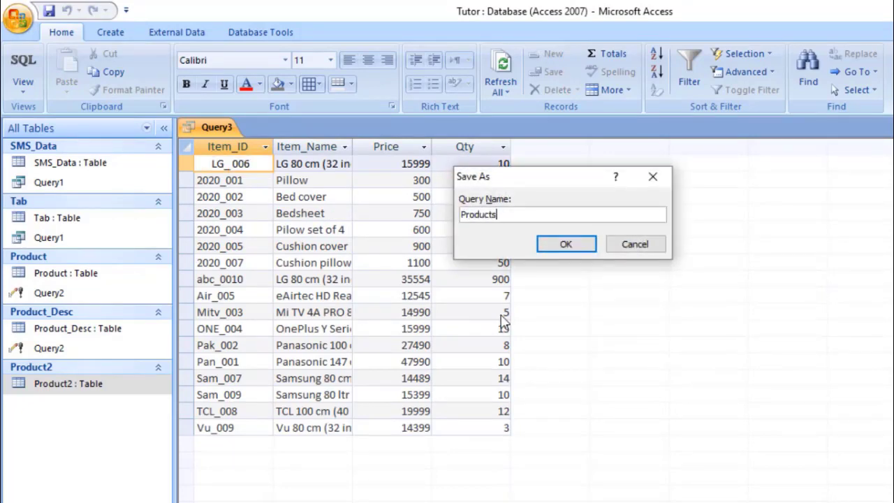
{"action": "key", "text": "Return"}
{"action": "key", "text": "ctrl+w"}
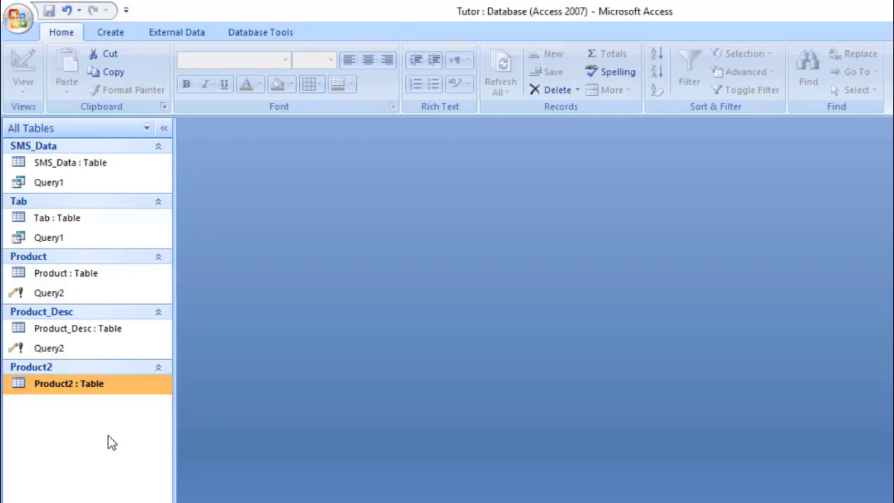
- Open and close the Products query and the Product and Product2 tables in turn to compare their record counts
{"action": "double_click", "coordinate": [80, 426]}
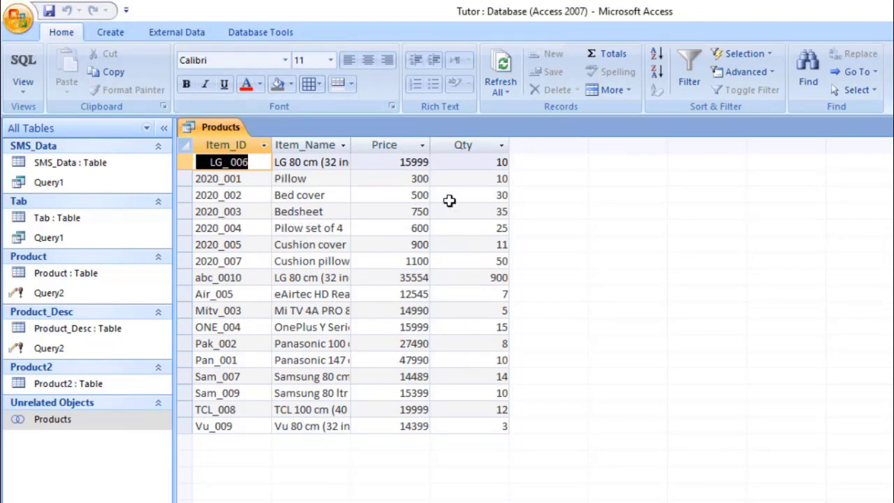
{"action": "key", "text": "ctrl+w"}
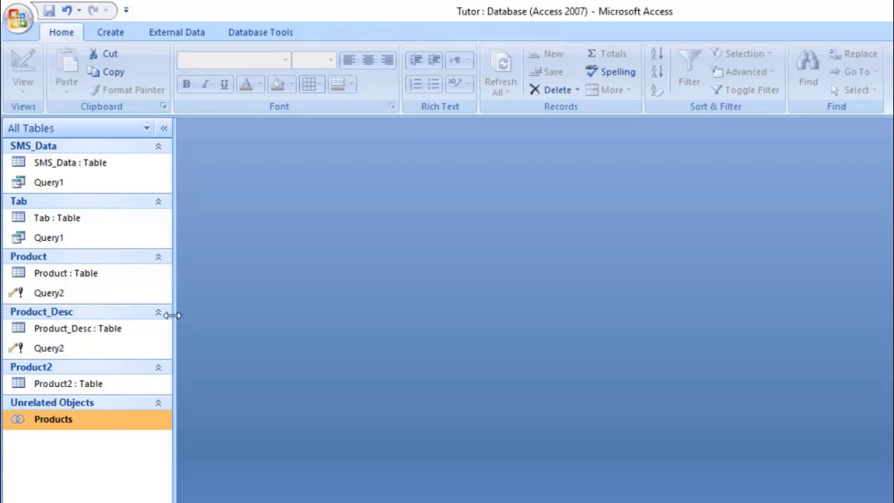
{"action": "double_click", "coordinate": [104, 273]}
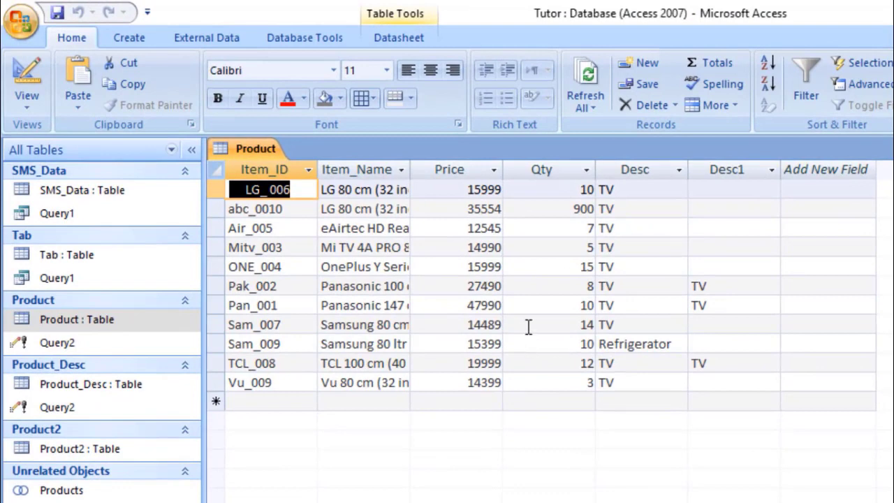
{"action": "key", "text": "ctrl+w"}
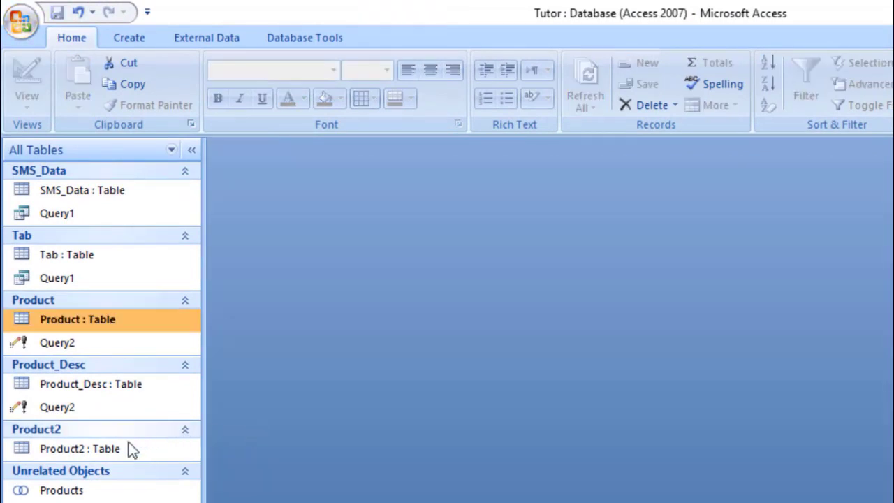
{"action": "double_click", "coordinate": [127, 447]}
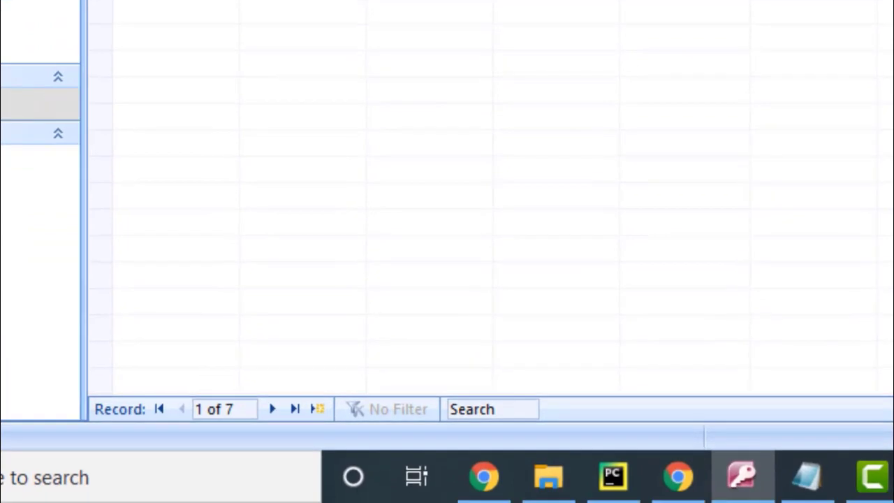
{"action": "key", "text": "ctrl+w"}
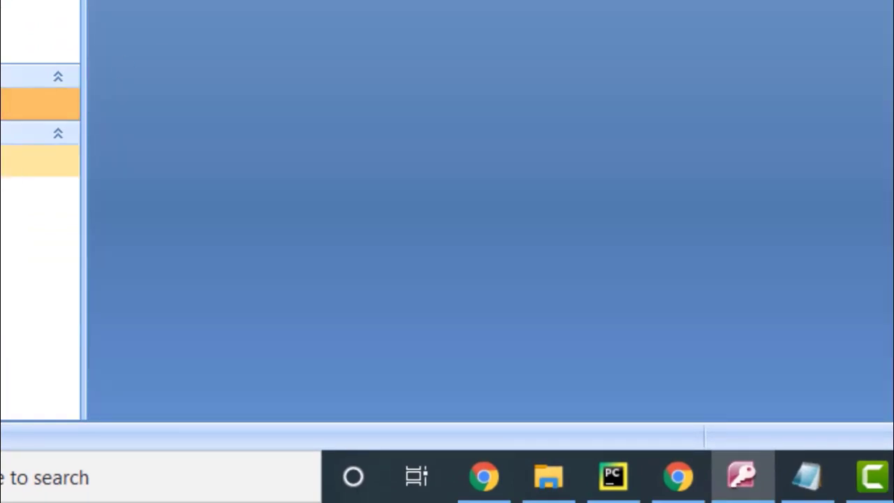
{"action": "double_click", "coordinate": [34, 160]}
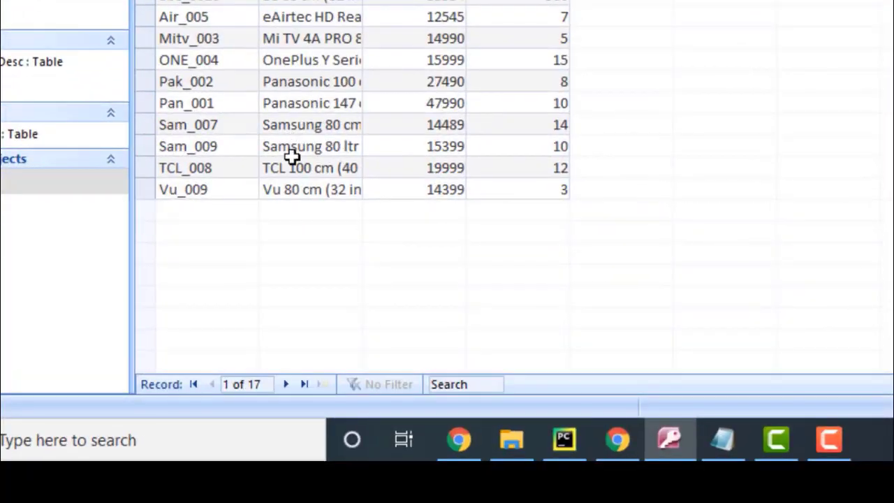
{"action": "key", "text": "ctrl+w"}
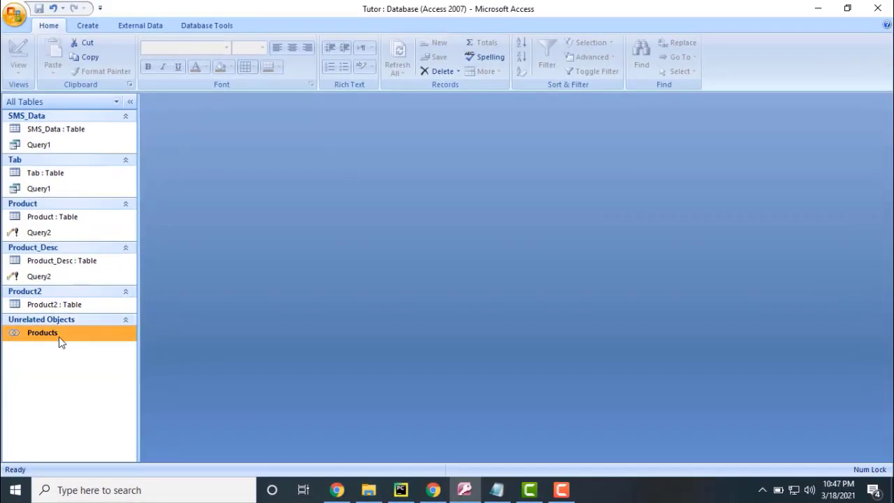
{"action": "right_click", "coordinate": [59, 337]}
{"action": "left_click", "coordinate": [308, 250]}
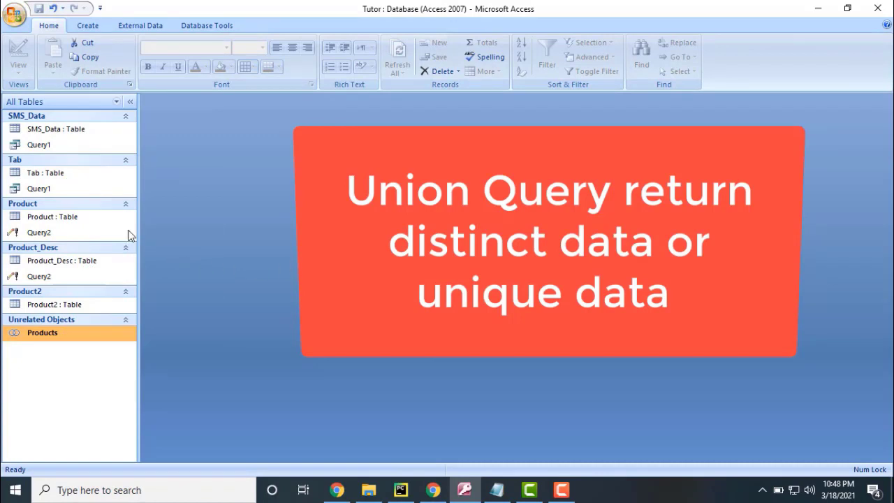
- Open the Product and Product2 tables together and compare the Sam_007 record in both
{"action": "double_click", "coordinate": [108, 220]}
{"action": "double_click", "coordinate": [96, 266]}
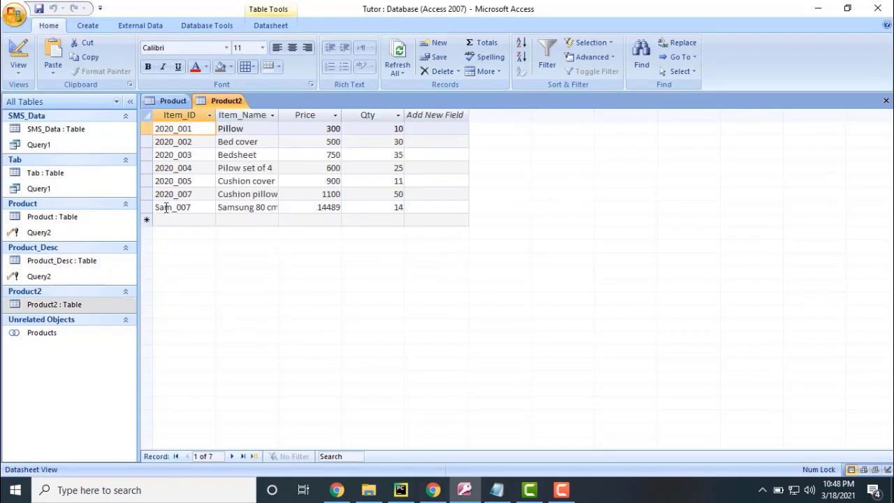
{"action": "left_click_drag", "start_coordinate": [164, 207], "coordinate": [219, 206]}
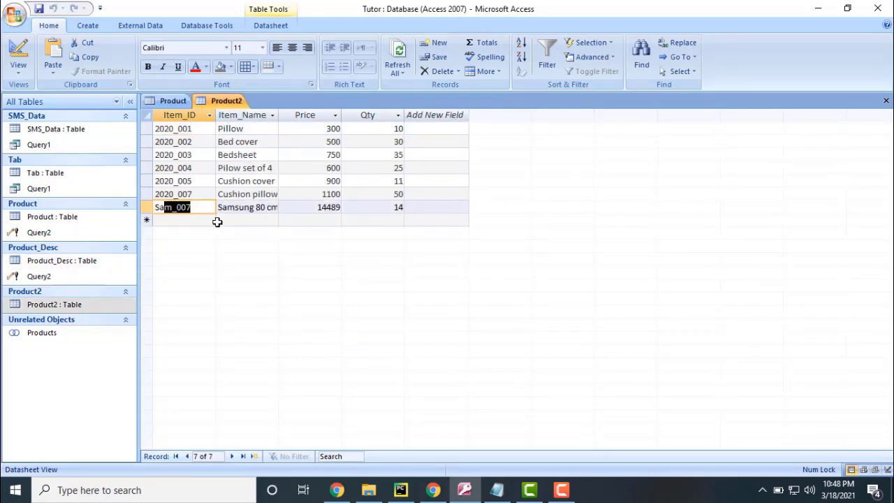
{"action": "left_click", "coordinate": [173, 101]}
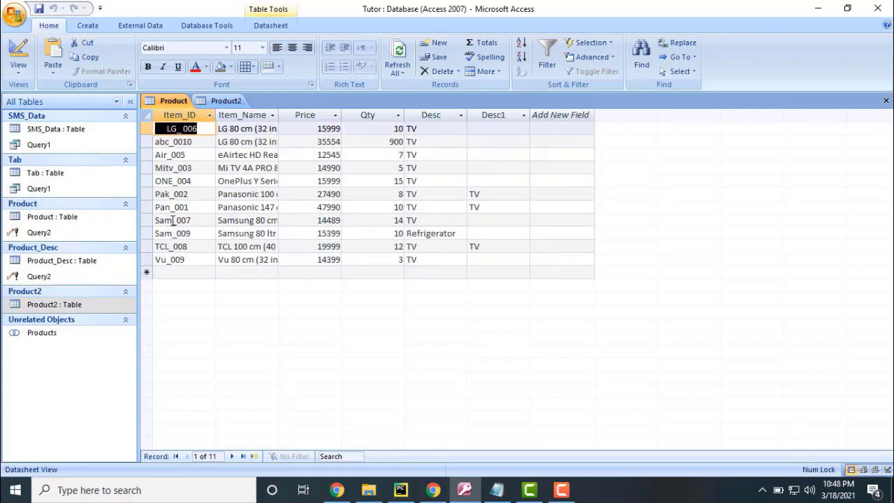
- Compare the Sam_007 record in the Product and Product2 tables once more, then close both tables
{"action": "left_click_drag", "start_coordinate": [172, 221], "coordinate": [209, 221]}
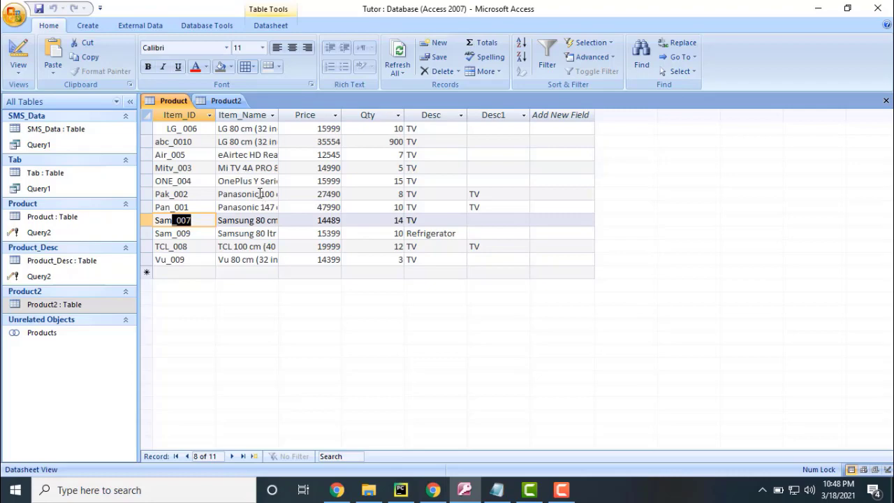
{"action": "left_click", "coordinate": [223, 102]}
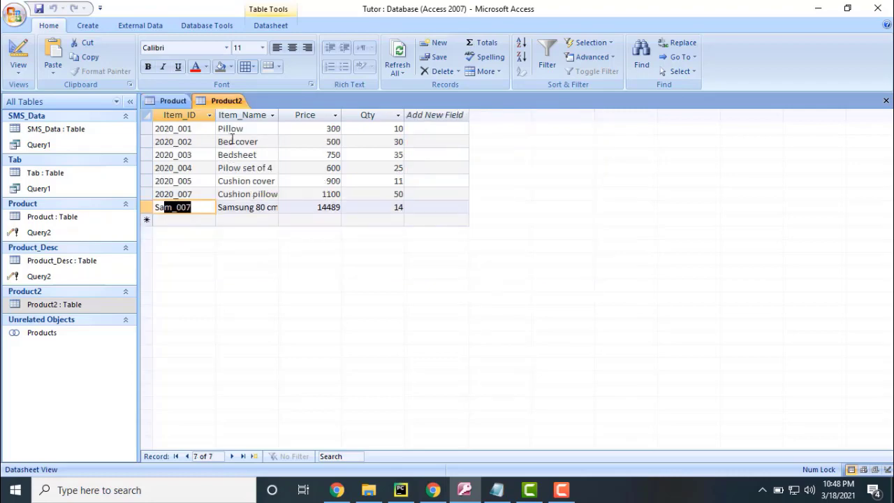
{"action": "key", "text": "ctrl+w"}
{"action": "key", "text": "ctrl+w"}
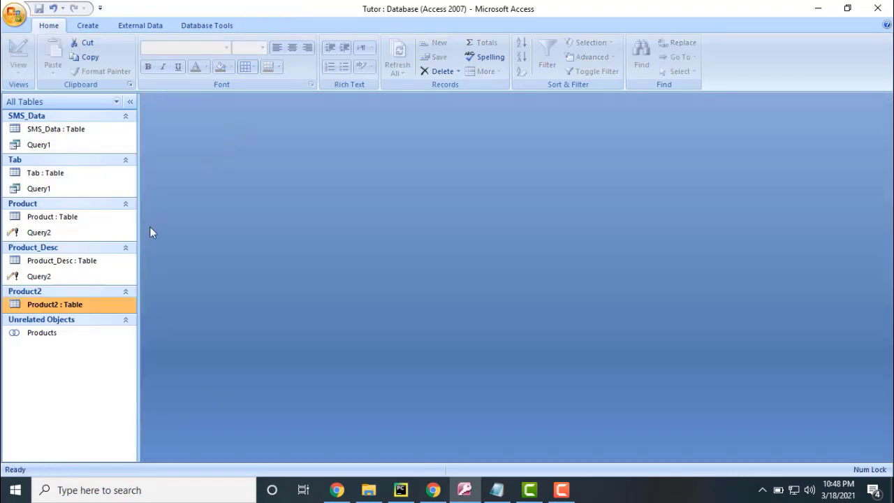
- Change UNION to UNION ALL in the SQL of the Products query and run it
{"action": "left_click", "coordinate": [62, 333]}
{"action": "right_click", "coordinate": [61, 333]}
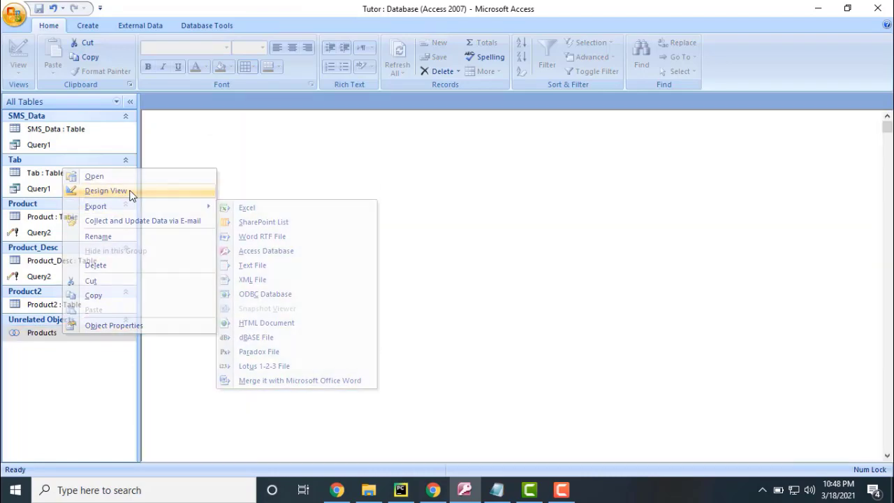
{"action": "left_click", "coordinate": [124, 191]}
{"action": "left_click", "coordinate": [191, 139]}
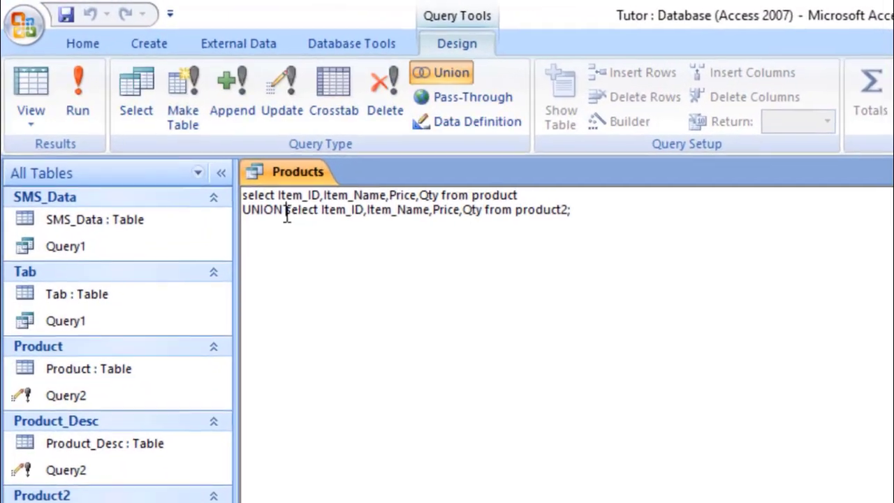
{"action": "type", "text": "ALL"}
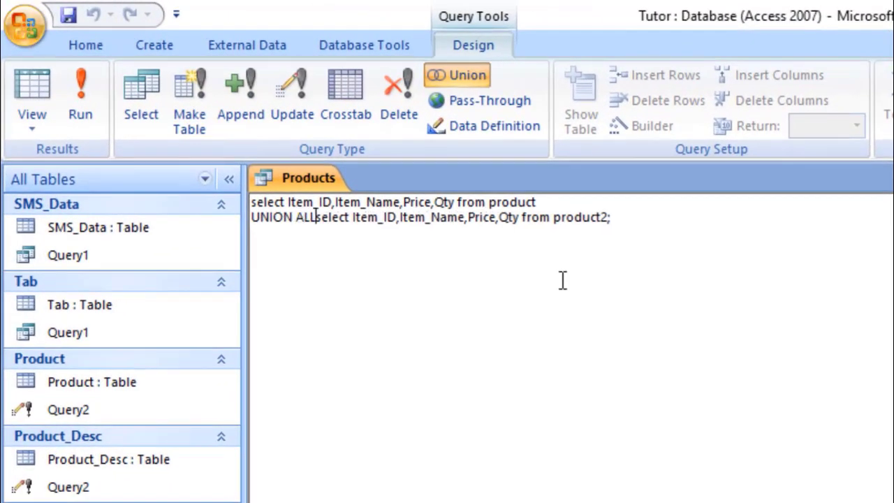
{"action": "key", "text": "Return"}
{"action": "left_click", "coordinate": [80, 108]}
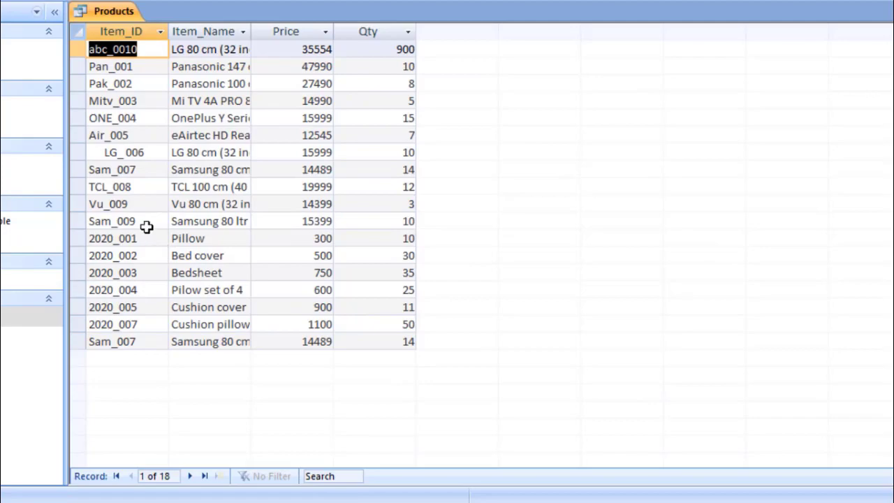
- Examine the two Sam_007 rows in the Products results and close the query
{"action": "left_click_drag", "start_coordinate": [139, 170], "coordinate": [126, 169]}
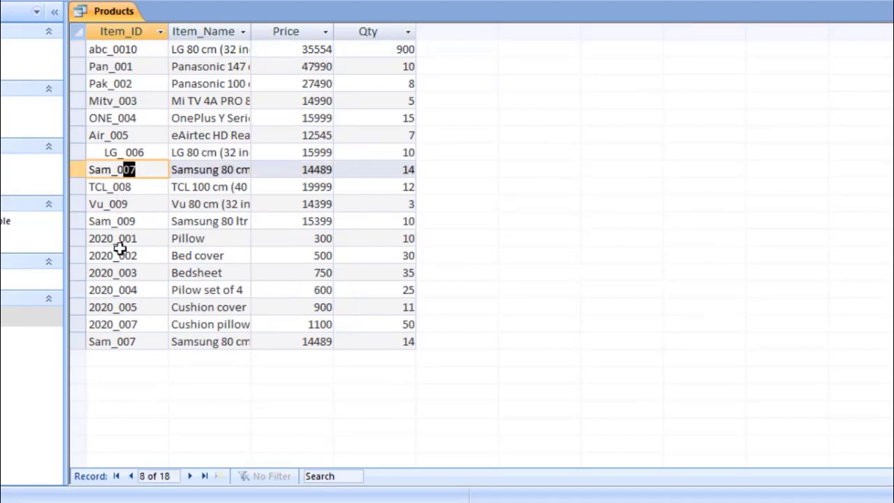
{"action": "left_click_drag", "start_coordinate": [137, 340], "coordinate": [112, 340]}
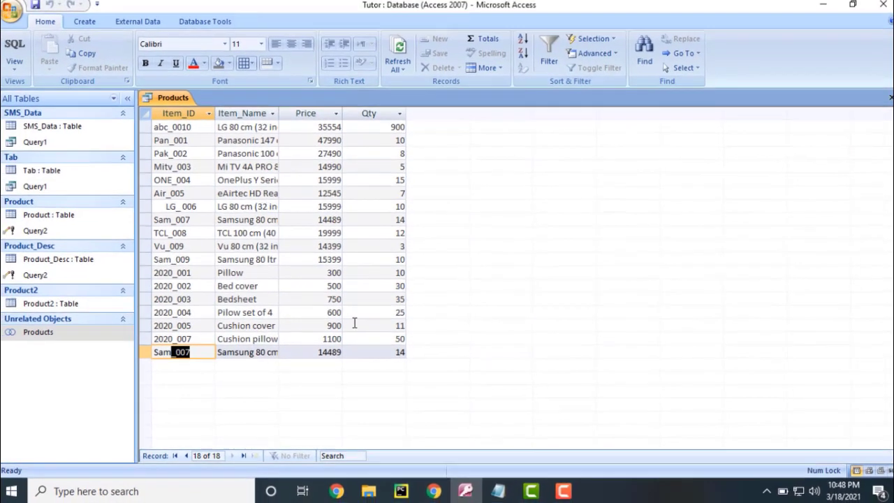
{"action": "left_click", "coordinate": [349, 308]}
{"action": "left_click", "coordinate": [318, 238]}
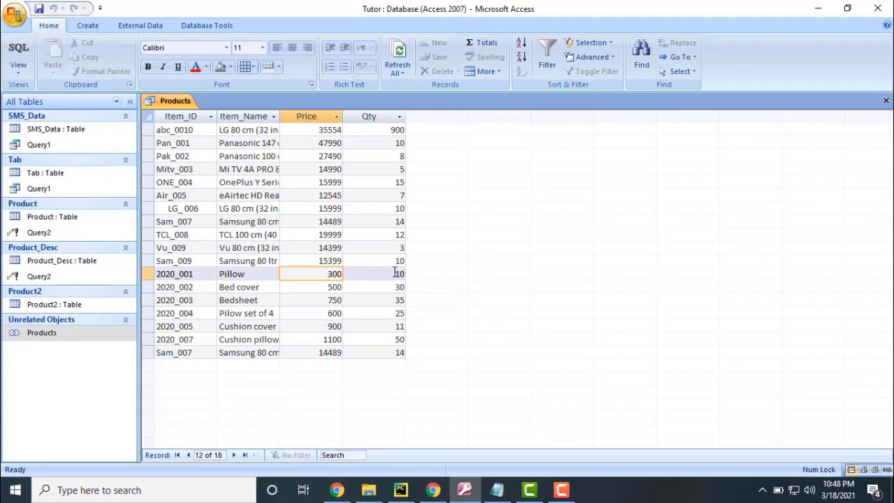
{"action": "key", "text": "ctrl+w"}
{"action": "left_click", "coordinate": [446, 277]}
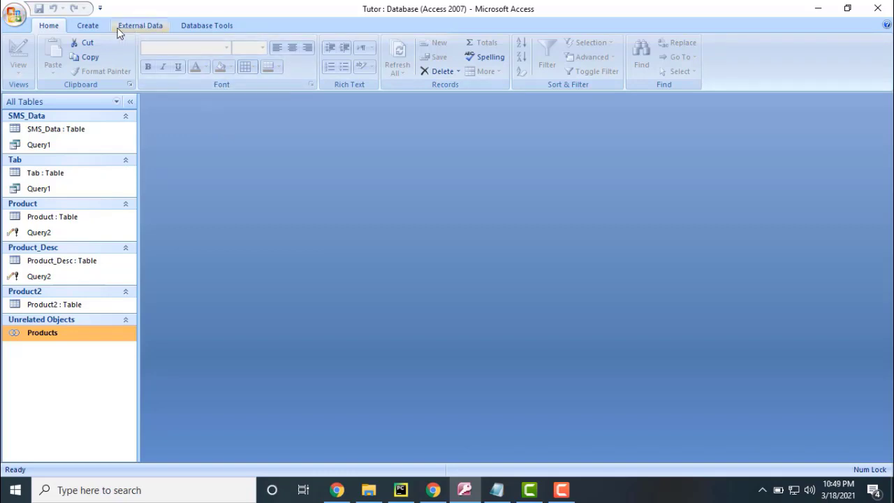
- Create a new query in Design view based on the Product table
{"action": "left_click", "coordinate": [94, 27]}
{"action": "left_click", "coordinate": [502, 57]}
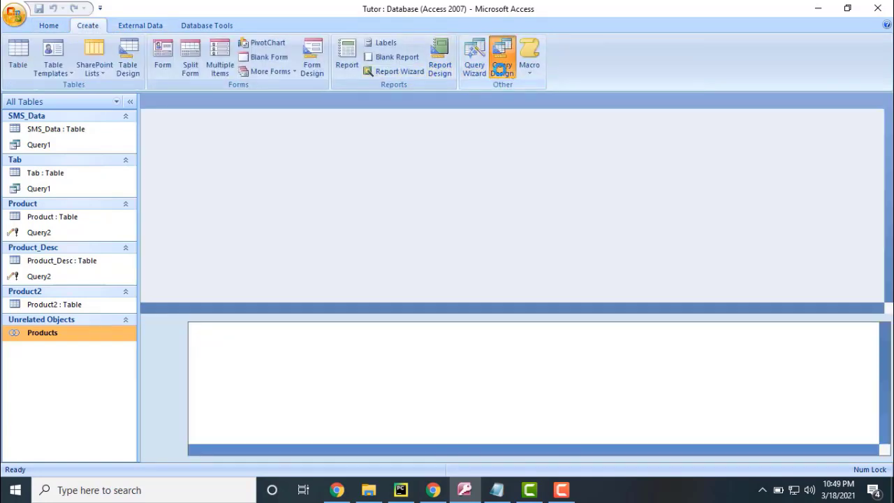
{"action": "double_click", "coordinate": [363, 319]}
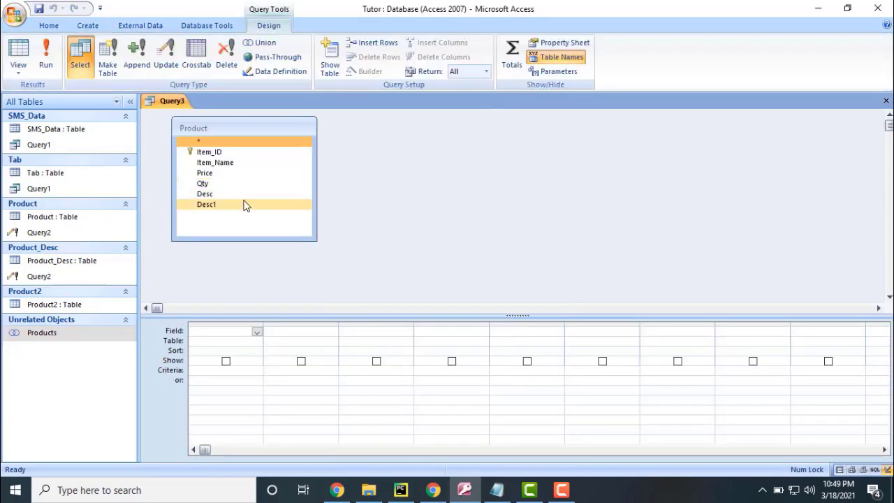
{"action": "left_click", "coordinate": [235, 195]}
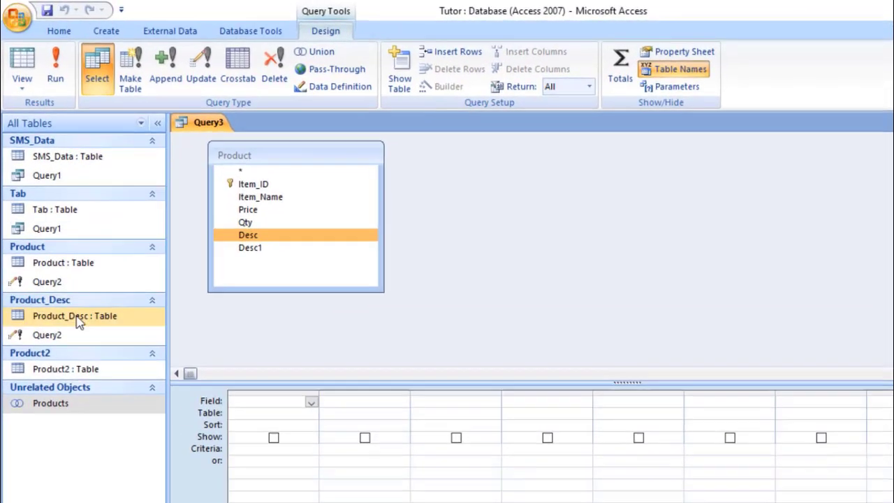
- Open the Product_Desc table, review the item descriptions in its Desc column, and close it
{"action": "double_click", "coordinate": [78, 319]}
{"action": "left_click", "coordinate": [290, 175]}
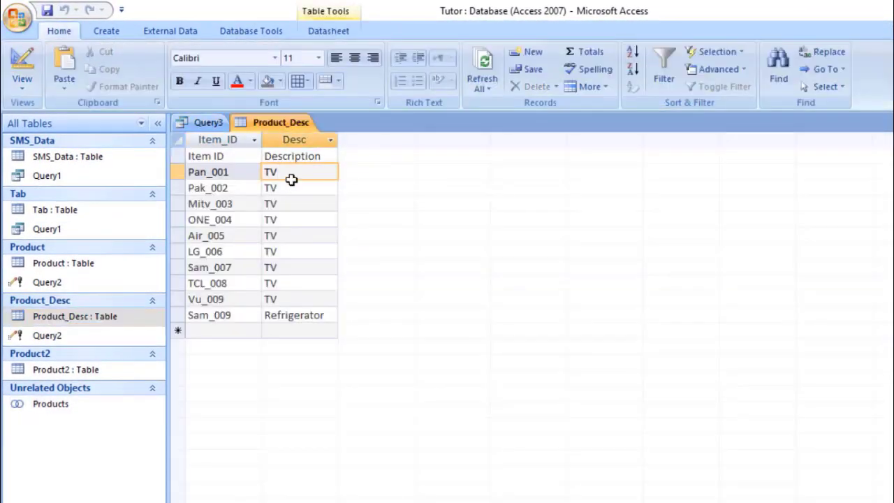
{"action": "left_click", "coordinate": [297, 187]}
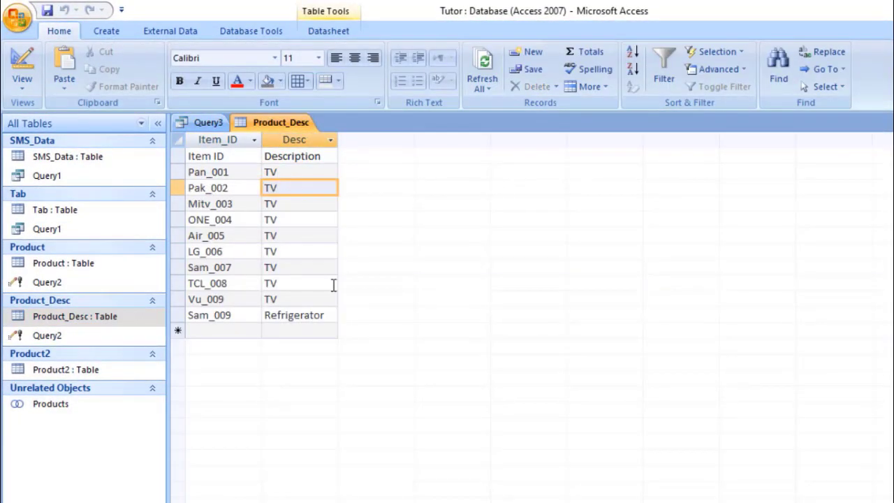
{"action": "left_click", "coordinate": [303, 175]}
{"action": "left_click", "coordinate": [322, 314]}
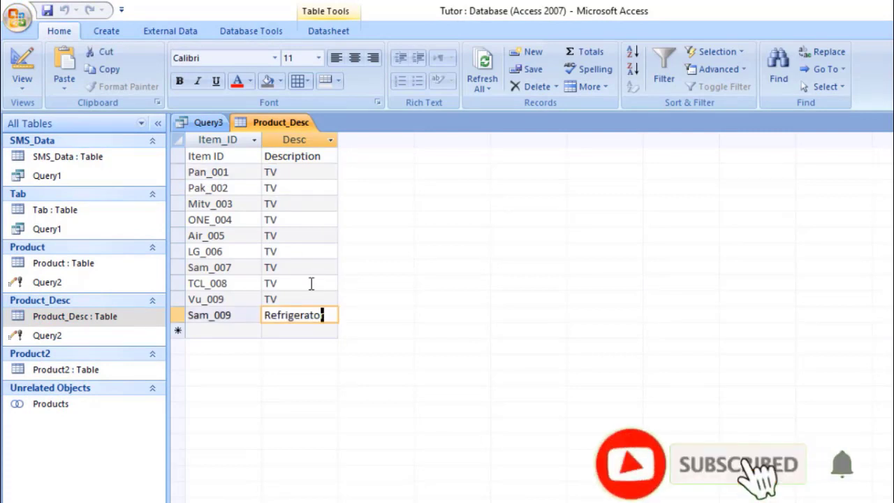
{"action": "key", "text": "ctrl+w"}
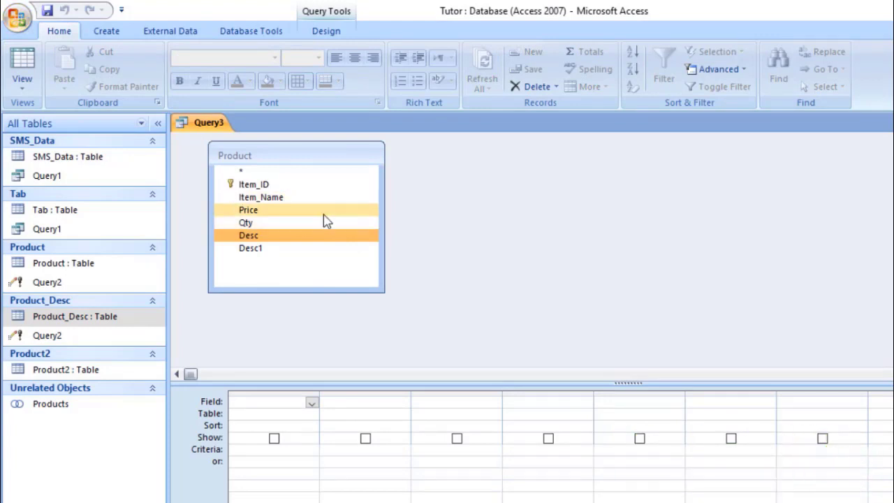
- Add the Item_Name, Price, Qty and Desc fields of Product to the query grid
{"action": "double_click", "coordinate": [278, 199]}
{"action": "double_click", "coordinate": [272, 214]}
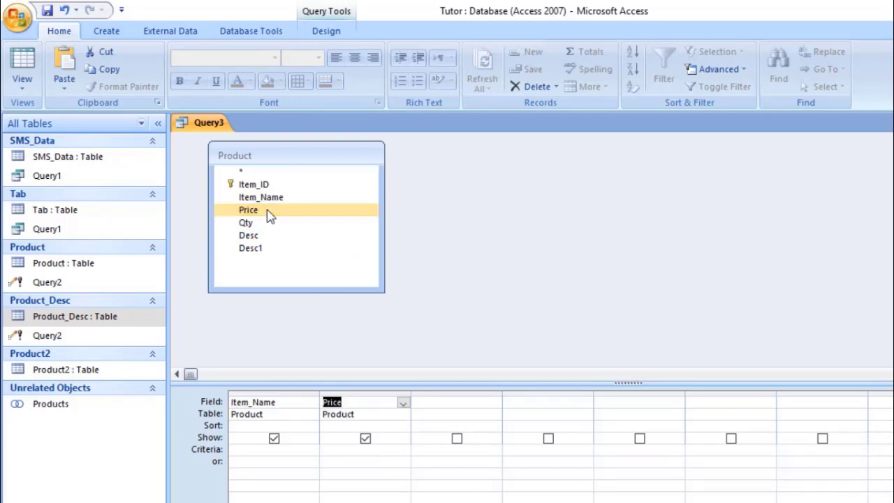
{"action": "double_click", "coordinate": [263, 225]}
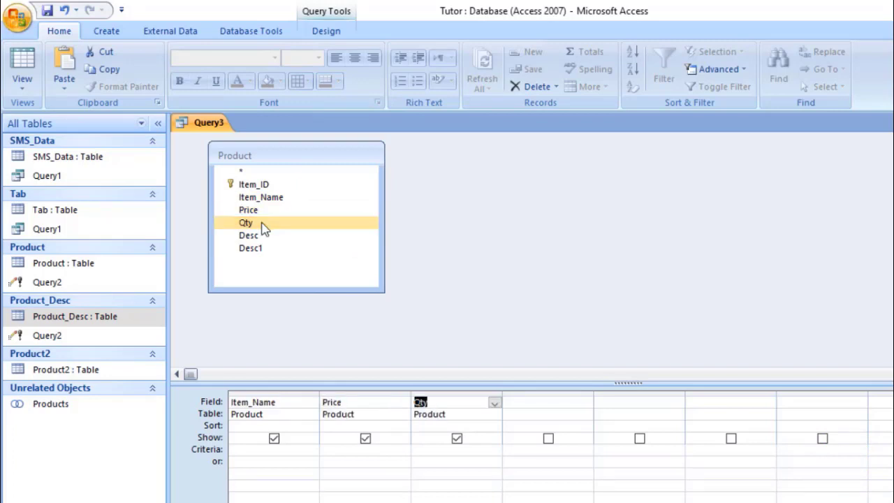
{"action": "double_click", "coordinate": [260, 236]}
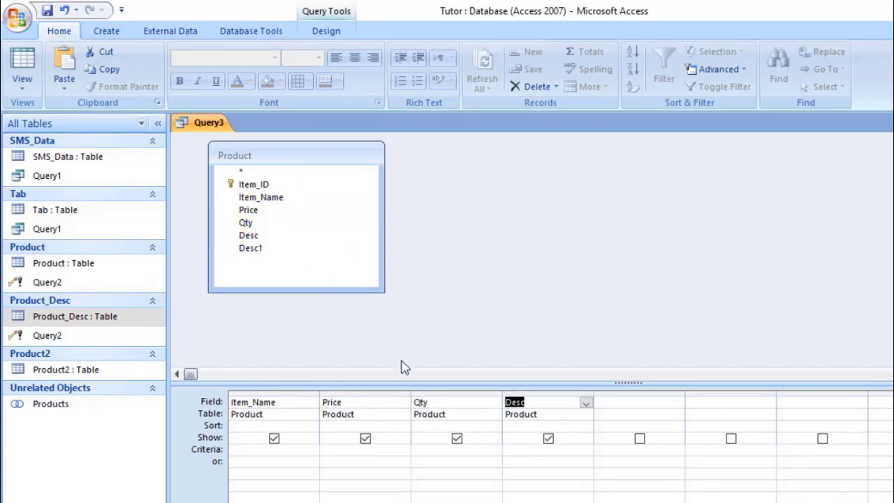
- Remove the Price and Item_Name columns from the query grid
{"action": "left_click", "coordinate": [364, 391]}
{"action": "key", "text": "Delete"}
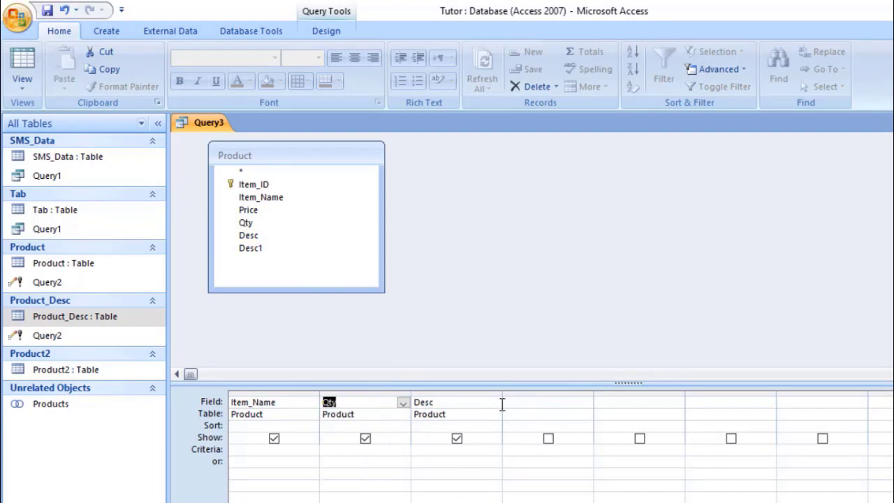
{"action": "key", "text": "Left"}
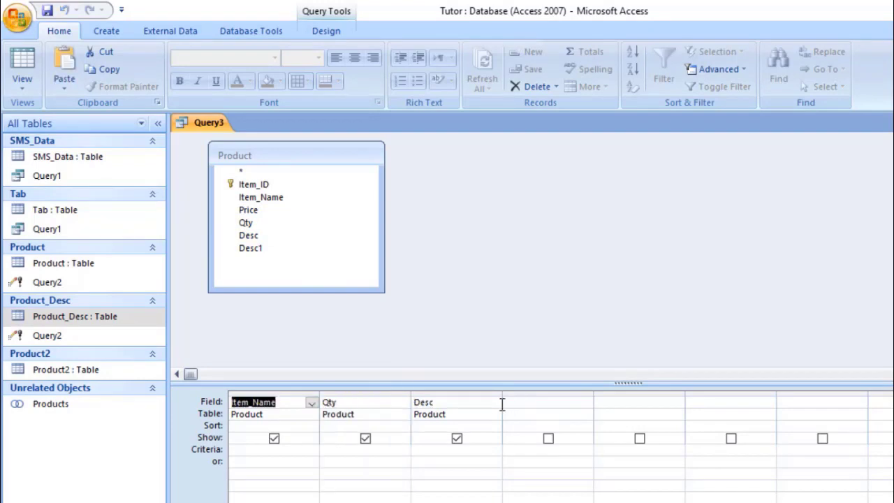
{"action": "key", "text": "Up"}
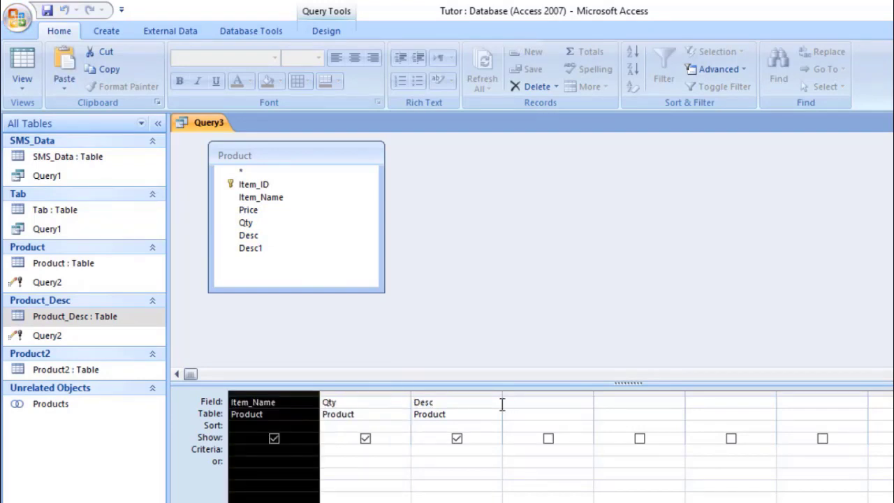
{"action": "key", "text": "Delete"}
{"action": "key", "text": "Down"}
{"action": "key", "text": "Down"}
{"action": "key", "text": "Up"}
{"action": "key", "text": "Up"}
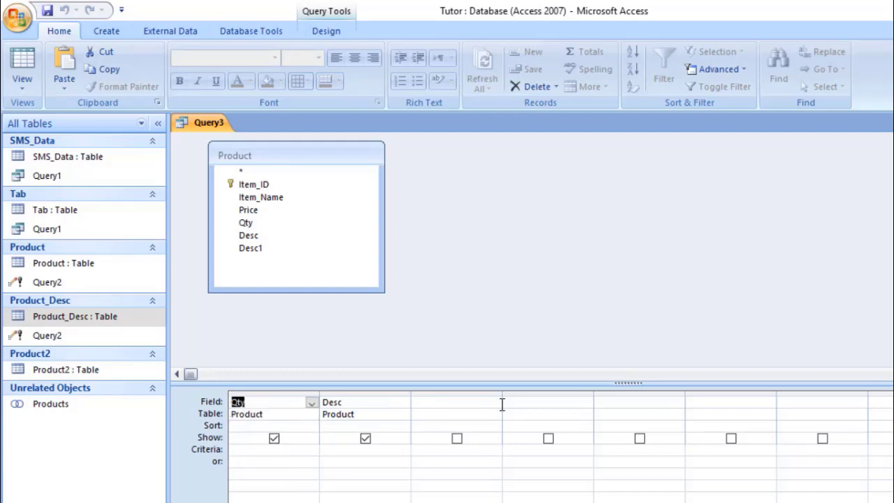
{"action": "key", "text": "Down"}
{"action": "key", "text": "Down"}
{"action": "key", "text": "Right"}
{"action": "key", "text": "Up"}
{"action": "key", "text": "Up"}
{"action": "key", "text": "Left"}
- Check the records in the Product table, close it, and convert the new query to a Crosstab query
{"action": "double_click", "coordinate": [72, 264]}
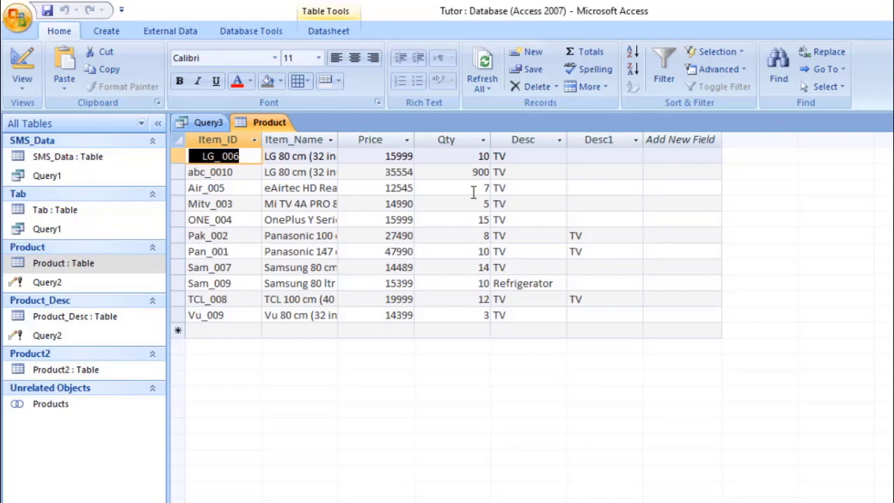
{"action": "key", "text": "ctrl+F4"}
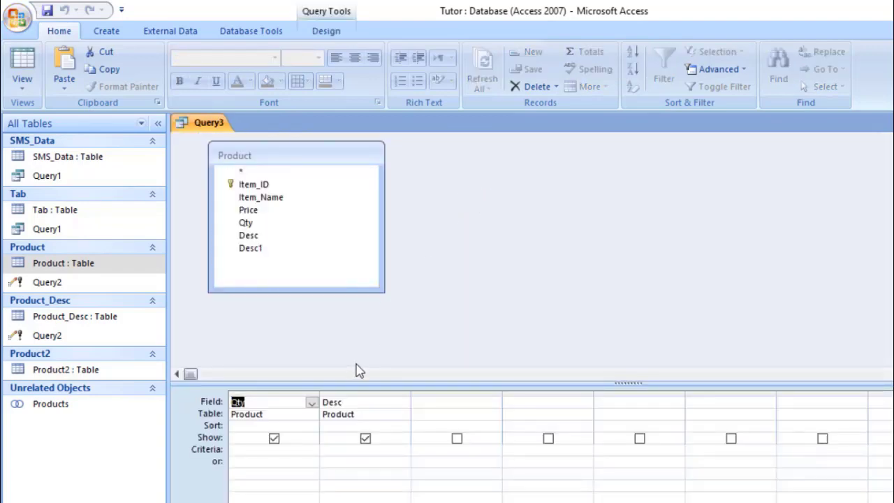
{"action": "left_click", "coordinate": [308, 32]}
{"action": "left_click", "coordinate": [238, 70]}
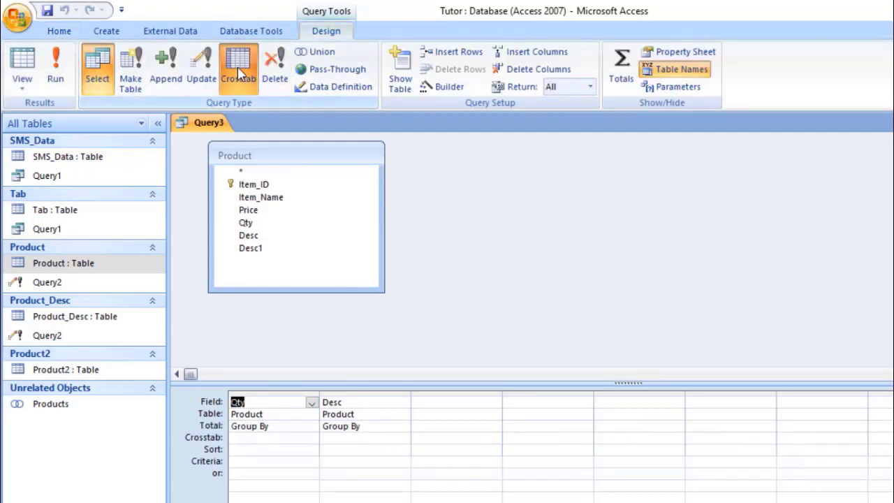
- Add the Item_Name field to the crosstab query and place it as the first column, before Qty
{"action": "left_click", "coordinate": [292, 437]}
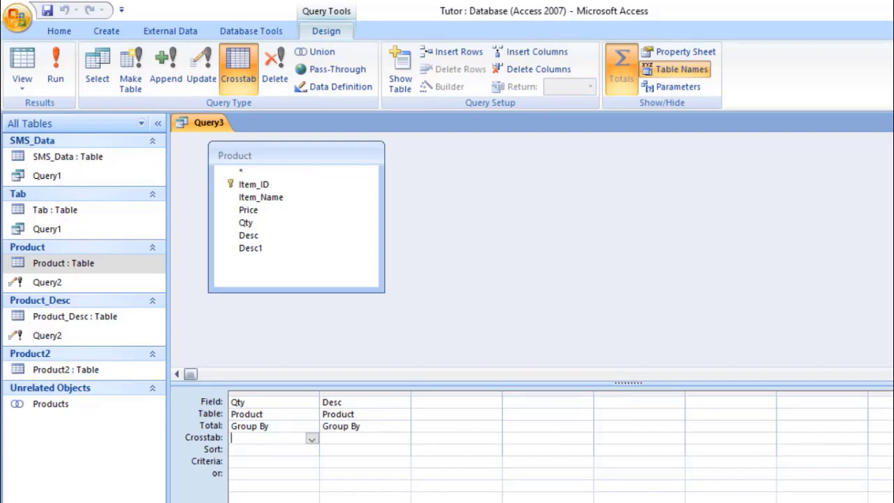
{"action": "double_click", "coordinate": [269, 198]}
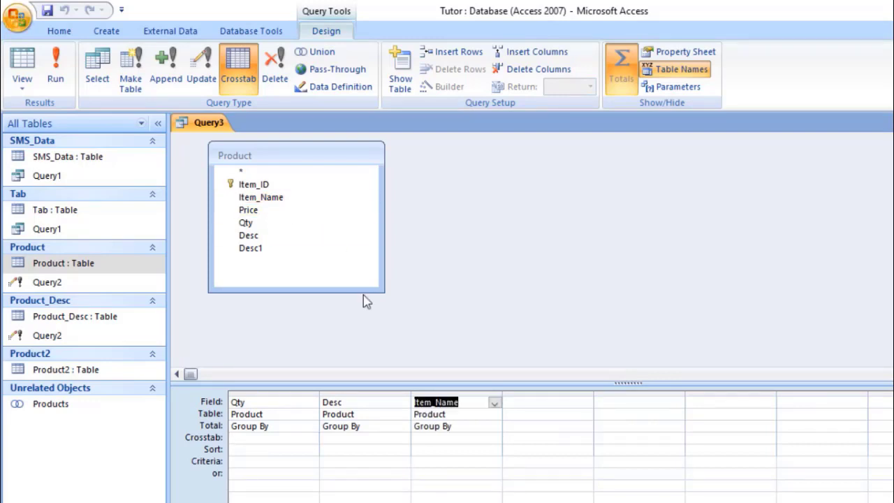
{"action": "left_click", "coordinate": [451, 394]}
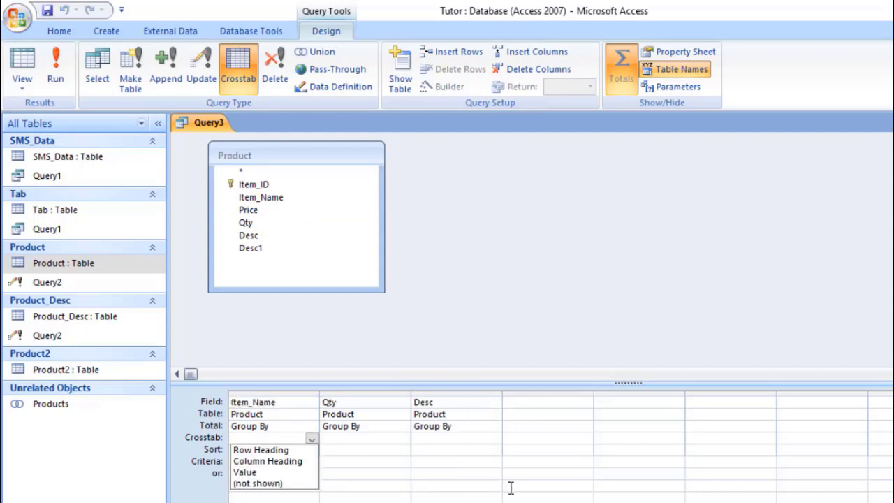
- Set the crosstab role of Item_Name to Row Heading and of Qty to Value
{"action": "key", "text": "Down"}
{"action": "key", "text": "Return"}
{"action": "key", "text": "Right"}
{"action": "key", "text": "Left"}
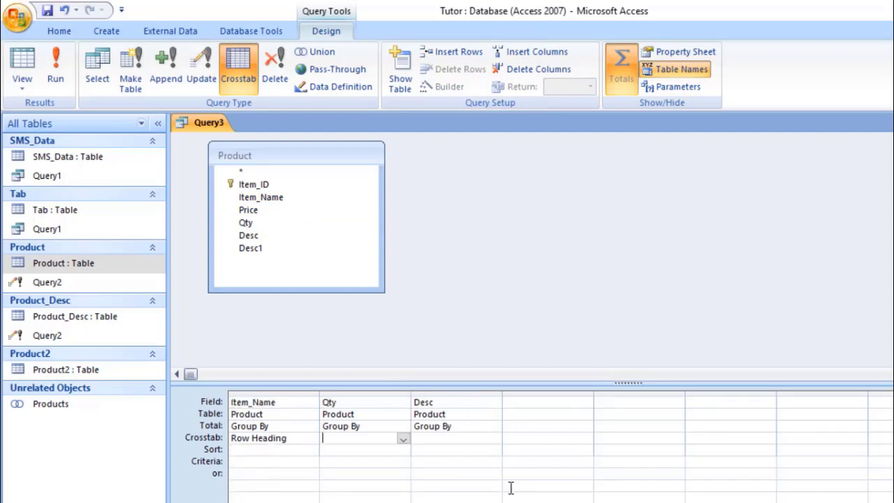
{"action": "key", "text": "alt+Down"}
{"action": "key", "text": "Down"}
{"action": "key", "text": "Down"}
{"action": "key", "text": "Down"}
{"action": "key", "text": "Return"}
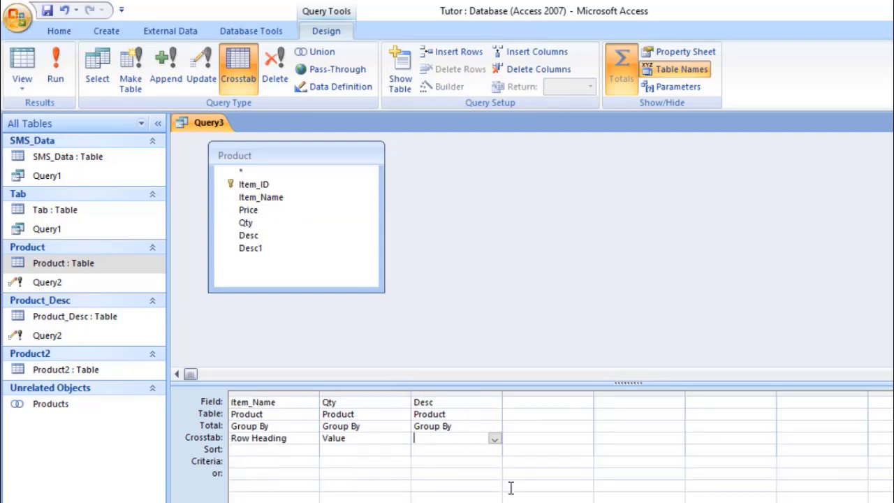
- Set the crosstab role of the Desc field to Column Heading
{"action": "key", "text": "alt+Down"}
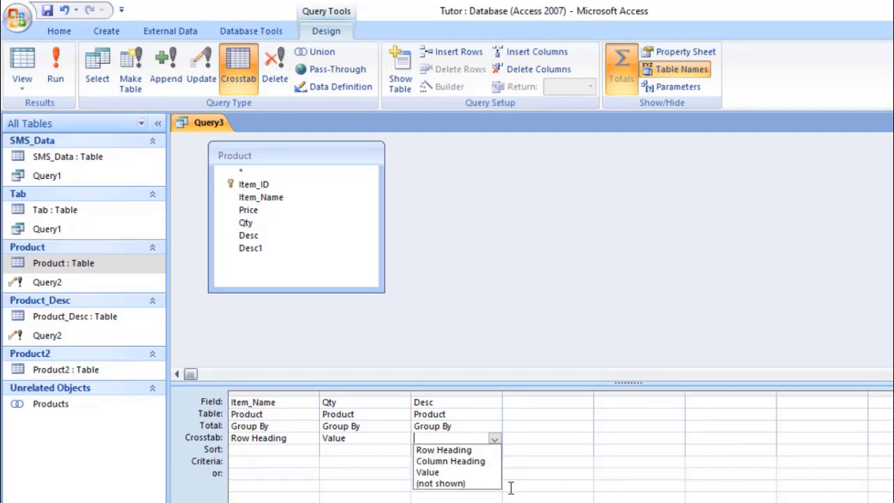
{"action": "key", "text": "Down"}
{"action": "key", "text": "Down"}
{"action": "key", "text": "Return"}
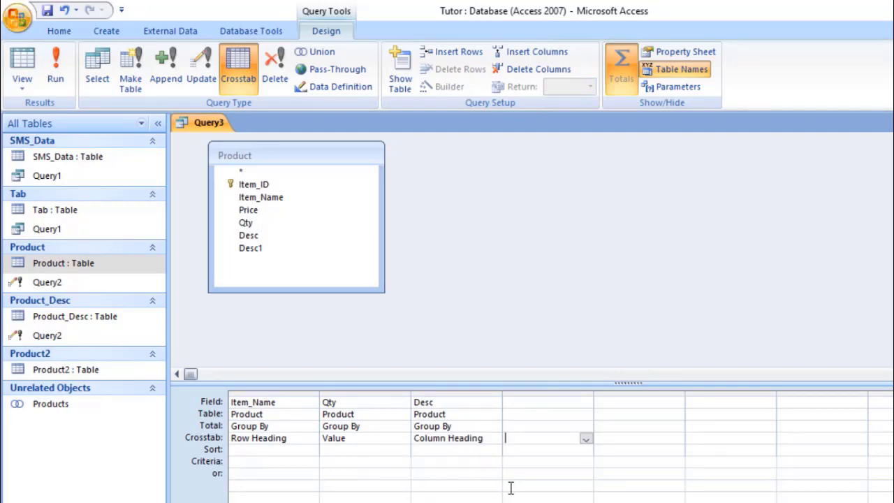
- Set the Total of the Qty field to Sum and run the crosstab query
{"action": "key", "text": "Down"}
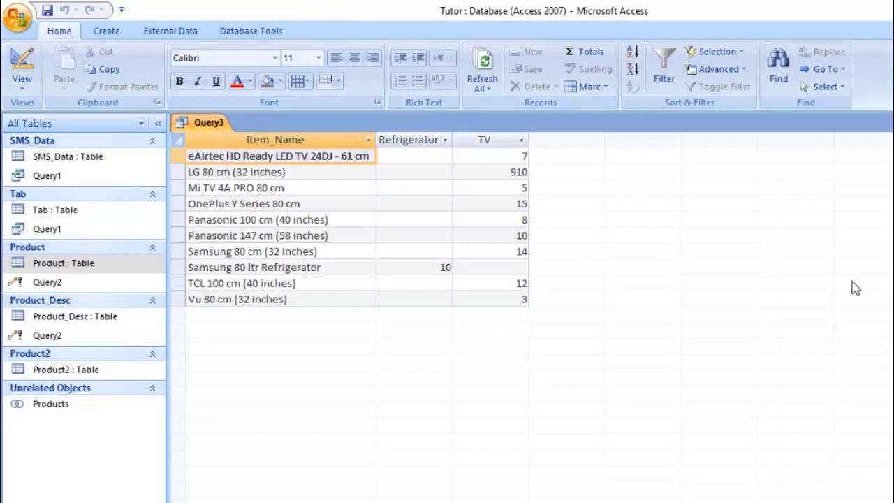
- Examine how the crosstab result spreads each Item_Name's quantity across the Refrigerator and TV columns, including the Samsung 80 ltr Refrigerator row
{"action": "key", "text": "Down"}
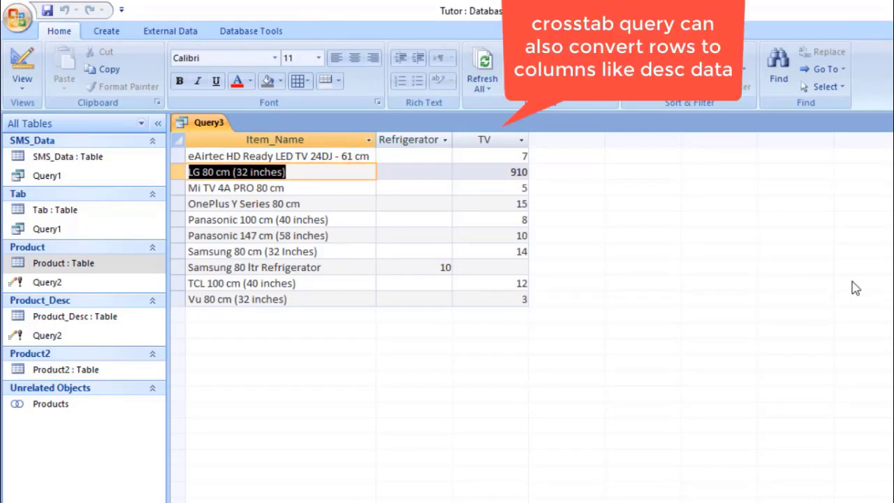
{"action": "key", "text": "Right"}
{"action": "key", "text": "Right"}
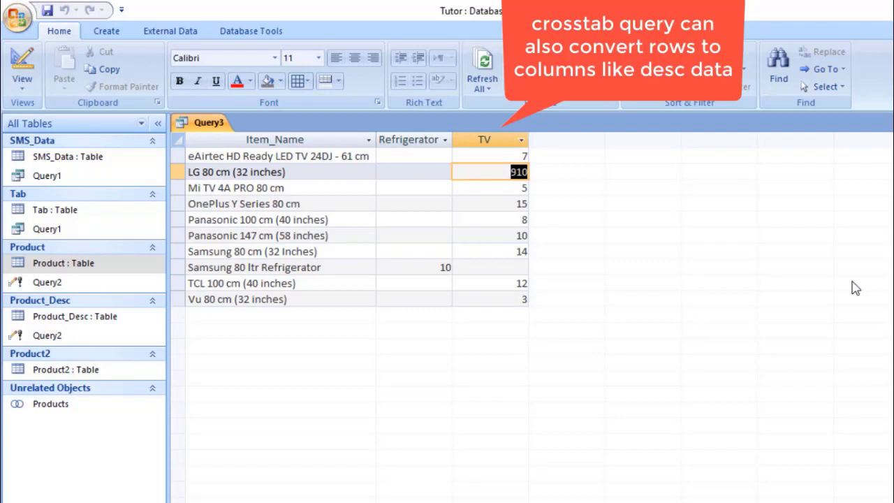
{"action": "key", "text": "Left"}
{"action": "key", "text": "Left"}
{"action": "key", "text": "Left"}
{"action": "key", "text": "Right"}
{"action": "key", "text": "Right"}
{"action": "key", "text": "Right"}
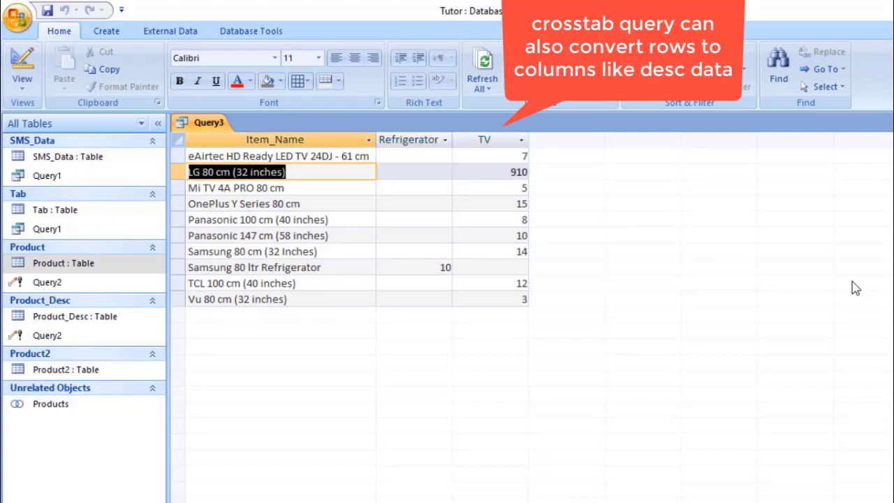
{"action": "key", "text": "Left"}
{"action": "key", "text": "Left"}
{"action": "key", "text": "Down"}
{"action": "key", "text": "Down"}
{"action": "key", "text": "Down"}
{"action": "key", "text": "Down"}
{"action": "key", "text": "Down"}
{"action": "key", "text": "Down"}
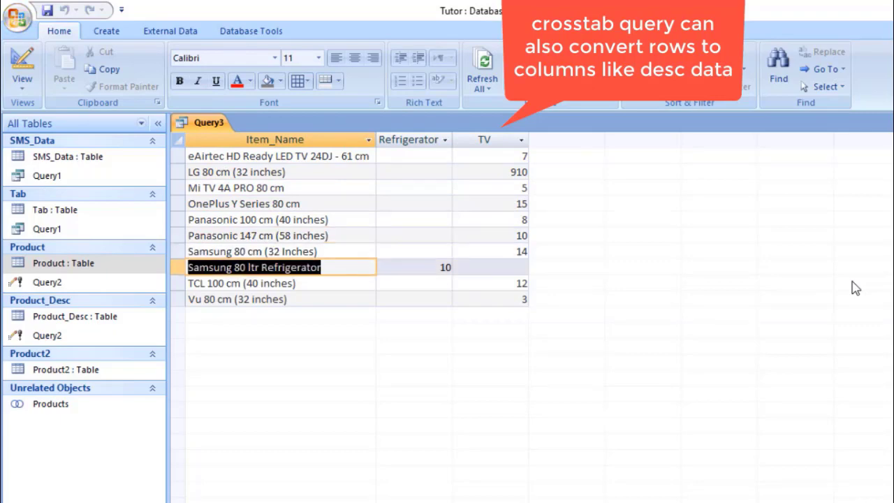
{"action": "key", "text": "Right"}
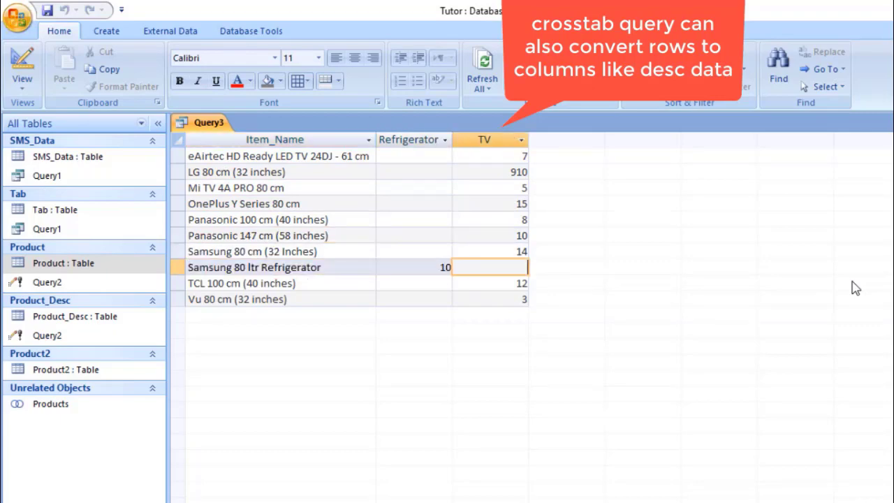
{"action": "key", "text": "Right"}
- Replace Item_Name with Price as the Row Heading, keeping Qty as Sum value and Desc as Column Heading, and run the query
{"action": "key", "text": "ctrl+comma"}
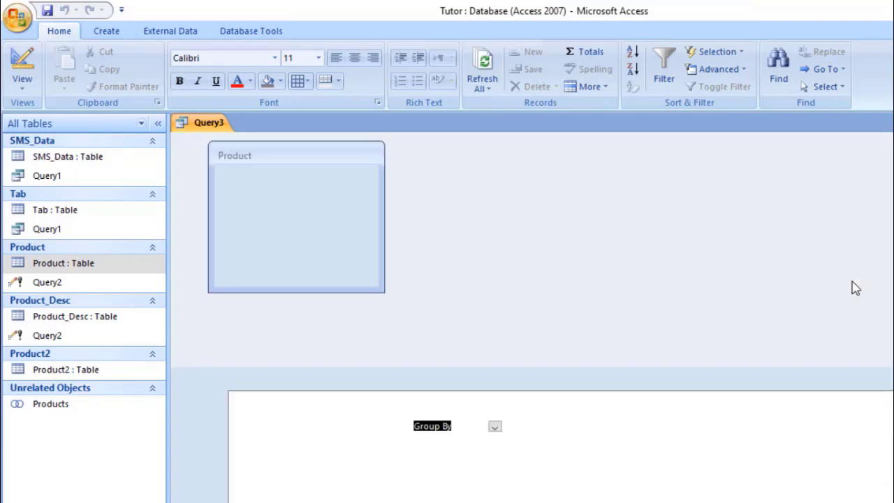
{"action": "left_click", "coordinate": [269, 391]}
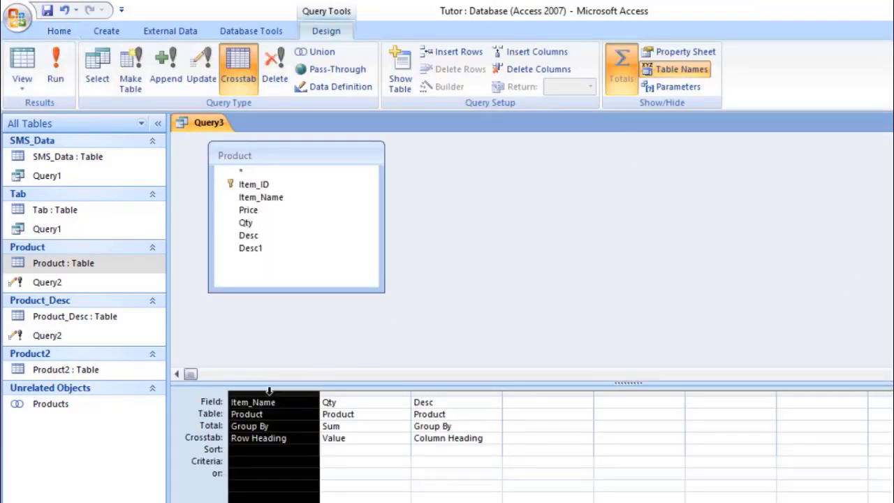
{"action": "key", "text": "Delete"}
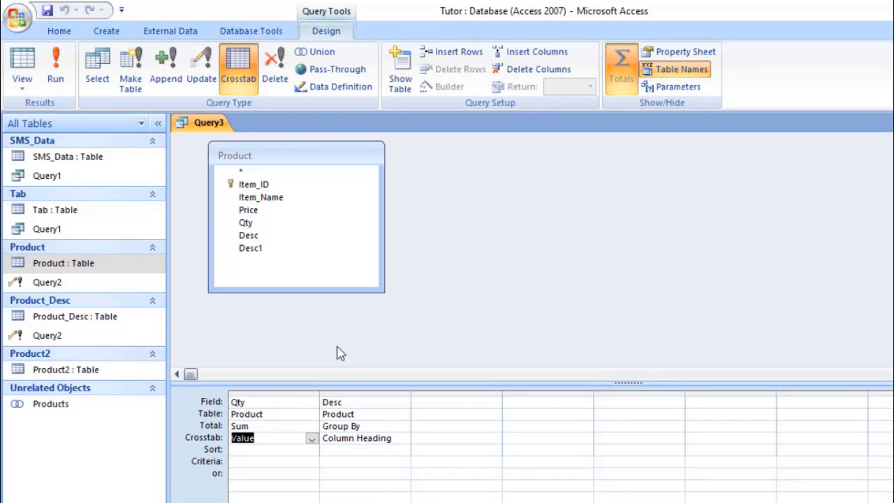
{"action": "left_click", "coordinate": [295, 392]}
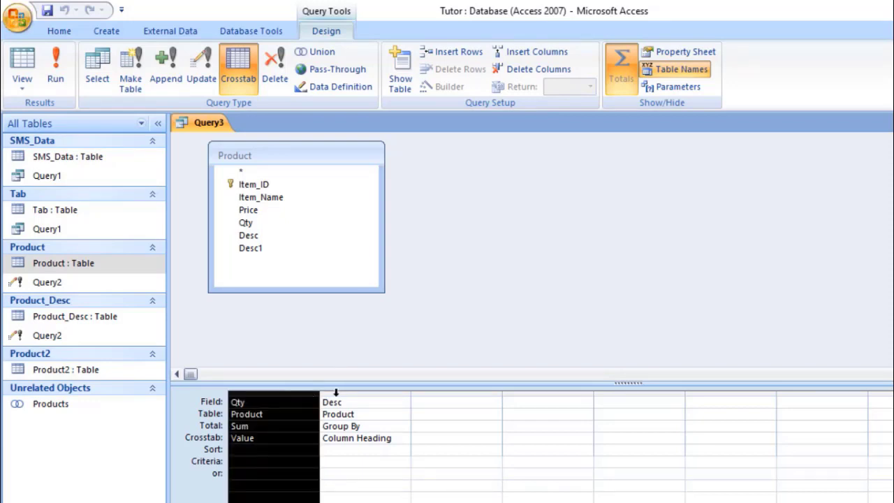
{"action": "left_click", "coordinate": [336, 391]}
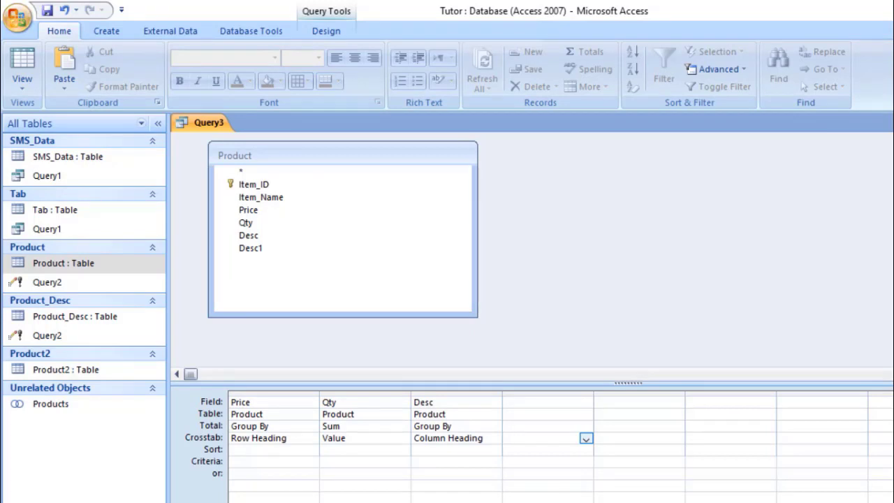
{"action": "left_click", "coordinate": [893, 502]}
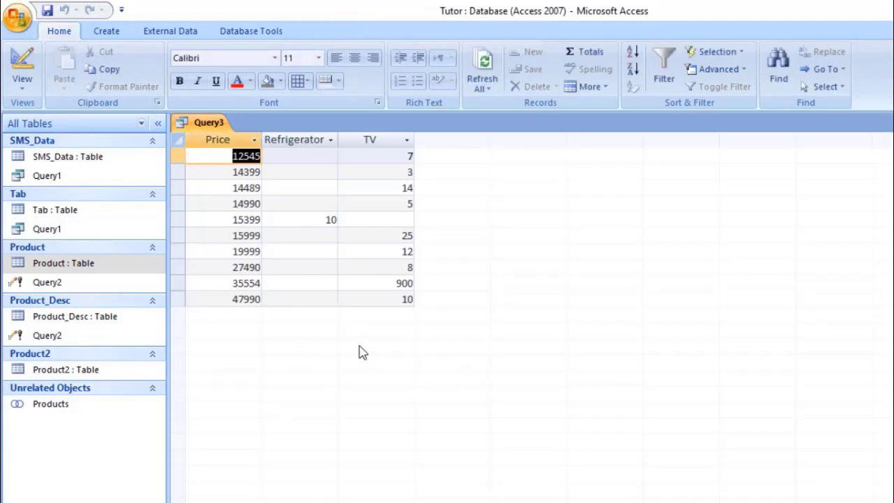
- Return to the query design and try Min as the Total of Qty before restoring Sum
{"action": "key", "text": "ctrl+period"}
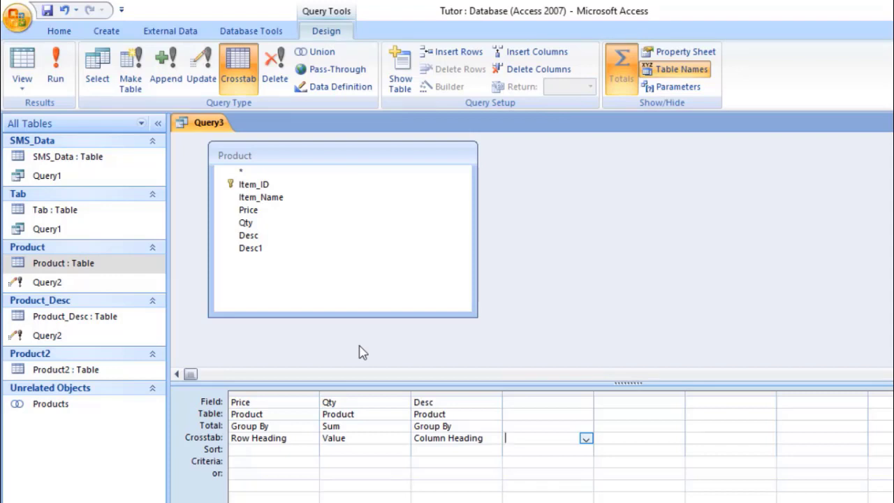
{"action": "left_click", "coordinate": [304, 436]}
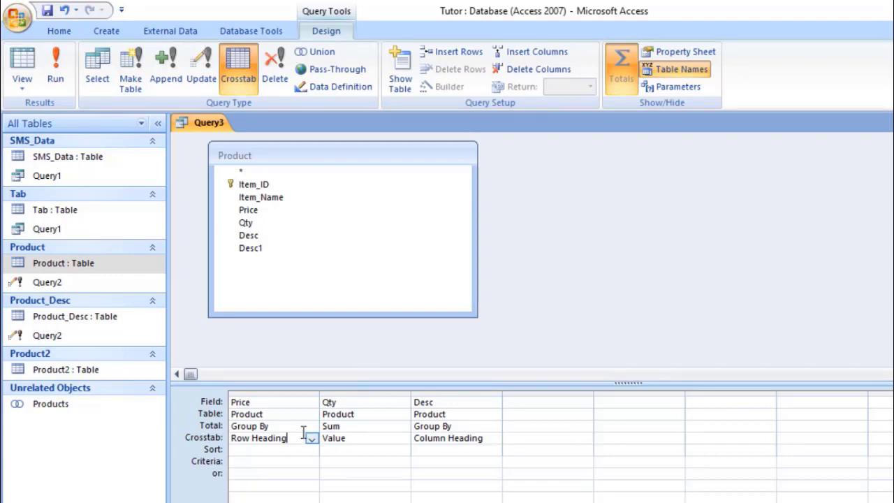
{"action": "left_click", "coordinate": [350, 426]}
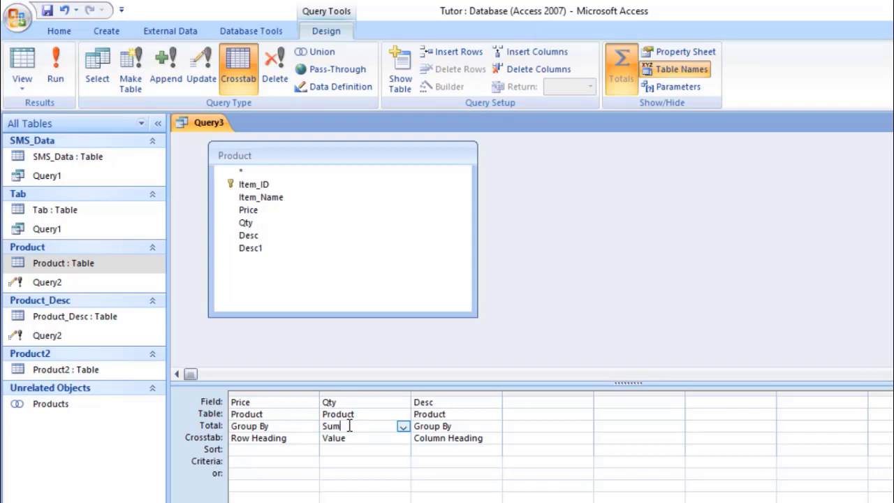
{"action": "key", "text": "alt+Down"}
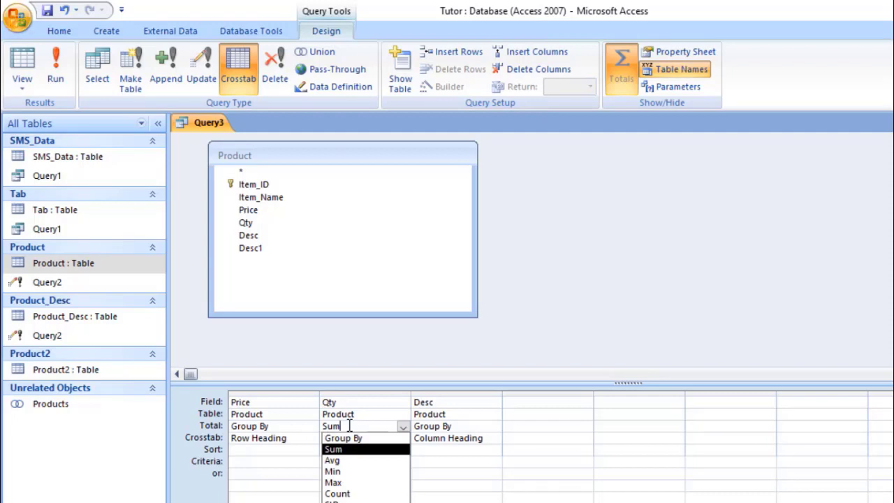
{"action": "key", "text": "Down"}
{"action": "key", "text": "Down"}
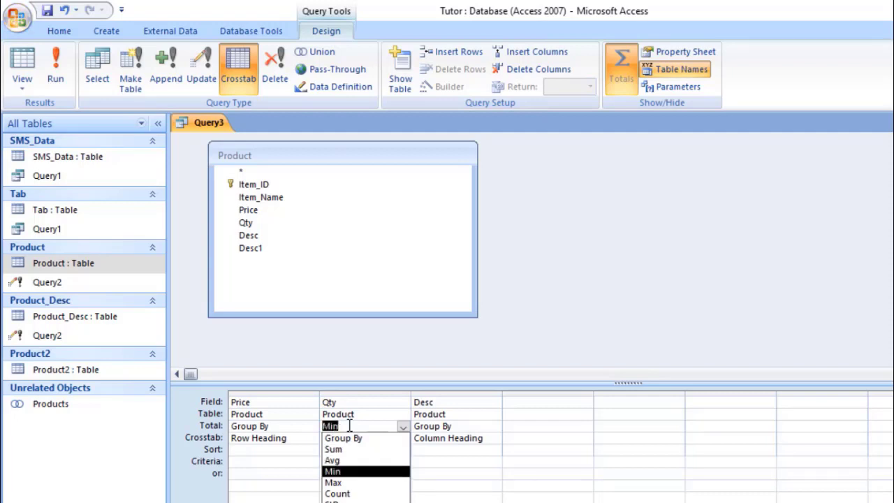
{"action": "key", "text": "Return"}
{"action": "key", "text": "alt+Down"}
{"action": "key", "text": "Up"}
{"action": "key", "text": "Up"}
{"action": "key", "text": "Tab"}
{"action": "key", "text": "shift+Tab"}
{"action": "key", "text": "shift+Tab"}
{"action": "key", "text": "Tab"}
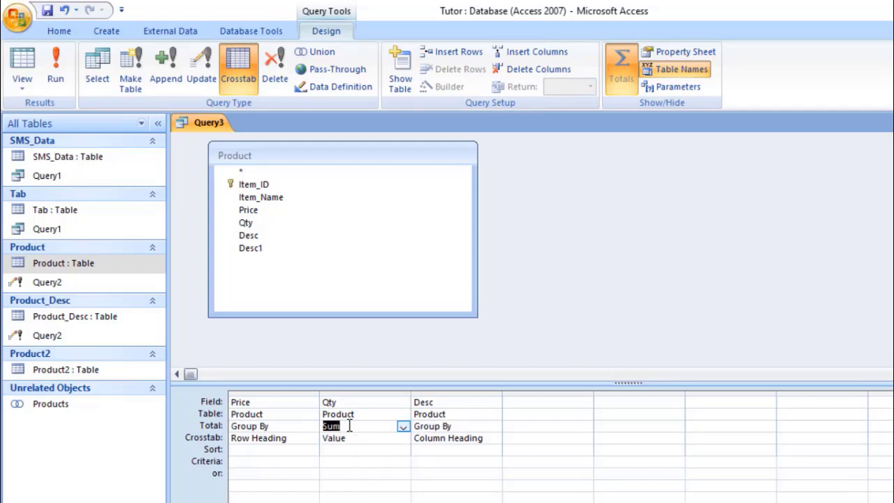
- Check the Total and Crosstab settings of Price, Qty and Desc in the design grid and rerun the query
{"action": "key", "text": "shift+Tab"}
{"action": "key", "text": "Down"}
{"action": "key", "text": "Up"}
{"action": "key", "text": "Down"}
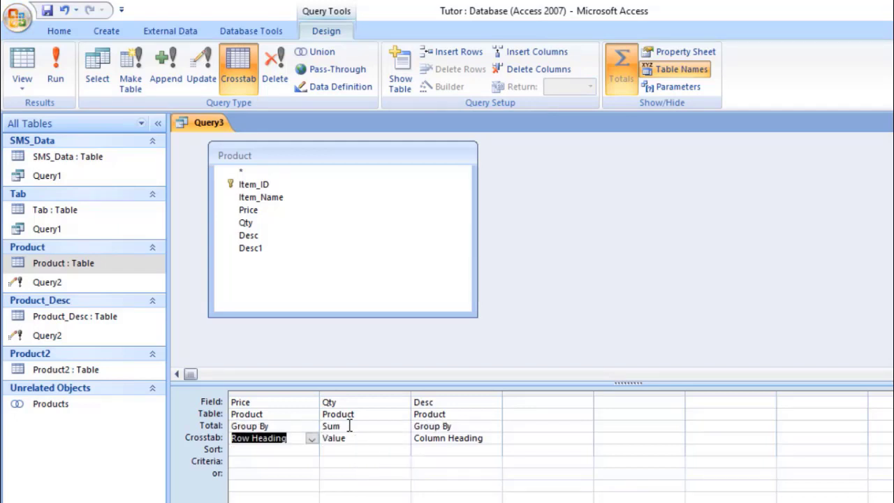
{"action": "key", "text": "Right"}
{"action": "key", "text": "Up"}
{"action": "key", "text": "Up"}
{"action": "key", "text": "Right"}
{"action": "key", "text": "Right"}
{"action": "key", "text": "Down"}
{"action": "key", "text": "alt+q"}
{"action": "key", "text": "r"}
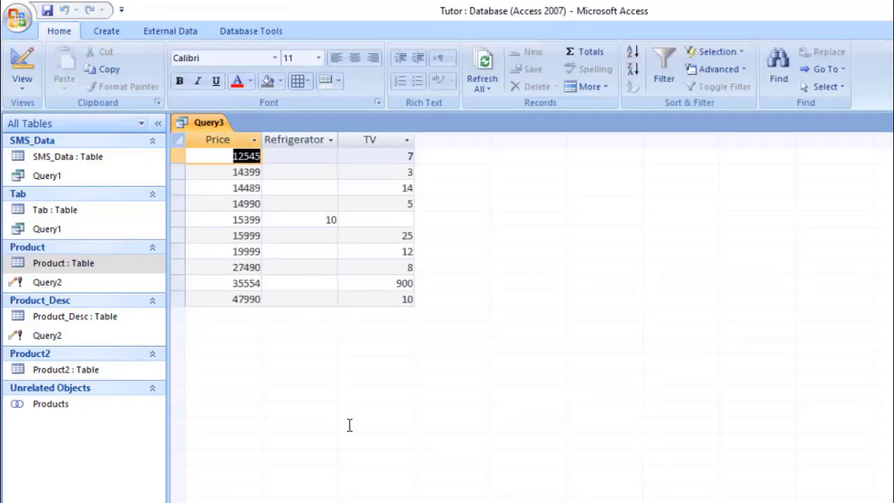
- Check the crosstab rows for prices 15399 and 35554, and the Price and Qty of ONE_004 in the Product table
{"action": "left_click_drag", "start_coordinate": [228, 221], "coordinate": [333, 222]}
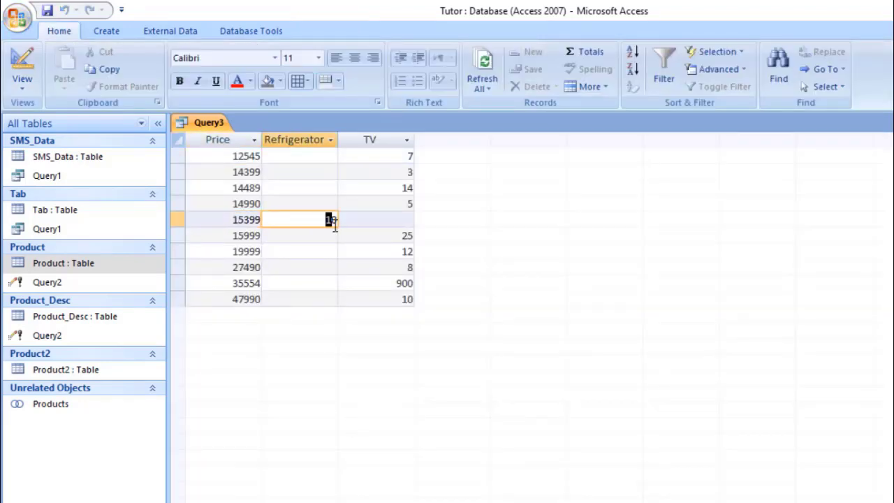
{"action": "left_click_drag", "start_coordinate": [232, 284], "coordinate": [267, 288]}
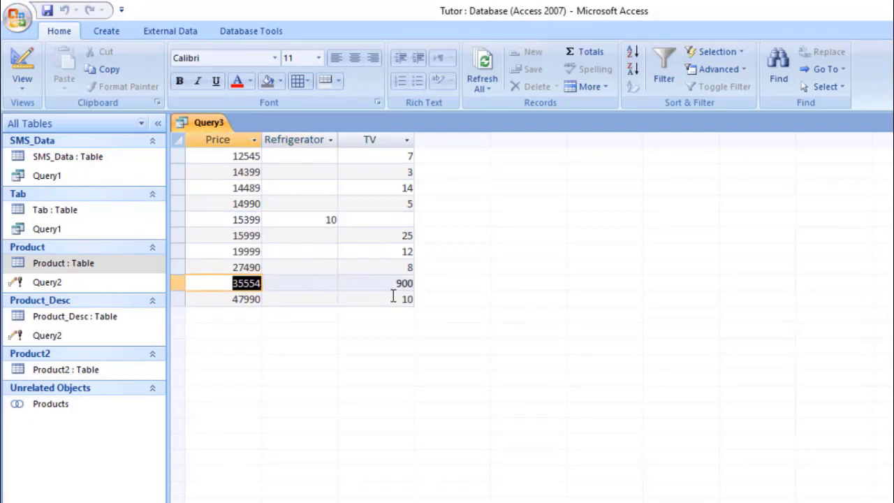
{"action": "left_click", "coordinate": [110, 325]}
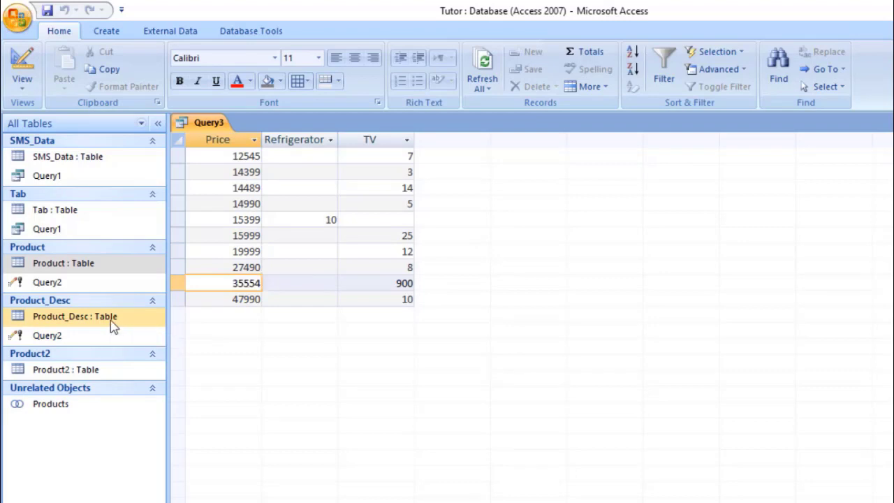
{"action": "double_click", "coordinate": [102, 269]}
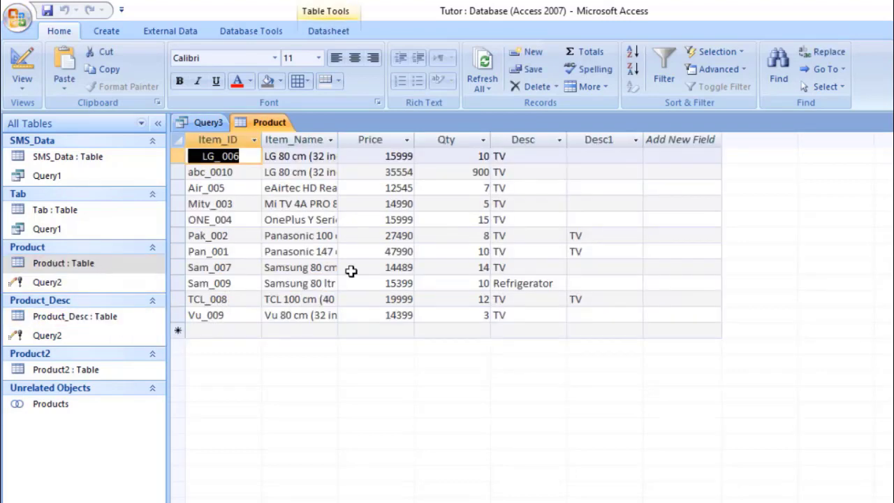
{"action": "left_click", "coordinate": [381, 219]}
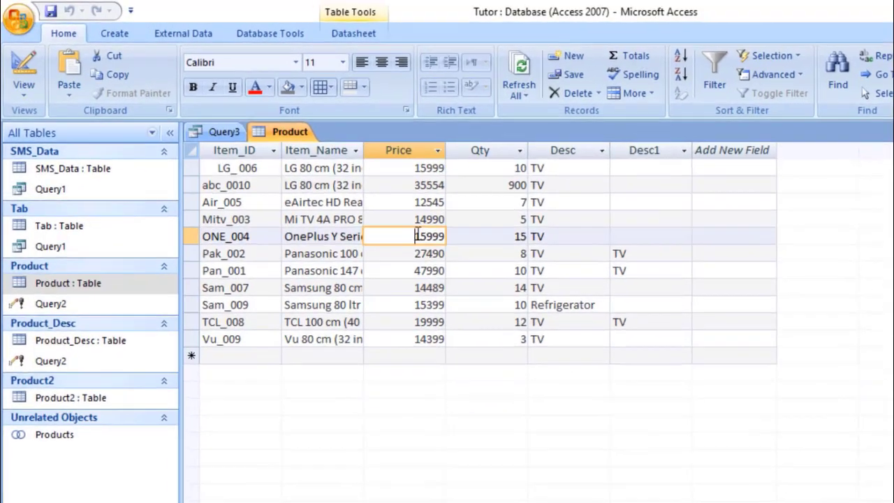
{"action": "left_click_drag", "start_coordinate": [382, 219], "coordinate": [416, 218]}
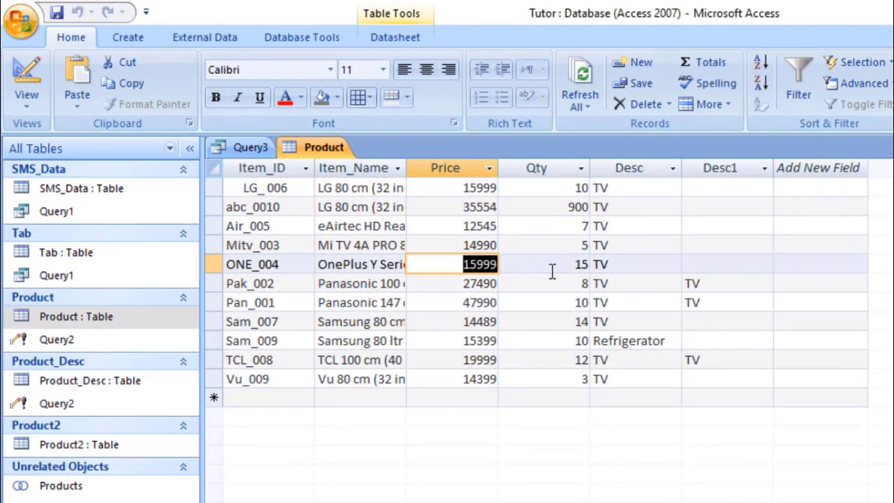
{"action": "left_click", "coordinate": [579, 264]}
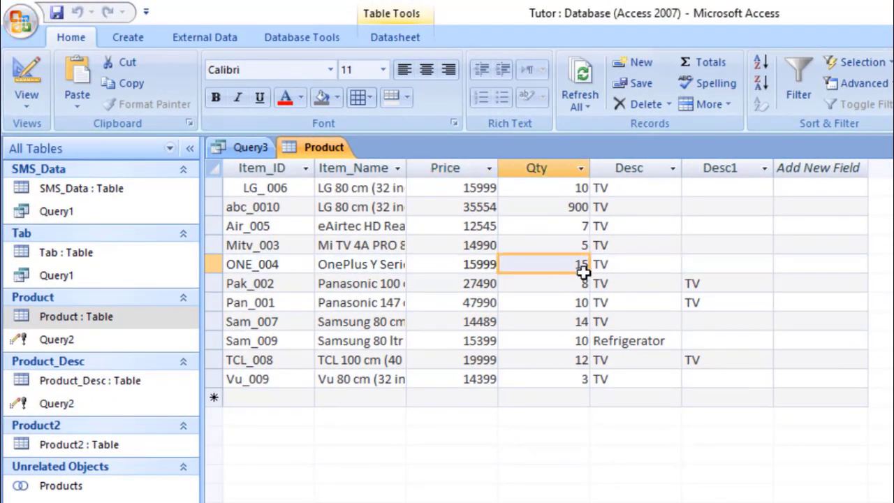
- Compare the TV quantity for price 15999 in Query3 with the quantities of ONE_004 and LG_006 in the Product table
{"action": "left_click", "coordinate": [253, 149]}
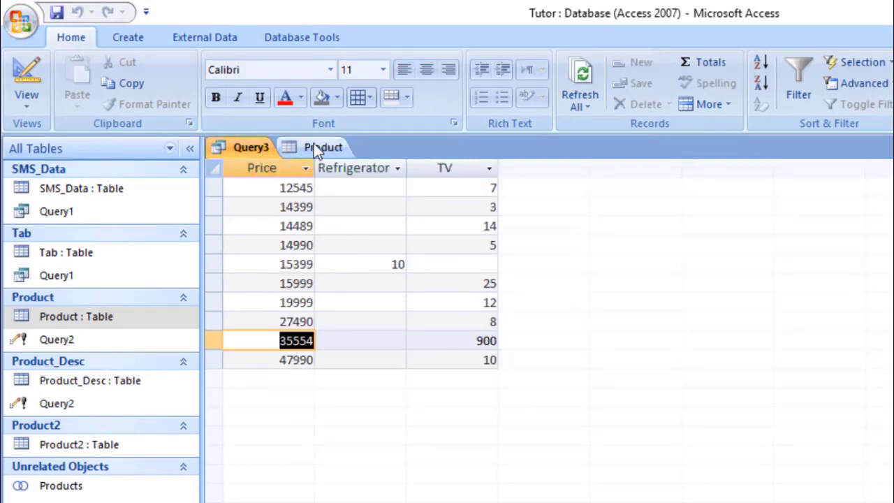
{"action": "left_click", "coordinate": [316, 147]}
{"action": "left_click", "coordinate": [250, 148]}
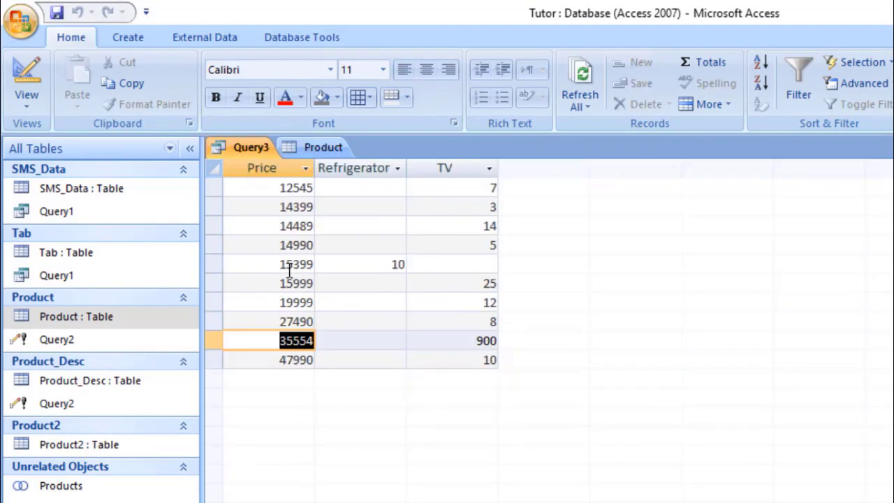
{"action": "left_click_drag", "start_coordinate": [280, 283], "coordinate": [314, 283]}
{"action": "left_click", "coordinate": [474, 284]}
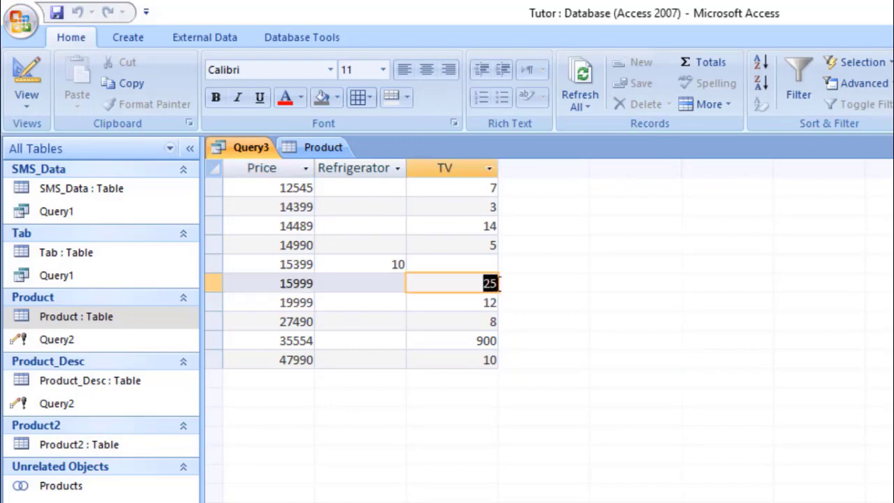
{"action": "left_click", "coordinate": [304, 150]}
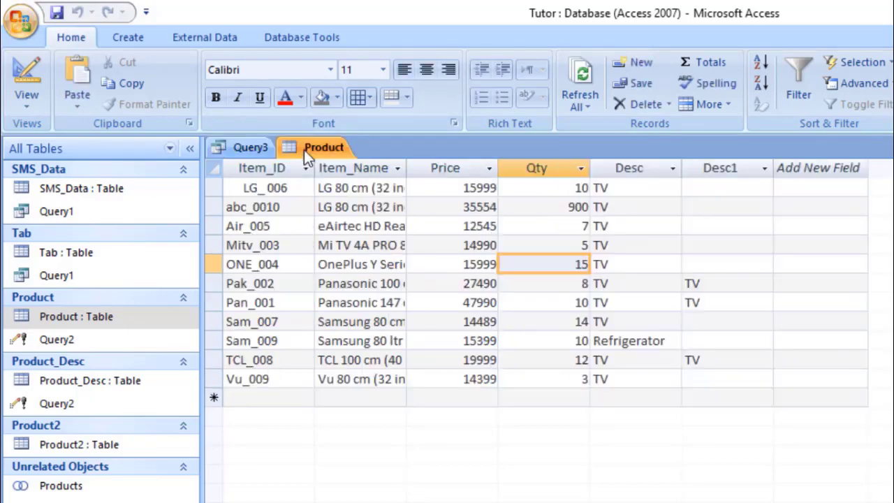
{"action": "left_click", "coordinate": [577, 264]}
{"action": "left_click", "coordinate": [550, 186]}
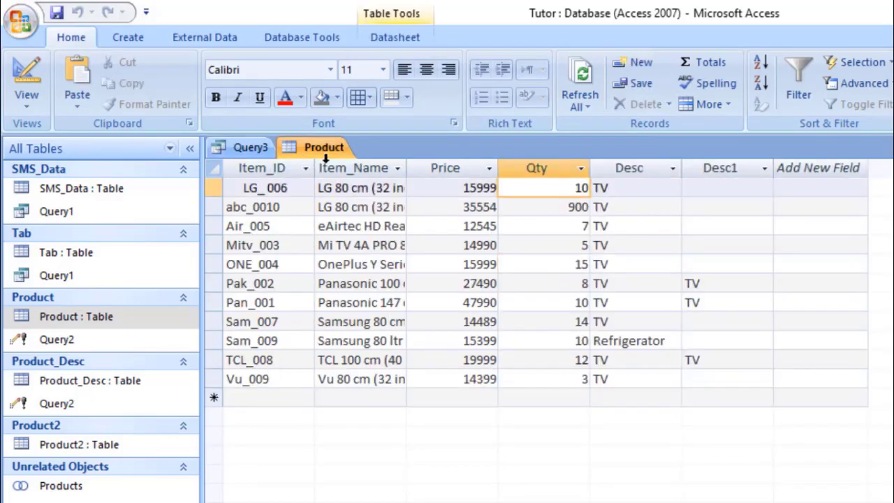
- Close Query3 without saving along with the Product table, and select the saved Products union query
{"action": "left_click", "coordinate": [259, 150]}
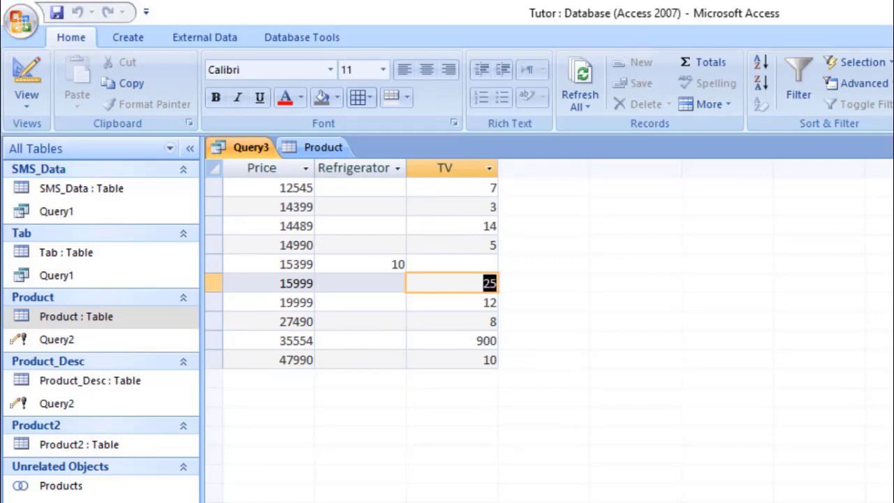
{"action": "left_click", "coordinate": [57, 339]}
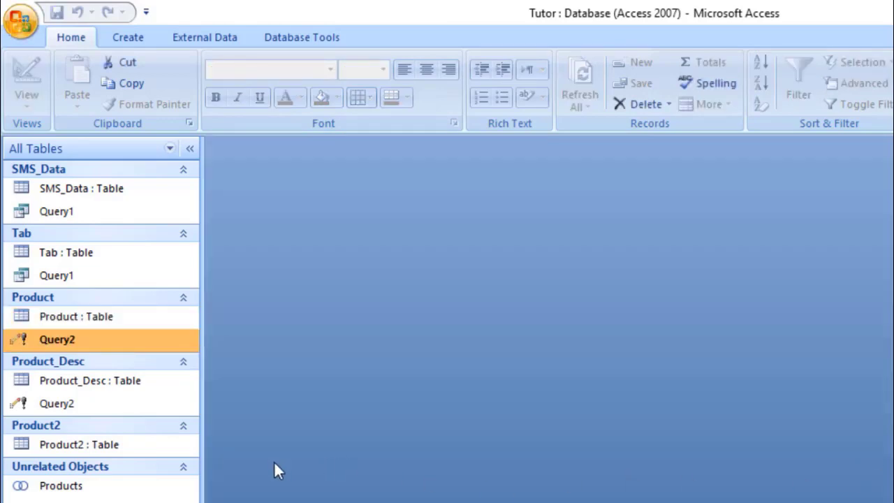
{"action": "left_click", "coordinate": [112, 487]}
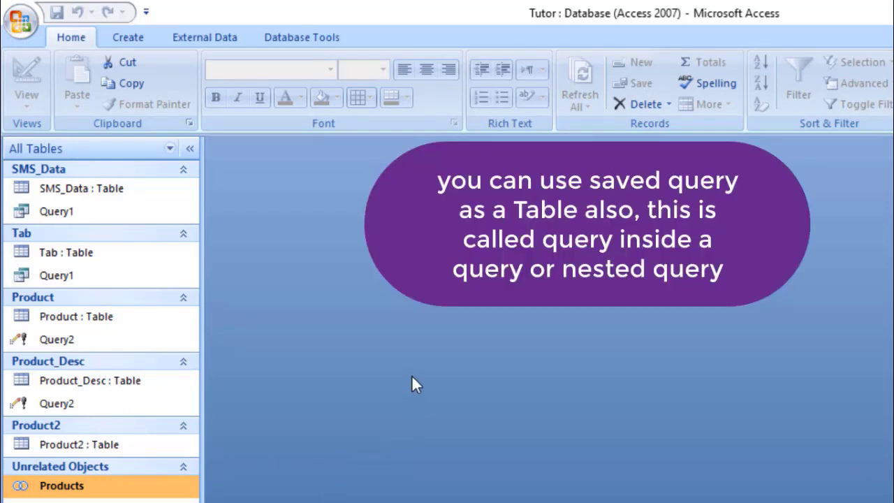
- Create a new query design that uses the saved Products union query as its source
{"action": "key", "text": "alt+c"}
{"action": "key", "text": "q"}
{"action": "key", "text": "d"}
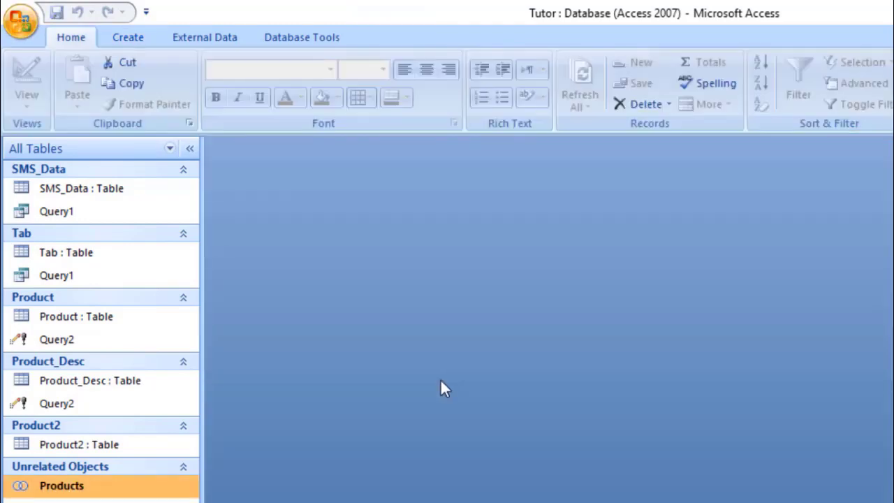
{"action": "left_click", "coordinate": [129, 38]}
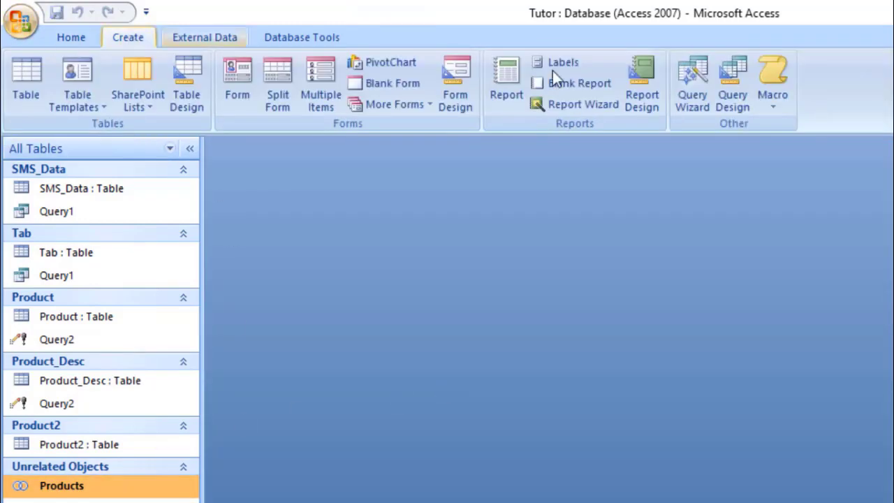
{"action": "left_click", "coordinate": [726, 99]}
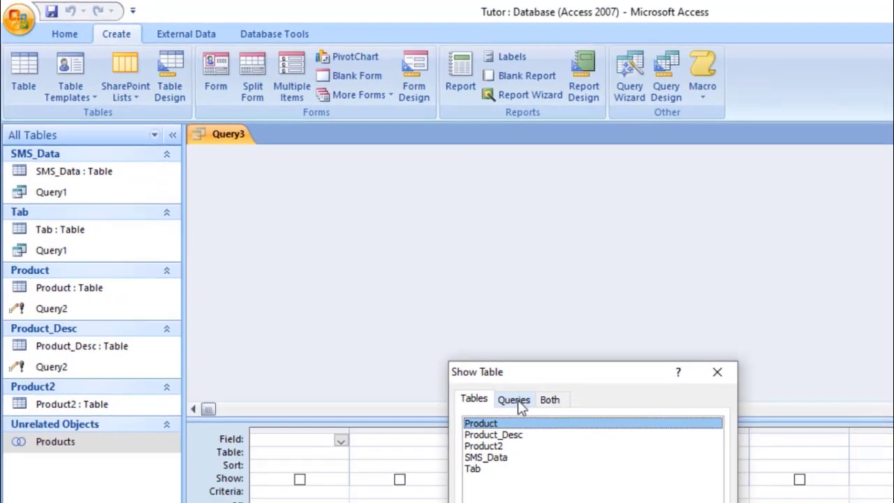
{"action": "left_click", "coordinate": [569, 440]}
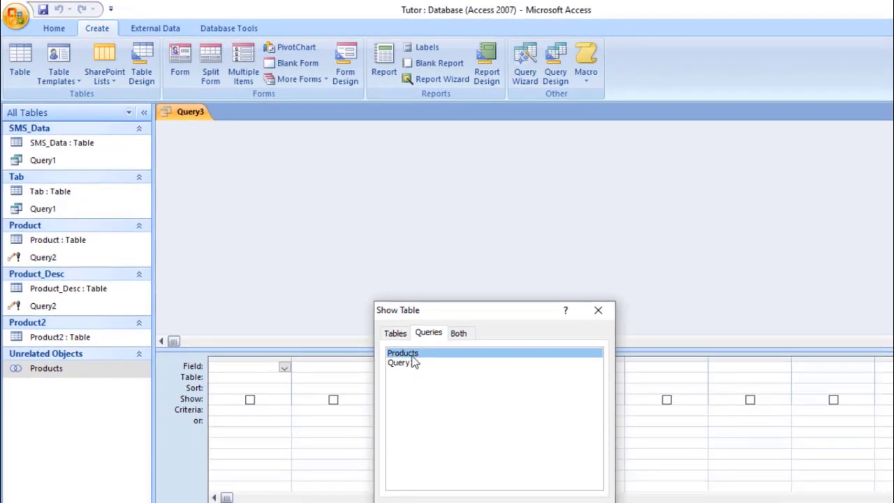
{"action": "double_click", "coordinate": [412, 356]}
{"action": "left_click", "coordinate": [576, 502]}
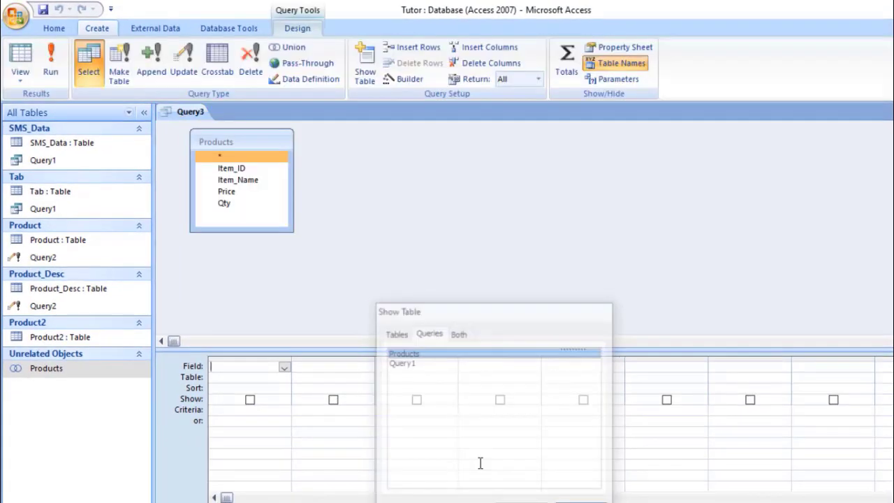
- Add Item_ID and Qty from Products to the design grid and place Qty before Item_ID
{"action": "double_click", "coordinate": [231, 168]}
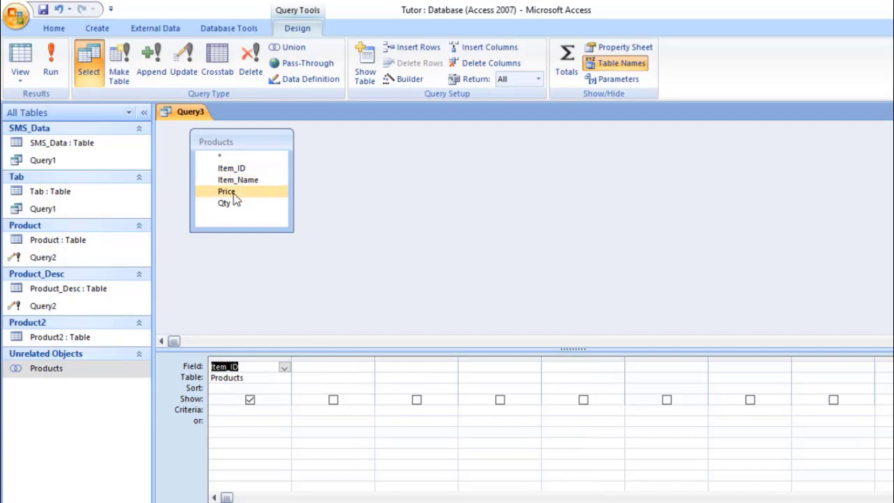
{"action": "double_click", "coordinate": [232, 204]}
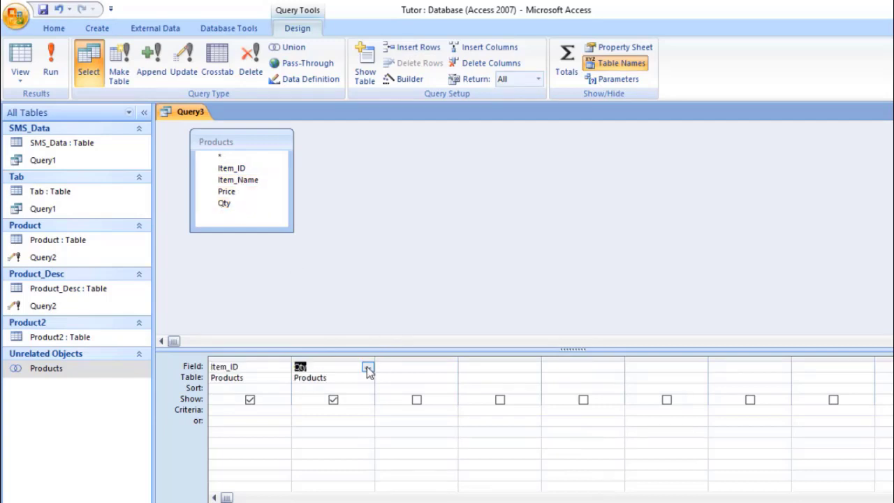
{"action": "left_click", "coordinate": [353, 357]}
{"action": "left_click_drag", "start_coordinate": [353, 357], "coordinate": [283, 365]}
{"action": "left_click", "coordinate": [304, 405]}
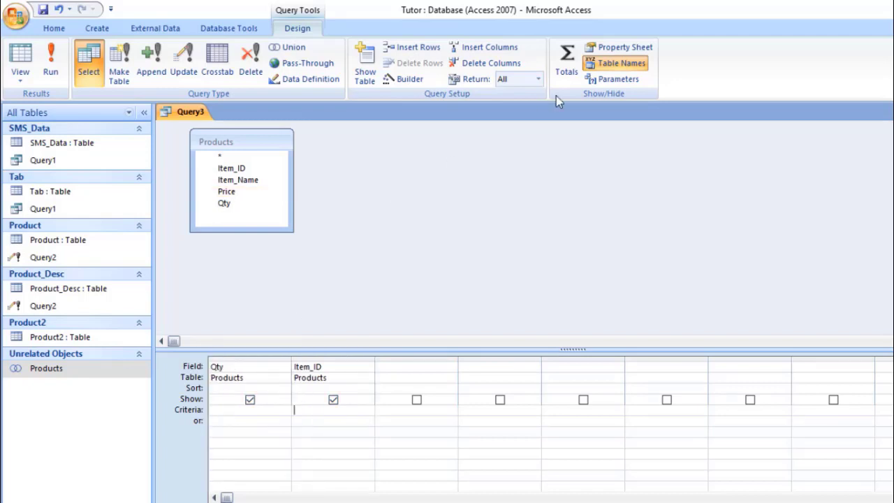
- Turn on Totals, set Item_ID to Count, and run the query to check the item count for Qty 10
{"action": "left_click", "coordinate": [566, 61]}
{"action": "left_click_drag", "start_coordinate": [338, 389], "coordinate": [277, 380]}
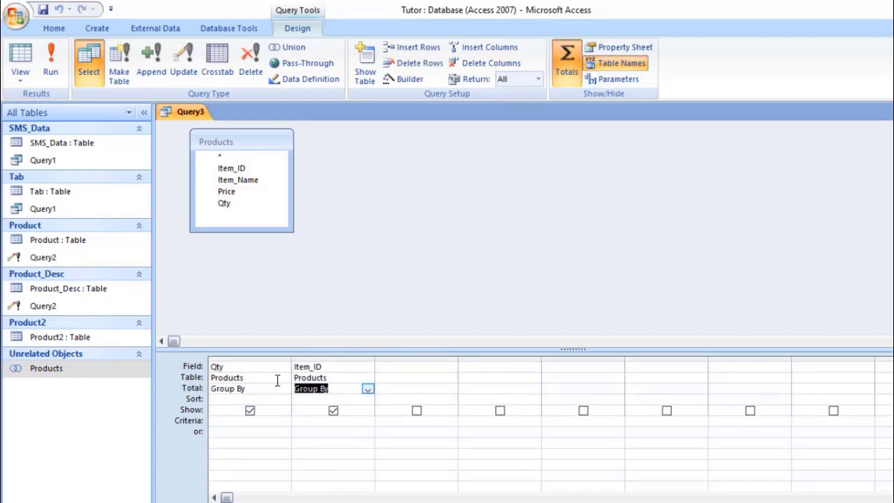
{"action": "type", "text": "c"}
{"action": "key", "text": "F5"}
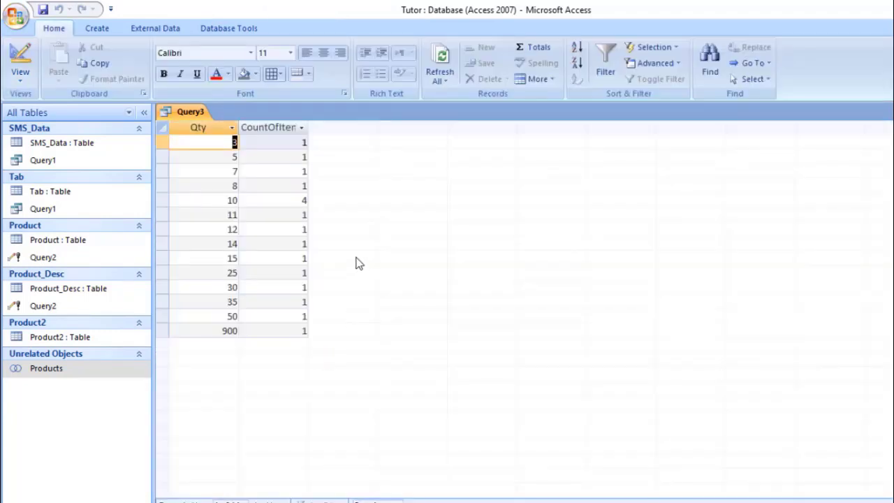
{"action": "left_click", "coordinate": [228, 200]}
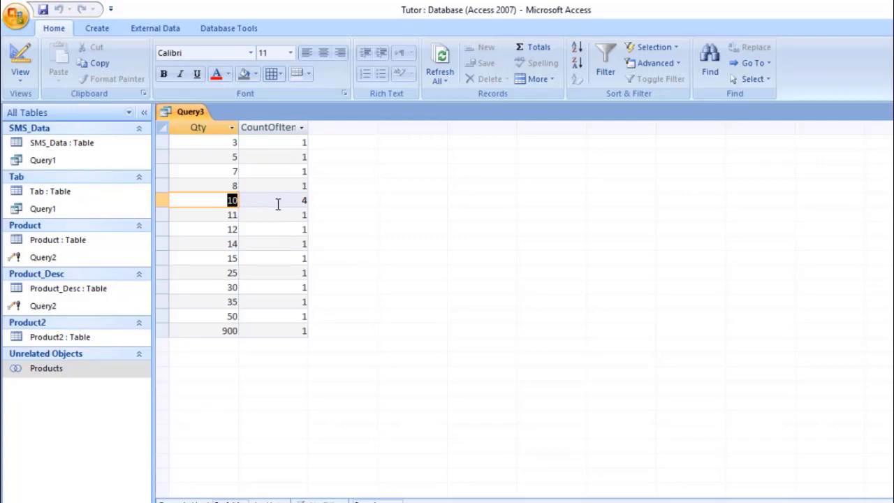
{"action": "left_click", "coordinate": [308, 201]}
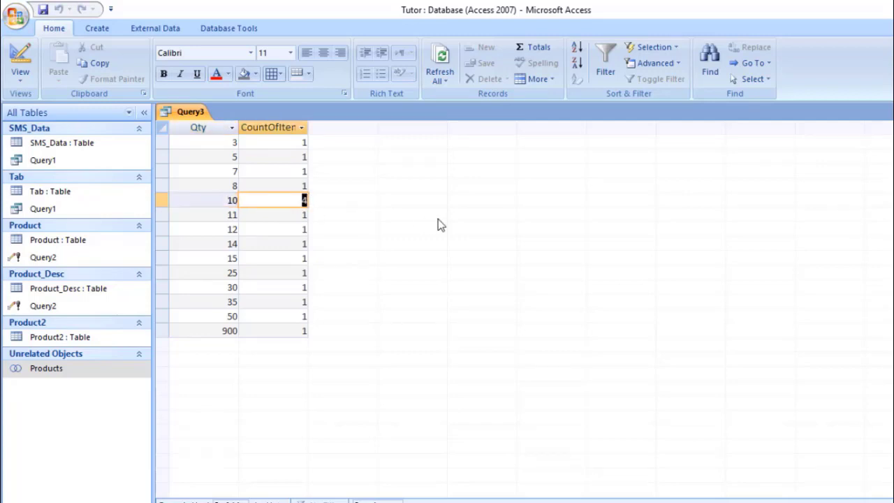
- In the query design, clear the Where total of Item_ID and set the Qty criterion to 10
{"action": "key", "text": "ctrl+comma"}
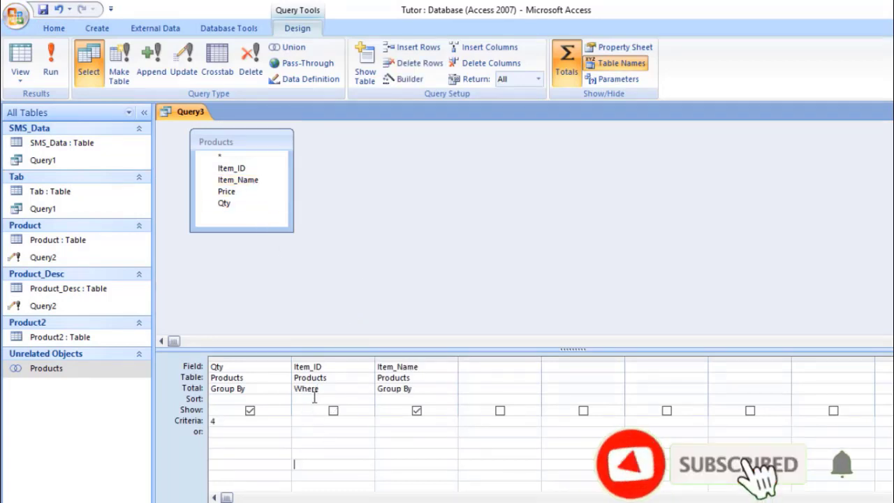
{"action": "double_click", "coordinate": [307, 389]}
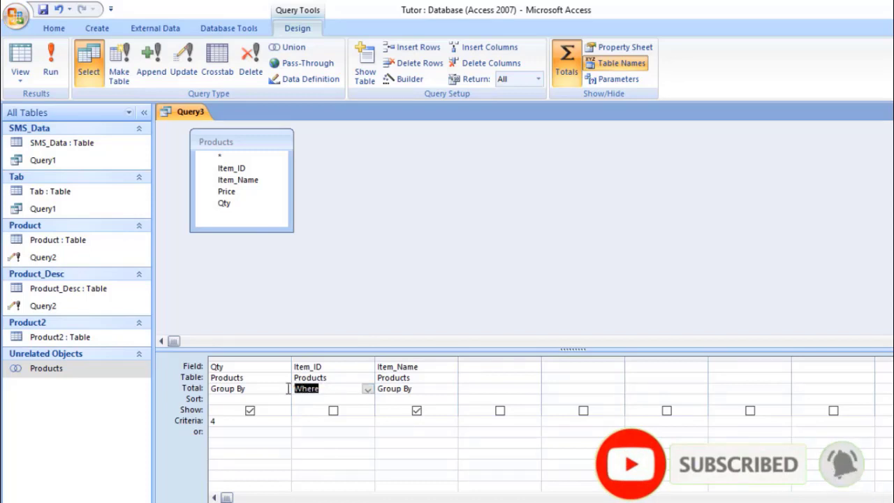
{"action": "key", "text": "Delete"}
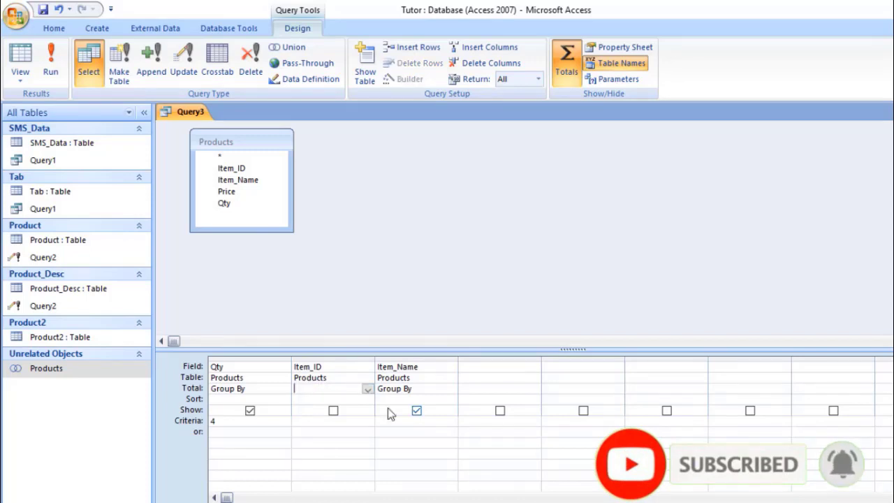
{"action": "key", "text": "Down"}
{"action": "key", "text": "Up"}
{"action": "key", "text": "Left"}
{"action": "key", "text": "Down"}
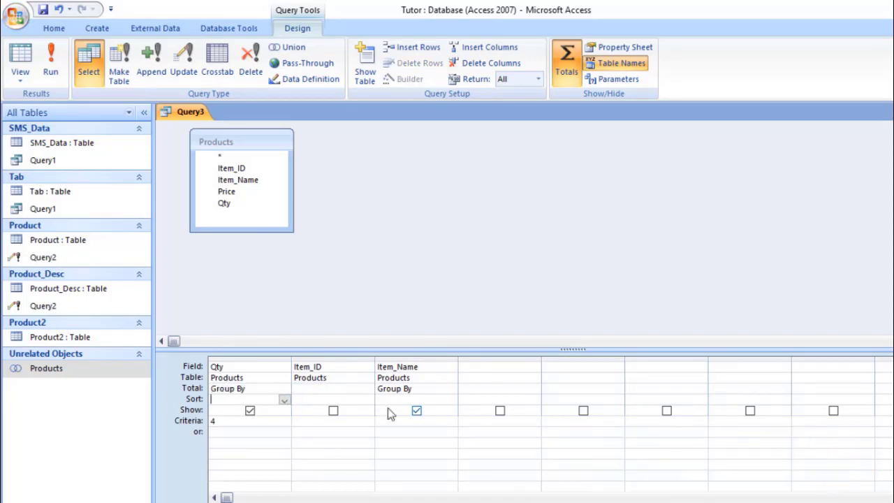
{"action": "key", "text": "Down"}
{"action": "key", "text": "Down"}
{"action": "type", "text": "10"}
- Set the Item_ID total to Sum and run the query
{"action": "key", "text": "Right"}
{"action": "key", "text": "Up"}
{"action": "key", "text": "Up"}
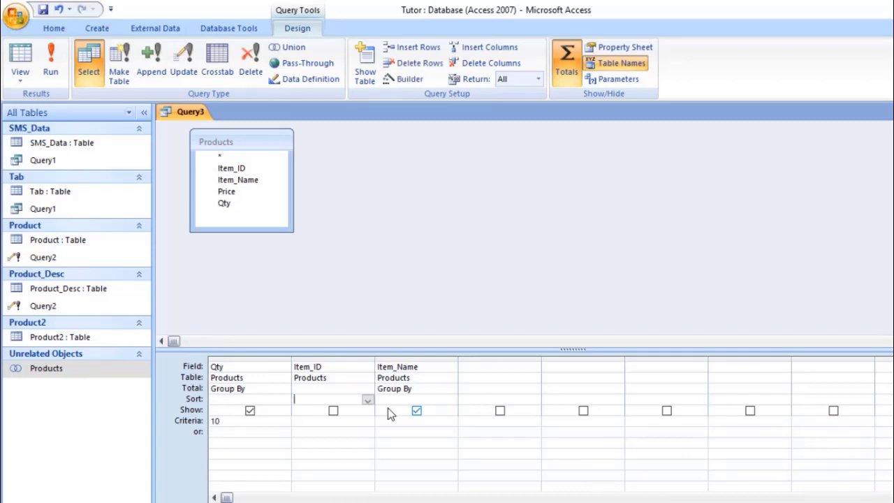
{"action": "key", "text": "Up"}
{"action": "key", "text": "alt+Down"}
{"action": "key", "text": "Down"}
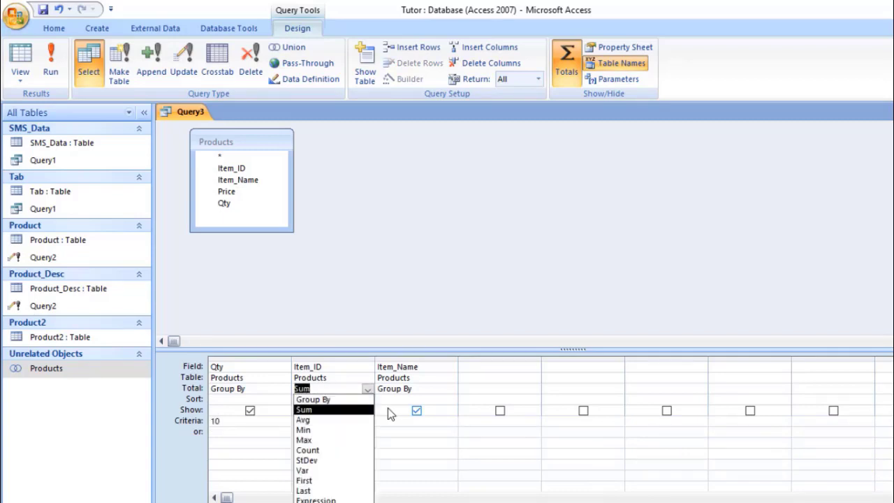
{"action": "key", "text": "Return"}
{"action": "key", "text": "Down"}
{"action": "key", "text": "F5"}
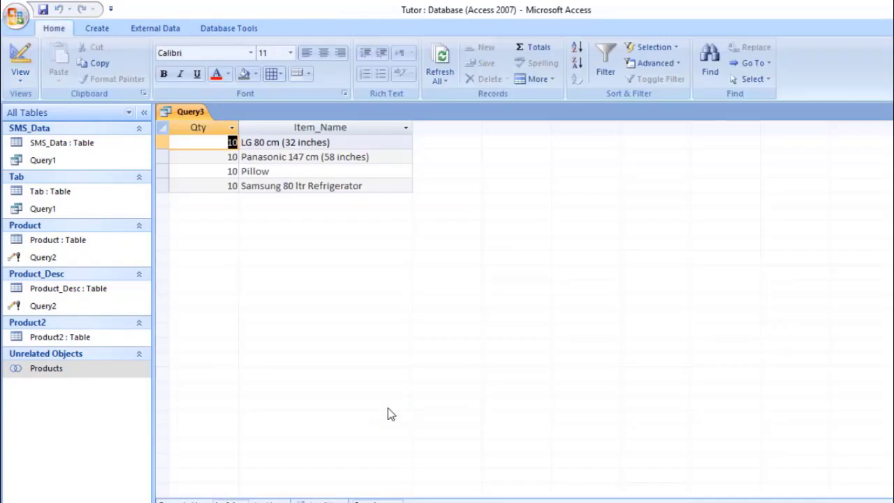
- Examine the Qty and Item_Name values of the rows returned by Query3
{"action": "key", "text": "Down"}
{"action": "key", "text": "Down"}
{"action": "key", "text": "Up"}
{"action": "key", "text": "Up"}
{"action": "key", "text": "Down"}
{"action": "key", "text": "Down"}
{"action": "key", "text": "Down"}
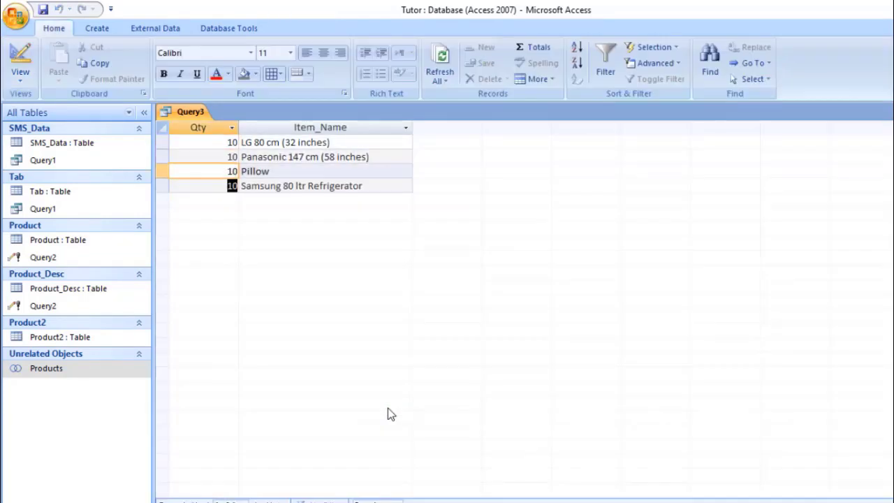
{"action": "key", "text": "Up"}
{"action": "key", "text": "Up"}
{"action": "key", "text": "Up"}
{"action": "key", "text": "Down"}
{"action": "key", "text": "Up"}
{"action": "key", "text": "Right"}
{"action": "key", "text": "Down"}
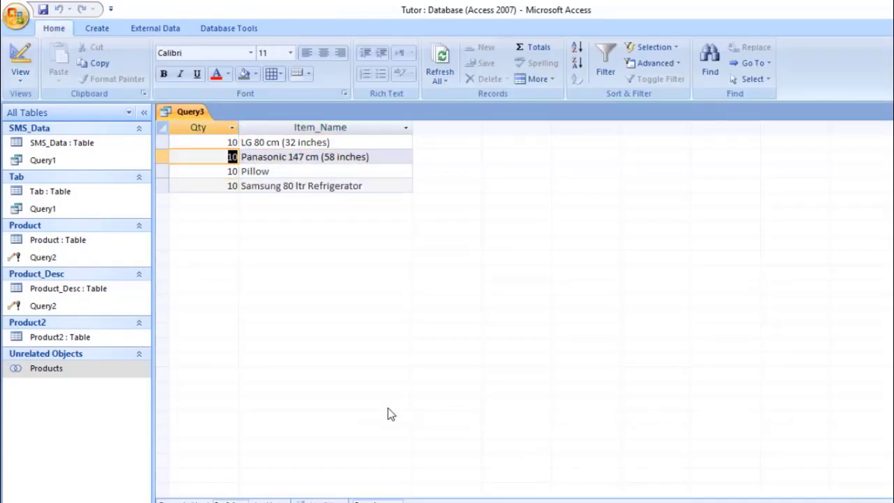
{"action": "key", "text": "Down"}
{"action": "key", "text": "Down"}
{"action": "key", "text": "Up"}
{"action": "key", "text": "Up"}
{"action": "key", "text": "Up"}
{"action": "key", "text": "Left"}
{"action": "key", "text": "Down"}
{"action": "key", "text": "Down"}
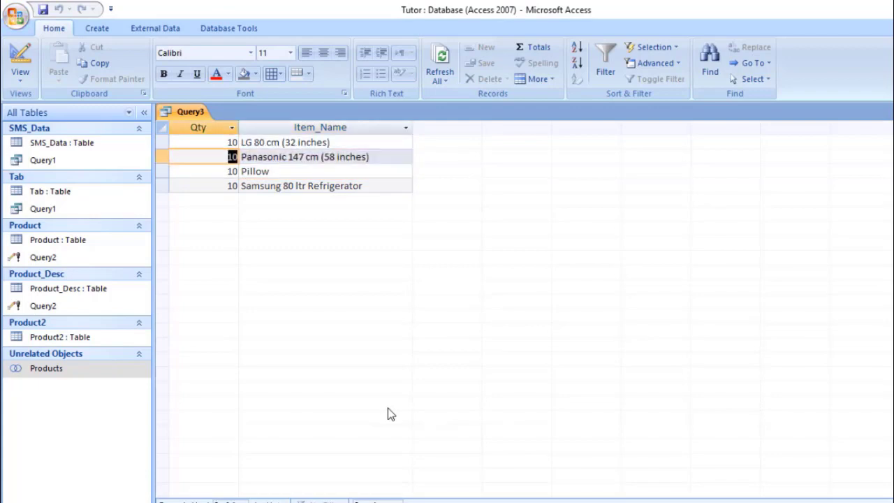
{"action": "key", "text": "Up"}
{"action": "key", "text": "Up"}
- Close Query3 and switch to the Access window with the Database1 database
{"action": "key", "text": "ctrl+comma"}
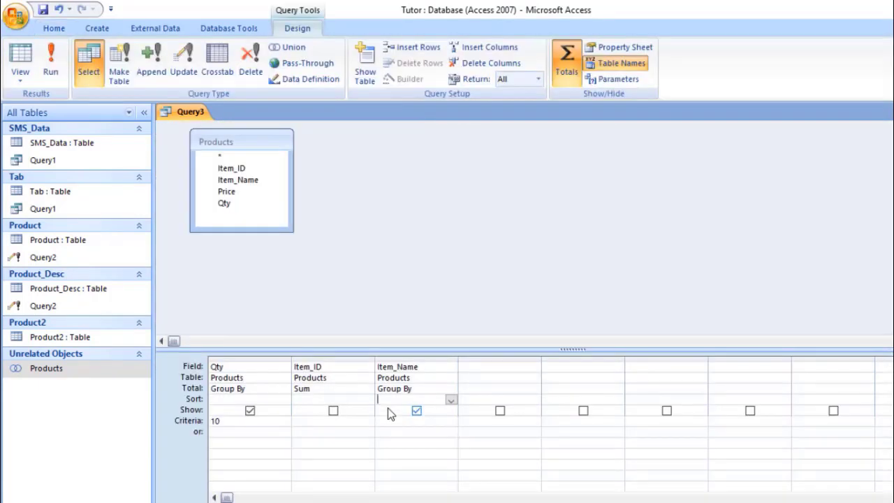
{"action": "key", "text": "ctrl+w"}
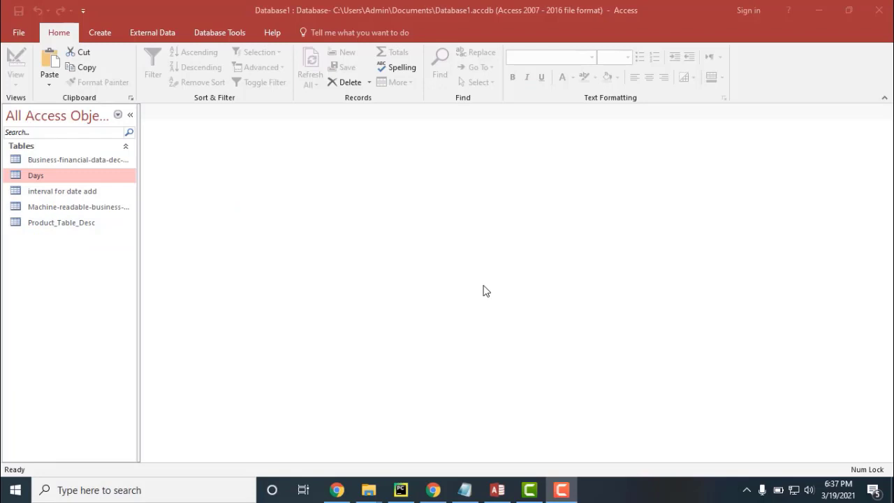
{"action": "key", "text": "alt+Tab"}
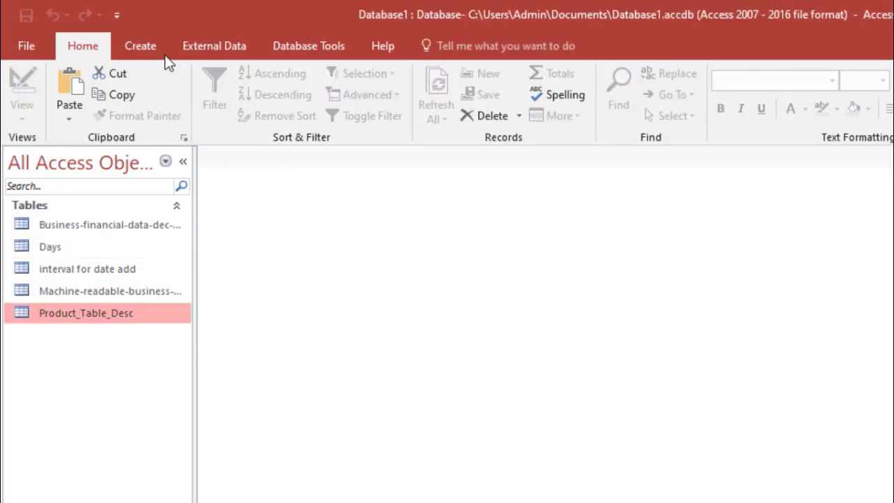
- Create a new query design in Database1 based on the Product_Table_Desc table
{"action": "left_click", "coordinate": [140, 46]}
{"action": "left_click", "coordinate": [272, 101]}
{"action": "double_click", "coordinate": [521, 312]}
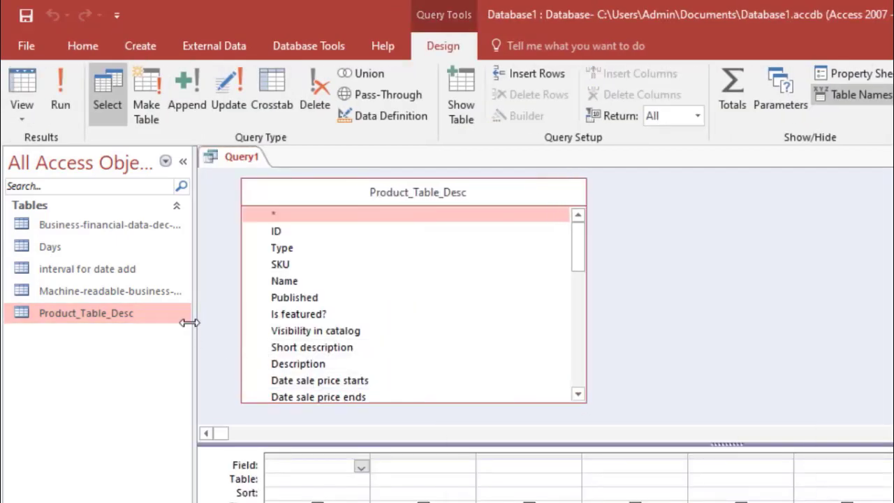
- Open the Product_Table_Desc table and check the values in its Is featured? column
{"action": "double_click", "coordinate": [137, 312]}
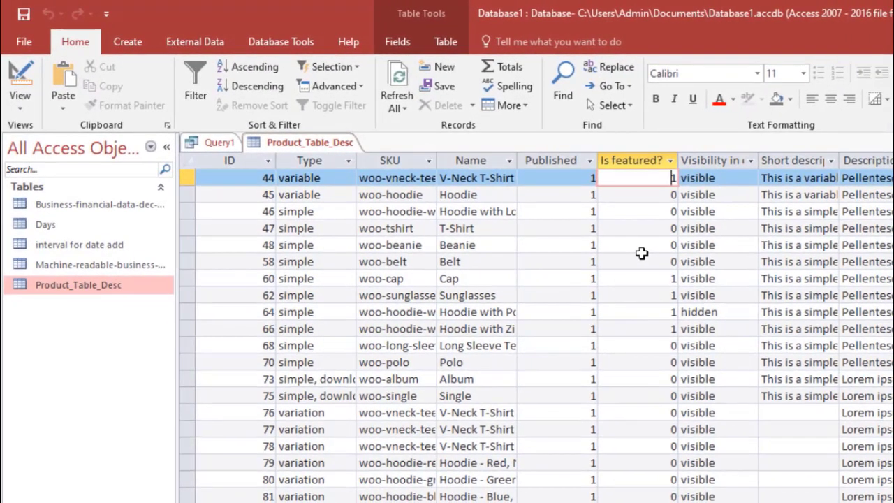
{"action": "left_click", "coordinate": [694, 224]}
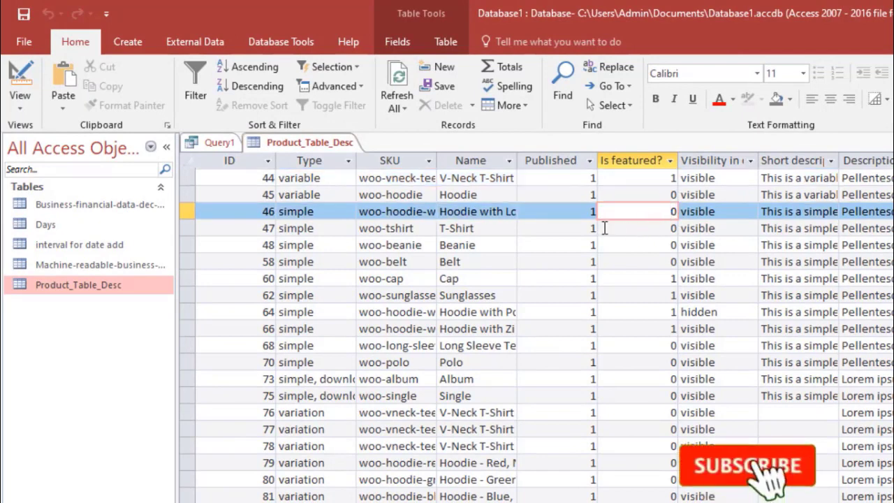
{"action": "double_click", "coordinate": [642, 181]}
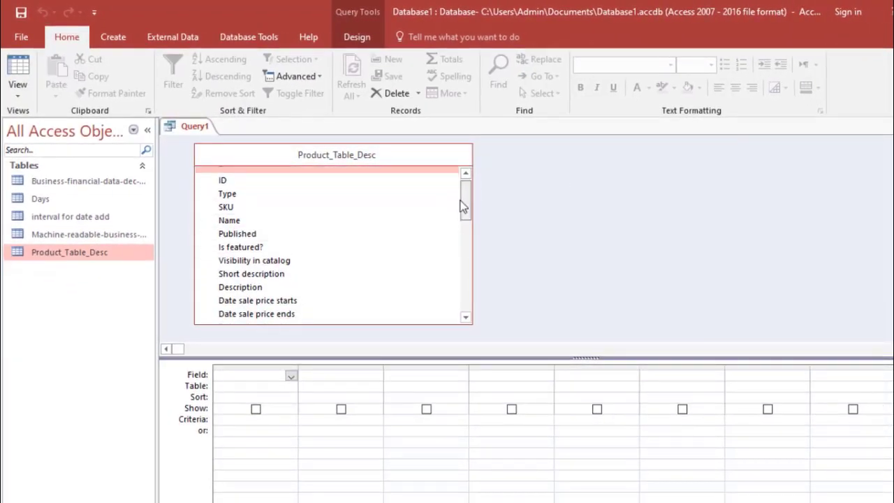
- Build the query from the expression IIf([Is featured?]=1,"True","False") and the Is featured? field, and run it
{"action": "double_click", "coordinate": [371, 248]}
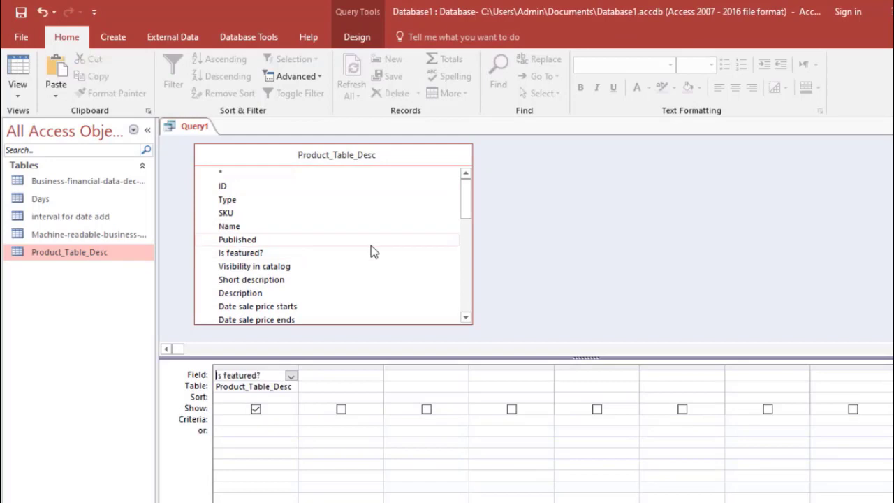
{"action": "type", "text": "iif("}
{"action": "type", "text": ",\"True\",\"Fal"}
{"action": "left_click", "coordinate": [502, 317]}
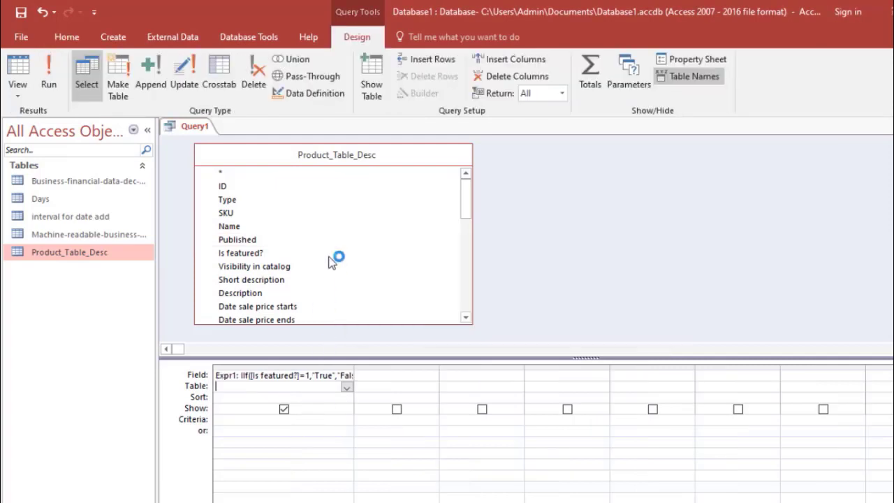
{"action": "double_click", "coordinate": [255, 256]}
{"action": "key", "text": "F5"}
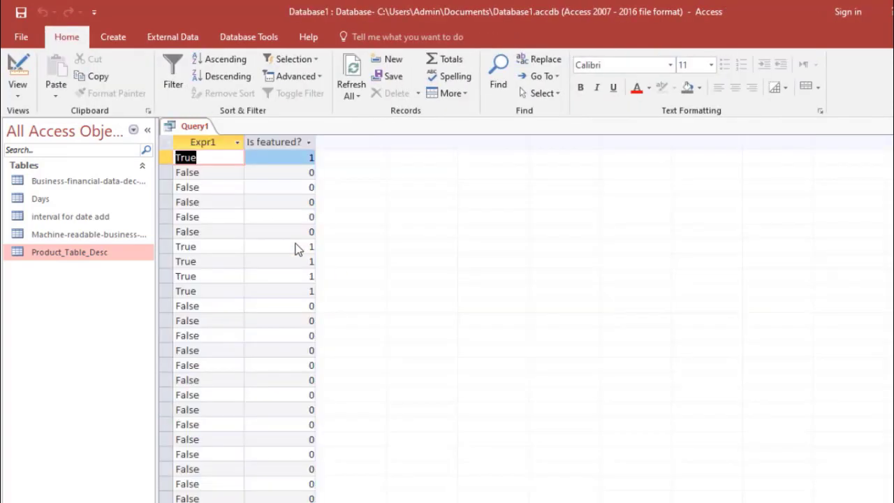
- Compare the Expr1 values with the Is featured? values row by row in the Query1 results
{"action": "key", "text": "Tab"}
{"action": "key", "text": "Down"}
{"action": "key", "text": "Down"}
{"action": "key", "text": "Down"}
{"action": "key", "text": "Down"}
{"action": "key", "text": "Down"}
{"action": "key", "text": "Down"}
{"action": "key", "text": "Down"}
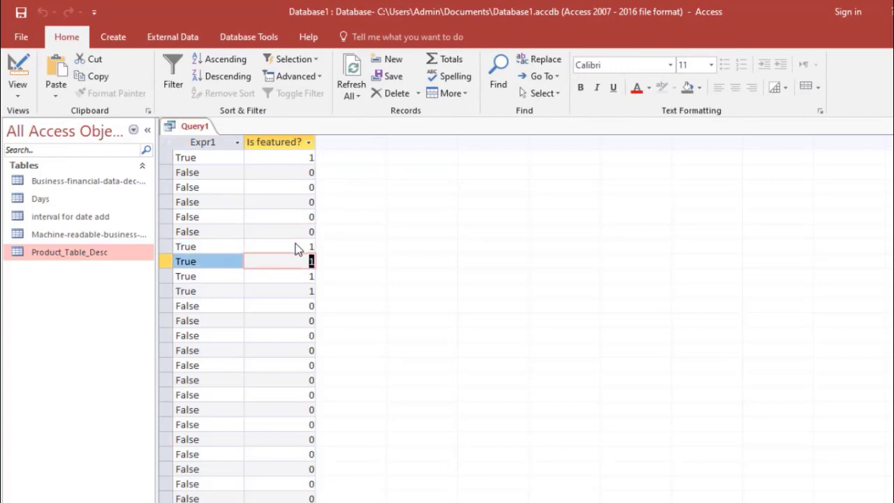
{"action": "key", "text": "Down"}
{"action": "key", "text": "Down"}
{"action": "key", "text": "Up"}
{"action": "key", "text": "Up"}
- Return Query1 to design view and open the IIf expression in the zoom box
{"action": "key", "text": "ctrl+comma"}
{"action": "key", "text": "Left"}
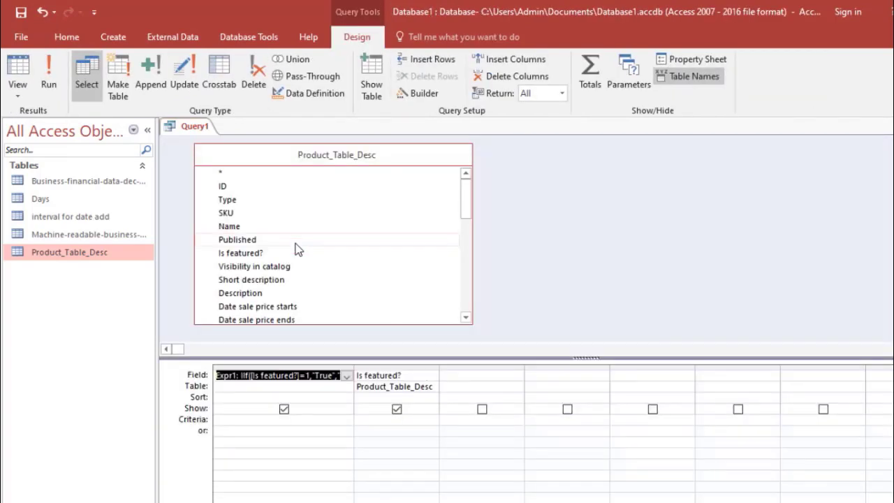
{"action": "key", "text": "shift+F2"}
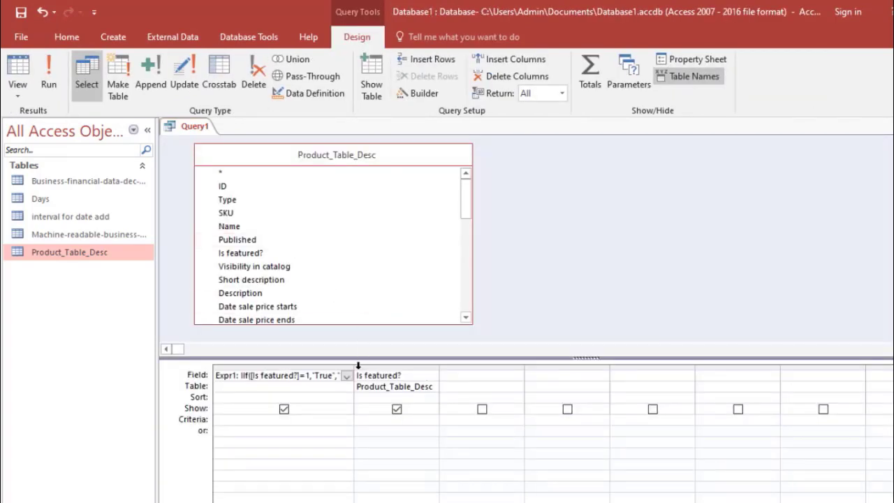
- Widen the Expr1 column in the design grid and change the IIf expression's true result to "Yes"
{"action": "left_click_drag", "start_coordinate": [354, 366], "coordinate": [383, 371]}
{"action": "key", "text": "BackSpace"}
{"action": "key", "text": "BackSpace"}
{"action": "key", "text": "BackSpace"}
{"action": "key", "text": "BackSpace"}
{"action": "type", "text": "Yes"}
- Change the IIf expression's false result to "No" and run the query
{"action": "key", "text": "shift+Right"}
{"action": "key", "text": "shift+Right"}
{"action": "key", "text": "shift+Right"}
{"action": "key", "text": "shift+Right"}
{"action": "key", "text": "shift+Right"}
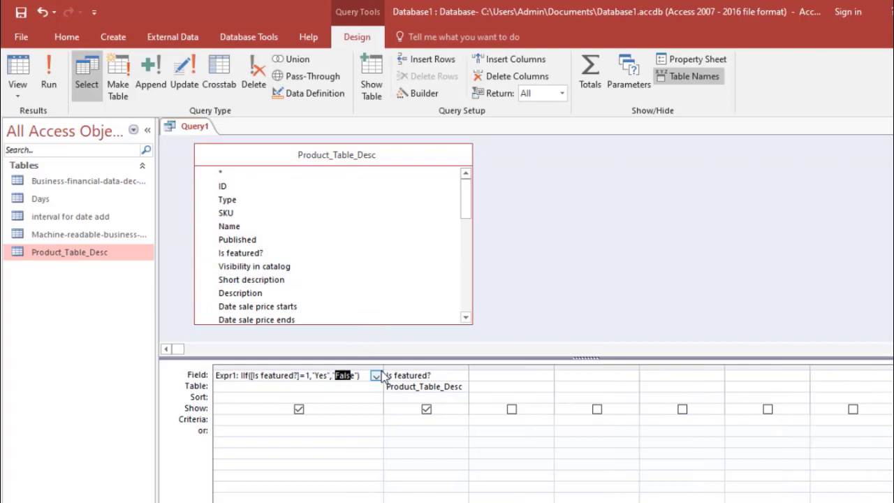
{"action": "type", "text": "No"}
{"action": "key", "text": "ctrl+period"}
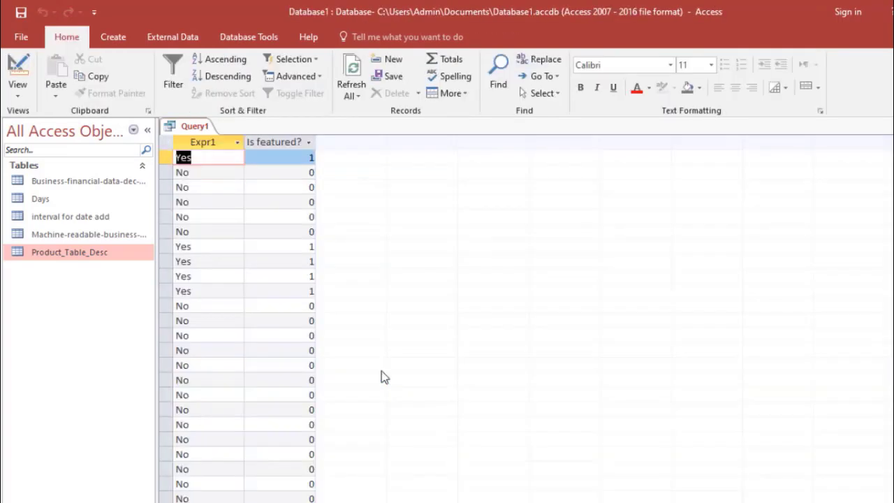
- Return Query1 to design view and review the "Yes" and "No" arguments of the IIf expression
{"action": "key", "text": "ctrl+comma"}
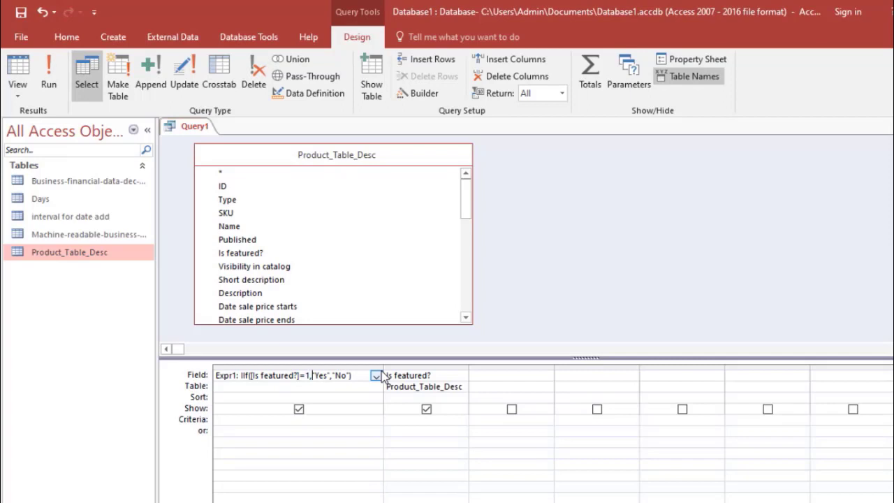
{"action": "key", "text": "shift+Right"}
{"action": "key", "text": "shift+Right"}
{"action": "key", "text": "shift+Right"}
{"action": "key", "text": "Right"}
{"action": "key", "text": "Right"}
{"action": "key", "text": "Right"}
{"action": "key", "text": "shift+Right"}
{"action": "key", "text": "shift+Right"}
{"action": "key", "text": "shift+Right"}
{"action": "key", "text": "shift+Right"}
{"action": "key", "text": "Right"}
- Open the Product_Table_Desc table and go to the Is featured? value of the Beanie record
{"action": "double_click", "coordinate": [73, 253]}
{"action": "key", "text": "Tab"}
{"action": "key", "text": "Tab"}
{"action": "key", "text": "Tab"}
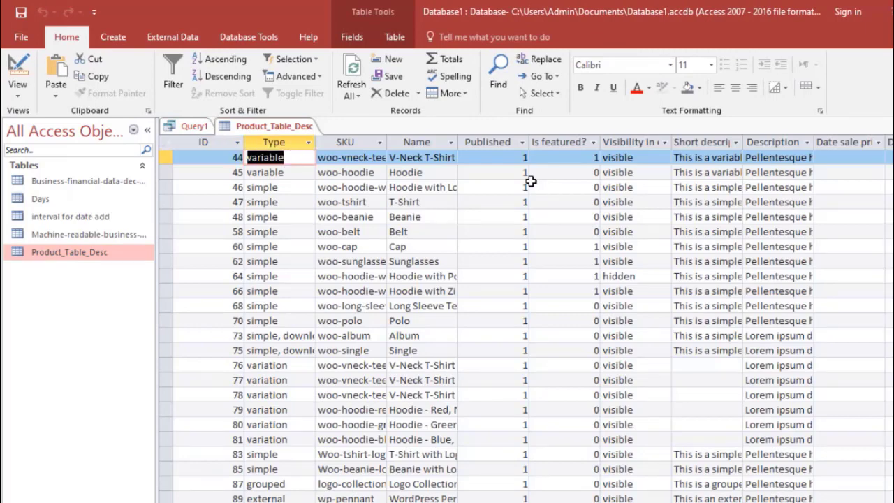
{"action": "key", "text": "Tab"}
{"action": "key", "text": "Down"}
{"action": "key", "text": "Down"}
{"action": "key", "text": "Down"}
{"action": "key", "text": "Down"}
{"action": "key", "text": "Tab"}
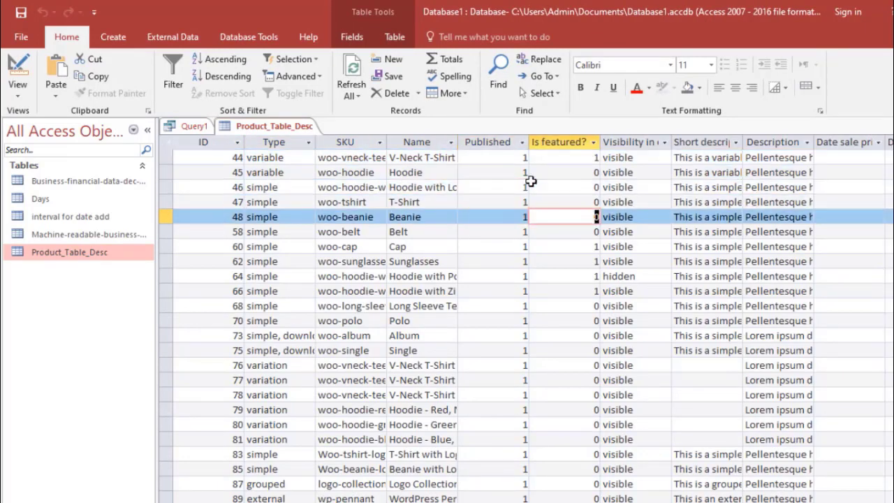
- Check the distinct values listed in the Is featured? column's filter, then close the Product_Table_Desc table
{"action": "left_click", "coordinate": [594, 142]}
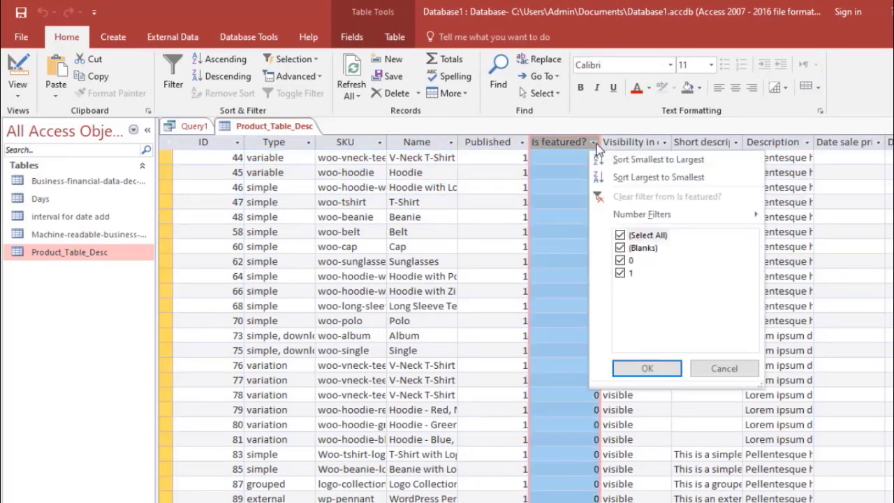
{"action": "left_click", "coordinate": [596, 144]}
{"action": "left_click", "coordinate": [591, 216]}
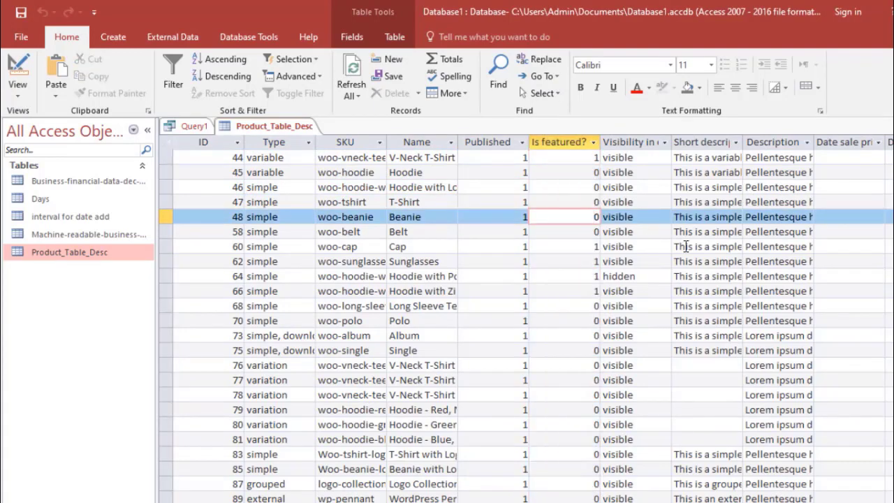
{"action": "key", "text": "Down"}
{"action": "key", "text": "Down"}
{"action": "key", "text": "ctrl+w"}
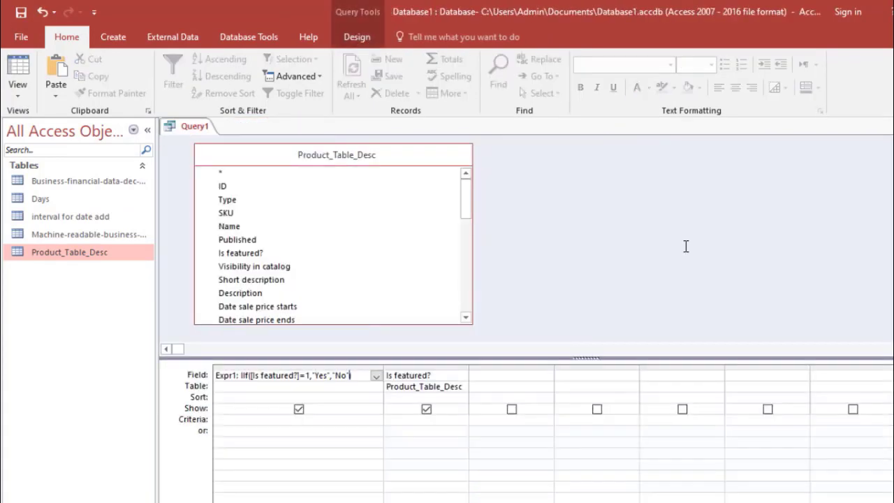
- Replace the "No" argument of the Expr1 expression with the start of a nested iif( function
{"action": "key", "text": "shift+Left"}
{"action": "key", "text": "shift+Left"}
{"action": "key", "text": "shift+Left"}
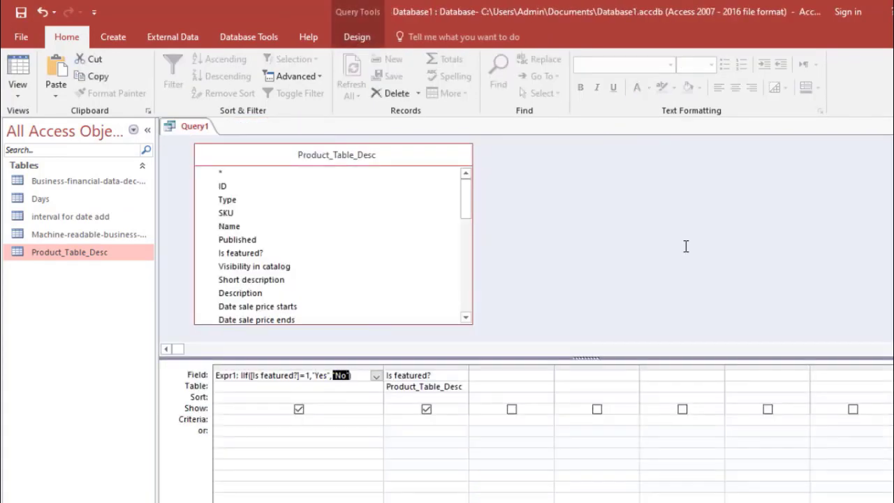
{"action": "type", "text": "iif("}
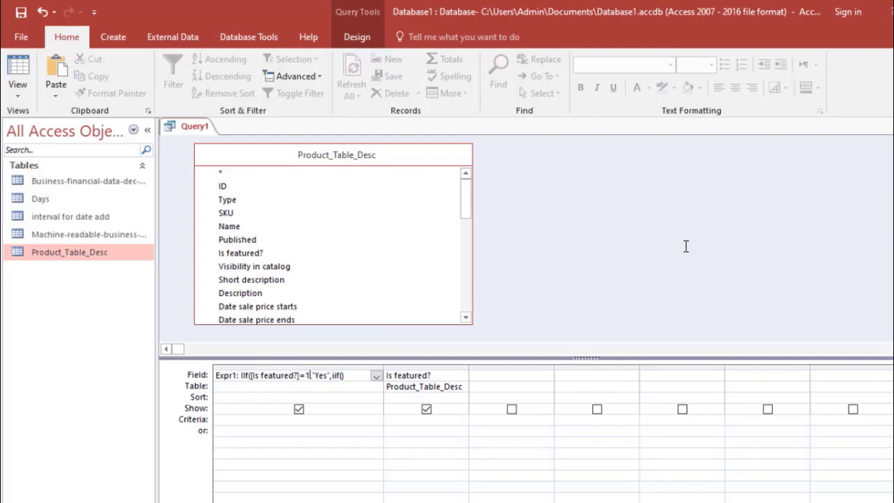
- Copy the condition [Is featured?]=1 from the outer IIf for reuse inside the nested iif()
{"action": "key", "text": "shift+Left"}
{"action": "key", "text": "shift+Left"}
{"action": "key", "text": "shift+Left"}
{"action": "key", "text": "shift+Left"}
{"action": "key", "text": "shift+Left"}
{"action": "key", "text": "shift+Left"}
{"action": "key", "text": "shift+Left"}
{"action": "key", "text": "shift+Left"}
{"action": "key", "text": "shift+Left"}
{"action": "key", "text": "shift+Left"}
{"action": "key", "text": "shift+Left"}
{"action": "key", "text": "shift+Left"}
{"action": "key", "text": "shift+Left"}
{"action": "key", "text": "shift+Left"}
{"action": "key", "text": "shift+Left"}
{"action": "key", "text": "shift+Left"}
{"action": "key", "text": "shift+Left"}
{"action": "key", "text": "shift+Left"}
{"action": "key", "text": "shift+Left"}
{"action": "key", "text": "shift+Left"}
{"action": "key", "text": "shift+Right"}
{"action": "key", "text": "shift+Right"}
{"action": "key", "text": "shift+Right"}
{"action": "key", "text": "shift+Right"}
{"action": "key", "text": "shift+Right"}
{"action": "key", "text": "shift+Right"}
{"action": "key", "text": "ctrl+c"}
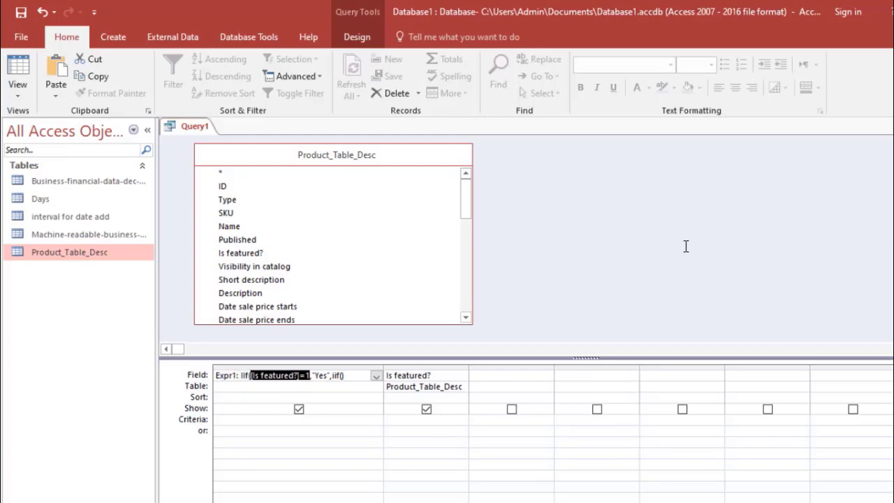
{"action": "key", "text": "Left"}
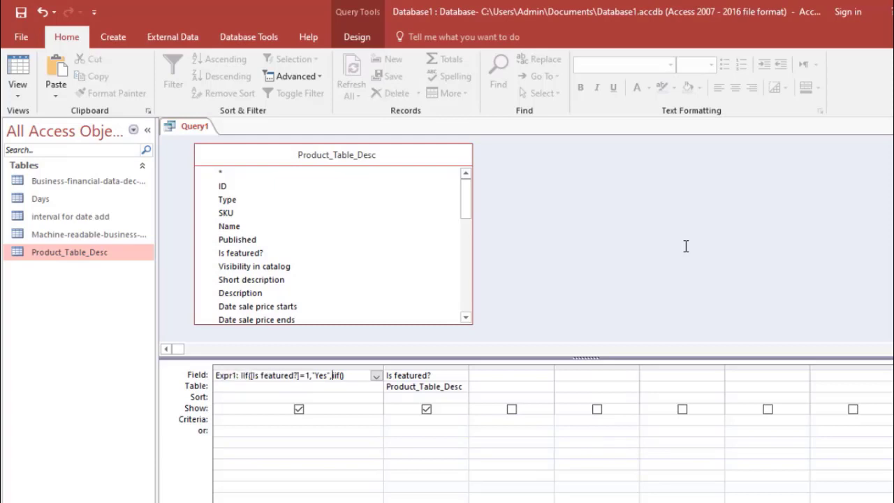
- Complete the nested IIf so [Is featured?]=2 returns "NA" and any other value an empty string, and run the query
{"action": "key", "text": "ctrl+v"}
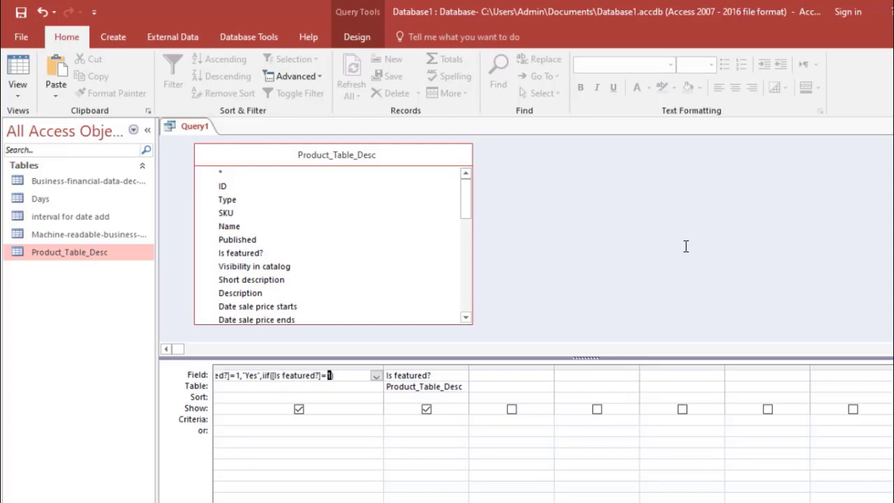
{"action": "type", "text": "2"}
{"action": "type", "text": "\"NA\",\"\""}
{"action": "key", "text": "Down"}
{"action": "key", "text": "F5"}
- Check the Expr1 results against the Is featured? values in the query output
{"action": "key", "text": "Down"}
{"action": "key", "text": "Down"}
{"action": "key", "text": "Down"}
{"action": "key", "text": "Down"}
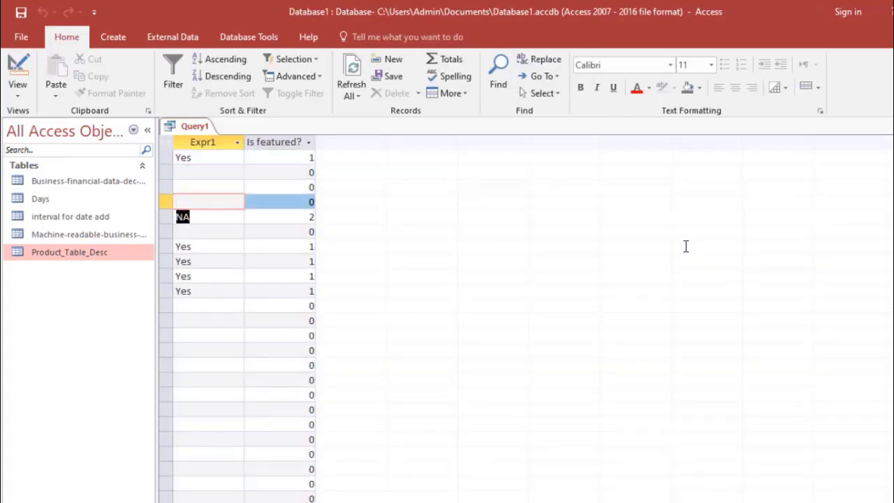
{"action": "key", "text": "Up"}
{"action": "key", "text": "Up"}
{"action": "key", "text": "Up"}
{"action": "key", "text": "Up"}
{"action": "key", "text": "Down"}
{"action": "key", "text": "Down"}
- Widen the Expr1 column in the query design, set the IIf's final fallback to "No", and rerun the query
{"action": "key", "text": "ctrl+comma"}
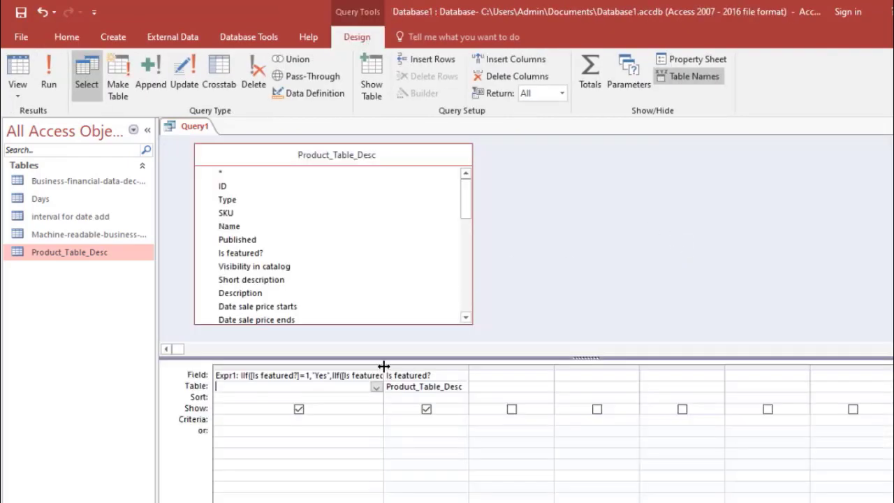
{"action": "double_click", "coordinate": [384, 366]}
{"action": "left_click", "coordinate": [424, 376]}
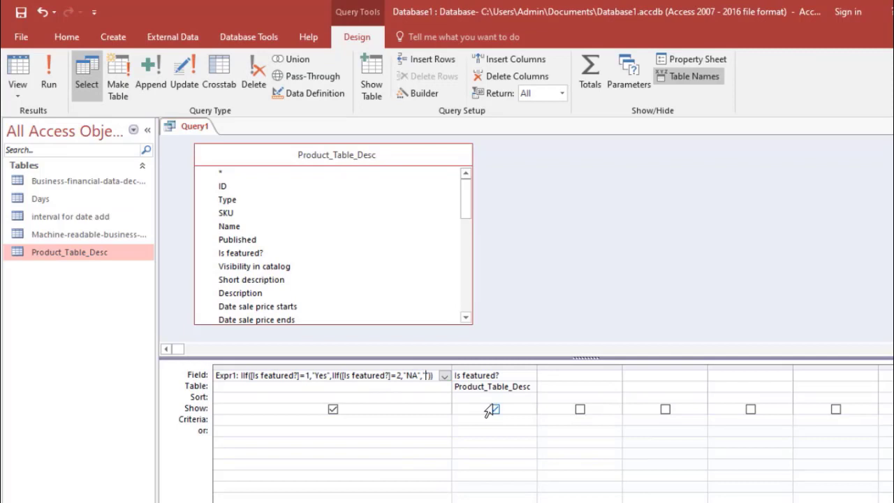
{"action": "type", "text": "No"}
{"action": "key", "text": "F5"}
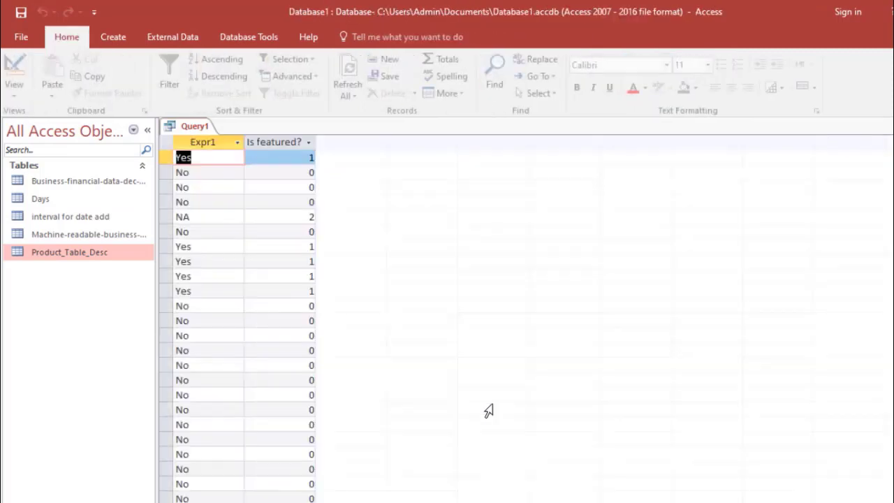
- Compare the Expr1 labels with the Is featured? codes row by row
{"action": "key", "text": "Down"}
{"action": "key", "text": "Up"}
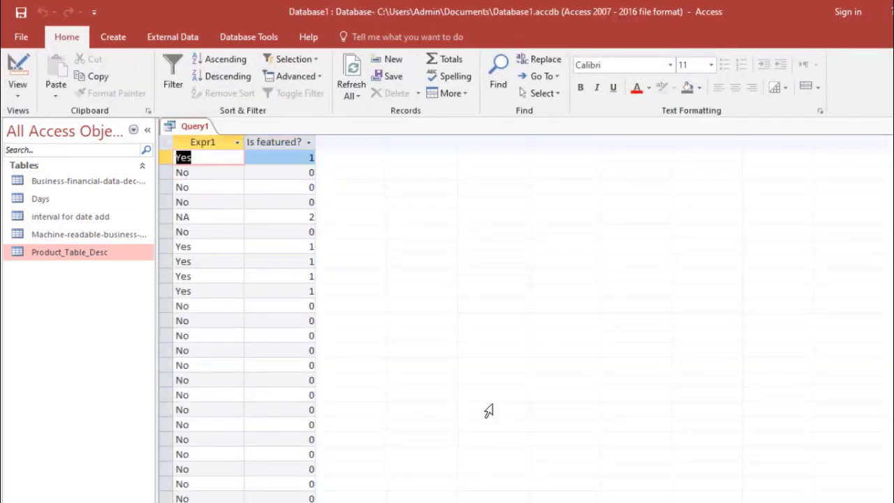
{"action": "key", "text": "Down"}
{"action": "key", "text": "Down"}
{"action": "key", "text": "Down"}
{"action": "key", "text": "Down"}
{"action": "key", "text": "Down"}
{"action": "key", "text": "Down"}
{"action": "key", "text": "Down"}
{"action": "key", "text": "Down"}
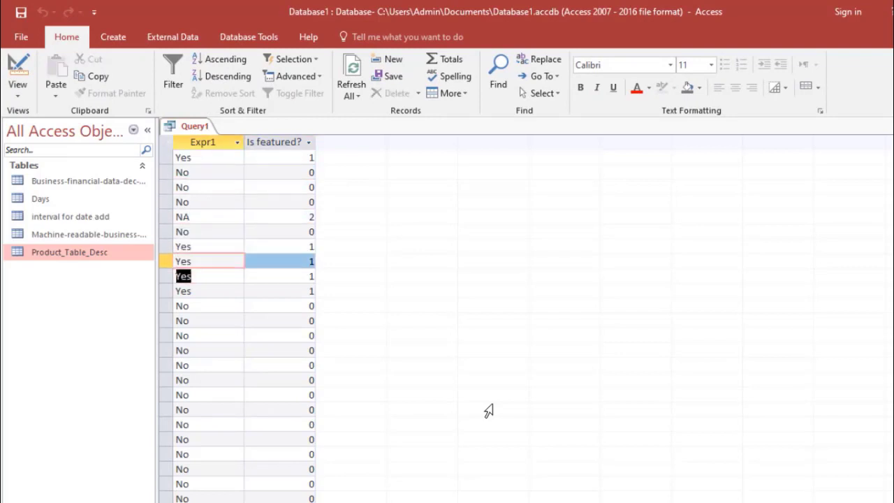
{"action": "key", "text": "Up"}
{"action": "key", "text": "Up"}
{"action": "key", "text": "Up"}
{"action": "key", "text": "Down"}
{"action": "key", "text": "Down"}
{"action": "key", "text": "Down"}
- Return to the query design and close the query without saving it
{"action": "key", "text": "ctrl+comma"}
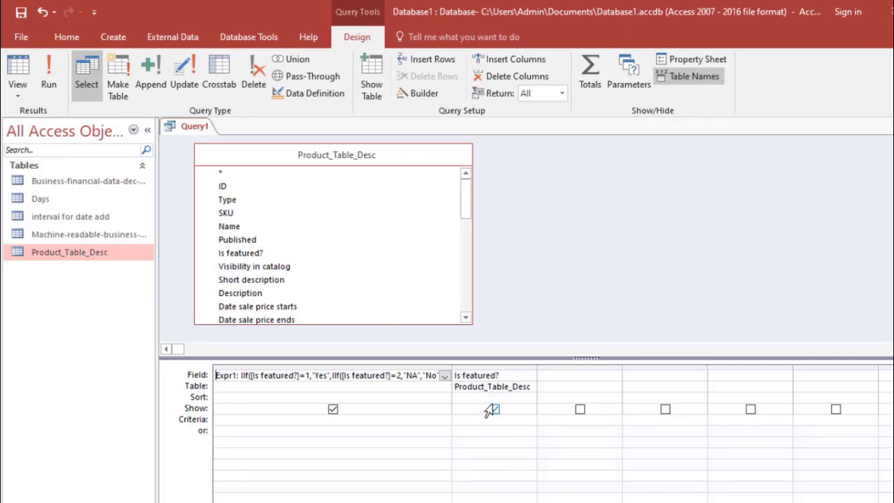
{"action": "key", "text": "Down"}
{"action": "key", "text": "Up"}
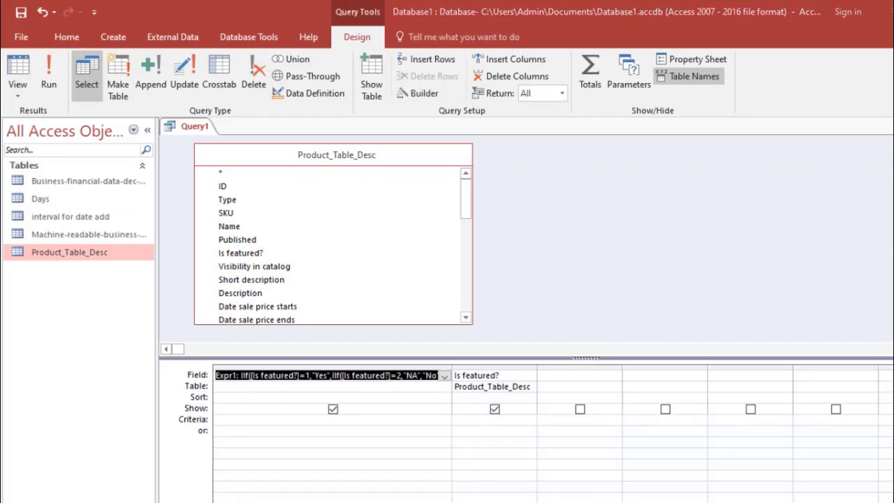
{"action": "key", "text": "alt+Tab"}
{"action": "key", "text": "alt+Tab"}
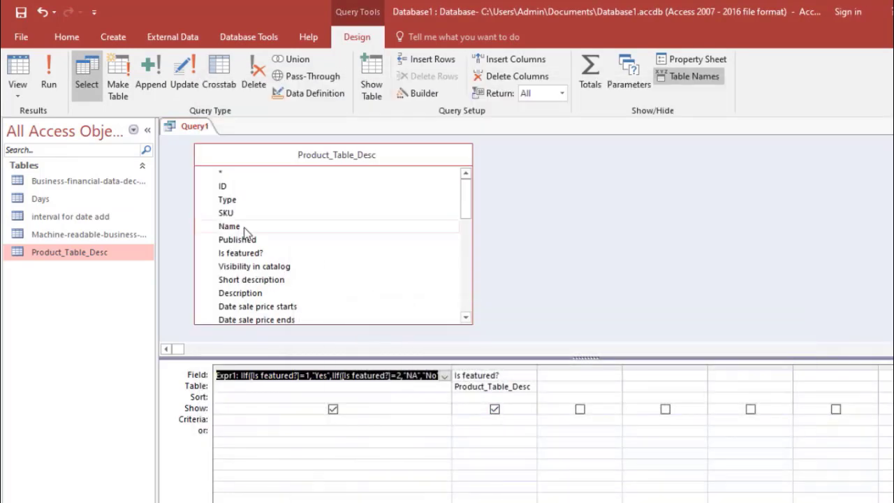
{"action": "key", "text": "ctrl+w"}
{"action": "key", "text": "Return"}
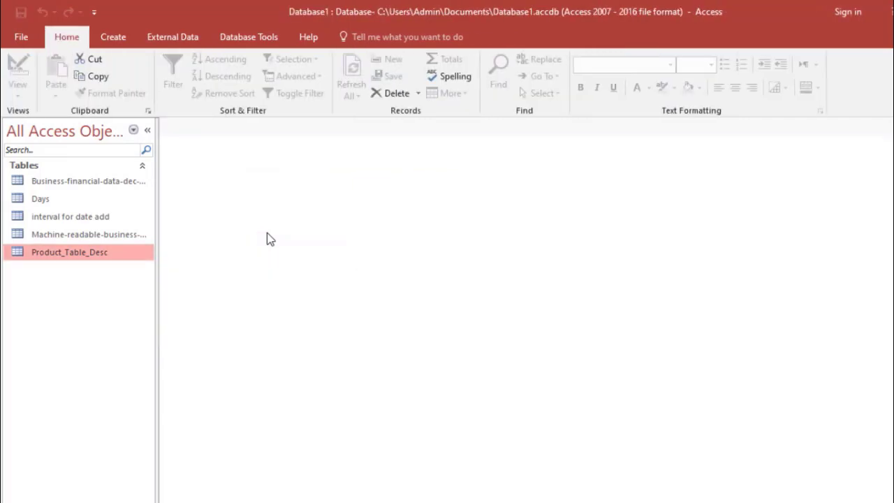
- Open the Business-financial-data-dec-2020-quarter-CSV table and go to its Period column
{"action": "key", "text": "Up"}
{"action": "key", "text": "Up"}
{"action": "key", "text": "Up"}
{"action": "key", "text": "Up"}
{"action": "key", "text": "Return"}
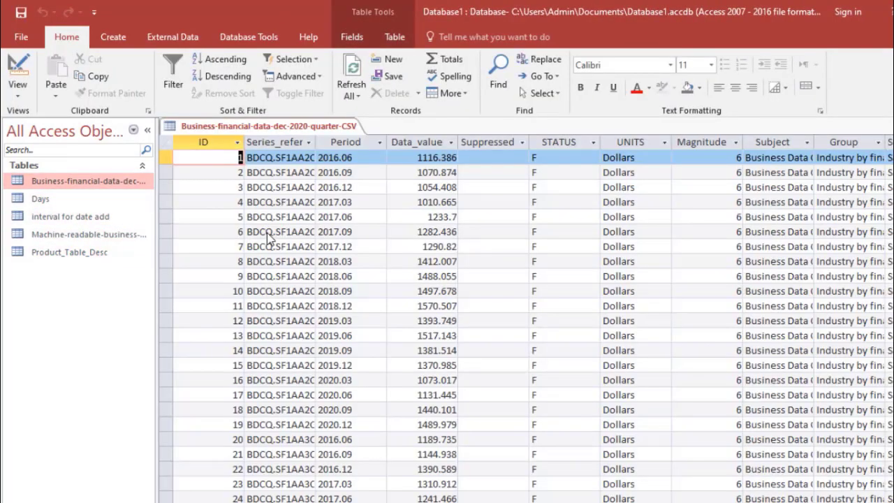
{"action": "key", "text": "Tab"}
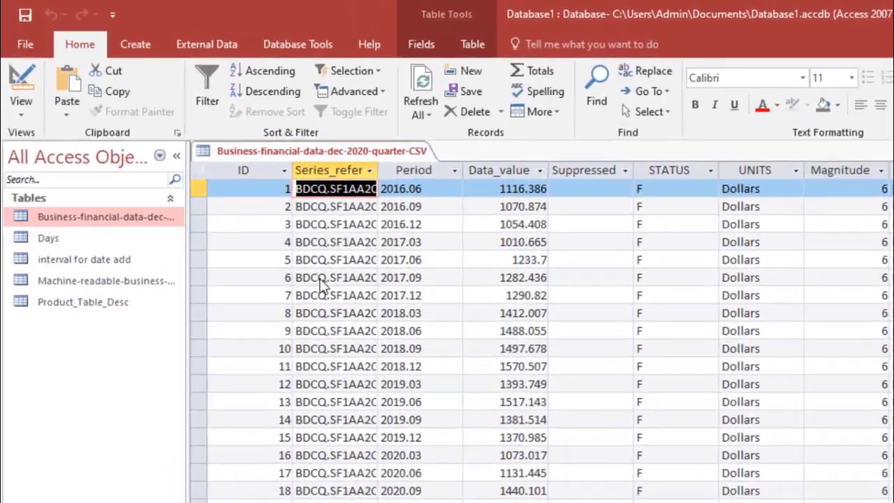
{"action": "key", "text": "Tab"}
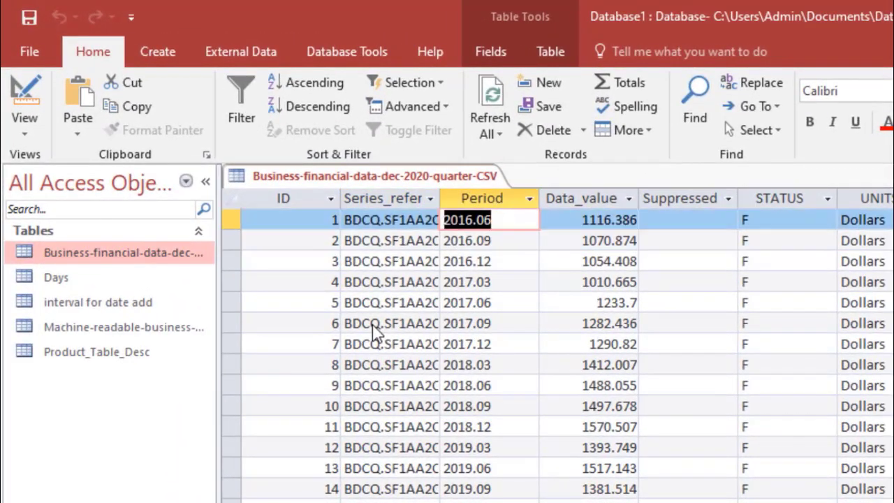
- Examine the format of the values in the Period column
{"action": "key", "text": "Down"}
{"action": "key", "text": "Down"}
{"action": "key", "text": "Down"}
{"action": "key", "text": "Down"}
{"action": "key", "text": "Down"}
{"action": "key", "text": "Down"}
{"action": "key", "text": "Down"}
{"action": "key", "text": "Down"}
{"action": "key", "text": "Down"}
{"action": "key", "text": "Up"}
{"action": "key", "text": "Up"}
{"action": "key", "text": "Up"}
{"action": "key", "text": "Up"}
{"action": "key", "text": "Up"}
{"action": "key", "text": "Up"}
{"action": "key", "text": "Up"}
{"action": "key", "text": "Up"}
{"action": "key", "text": "Up"}
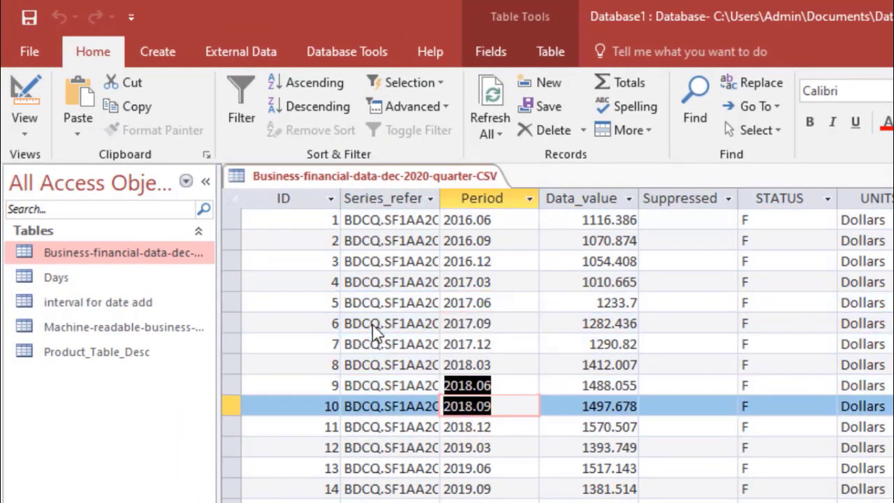
{"action": "key", "text": "Down"}
{"action": "key", "text": "Down"}
{"action": "key", "text": "Down"}
{"action": "key", "text": "Down"}
{"action": "key", "text": "Down"}
{"action": "key", "text": "Down"}
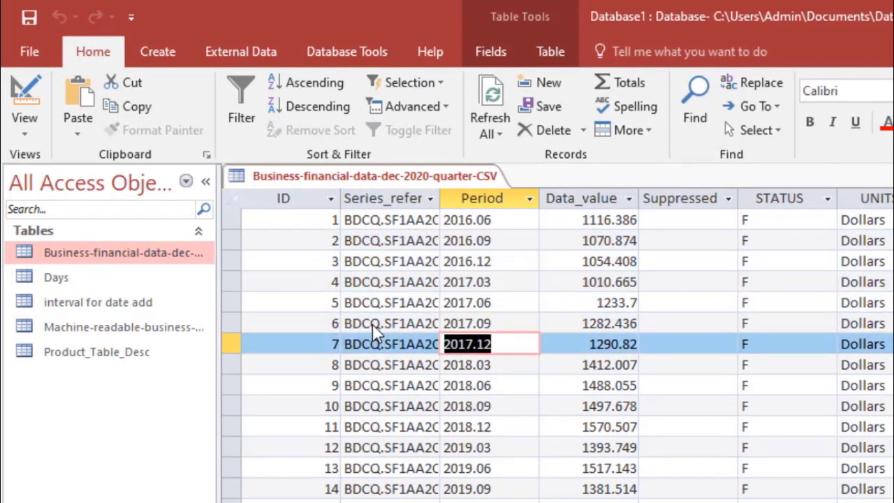
{"action": "key", "text": "Up"}
{"action": "key", "text": "Up"}
{"action": "key", "text": "Up"}
{"action": "key", "text": "Up"}
{"action": "key", "text": "Up"}
{"action": "key", "text": "Up"}
{"action": "key", "text": "Down"}
{"action": "key", "text": "Up"}
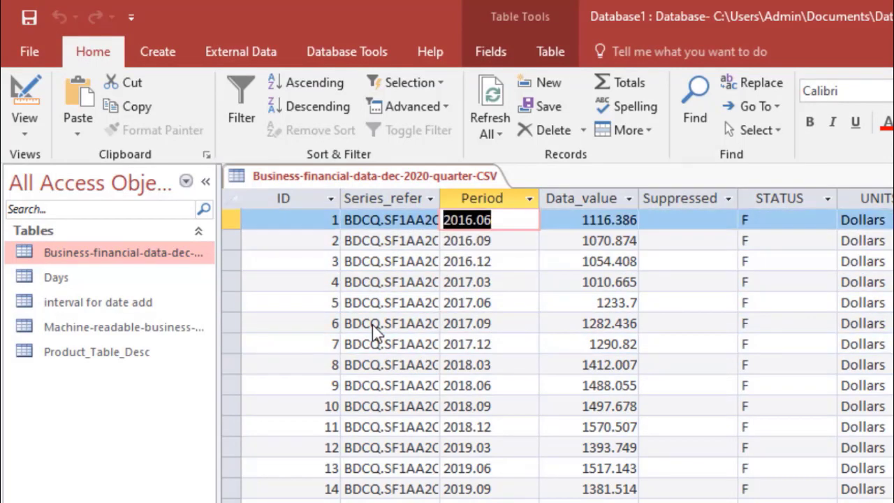
{"action": "key", "text": "F2"}
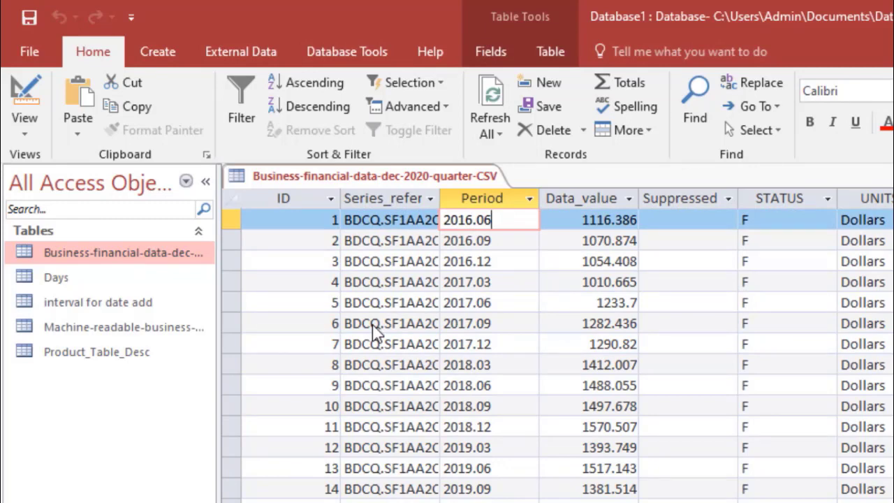
{"action": "key", "text": "Down"}
{"action": "key", "text": "Up"}
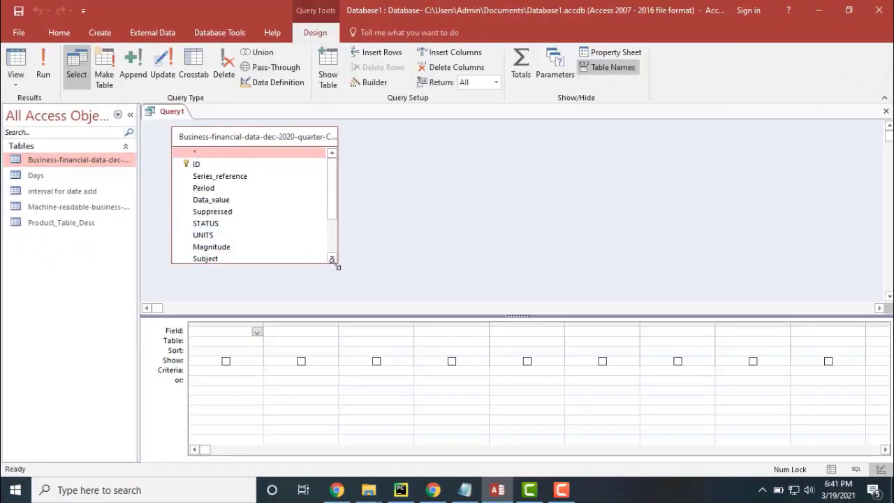
- Enlarge the Business-financial-data table's field list in the query design to show its full name and more fields
{"action": "left_click_drag", "start_coordinate": [334, 263], "coordinate": [391, 297]}
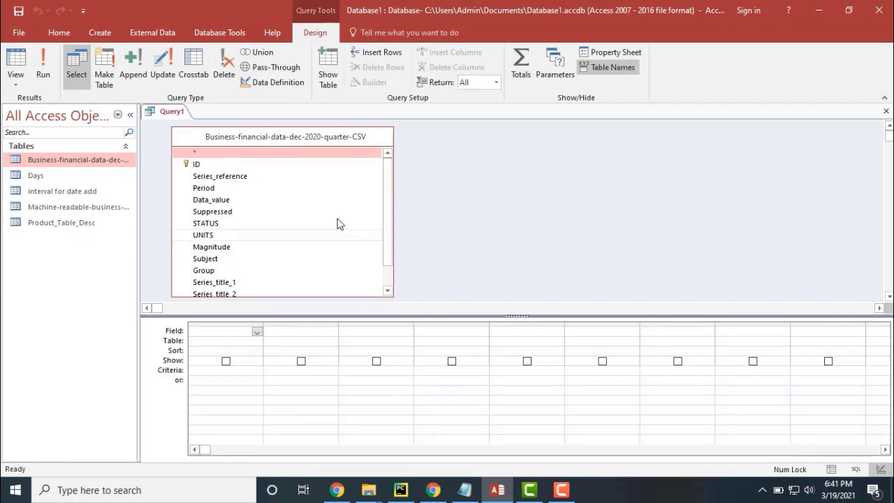
{"action": "scroll", "coordinate": [388, 234], "scroll_direction": "down", "scroll_amount": 1}
{"action": "scroll", "coordinate": [388, 203], "scroll_direction": "up", "scroll_amount": 1}
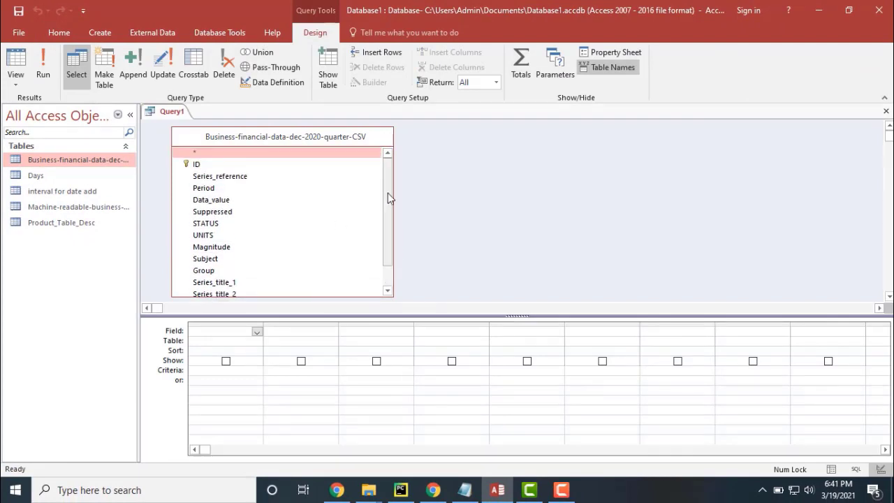
{"action": "mouse_move", "coordinate": [388, 193]}
{"action": "left_mouse_down"}
{"action": "mouse_move", "coordinate": [392, 230]}
{"action": "mouse_move", "coordinate": [393, 184]}
{"action": "left_mouse_up"}
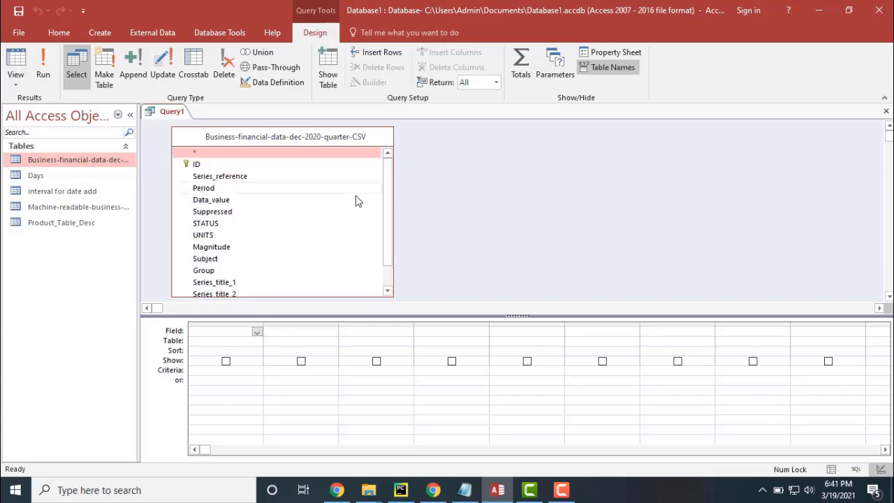
- Add the Period field to the query grid and run the query
{"action": "double_click", "coordinate": [227, 200]}
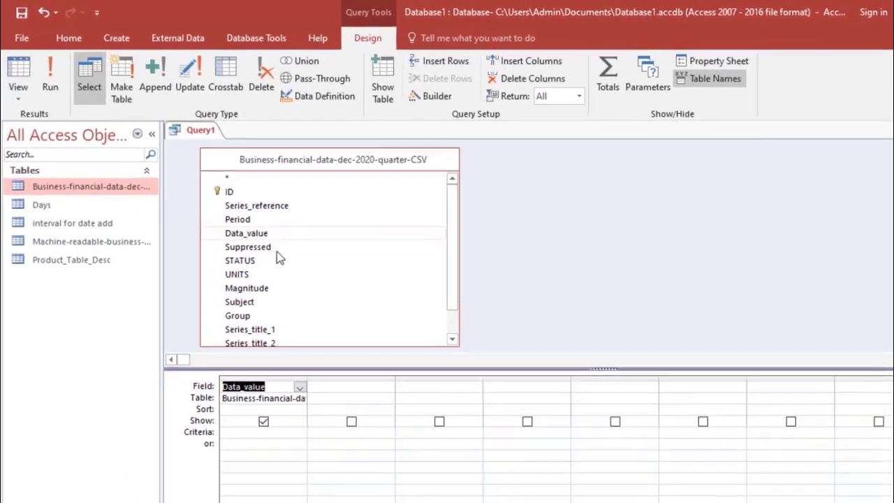
{"action": "key", "text": "ctrl+z"}
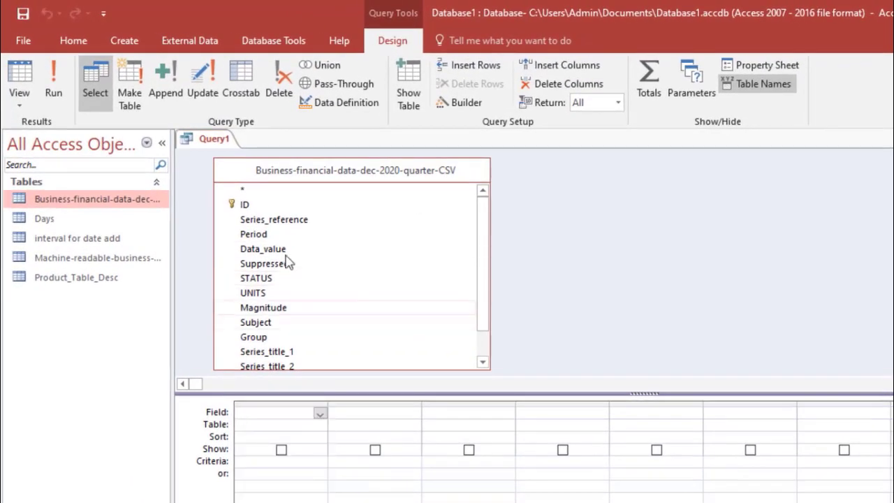
{"action": "double_click", "coordinate": [281, 236]}
{"action": "key", "text": "F5"}
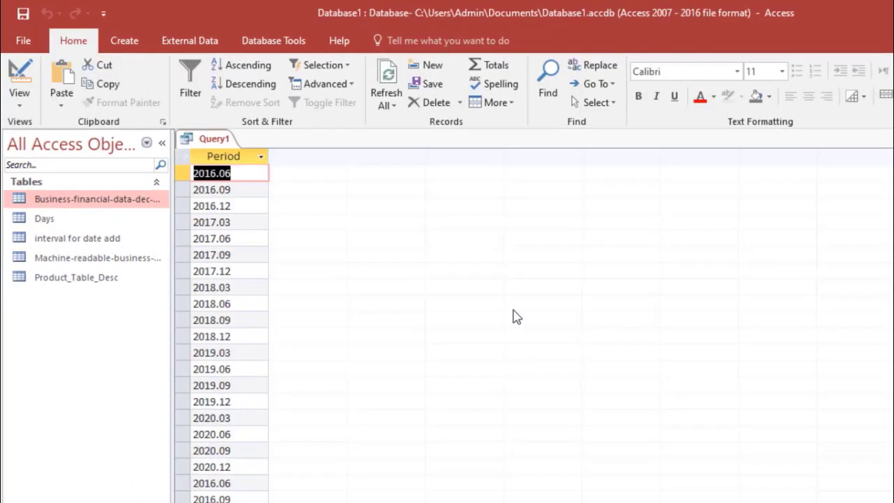
- Add Period as a second column in the query design and widen the first Period column to fit
{"action": "key", "text": "ctrl+comma"}
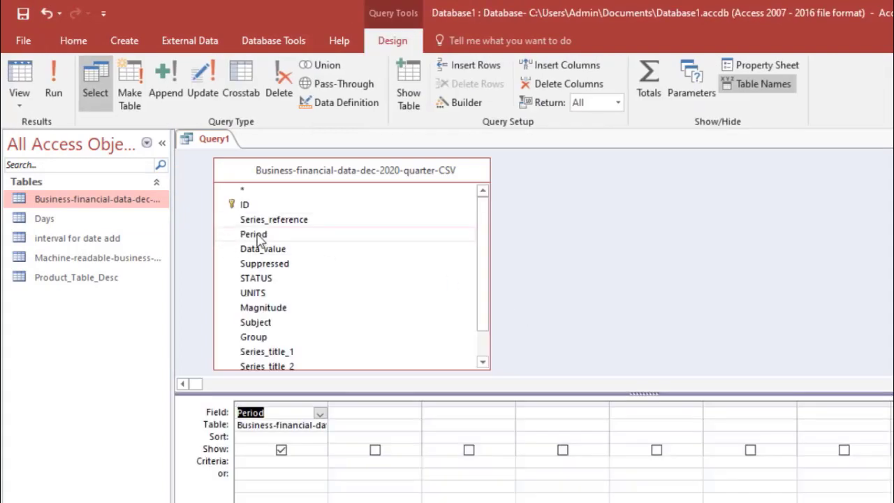
{"action": "double_click", "coordinate": [260, 236]}
{"action": "double_click", "coordinate": [329, 406]}
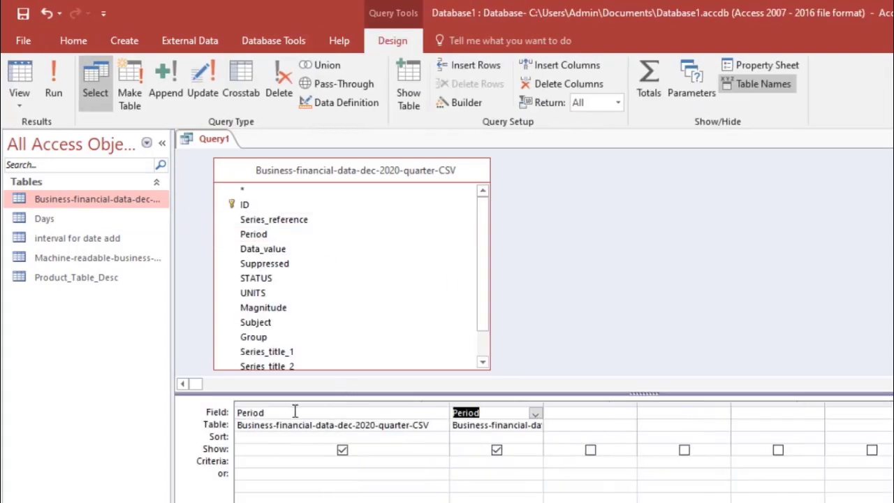
- Append ".01" to Period in the first column using the & operator, and run the query to check the output
{"action": "left_click", "coordinate": [295, 412]}
{"action": "key", "text": "End"}
{"action": "key", "text": "Right"}
{"action": "key", "text": "Left"}
{"action": "key", "text": "F2"}
{"action": "type", "text": "&"}
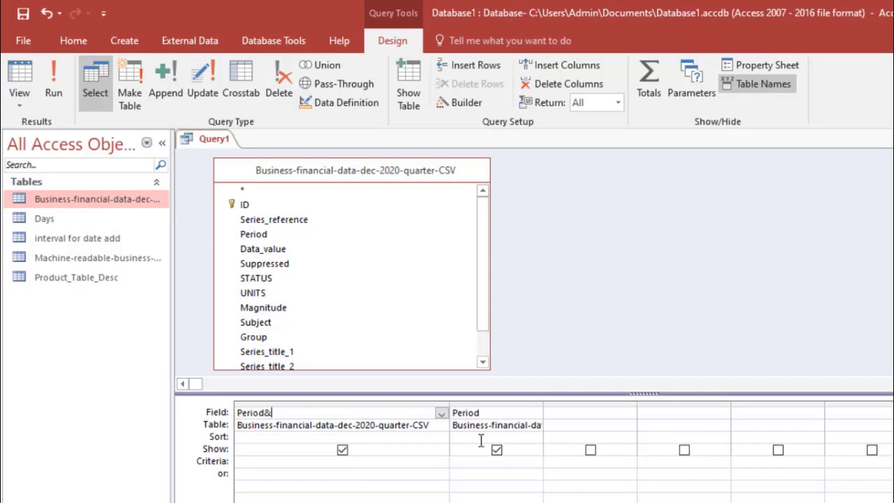
{"action": "type", "text": "\".01\""}
{"action": "key", "text": "ctrl+period"}
{"action": "key", "text": "Down"}
{"action": "key", "text": "Right"}
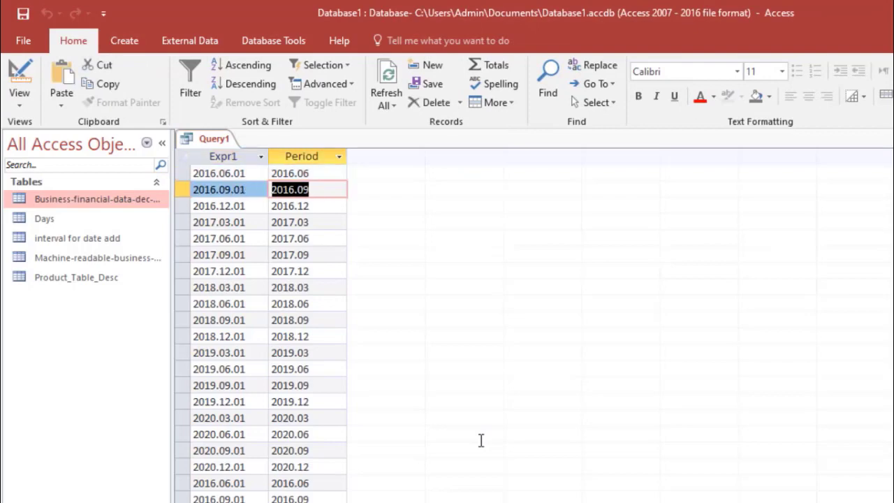
{"action": "key", "text": "Up"}
- Review the Period concatenation expression in the query design and compare its output with the original Period values
{"action": "key", "text": "ctrl+comma"}
{"action": "key", "text": "Up"}
{"action": "key", "text": "F2"}
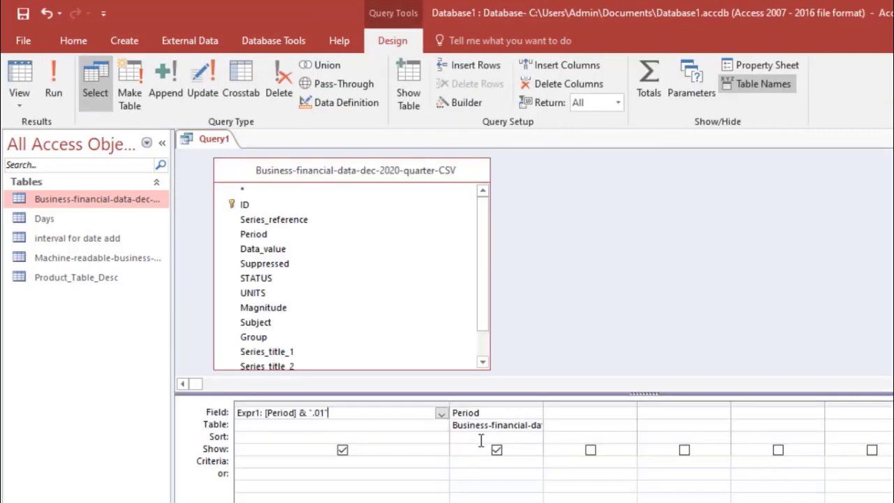
{"action": "key", "text": "BackSpace"}
{"action": "key", "text": "Left"}
{"action": "key", "text": "Left"}
{"action": "key", "text": "Right"}
{"action": "key", "text": "Left"}
{"action": "key", "text": "Left"}
{"action": "key", "text": "alt+q"}
{"action": "key", "text": "r"}
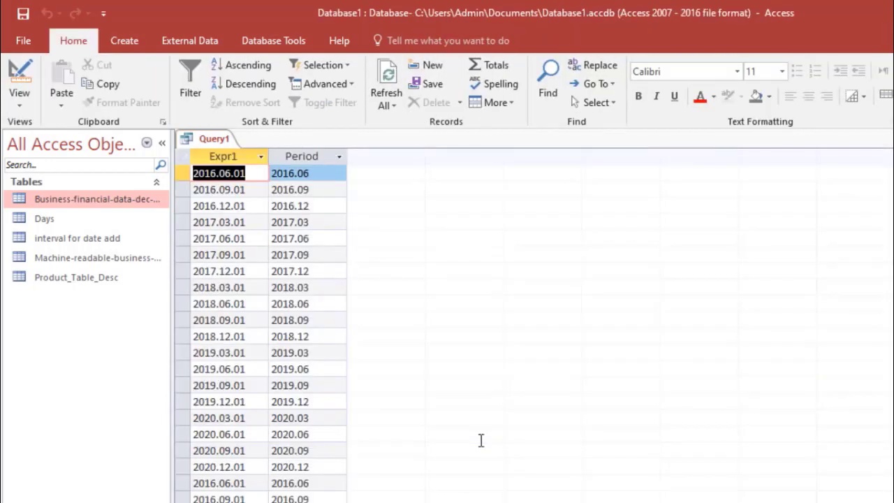
{"action": "key", "text": "Tab"}
{"action": "key", "text": "Down"}
{"action": "key", "text": "Up"}
{"action": "key", "text": "shift+Tab"}
{"action": "key", "text": "alt+v"}
{"action": "key", "text": "d"}
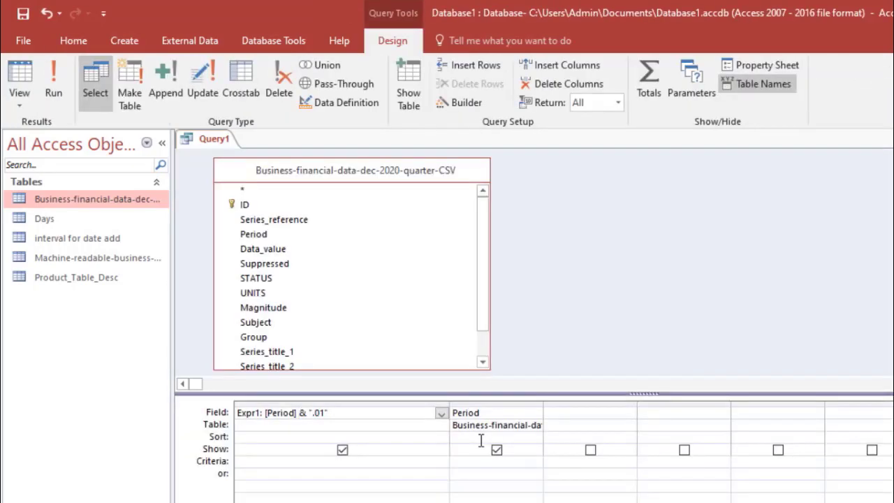
{"action": "key", "text": "alt+v"}
{"action": "key", "text": "h"}
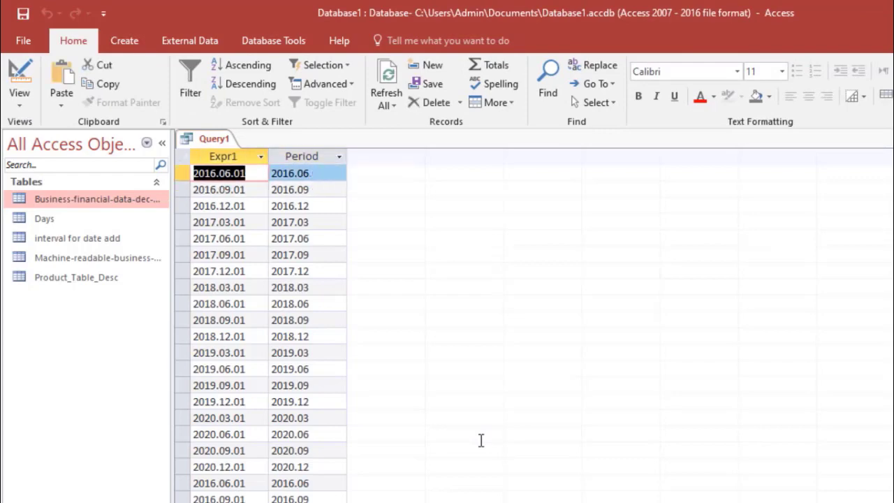
- Try wrapping the [Period] & ".01" expression in the CDate function and run the query to check the output
{"action": "key", "text": "alt+v"}
{"action": "key", "text": "d"}
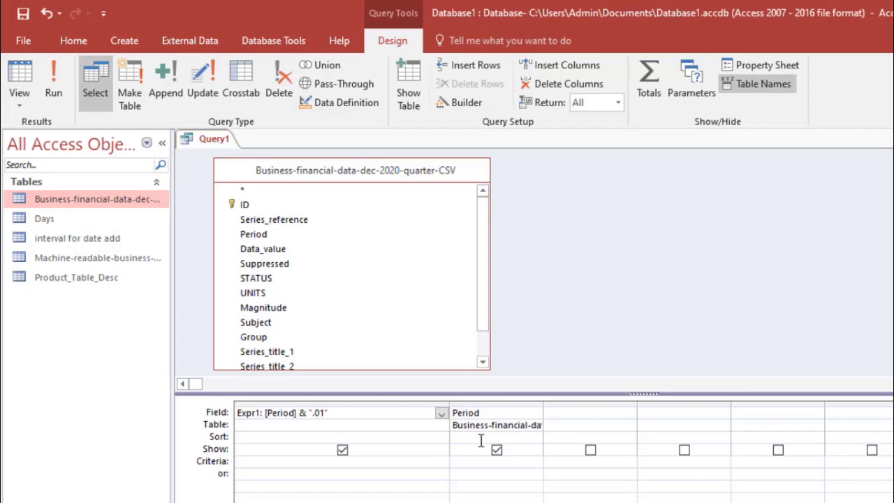
{"action": "key", "text": "Left"}
{"action": "key", "text": "Left"}
{"action": "key", "text": "Left"}
{"action": "key", "text": "Left"}
{"action": "key", "text": "Left"}
{"action": "key", "text": "Left"}
{"action": "key", "text": "Left"}
{"action": "key", "text": "Left"}
{"action": "key", "text": "Left"}
{"action": "type", "text": "Cdate("}
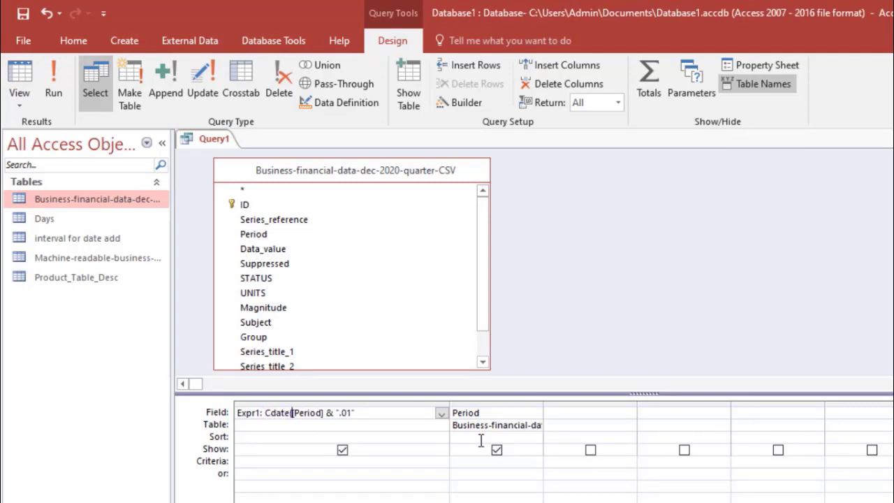
{"action": "key", "text": "End"}
{"action": "type", "text": ")"}
{"action": "key", "text": "ctrl+period"}
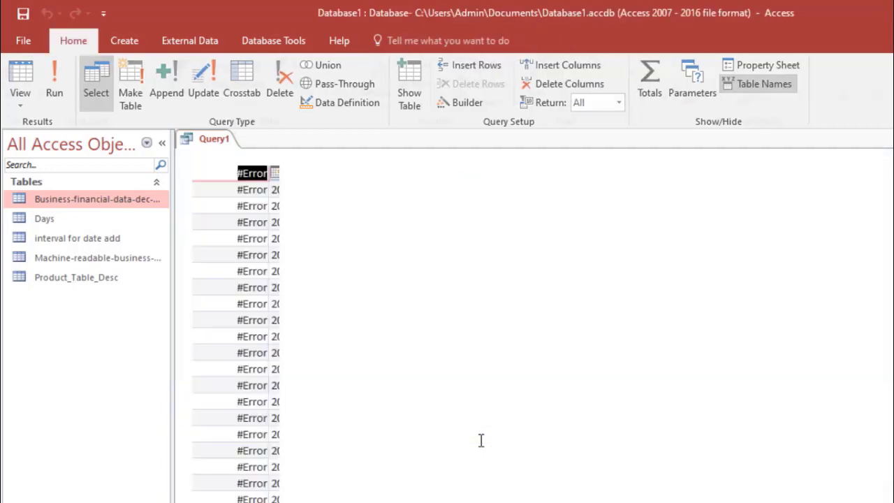
{"action": "key", "text": "ctrl+comma"}
{"action": "key", "text": "ctrl+period"}
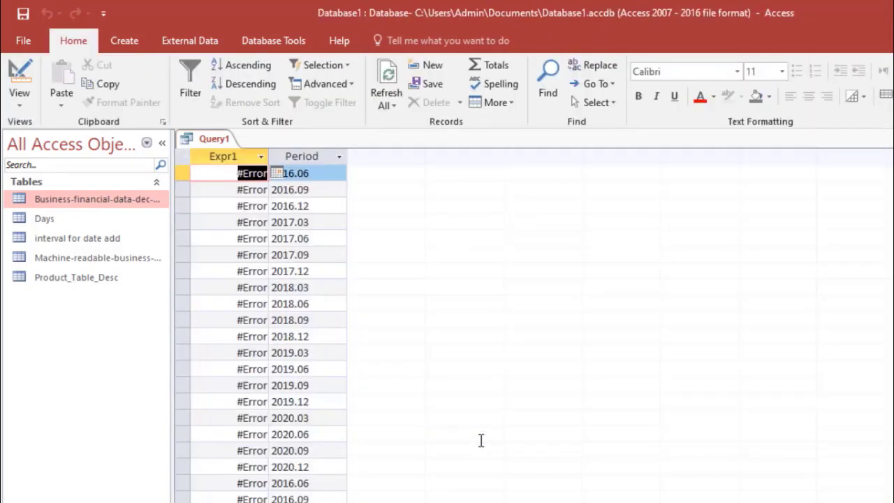
{"action": "key", "text": "ctrl+comma"}
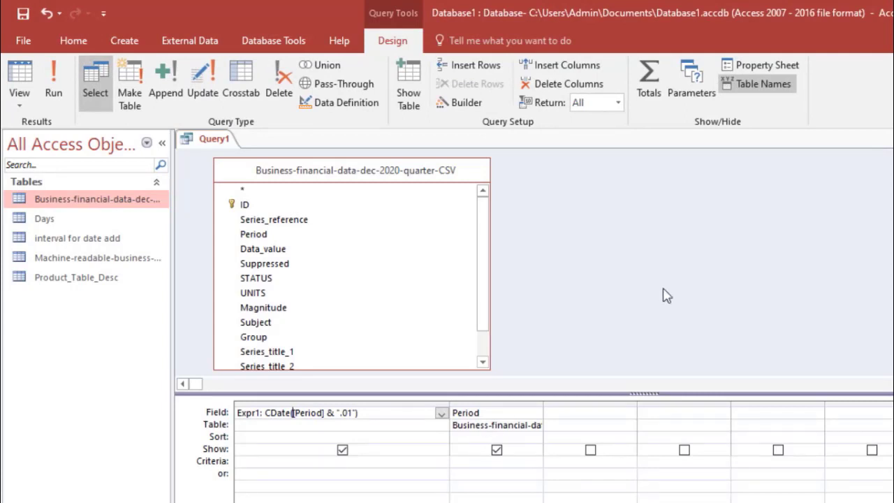
- Remove the CDate wrapper and its closing bracket from the Period expression, and rerun the query
{"action": "key", "text": "shift+Home"}
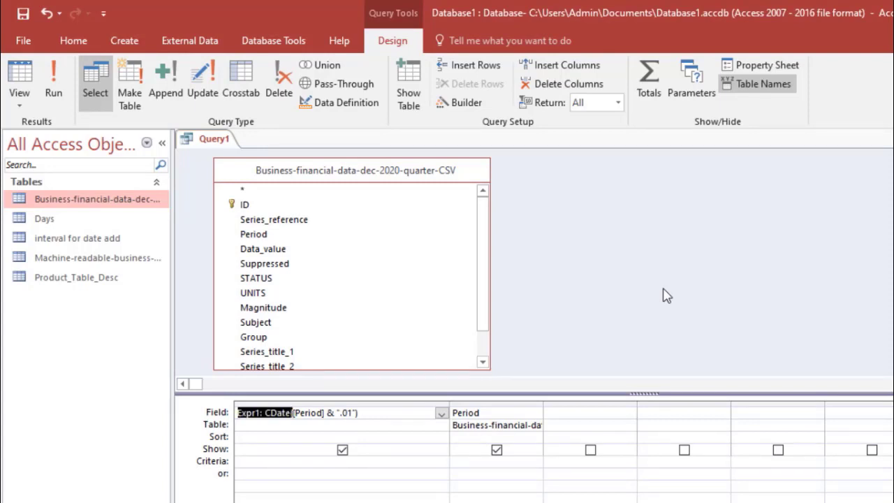
{"action": "key", "text": "ctrl+shift+Right"}
{"action": "key", "text": "ctrl+shift+Right"}
{"action": "key", "text": "Delete"}
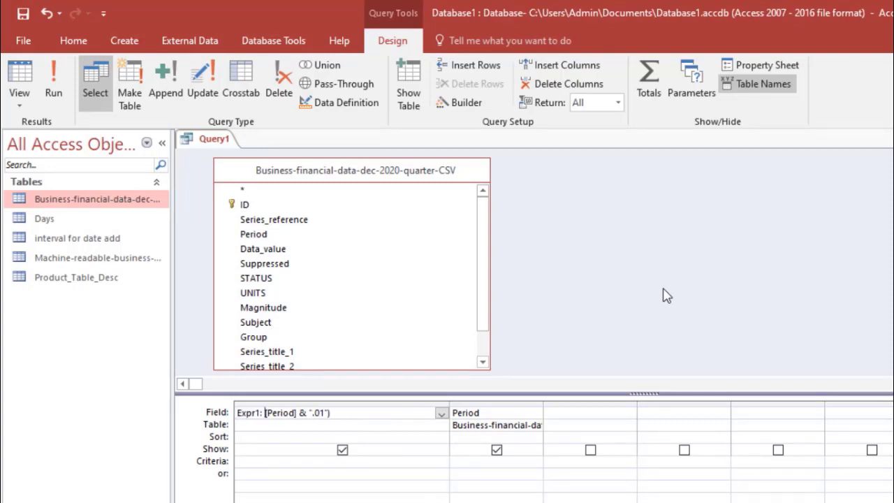
{"action": "key", "text": "Return"}
{"action": "key", "text": "Return"}
{"action": "key", "text": "BackSpace"}
{"action": "key", "text": "F5"}
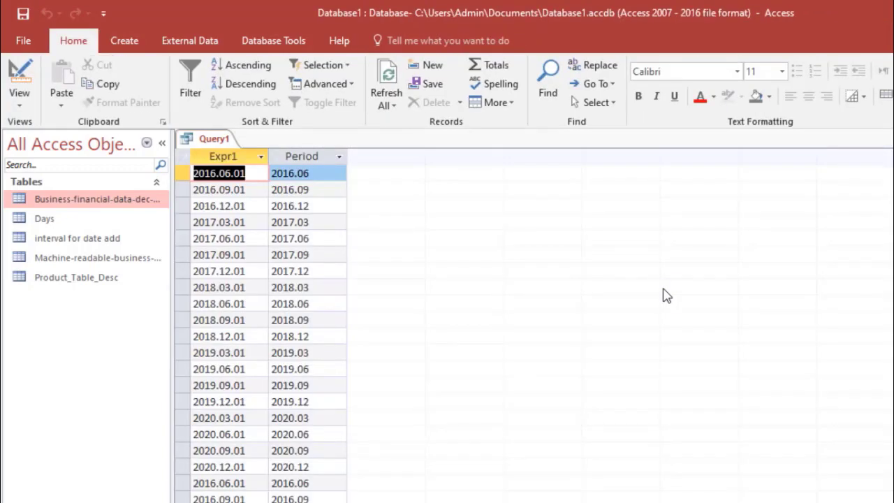
- Wrap the [Period] & ".01" expression in Replace to swap "." for "/", and run the query
{"action": "key", "text": "ctrl+period"}
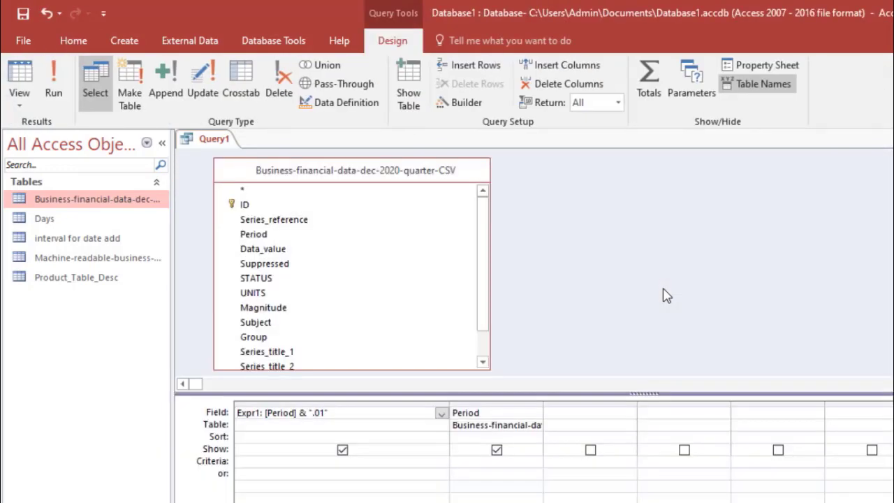
{"action": "key", "text": "Right"}
{"action": "key", "text": "Right"}
{"action": "key", "text": "Right"}
{"action": "type", "text": "replace"}
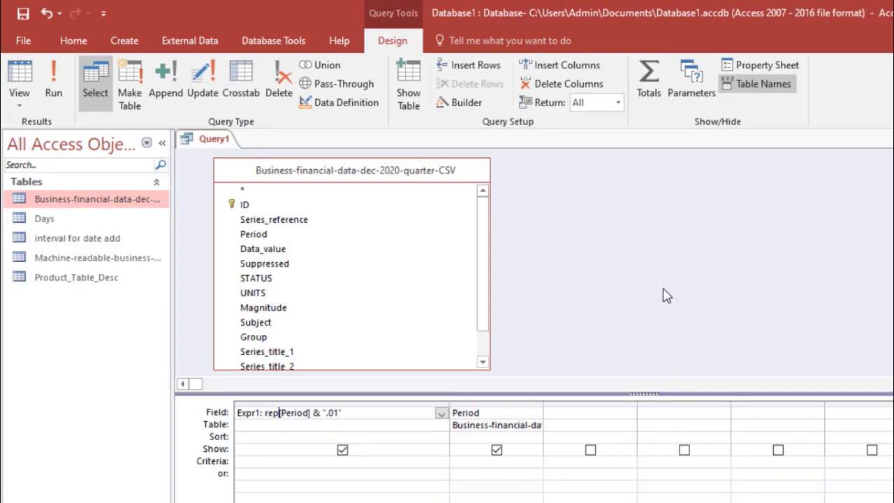
{"action": "type", "text": "("}
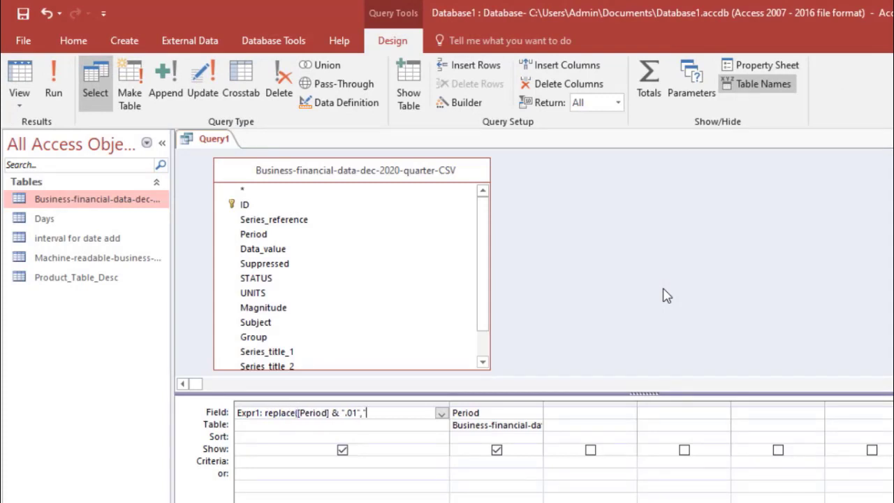
{"action": "type", "text": ".\",\"/\")"}
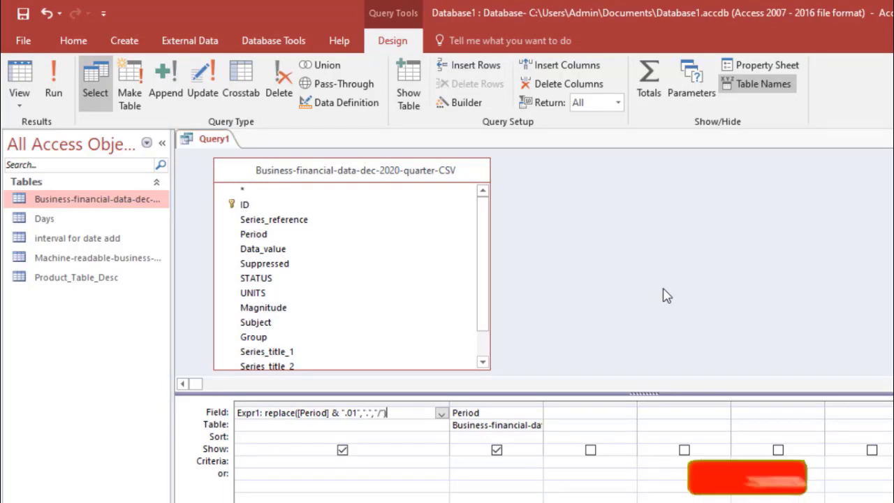
{"action": "key", "text": "F5"}
- Enclose the whole Replace expression in CDate to convert the Period text to dates, and run the query
{"action": "key", "text": "ctrl+comma"}
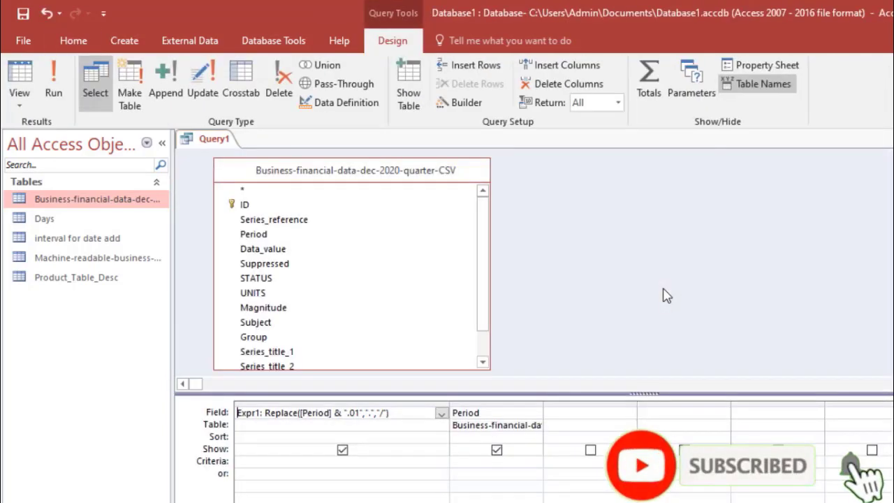
{"action": "key", "text": "Right"}
{"action": "key", "text": "Right"}
{"action": "key", "text": "Right"}
{"action": "key", "text": "Right"}
{"action": "key", "text": "Right"}
{"action": "key", "text": "Right"}
{"action": "key", "text": "Right"}
{"action": "type", "text": "Cdate("}
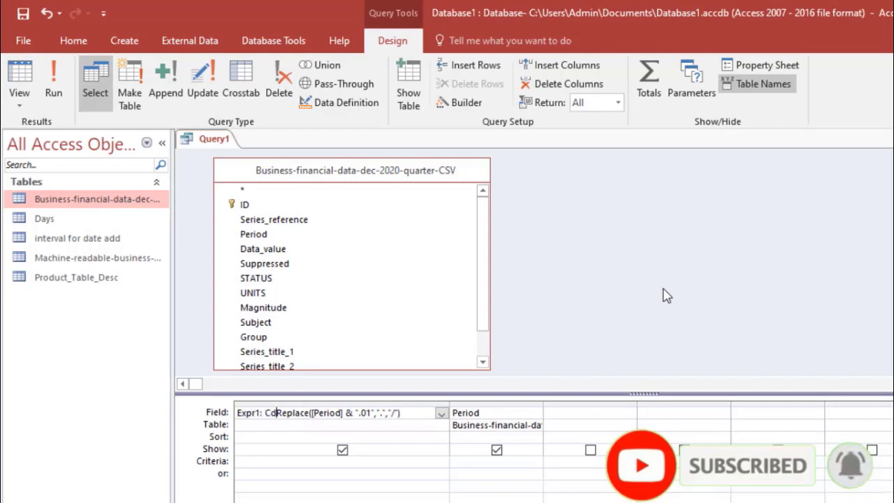
{"action": "key", "text": "End"}
{"action": "type", "text": ")"}
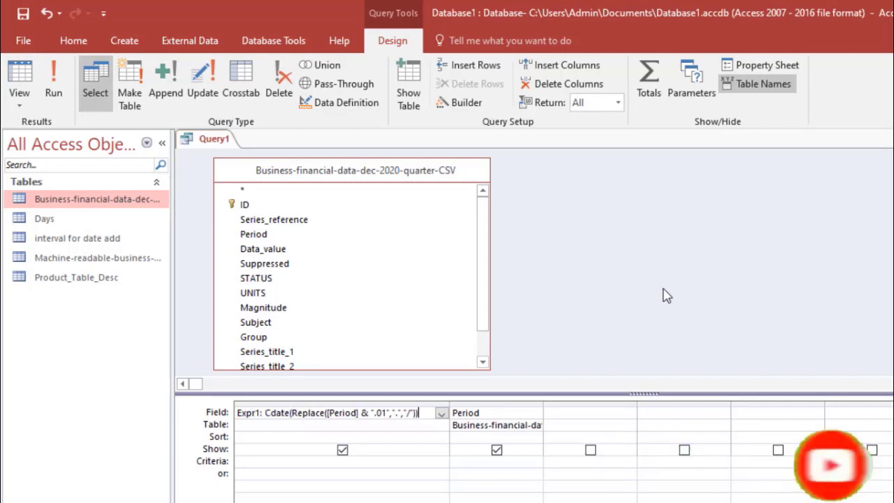
{"action": "key", "text": "F5"}
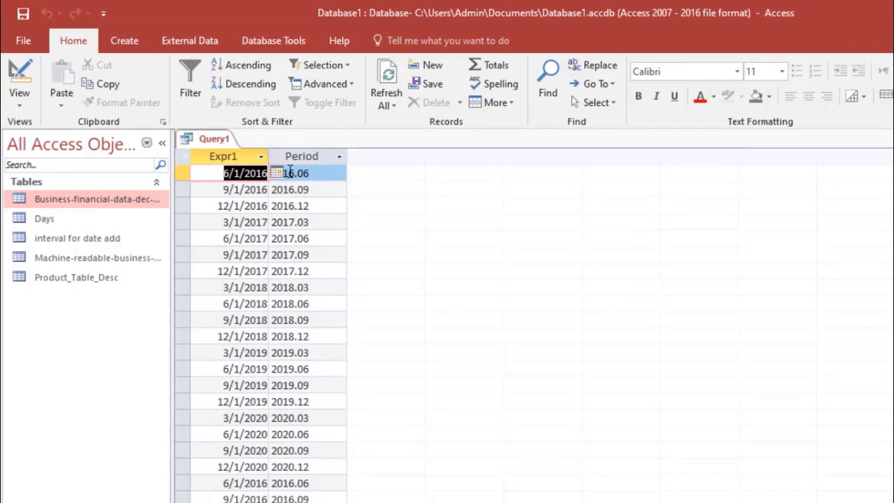
- Return the query to design and check the Choose entry in the Notepad function list
{"action": "key", "text": "ctrl+comma"}
{"action": "key", "text": "alt+Tab"}
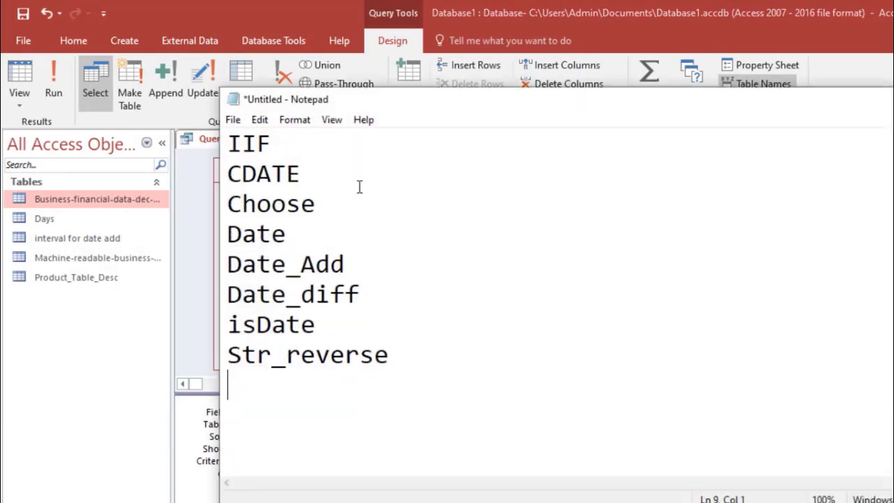
{"action": "left_click_drag", "start_coordinate": [340, 203], "coordinate": [228, 203]}
{"action": "key", "text": "alt+Tab"}
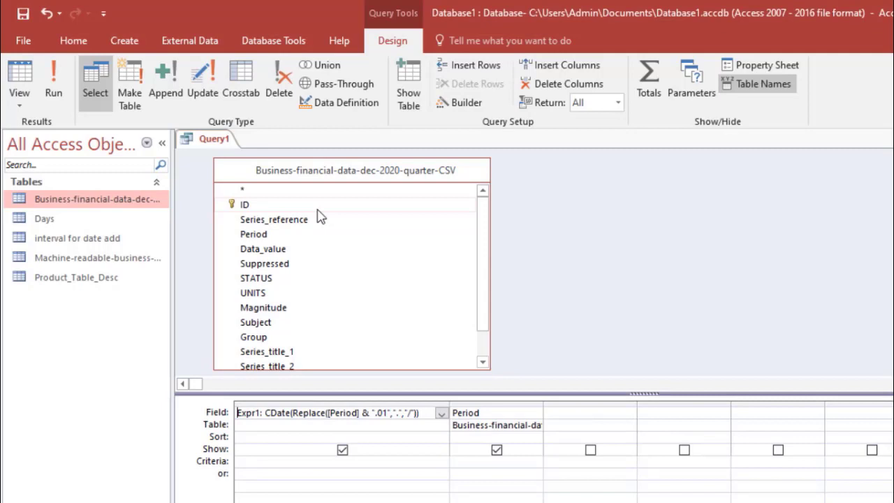
- Create a new query design based on the Days table and add its Day field to the grid
{"action": "type", "text": "cqd"}
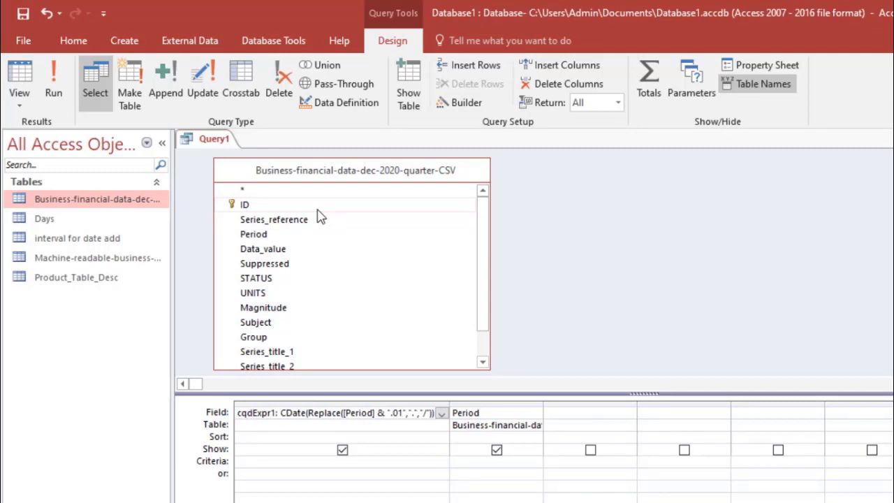
{"action": "key", "text": "BackSpace"}
{"action": "key", "text": "BackSpace"}
{"action": "key", "text": "BackSpace"}
{"action": "key", "text": "alt+c"}
{"action": "key", "text": "q"}
{"action": "key", "text": "d"}
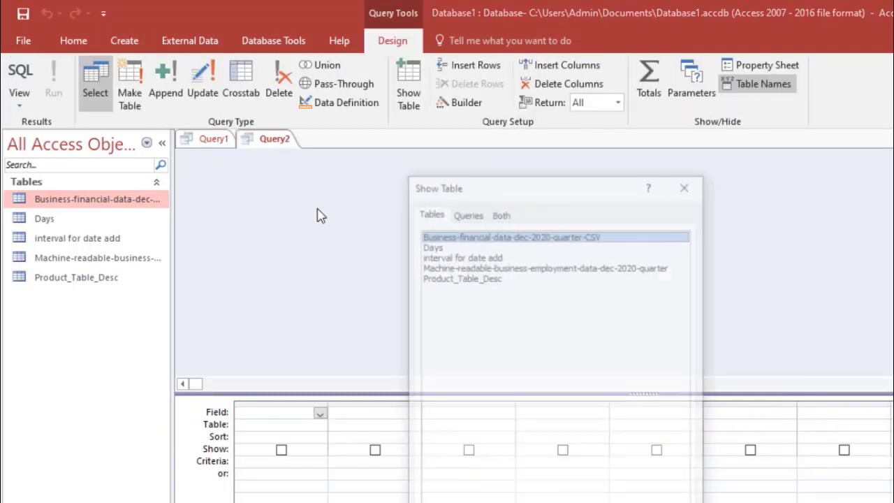
{"action": "double_click", "coordinate": [451, 246]}
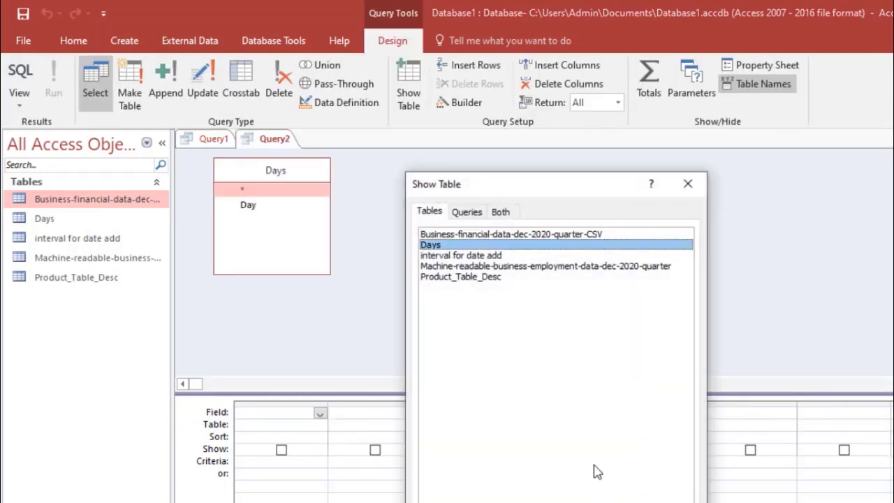
{"action": "key", "text": "Escape"}
{"action": "double_click", "coordinate": [273, 205]}
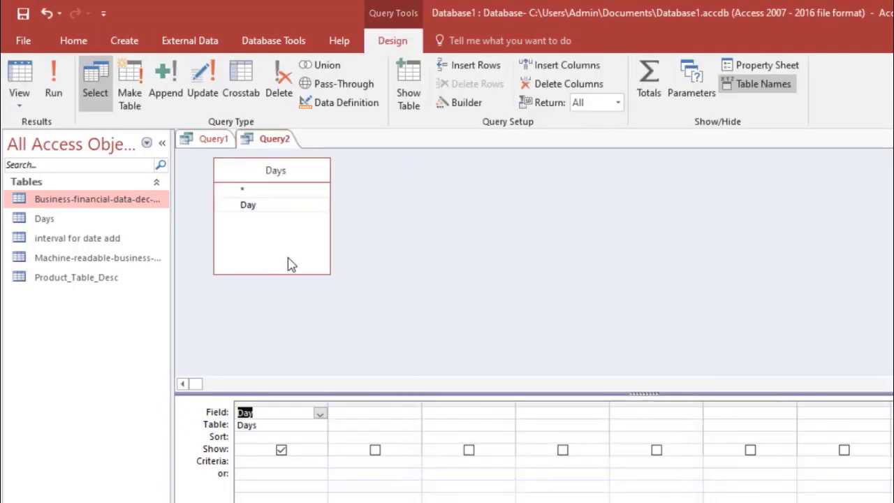
- Fit the Day column's width to its content, and check the values stored in the Days table
{"action": "left_click", "coordinate": [332, 402]}
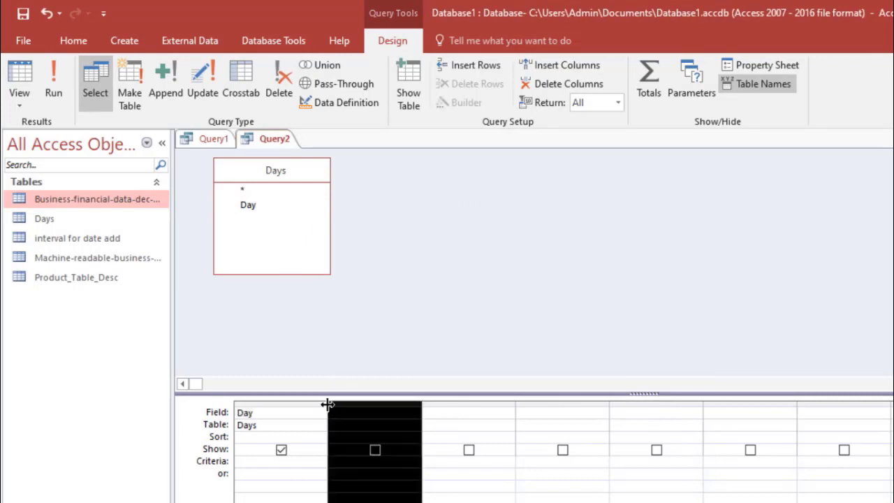
{"action": "double_click", "coordinate": [327, 403]}
{"action": "double_click", "coordinate": [55, 221]}
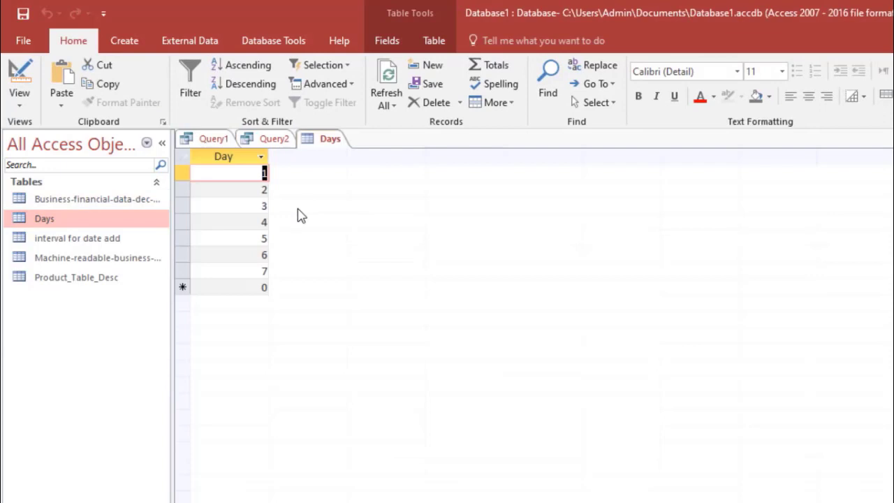
{"action": "key", "text": "ctrl+F4"}
- Widen the Day column and change its field to Choose(Day,"Sunday","Monday","Tuesday","Wednesday","Thursday","Friday","Saturday")
{"action": "left_click", "coordinate": [283, 413]}
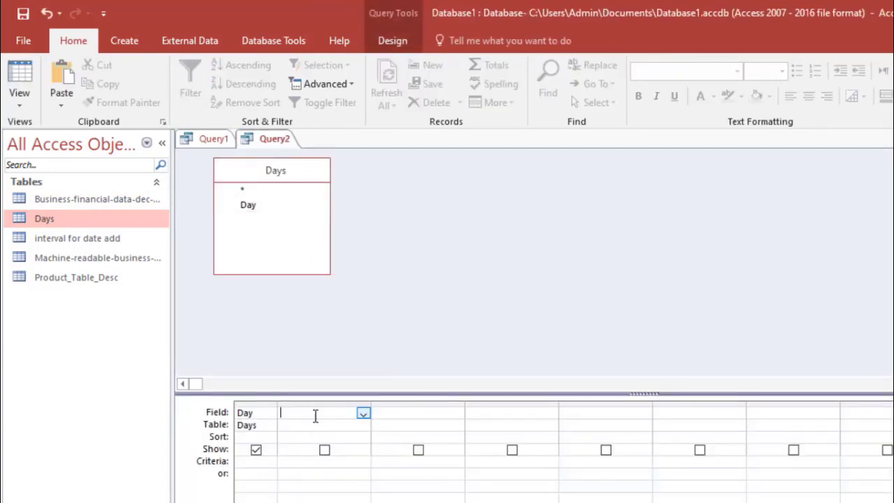
{"action": "left_click_drag", "start_coordinate": [423, 403], "coordinate": [426, 403]}
{"action": "left_click", "coordinate": [269, 413]}
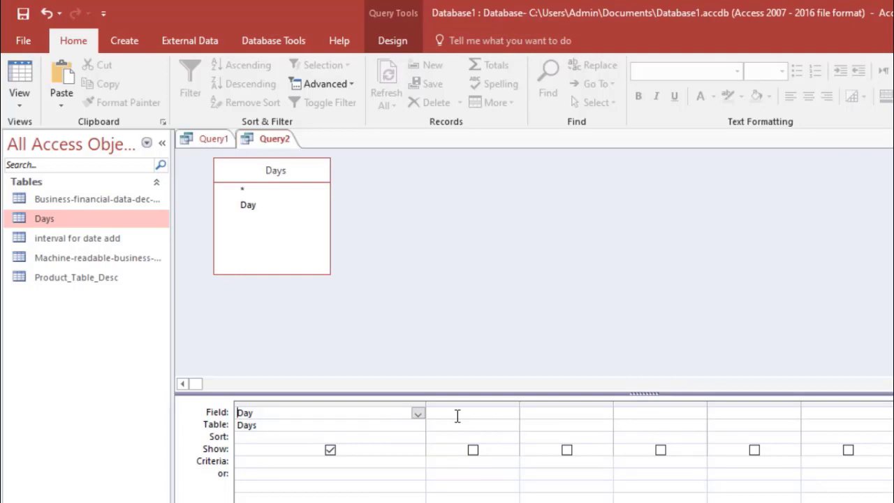
{"action": "type", "text": "hoose("}
{"action": "type", "text": "Sunday"}
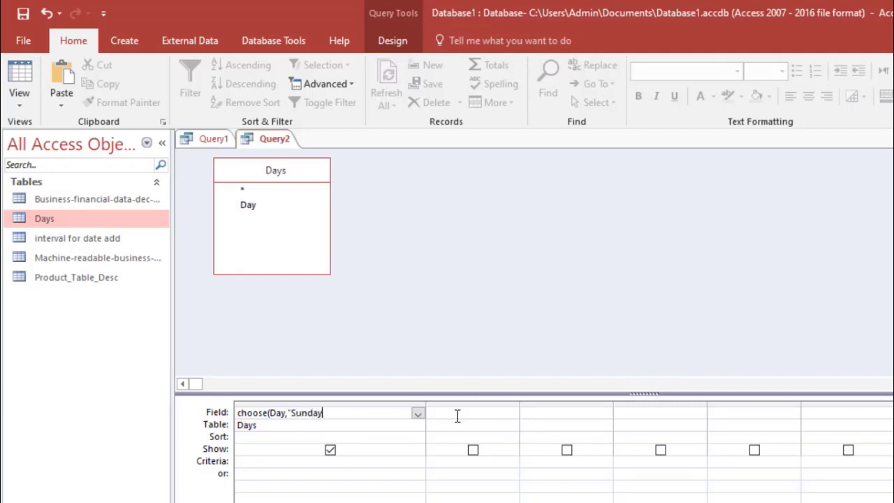
{"action": "type", "text": "\",\"Monday"}
{"action": "type", "text": "\",\"Tues"}
{"action": "type", "text": "day\""}
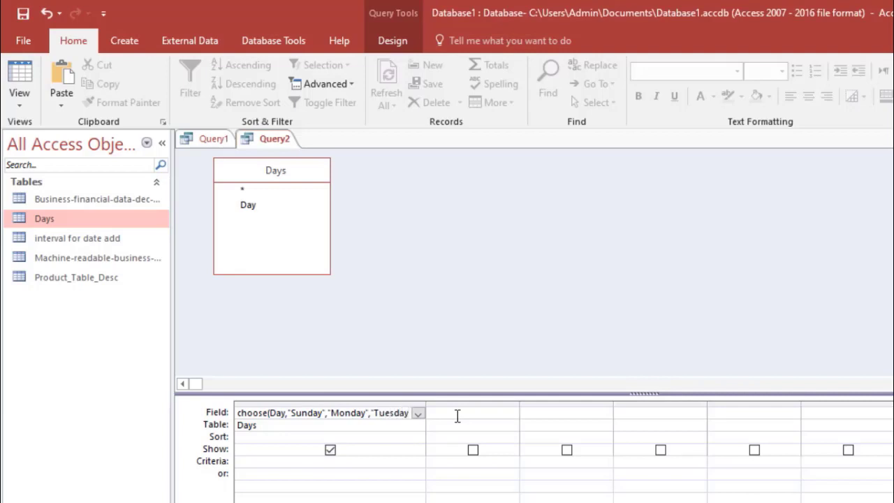
{"action": "type", "text": ",\"Wednesday"}
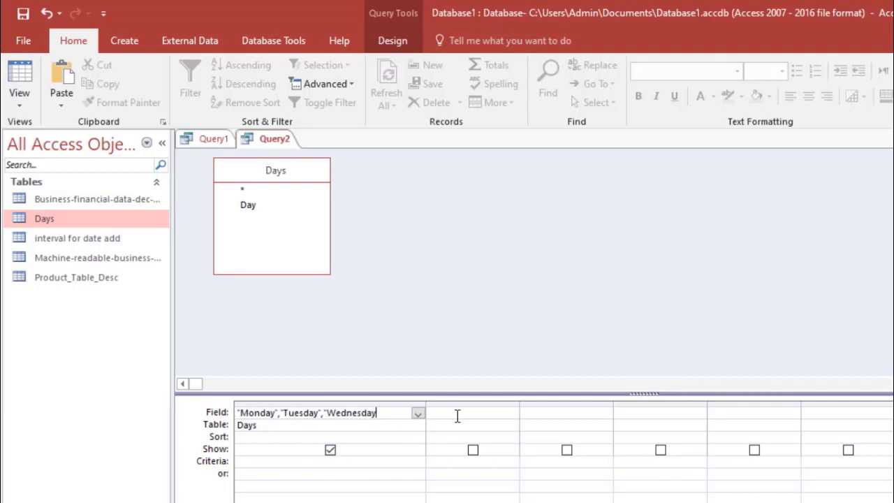
{"action": "type", "text": "\",\"Thursday"}
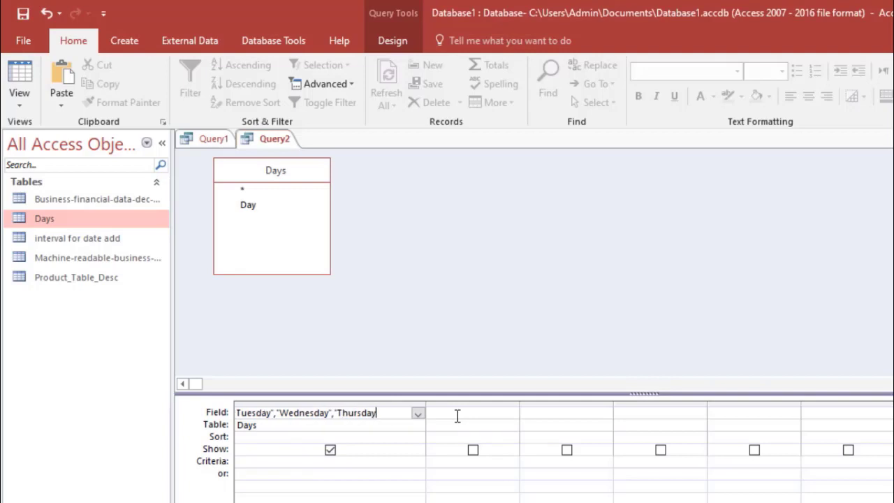
{"action": "type", "text": "\",\"Friday\","}
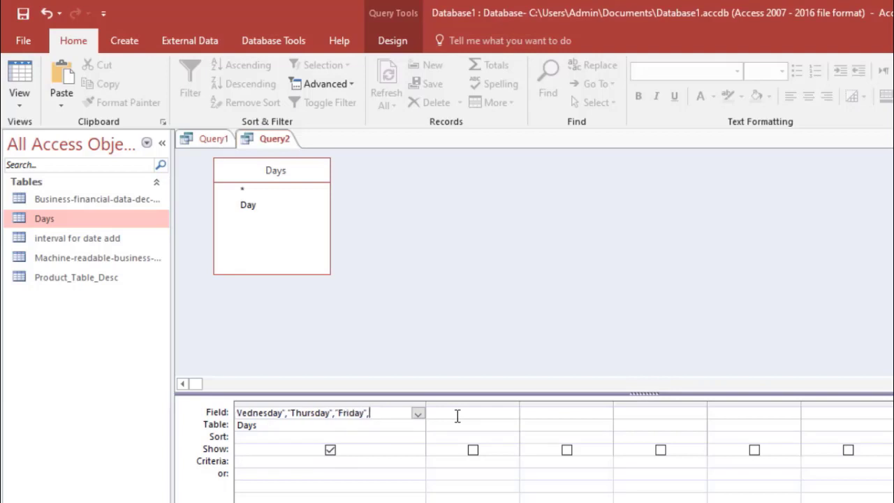
{"action": "type", "text": "\"Saturday\")"}
{"action": "key", "text": "Return"}
{"action": "key", "text": "Return"}
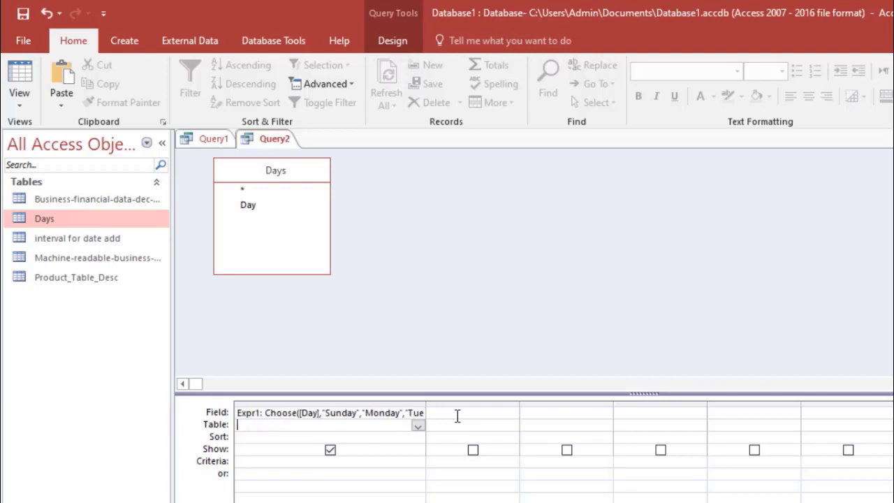
- Run the query and look through the day names produced by the Choose expression
{"action": "key", "text": "F5"}
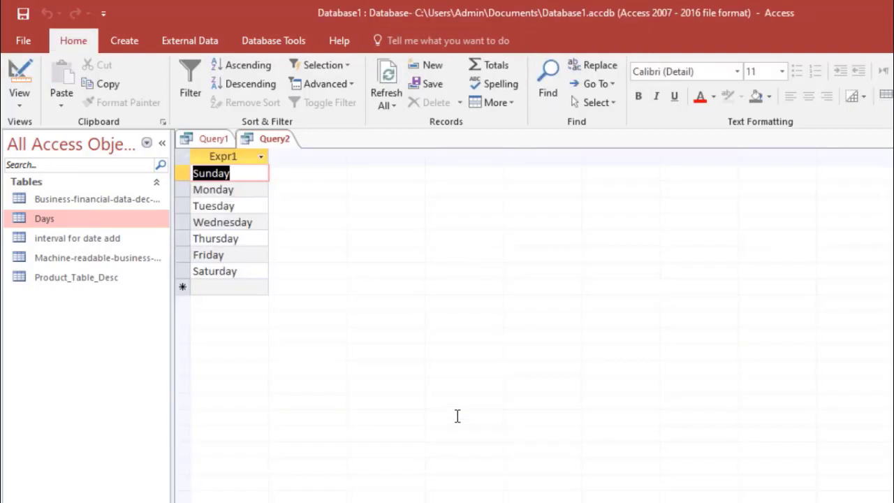
{"action": "key", "text": "Down"}
{"action": "key", "text": "Down"}
{"action": "key", "text": "Up"}
{"action": "key", "text": "Up"}
- Add the Day field ahead of the Choose column in the query design, and check the values in the Days table
{"action": "key", "text": "ctrl+comma"}
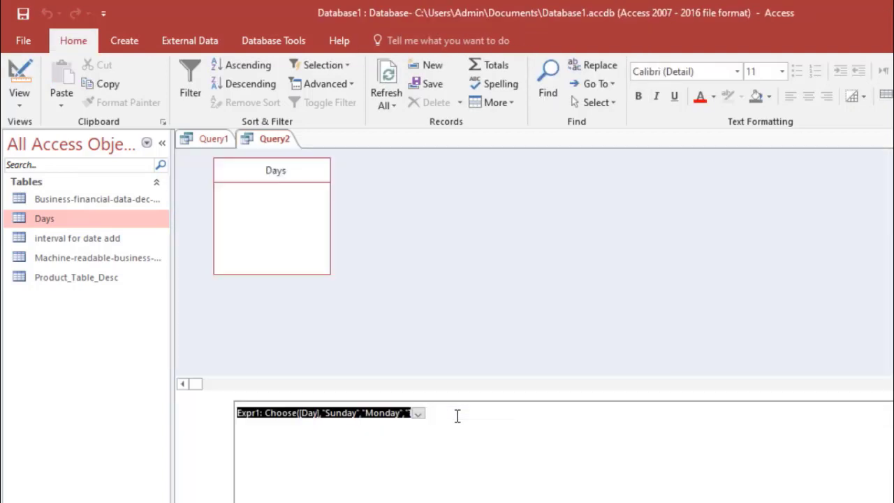
{"action": "double_click", "coordinate": [248, 209]}
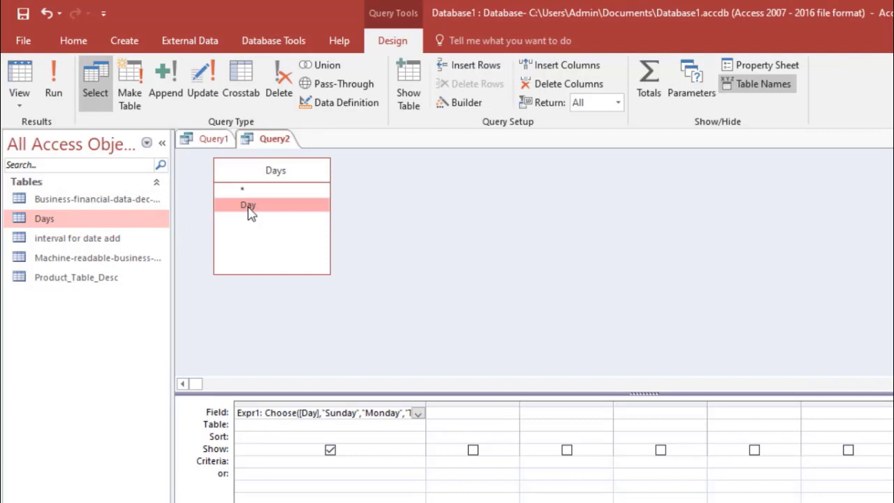
{"action": "left_click", "coordinate": [474, 404]}
{"action": "left_click_drag", "start_coordinate": [475, 403], "coordinate": [315, 413]}
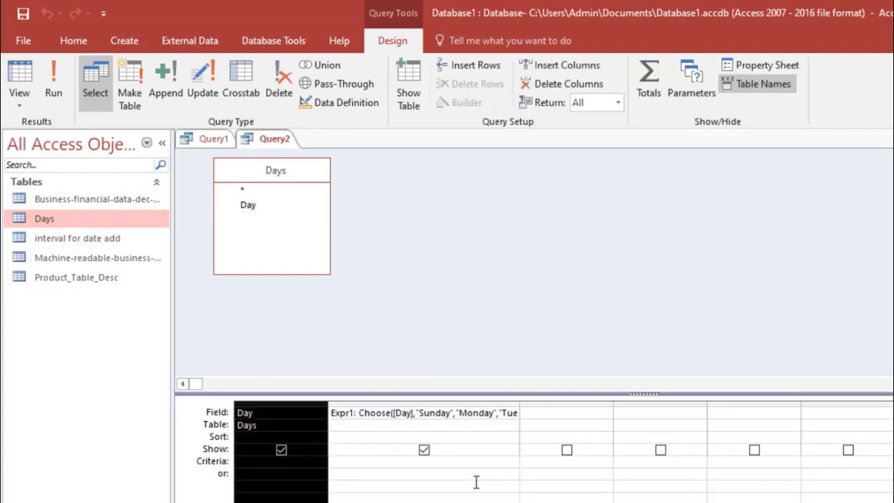
{"action": "double_click", "coordinate": [69, 219]}
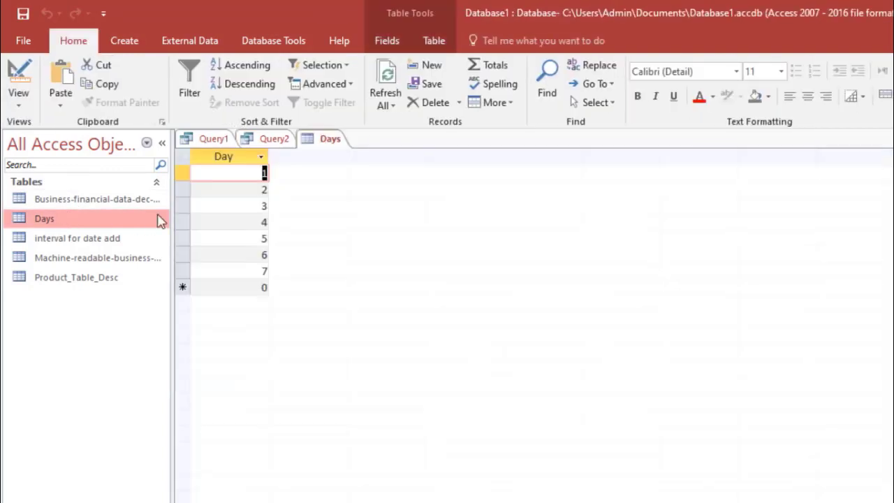
{"action": "key", "text": "ctrl+w"}
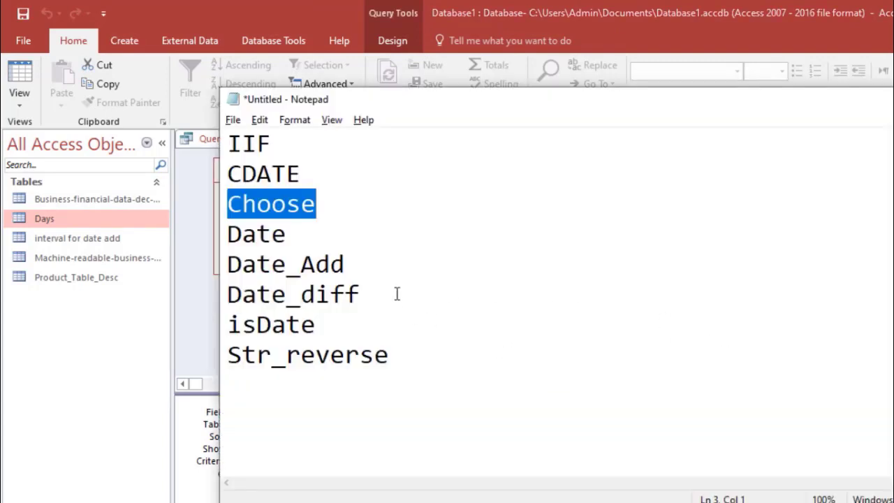
- Delete both the Day column and the Choose expression column from the Query2 design grid
{"action": "key", "text": "alt+Tab"}
{"action": "left_click", "coordinate": [414, 405]}
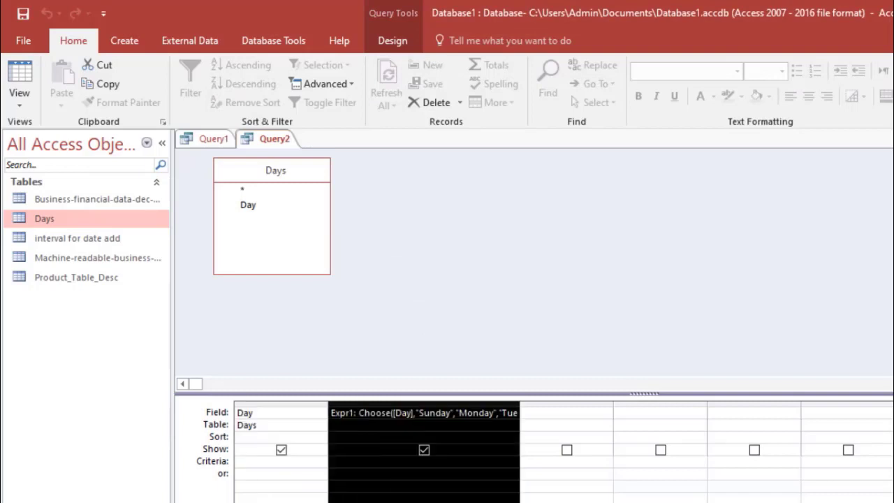
{"action": "key", "text": "shift+Left"}
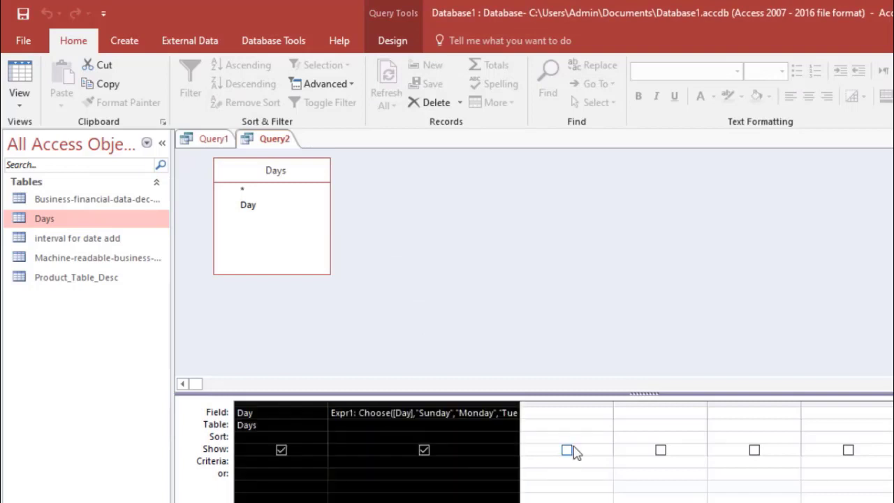
{"action": "key", "text": "Delete"}
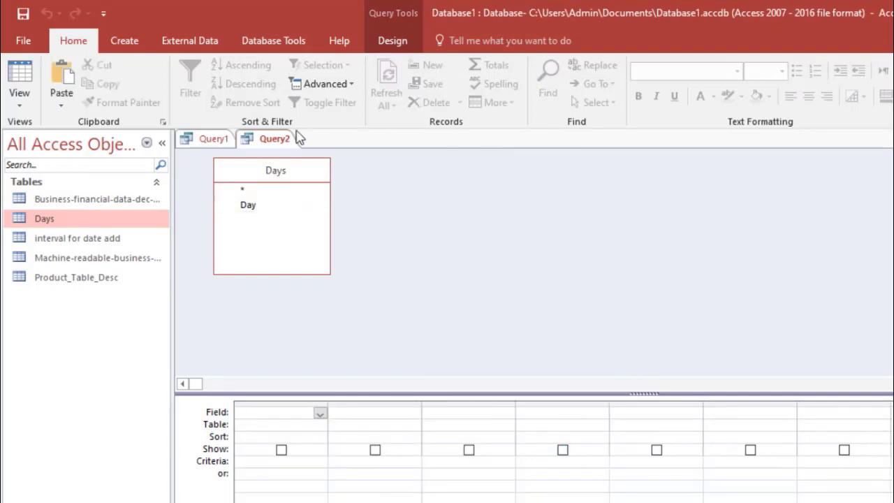
- Set the first field of the empty grid to Date() and run the query
{"action": "type", "text": "date()"}
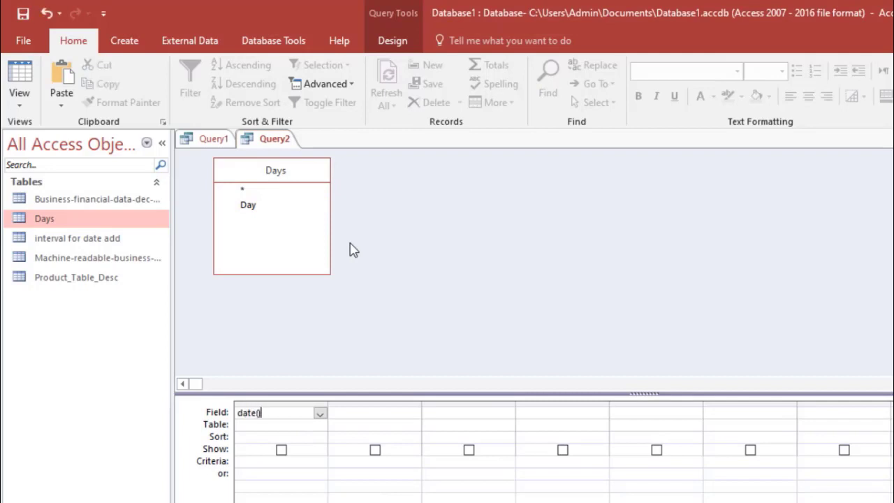
{"action": "key", "text": "Down"}
{"action": "key", "text": "ctrl+period"}
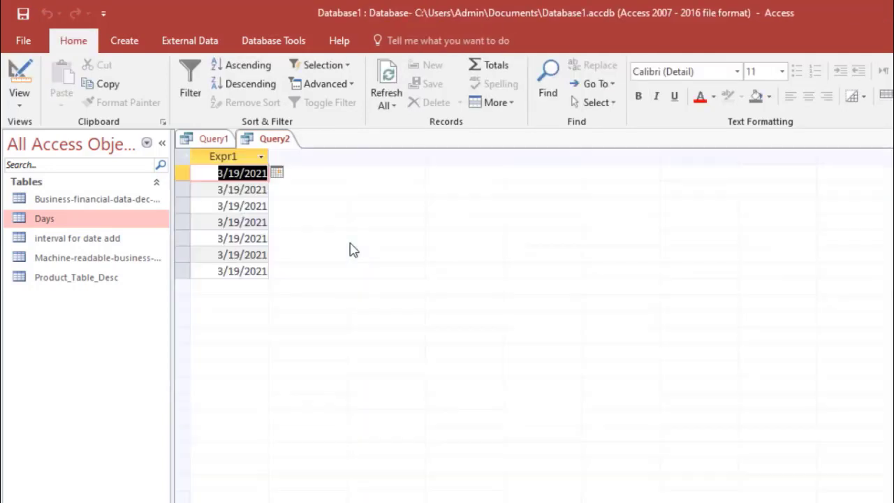
- Look through the dates that the Date() expression returns for the records
{"action": "key", "text": "Down"}
{"action": "key", "text": "Down"}
{"action": "key", "text": "Down"}
{"action": "key", "text": "Down"}
{"action": "key", "text": "Down"}
{"action": "key", "text": "Down"}
{"action": "key", "text": "Up"}
{"action": "key", "text": "Up"}
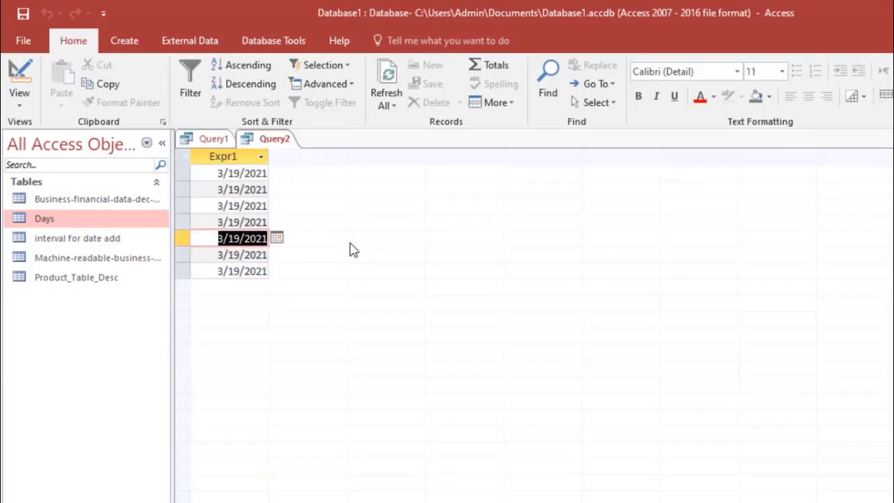
- Copy the Date() expression into the second column, make it Date()-7, and run the query
{"action": "key", "text": "ctrl+period"}
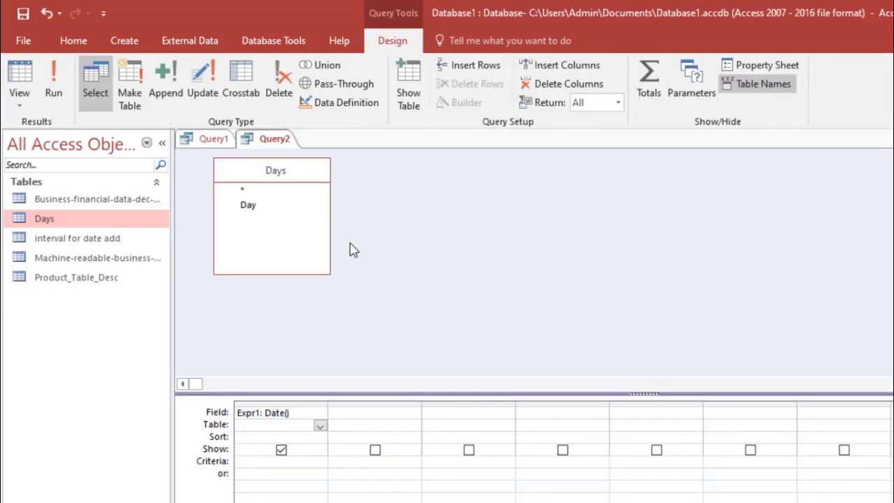
{"action": "key", "text": "Up"}
{"action": "key", "text": "F2"}
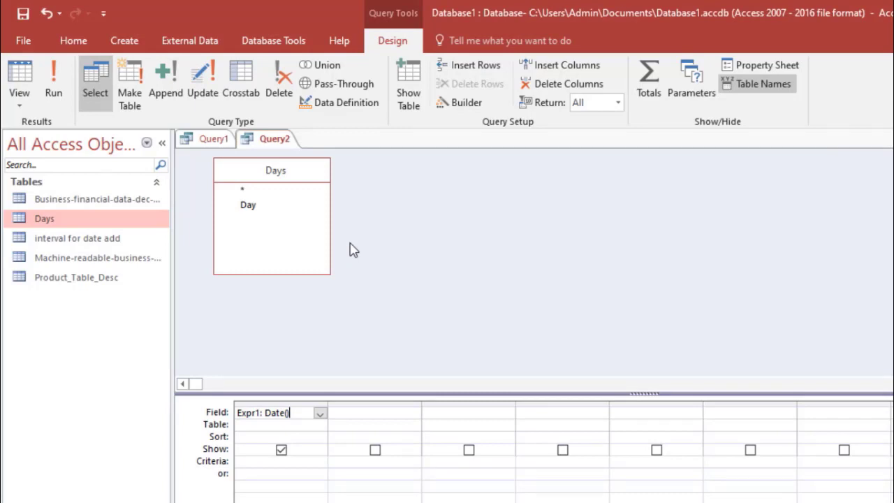
{"action": "key", "text": "ctrl+shift+Left"}
{"action": "key", "text": "ctrl+c"}
{"action": "key", "text": "Tab"}
{"action": "key", "text": "ctrl+v"}
{"action": "type", "text": "-7"}
{"action": "key", "text": "F5"}
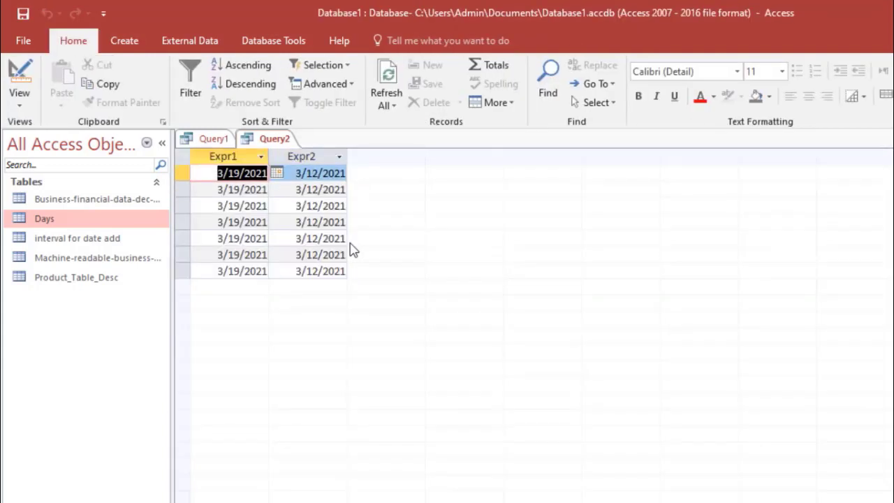
- Compare the two date columns in the results, and highlight Date_Add in the Notepad function list
{"action": "key", "text": "Tab"}
{"action": "key", "text": "shift+Tab"}
{"action": "key", "text": "Tab"}
{"action": "key", "text": "shift+Tab"}
{"action": "key", "text": "Tab"}
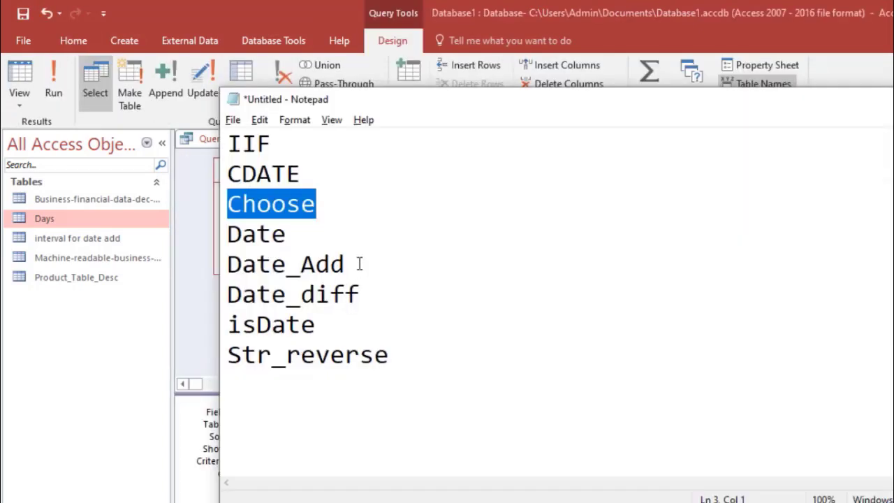
{"action": "left_click_drag", "start_coordinate": [360, 264], "coordinate": [227, 264]}
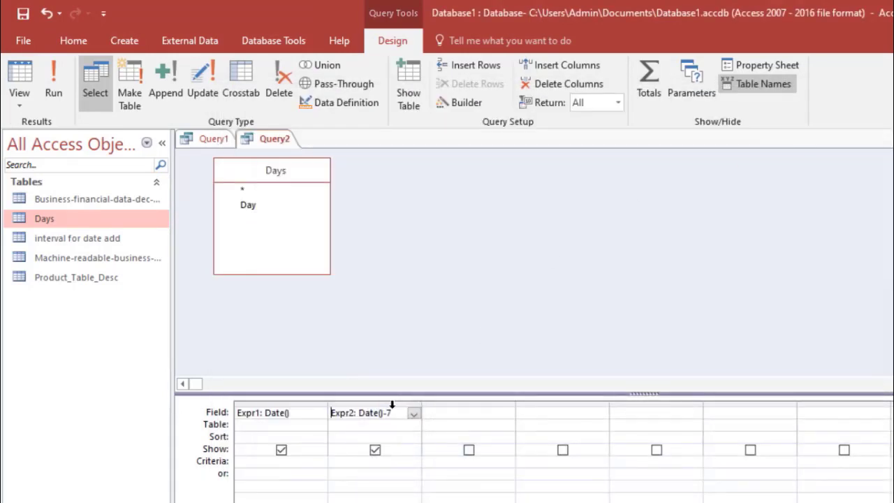
- Delete the Date() and Date()-7 columns from the query design grid
{"action": "left_click", "coordinate": [393, 403]}
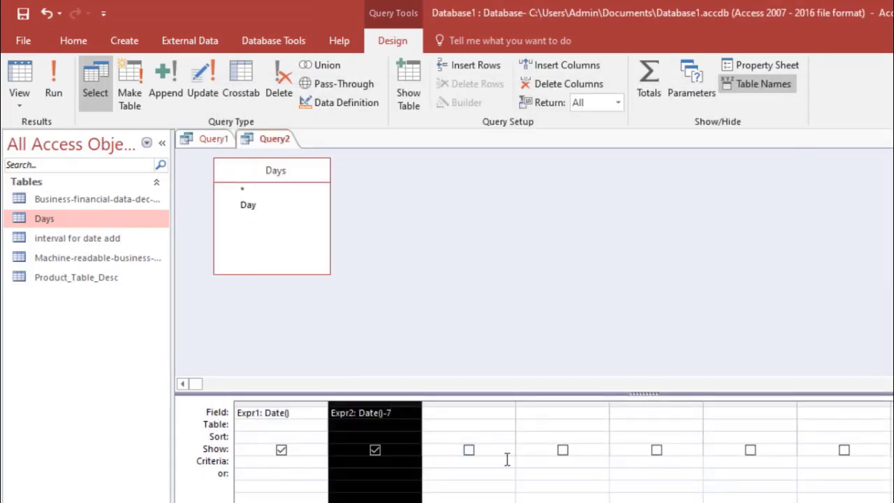
{"action": "left_click", "coordinate": [411, 414]}
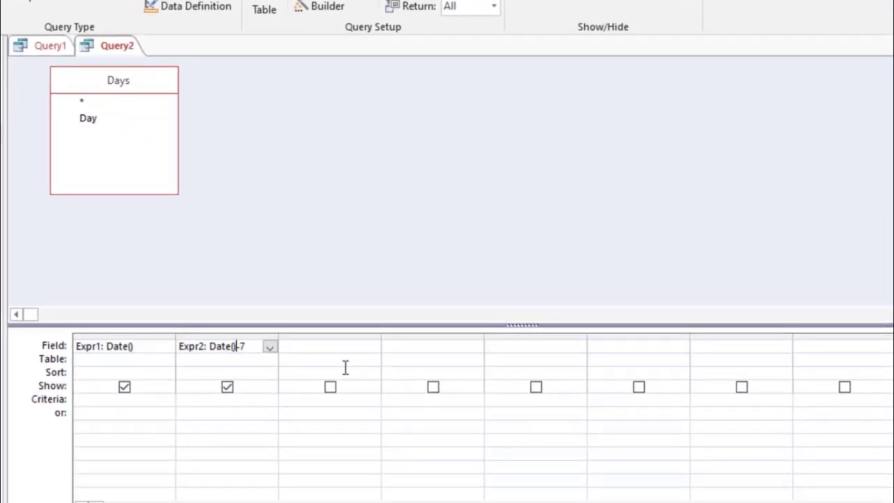
{"action": "key", "text": "Down"}
{"action": "key", "text": "Up"}
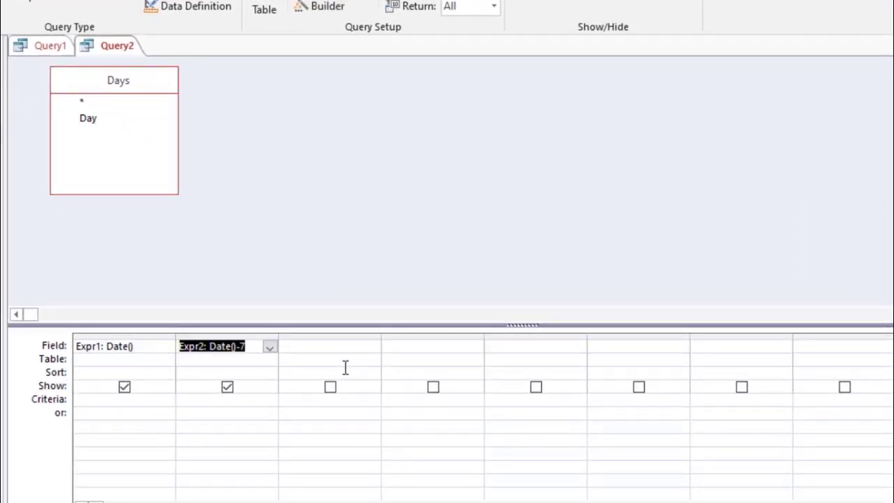
{"action": "key", "text": "F2"}
{"action": "key", "text": "ctrl+space"}
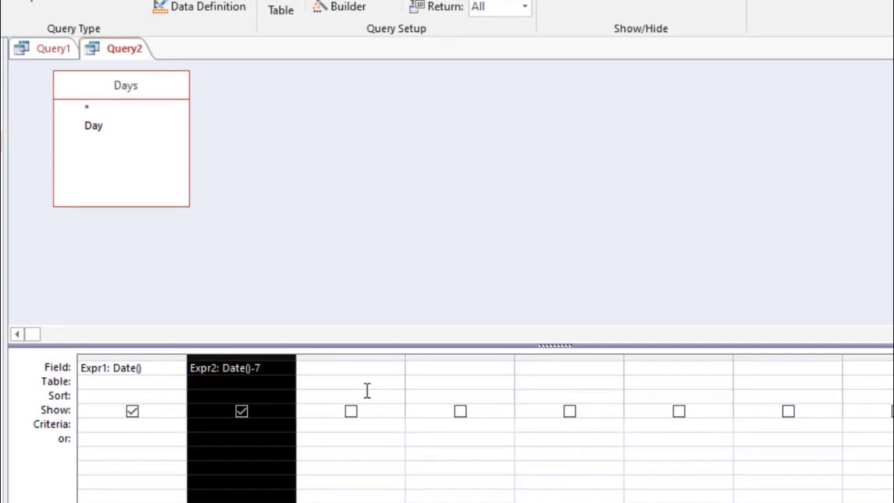
{"action": "key", "text": "ctrl+space"}
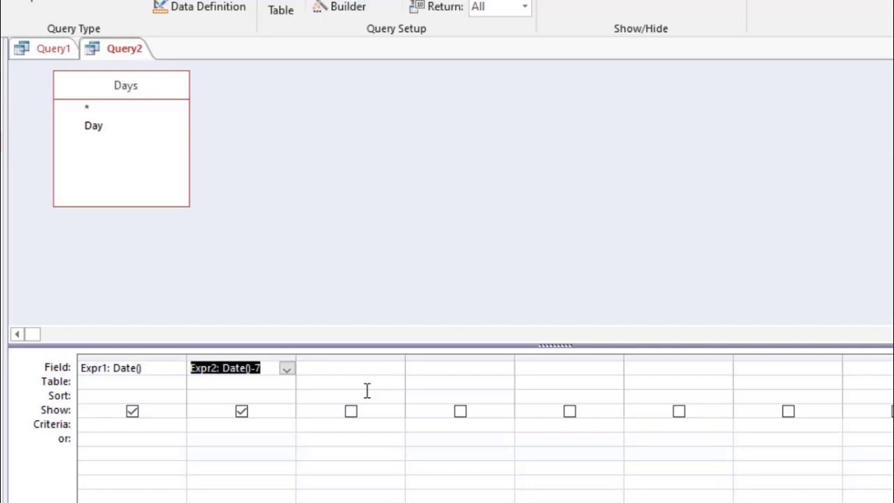
{"action": "key", "text": "Up"}
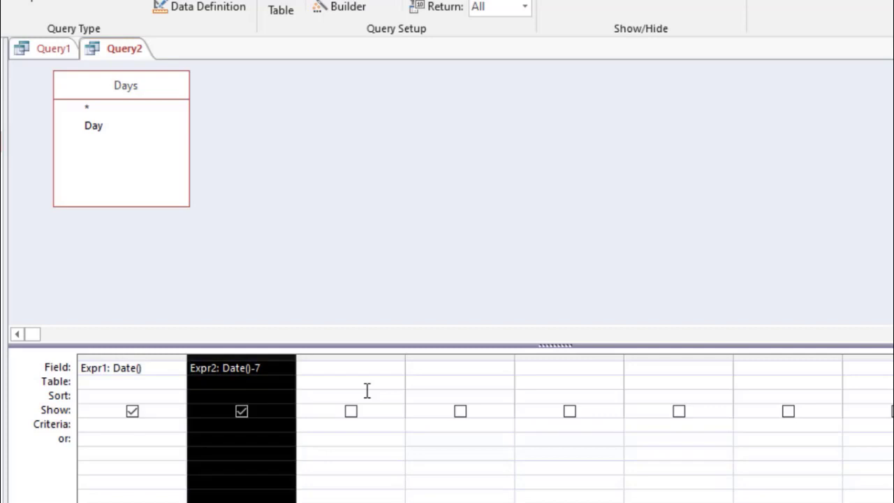
{"action": "key", "text": "shift+Left"}
{"action": "key", "text": "Delete"}
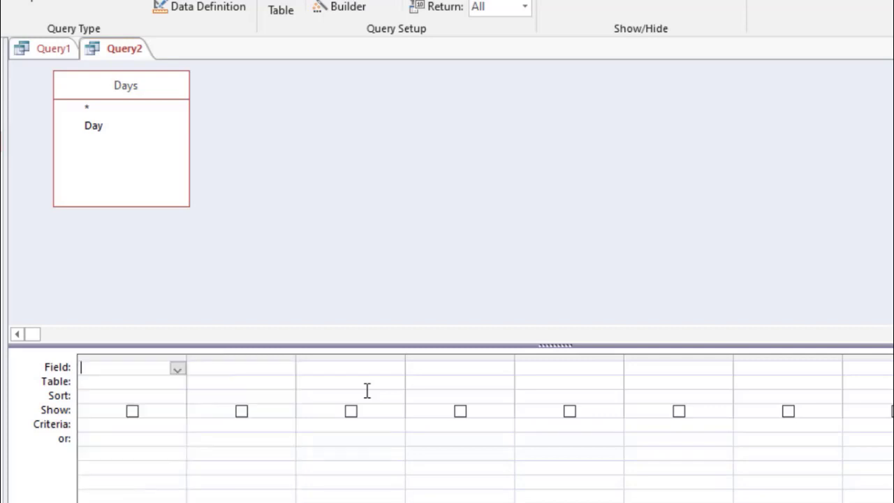
- Widen the first column of the empty query grid, leaving its field blank
{"action": "left_click_drag", "start_coordinate": [186, 358], "coordinate": [374, 356]}
{"action": "left_click", "coordinate": [240, 373]}
{"action": "type", "text": "dat"}
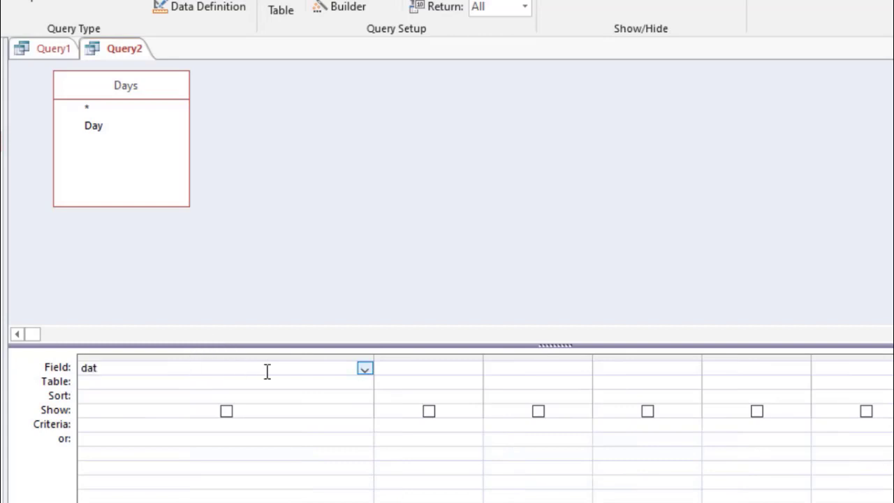
{"action": "key", "text": "BackSpace"}
{"action": "key", "text": "BackSpace"}
{"action": "key", "text": "BackSpace"}
- Open the Expression Builder for the first column's criteria and list all built-in functions
{"action": "left_click", "coordinate": [146, 426]}
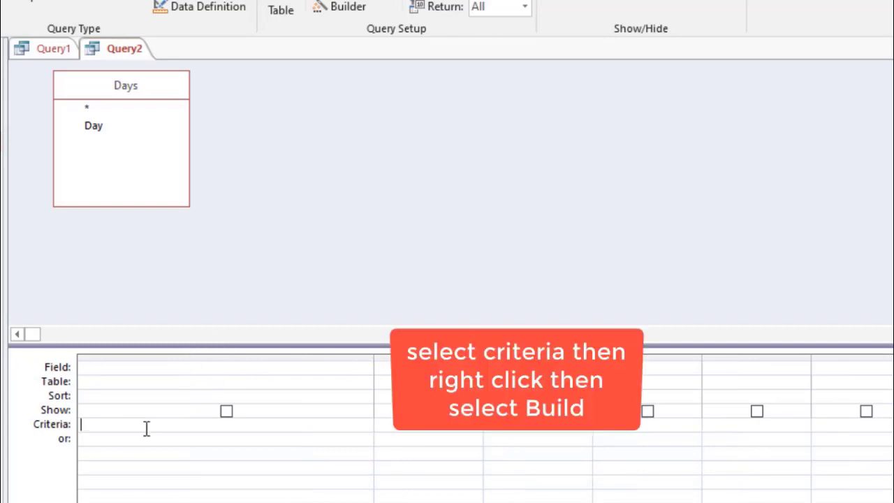
{"action": "right_click", "coordinate": [146, 426]}
{"action": "left_click", "coordinate": [186, 371]}
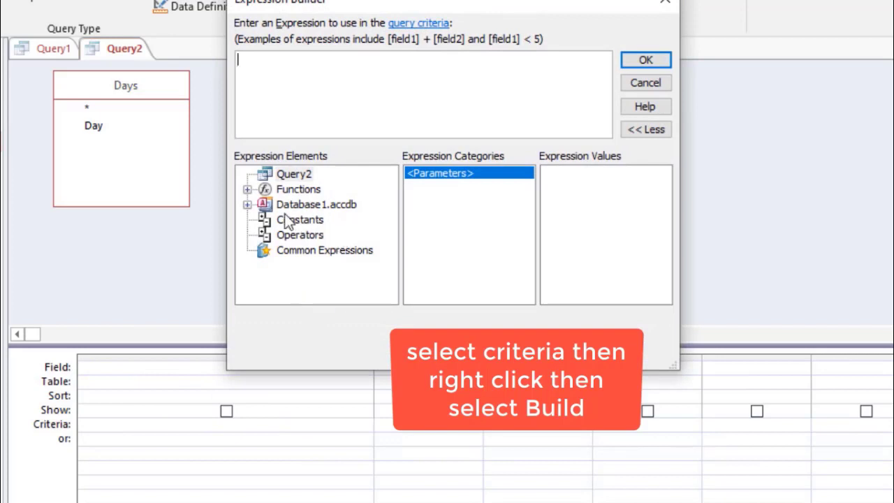
{"action": "left_click", "coordinate": [248, 189]}
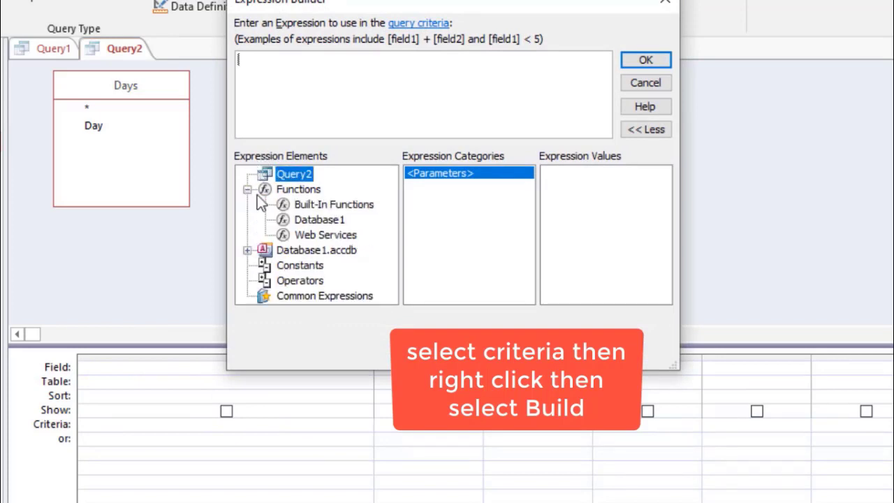
{"action": "left_click", "coordinate": [309, 207]}
{"action": "mouse_move", "coordinate": [662, 190]}
{"action": "left_mouse_down"}
{"action": "mouse_move", "coordinate": [668, 261]}
{"action": "mouse_move", "coordinate": [679, 196]}
{"action": "mouse_move", "coordinate": [670, 178]}
{"action": "left_mouse_up"}
- Build the criteria expression DateAdd("d",108,#2021-02-01# in the Expression Builder and accept it
{"action": "left_click", "coordinate": [254, 60]}
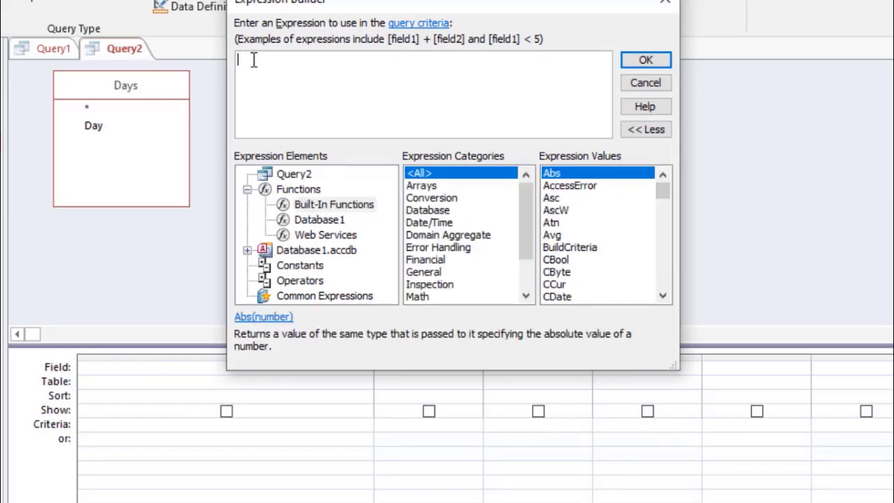
{"action": "type", "text": "date"}
{"action": "key", "text": "Down"}
{"action": "key", "text": "Down"}
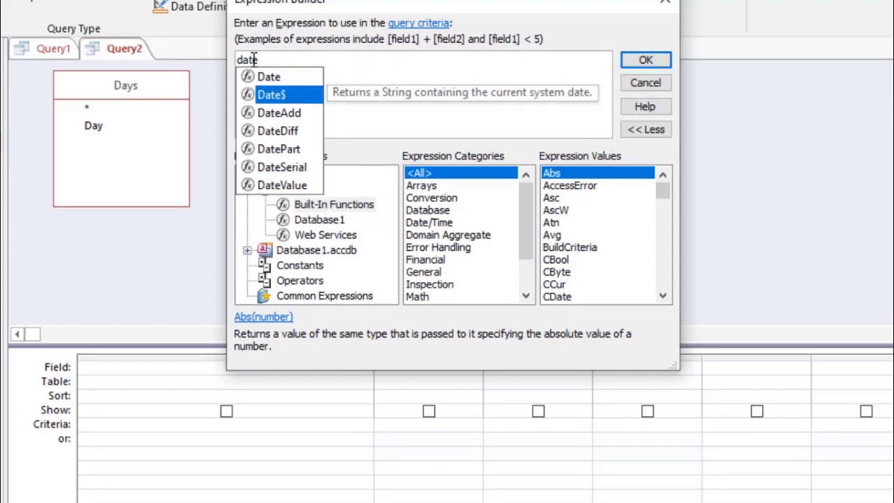
{"action": "key", "text": "Tab"}
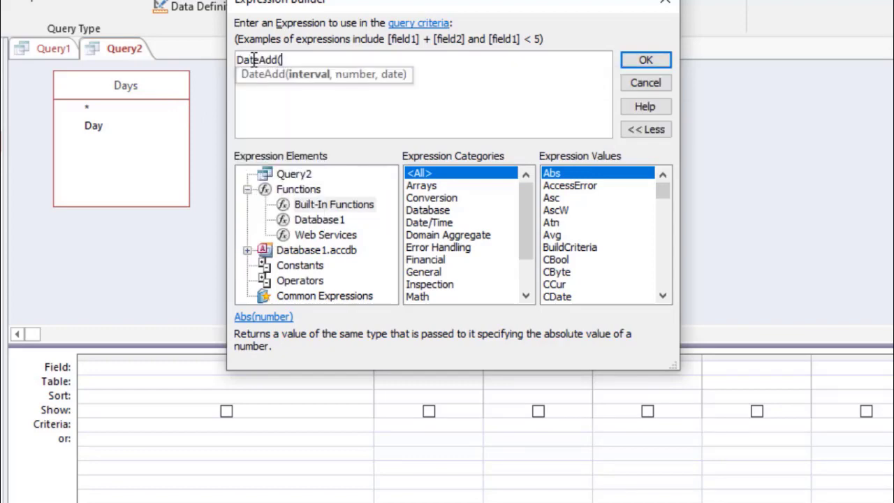
{"action": "type", "text": "\"d\","}
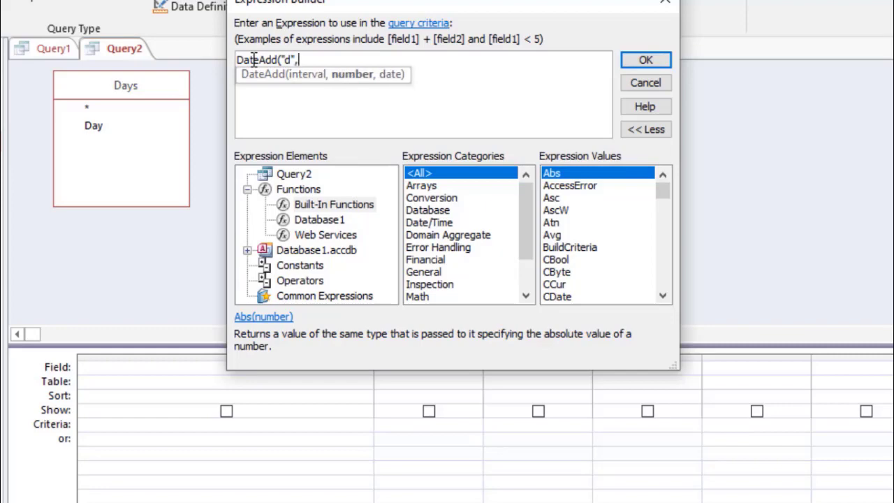
{"action": "type", "text": "108,"}
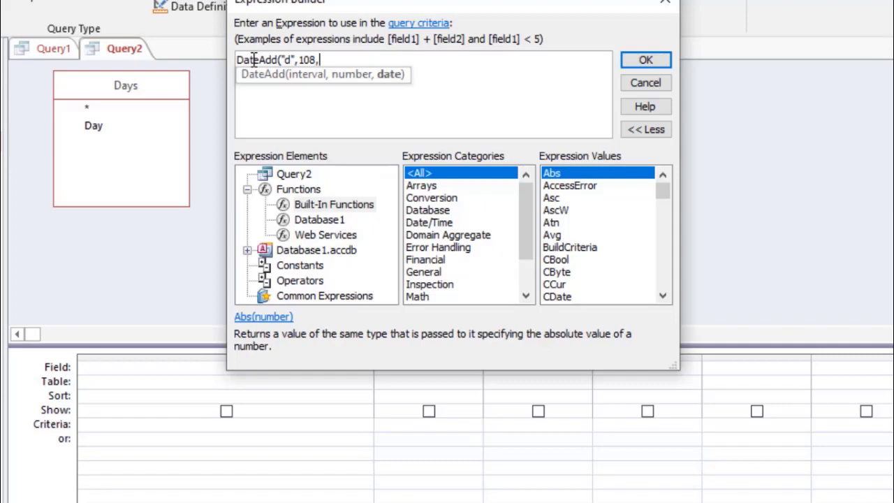
{"action": "type", "text": "##"}
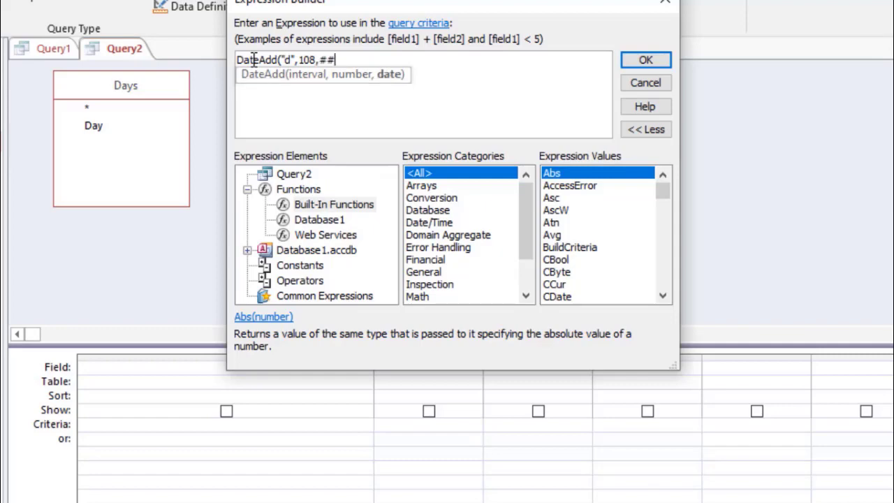
{"action": "type", "text": "2021"}
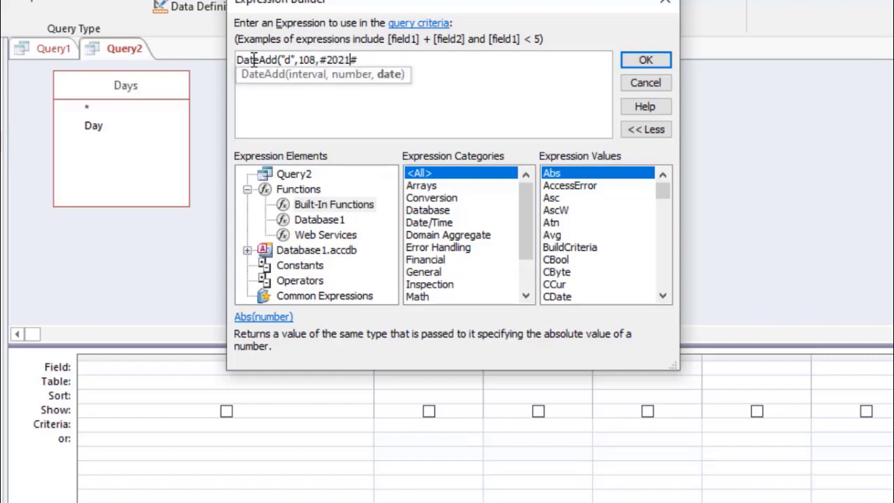
{"action": "type", "text": "-002-01"}
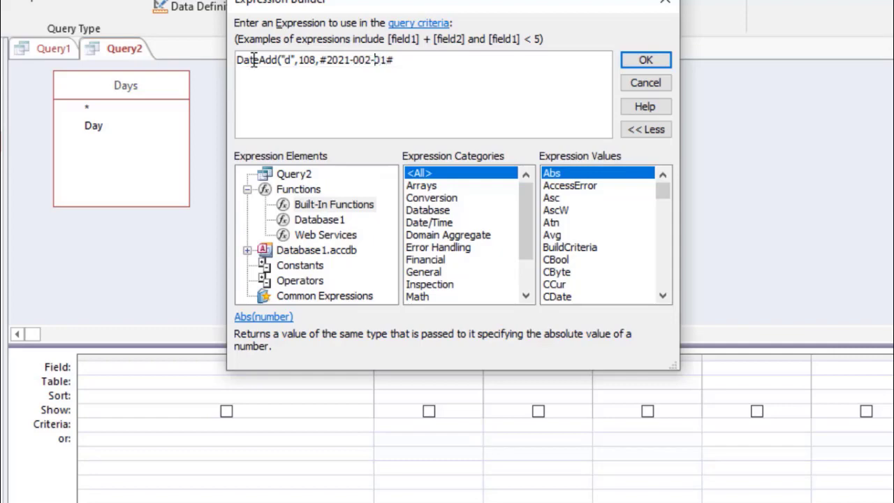
{"action": "key", "text": "BackSpace"}
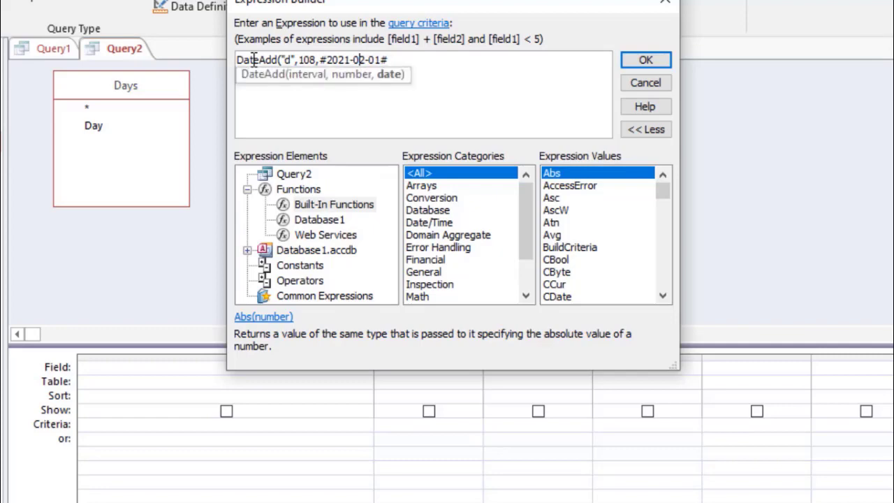
{"action": "left_click", "coordinate": [632, 60]}
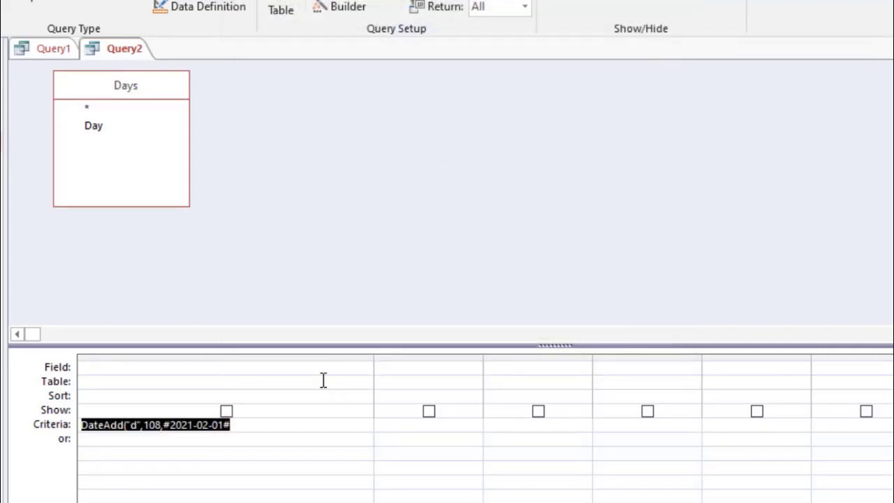
- Move the DateAdd expression from the first column's Criteria row to its Field row and add the closing parenthesis
{"action": "key", "text": "ctrl+x"}
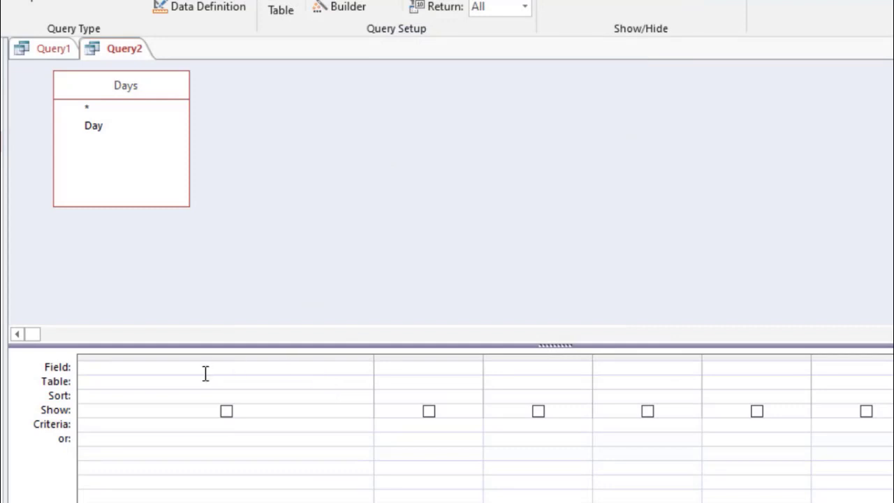
{"action": "left_click", "coordinate": [205, 371]}
{"action": "key", "text": "ctrl+v"}
{"action": "left_click", "coordinate": [176, 433]}
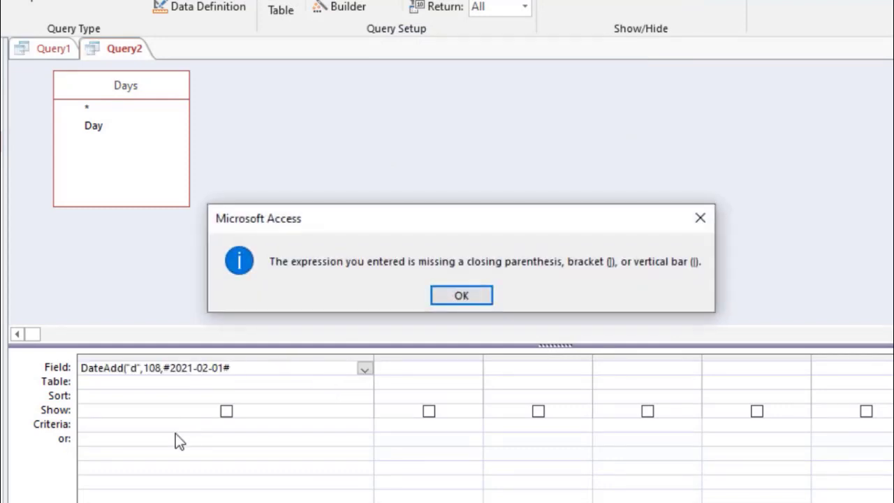
{"action": "left_click", "coordinate": [446, 298]}
{"action": "type", "text": ")"}
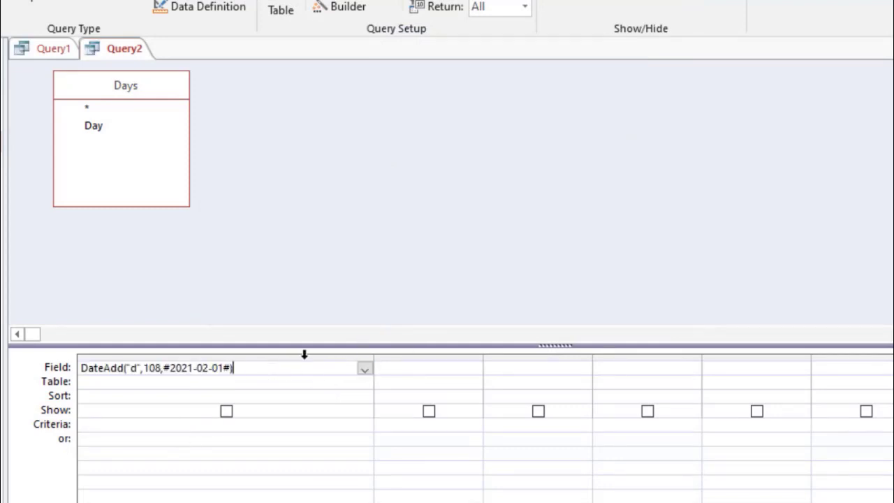
- Run the query to view the dates calculated by DateAdd, and return to the design
{"action": "key", "text": "Down"}
{"action": "key", "text": "Down"}
{"action": "key", "text": "ctrl+period"}
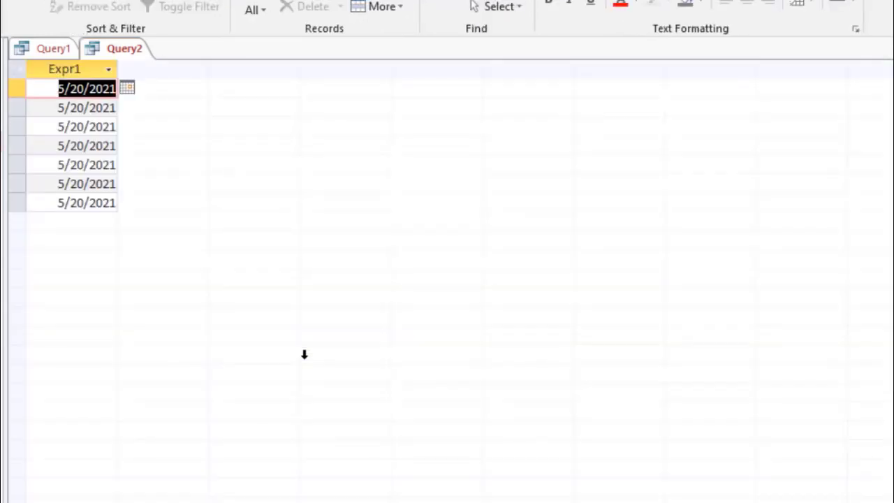
{"action": "key", "text": "ctrl+comma"}
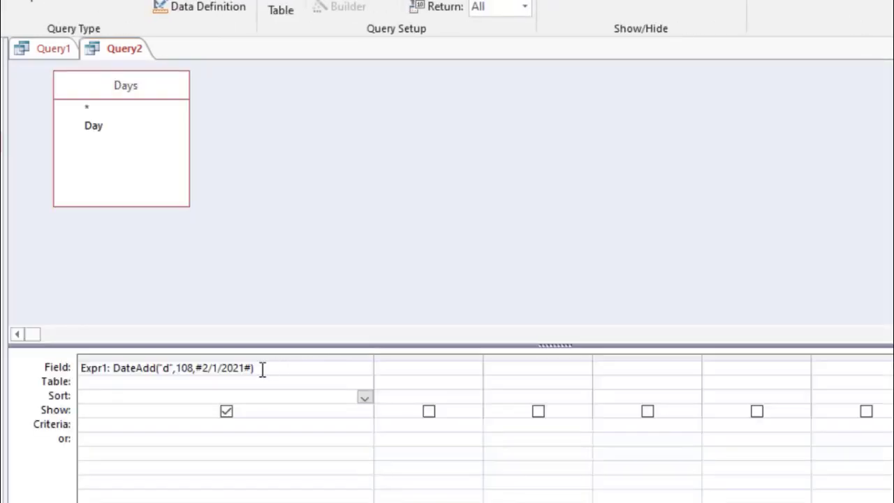
- Add the date #2/1/2021# as a second query column, run the query to compare both dates, and return to the design
{"action": "double_click", "coordinate": [234, 367]}
{"action": "left_click", "coordinate": [419, 369]}
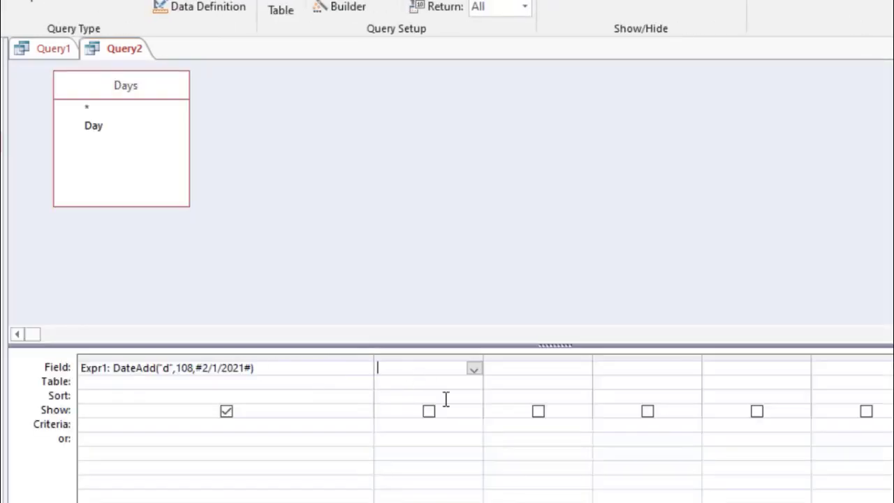
{"action": "key", "text": "ctrl+v"}
{"action": "key", "text": "ctrl+period"}
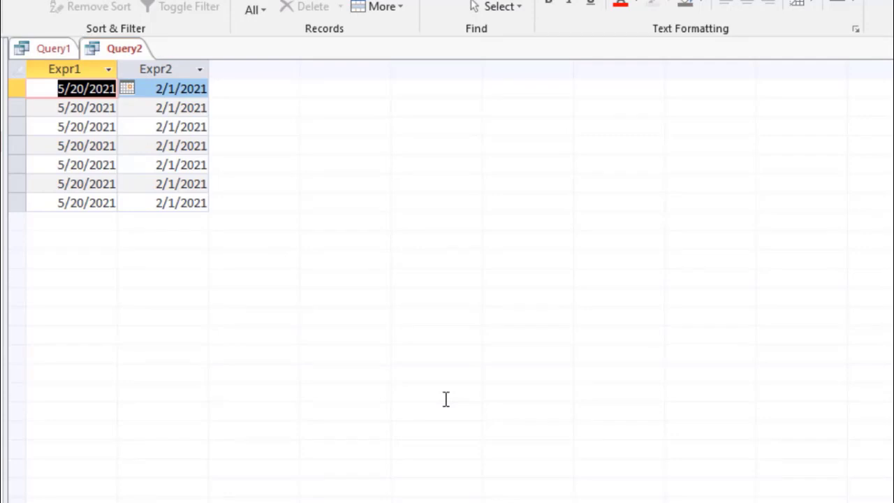
{"action": "key", "text": "ctrl+comma"}
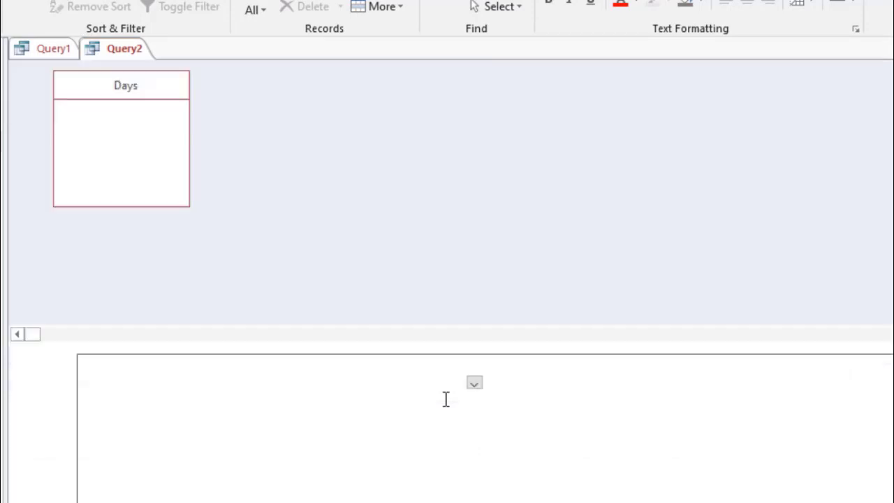
- Change the first column's DateAdd interval to "yyyy" and its number to 1.5
{"action": "key", "text": "Up"}
{"action": "key", "text": "Left"}
{"action": "key", "text": "F2"}
{"action": "key", "text": "ctrl+Left"}
{"action": "key", "text": "ctrl+Left"}
{"action": "key", "text": "ctrl+Left"}
{"action": "key", "text": "ctrl+Left"}
{"action": "key", "text": "ctrl+Left"}
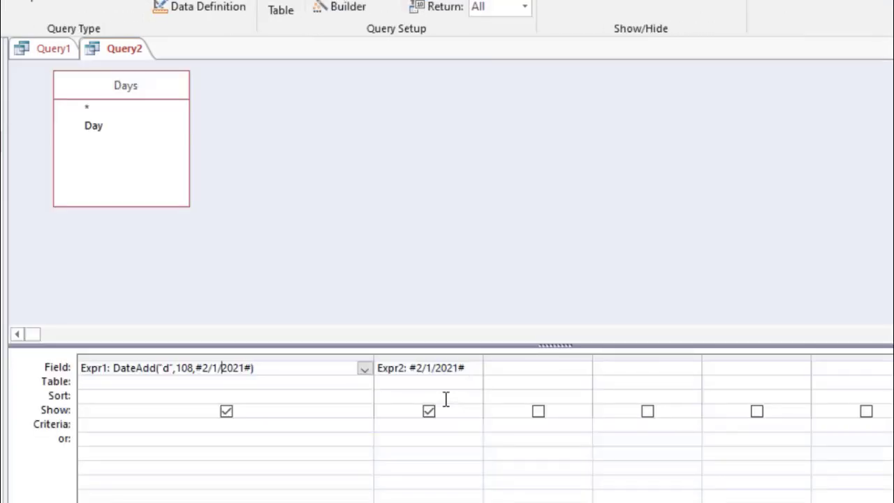
{"action": "key", "text": "shift+Right"}
{"action": "key", "text": "shift+Right"}
{"action": "key", "text": "shift+Right"}
{"action": "type", "text": "1.5"}
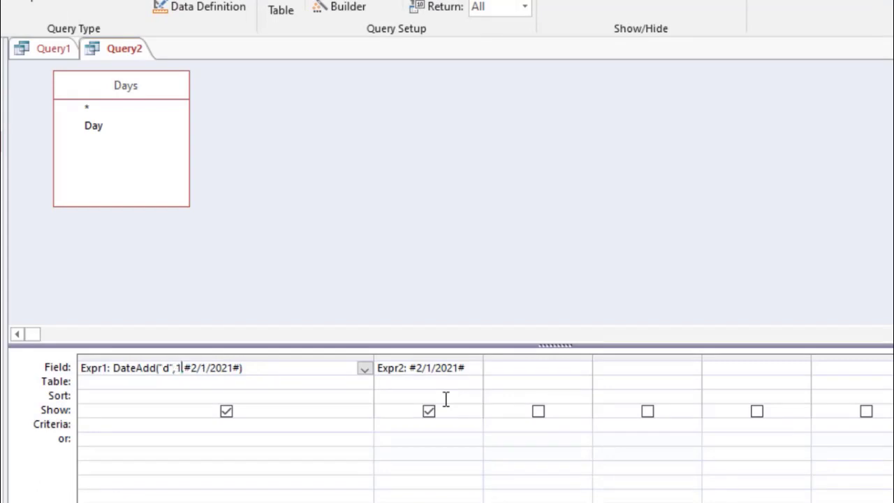
{"action": "key", "text": "Left"}
{"action": "key", "text": "Left"}
{"action": "key", "text": "Left"}
{"action": "key", "text": "Left"}
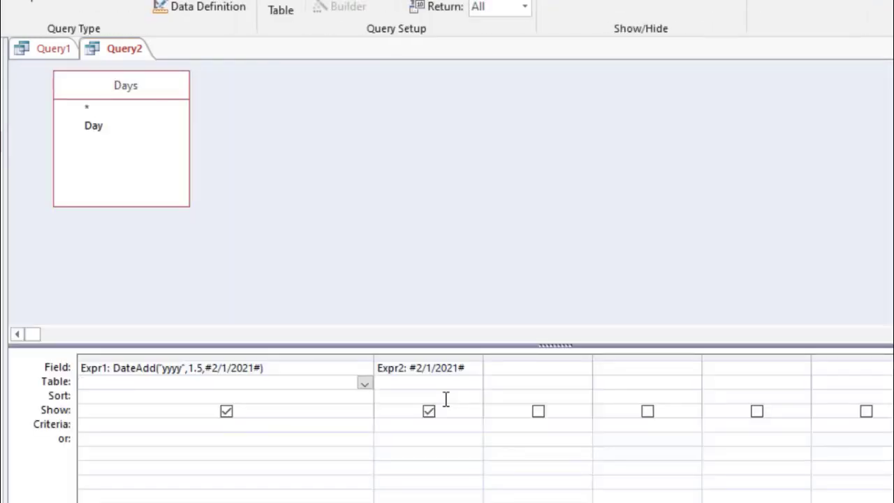
- Set the number in the first column's DateAdd expression to 2 and run the query to compare the two date columns
{"action": "key", "text": "Up"}
{"action": "key", "text": "F2"}
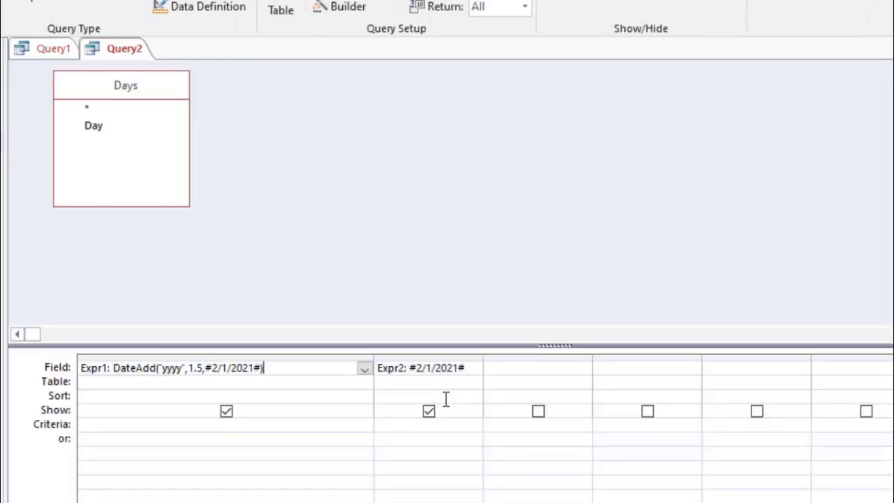
{"action": "key", "text": "Left"}
{"action": "key", "text": "Left"}
{"action": "key", "text": "Left"}
{"action": "key", "text": "Left"}
{"action": "key", "text": "Left"}
{"action": "key", "text": "Left"}
{"action": "key", "text": "Left"}
{"action": "key", "text": "Left"}
{"action": "key", "text": "Left"}
{"action": "key", "text": "Left"}
{"action": "key", "text": "Left"}
{"action": "key", "text": "BackSpace"}
{"action": "key", "text": "BackSpace"}
{"action": "key", "text": "BackSpace"}
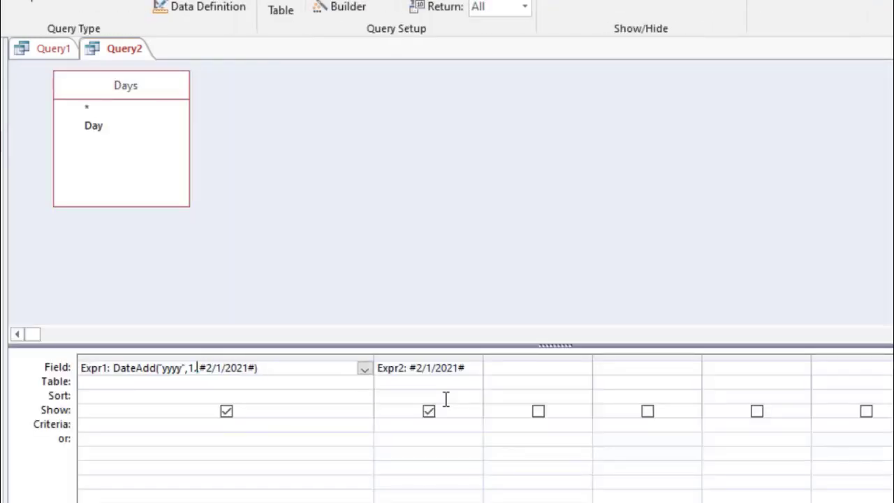
{"action": "type", "text": "2"}
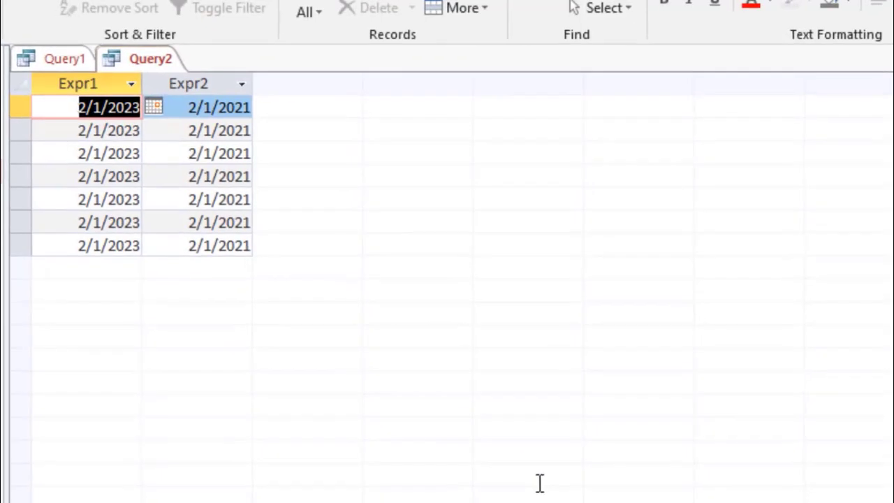
{"action": "key", "text": "Right"}
{"action": "key", "text": "Left"}
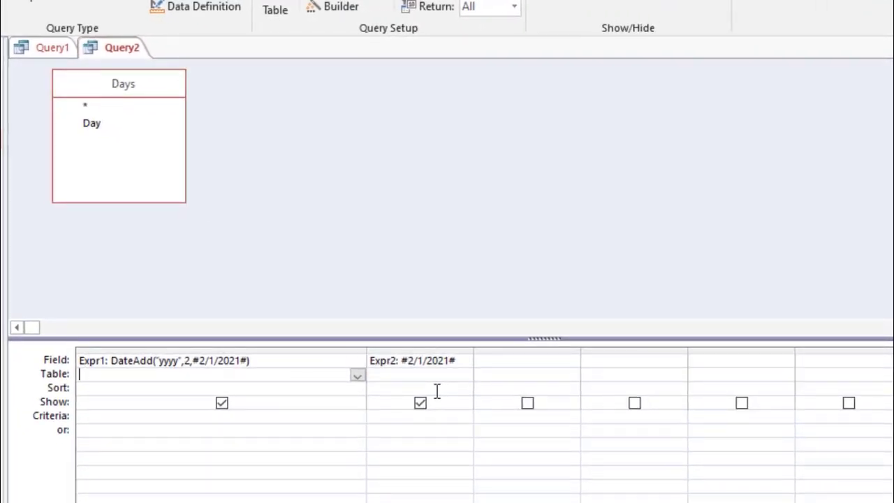
- Change the DateAdd interval in the first column to "m" and run the query
{"action": "key", "text": "Up"}
{"action": "key", "text": "F2"}
{"action": "key", "text": "Left"}
{"action": "key", "text": "Left"}
{"action": "key", "text": "Left"}
{"action": "key", "text": "Left"}
{"action": "key", "text": "Left"}
{"action": "key", "text": "Left"}
{"action": "key", "text": "Left"}
{"action": "key", "text": "Left"}
{"action": "key", "text": "Left"}
{"action": "key", "text": "Left"}
{"action": "key", "text": "Left"}
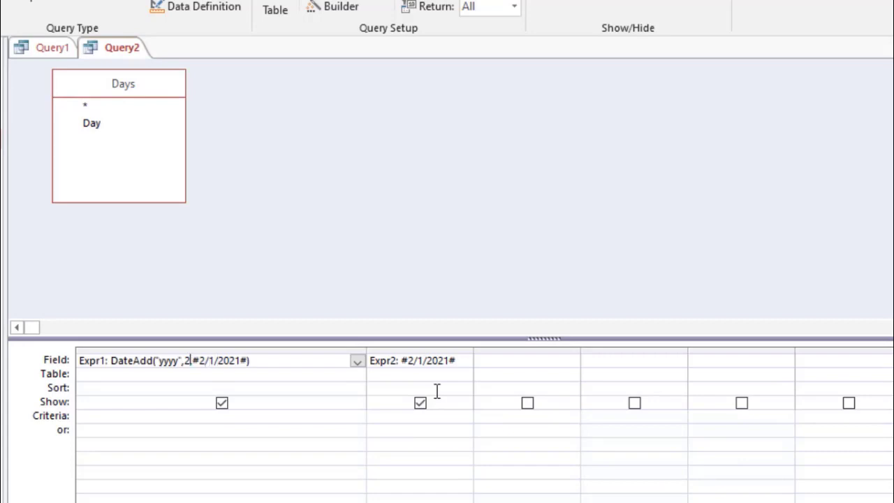
{"action": "key", "text": "Left"}
{"action": "key", "text": "Left"}
{"action": "key", "text": "Left"}
{"action": "key", "text": "shift+Left"}
{"action": "key", "text": "shift+Left"}
{"action": "key", "text": "shift+Left"}
{"action": "key", "text": "shift+Right"}
{"action": "type", "text": "m"}
{"action": "key", "text": "ctrl+period"}
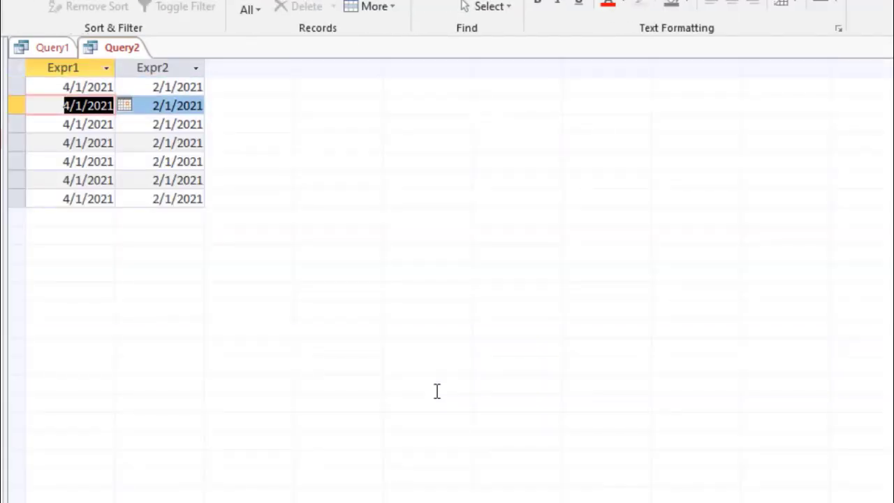
- Return to the query design and delete the second column containing #2/1/2021#
{"action": "key", "text": "ctrl+comma"}
{"action": "key", "text": "Left"}
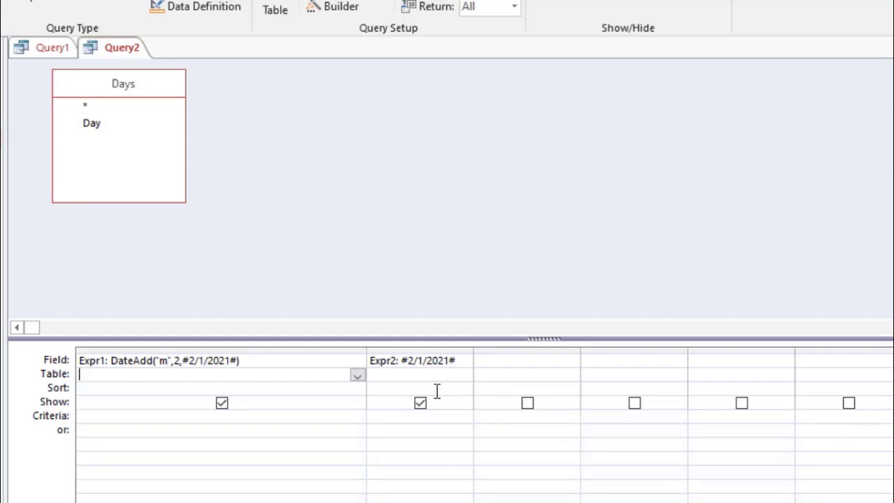
{"action": "key", "text": "Tab"}
{"action": "left_click", "coordinate": [419, 350]}
{"action": "key", "text": "Delete"}
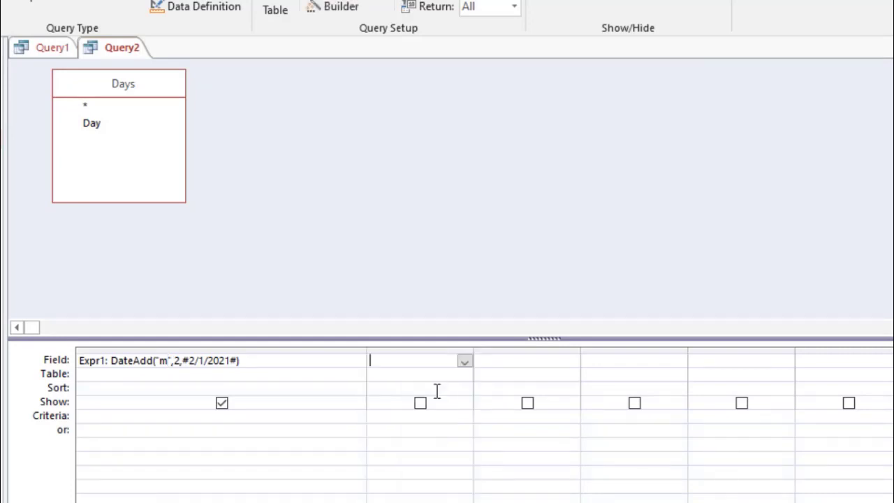
- Set the number of months in the remaining DateAdd expression to 6
{"action": "key", "text": "shift+Tab"}
{"action": "key", "text": "F2"}
{"action": "key", "text": "ctrl+Left"}
{"action": "key", "text": "ctrl+Left"}
{"action": "key", "text": "ctrl+Left"}
{"action": "key", "text": "ctrl+Left"}
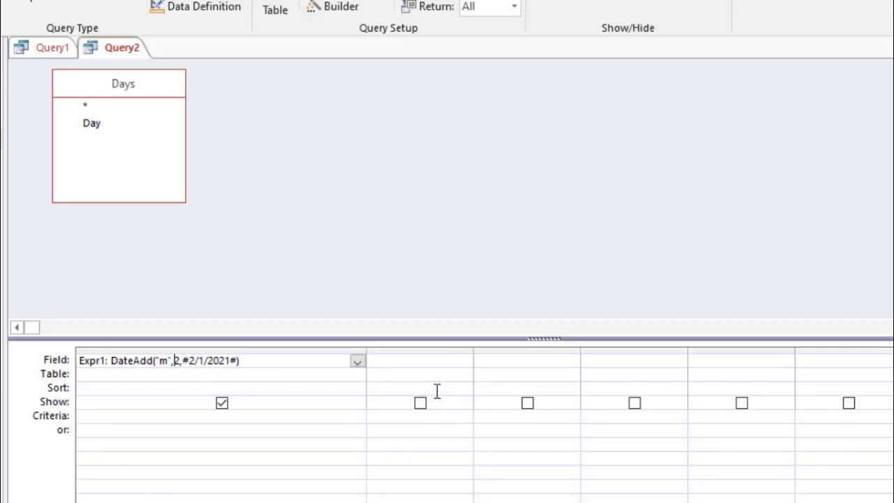
{"action": "key", "text": "Left"}
{"action": "key", "text": "shift+Left"}
{"action": "key", "text": "Right"}
{"action": "key", "text": "Right"}
{"action": "key", "text": "Right"}
{"action": "key", "text": "shift+Right"}
{"action": "type", "text": "6"}
- Wrap the month expression in an outer DateAdd with interval "YYYY" and number 1, and run the query
{"action": "key", "text": "Left"}
{"action": "key", "text": "Left"}
{"action": "key", "text": "Left"}
{"action": "key", "text": "Left"}
{"action": "key", "text": "Left"}
{"action": "key", "text": "Left"}
{"action": "key", "text": "Left"}
{"action": "key", "text": "Left"}
{"action": "type", "text": "datea"}
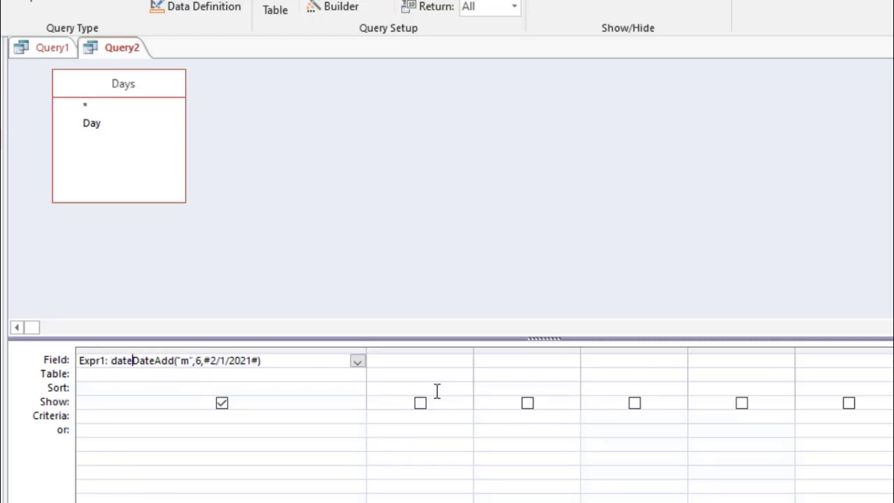
{"action": "type", "text": "dd"}
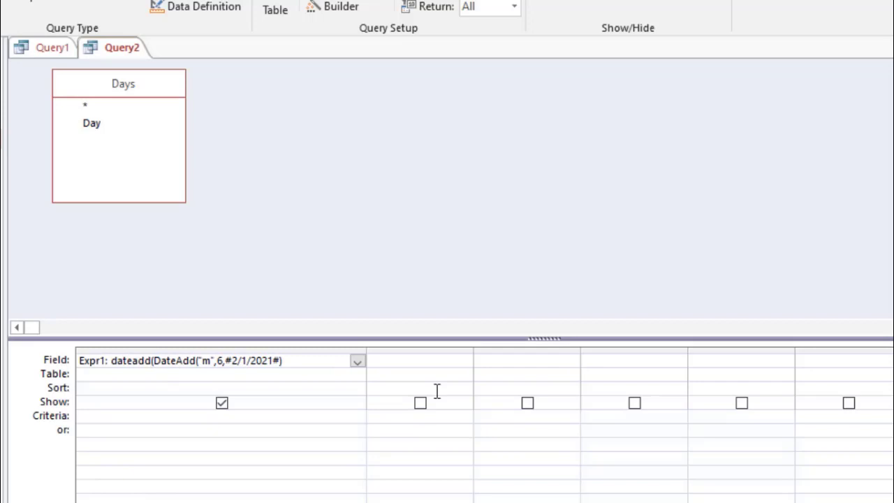
{"action": "type", "text": "("}
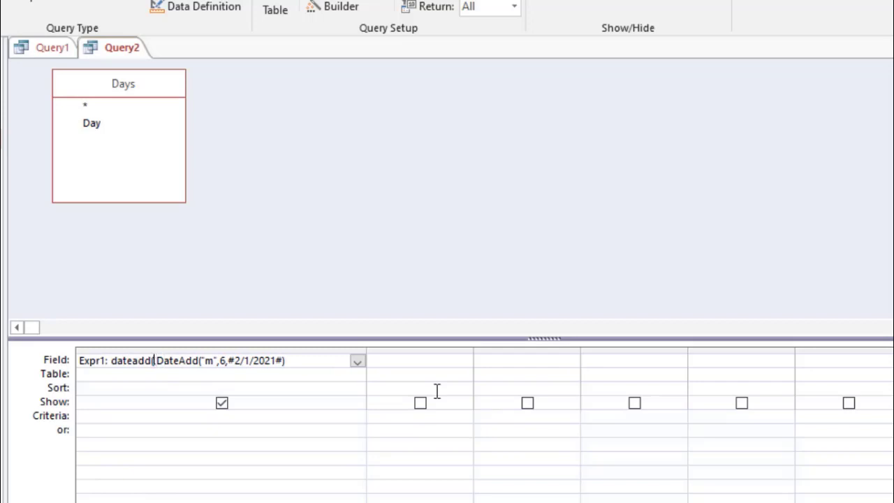
{"action": "type", "text": "\"YYYY"}
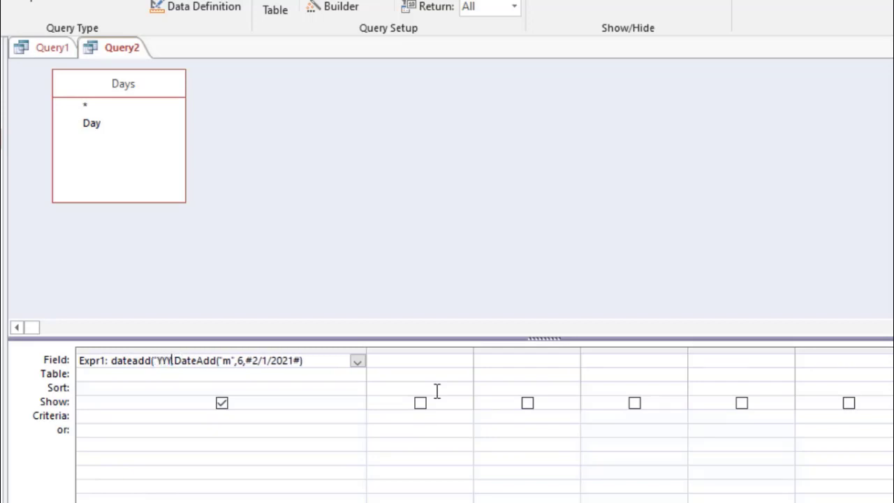
{"action": "type", "text": "\","}
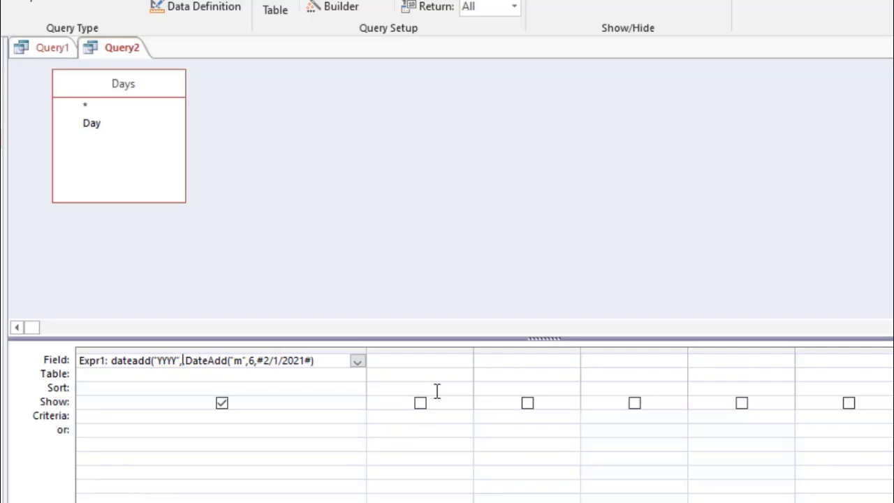
{"action": "type", "text": "1"}
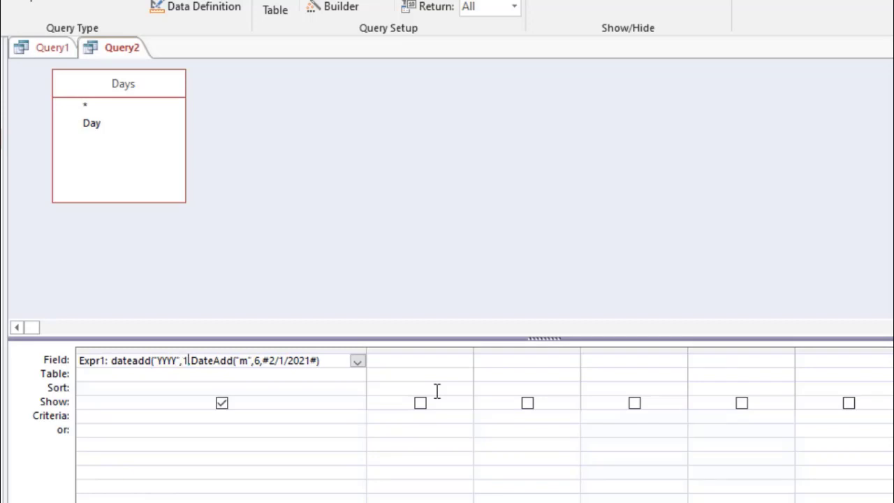
{"action": "type", "text": ","}
{"action": "key", "text": "End"}
{"action": "type", "text": ")"}
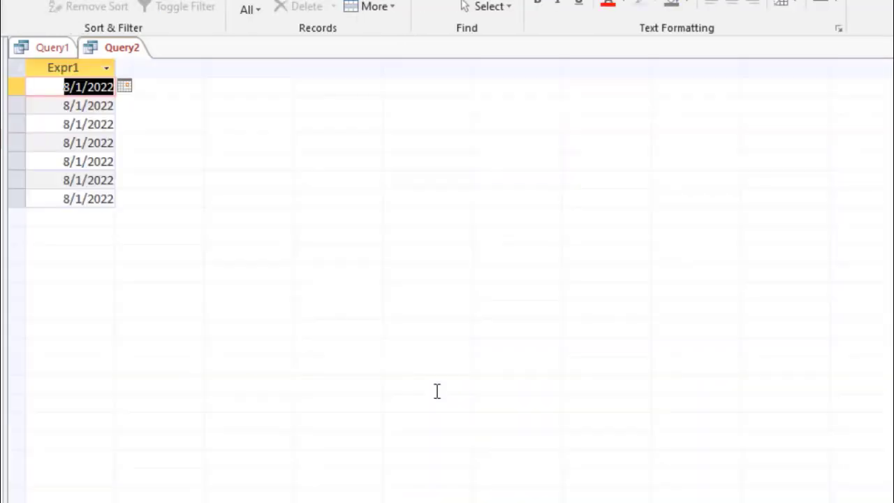
- Go through the dates in the query result and return to the query design
{"action": "key", "text": "Down"}
{"action": "key", "text": "Down"}
{"action": "key", "text": "Down"}
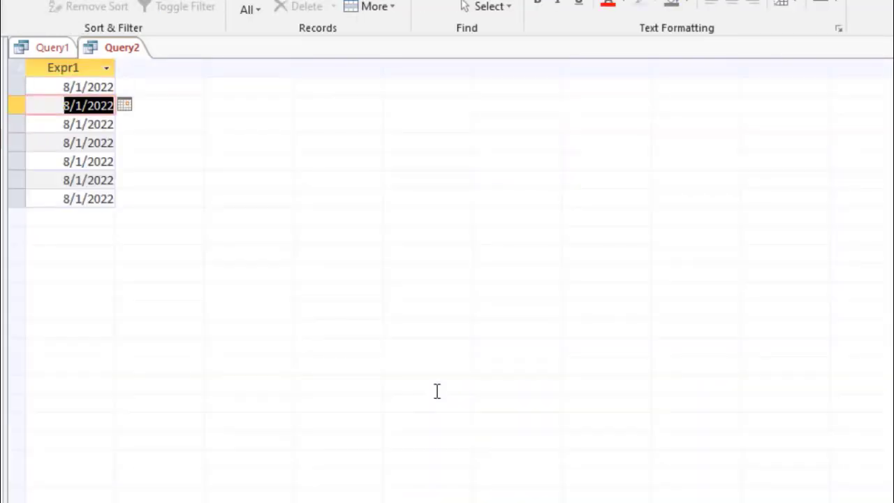
{"action": "key", "text": "Up"}
{"action": "key", "text": "Up"}
{"action": "key", "text": "Up"}
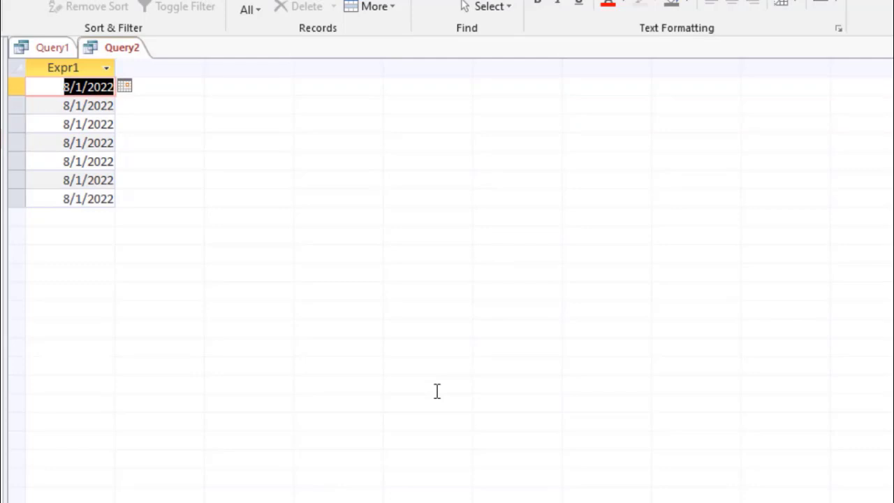
{"action": "key", "text": "ctrl+comma"}
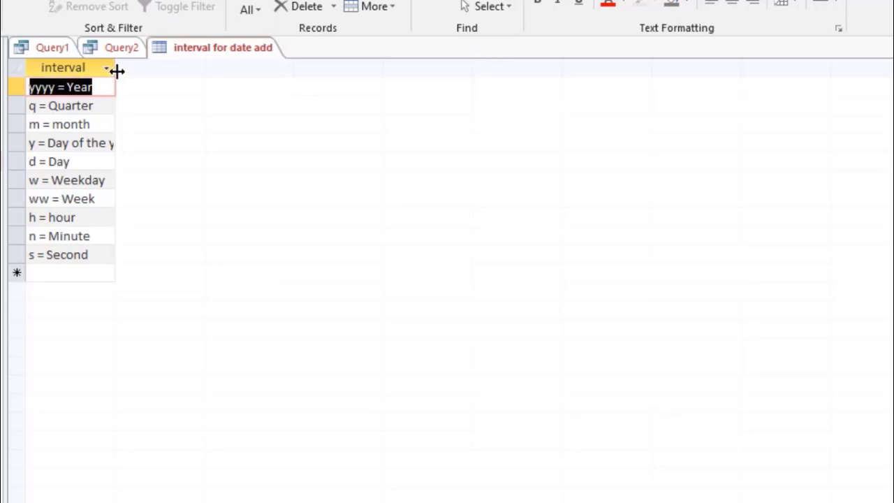
- Fit the interval column of the "interval for date add" table to its contents and review the interval codes
{"action": "double_click", "coordinate": [115, 70]}
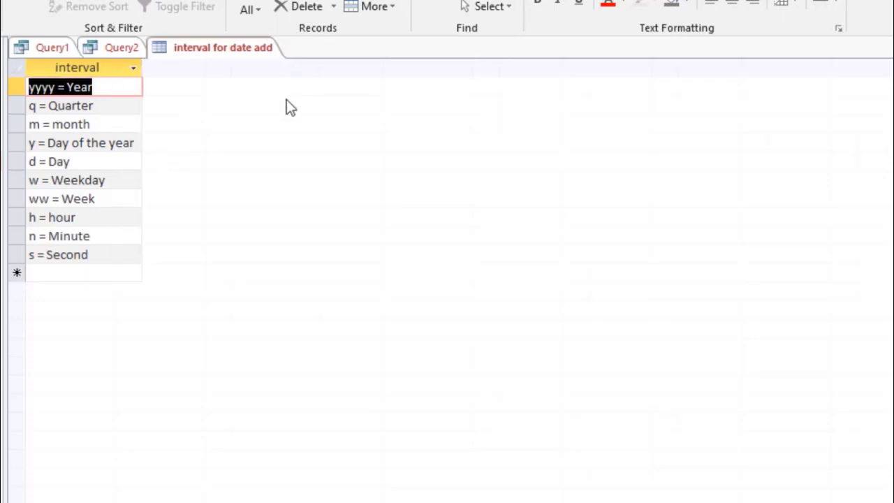
{"action": "key", "text": "Down"}
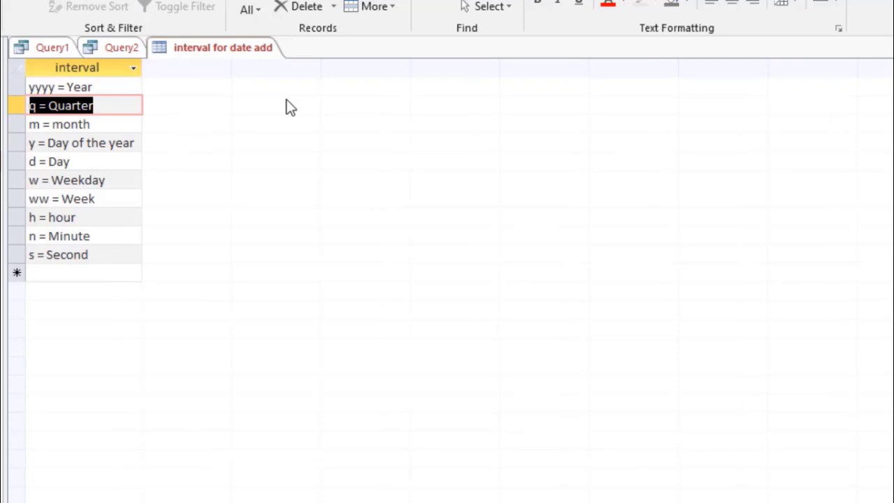
{"action": "key", "text": "Down"}
{"action": "key", "text": "Down"}
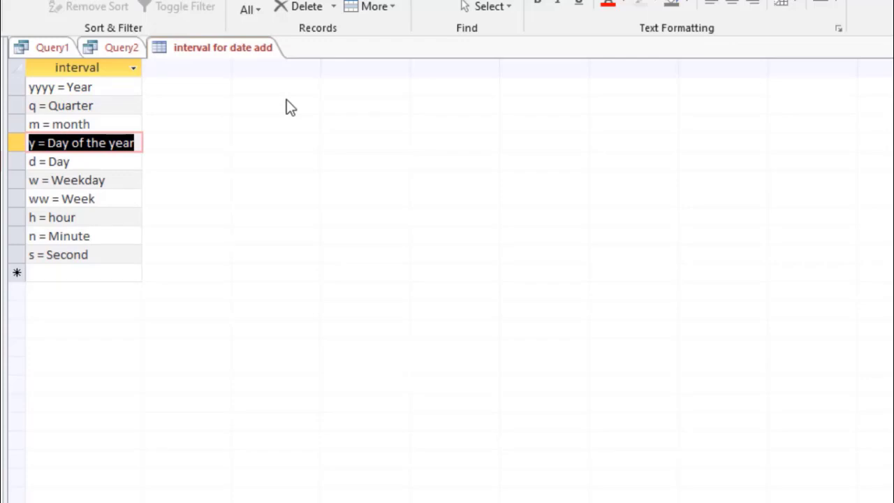
{"action": "key", "text": "Down"}
{"action": "key", "text": "Down"}
{"action": "key", "text": "Down"}
{"action": "key", "text": "Down"}
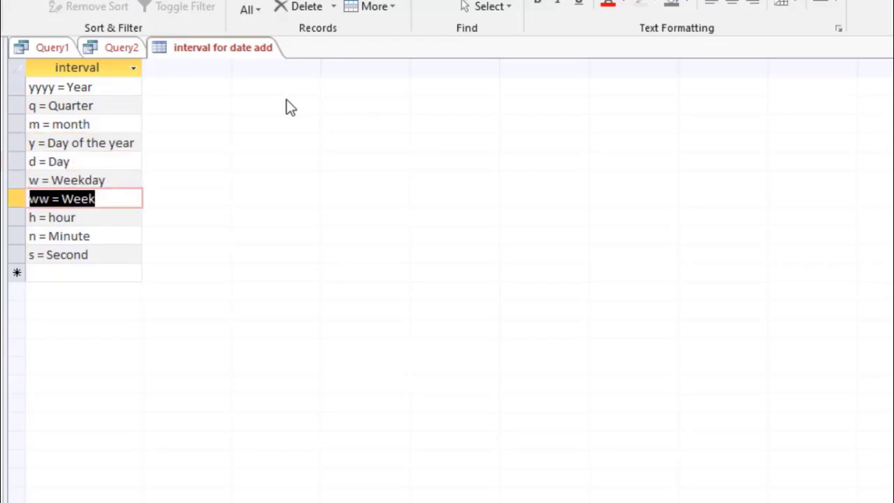
{"action": "key", "text": "Down"}
{"action": "key", "text": "Down"}
{"action": "key", "text": "Up"}
{"action": "key", "text": "Up"}
{"action": "key", "text": "Up"}
{"action": "key", "text": "Up"}
{"action": "key", "text": "Up"}
{"action": "key", "text": "Up"}
{"action": "key", "text": "Up"}
{"action": "key", "text": "Up"}
{"action": "key", "text": "Up"}
{"action": "key", "text": "Up"}
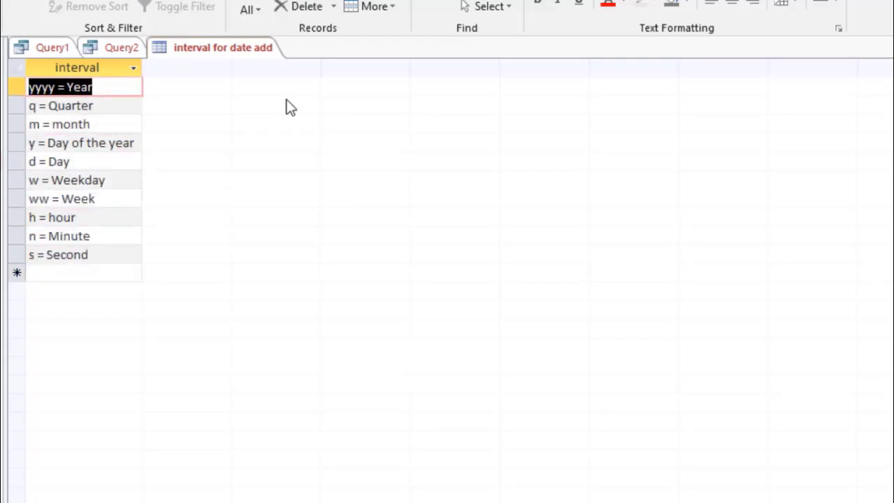
- Close the "interval for date add" table without saving the layout changes
{"action": "key", "text": "ctrl+w"}
{"action": "key", "text": "Tab"}
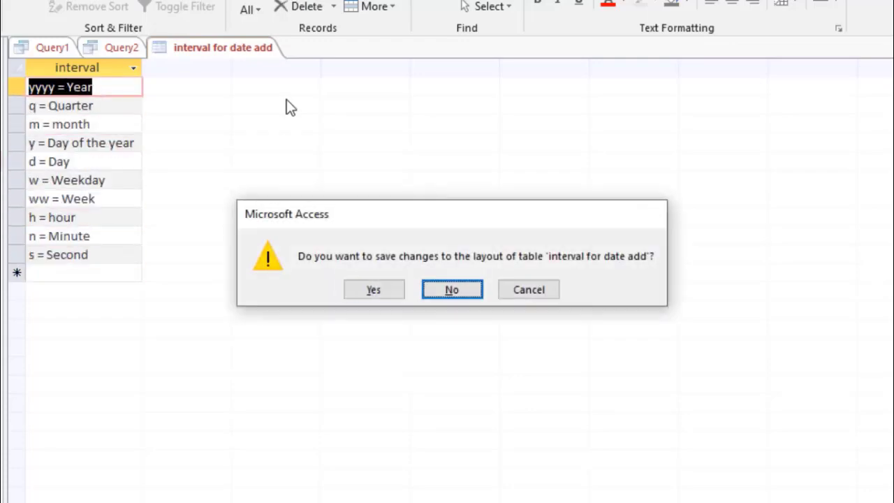
{"action": "key", "text": "Return"}
- Switch to Notepad, highlight Date_diff in the function list, and return to Access
{"action": "key", "text": "alt+Tab"}
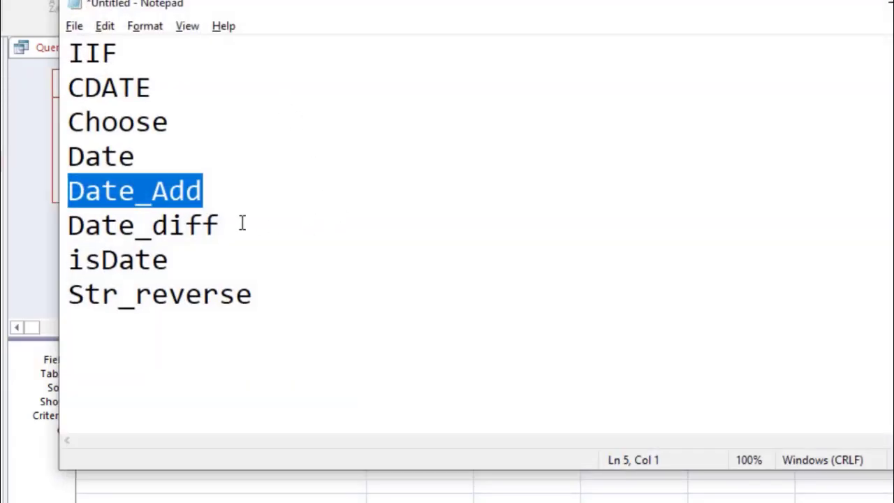
{"action": "left_click_drag", "start_coordinate": [220, 225], "coordinate": [66, 225]}
{"action": "key", "text": "alt+Tab"}
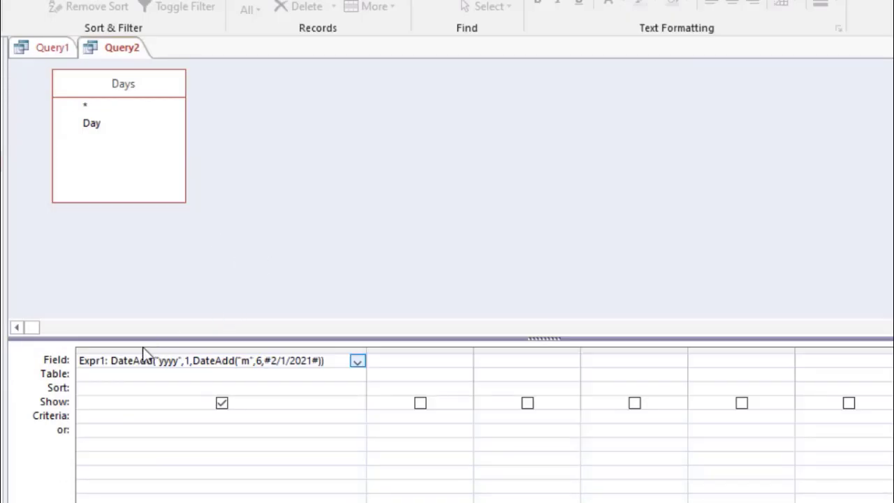
- Replace the nested DateAdd expression in the first column of Query2 with Datediff
{"action": "left_click", "coordinate": [111, 360]}
{"action": "key", "text": "shift+End"}
{"action": "key", "text": "Delete"}
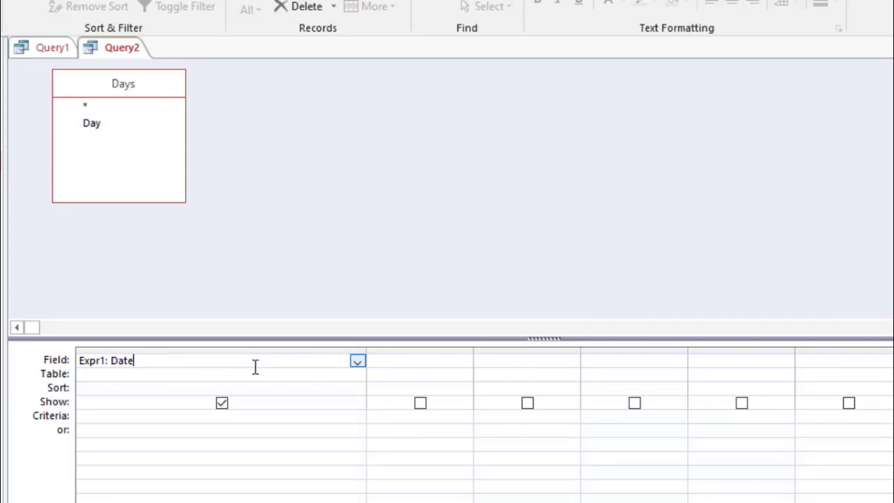
{"action": "type", "text": "diff"}
{"action": "key", "text": "Home"}
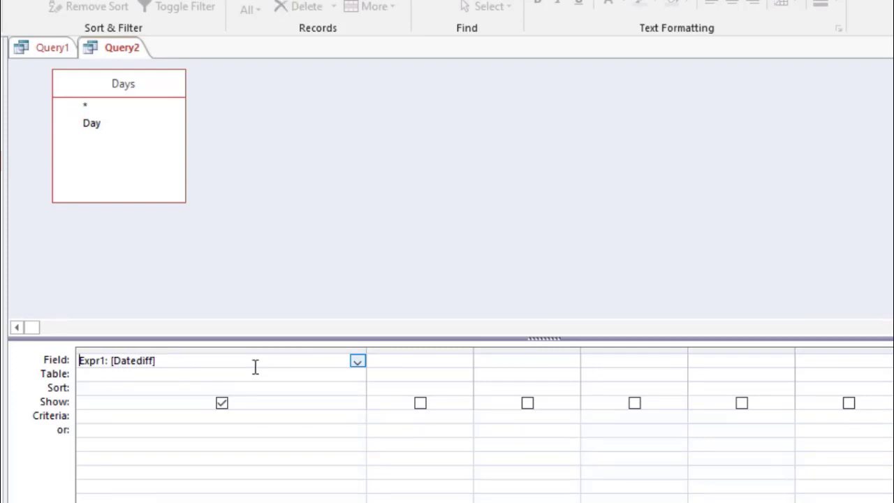
{"action": "key", "text": "End"}
- In the Expression Builder for the first column's criteria, begin DateDiff with interval "d" and first date #2021-01-01#
{"action": "right_click", "coordinate": [112, 415]}
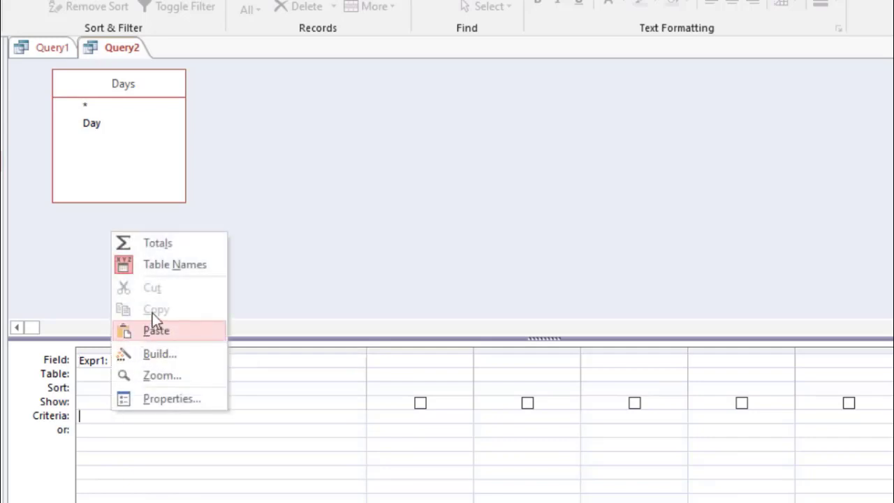
{"action": "left_click", "coordinate": [166, 356]}
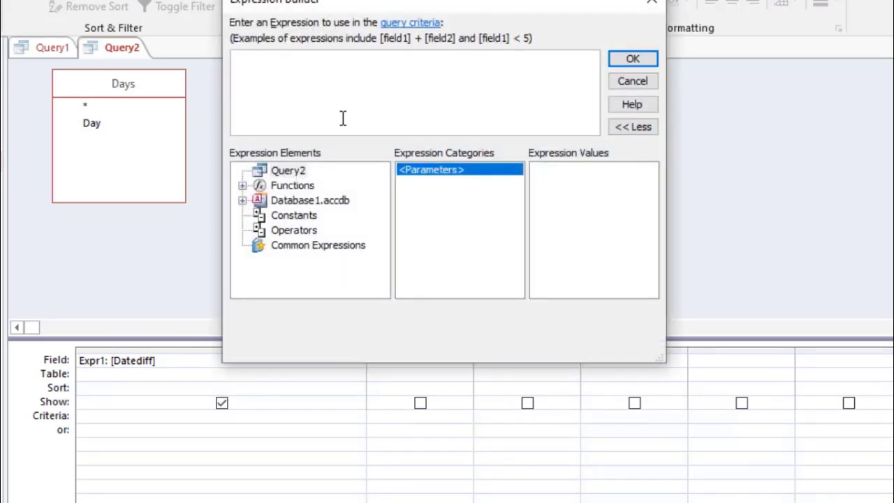
{"action": "type", "text": "DateDiff("}
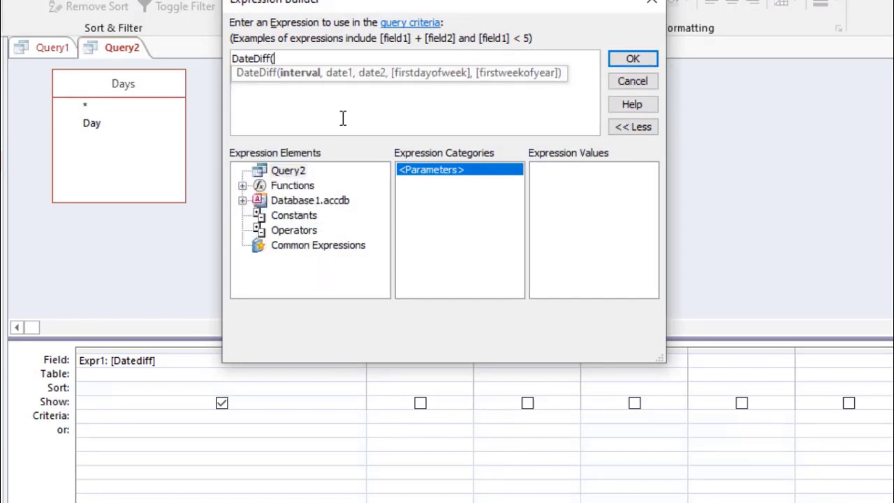
{"action": "type", "text": "\"d\",\""}
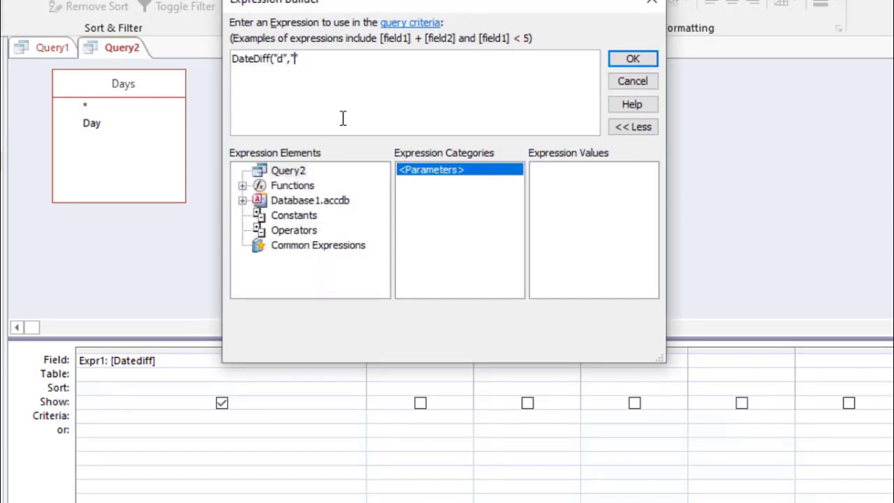
{"action": "type", "text": "2021-0"}
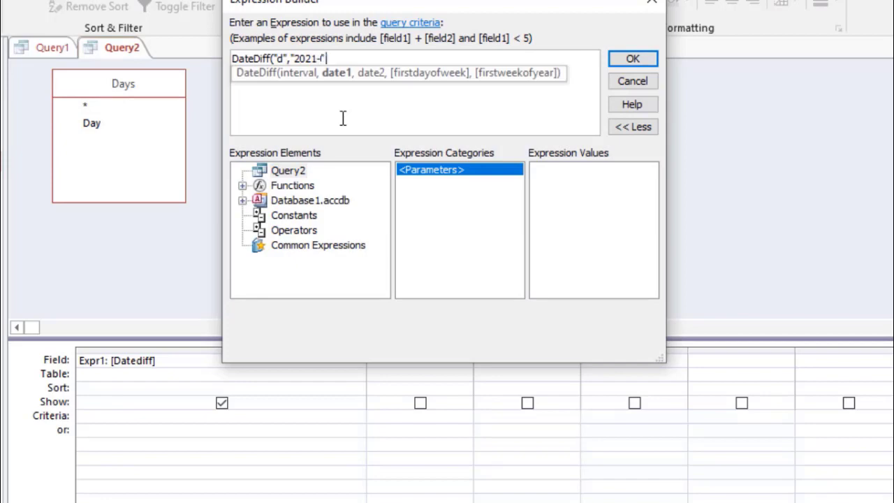
{"action": "type", "text": "1-01#,"}
{"action": "key", "text": "Left"}
{"action": "key", "text": "Left"}
{"action": "key", "text": "Left"}
{"action": "key", "text": "Left"}
{"action": "key", "text": "Left"}
{"action": "key", "text": "Left"}
{"action": "key", "text": "Left"}
{"action": "key", "text": "Left"}
{"action": "key", "text": "Left"}
{"action": "key", "text": "Left"}
{"action": "key", "text": "Left"}
{"action": "key", "text": "Left"}
{"action": "key", "text": "BackSpace"}
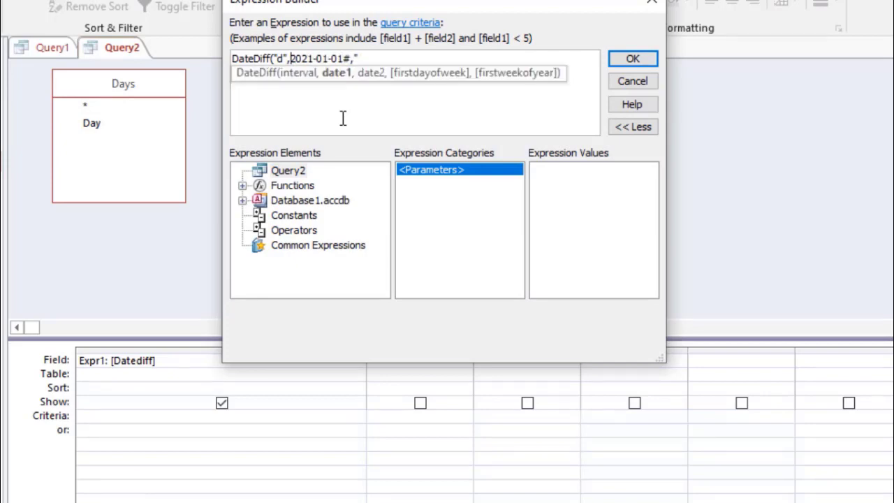
{"action": "type", "text": "#"}
- Complete the DateDiff expression with the second date #2021-02-03# and accept it as the criteria
{"action": "key", "text": "Right"}
{"action": "key", "text": "Right"}
{"action": "key", "text": "Right"}
{"action": "key", "text": "End"}
{"action": "key", "text": "BackSpace"}
{"action": "type", "text": "#2021-0"}
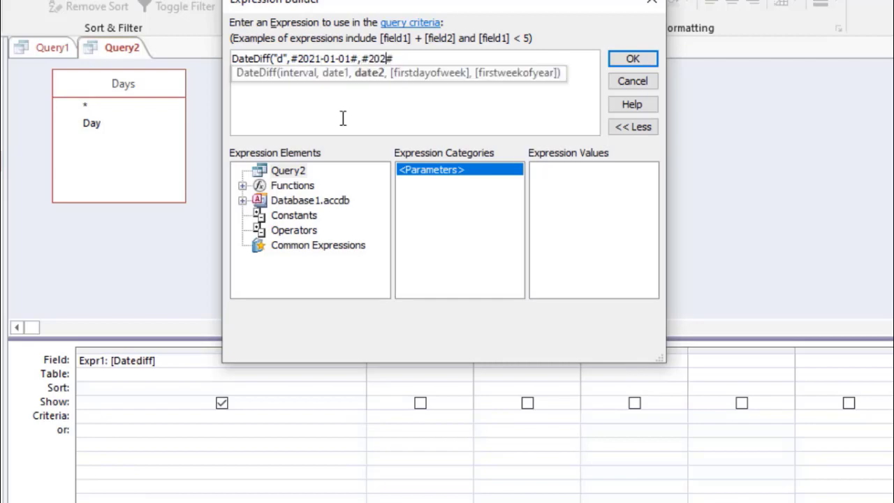
{"action": "type", "text": "2-03"}
{"action": "key", "text": "Right"}
{"action": "type", "text": ")"}
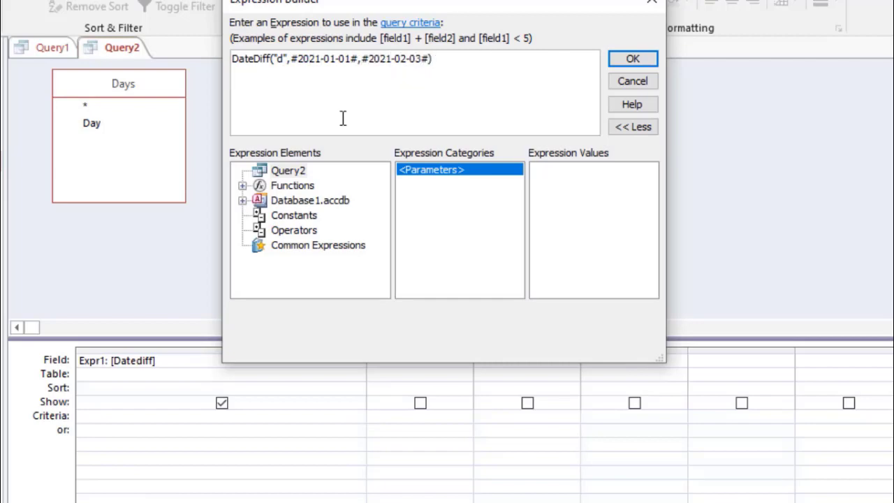
{"action": "left_click", "coordinate": [632, 59]}
- Use DateDiff("d",#1/1/2021#,#2/3/2021#) as the first column's field expression, clear the criteria, and run the query
{"action": "key", "text": "Up"}
{"action": "key", "text": "Up"}
{"action": "key", "text": "Up"}
{"action": "key", "text": "Up"}
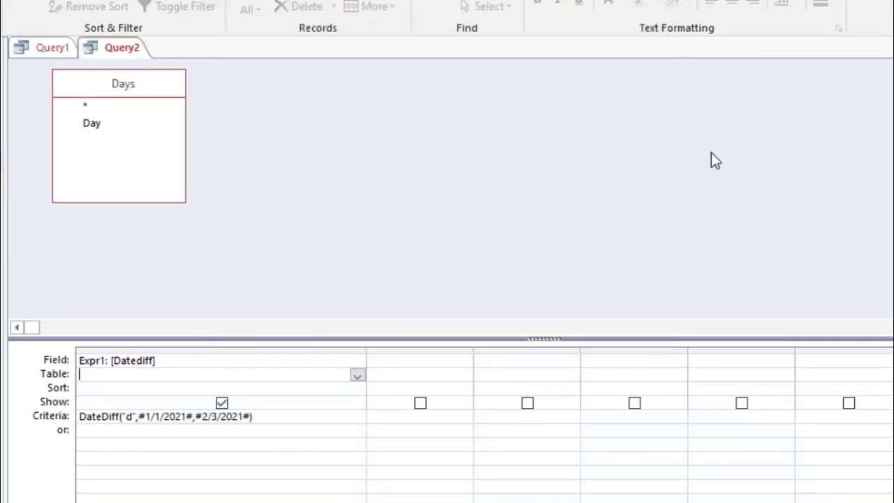
{"action": "type", "text": "DateDiff(\"d\",#1/1/2021#,#2/3/2021#)"}
{"action": "key", "text": "Down"}
{"action": "key", "text": "Down"}
{"action": "key", "text": "Down"}
{"action": "key", "text": "Down"}
{"action": "key", "text": "Delete"}
{"action": "key", "text": "alt+v"}
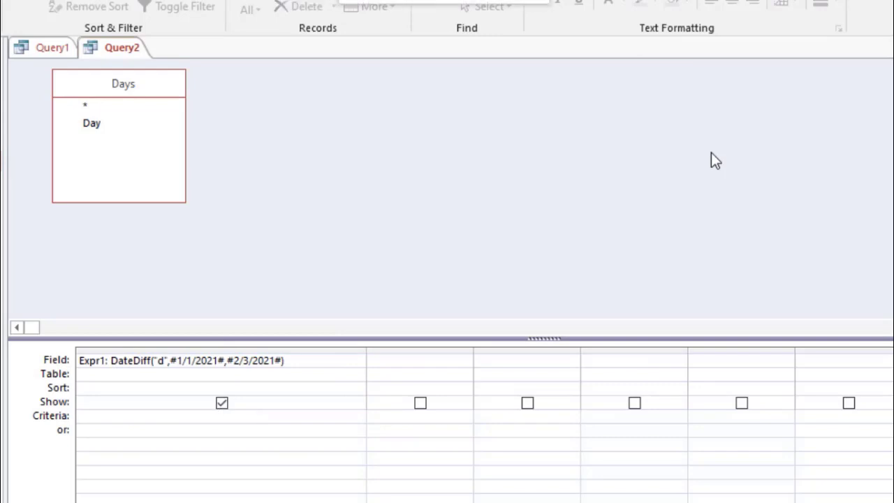
{"action": "key", "text": "s"}
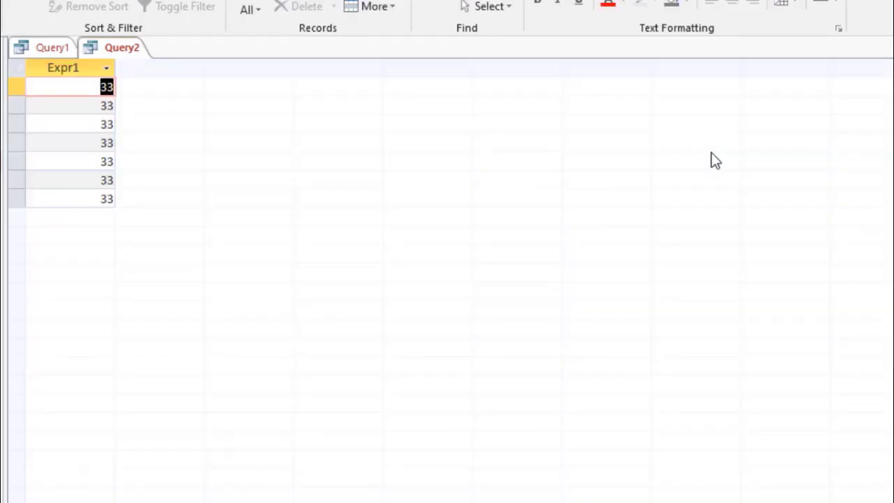
- Return to the Query2 design and reopen the "interval for date add" table
{"action": "key", "text": "alt+v"}
{"action": "key", "text": "d"}
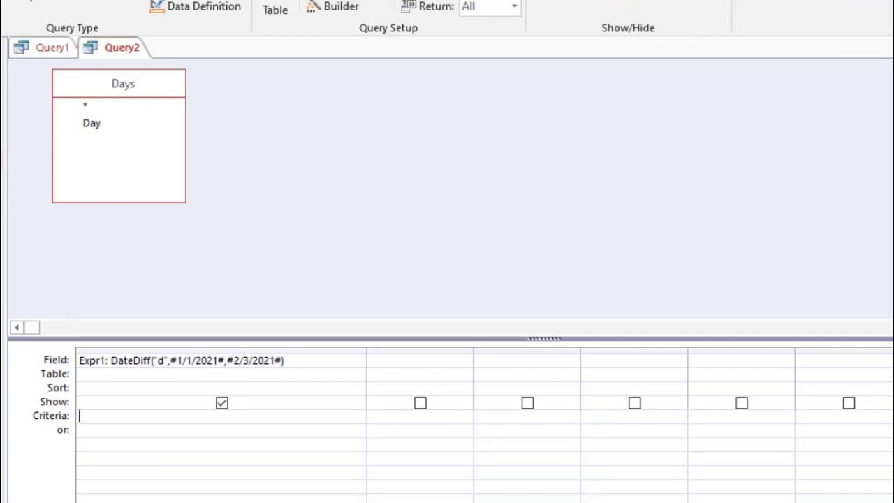
{"action": "double_click", "coordinate": [2, 161]}
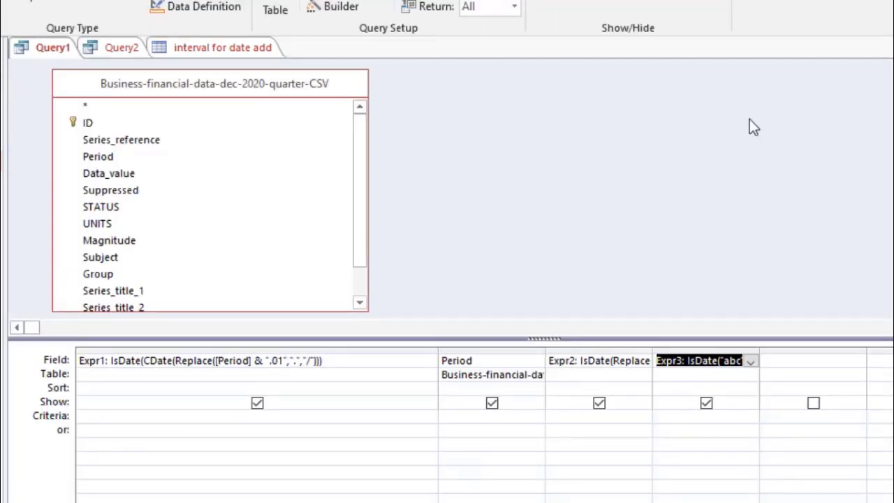
- Widen the IsDate("abc") column in the Query1 design grid and place the cursor in its expression
{"action": "double_click", "coordinate": [761, 347]}
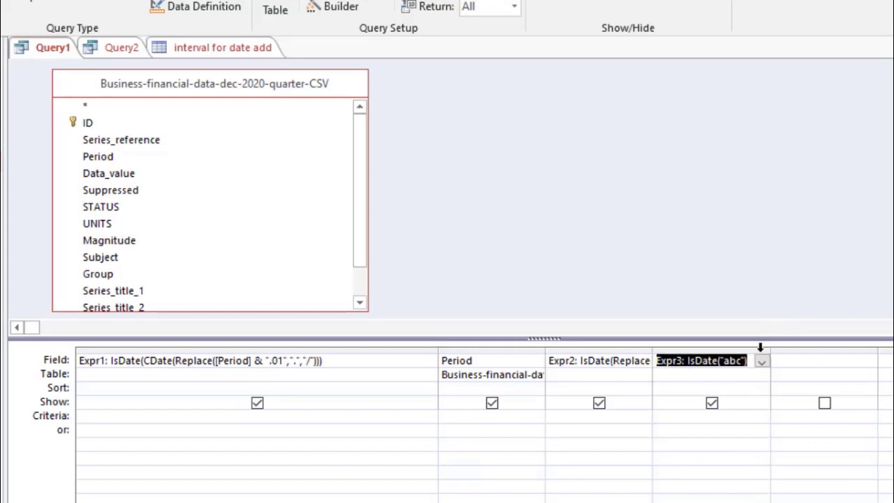
{"action": "left_click_drag", "start_coordinate": [771, 346], "coordinate": [872, 345]}
{"action": "left_click", "coordinate": [743, 361]}
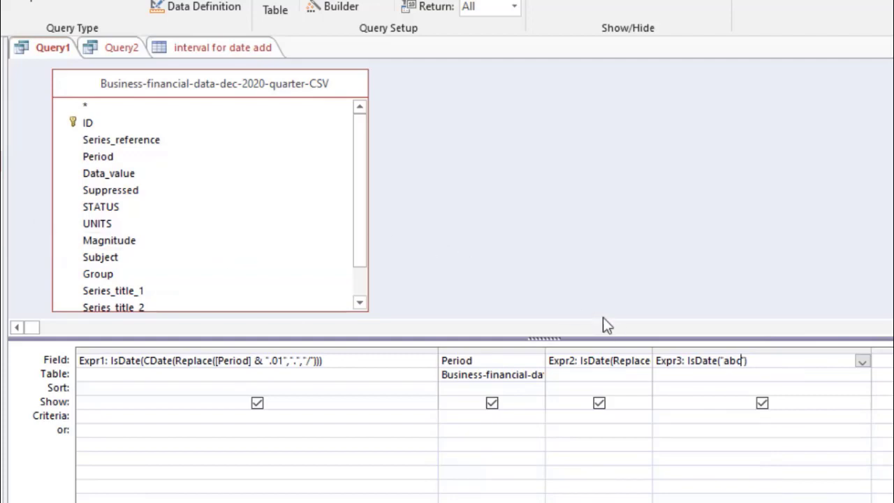
- Run Query1 to check the IsDate("abc") result in the Expr3 column, and return to the design
{"action": "key", "text": "F5"}
{"action": "left_click_drag", "start_coordinate": [375, 124], "coordinate": [401, 128]}
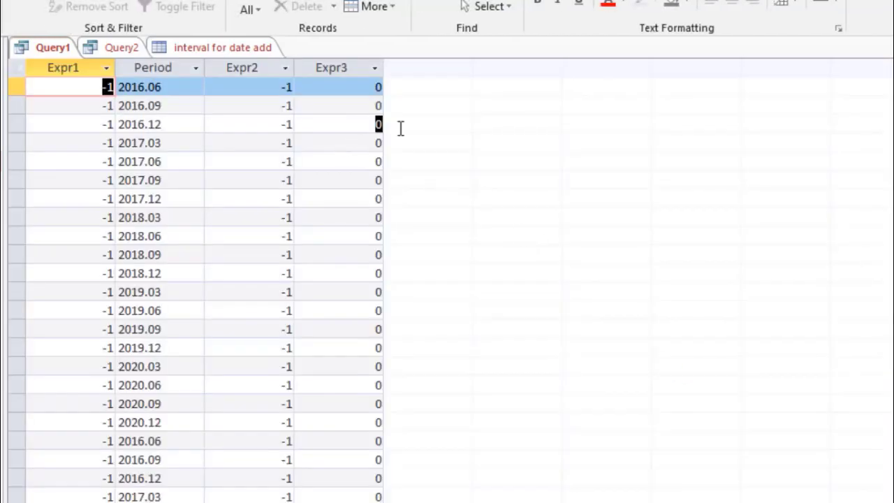
{"action": "key", "text": "ctrl+period"}
- Replace abc in the Expr3 IsDate expression with 01-01-2021 and run the query
{"action": "key", "text": "shift+Left"}
{"action": "key", "text": "shift+Left"}
{"action": "key", "text": "shift+Left"}
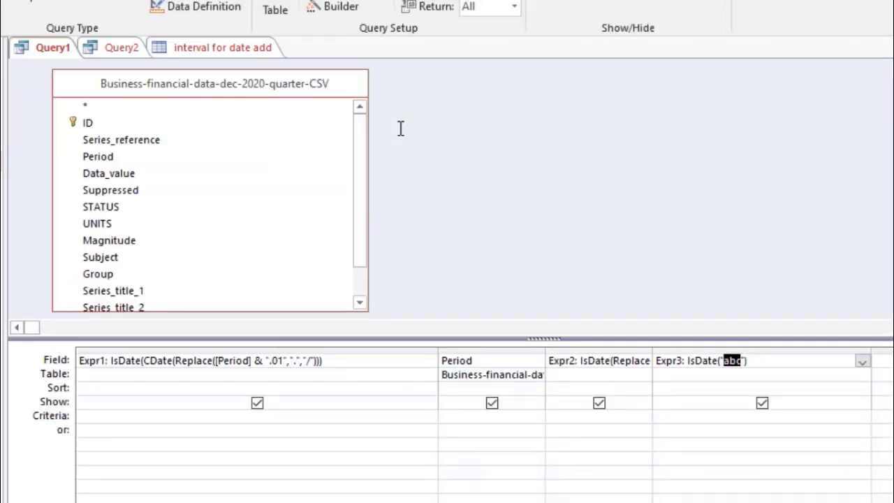
{"action": "type", "text": "01-01-202"}
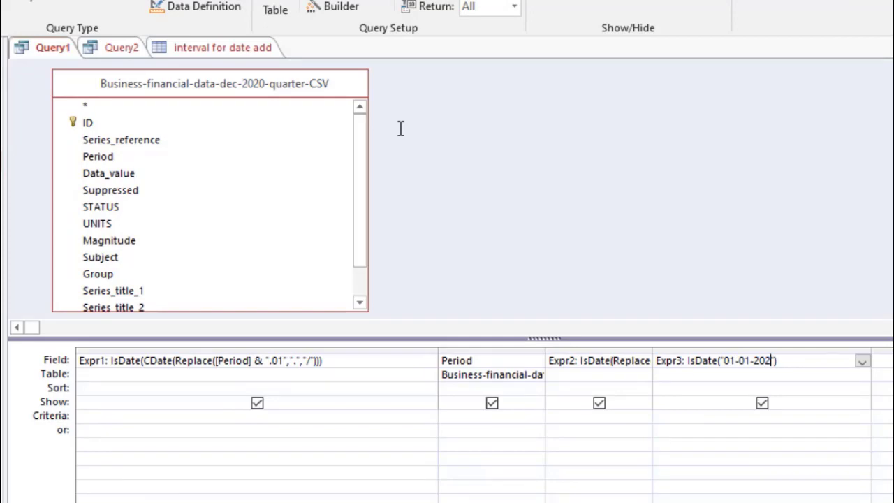
{"action": "type", "text": "1"}
{"action": "key", "text": "Down"}
{"action": "key", "text": "ctrl+period"}
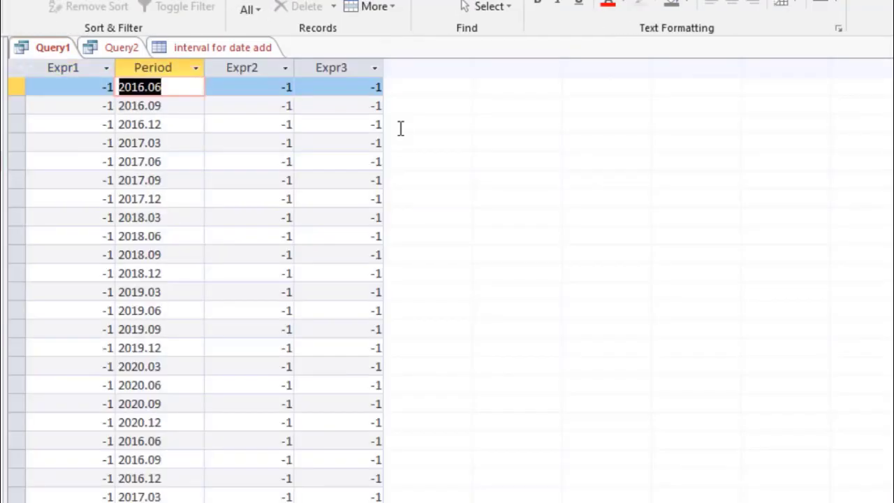
{"action": "key", "text": "Tab"}
{"action": "key", "text": "Tab"}
- Delete all four columns from the Query1 design grid and check the next function in the Notepad list
{"action": "key", "text": "ctrl+period"}
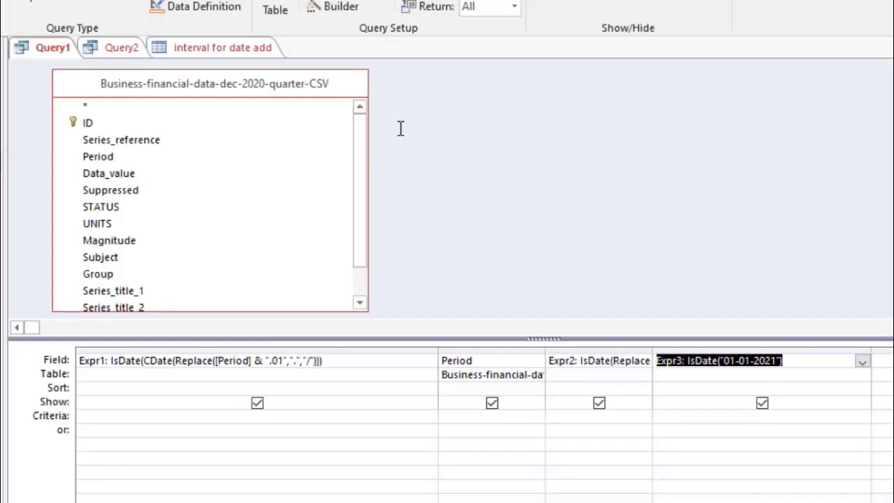
{"action": "key", "text": "shift+Tab"}
{"action": "key", "text": "shift+Tab"}
{"action": "key", "text": "shift+Right"}
{"action": "key", "text": "shift+Right"}
{"action": "key", "text": "shift+Right"}
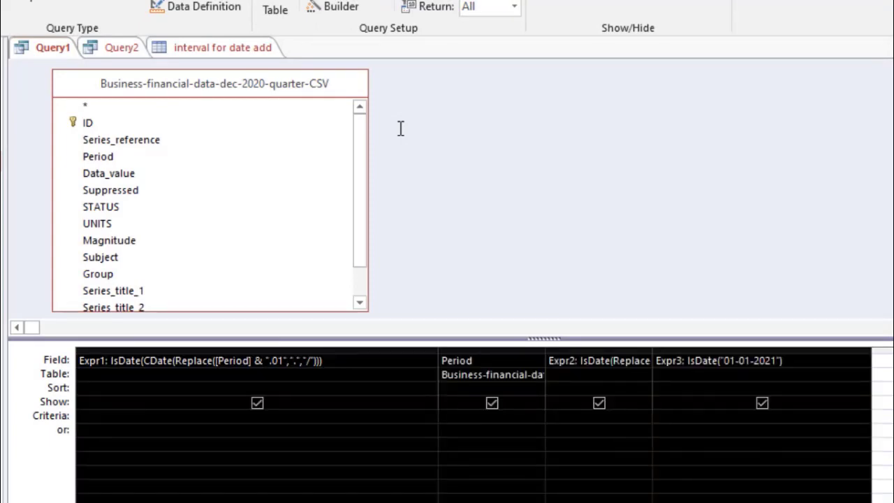
{"action": "key", "text": "Delete"}
{"action": "key", "text": "alt+Tab"}
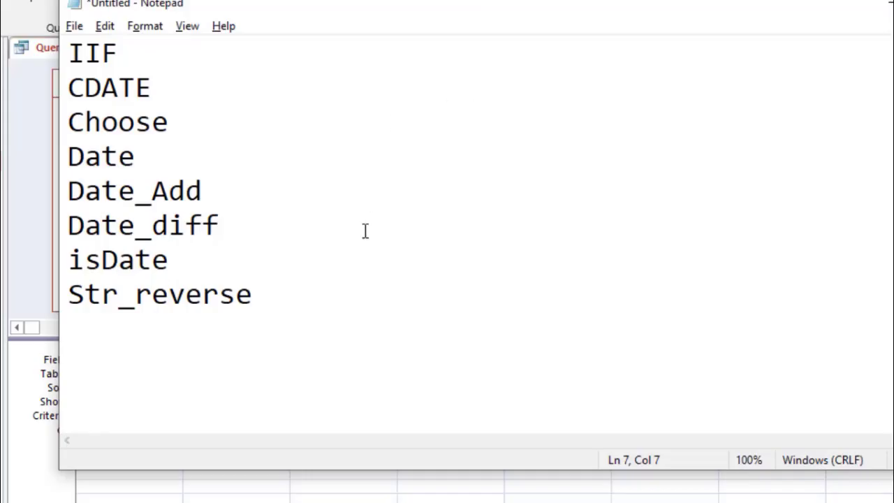
{"action": "key", "text": "alt+Tab"}
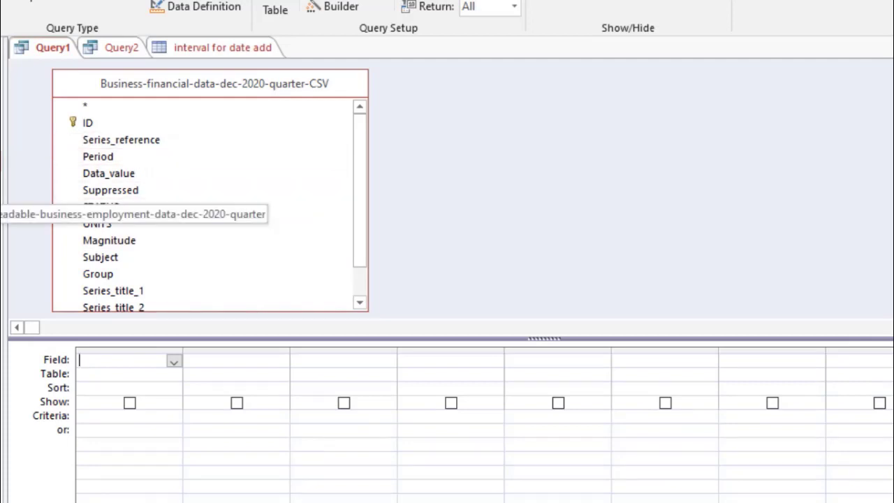
- Look through the Machine-readable-business-employment-data and Business-financial-data tables for a field to reverse, closing each one
{"action": "double_click", "coordinate": [1, 208]}
{"action": "key", "text": "ctrl+w"}
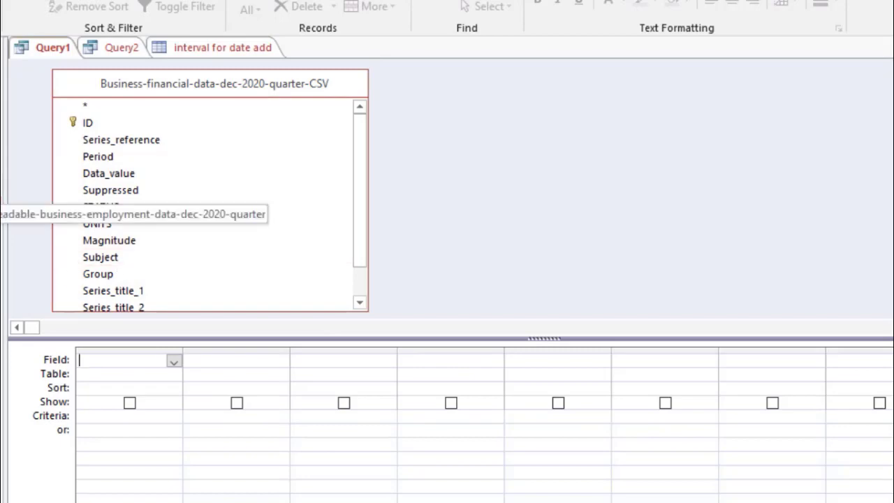
{"action": "double_click", "coordinate": [1, 116]}
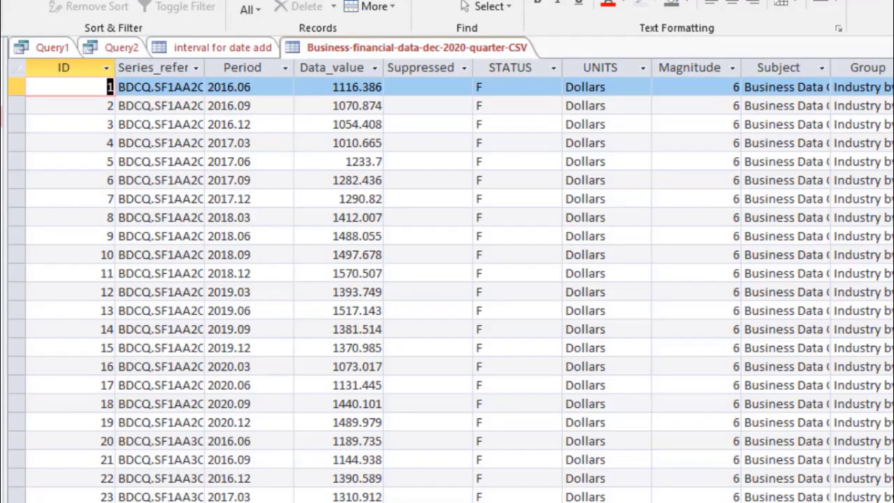
{"action": "key", "text": "Tab"}
{"action": "key", "text": "Tab"}
{"action": "key", "text": "Tab"}
{"action": "key", "text": "Tab"}
{"action": "key", "text": "Tab"}
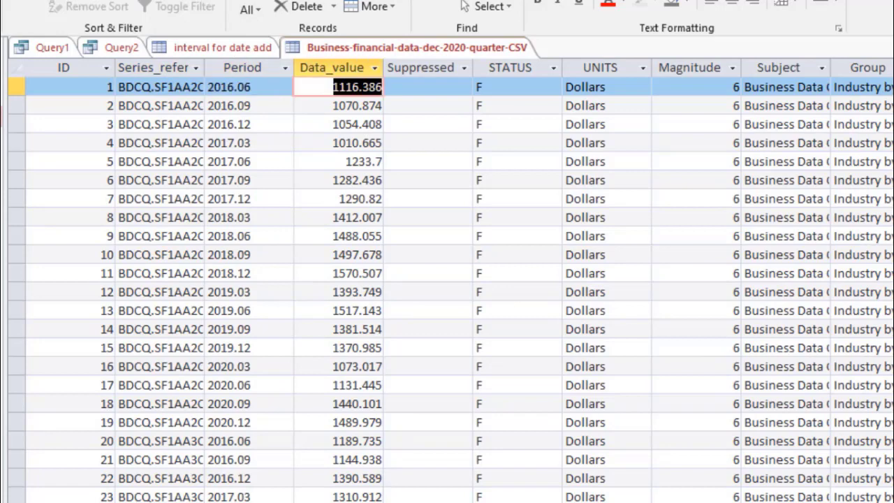
{"action": "key", "text": "ctrl+w"}
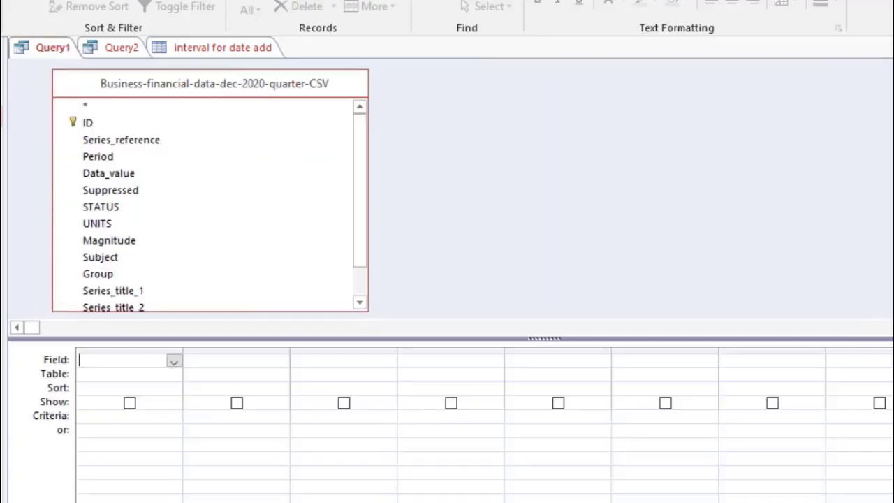
- Add the UNITS field to the first two columns of the Query1 grid, removing the extra third copy
{"action": "double_click", "coordinate": [109, 223]}
{"action": "double_click", "coordinate": [109, 223]}
{"action": "double_click", "coordinate": [109, 223]}
{"action": "key", "text": "ctrl+z"}
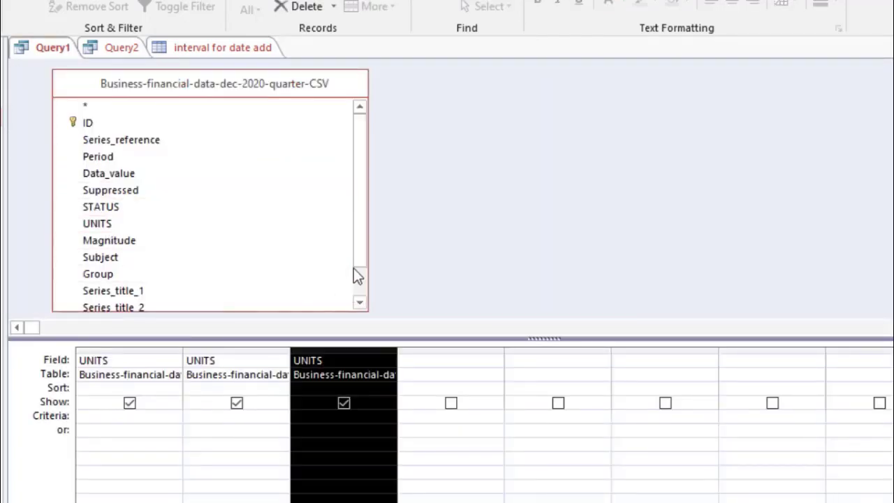
{"action": "key", "text": "Home"}
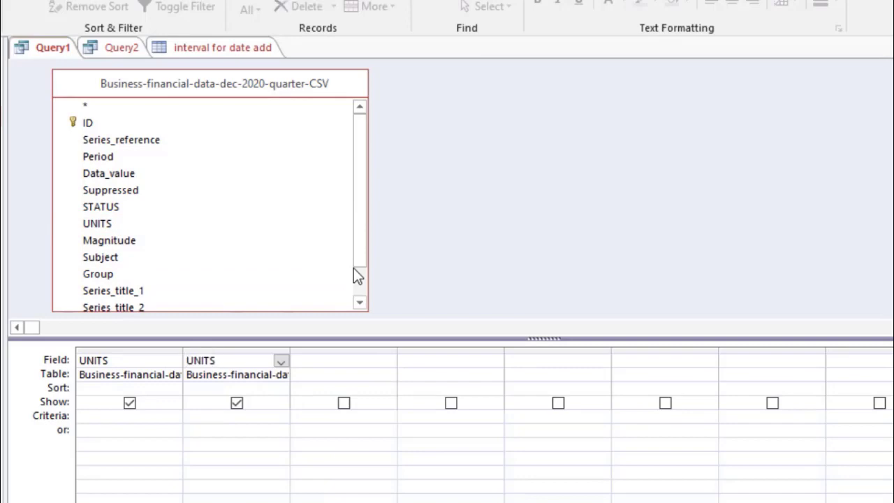
- Wrap the second UNITS field in strreverse() and run the query
{"action": "type", "text": "strreverse("}
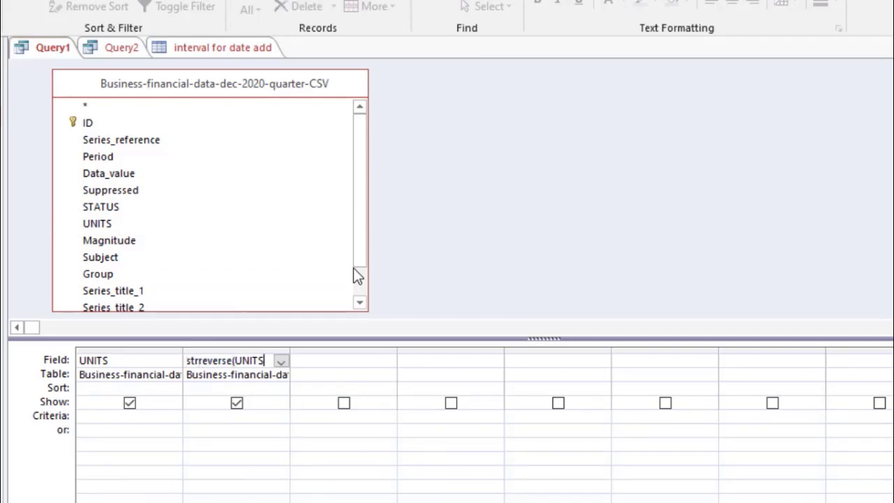
{"action": "key", "text": "End"}
{"action": "type", "text": ")"}
{"action": "key", "text": "ctrl+period"}
{"action": "key", "text": "Tab"}
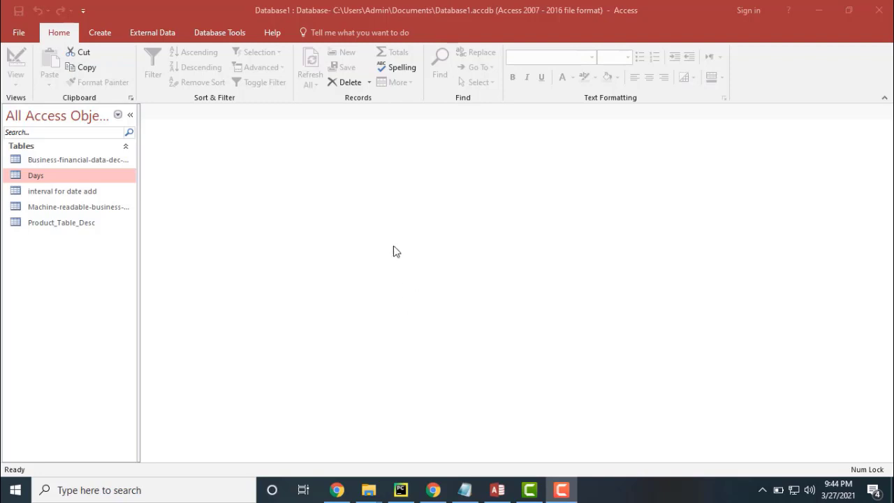
- Switch to the Notepad SQL templates and examine the select keyword and column name part of the SELECT statement
{"action": "left_click", "coordinate": [362, 216]}
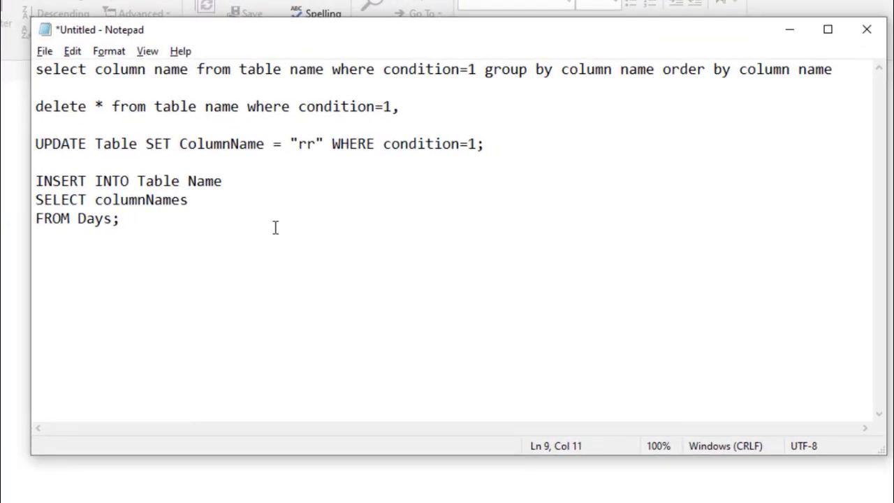
{"action": "key", "text": "ctrl+Home"}
{"action": "key", "text": "Right"}
{"action": "key", "text": "Right"}
{"action": "key", "text": "Right"}
{"action": "key", "text": "Right"}
{"action": "key", "text": "Right"}
{"action": "key", "text": "Right"}
{"action": "key", "text": "Right"}
{"action": "key", "text": "Left"}
{"action": "key", "text": "Right"}
{"action": "key", "text": "shift+Home"}
{"action": "key", "text": "Right"}
{"action": "key", "text": "shift+Right"}
{"action": "key", "text": "shift+Right"}
{"action": "key", "text": "shift+Right"}
{"action": "key", "text": "shift+Right"}
{"action": "key", "text": "shift+Right"}
{"action": "key", "text": "shift+Right"}
{"action": "key", "text": "shift+Right"}
{"action": "key", "text": "shift+Right"}
{"action": "key", "text": "shift+Right"}
{"action": "key", "text": "shift+Right"}
{"action": "key", "text": "shift+Right"}
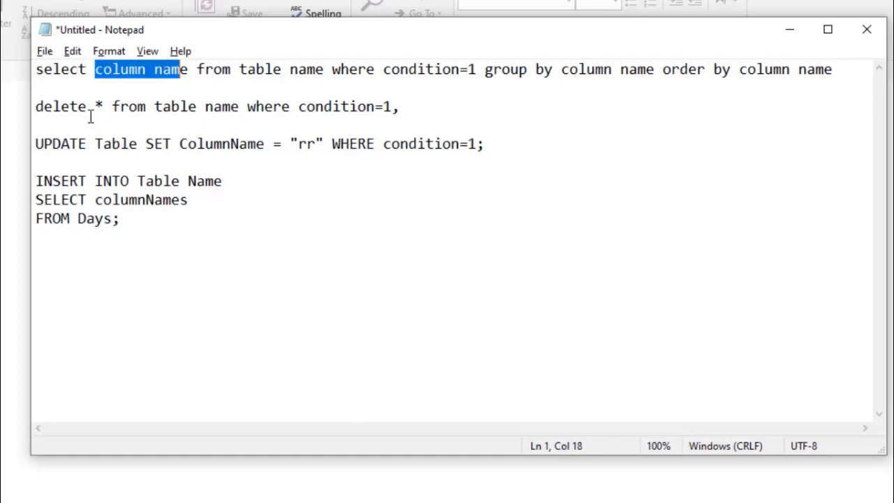
- Add two comma separators after the first column name in the SELECT template to make room for more columns
{"action": "key", "text": "Right"}
{"action": "key", "text": "Right"}
{"action": "key", "text": "Left"}
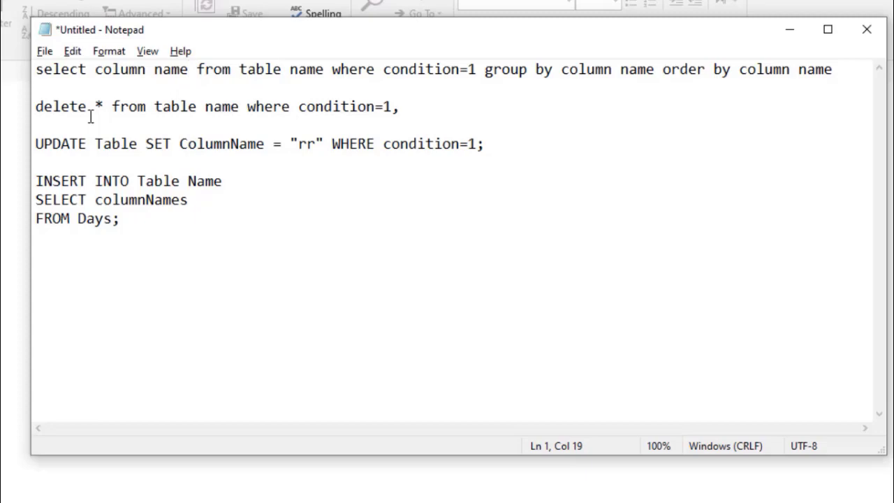
{"action": "type", "text": ","}
{"action": "key", "text": "Right"}
{"action": "type", "text": ","}
{"action": "key", "text": "Right"}
{"action": "type", "text": ","}
{"action": "key", "text": "Right"}
{"action": "type", "text": ","}
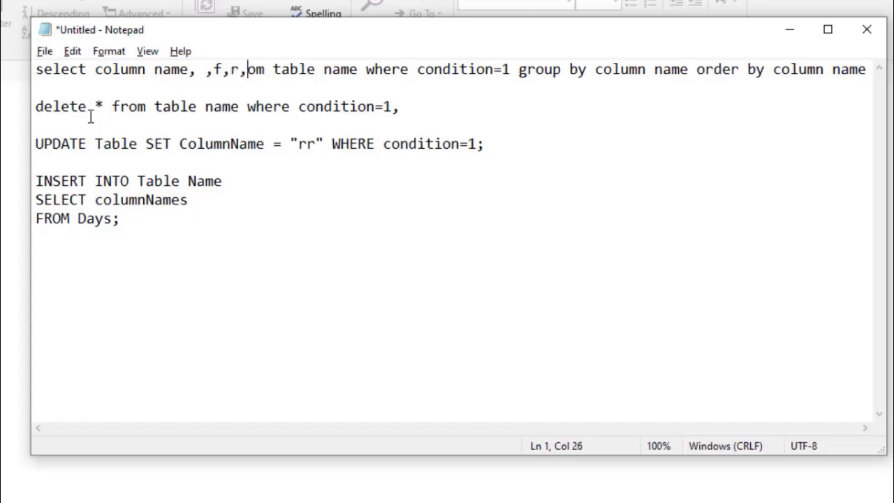
{"action": "key", "text": "Left"}
{"action": "key", "text": "Left"}
{"action": "key", "text": "Left"}
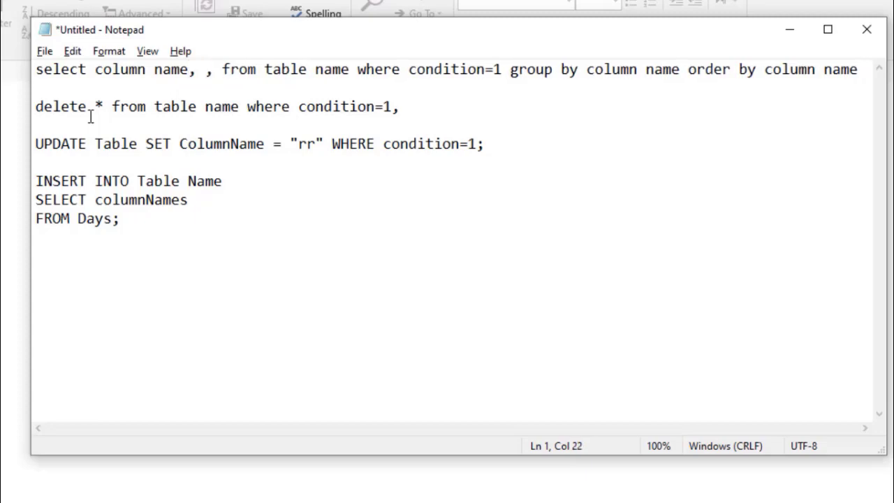
- Examine the rest of the SELECT template from the table name through the where condition and the group by clause
{"action": "key", "text": "Right"}
{"action": "key", "text": "Right"}
{"action": "key", "text": "Right"}
{"action": "key", "text": "Right"}
{"action": "key", "text": "Right"}
{"action": "key", "text": "Right"}
{"action": "key", "text": "shift+Right"}
{"action": "key", "text": "shift+Right"}
{"action": "key", "text": "shift+Right"}
{"action": "key", "text": "shift+Right"}
{"action": "key", "text": "shift+Right"}
{"action": "key", "text": "shift+Right"}
{"action": "key", "text": "shift+Right"}
{"action": "key", "text": "shift+Right"}
{"action": "key", "text": "shift+Right"}
{"action": "key", "text": "shift+Right"}
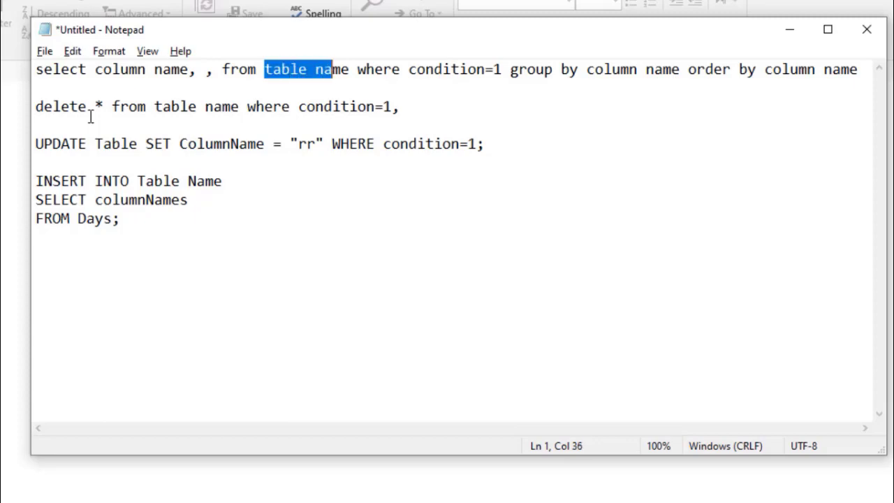
{"action": "key", "text": "Right"}
{"action": "key", "text": "Right"}
{"action": "key", "text": "Right"}
{"action": "key", "text": "Right"}
{"action": "key", "text": "Right"}
{"action": "key", "text": "Right"}
{"action": "key", "text": "Right"}
{"action": "key", "text": "Right"}
{"action": "key", "text": "Right"}
{"action": "key", "text": "Right"}
{"action": "key", "text": "Right"}
{"action": "key", "text": "Right"}
{"action": "key", "text": "Right"}
{"action": "key", "text": "Right"}
{"action": "key", "text": "Right"}
{"action": "key", "text": "Right"}
{"action": "key", "text": "Right"}
{"action": "key", "text": "Right"}
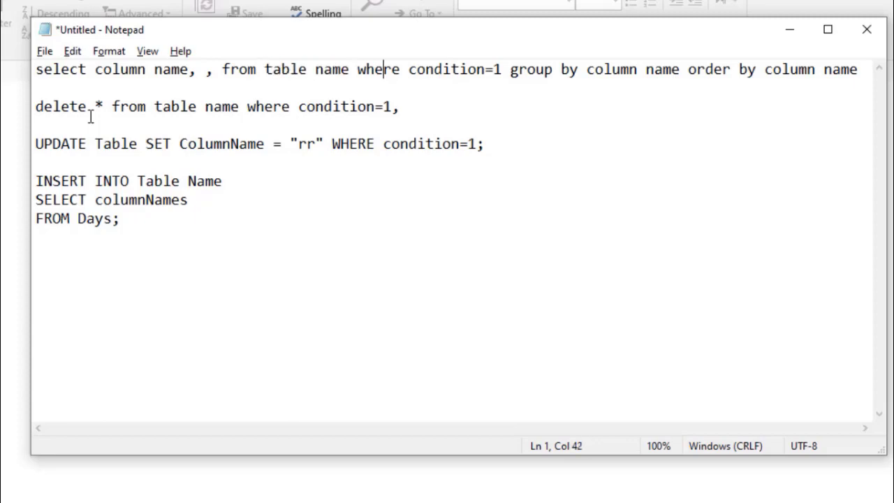
{"action": "key", "text": "Right"}
{"action": "key", "text": "Right"}
{"action": "key", "text": "Right"}
{"action": "key", "text": "Right"}
{"action": "key", "text": "Right"}
{"action": "key", "text": "Right"}
{"action": "key", "text": "Right"}
{"action": "key", "text": "Right"}
{"action": "key", "text": "Right"}
{"action": "key", "text": "Right"}
{"action": "key", "text": "Right"}
{"action": "key", "text": "Right"}
{"action": "key", "text": "Right"}
{"action": "key", "text": "Right"}
{"action": "key", "text": "Right"}
{"action": "key", "text": "Right"}
{"action": "key", "text": "Right"}
{"action": "key", "text": "Right"}
{"action": "key", "text": "Right"}
{"action": "key", "text": "Right"}
{"action": "key", "text": "Right"}
{"action": "key", "text": "Right"}
{"action": "key", "text": "Right"}
{"action": "key", "text": "Right"}
{"action": "key", "text": "Right"}
- Copy the whole SELECT template line and minimize Notepad to return to Access
{"action": "left_click", "coordinate": [38, 73]}
{"action": "key", "text": "shift+End"}
{"action": "key", "text": "ctrl+c"}
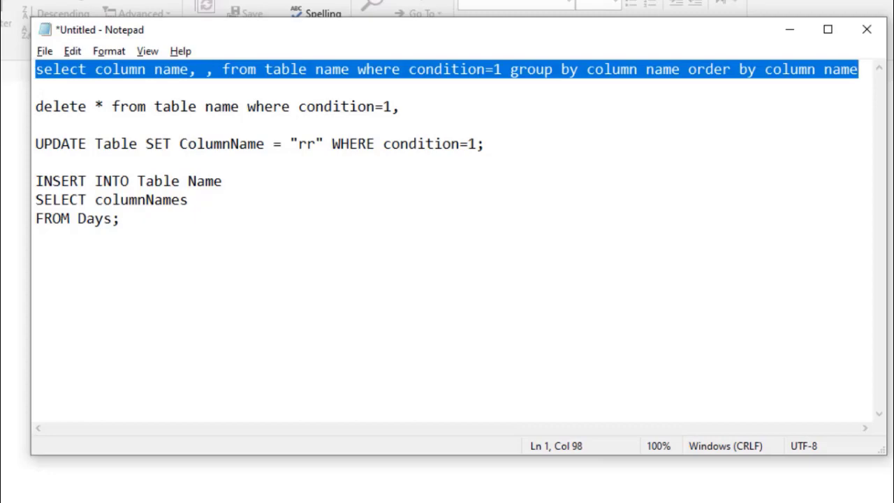
{"action": "left_click", "coordinate": [790, 29]}
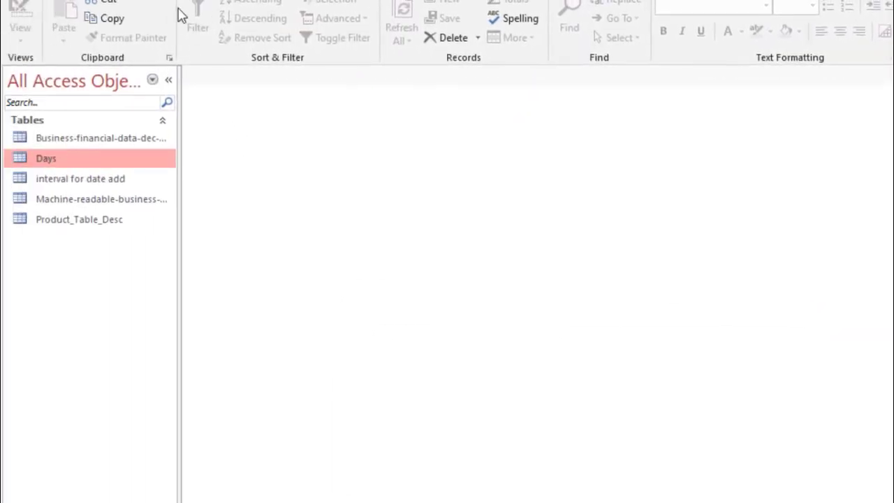
- Create a new query in SQL view without adding tables, and replace its default statement with the copied SELECT template
{"action": "left_click", "coordinate": [148, 50]}
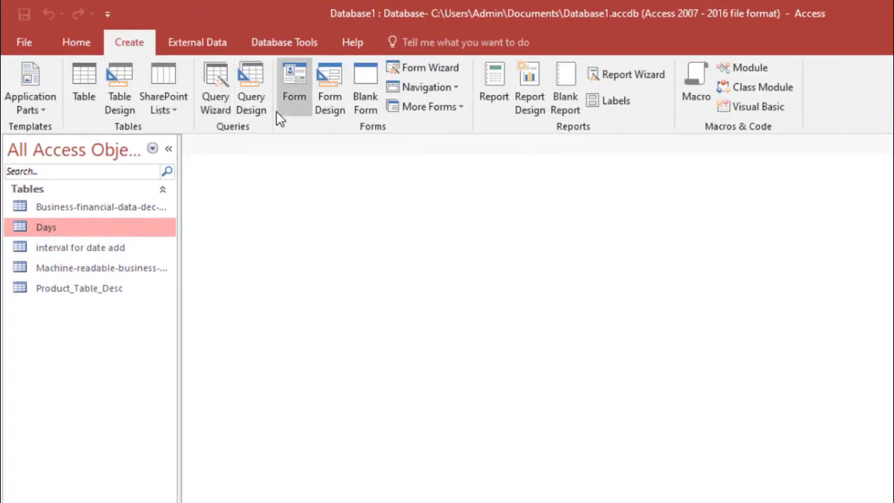
{"action": "left_click", "coordinate": [251, 89]}
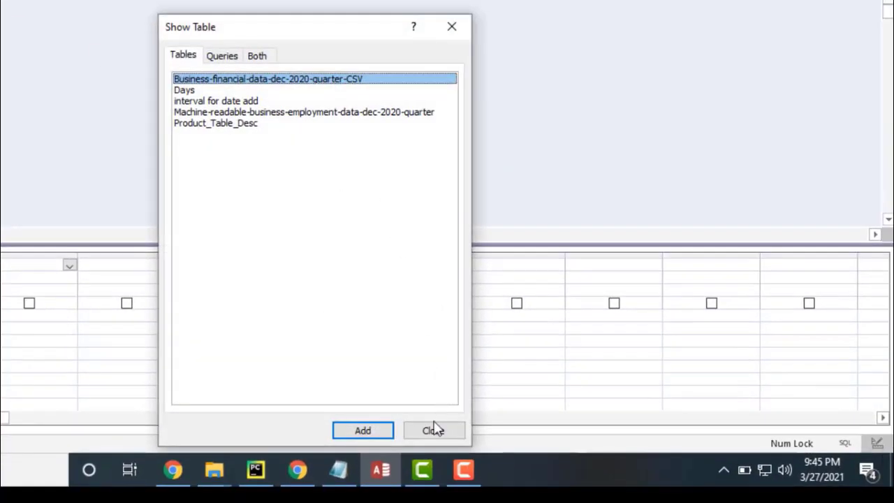
{"action": "left_click", "coordinate": [477, 459]}
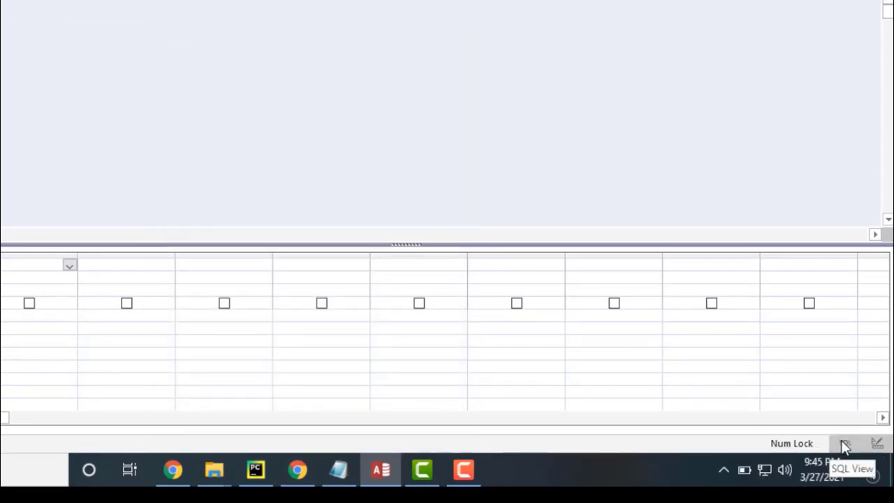
{"action": "left_click", "coordinate": [845, 445]}
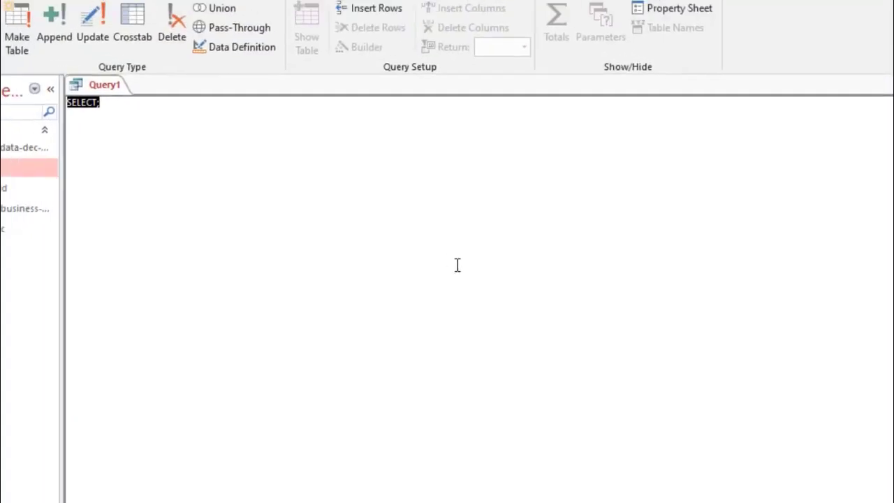
{"action": "key", "text": "ctrl+v"}
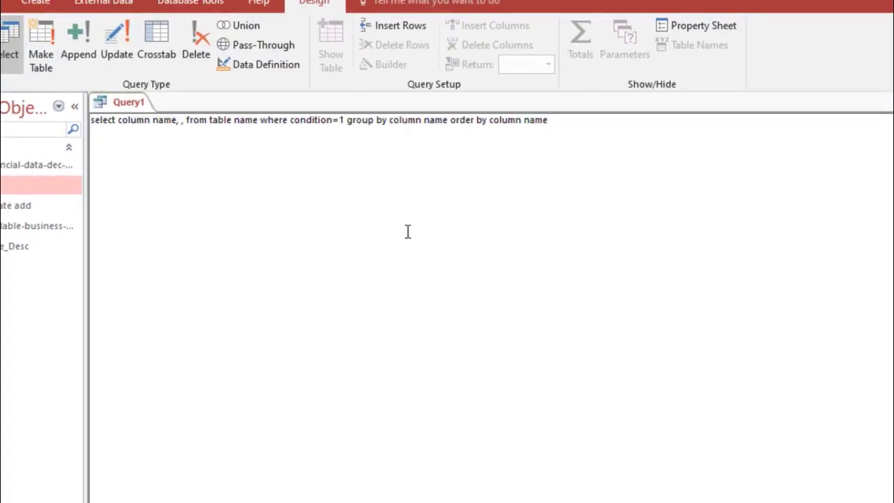
- Delete everything after the word select in the SELECT template of Query1
{"action": "key", "text": "ctrl+Left"}
{"action": "key", "text": "ctrl+Left"}
{"action": "key", "text": "ctrl+Left"}
{"action": "key", "text": "ctrl+Left"}
{"action": "key", "text": "ctrl+Left"}
{"action": "key", "text": "ctrl+Left"}
{"action": "key", "text": "ctrl+Left"}
{"action": "key", "text": "ctrl+Left"}
{"action": "key", "text": "ctrl+Left"}
{"action": "key", "text": "ctrl+Left"}
{"action": "key", "text": "ctrl+Left"}
{"action": "key", "text": "ctrl+Left"}
{"action": "key", "text": "ctrl+Left"}
{"action": "key", "text": "ctrl+Left"}
{"action": "key", "text": "ctrl+Left"}
{"action": "key", "text": "ctrl+Left"}
{"action": "key", "text": "ctrl+Left"}
{"action": "key", "text": "ctrl+Left"}
{"action": "key", "text": "ctrl+Left"}
{"action": "key", "text": "Right"}
{"action": "key", "text": "Right"}
{"action": "key", "text": "Right"}
{"action": "key", "text": "Right"}
{"action": "key", "text": "Right"}
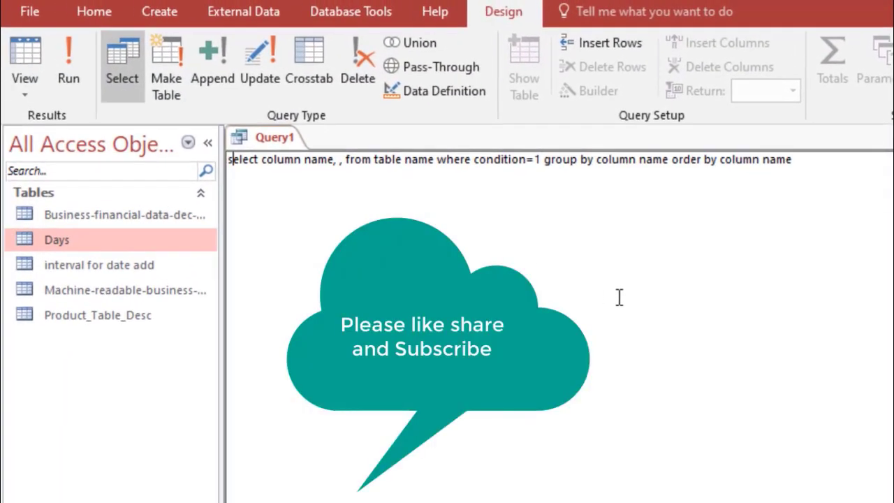
{"action": "key", "text": "Right"}
{"action": "key", "text": "Right"}
{"action": "key", "text": "Right"}
{"action": "key", "text": "Left"}
{"action": "key", "text": "ctrl+shift+End"}
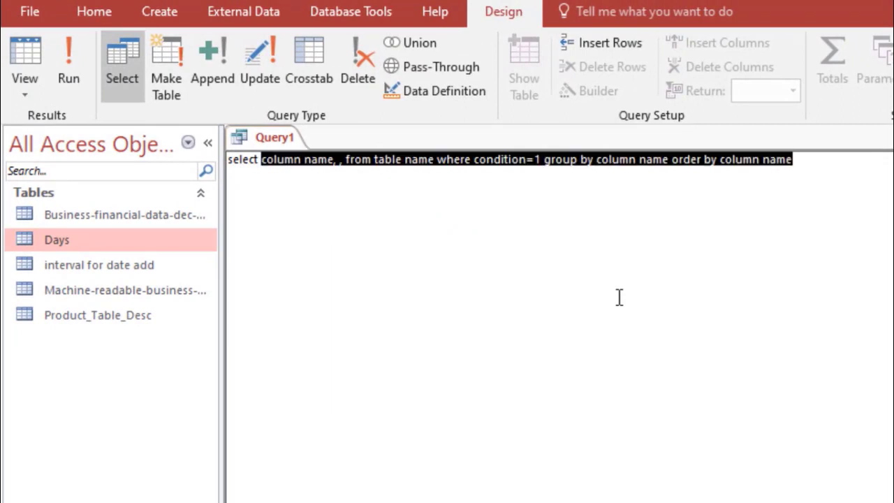
{"action": "key", "text": "Delete"}
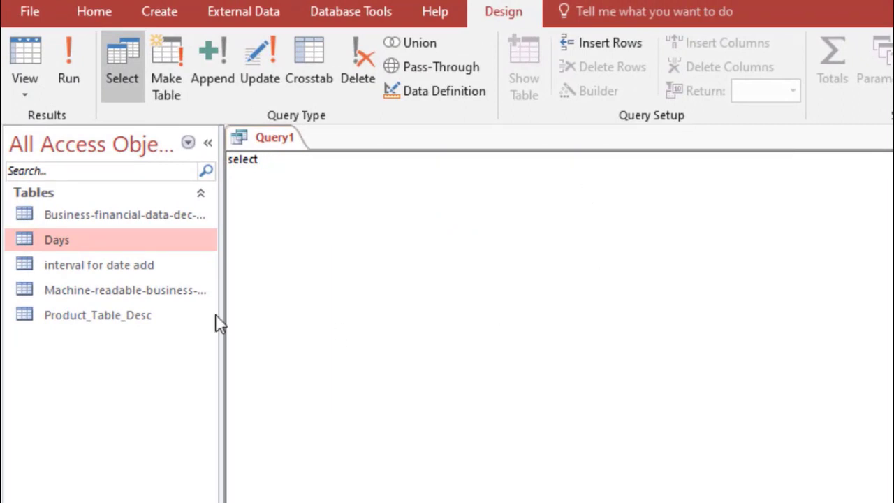
- Open Product_Table_Desc in Design View and copy its SKU field name into the SELECT statement of Query1
{"action": "double_click", "coordinate": [139, 317]}
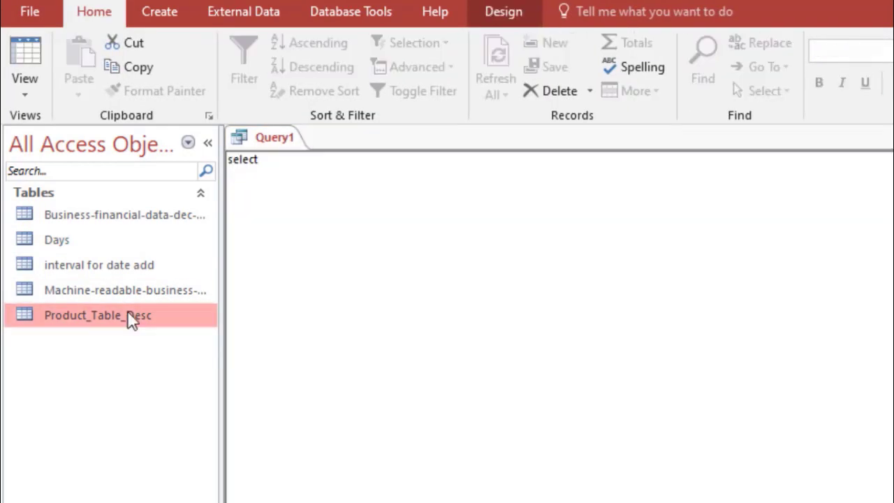
{"action": "right_click", "coordinate": [128, 315]}
{"action": "left_click", "coordinate": [167, 348]}
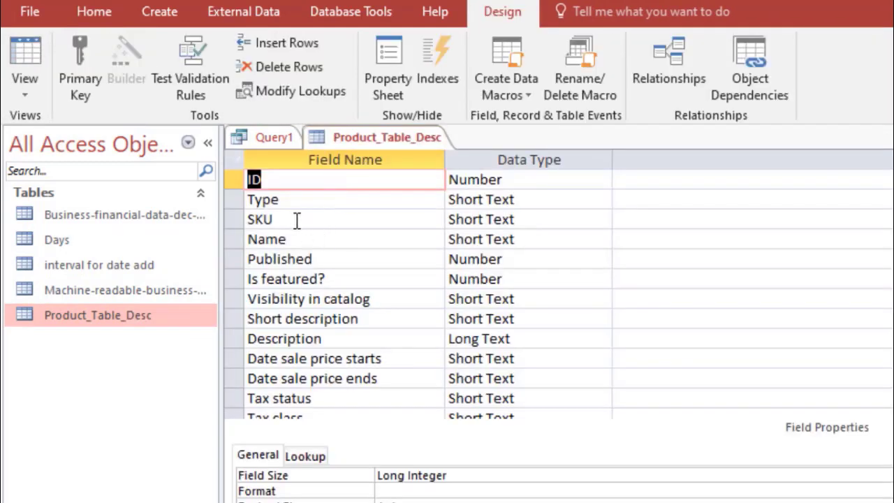
{"action": "left_click_drag", "start_coordinate": [295, 219], "coordinate": [240, 202]}
{"action": "left_click", "coordinate": [274, 139]}
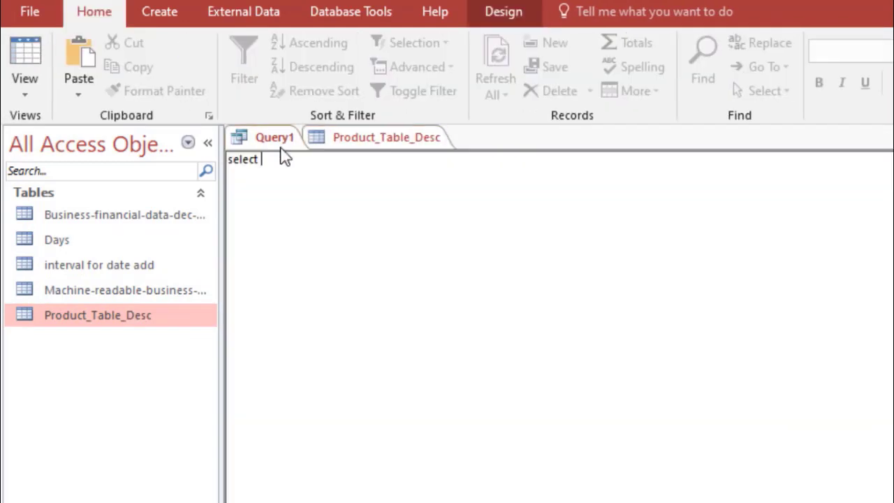
{"action": "key", "text": "ctrl+v"}
- Copy the Name field name from the Product_Table_Desc design and add it as the second column of the SELECT statement
{"action": "left_click", "coordinate": [342, 139]}
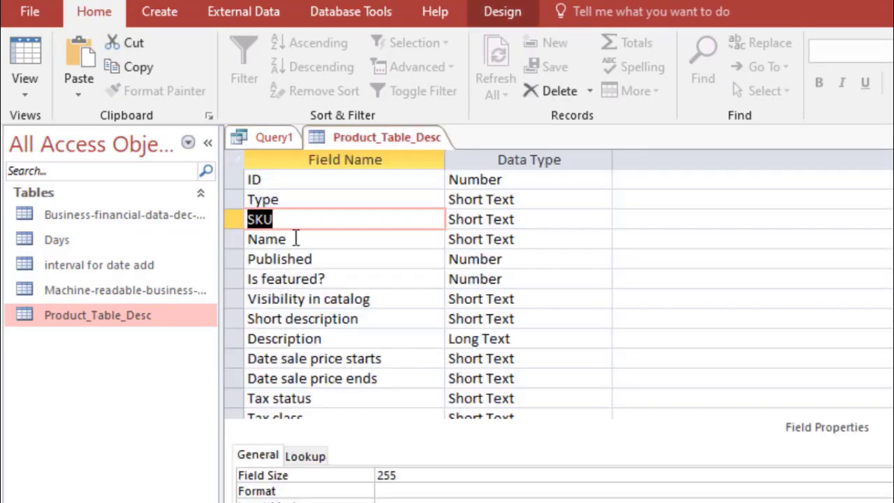
{"action": "left_click_drag", "start_coordinate": [296, 239], "coordinate": [248, 239]}
{"action": "left_click", "coordinate": [272, 139]}
{"action": "key", "text": "ctrl+v"}
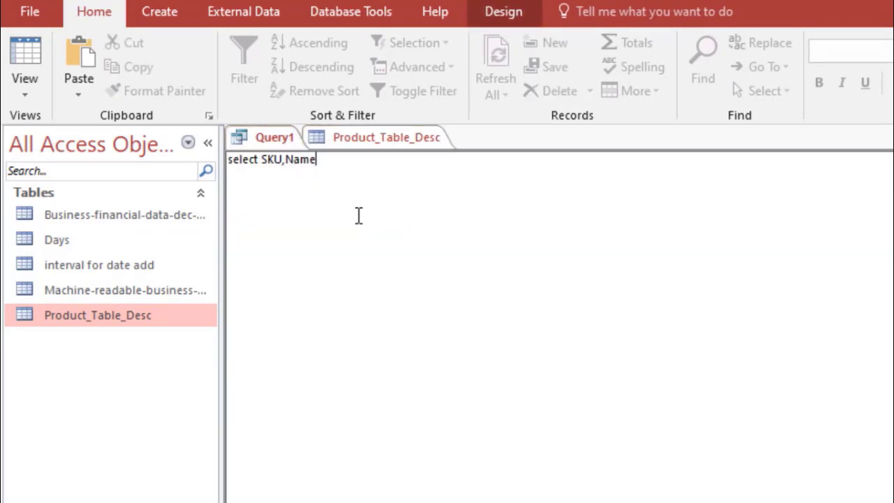
- Complete the statement with a from clause using the copied table name Product_Table_Desc, and close that table
{"action": "type", "text": "from"}
{"action": "left_click_drag", "start_coordinate": [155, 319], "coordinate": [263, 331]}
{"action": "right_click", "coordinate": [402, 139]}
{"action": "left_click", "coordinate": [449, 184]}
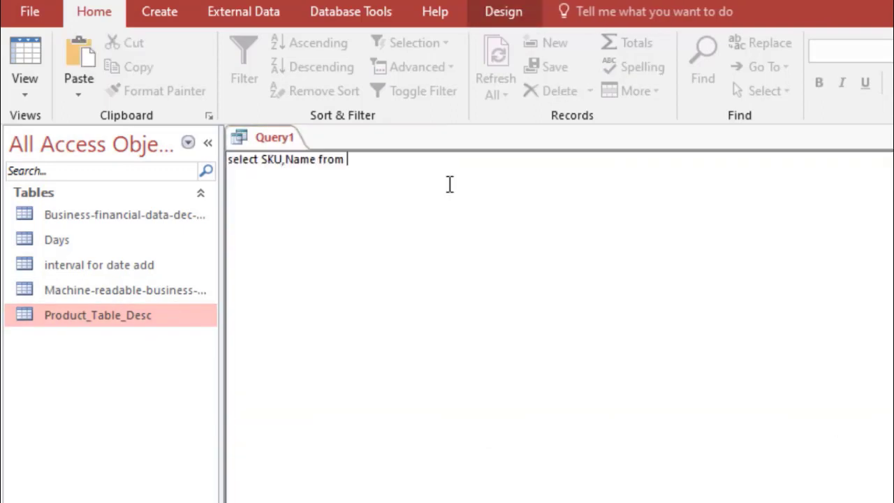
{"action": "right_click", "coordinate": [176, 322]}
{"action": "left_click", "coordinate": [261, 328]}
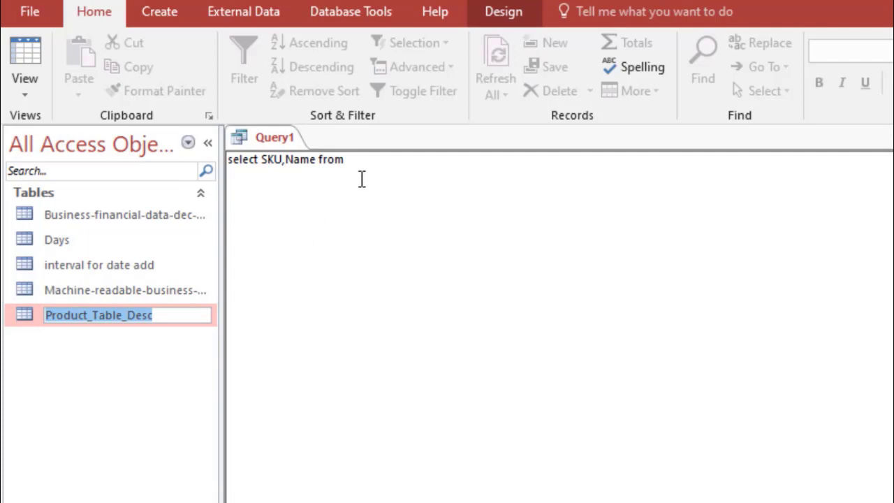
{"action": "key", "text": "ctrl+c"}
{"action": "left_click", "coordinate": [424, 216]}
{"action": "key", "text": "ctrl+v"}
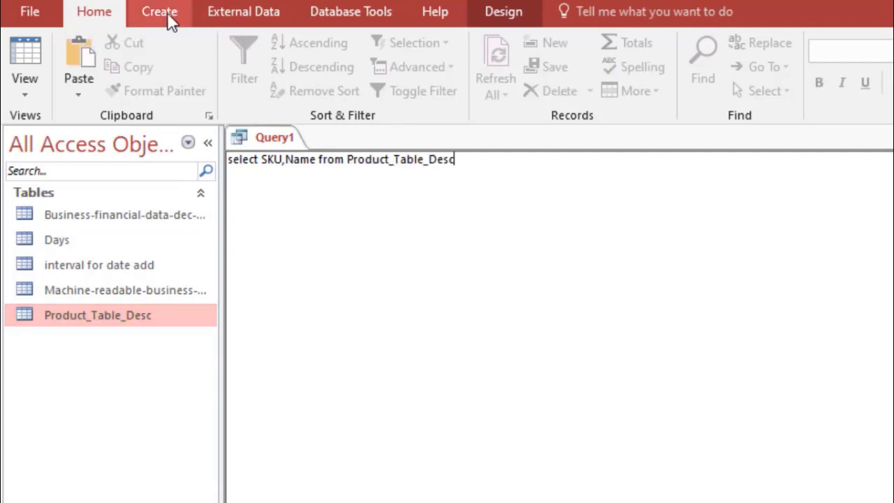
- Run the query and fit the SKU and Name columns to their contents
{"action": "left_click", "coordinate": [522, 12]}
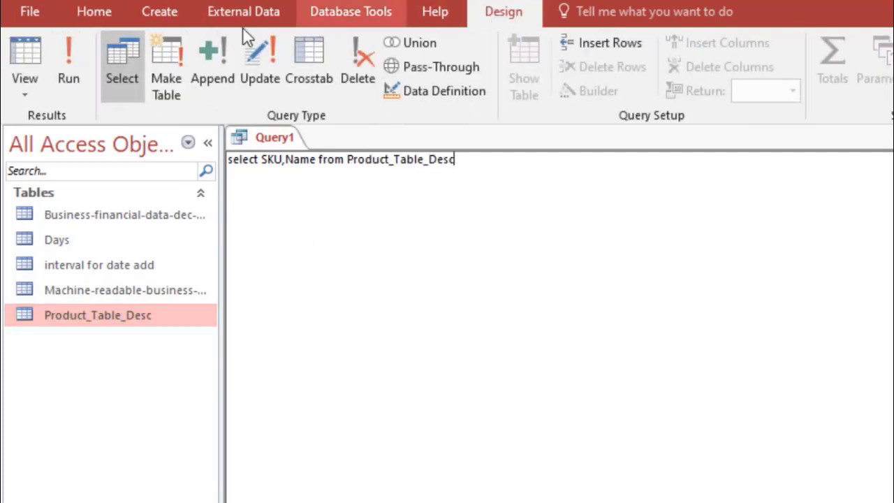
{"action": "left_click", "coordinate": [72, 73]}
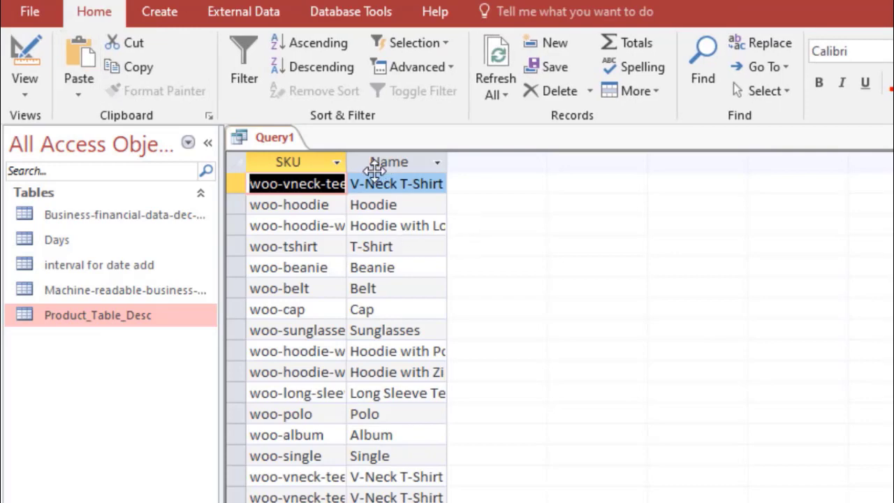
{"action": "double_click", "coordinate": [346, 161]}
{"action": "double_click", "coordinate": [525, 162]}
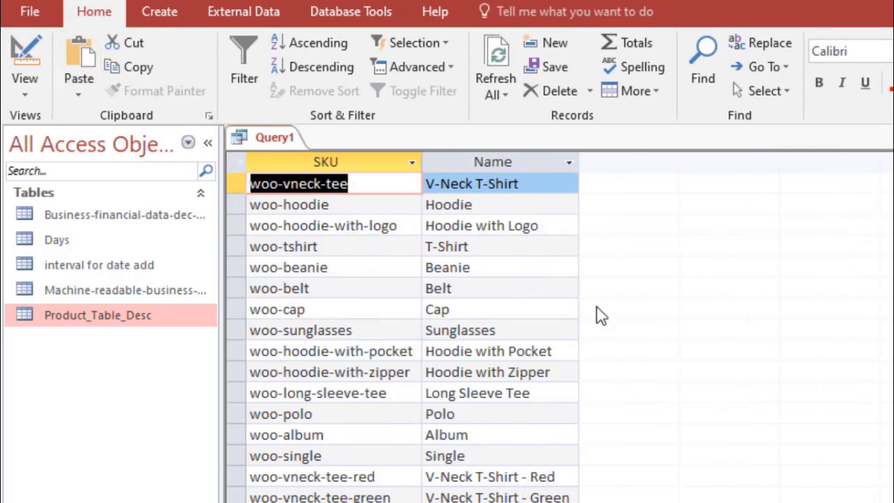
- Locate the woo-cap record, add the condition where SKU="woo-cap" to the SQL statement, and run the query
{"action": "key", "text": "Down"}
{"action": "key", "text": "Down"}
{"action": "key", "text": "Down"}
{"action": "key", "text": "Down"}
{"action": "key", "text": "Down"}
{"action": "key", "text": "Down"}
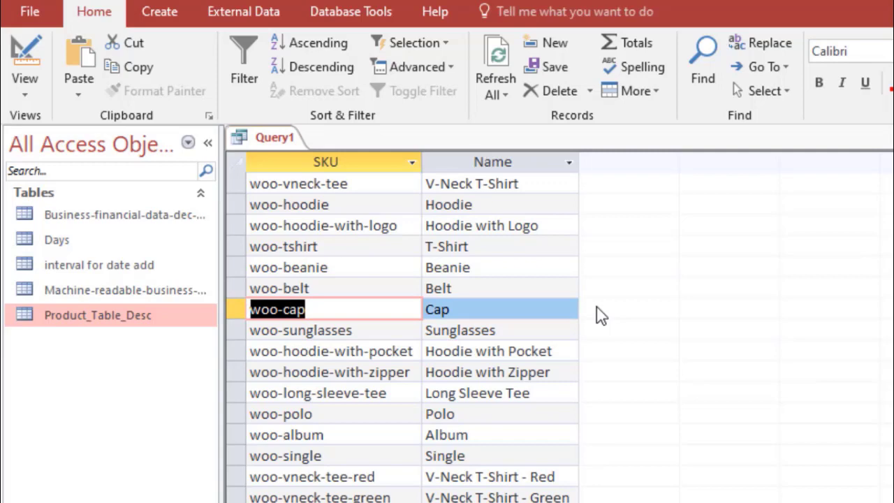
{"action": "key", "text": "ctrl+period"}
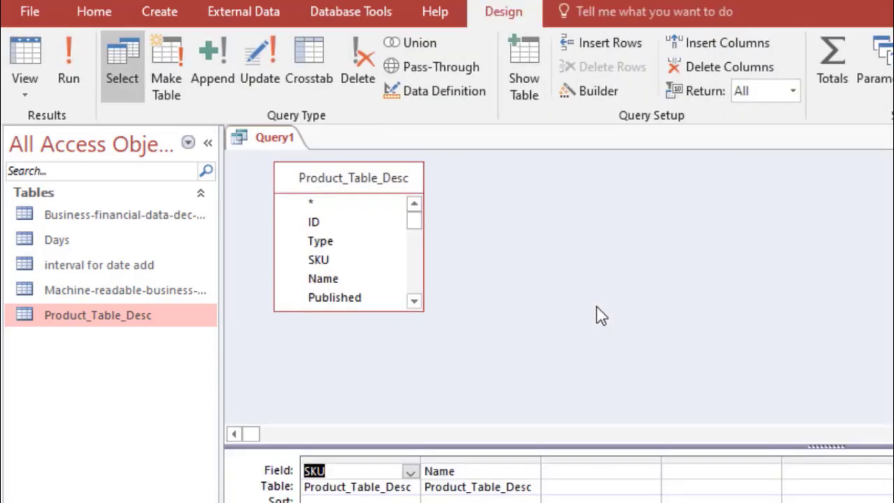
{"action": "key", "text": "ctrl+period"}
{"action": "key", "text": "End"}
{"action": "type", "text": "wh"}
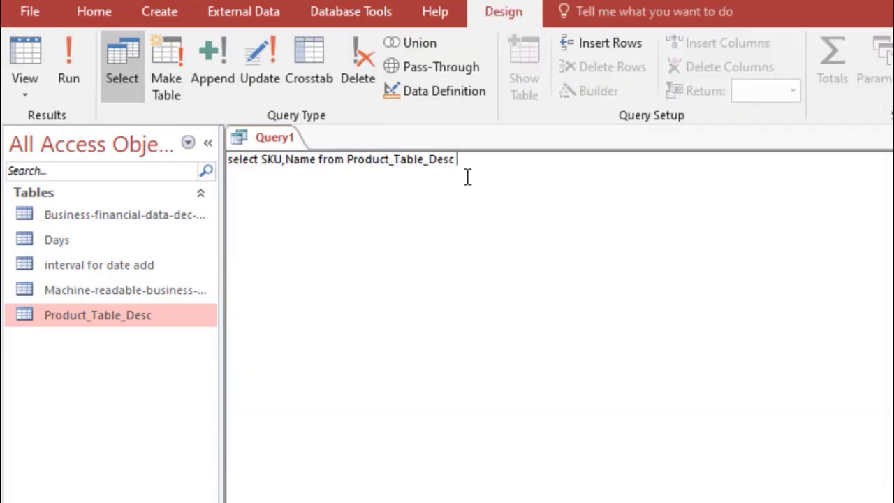
{"action": "type", "text": "ere SKU=\"woo-cap\""}
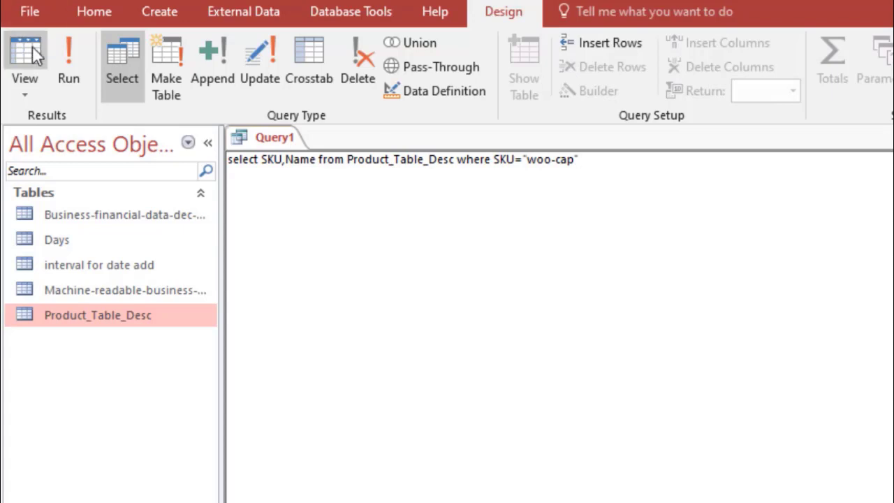
{"action": "left_click", "coordinate": [69, 61]}
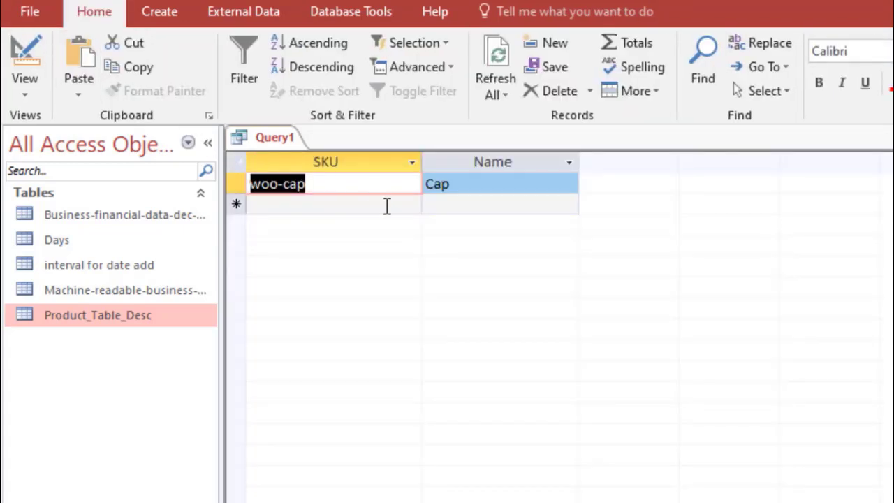
- Check the Product_Table_Desc records, and in the query's Design View add the ID field and place it before SKU
{"action": "key", "text": "ctrl+comma"}
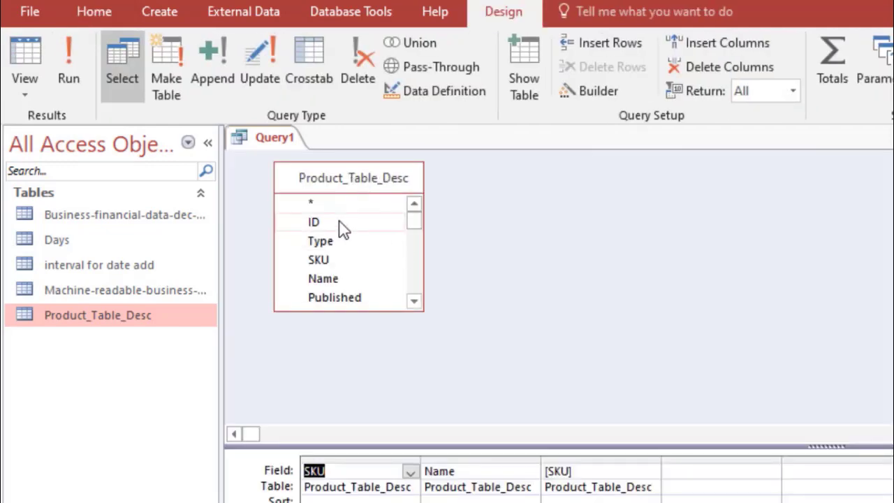
{"action": "double_click", "coordinate": [142, 313]}
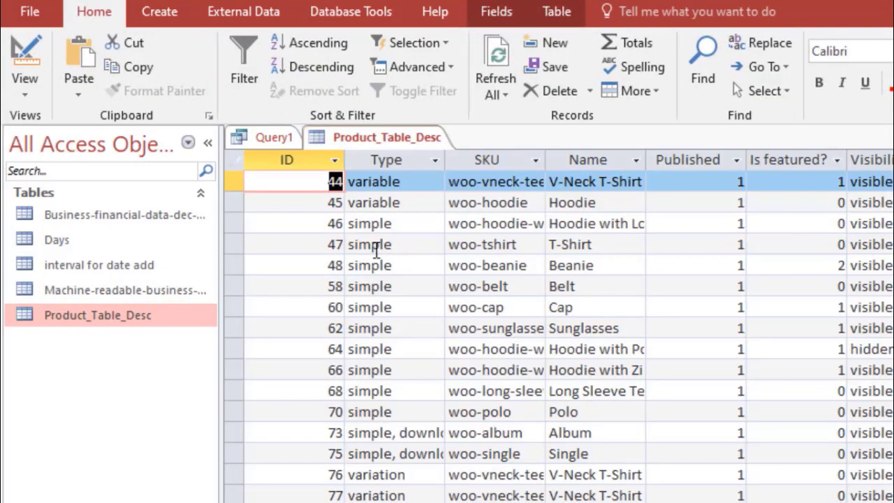
{"action": "key", "text": "ctrl+w"}
{"action": "double_click", "coordinate": [314, 222]}
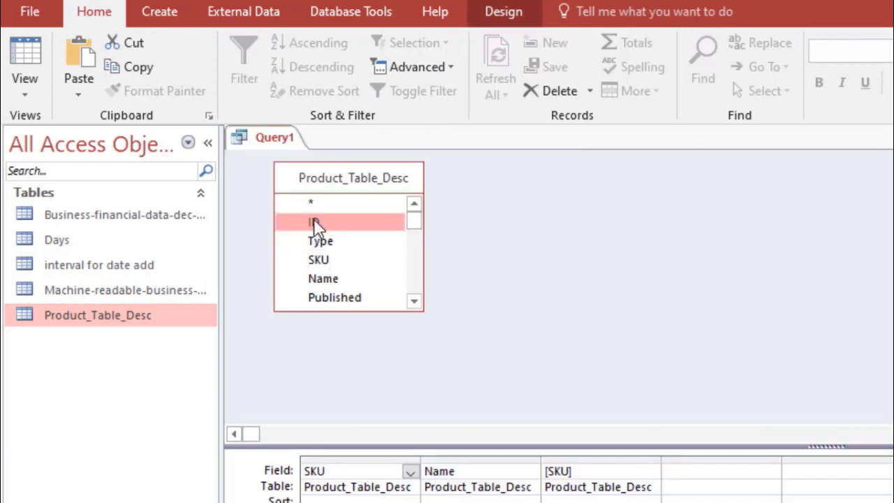
{"action": "left_click", "coordinate": [704, 456]}
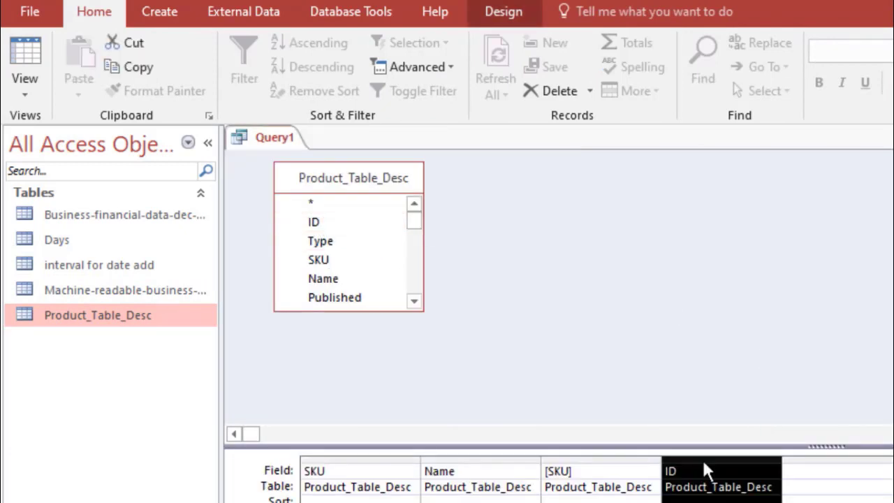
{"action": "left_click_drag", "start_coordinate": [702, 461], "coordinate": [409, 471]}
{"action": "left_click", "coordinate": [410, 471]}
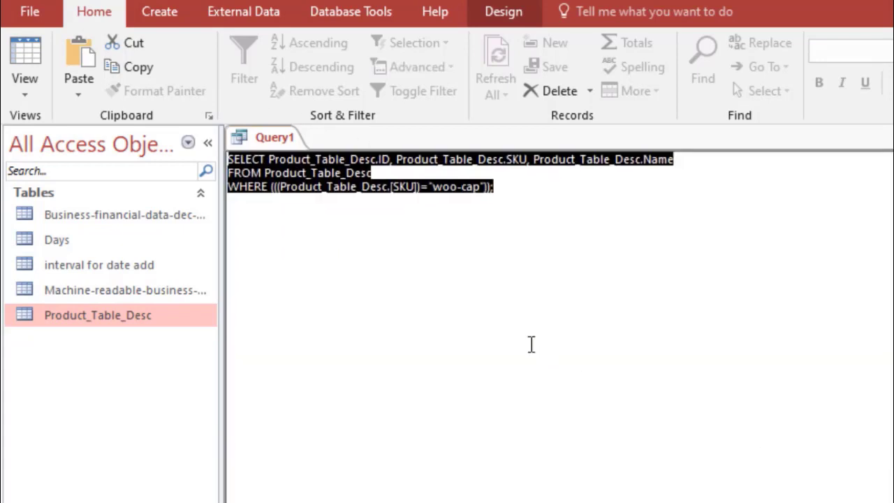
- Replace the generated SQL with the SELECT template and set its column list to ID,SKU,Name
{"action": "left_click", "coordinate": [351, 191]}
{"action": "left_click", "coordinate": [381, 165]}
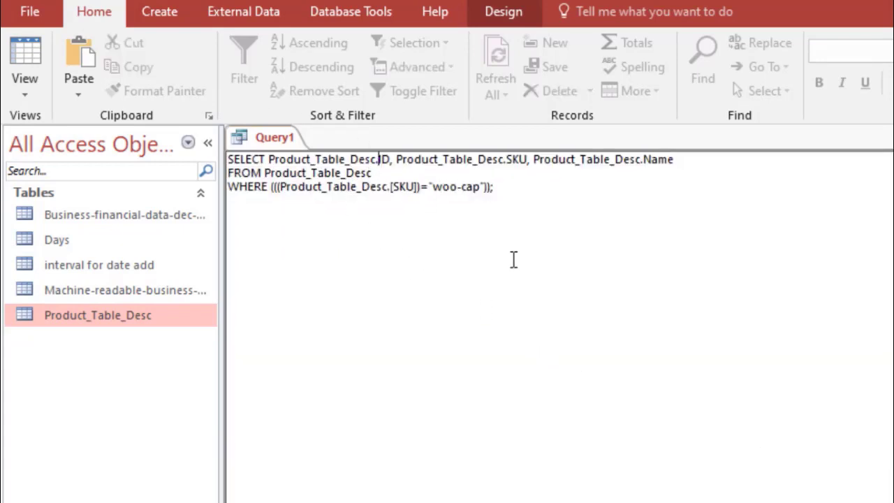
{"action": "key", "text": "BackSpace"}
{"action": "key", "text": "BackSpace"}
{"action": "key", "text": "BackSpace"}
{"action": "key", "text": "BackSpace"}
{"action": "key", "text": "BackSpace"}
{"action": "key", "text": "BackSpace"}
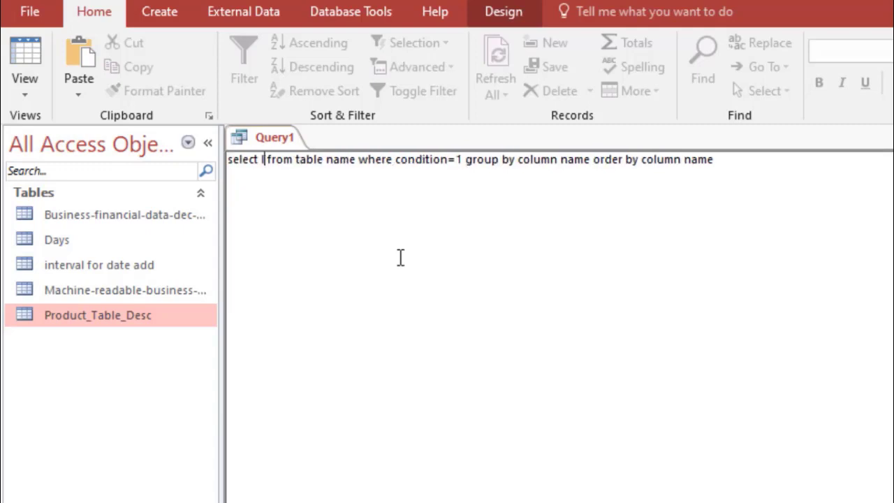
{"action": "type", "text": "ID,SKU,Na"}
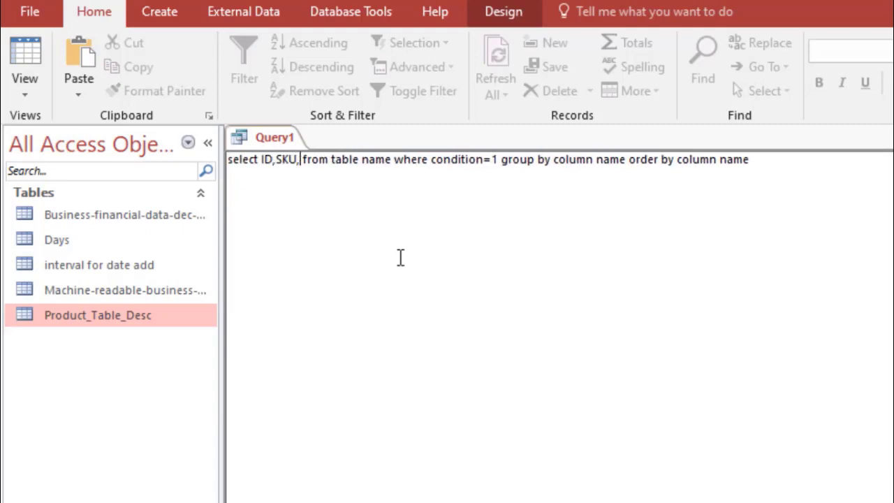
{"action": "type", "text": "me"}
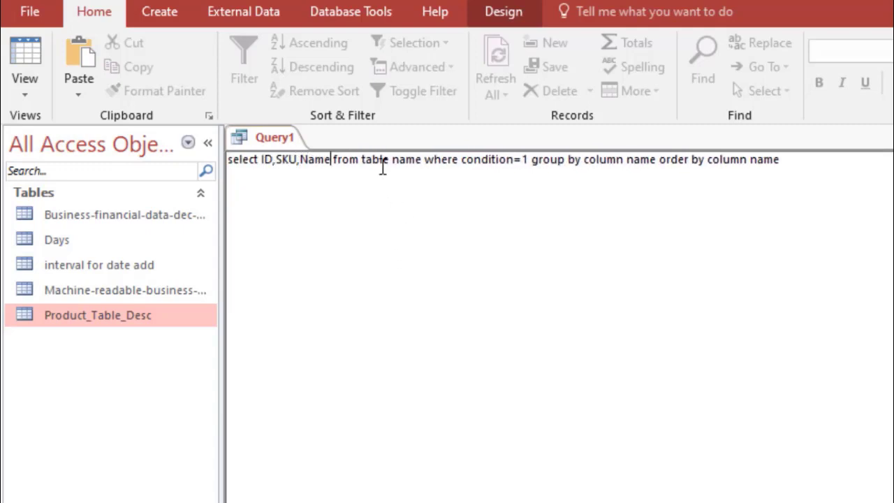
- Replace the template's table name with Product_Table_Desc and delete its where, group by and order by clauses
{"action": "left_click", "coordinate": [161, 318]}
{"action": "key", "text": "F2"}
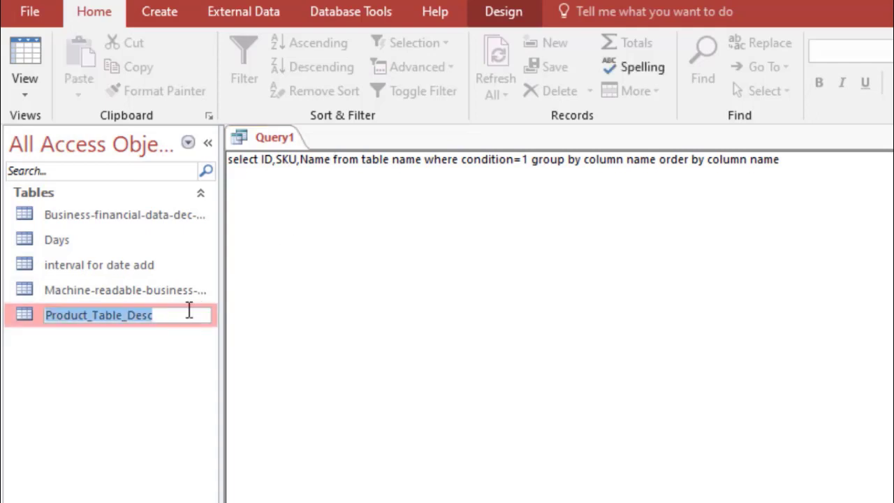
{"action": "key", "text": "Escape"}
{"action": "left_click_drag", "start_coordinate": [362, 159], "coordinate": [422, 160]}
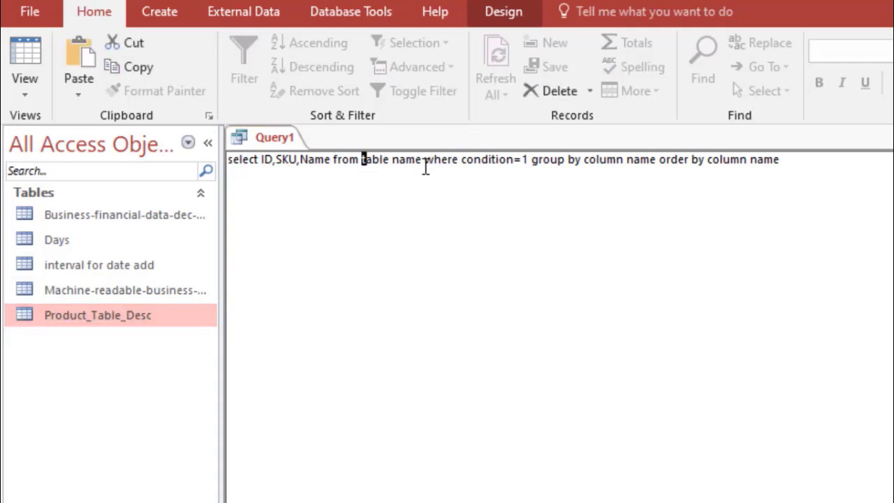
{"action": "key", "text": "ctrl+v"}
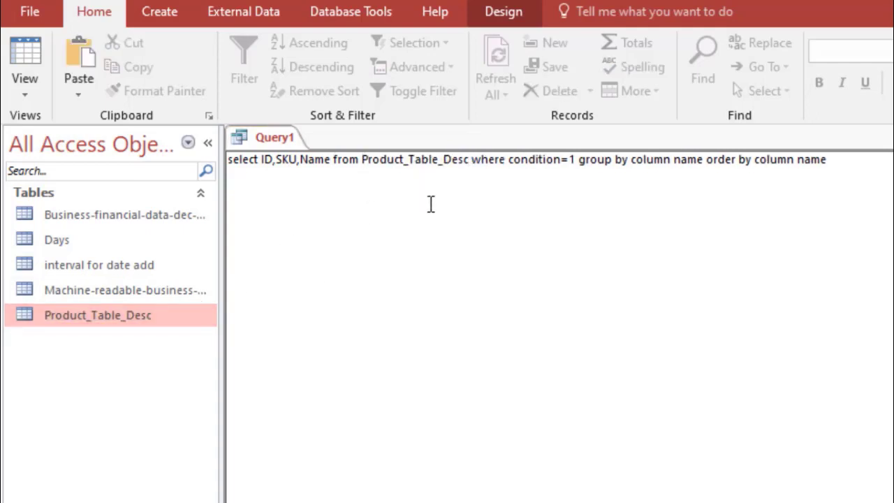
{"action": "key", "text": "shift+End"}
{"action": "key", "text": "Delete"}
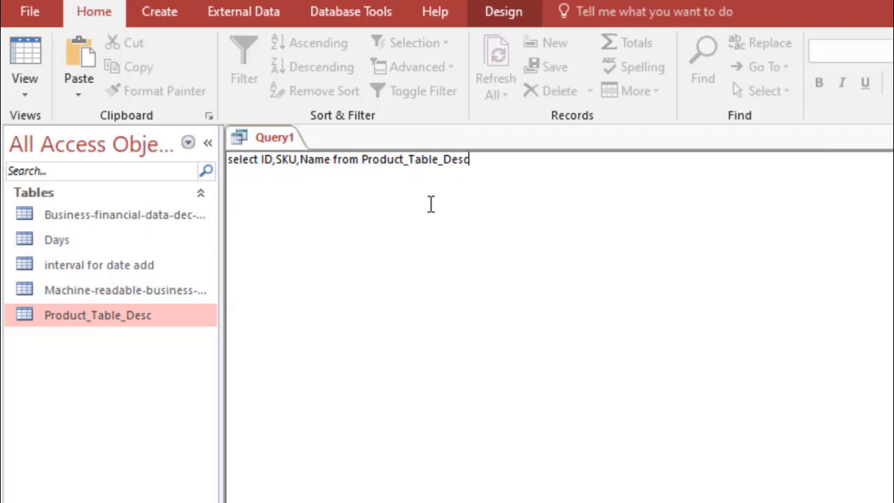
- Run the three-column query and return to its SQL statement
{"action": "left_click", "coordinate": [492, 20]}
{"action": "left_click", "coordinate": [67, 53]}
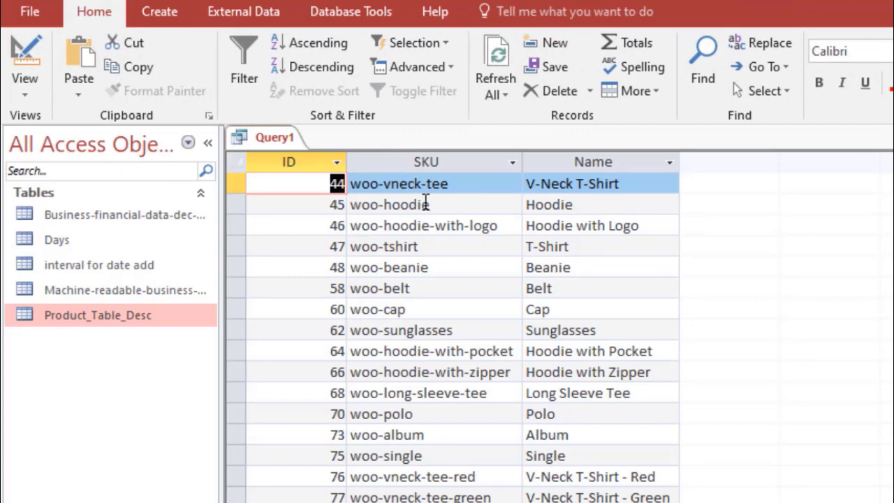
{"action": "left_click", "coordinate": [893, 502]}
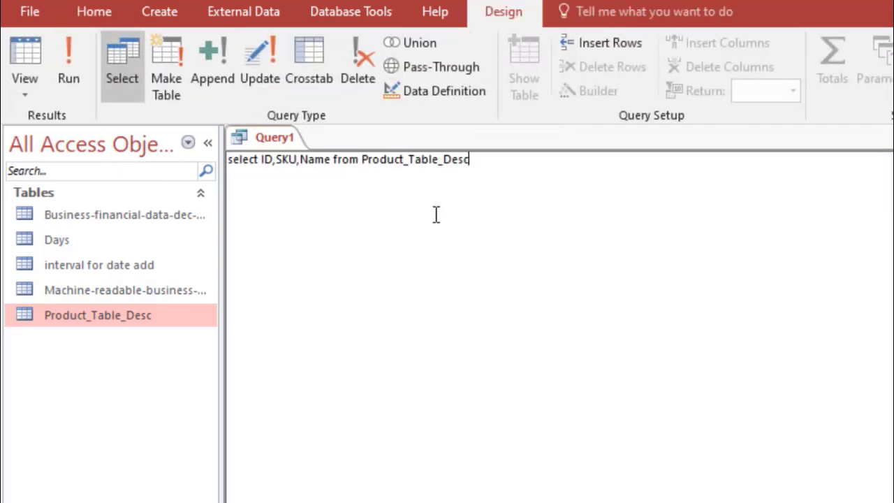
{"action": "type", "text": "where"}
{"action": "key", "text": "ctrl+shift+Left"}
{"action": "key", "text": "BackSpace"}
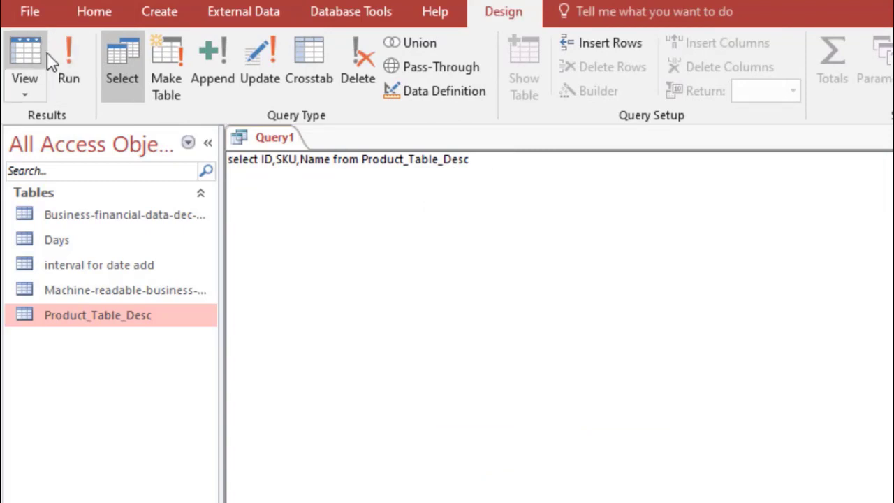
- Run the three-column query, reopen its SQL statement, add order by sku desc; and run it again
{"action": "left_click", "coordinate": [73, 75]}
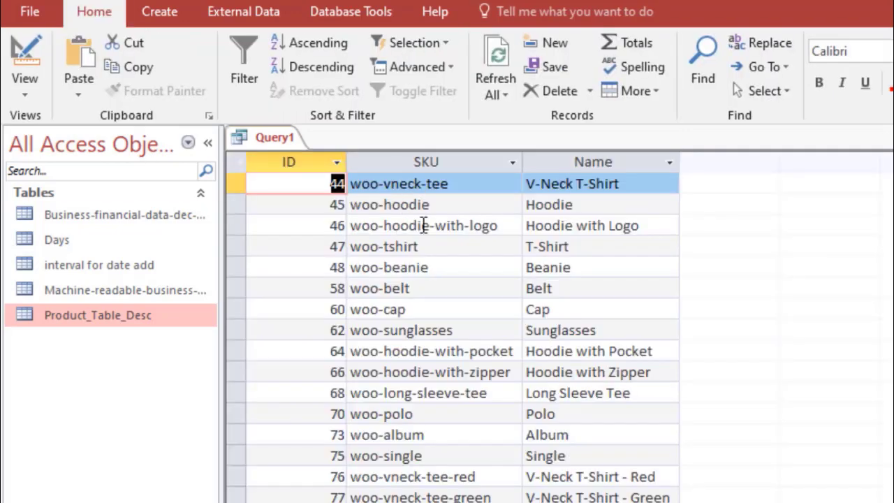
{"action": "key", "text": "ctrl+period"}
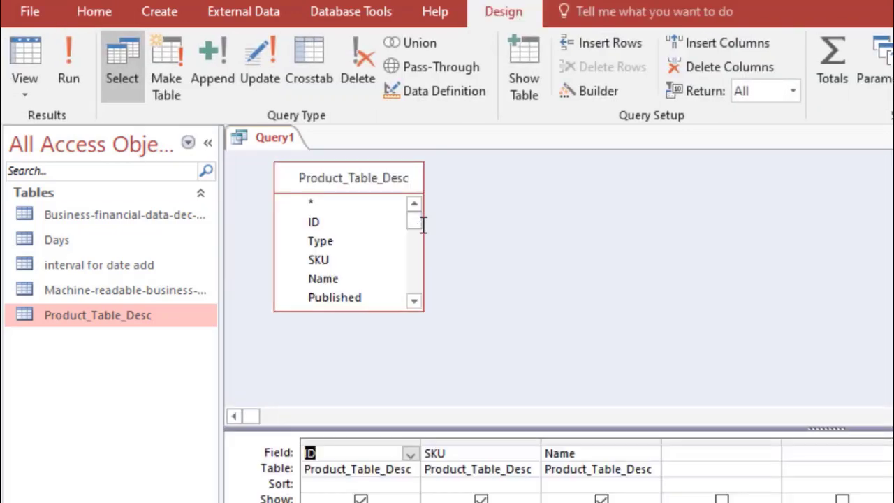
{"action": "key", "text": "ctrl+period"}
{"action": "left_click", "coordinate": [487, 177]}
{"action": "type", "text": "order b"}
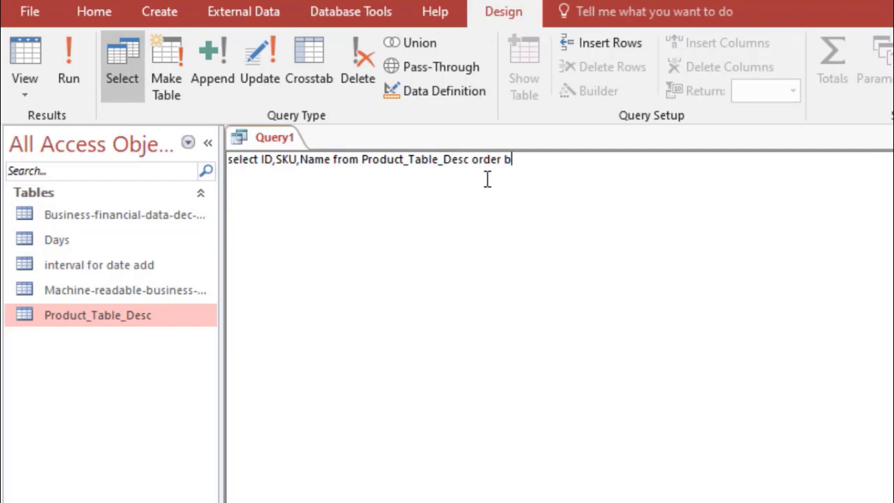
{"action": "type", "text": "y"}
{"action": "type", "text": "sku desc;"}
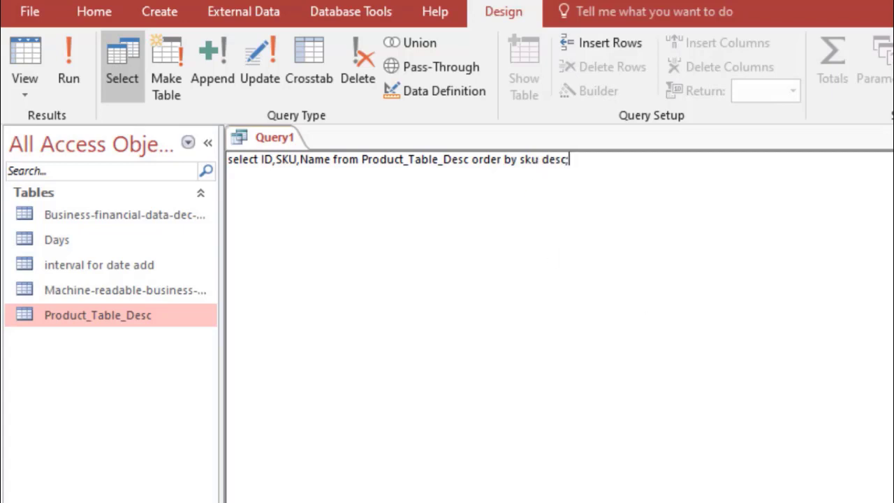
{"action": "left_click", "coordinate": [66, 53]}
- Change the order by sku clause from desc to asc and run the query
{"action": "key", "text": "shift+Left"}
{"action": "key", "text": "shift+Left"}
{"action": "key", "text": "shift+Left"}
{"action": "key", "text": "shift+Left"}
{"action": "type", "text": "asc"}
{"action": "left_click", "coordinate": [68, 67]}
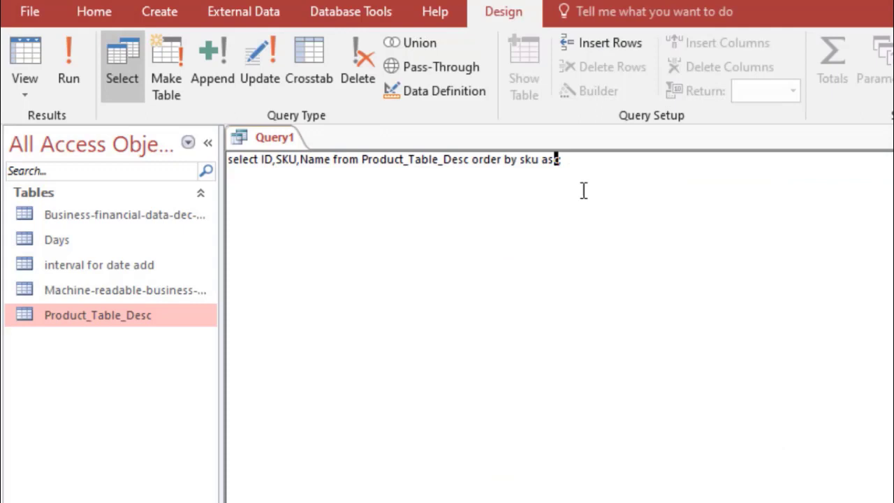
- Remove the order by clause and end the SELECT statement with a semicolon after Product_Table_Desc
{"action": "key", "text": "shift+Left"}
{"action": "key", "text": "shift+Left"}
{"action": "key", "text": "shift+Left"}
{"action": "key", "text": "shift+Left"}
{"action": "key", "text": "shift+Left"}
{"action": "key", "text": "shift+Left"}
{"action": "key", "text": "shift+Left"}
{"action": "key", "text": "shift+Left"}
{"action": "key", "text": "shift+Left"}
{"action": "key", "text": "shift+Left"}
{"action": "key", "text": "shift+Left"}
{"action": "key", "text": "shift+Left"}
{"action": "key", "text": "shift+Left"}
{"action": "key", "text": "shift+Left"}
{"action": "key", "text": "shift+Left"}
{"action": "type", "text": ";"}
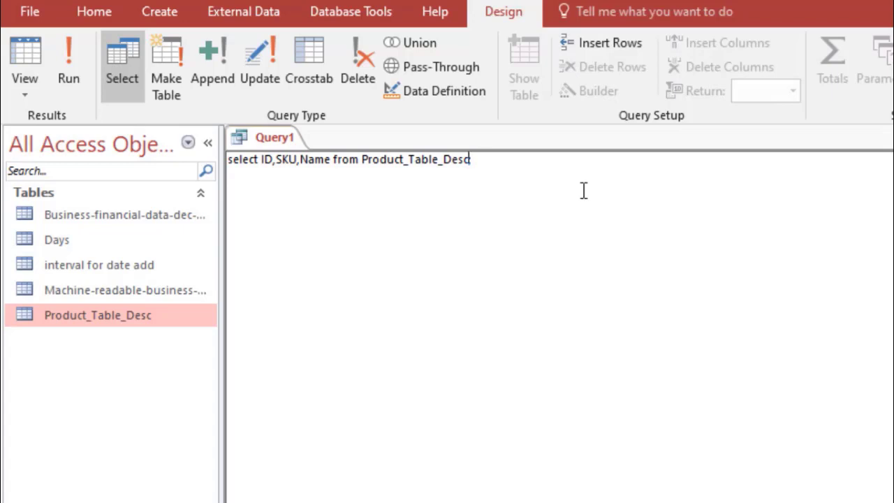
- Replace the Name column in the SELECT list with count(Name)
{"action": "key", "text": "Left"}
{"action": "key", "text": "Left"}
{"action": "key", "text": "Left"}
{"action": "key", "text": "Left"}
{"action": "type", "text": "count("}
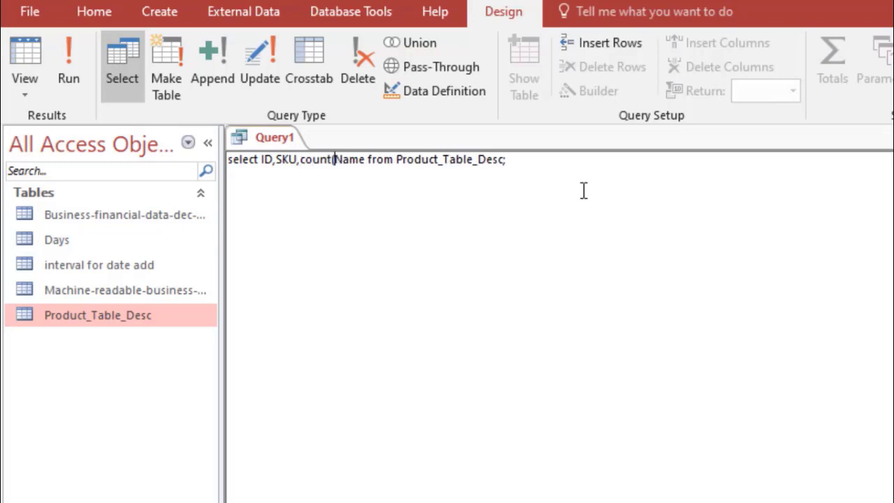
{"action": "key", "text": "End"}
{"action": "key", "text": "Left"}
{"action": "key", "text": "Left"}
{"action": "key", "text": "Left"}
{"action": "key", "text": "Left"}
{"action": "key", "text": "Left"}
{"action": "type", "text": "Name)"}
{"action": "type", "text": ";"}
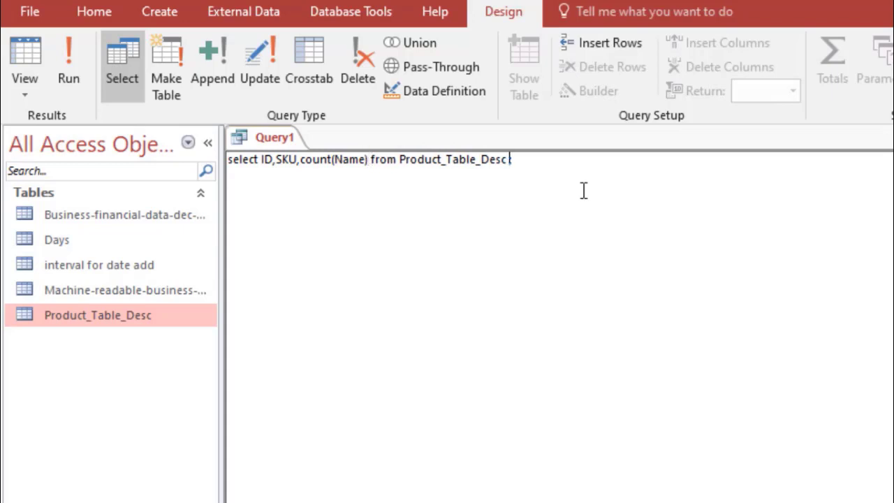
- Add group by ID,SKU to the statement, run it, look through the records and return to the SQL
{"action": "key", "text": "Left"}
{"action": "type", "text": "group by "}
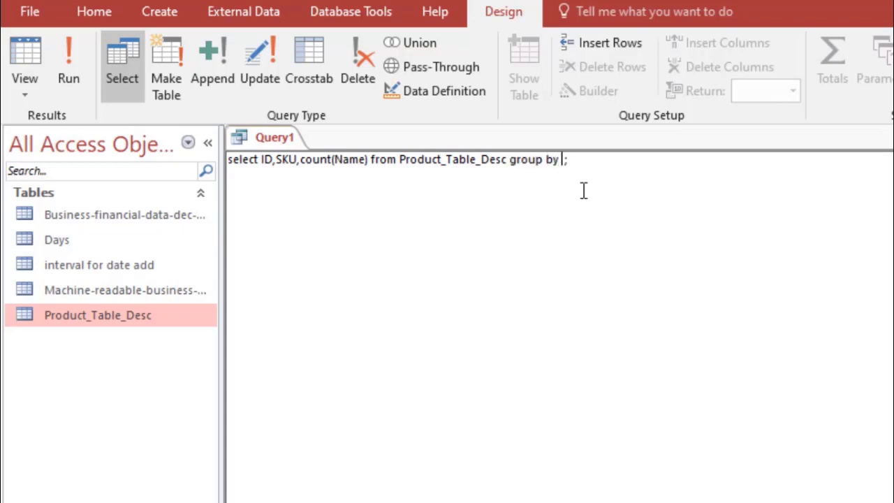
{"action": "type", "text": "ID,SKU"}
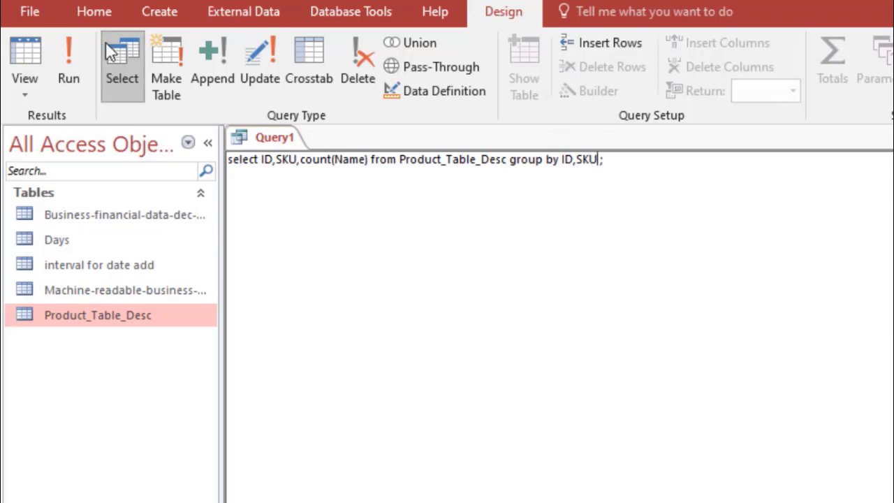
{"action": "left_click", "coordinate": [73, 55]}
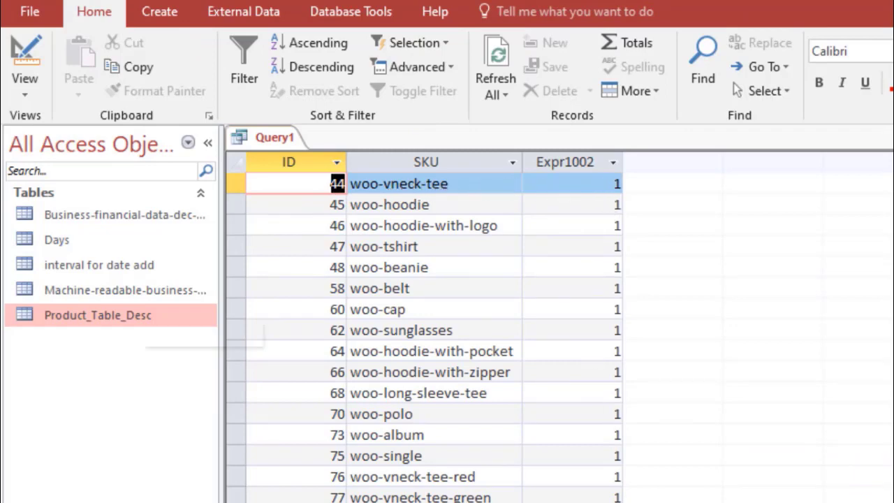
{"action": "scroll", "coordinate": [434, 336], "scroll_direction": "down", "scroll_amount": 6}
{"action": "scroll", "coordinate": [433, 335], "scroll_direction": "up", "scroll_amount": 4}
{"action": "scroll", "coordinate": [434, 338], "scroll_direction": "up", "scroll_amount": 1}
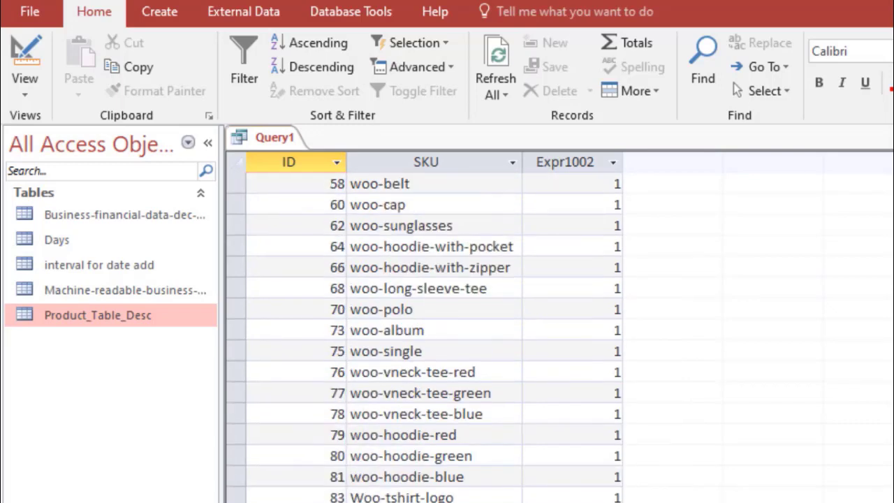
{"action": "scroll", "coordinate": [433, 335], "scroll_direction": "up", "scroll_amount": 3}
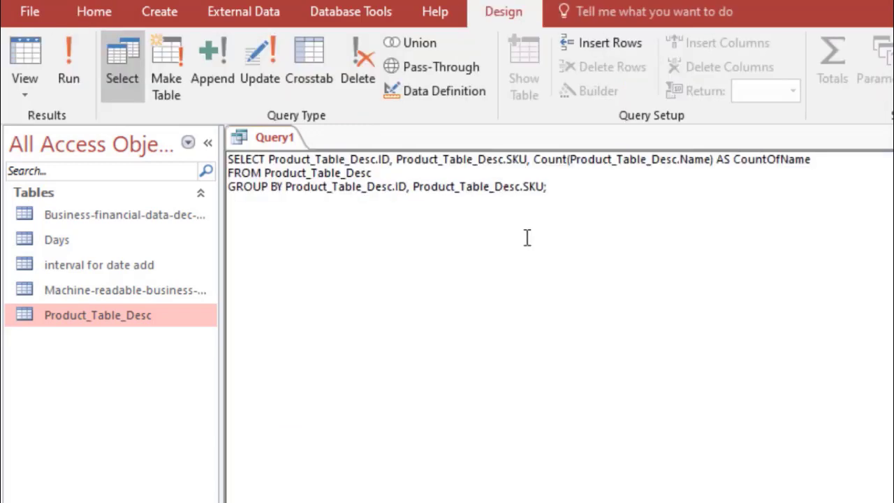
- Set the alias of the counted Name column to Total_Name and run the grouped query
{"action": "key", "text": "ctrl+a"}
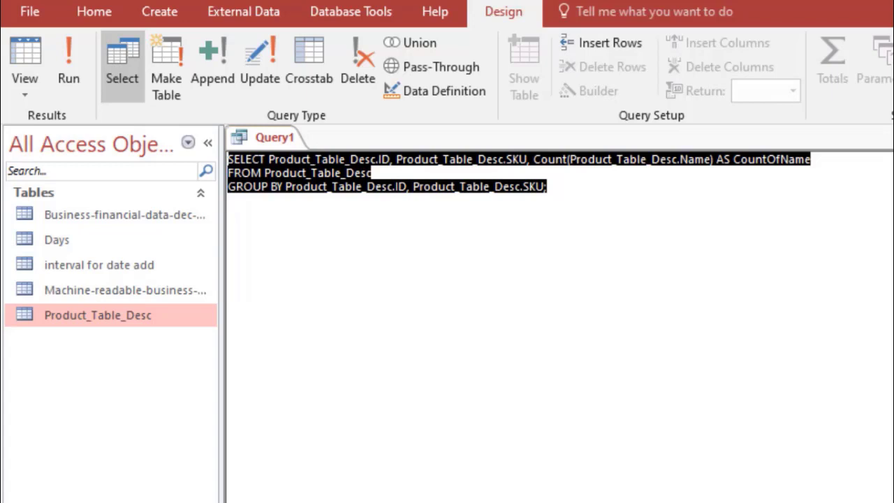
{"action": "left_click", "coordinate": [234, 160]}
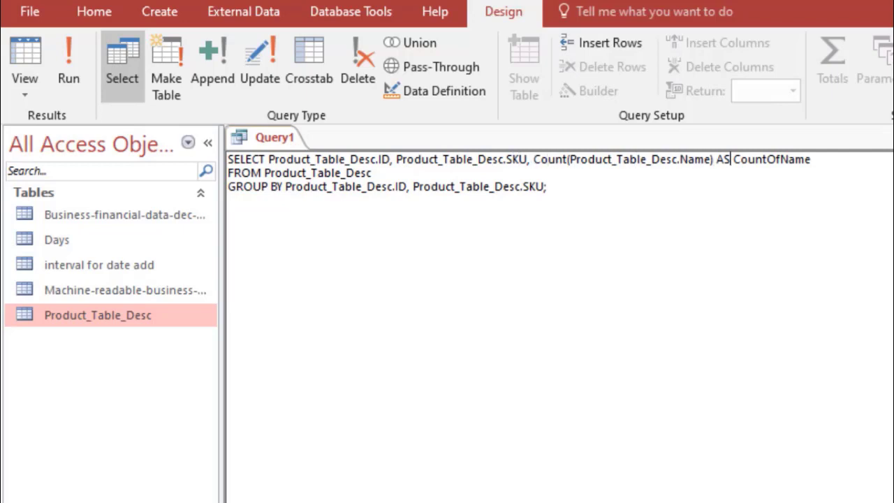
{"action": "mouse_move", "coordinate": [731, 160]}
{"action": "left_mouse_down"}
{"action": "mouse_move", "coordinate": [679, 159]}
{"action": "mouse_move", "coordinate": [717, 159]}
{"action": "left_mouse_up"}
{"action": "type", "text": "as"}
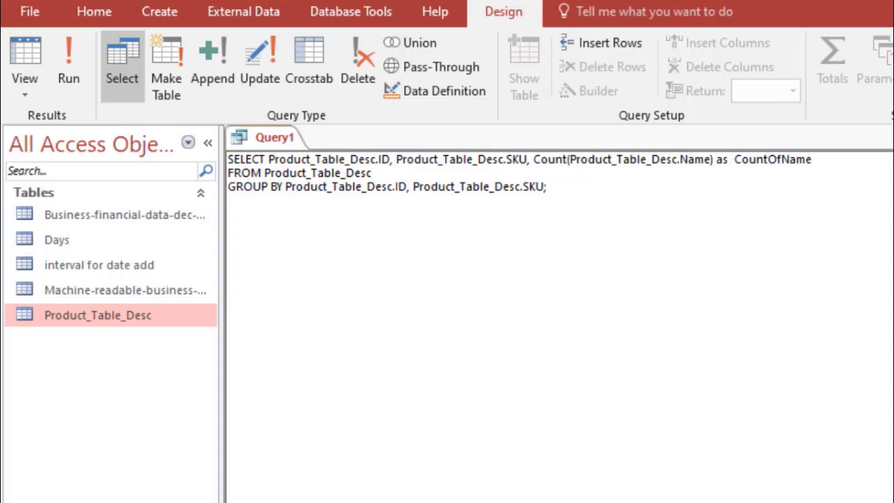
{"action": "key", "text": "shift+End"}
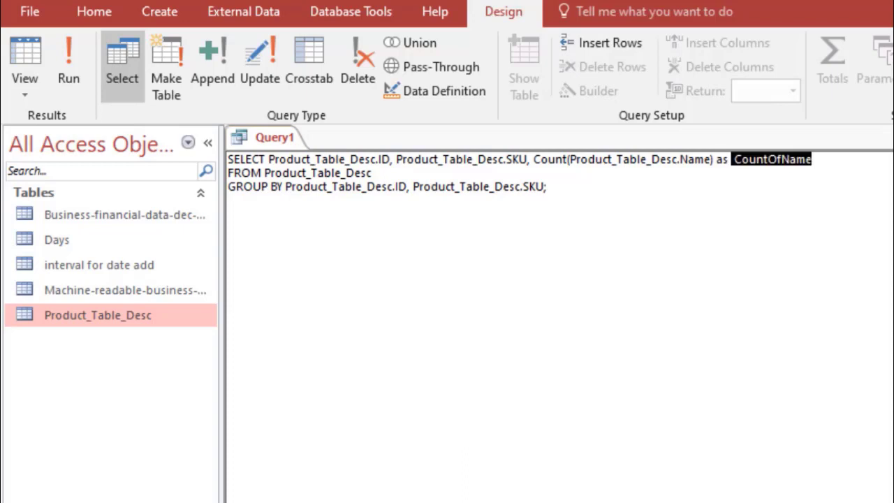
{"action": "type", "text": "Total_Name"}
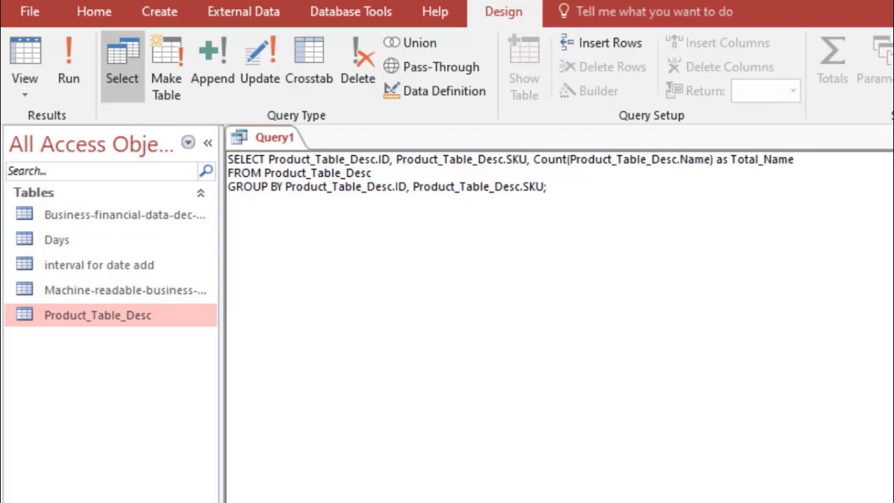
{"action": "left_click", "coordinate": [82, 72]}
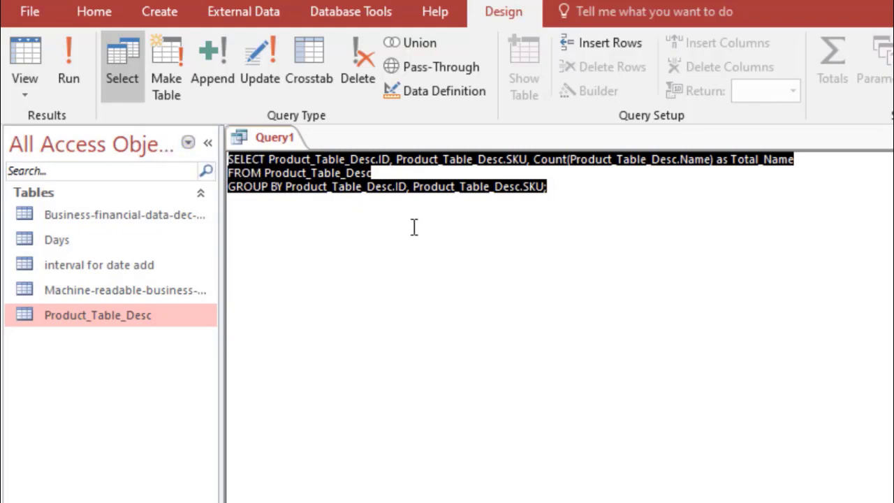
- Clear the grouped SQL statement, check the ID values in Product_Table_Desc and return to the empty query
{"action": "key", "text": "Delete"}
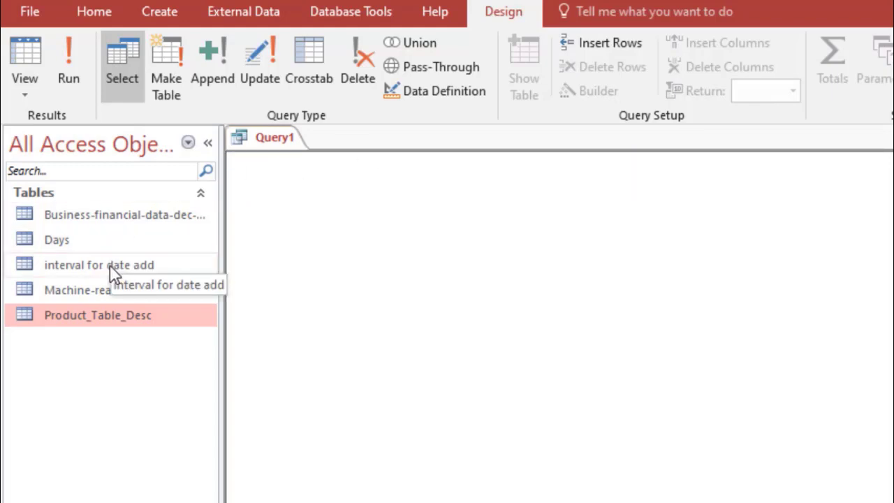
{"action": "double_click", "coordinate": [100, 319]}
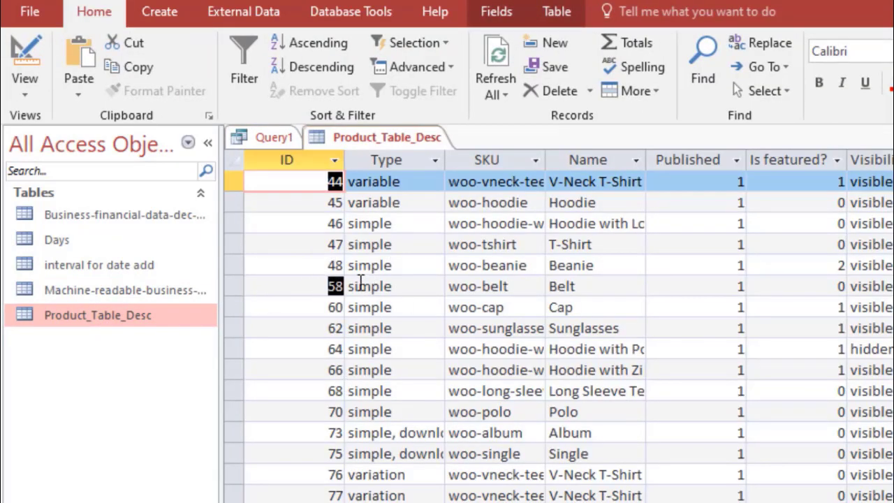
{"action": "double_click", "coordinate": [335, 286]}
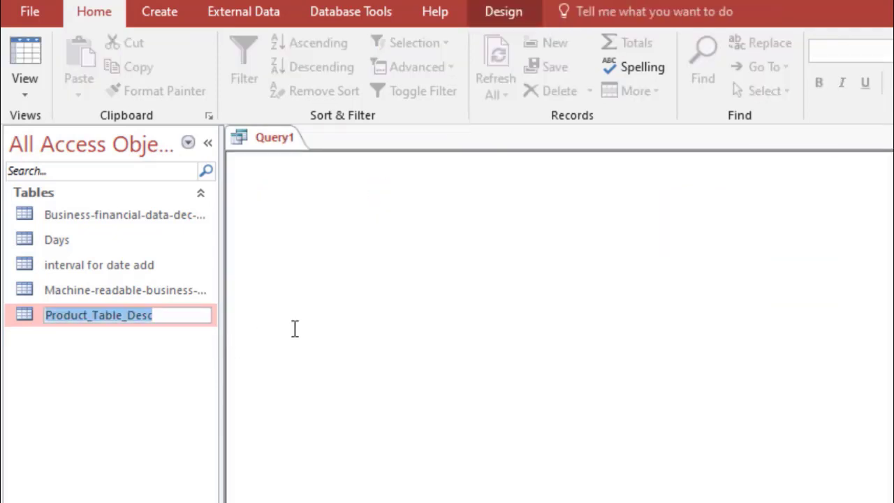
{"action": "left_click", "coordinate": [342, 276]}
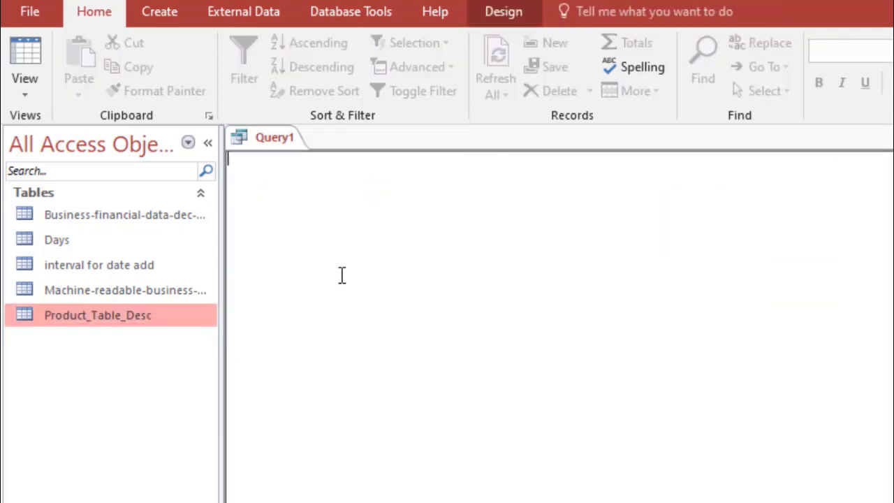
- Write the statement delete * from Product_Table_Desc where ID<=50 in the query
{"action": "type", "text": "delete "}
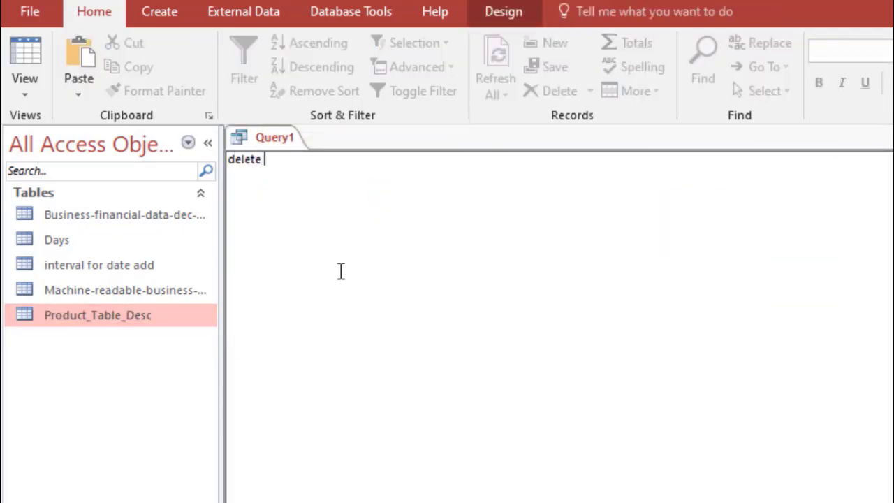
{"action": "type", "text": "* from"}
{"action": "type", "text": "Product_Table_Desc"}
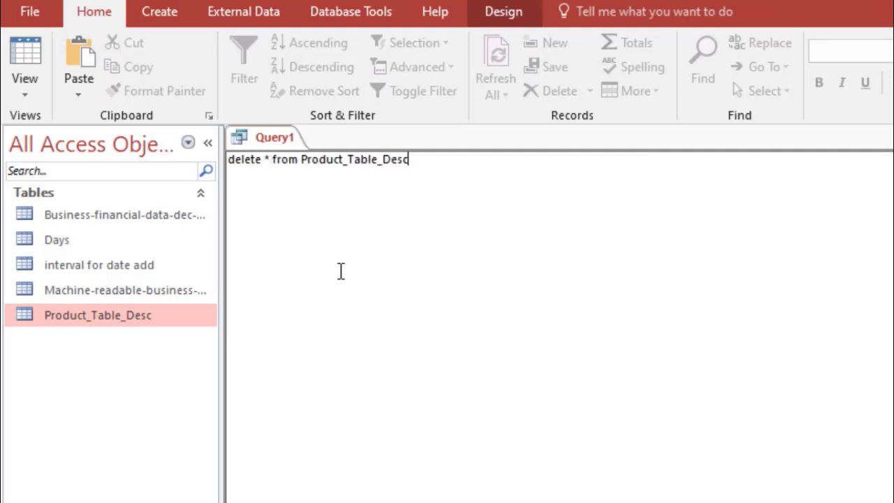
{"action": "type", "text": "where ID<"}
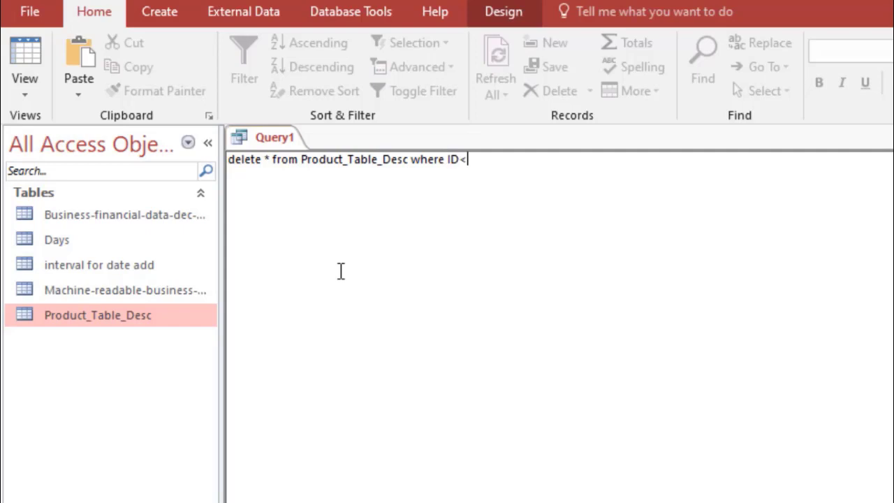
{"action": "type", "text": "=50"}
- Review the Product_Table_Desc records that match ID<=50 and return to the delete statement
{"action": "double_click", "coordinate": [136, 322]}
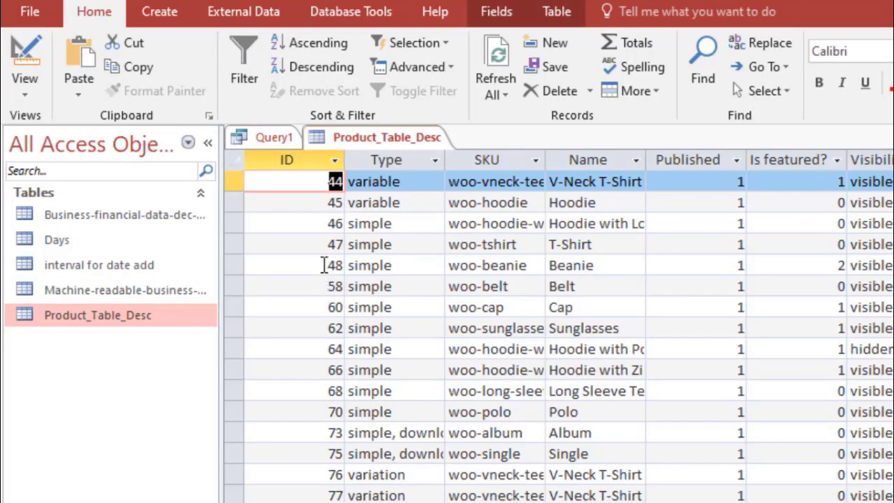
{"action": "left_click", "coordinate": [316, 246]}
{"action": "key", "text": "Up"}
{"action": "key", "text": "Up"}
{"action": "key", "text": "Up"}
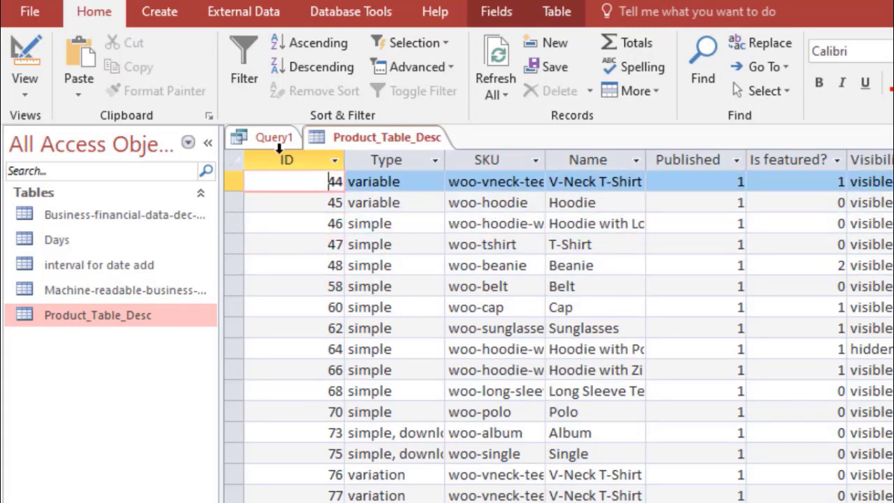
{"action": "left_click", "coordinate": [274, 138]}
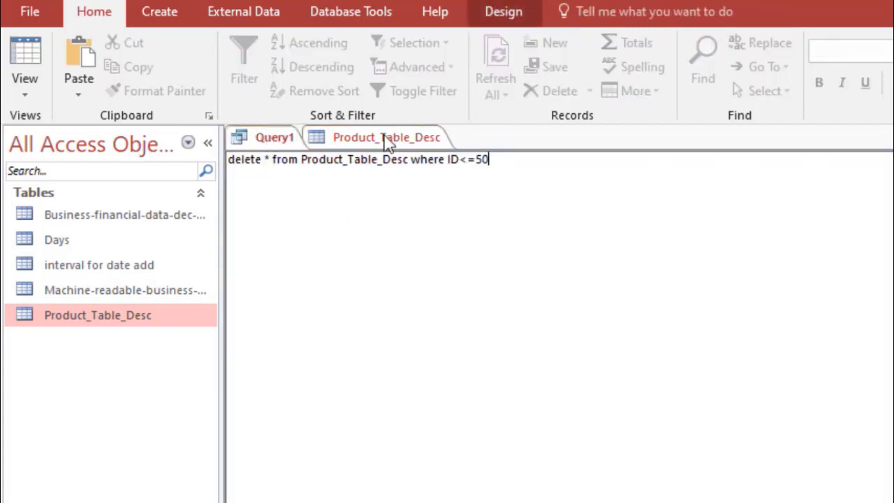
- Run the delete query and decline the deletion of the records with ID<=50
{"action": "left_click", "coordinate": [503, 12]}
{"action": "left_click", "coordinate": [70, 62]}
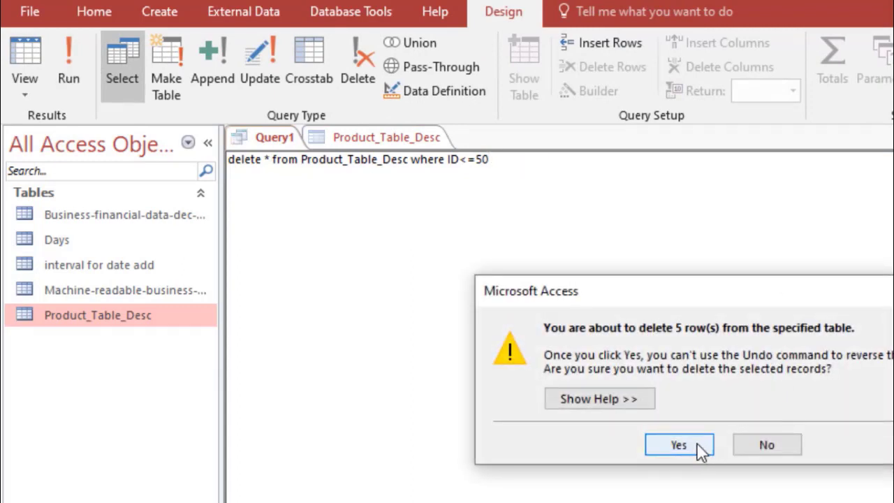
{"action": "left_click", "coordinate": [767, 445]}
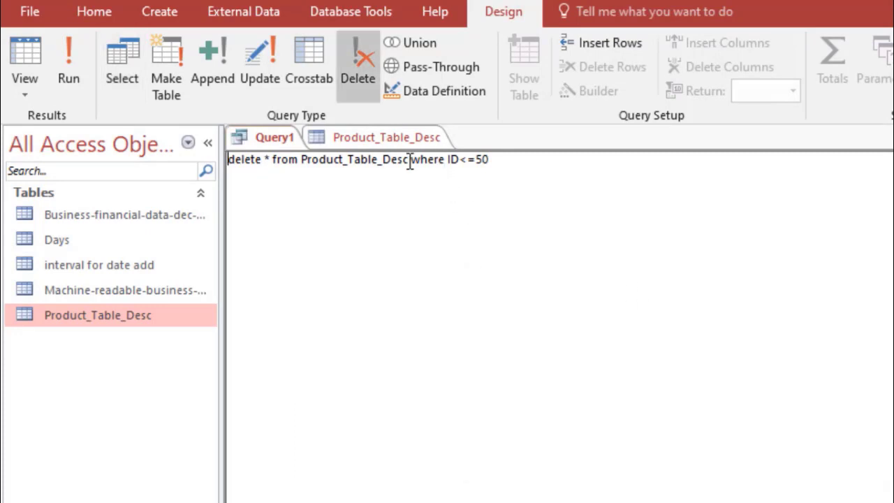
- Try running the delete query without its where clause, decline the deletion and restore the clause
{"action": "left_click", "coordinate": [410, 159]}
{"action": "key", "text": "shift+End"}
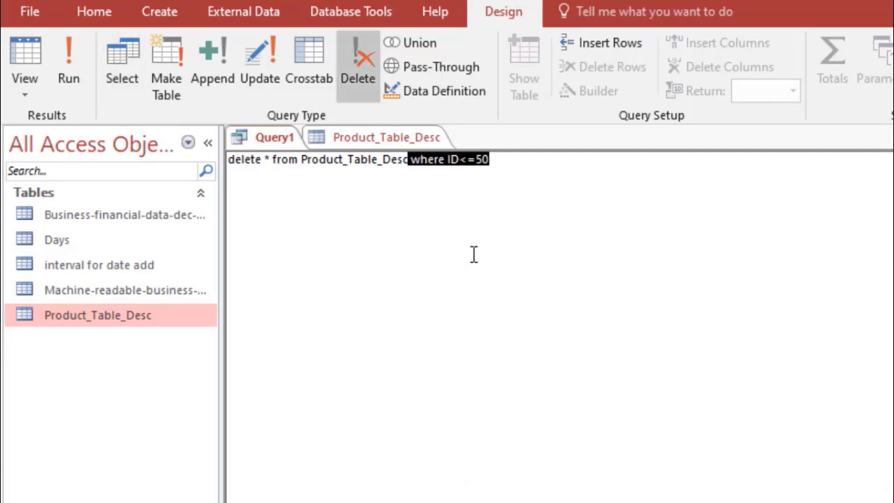
{"action": "key", "text": "Delete"}
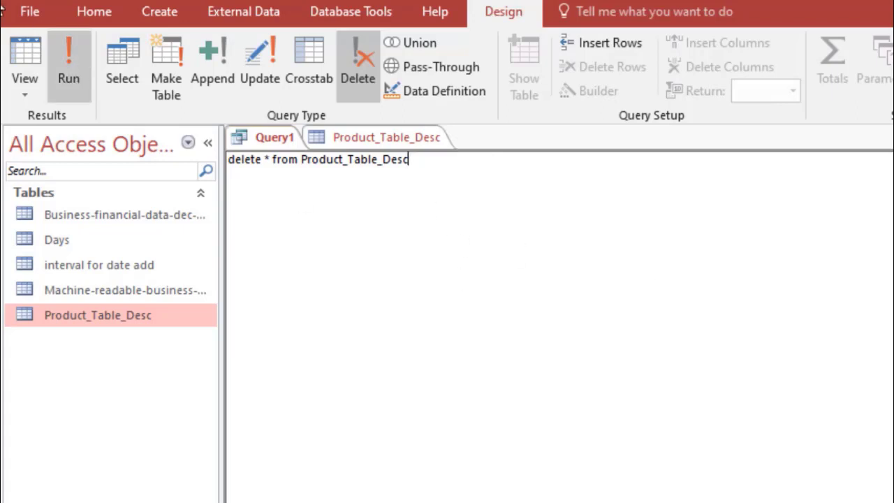
{"action": "left_click", "coordinate": [62, 54]}
{"action": "left_click", "coordinate": [760, 445]}
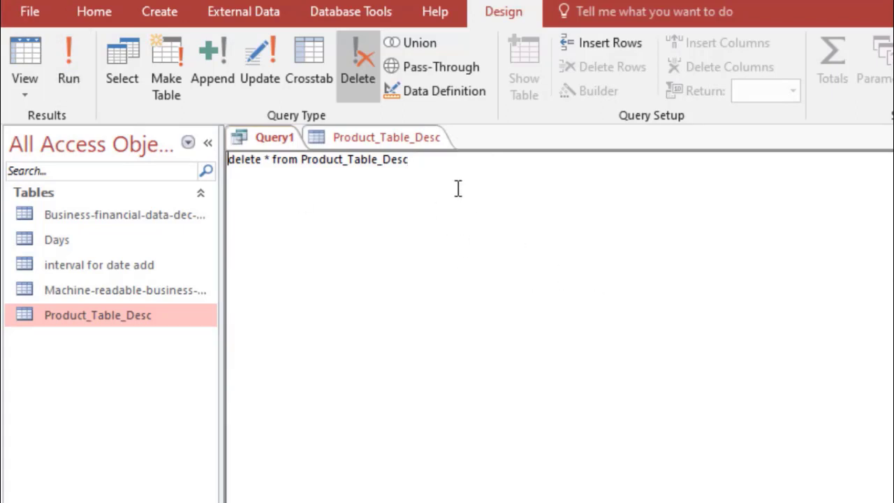
{"action": "key", "text": "ctrl+z"}
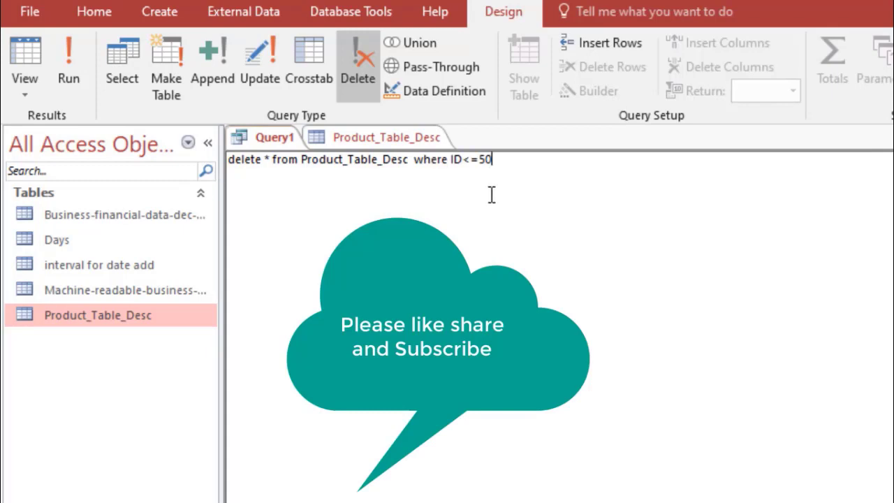
- Extend the delete statement with the condition and SKU="woo-hoodie", checking the SKU values in Product_Table_Desc
{"action": "type", "text": "and SKU="}
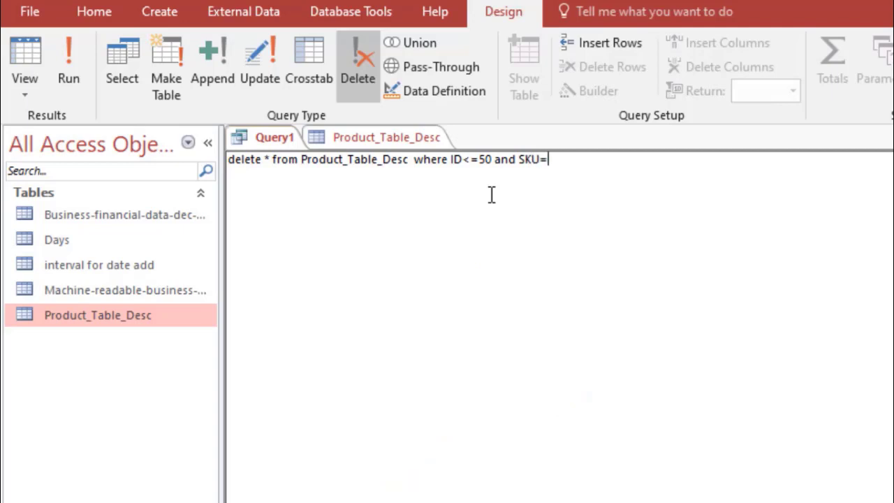
{"action": "type", "text": "'woo-"}
{"action": "left_click", "coordinate": [386, 137]}
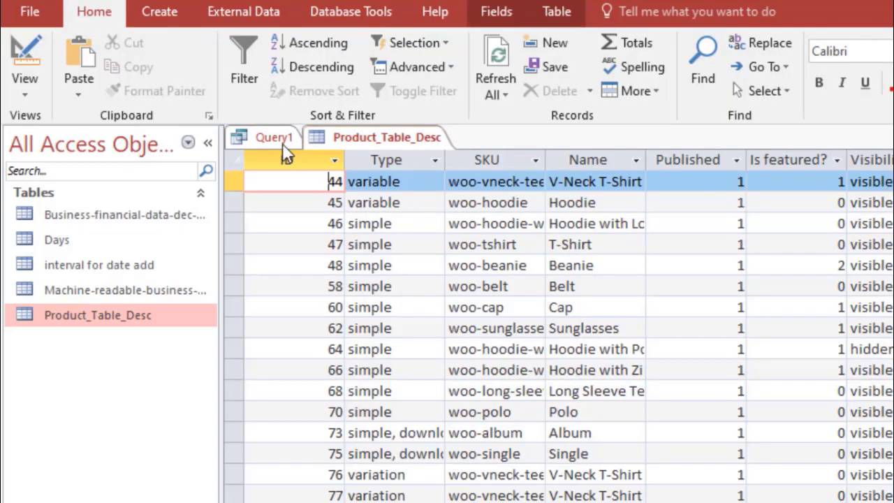
{"action": "left_click", "coordinate": [283, 140]}
{"action": "type", "text": "hoodie"}
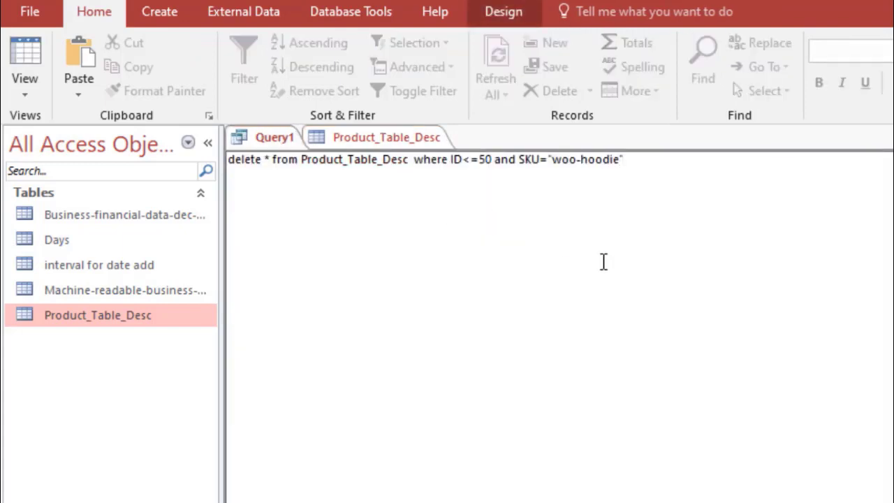
- Run the delete query with the ID and SKU conditions and decline the deletion
{"action": "left_click", "coordinate": [514, 20]}
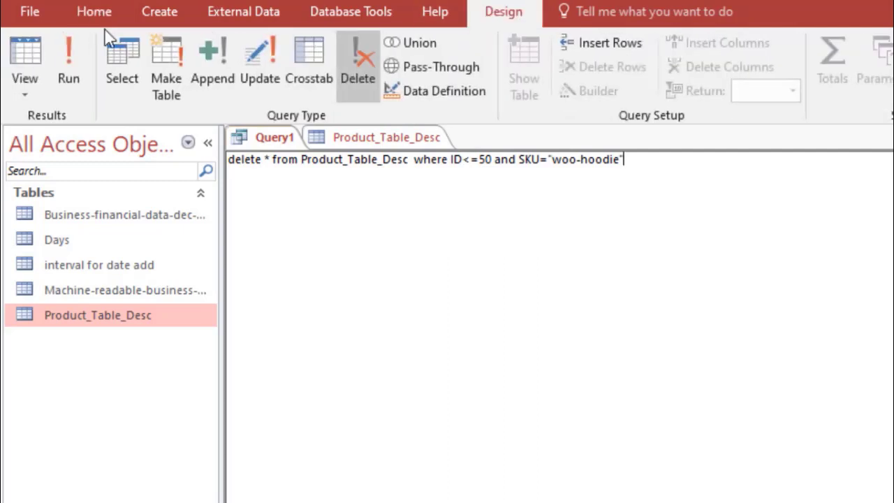
{"action": "left_click", "coordinate": [78, 63]}
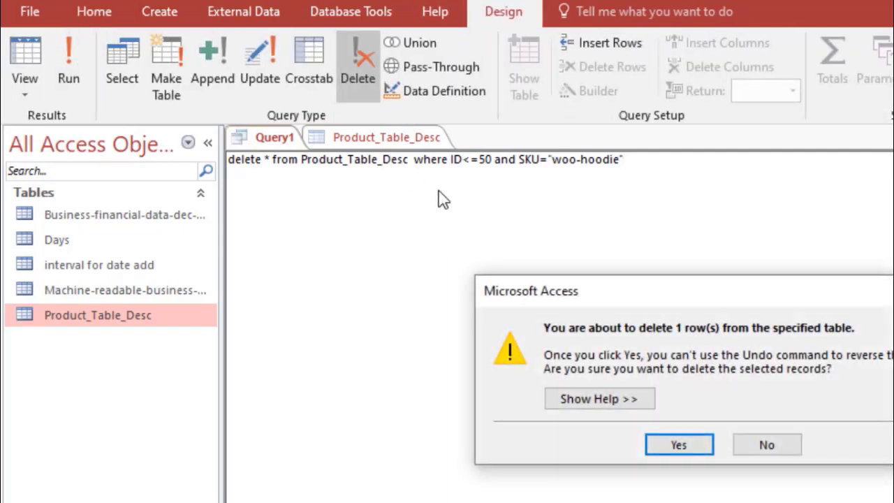
{"action": "left_click", "coordinate": [767, 445]}
- Replace the delete statement with the UPDATE Table SET ColumnName = "rr" WHERE condition=1; template copied from the Notepad notes
{"action": "left_click_drag", "start_coordinate": [652, 161], "coordinate": [176, 163]}
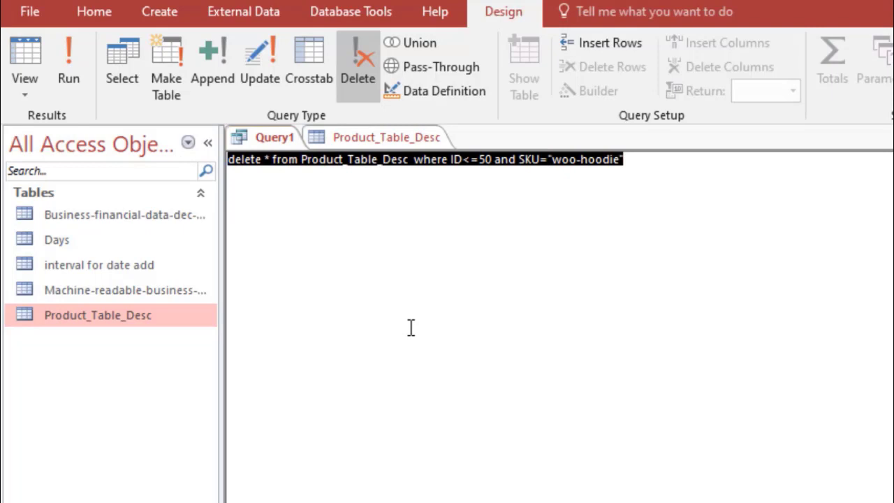
{"action": "key", "text": "alt+Tab"}
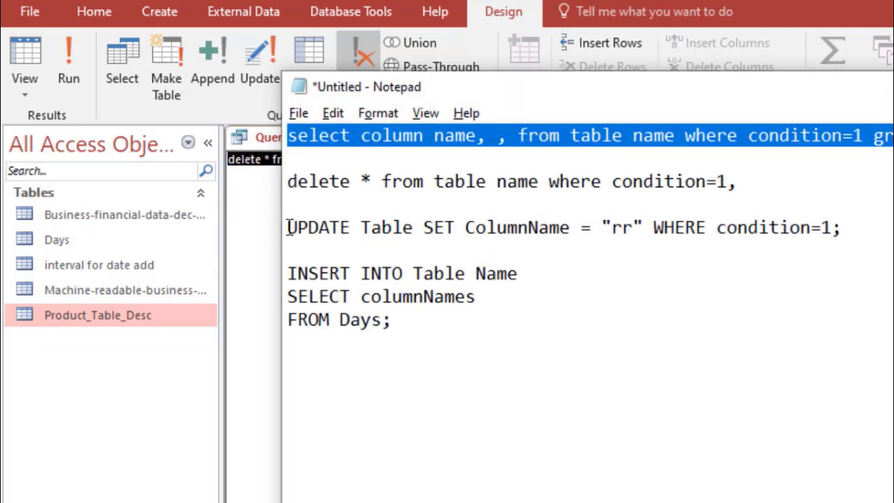
{"action": "left_click_drag", "start_coordinate": [289, 228], "coordinate": [841, 228]}
{"action": "key", "text": "ctrl+c"}
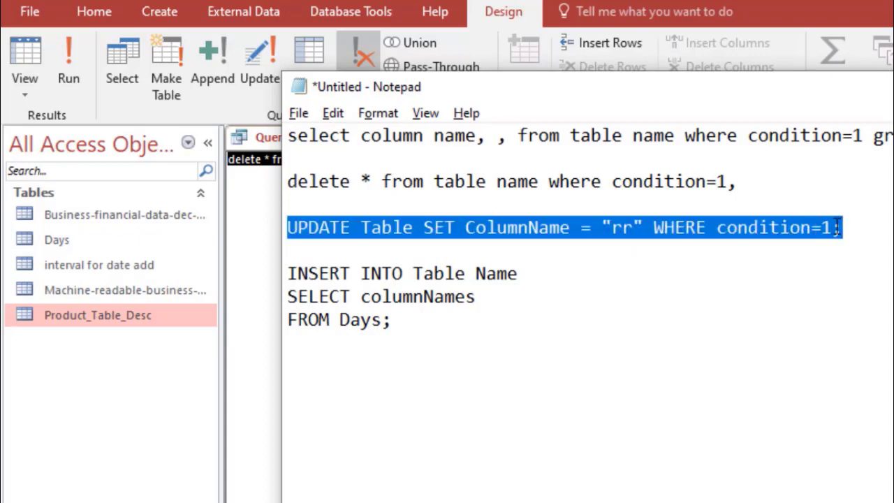
{"action": "key", "text": "alt+Tab"}
{"action": "key", "text": "ctrl+v"}
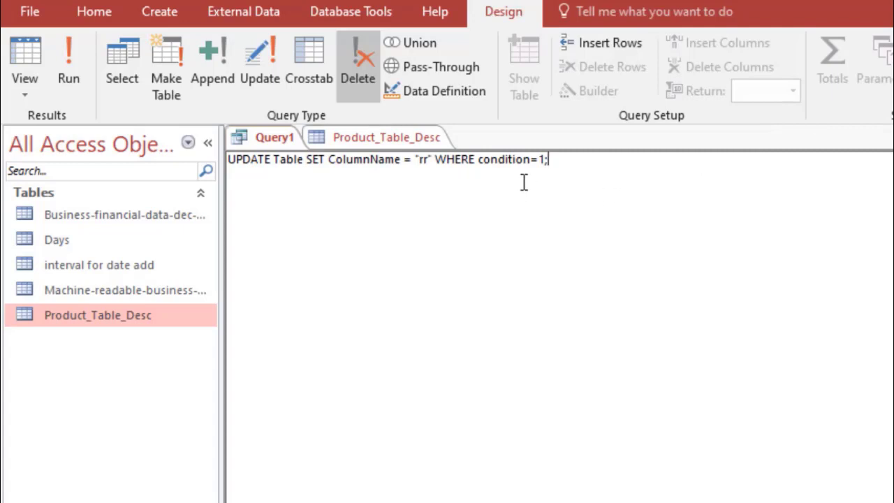
- Look over the Days table and make Days the table name in the UPDATE statement
{"action": "left_click", "coordinate": [132, 240]}
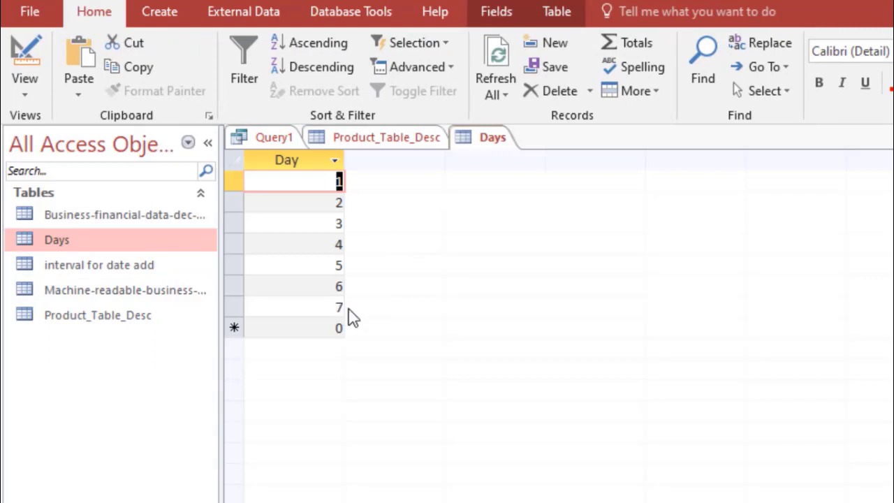
{"action": "key", "text": "ctrl+w"}
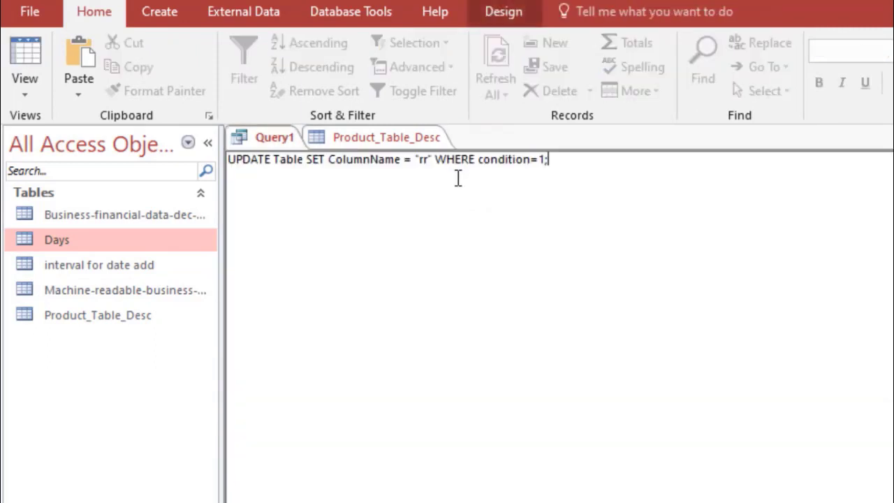
{"action": "left_click", "coordinate": [274, 160]}
{"action": "key", "text": "shift+Right"}
{"action": "key", "text": "shift+Right"}
{"action": "key", "text": "shift+Right"}
{"action": "key", "text": "shift+Right"}
{"action": "key", "text": "shift+Right"}
{"action": "type", "text": "Days"}
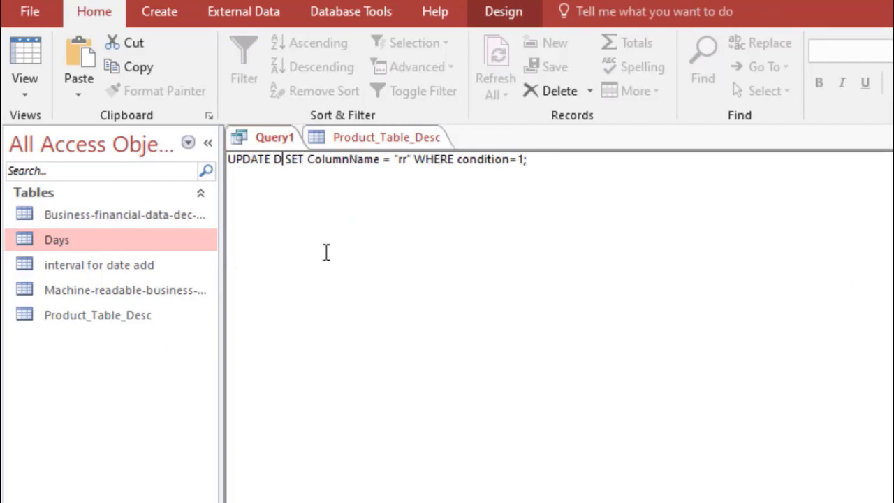
- Replace the ColumnName placeholder in the UPDATE statement with Day, checking the field name in the Days table
{"action": "key", "text": "ctrl+Right"}
{"action": "key", "text": "ctrl+Right"}
{"action": "key", "text": "ctrl+shift+Right"}
{"action": "key", "text": "ctrl+shift+Right"}
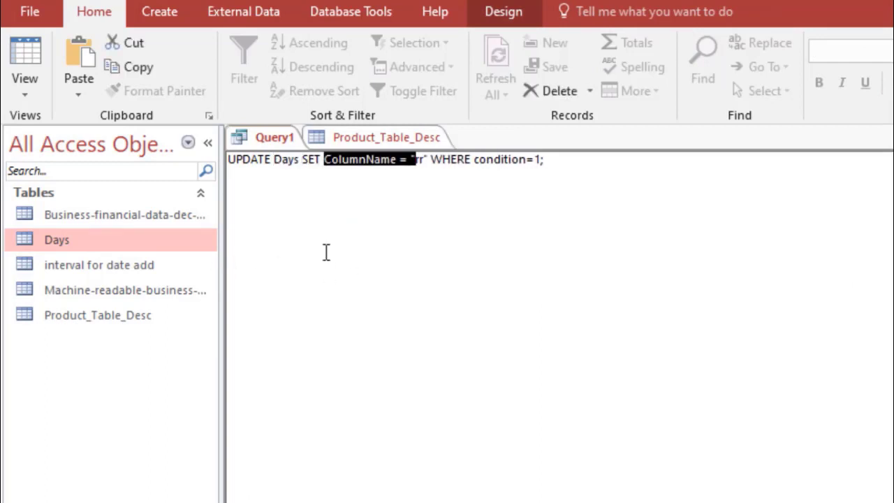
{"action": "key", "text": "shift+Left"}
{"action": "key", "text": "shift+Left"}
{"action": "key", "text": "shift+Left"}
{"action": "key", "text": "shift+Left"}
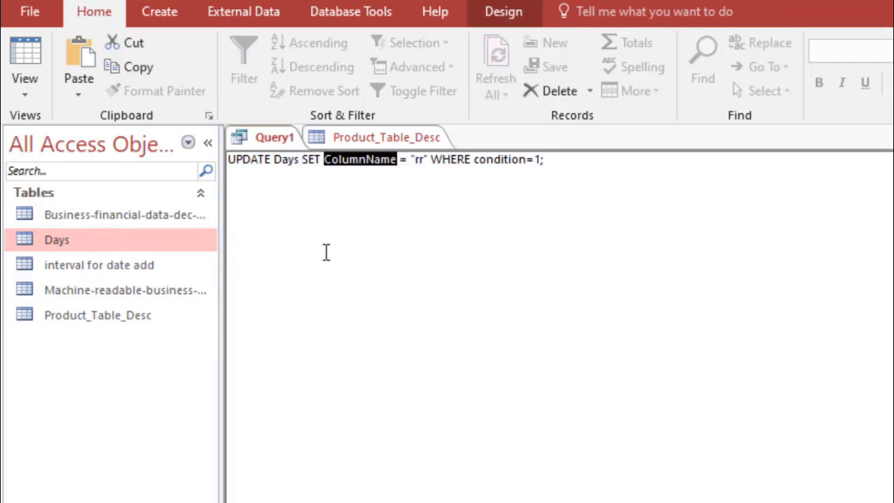
{"action": "double_click", "coordinate": [144, 235]}
{"action": "key", "text": "ctrl+w"}
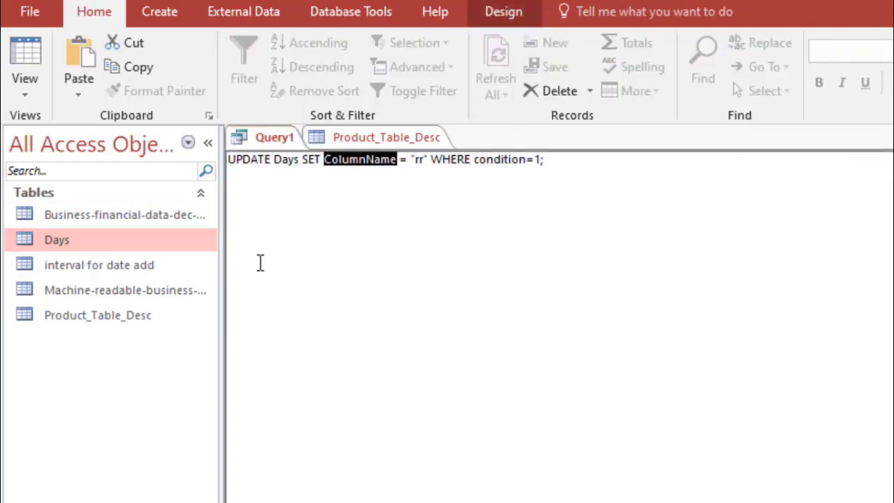
{"action": "type", "text": "Day"}
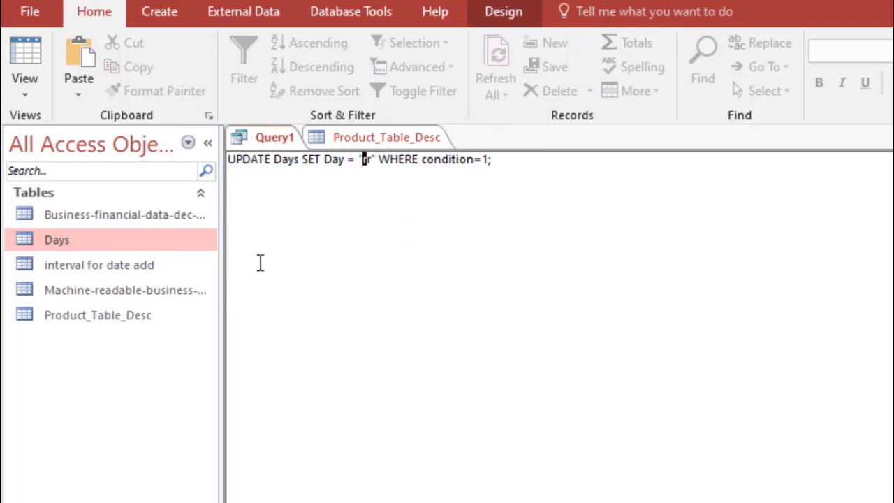
- Set the update value to "8" and the where condition to Day=7 in the UPDATE statement
{"action": "key", "text": "shift+Right"}
{"action": "key", "text": "shift+Right"}
{"action": "type", "text": "8"}
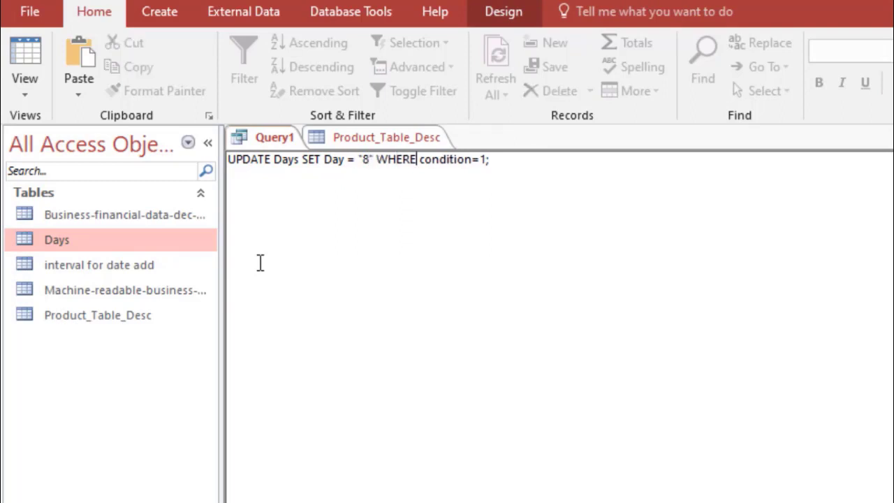
{"action": "key", "text": "shift+Right"}
{"action": "key", "text": "shift+Right"}
{"action": "key", "text": "shift+Right"}
{"action": "key", "text": "shift+Right"}
{"action": "key", "text": "shift+Right"}
{"action": "key", "text": "shift+Right"}
{"action": "key", "text": "shift+Right"}
{"action": "key", "text": "shift+Right"}
{"action": "key", "text": "shift+Right"}
{"action": "type", "text": "Day"}
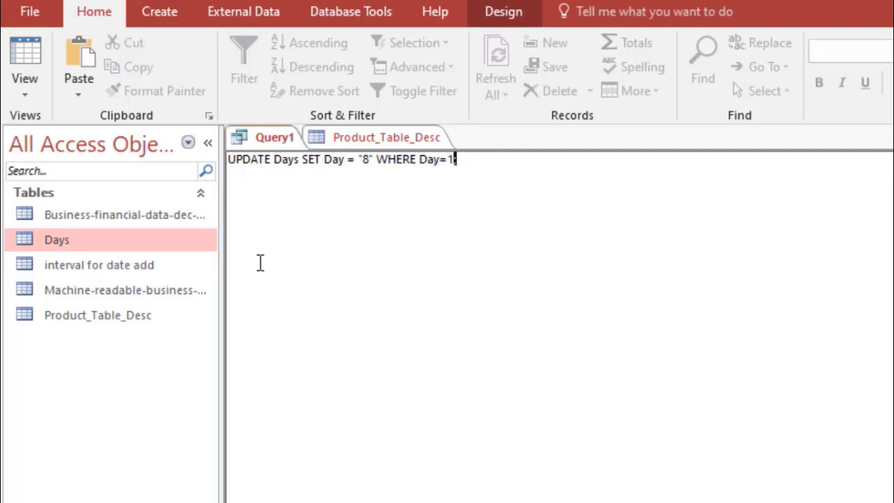
{"action": "key", "text": "shift+Left"}
{"action": "type", "text": "7"}
- Run the update query with the Day=7 condition and decline the update
{"action": "left_click", "coordinate": [504, 20]}
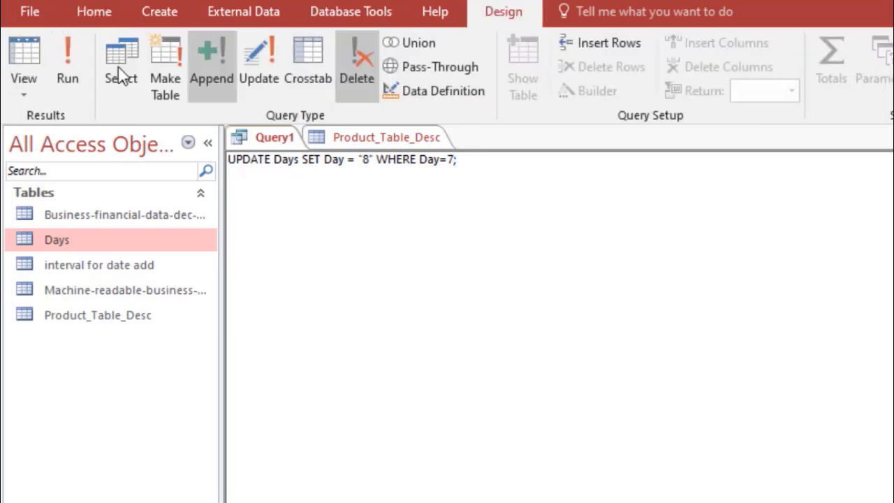
{"action": "left_click", "coordinate": [69, 71]}
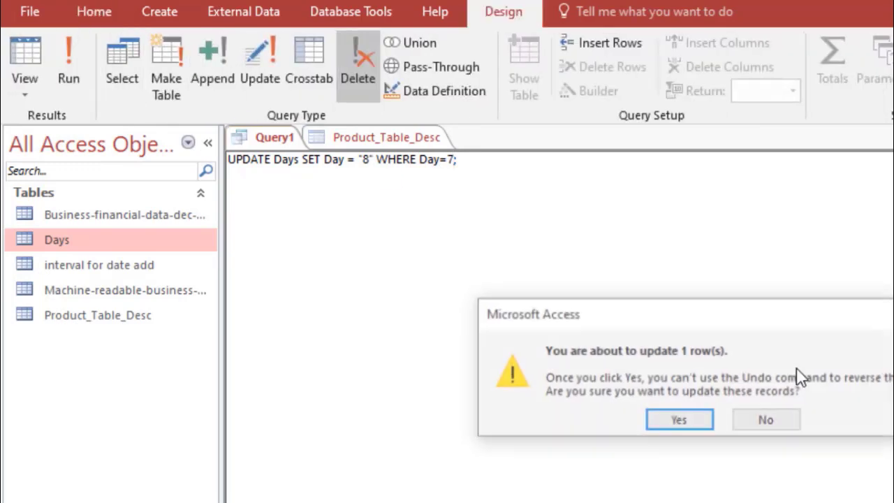
{"action": "left_click", "coordinate": [742, 421]}
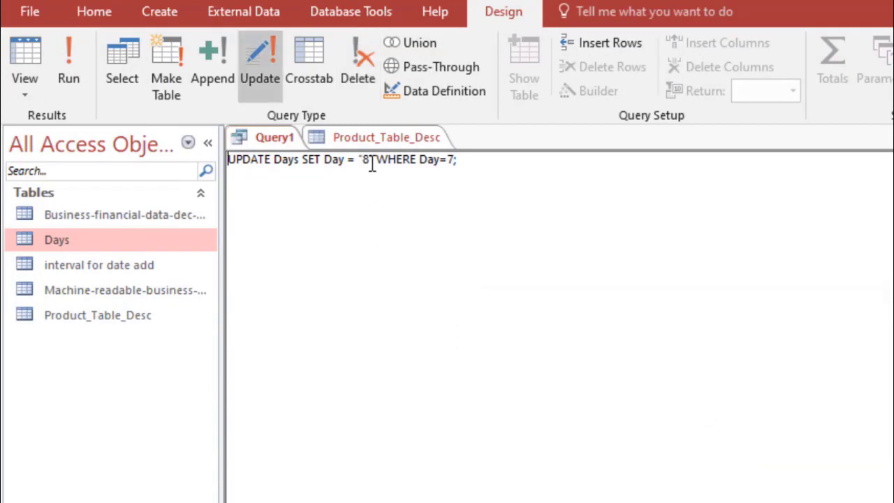
- Try running the Days update without its where clause and decline the update
{"action": "left_click", "coordinate": [454, 159], "text": "shift"}
{"action": "key", "text": "BackSpace"}
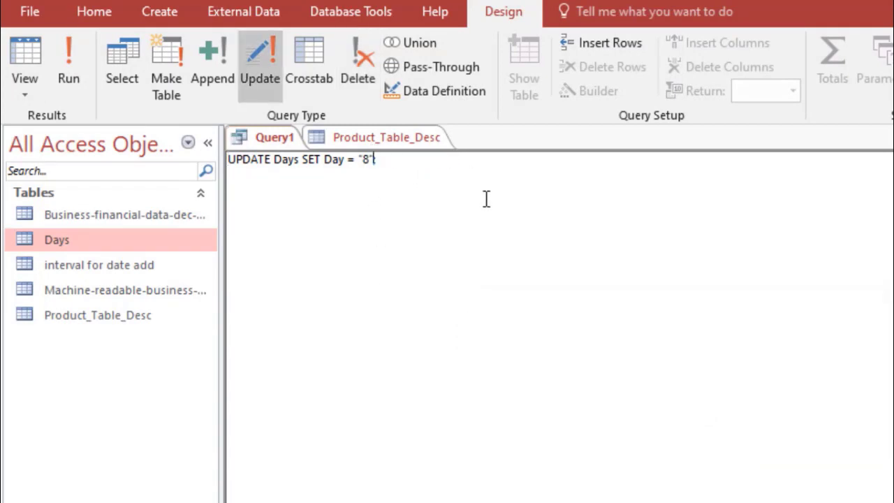
{"action": "double_click", "coordinate": [125, 241]}
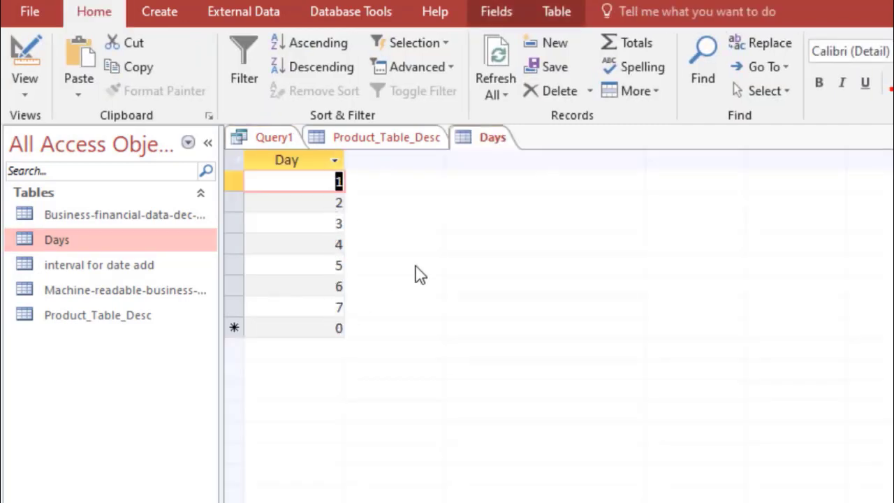
{"action": "left_click", "coordinate": [376, 139]}
{"action": "left_click", "coordinate": [257, 141]}
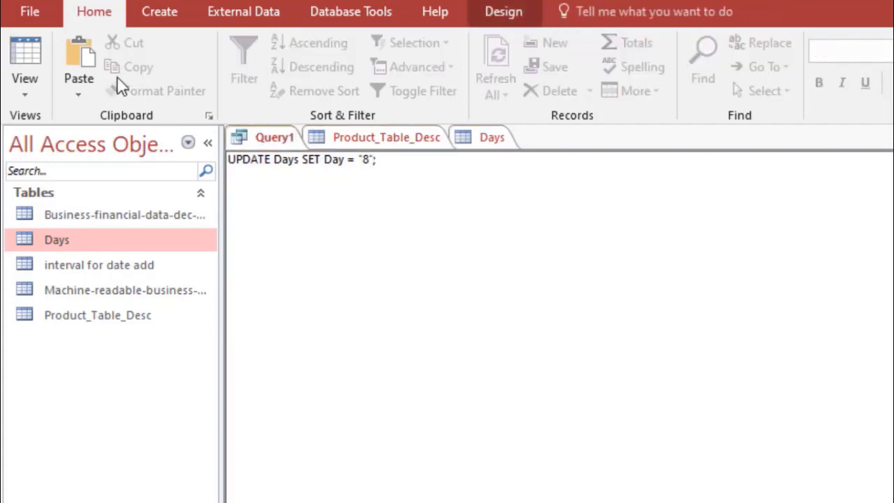
{"action": "left_click", "coordinate": [500, 13]}
{"action": "left_click", "coordinate": [85, 59]}
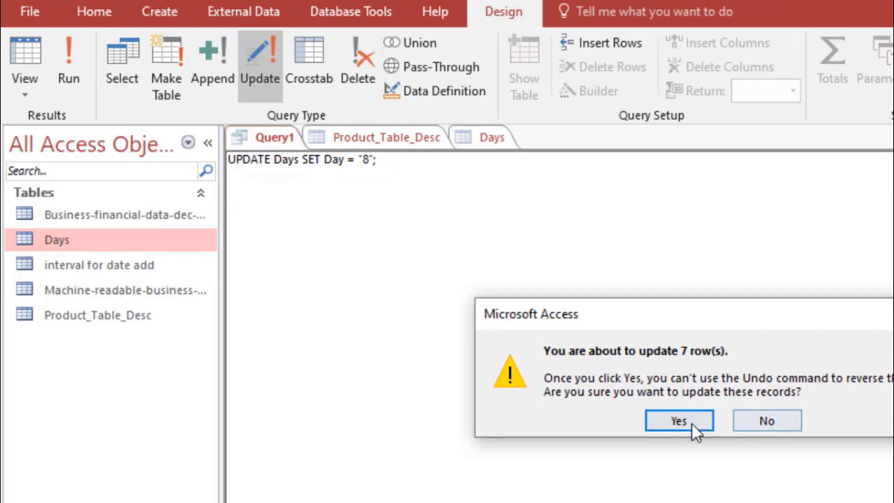
{"action": "left_click", "coordinate": [769, 423]}
- Add where day=7; back to the UPDATE statement and check the matching record in the Days table
{"action": "left_click", "coordinate": [378, 171]}
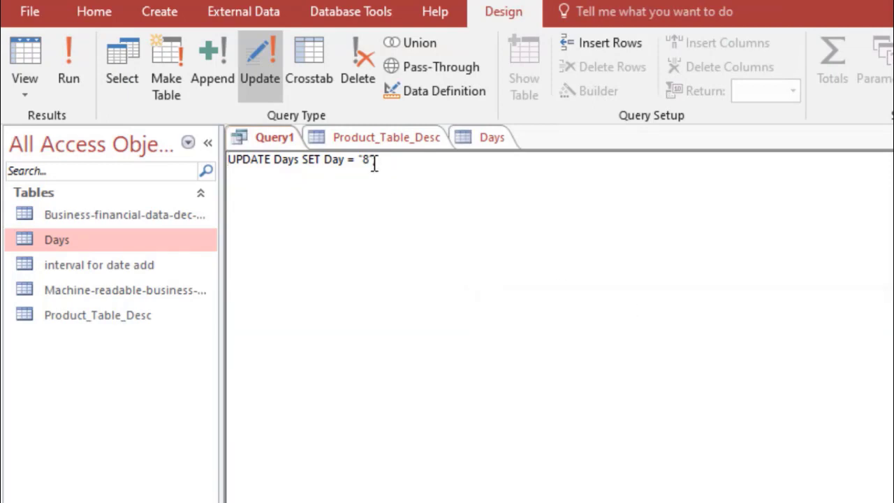
{"action": "key", "text": "BackSpace"}
{"action": "type", "text": "where day=7;"}
{"action": "double_click", "coordinate": [167, 240]}
{"action": "left_click", "coordinate": [333, 308]}
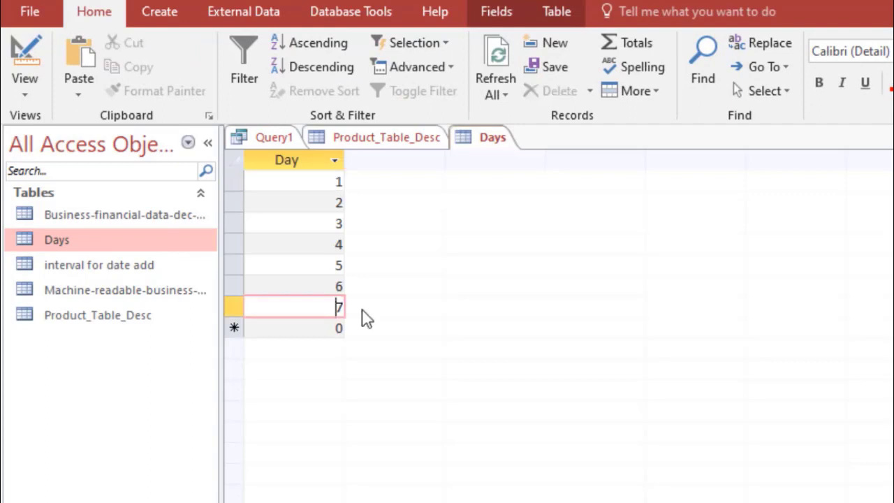
{"action": "key", "text": "ctrl+w"}
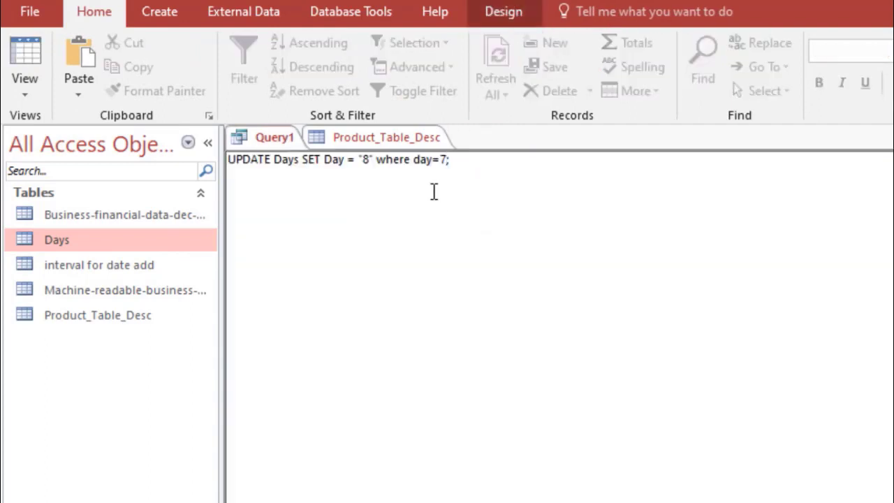
- Run the update that sets day 7 to 8, accept it and review the Days table
{"action": "left_click", "coordinate": [490, 11]}
{"action": "left_click", "coordinate": [81, 63]}
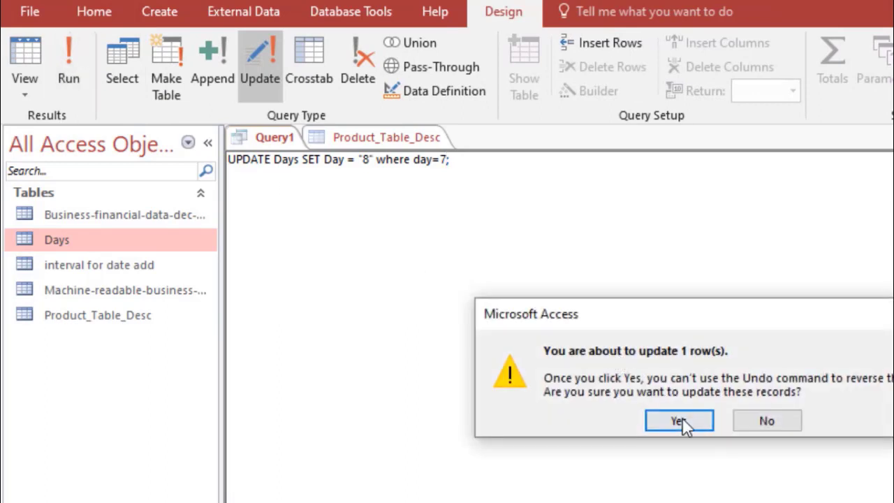
{"action": "left_click", "coordinate": [681, 419]}
{"action": "double_click", "coordinate": [190, 245]}
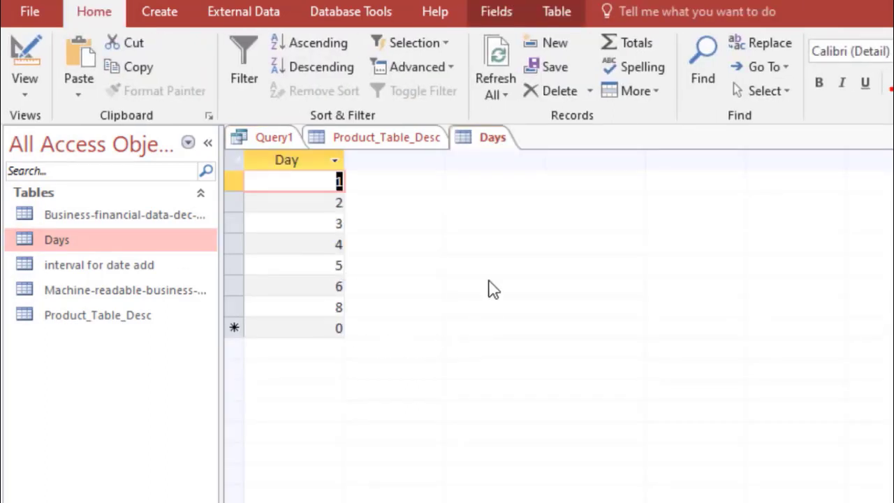
{"action": "key", "text": "ctrl+w"}
- Change the statement to UPDATE Days SET Day = "7" where day=8;
{"action": "left_click", "coordinate": [371, 160]}
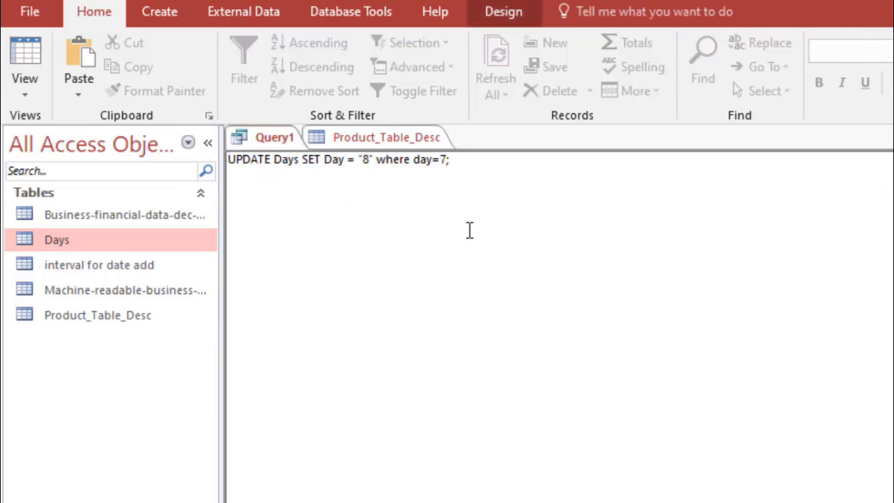
{"action": "key", "text": "shift+Left"}
{"action": "type", "text": "7"}
{"action": "key", "text": "shift+Right"}
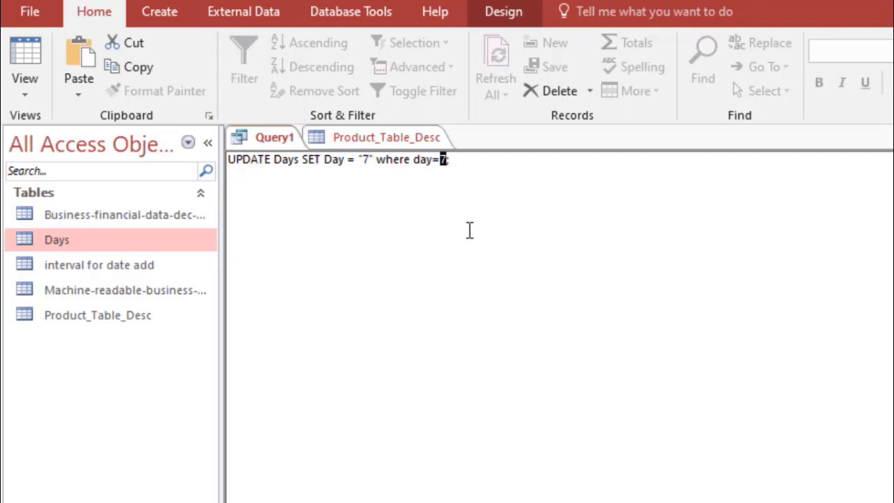
{"action": "type", "text": "8"}
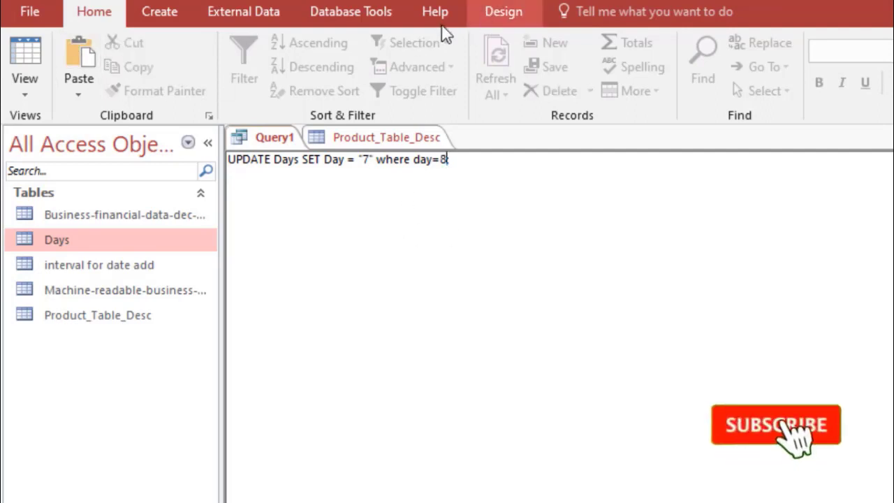
{"action": "type", "text": ";"}
- Run the update that sets day 8 back to 7 and accept the change
{"action": "left_click", "coordinate": [503, 11]}
{"action": "left_click", "coordinate": [69, 63]}
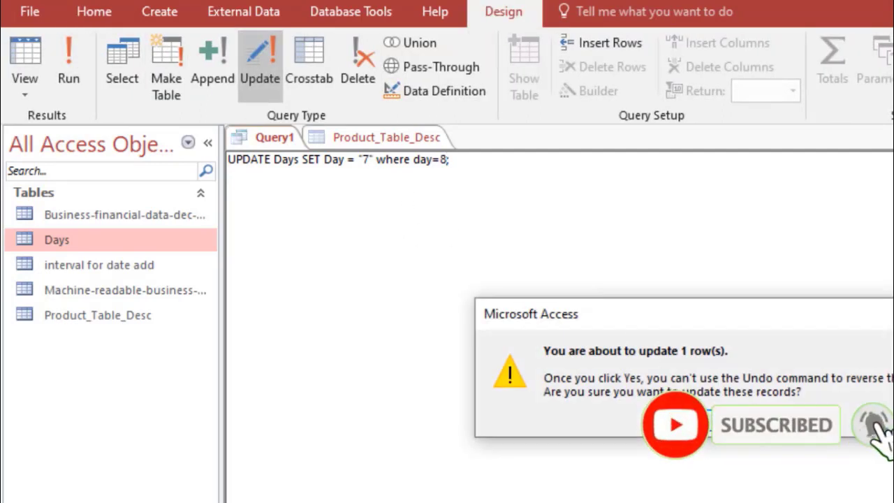
{"action": "left_click", "coordinate": [679, 420]}
- Change the update's condition to where day>3 and day<5, and check the matching record in the Days table
{"action": "left_click", "coordinate": [448, 159]}
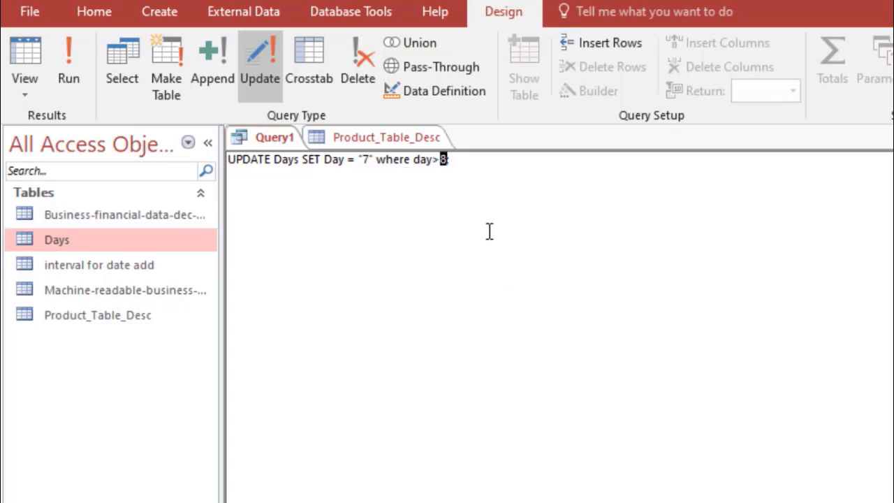
{"action": "type", "text": "and day<5"}
{"action": "double_click", "coordinate": [134, 245]}
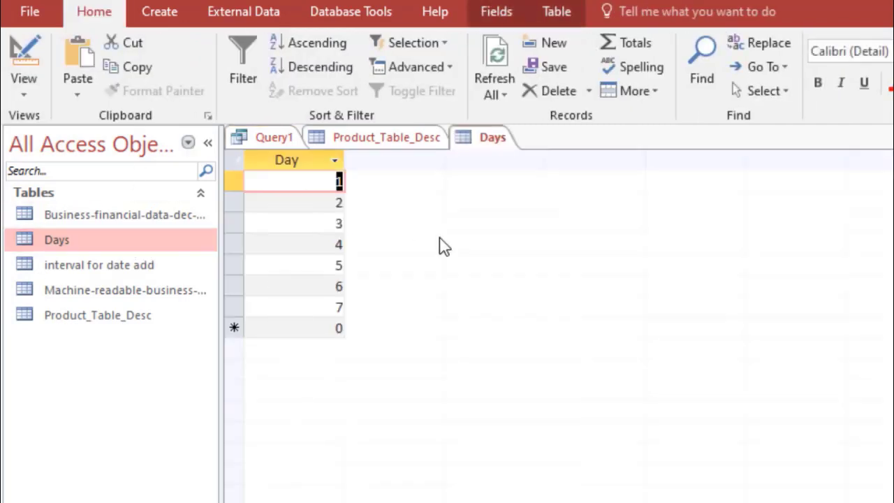
{"action": "left_click", "coordinate": [330, 242]}
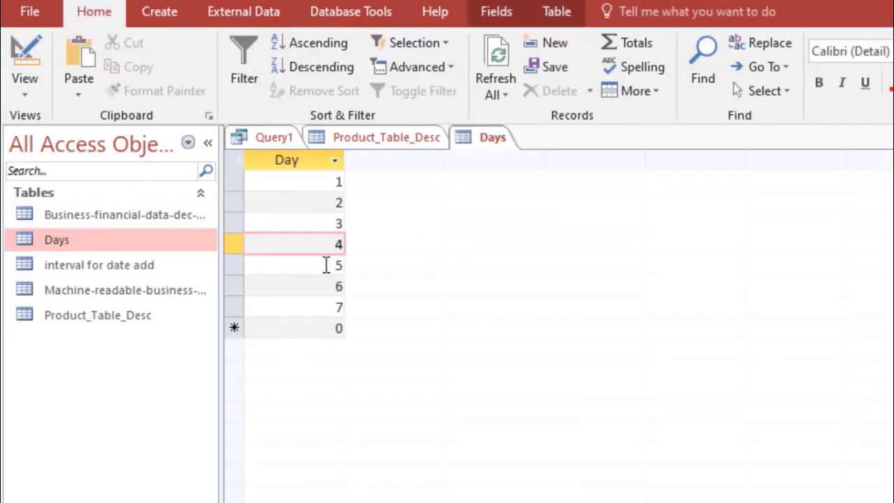
{"action": "left_click", "coordinate": [326, 262]}
{"action": "left_click", "coordinate": [328, 242]}
{"action": "left_click", "coordinate": [345, 140]}
{"action": "left_click", "coordinate": [269, 143]}
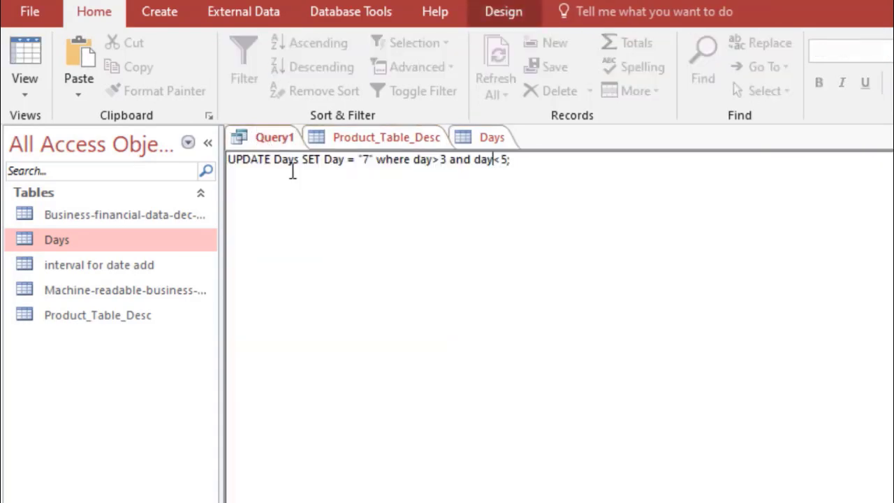
- Run UPDATE Days SET Day = "10" where day>3;, accept the change and review the Days table
{"action": "left_click", "coordinate": [520, 14]}
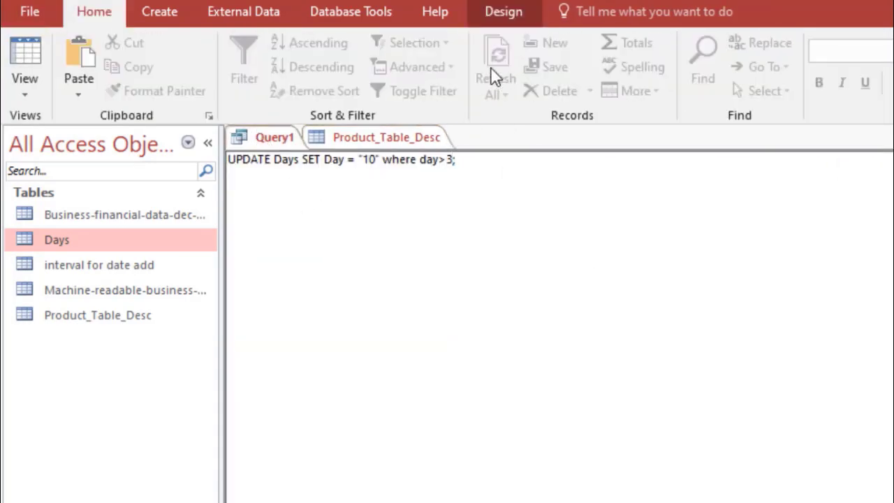
{"action": "left_click", "coordinate": [506, 14]}
{"action": "left_click", "coordinate": [68, 67]}
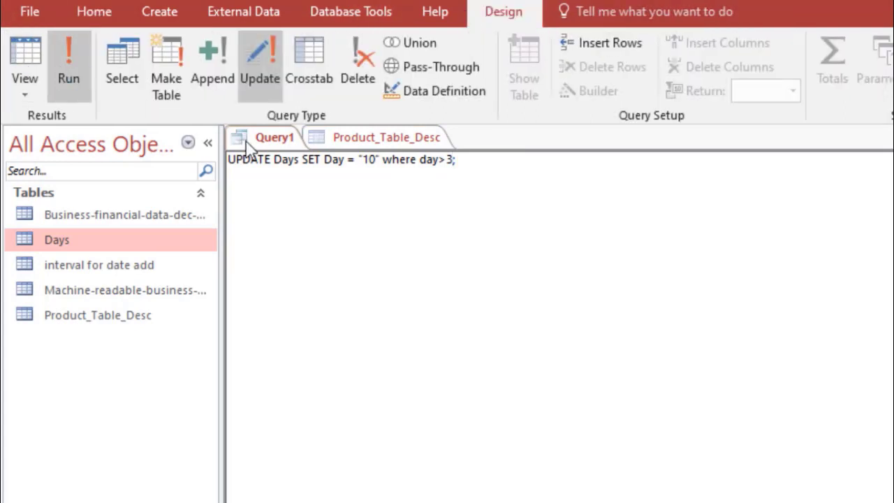
{"action": "left_click", "coordinate": [701, 425]}
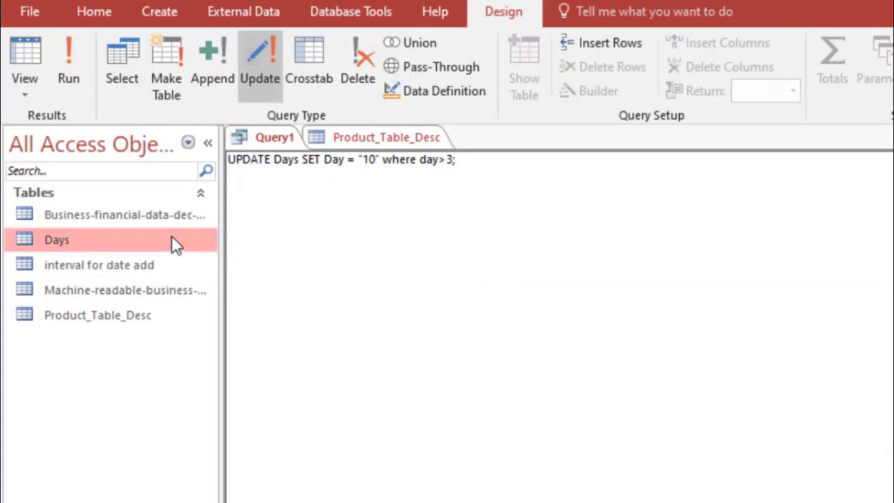
{"action": "double_click", "coordinate": [171, 240]}
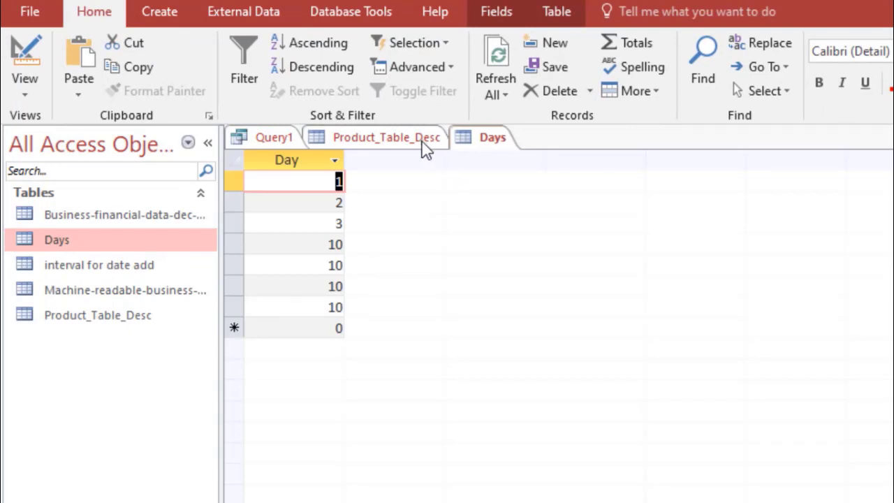
{"action": "key", "text": "ctrl+F4"}
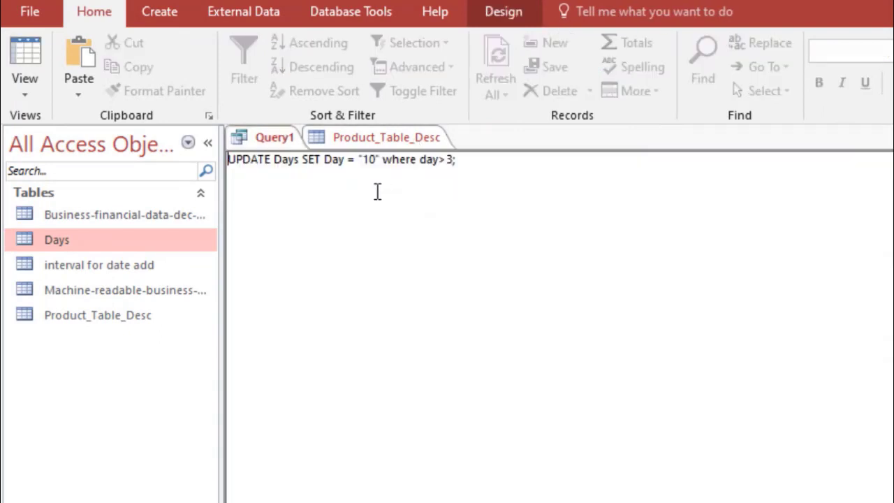
- Clear the UPDATE statement from Query1
{"action": "left_click_drag", "start_coordinate": [461, 178], "coordinate": [226, 168]}
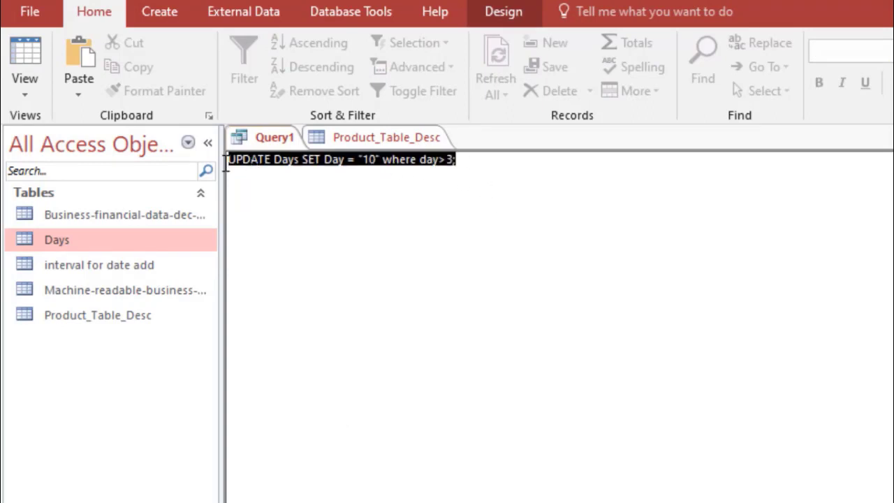
{"action": "key", "text": "Delete"}
- Look through the Product_Table_Desc records from the first one down to ID 73
{"action": "double_click", "coordinate": [98, 315]}
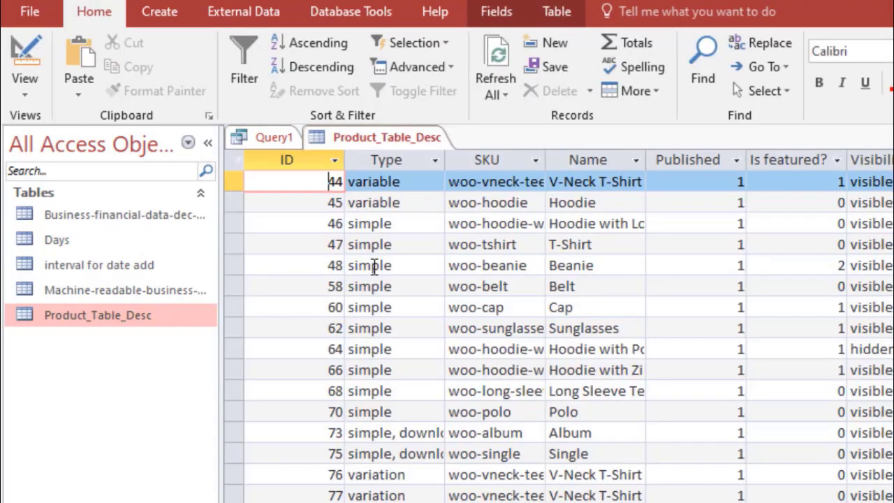
{"action": "key", "text": "Down"}
{"action": "key", "text": "Down"}
{"action": "key", "text": "Down"}
{"action": "key", "text": "Down"}
{"action": "key", "text": "Down"}
{"action": "key", "text": "Down"}
{"action": "key", "text": "Down"}
{"action": "key", "text": "Down"}
{"action": "key", "text": "Down"}
{"action": "key", "text": "Down"}
{"action": "key", "text": "Down"}
{"action": "key", "text": "Down"}
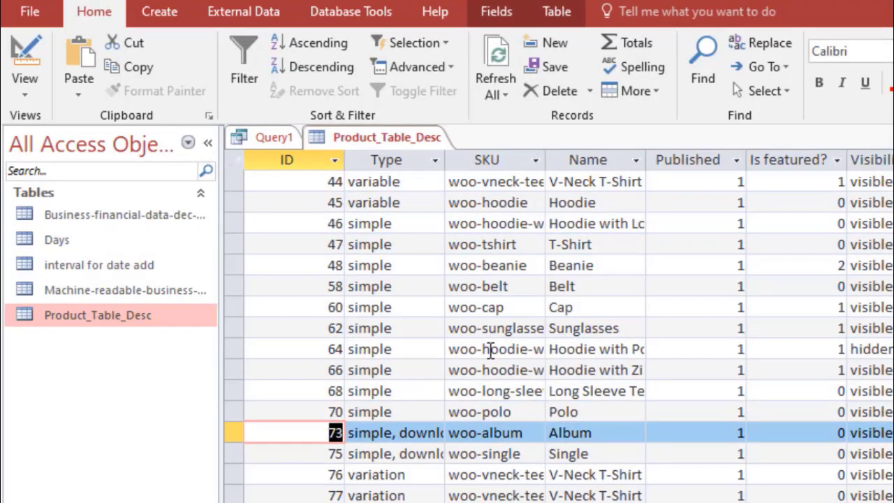
- Close Product_Table_Desc and make a copy of it with the Structure Only option
{"action": "key", "text": "ctrl+w"}
{"action": "key", "text": "ctrl+c"}
{"action": "key", "text": "ctrl+v"}
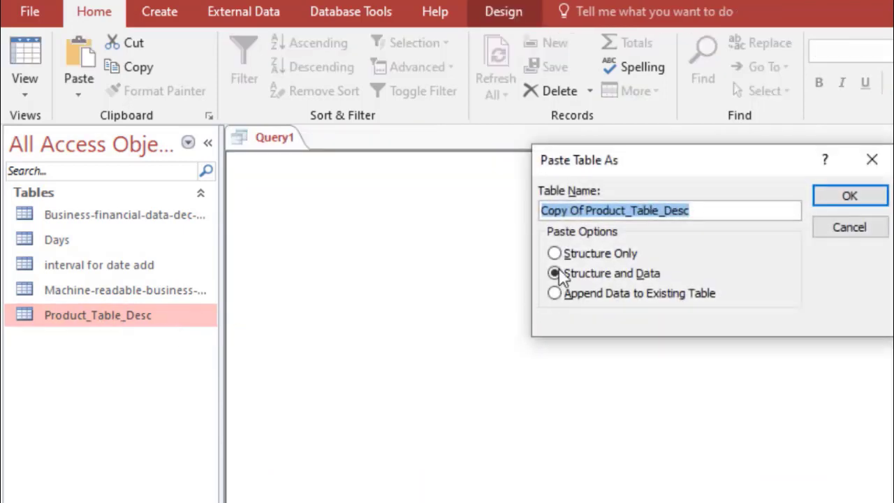
{"action": "left_click", "coordinate": [579, 253]}
{"action": "left_click", "coordinate": [829, 203]}
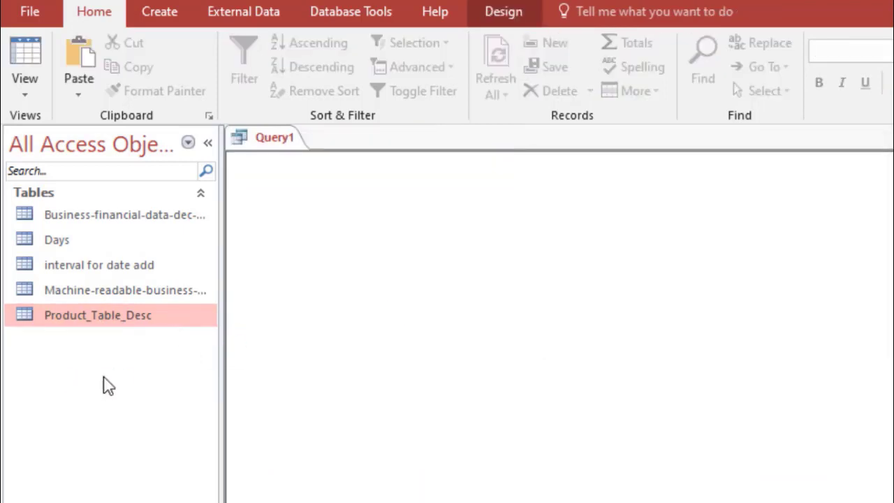
- Rename the copied table as Product_Table_Desc1
{"action": "key", "text": "F2"}
{"action": "key", "text": "End"}
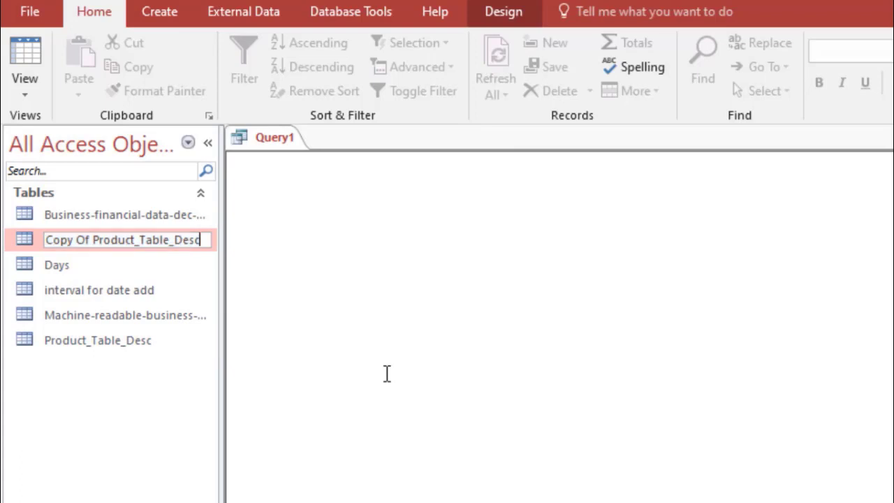
{"action": "key", "text": "Left"}
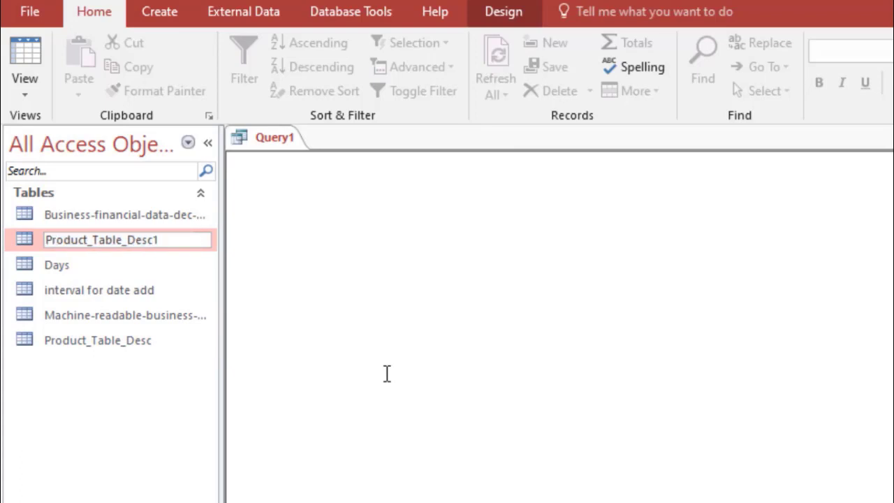
{"action": "key", "text": "Return"}
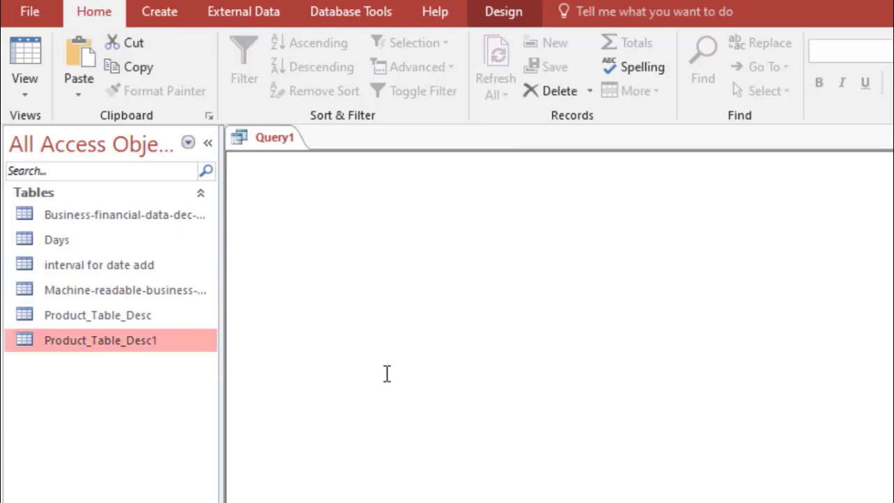
- Check the contents of Product_Table_Desc1, close it and look through the records of Product_Table_Desc
{"action": "double_click", "coordinate": [130, 342]}
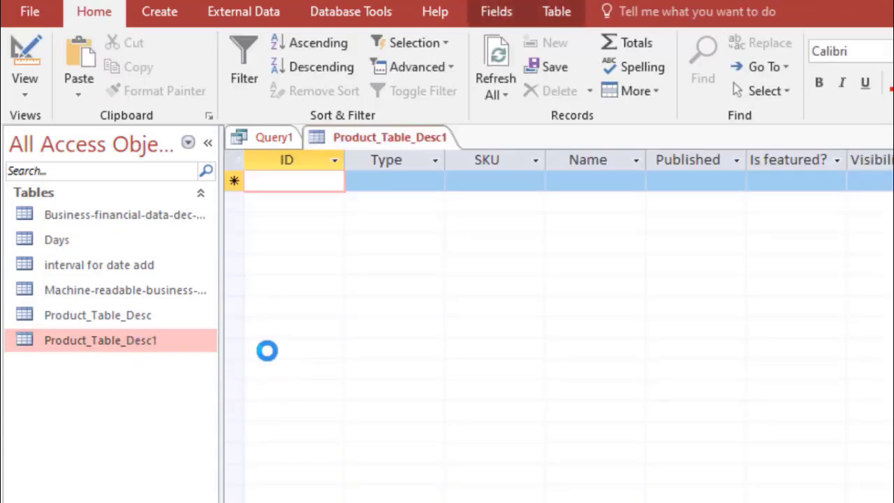
{"action": "key", "text": "ctrl+w"}
{"action": "double_click", "coordinate": [172, 309]}
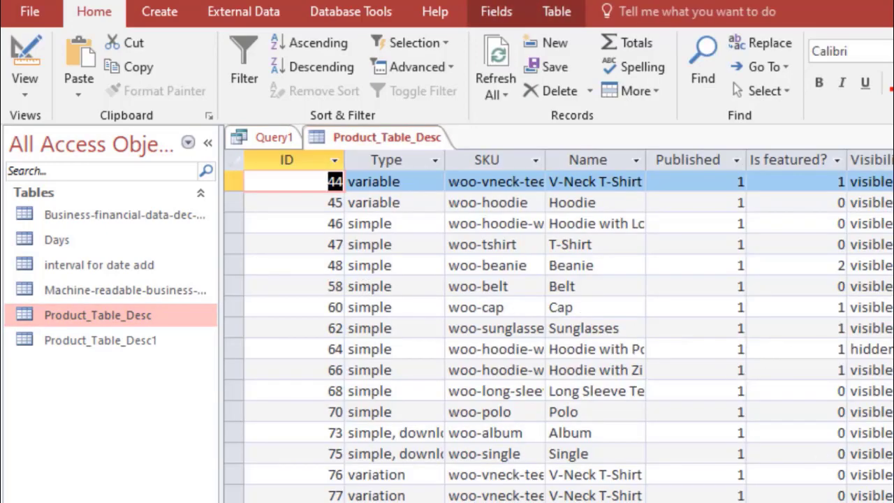
{"action": "scroll", "coordinate": [363, 192], "scroll_direction": "down", "scroll_amount": 5}
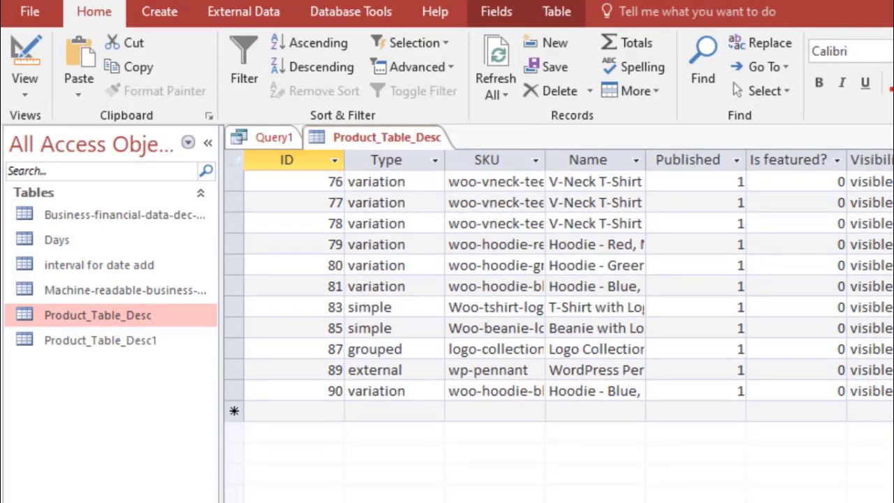
{"action": "scroll", "coordinate": [364, 192], "scroll_direction": "up", "scroll_amount": 5}
- Copy the INSERT INTO ... SELECT ... FROM Days; template from the Notepad notes into Query1
{"action": "left_click", "coordinate": [273, 138]}
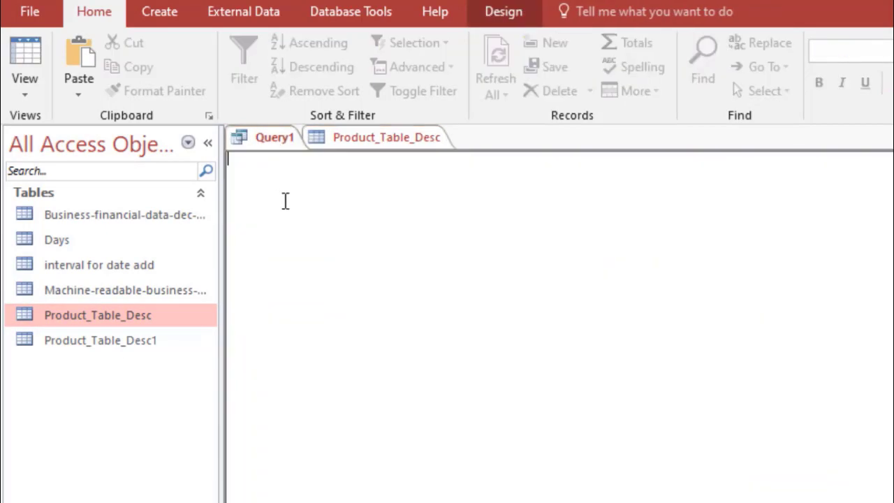
{"action": "key", "text": "alt+Tab"}
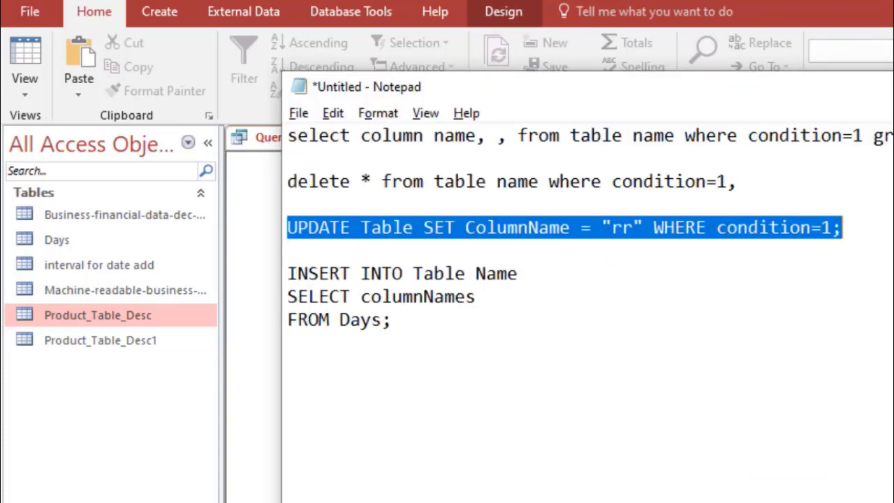
{"action": "key", "text": "alt+Tab"}
{"action": "key", "text": "ctrl+v"}
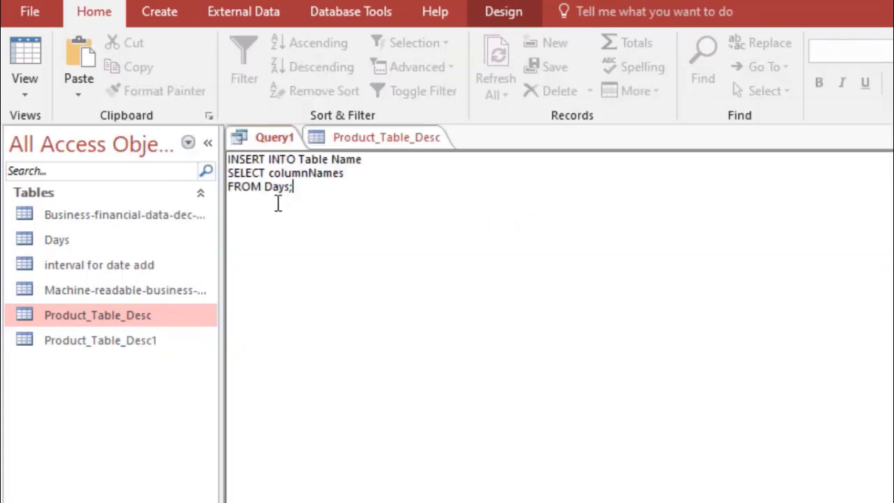
- Replace the Table Name placeholder after INSERT INTO with Product_Table_Desc1
{"action": "left_click", "coordinate": [299, 159]}
{"action": "left_click", "coordinate": [362, 160], "text": "shift"}
{"action": "left_click", "coordinate": [199, 342]}
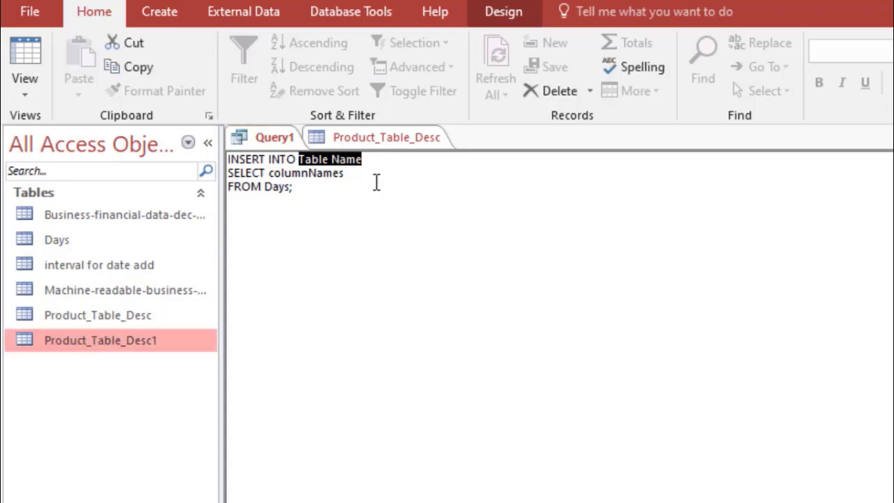
{"action": "left_click", "coordinate": [182, 347]}
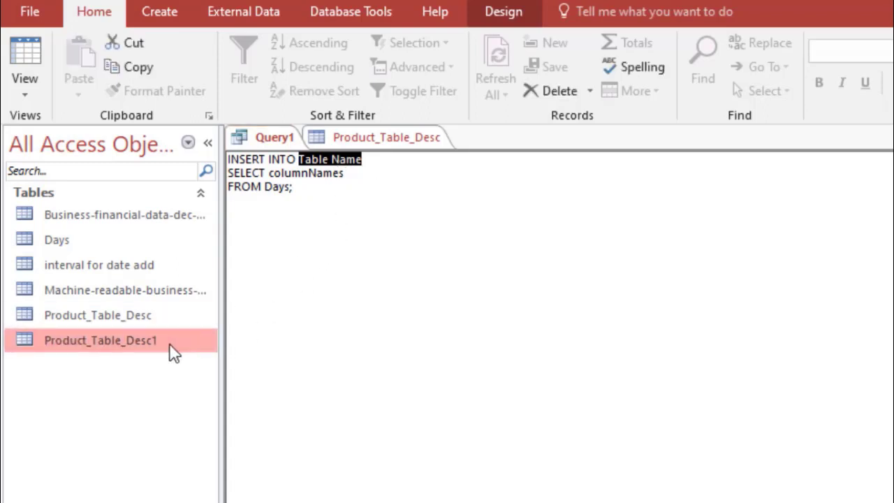
{"action": "double_click", "coordinate": [324, 163]}
{"action": "left_click", "coordinate": [364, 159]}
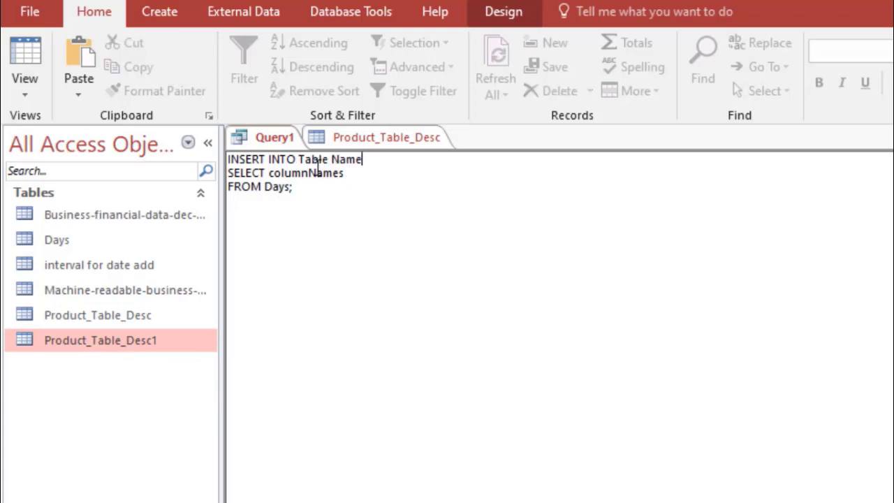
{"action": "left_click", "coordinate": [299, 160], "text": "shift"}
{"action": "key", "text": "ctrl+v"}
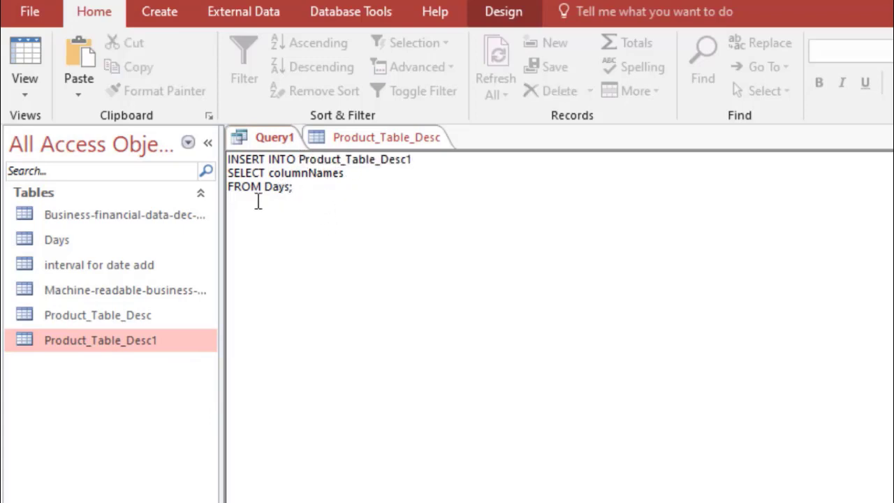
- Replace the columnNames placeholder with * and the source table Days with Product_Table_Desc
{"action": "left_click", "coordinate": [270, 173]}
{"action": "left_click", "coordinate": [344, 172], "text": "shift"}
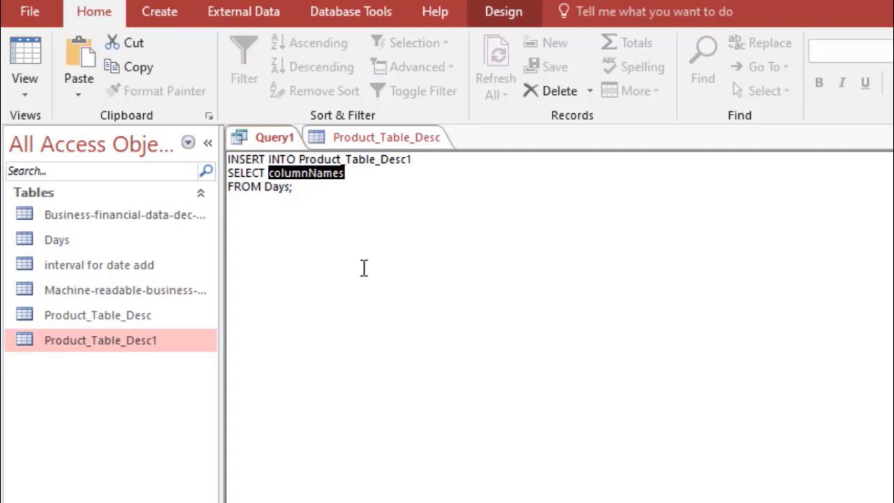
{"action": "type", "text": ",,"}
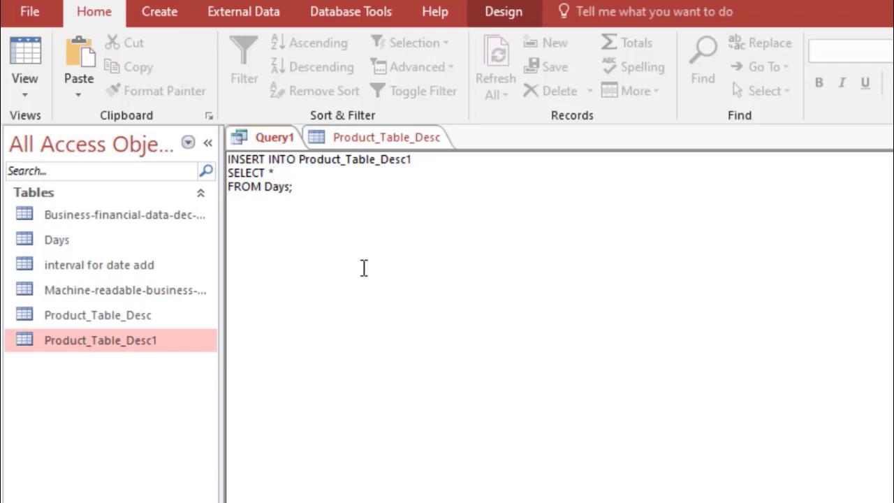
{"action": "key", "text": "shift+Right"}
{"action": "key", "text": "shift+Right"}
{"action": "key", "text": "shift+Right"}
{"action": "key", "text": "shift+Right"}
{"action": "key", "text": "ctrl+v"}
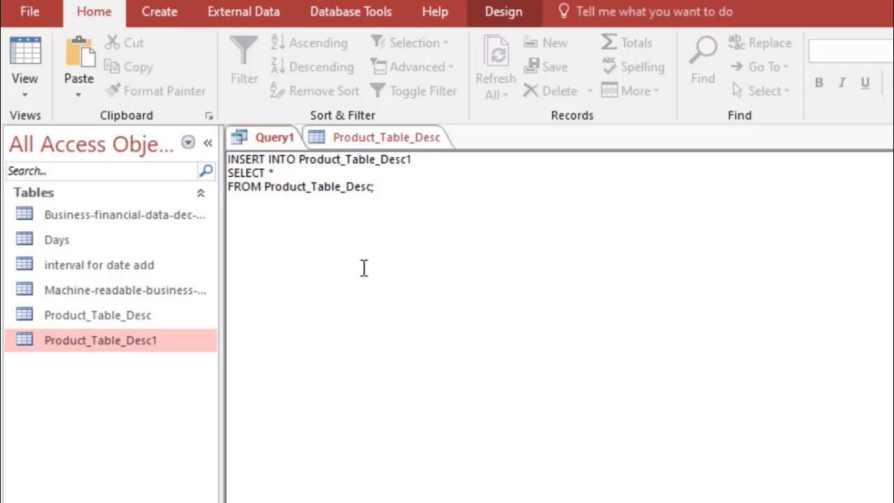
- Add the condition where ID>70 to the INSERT INTO statement, run it and accept appending the rows
{"action": "type", "text": "where ID"}
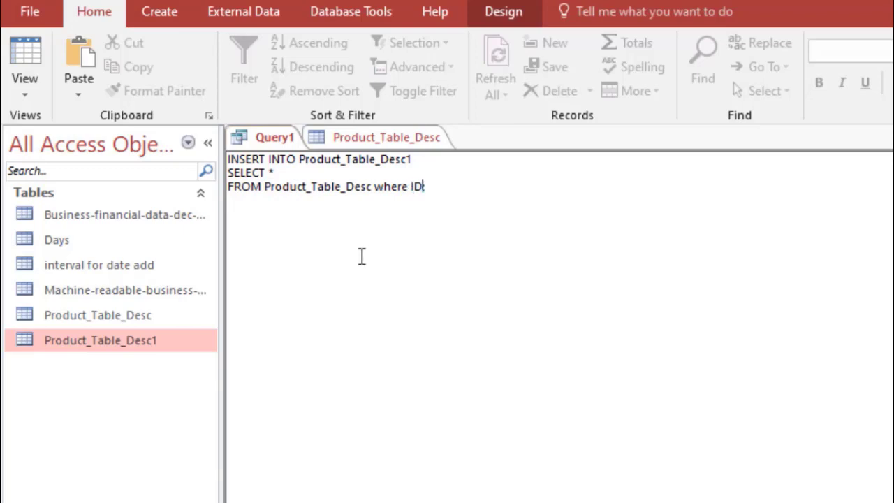
{"action": "type", "text": ">70;"}
{"action": "left_click", "coordinate": [524, 14]}
{"action": "left_click", "coordinate": [69, 85]}
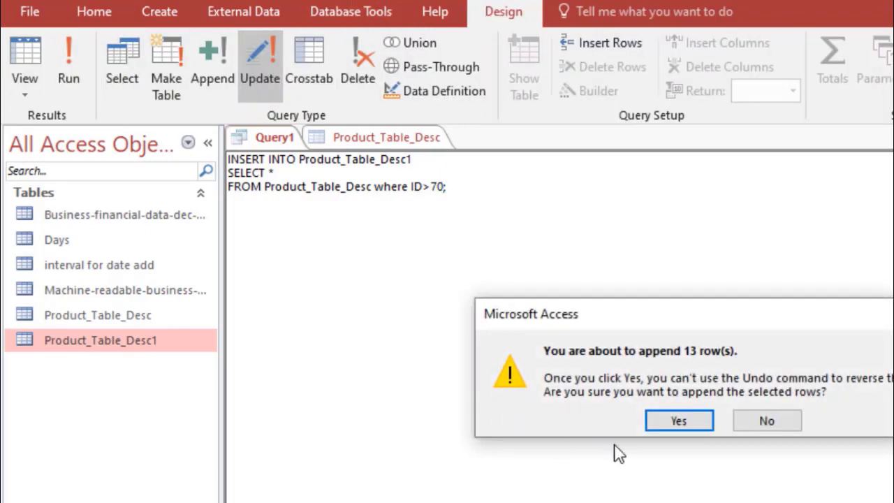
{"action": "left_click", "coordinate": [675, 424]}
- Compare the appended records in Product_Table_Desc1 with the source records in Product_Table_Desc
{"action": "double_click", "coordinate": [147, 338]}
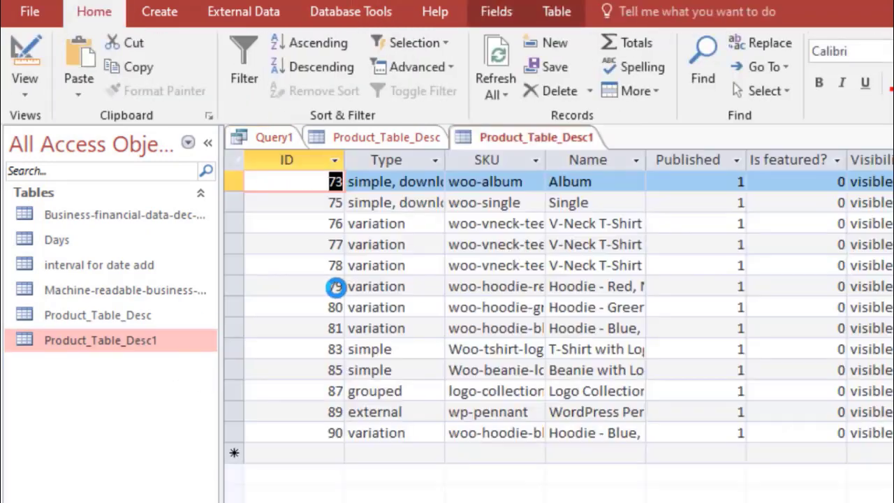
{"action": "double_click", "coordinate": [167, 318]}
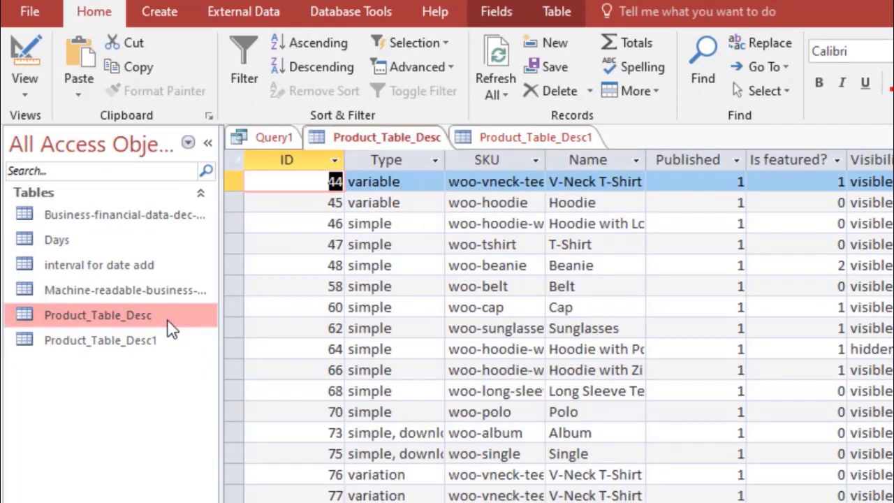
{"action": "left_click", "coordinate": [488, 137]}
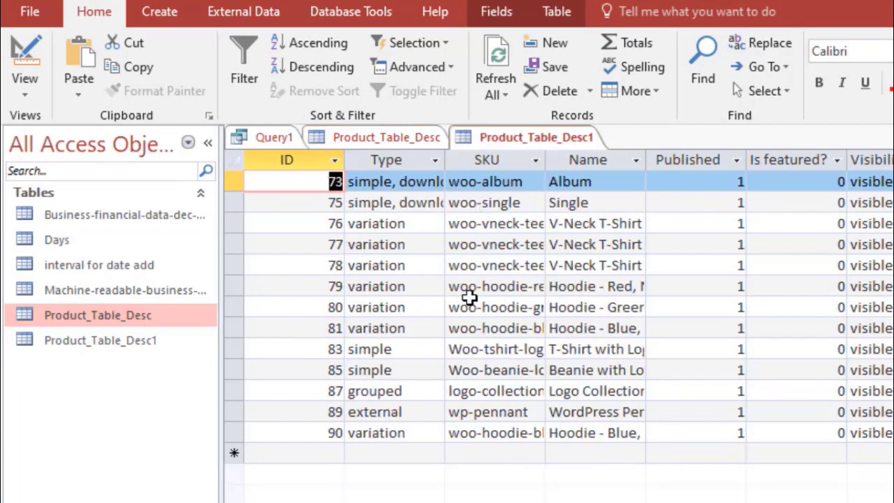
- Return to the query and review its INSERT INTO statement
{"action": "left_click", "coordinate": [349, 137]}
{"action": "left_click", "coordinate": [262, 137]}
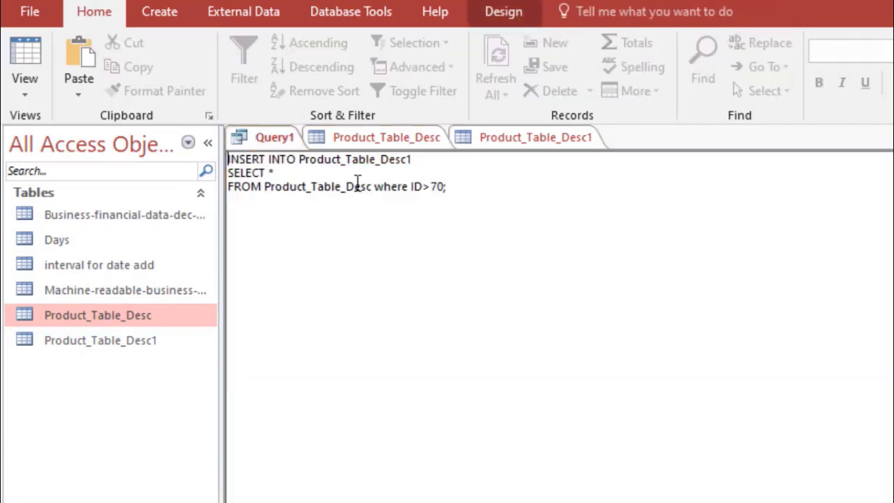
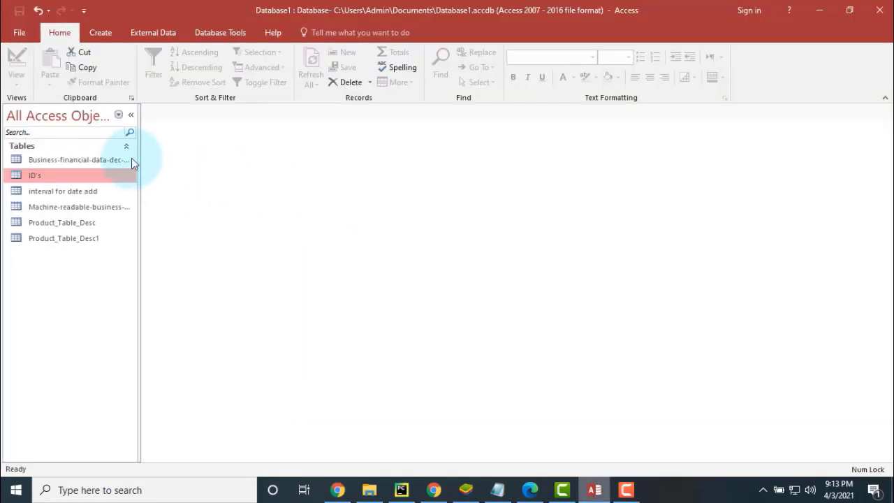
- Open the Product_Table_Desc1 table, look over its records and close it again
{"action": "double_click", "coordinate": [119, 160]}
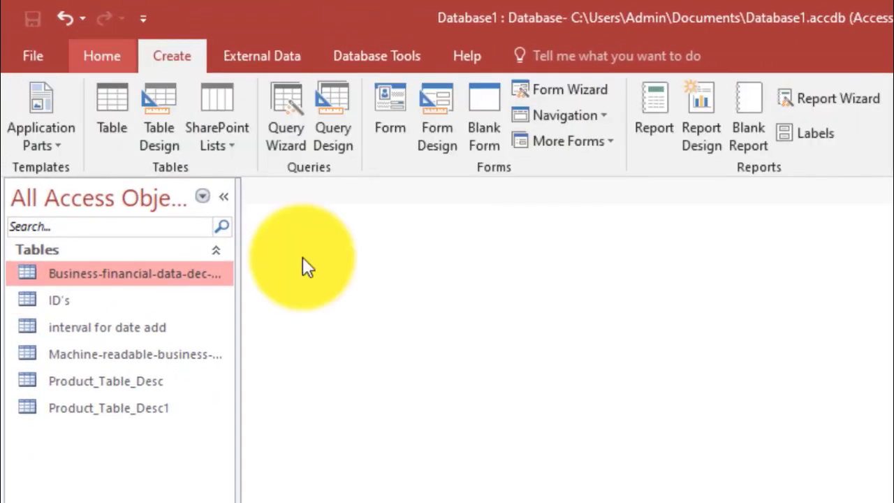
{"action": "key", "text": "alt"}
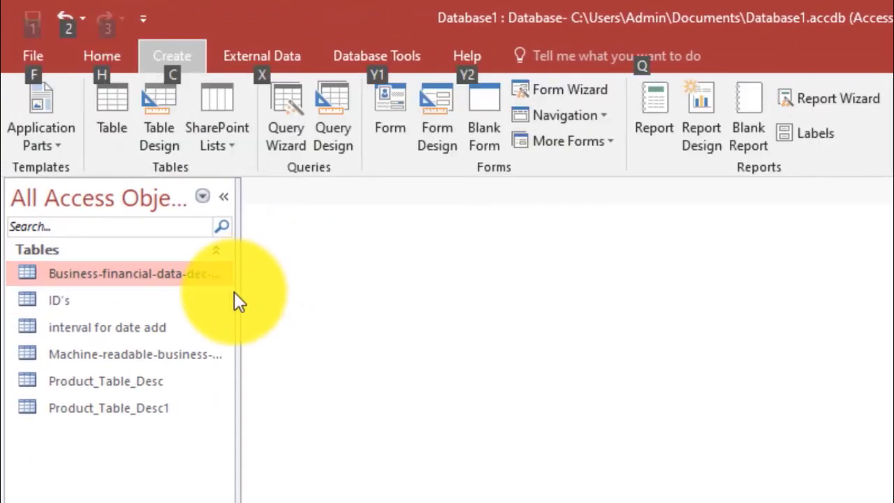
{"action": "key", "text": "alt"}
{"action": "left_click", "coordinate": [154, 326]}
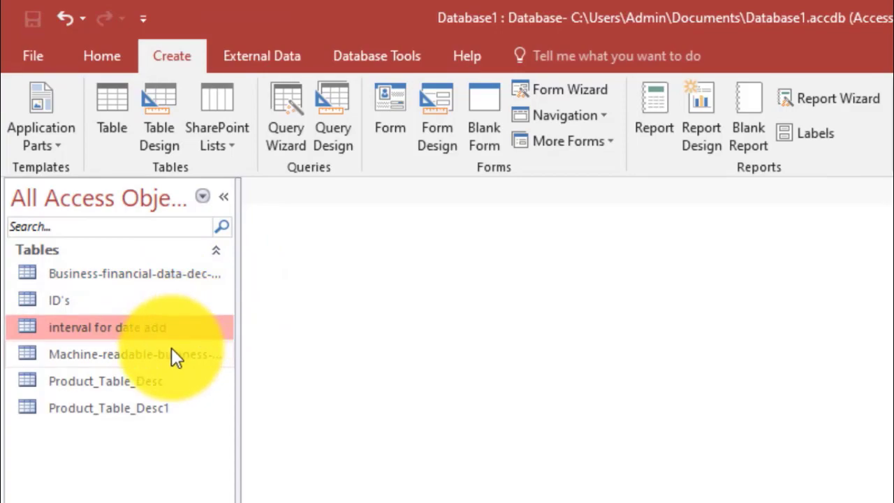
{"action": "double_click", "coordinate": [164, 382]}
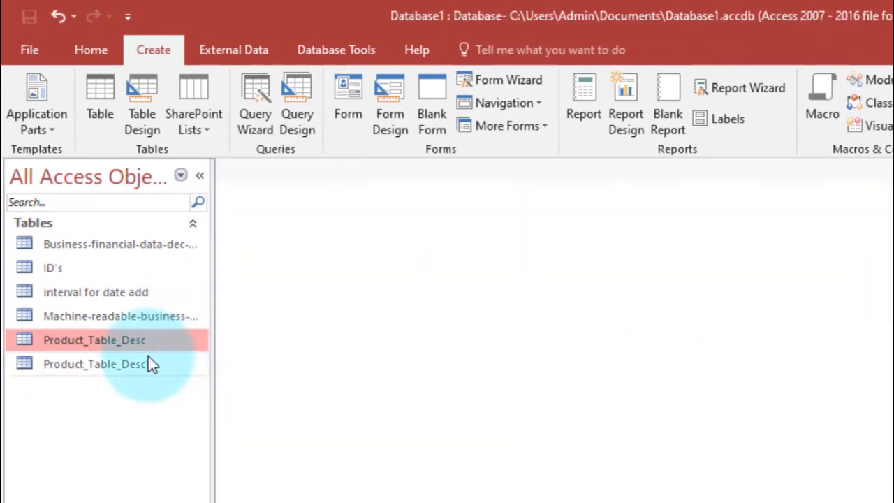
{"action": "double_click", "coordinate": [148, 364]}
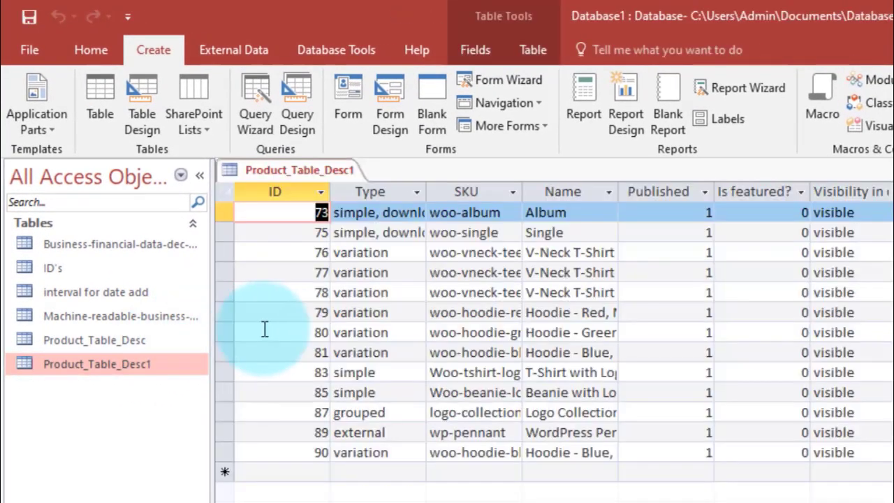
{"action": "key", "text": "ctrl+w"}
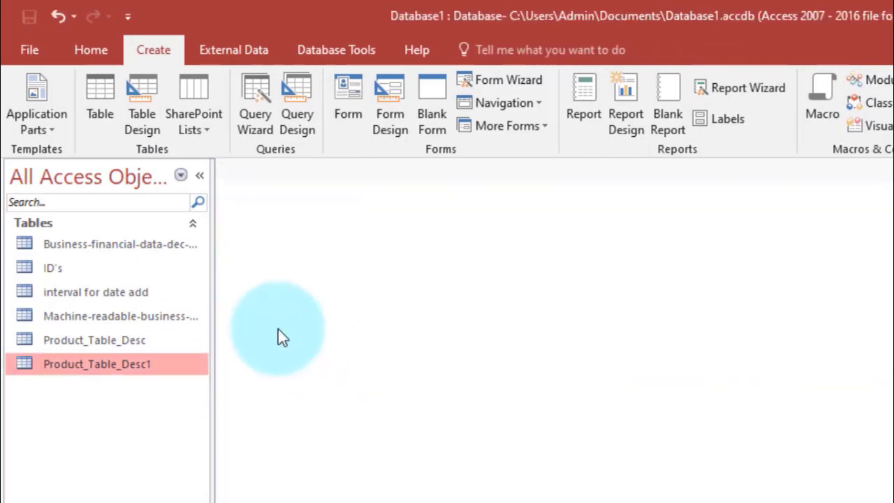
- Export Product_Table_Desc1 as an Excel workbook named Product_Table_Desc1_subset.xlsx in Documents, without saving the export steps
{"action": "right_click", "coordinate": [147, 363]}
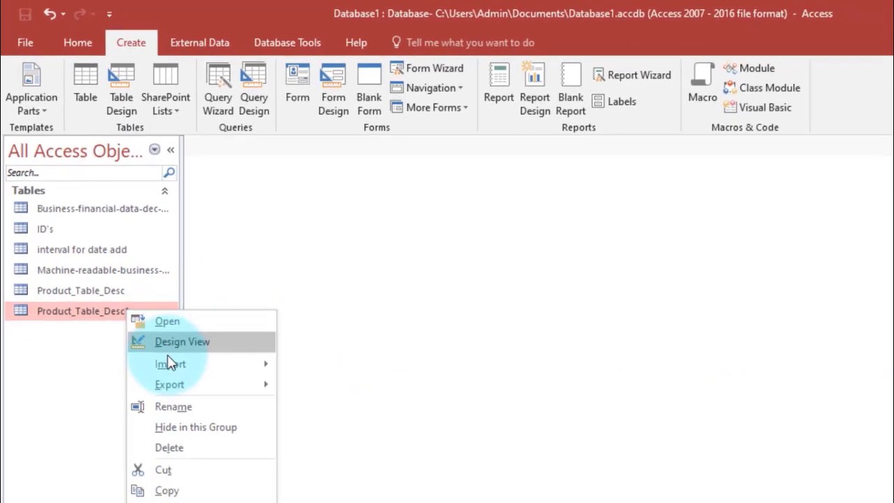
{"action": "mouse_move", "coordinate": [248, 449]}
{"action": "left_click", "coordinate": [297, 376]}
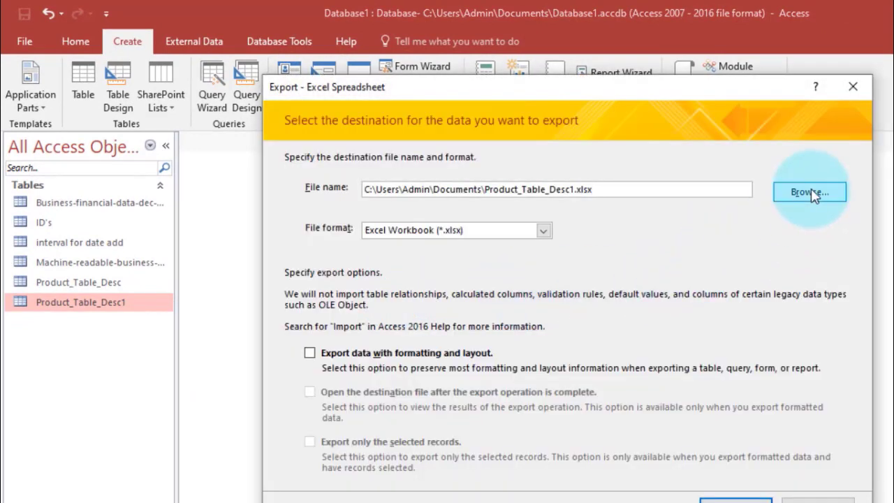
{"action": "left_click", "coordinate": [812, 192]}
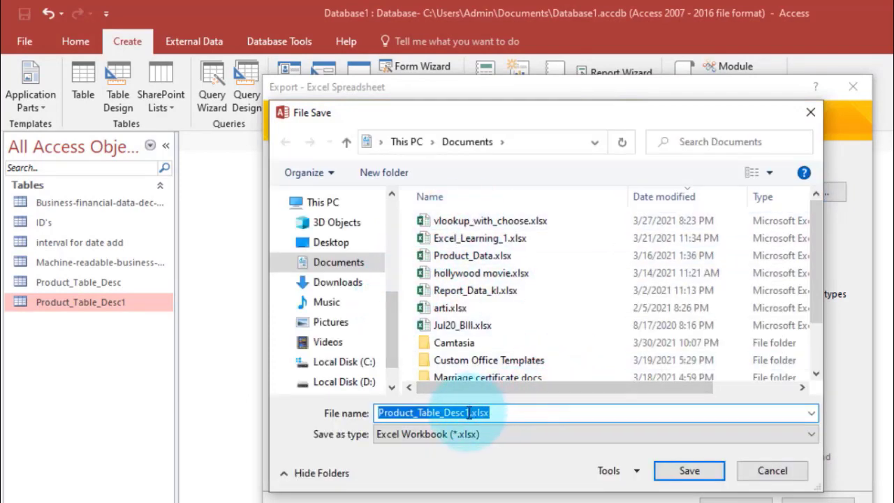
{"action": "left_click", "coordinate": [497, 412]}
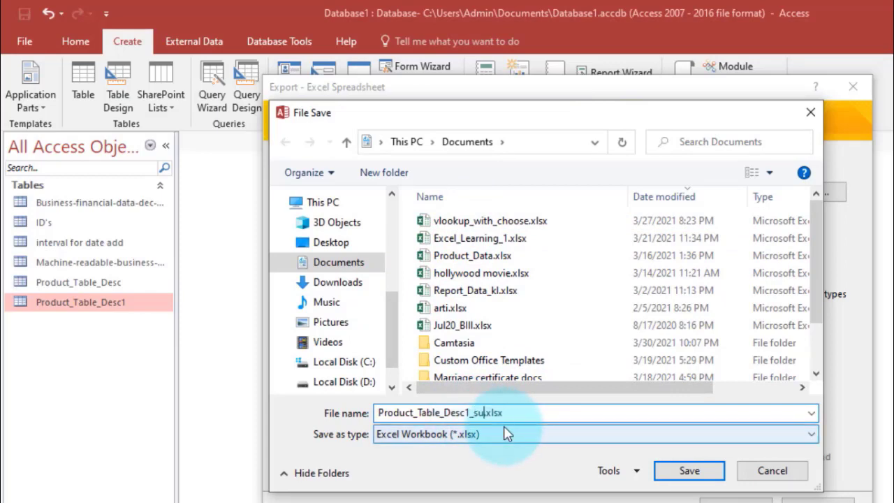
{"action": "left_click", "coordinate": [692, 471]}
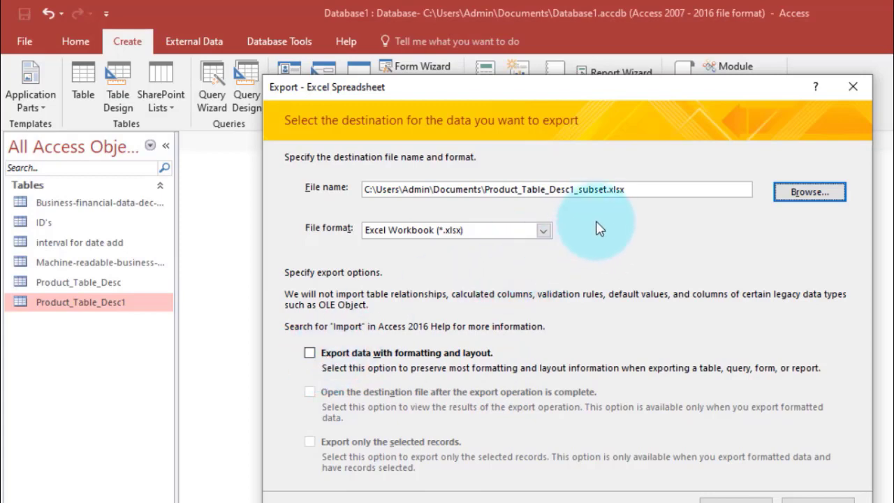
{"action": "left_click", "coordinate": [740, 497]}
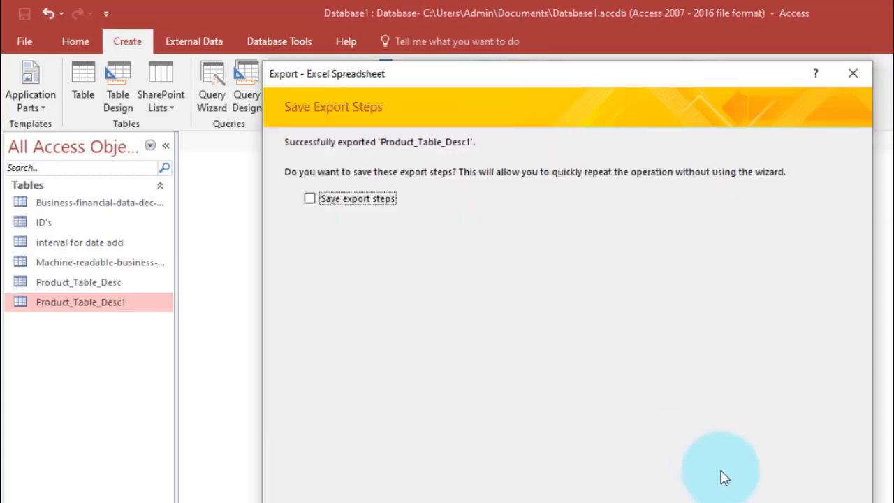
{"action": "left_click", "coordinate": [805, 502]}
- Switch to File Explorer and open the exported Product_Table_Desc1_subset.xlsx from the Documents folder in Excel
{"action": "left_click", "coordinate": [307, 502]}
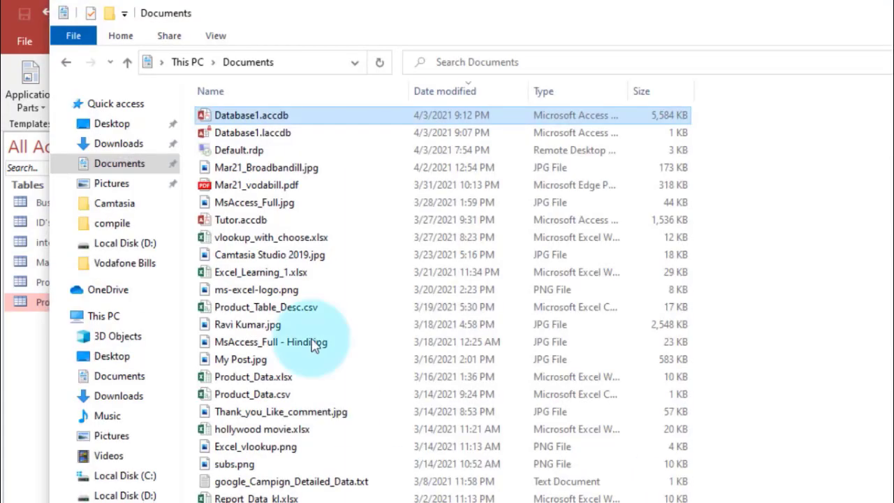
{"action": "left_click", "coordinate": [138, 169]}
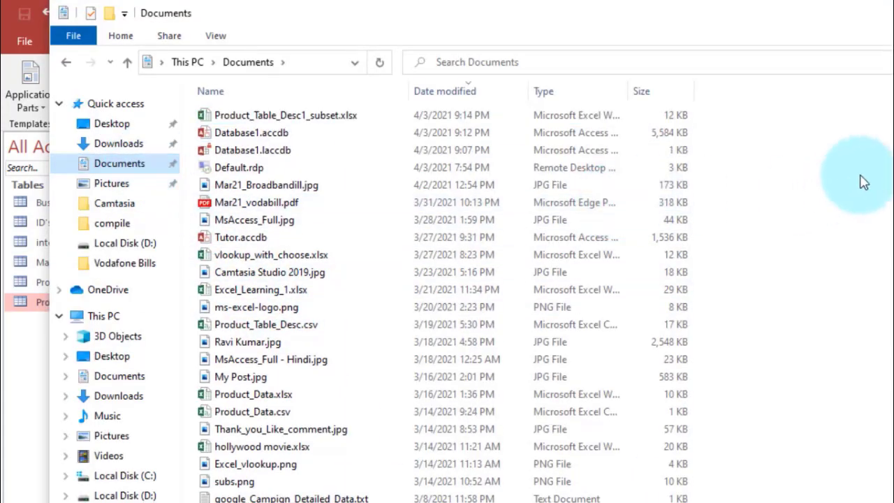
{"action": "left_click", "coordinate": [470, 115]}
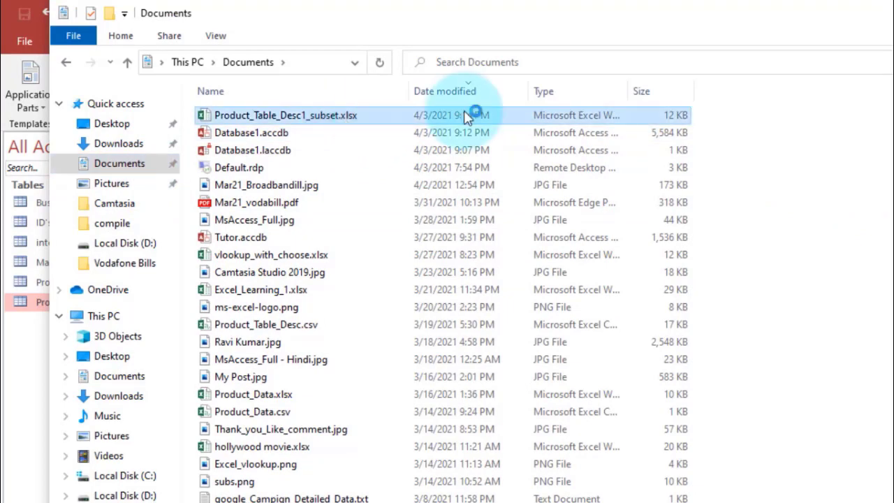
{"action": "double_click", "coordinate": [643, 126]}
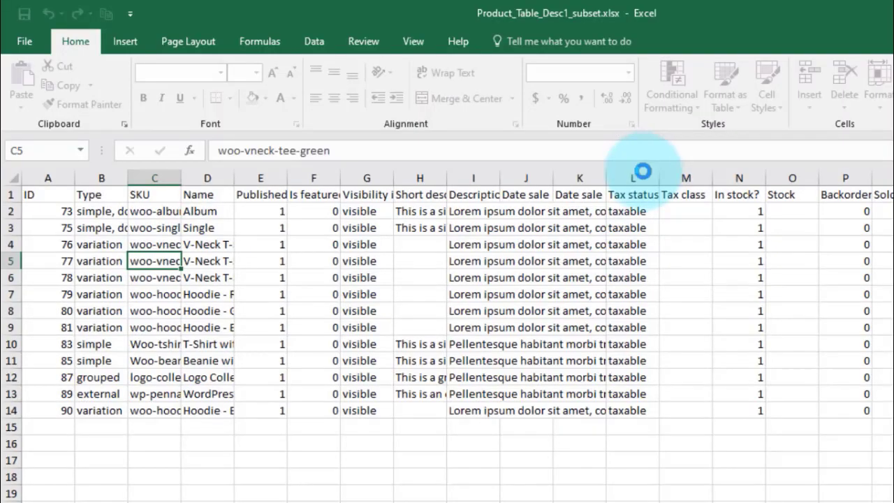
- Autofit the column widths of the exported data to examine it, and close the workbook without saving
{"action": "key", "text": "ctrl+Home"}
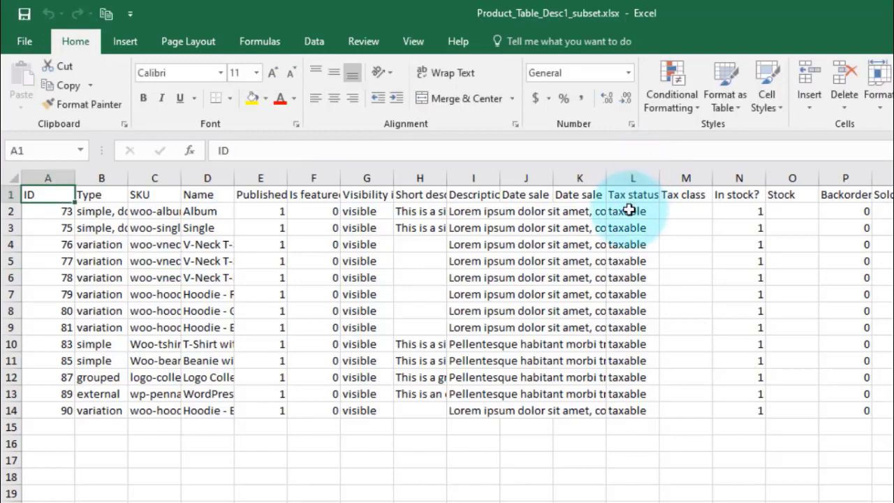
{"action": "key", "text": "ctrl+shift+End"}
{"action": "key", "text": "alt+h"}
{"action": "key", "text": "o"}
{"action": "key", "text": "i"}
{"action": "key", "text": "ctrl+Home"}
{"action": "key", "text": "Right"}
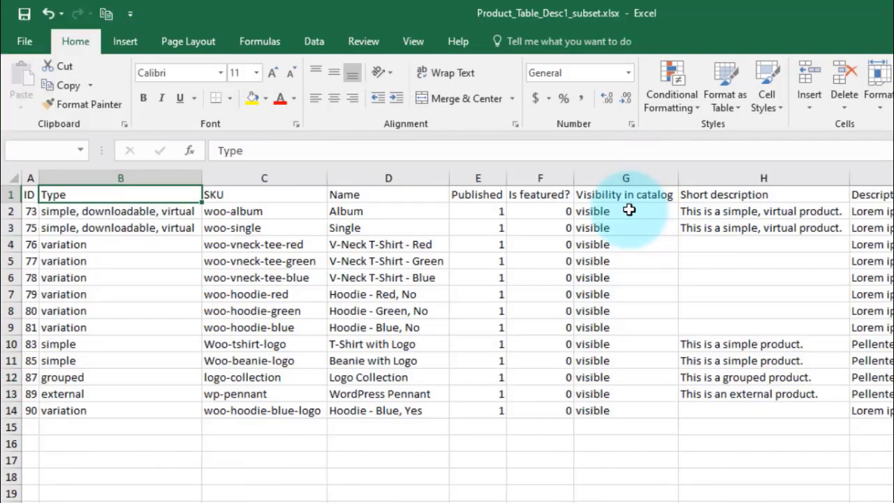
{"action": "key", "text": "alt+F4"}
{"action": "key", "text": "n"}
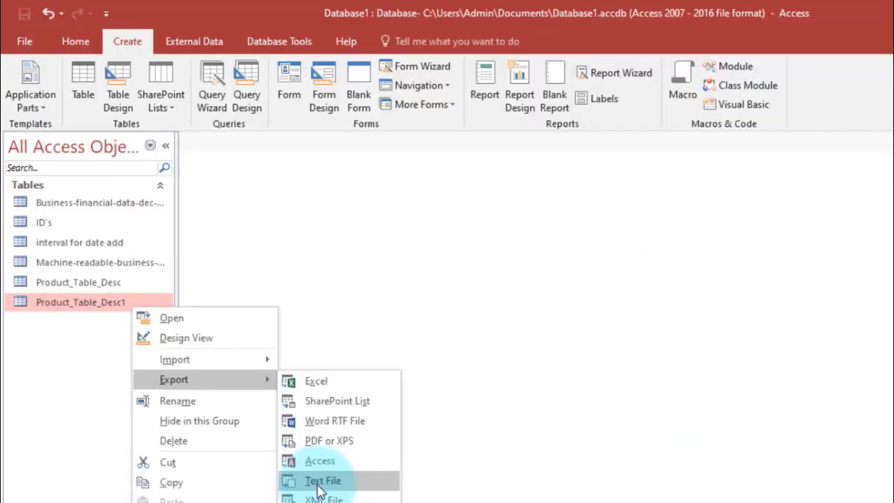
- Start a text file export of Product_Table_Desc1 to Product_Table_Desc1_subset.csv in Documents, replacing the existing file
{"action": "left_click", "coordinate": [320, 482]}
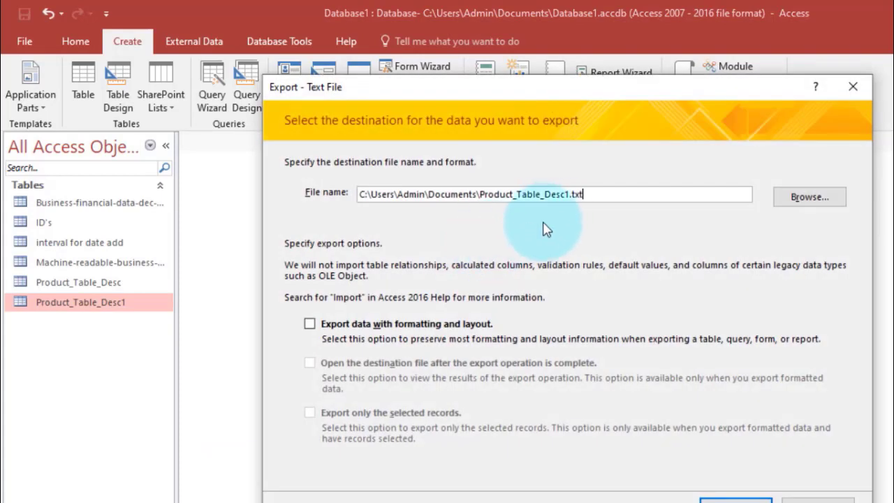
{"action": "key", "text": "BackSpace"}
{"action": "key", "text": "BackSpace"}
{"action": "key", "text": "BackSpace"}
{"action": "type", "text": "cs"}
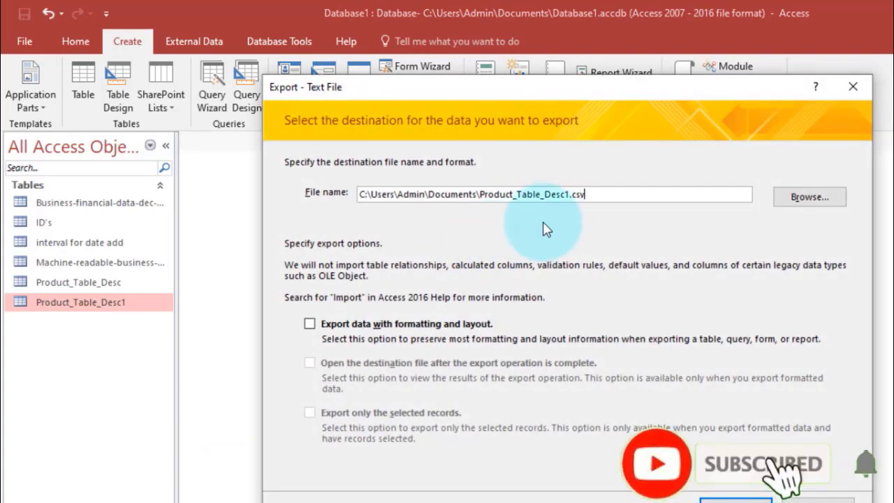
{"action": "type", "text": "v"}
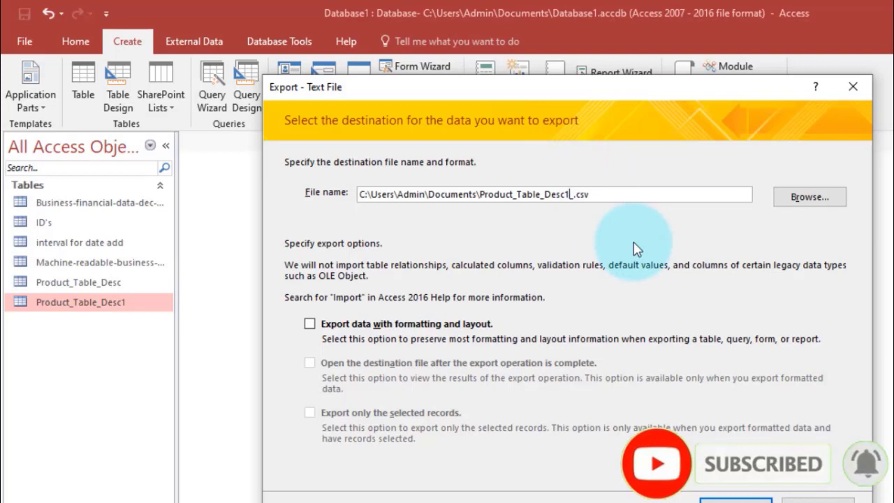
{"action": "type", "text": "subset"}
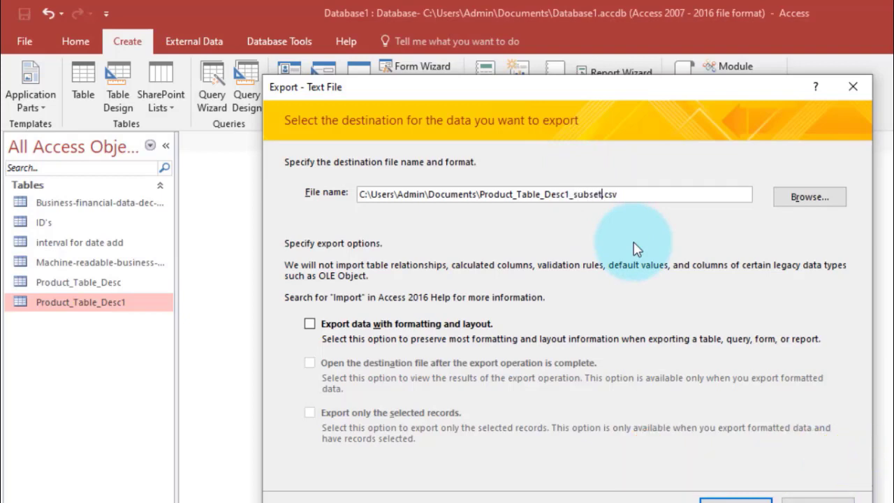
{"action": "left_click", "coordinate": [734, 501]}
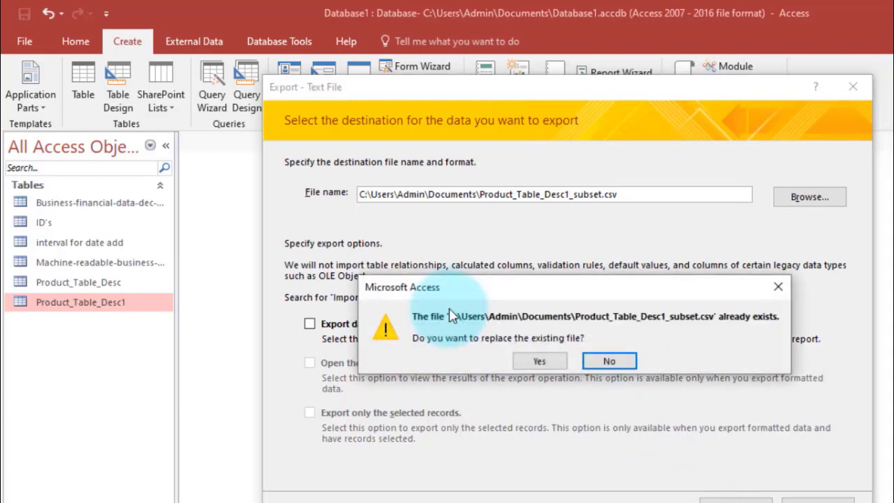
{"action": "left_click", "coordinate": [538, 361]}
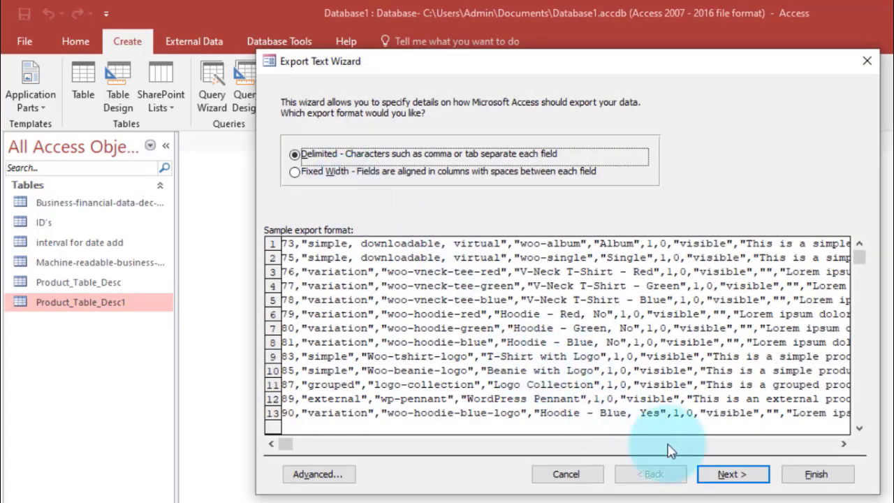
- Keep the delimited export format and include the field names on the first row
{"action": "left_click", "coordinate": [733, 474]}
{"action": "left_click", "coordinate": [285, 185]}
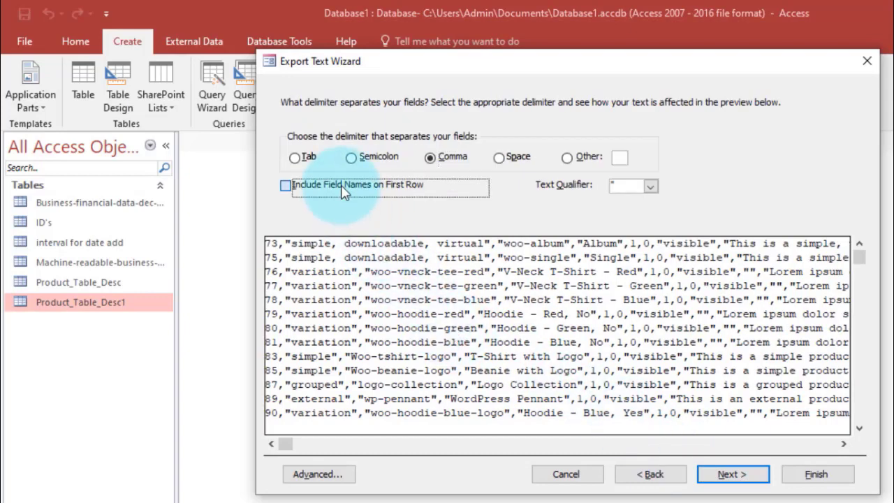
- Review the text qualifier choices, set the qualifier to {none} to compare the preview, and reopen the choices
{"action": "left_click", "coordinate": [651, 189]}
{"action": "left_click", "coordinate": [650, 187]}
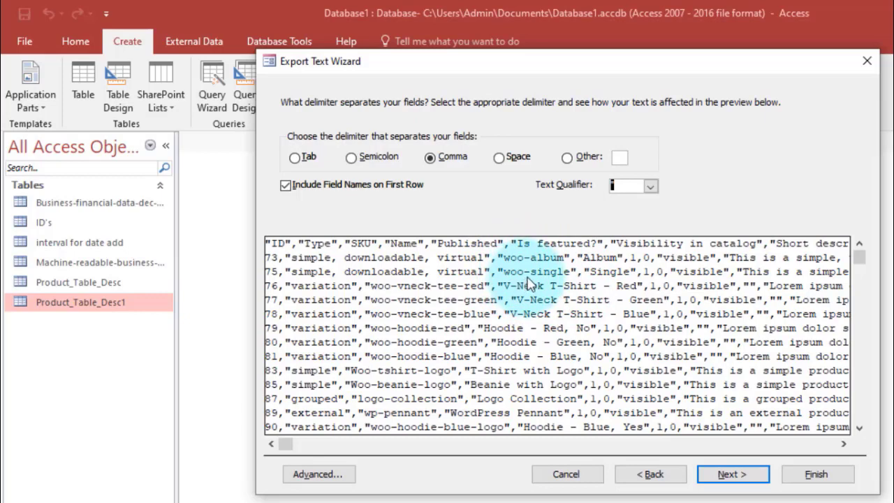
{"action": "left_click", "coordinate": [650, 186]}
{"action": "left_click", "coordinate": [705, 197]}
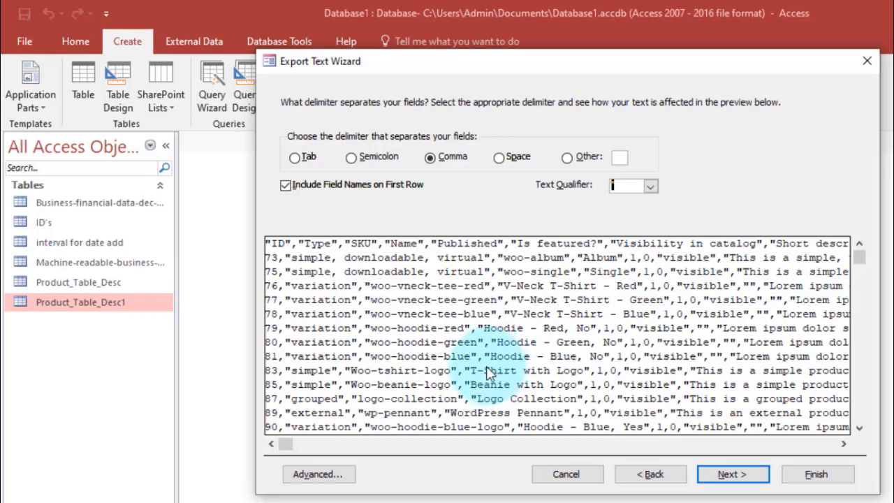
{"action": "left_click", "coordinate": [650, 187]}
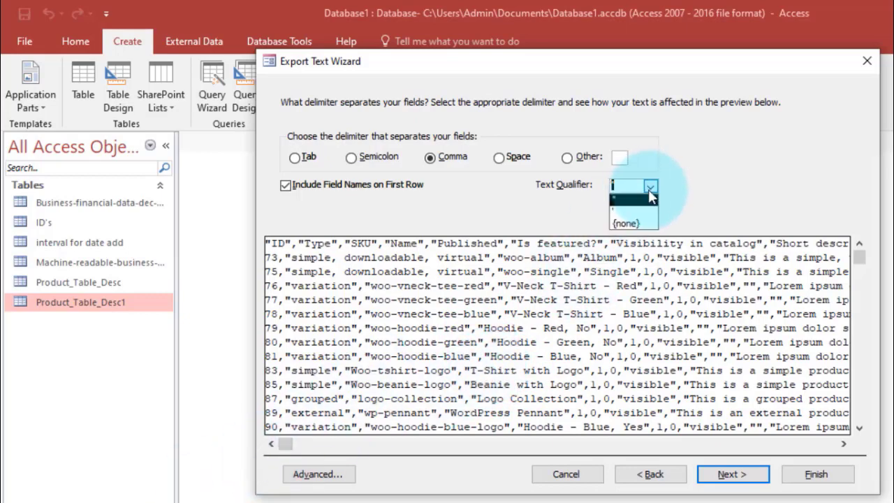
{"action": "left_click", "coordinate": [627, 223]}
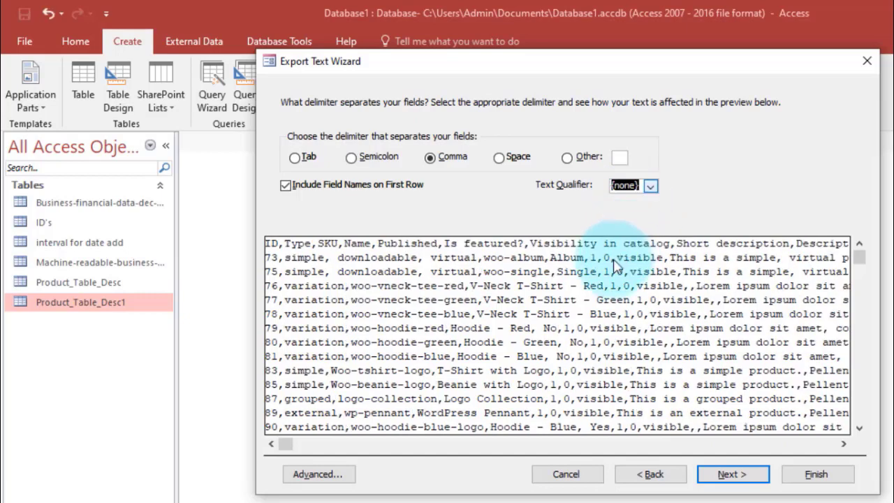
{"action": "left_click", "coordinate": [651, 186]}
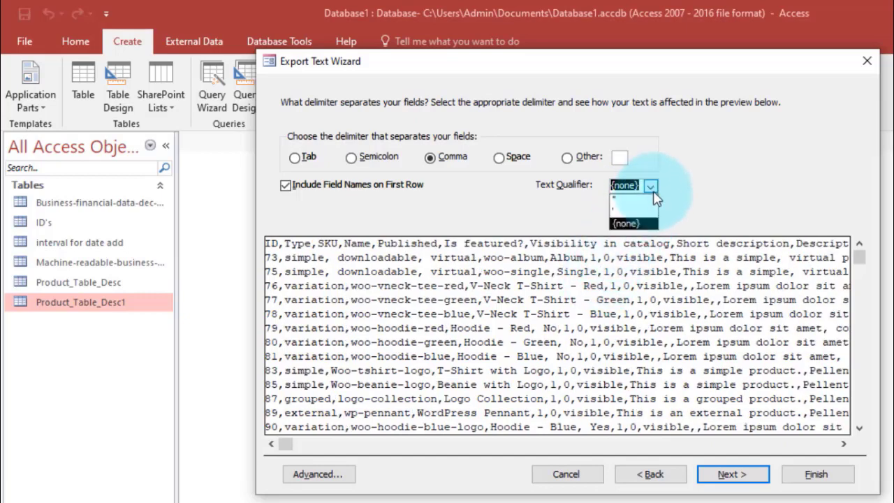
- Set the CSV export's text qualifier to double quotes and view the saved export specifications
{"action": "left_click", "coordinate": [634, 218]}
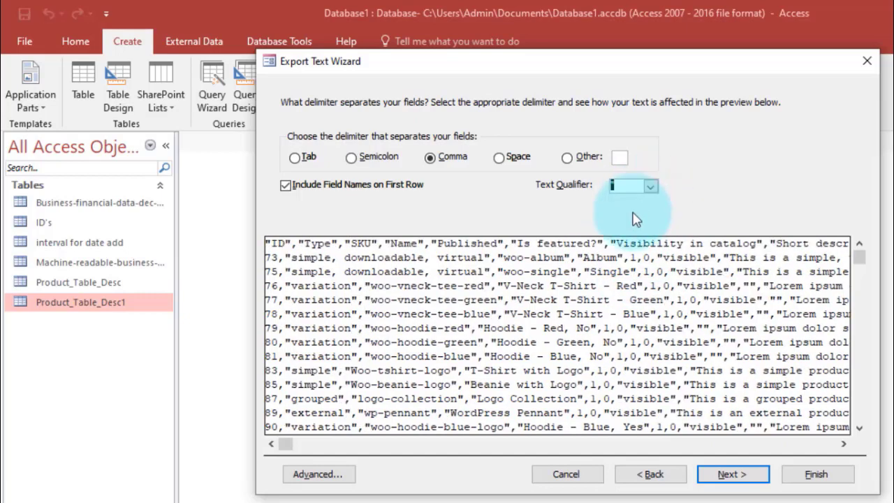
{"action": "left_click", "coordinate": [721, 474]}
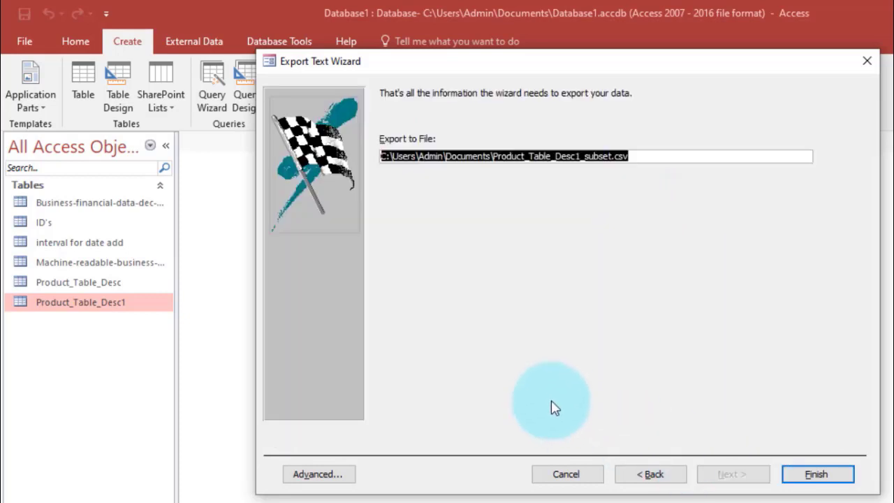
{"action": "left_click", "coordinate": [344, 478]}
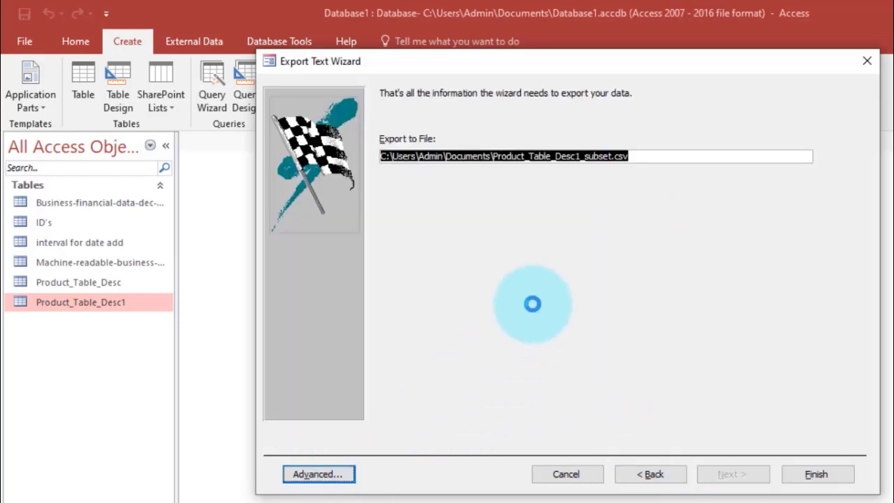
{"action": "left_click", "coordinate": [713, 192]}
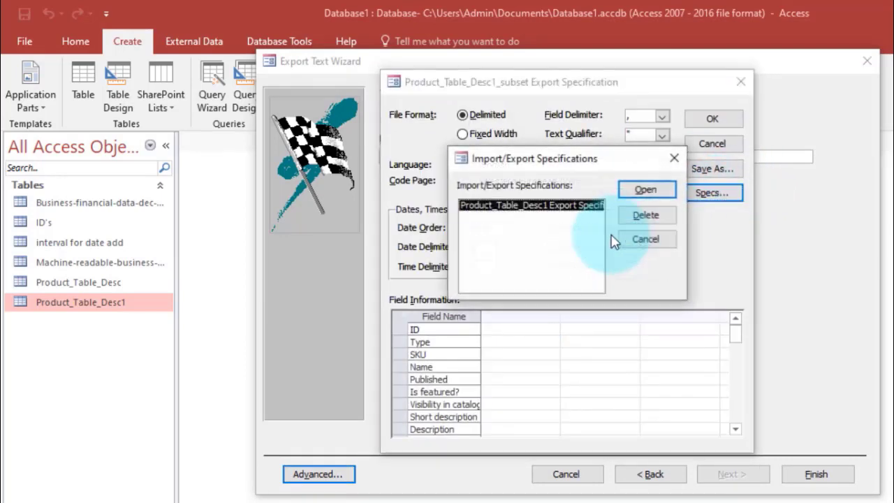
{"action": "left_click", "coordinate": [654, 239]}
- Save the export settings as "Product_Table_Desc1_subset Export Specification_1" and accept the specification
{"action": "left_click", "coordinate": [712, 168]}
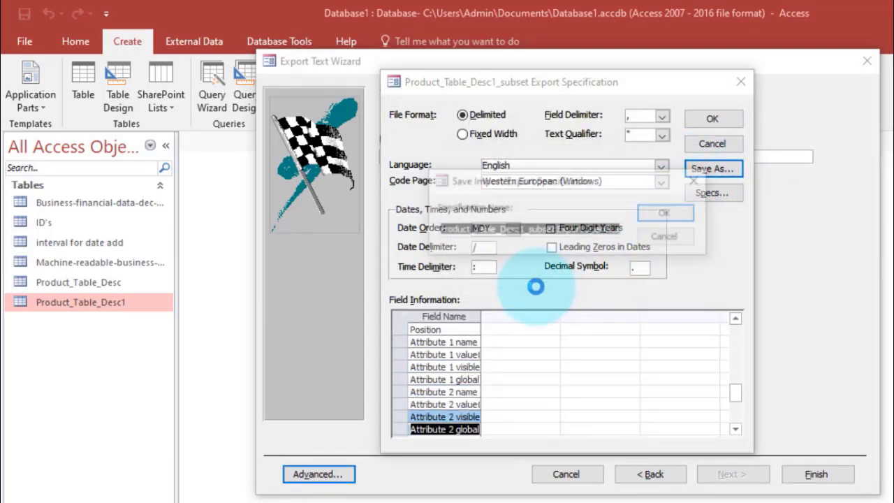
{"action": "left_click", "coordinate": [606, 230]}
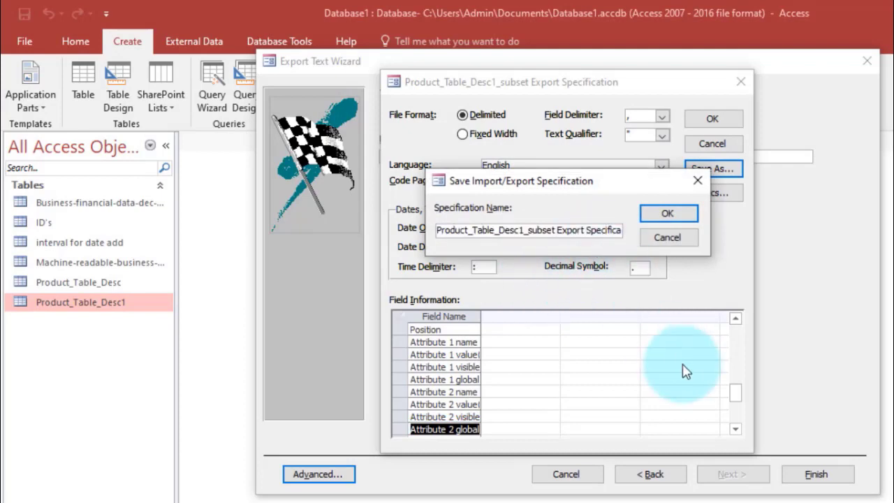
{"action": "key", "text": "Right"}
{"action": "key", "text": "Right"}
{"action": "key", "text": "Right"}
{"action": "key", "text": "Right"}
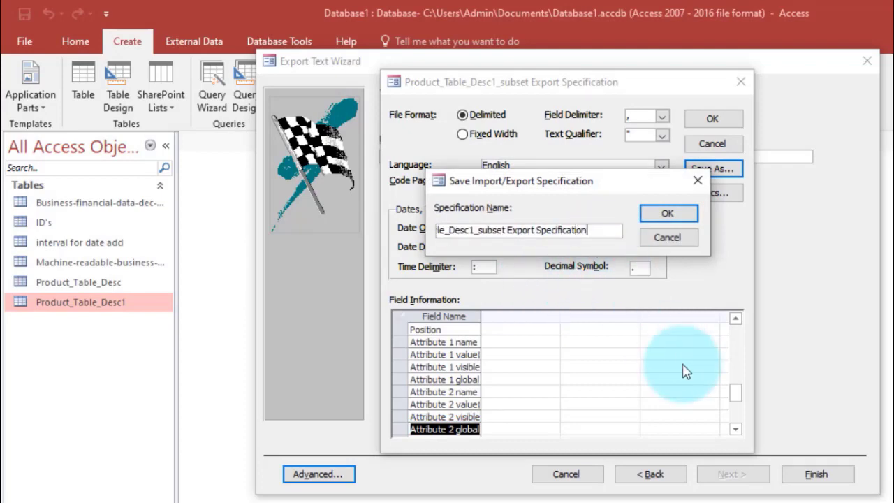
{"action": "left_click", "coordinate": [668, 213]}
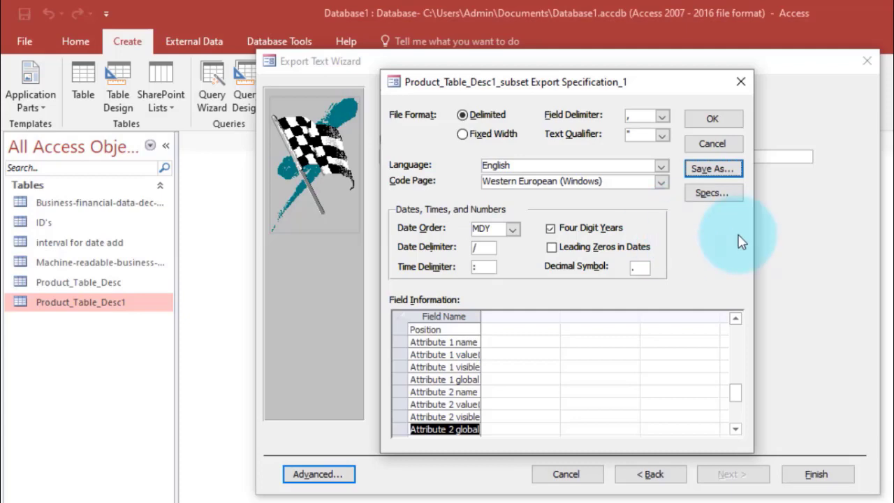
{"action": "left_click", "coordinate": [713, 119]}
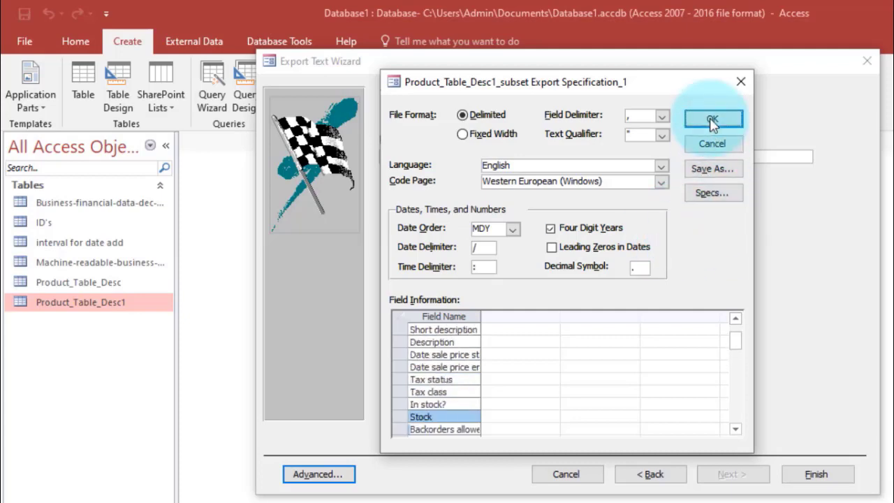
- Finish exporting the table to Product_Table_Desc1_subset.csv without saving the export steps
{"action": "left_click", "coordinate": [812, 475]}
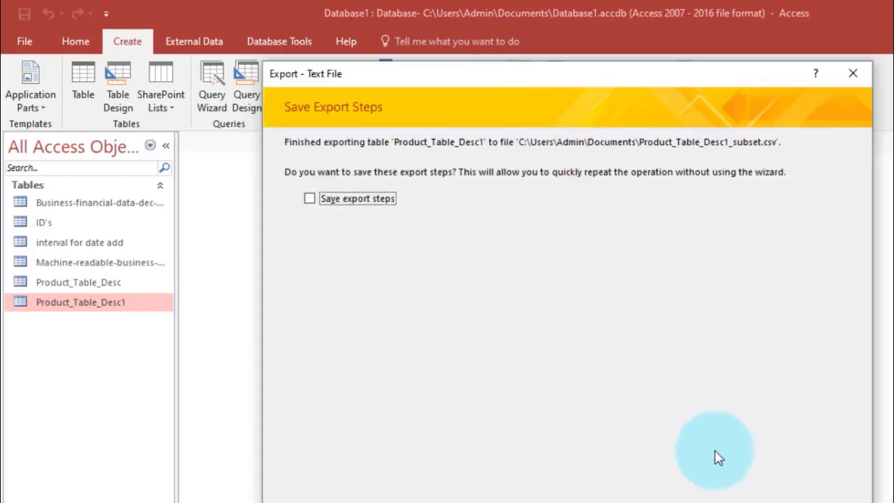
{"action": "left_click", "coordinate": [776, 490]}
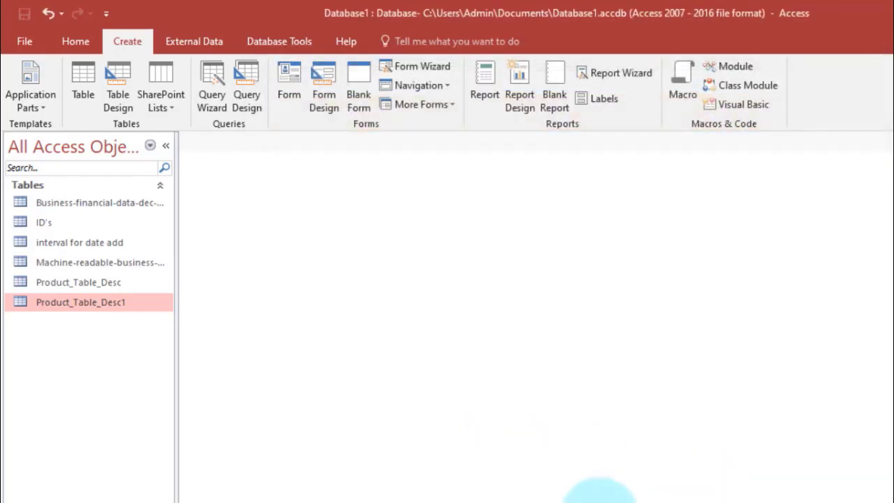
- Switch to File Explorer, refresh the Documents folder and open Product_Table_Desc1_subset.csv
{"action": "left_click", "coordinate": [433, 502]}
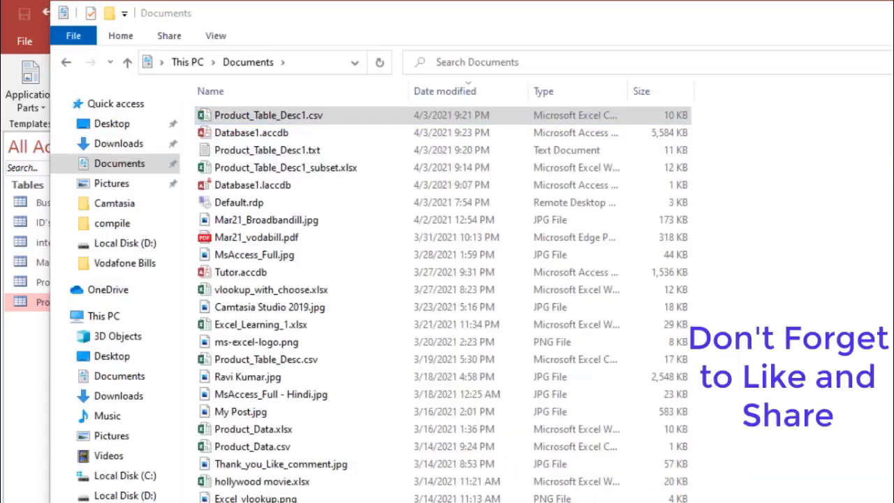
{"action": "right_click", "coordinate": [784, 216]}
{"action": "left_click", "coordinate": [804, 280]}
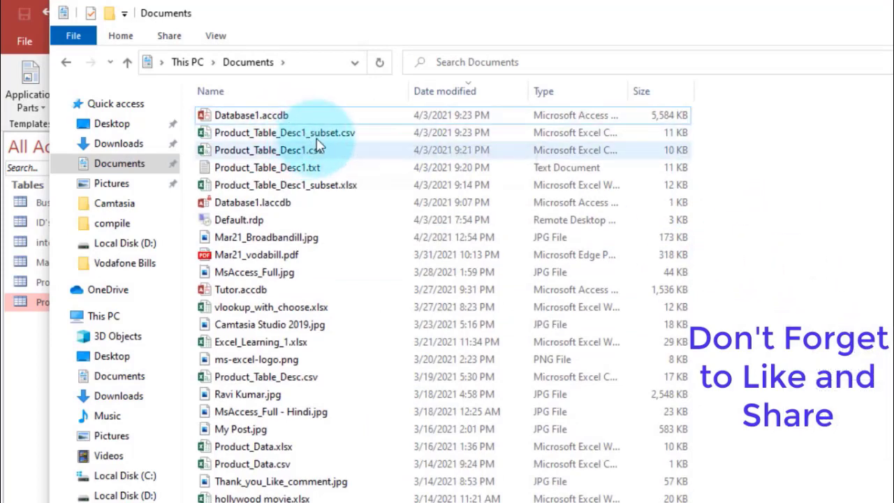
{"action": "left_click", "coordinate": [315, 134]}
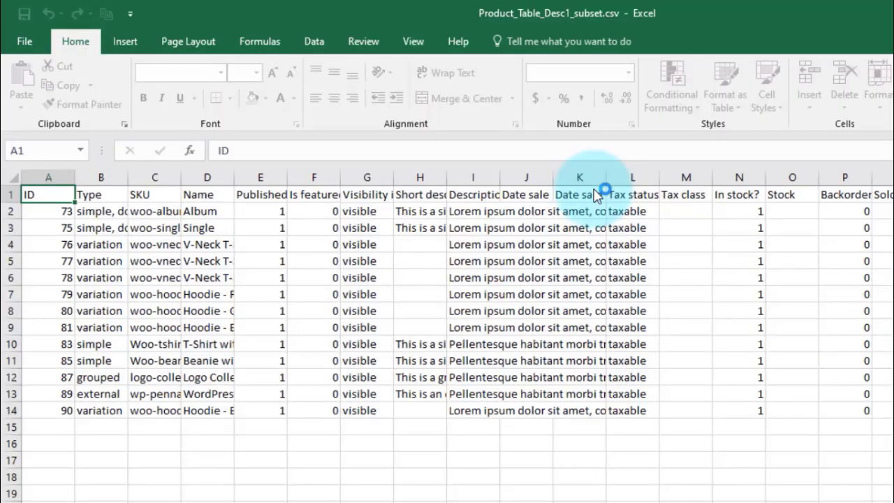
- Examine the full description text in cell I2 of the exported CSV, then close the workbook unchanged
{"action": "key", "text": "F2"}
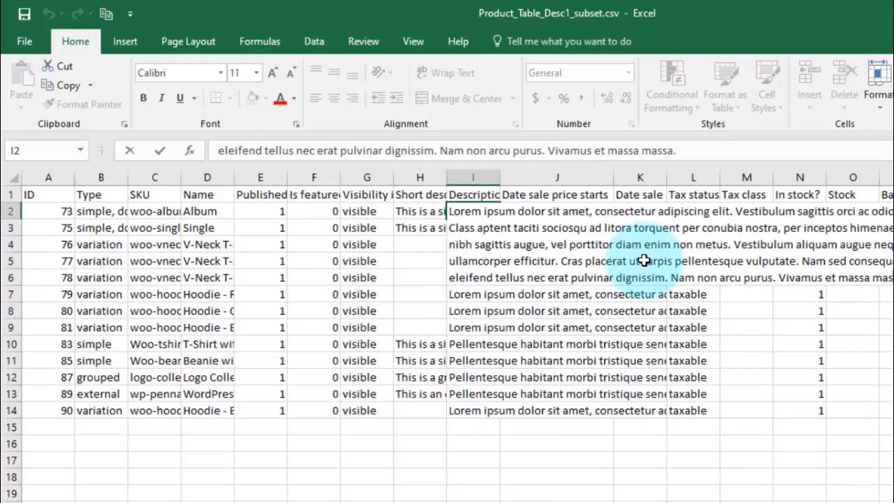
{"action": "key", "text": "Up"}
{"action": "key", "text": "Up"}
{"action": "key", "text": "Up"}
{"action": "key", "text": "Up"}
{"action": "key", "text": "Down"}
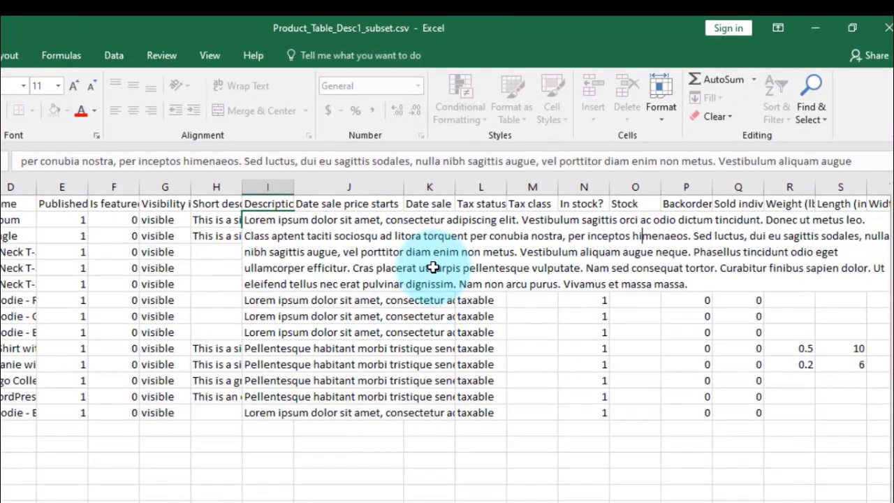
{"action": "key", "text": "Down"}
{"action": "key", "text": "Down"}
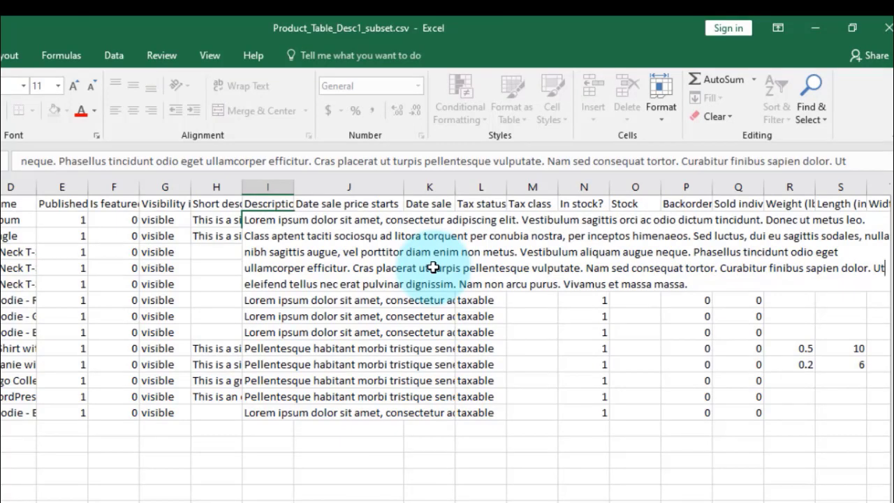
{"action": "key", "text": "Down"}
{"action": "left_click", "coordinate": [744, 236]}
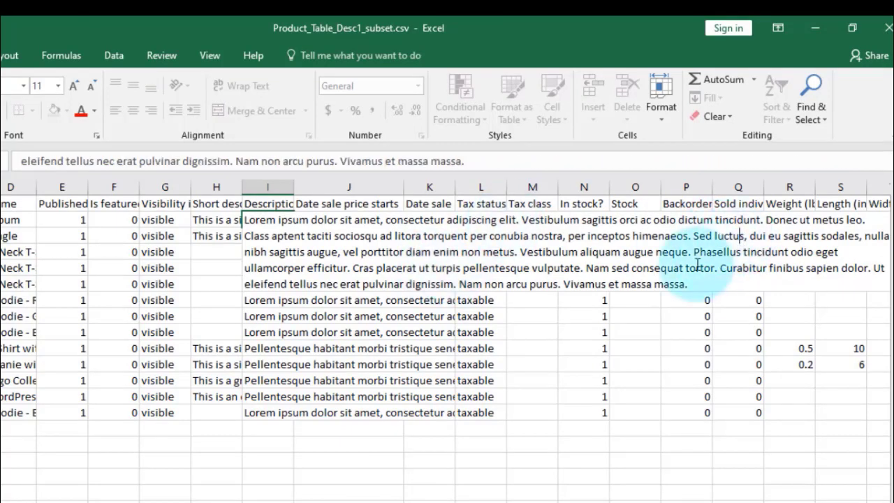
{"action": "key", "text": "Escape"}
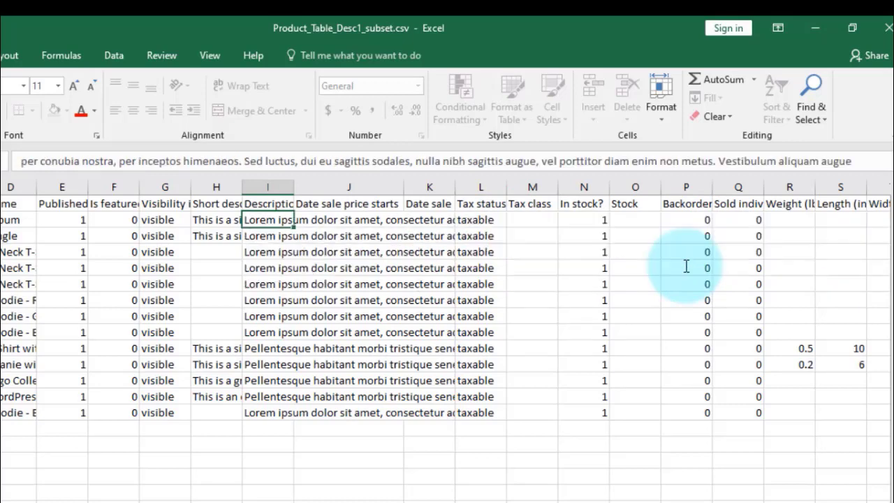
{"action": "left_click", "coordinate": [888, 28]}
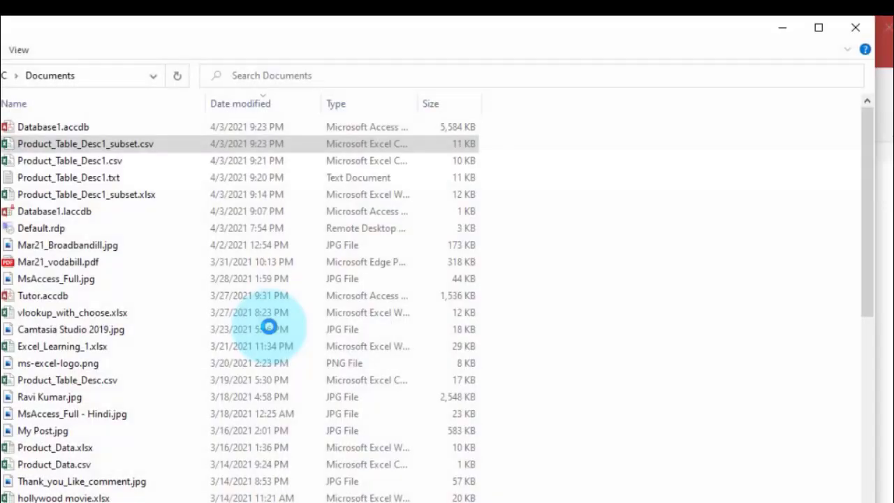
- Return to Access and create a query in design view with the tables ID's and Product_Table_Desc
{"action": "left_click", "coordinate": [642, 493]}
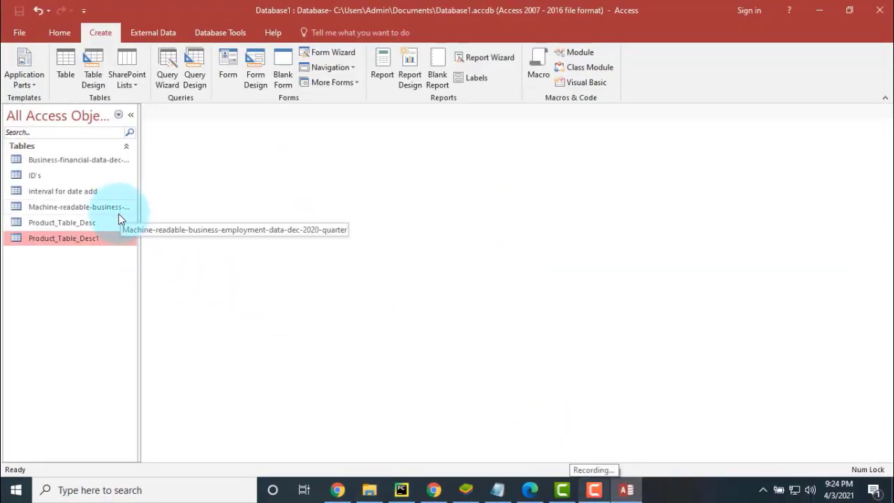
{"action": "left_click", "coordinate": [81, 177]}
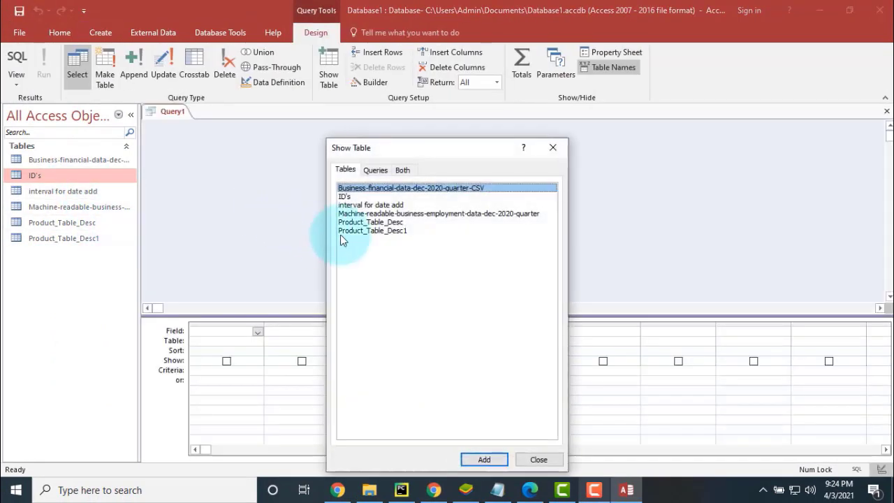
{"action": "double_click", "coordinate": [352, 197]}
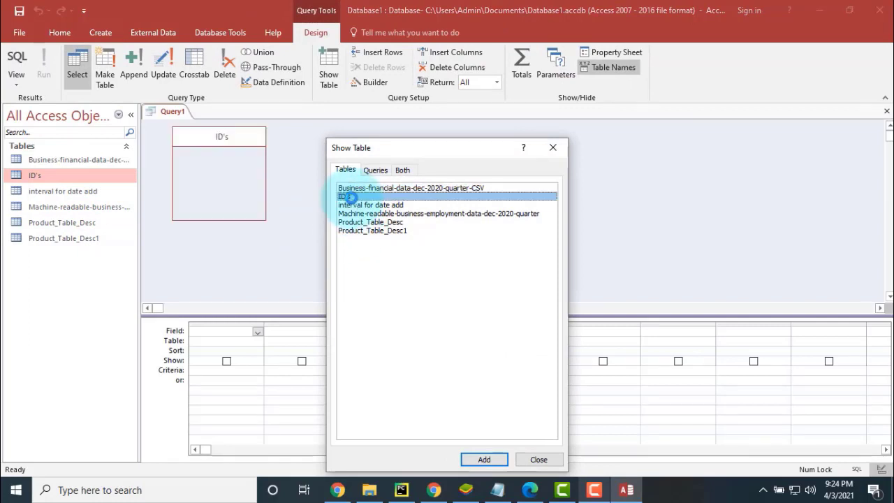
{"action": "double_click", "coordinate": [374, 223]}
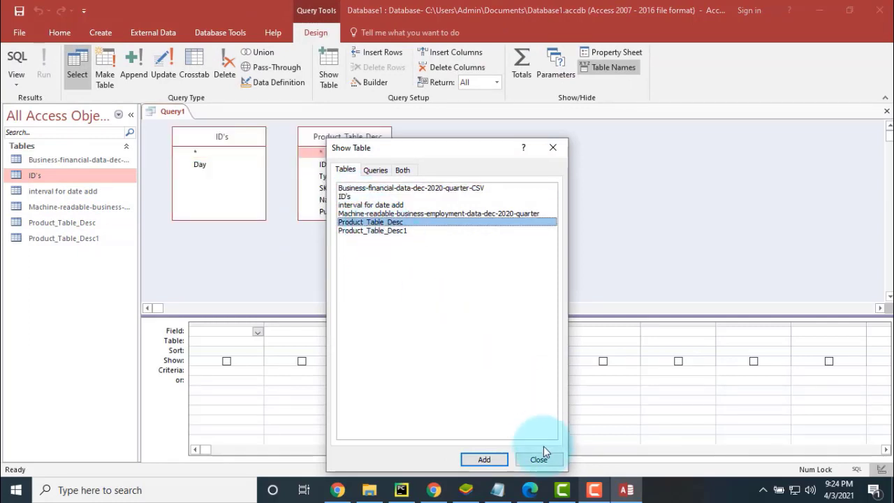
{"action": "left_click", "coordinate": [538, 458]}
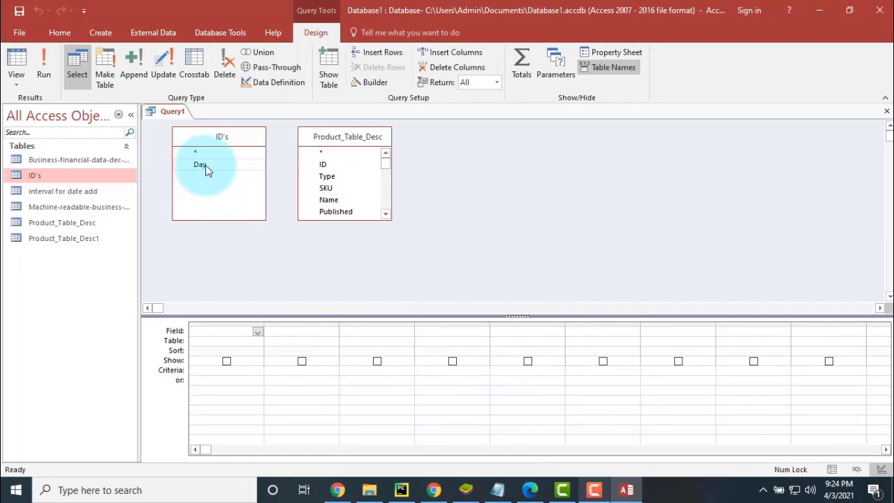
- Join the Day field of ID's to the ID field of Product_Table_Desc and try running the query
{"action": "left_click_drag", "start_coordinate": [205, 165], "coordinate": [324, 166]}
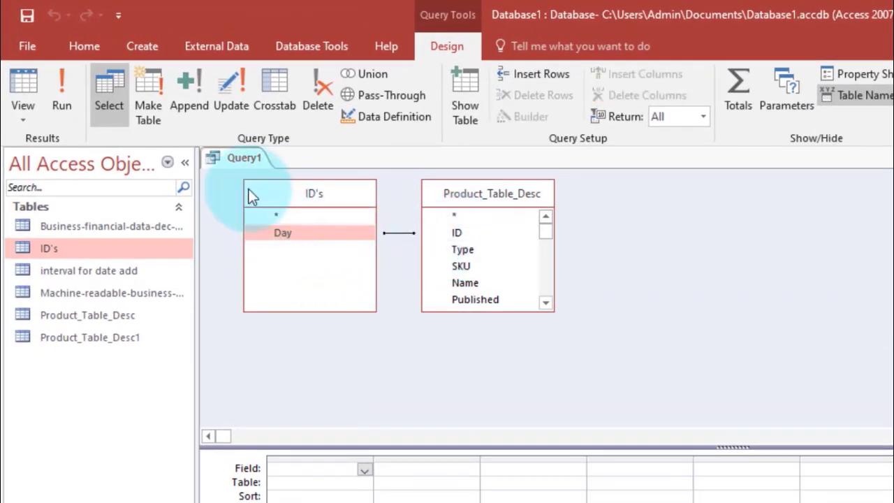
{"action": "left_click", "coordinate": [68, 99]}
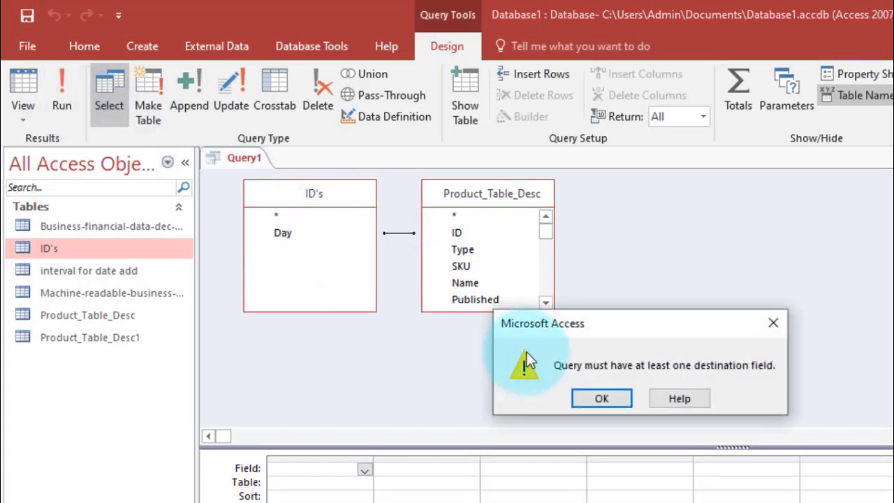
{"action": "left_click", "coordinate": [605, 399]}
- Add all fields of Product_Table_Desc to the query grid and run the query
{"action": "left_click", "coordinate": [465, 217]}
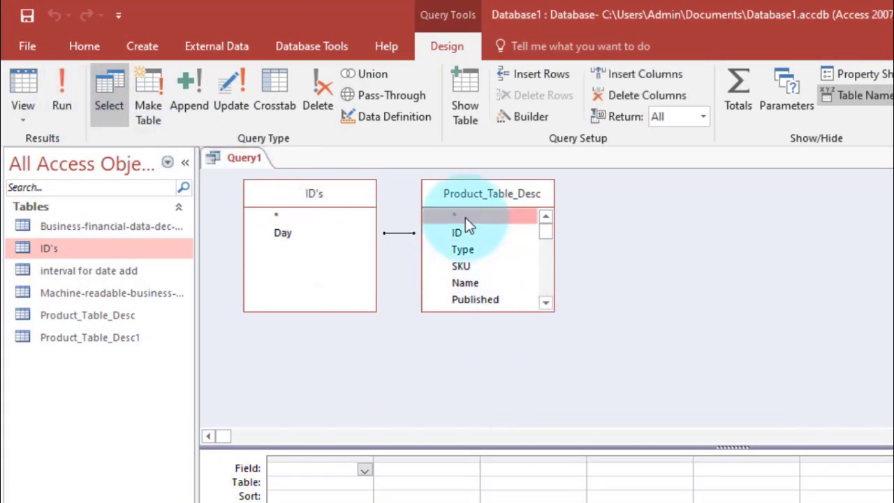
{"action": "double_click", "coordinate": [465, 217]}
{"action": "left_click", "coordinate": [61, 89]}
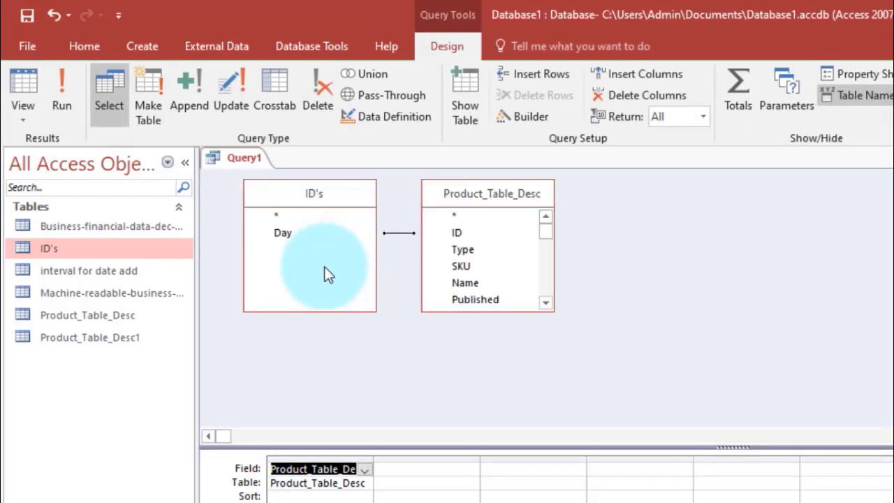
- Open Product_Table_Desc and the Business-financial-data table in turn to check their records, closing each
{"action": "double_click", "coordinate": [152, 316]}
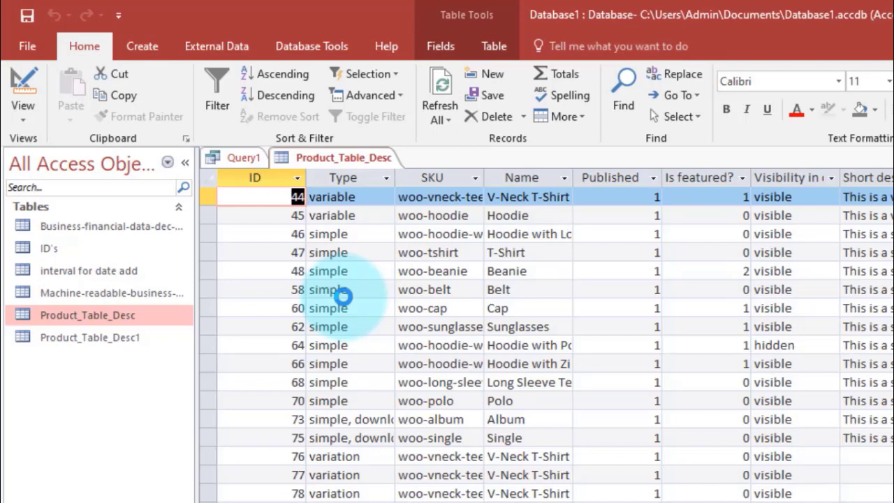
{"action": "key", "text": "ctrl+w"}
{"action": "double_click", "coordinate": [149, 225]}
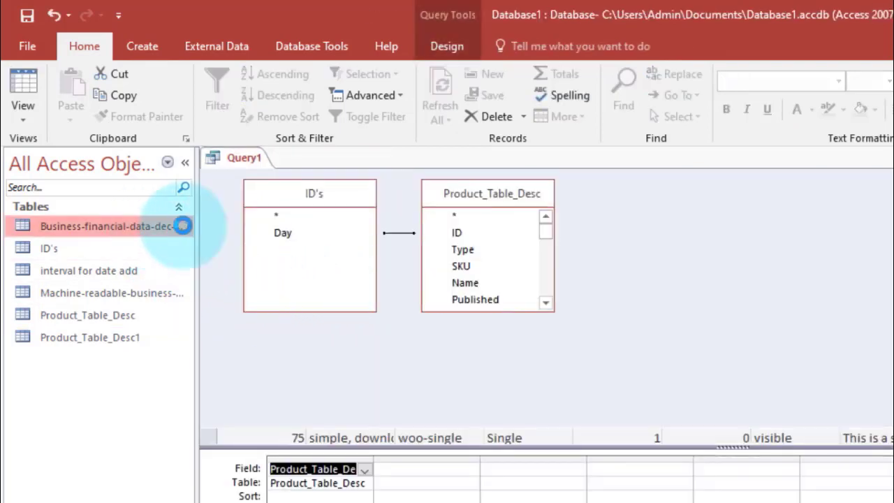
{"action": "key", "text": "ctrl+w"}
- Remove Product_Table_Desc from the query design and bring up the list of tables to add
{"action": "left_click", "coordinate": [490, 202]}
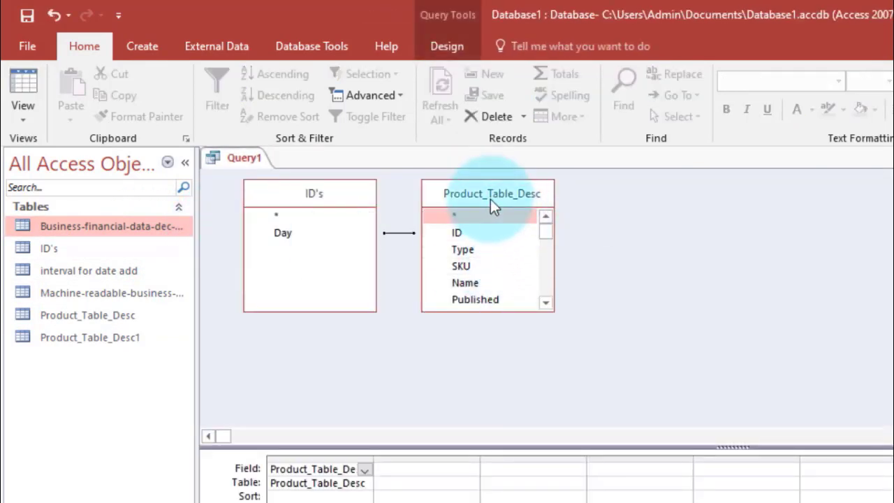
{"action": "right_click", "coordinate": [491, 200]}
{"action": "left_click", "coordinate": [493, 205]}
{"action": "right_click", "coordinate": [492, 205]}
{"action": "left_click", "coordinate": [523, 261]}
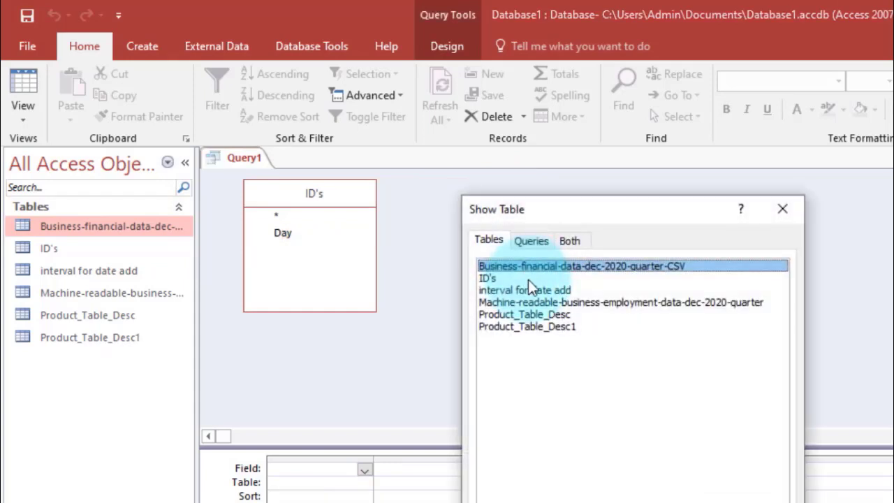
- Add Business-financial-data-dec-2020-quarter-CSV to the query and join the Day field of ID's to its ID field
{"action": "double_click", "coordinate": [552, 266]}
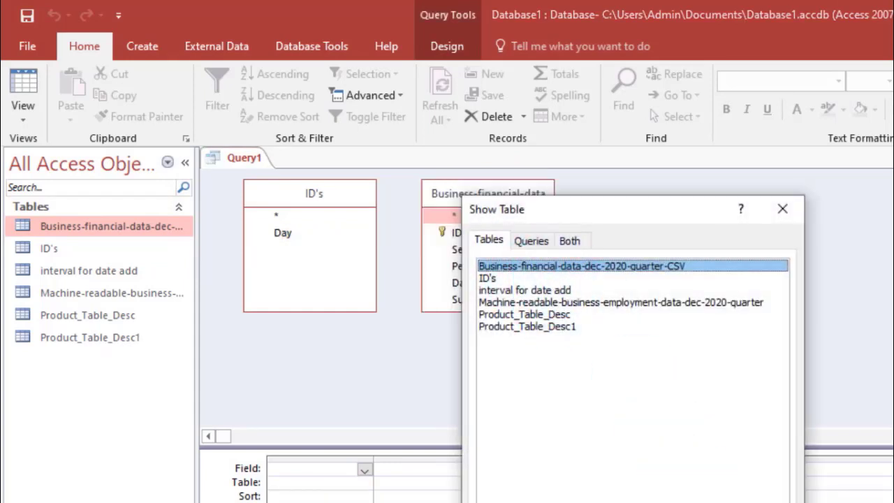
{"action": "left_click", "coordinate": [761, 502]}
{"action": "left_click_drag", "start_coordinate": [288, 233], "coordinate": [455, 232]}
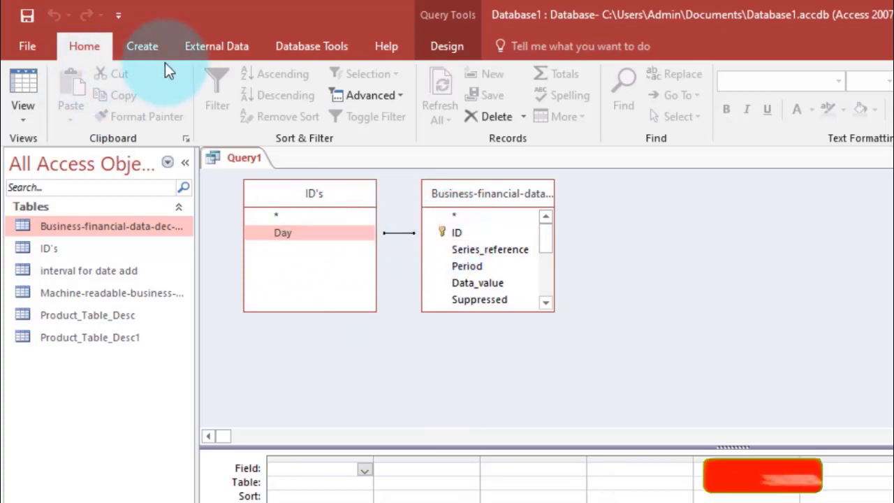
- Add all fields of the Business-financial-data table to the query grid and run the query
{"action": "left_click", "coordinate": [447, 46]}
{"action": "left_click", "coordinate": [62, 90]}
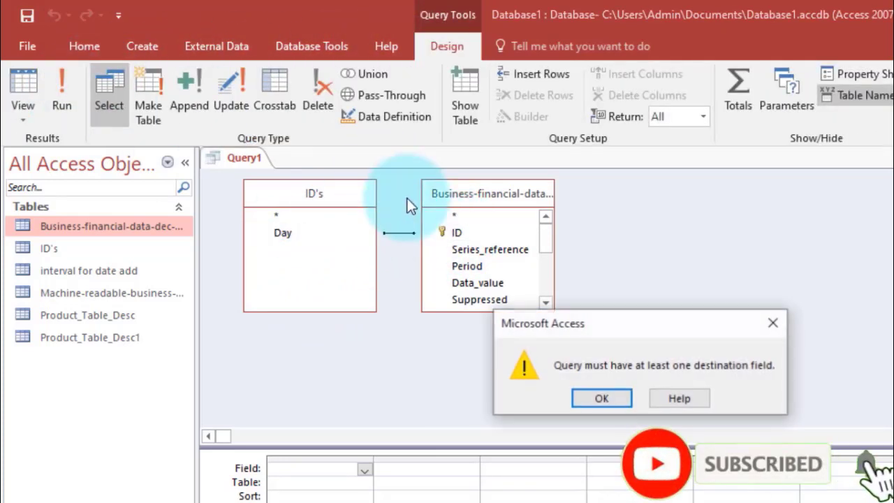
{"action": "left_click", "coordinate": [601, 398]}
{"action": "double_click", "coordinate": [471, 215]}
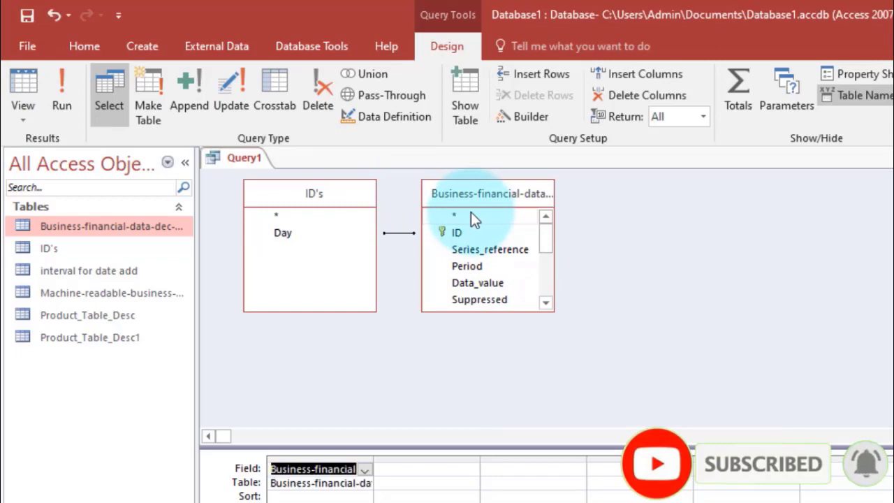
{"action": "left_click", "coordinate": [63, 104]}
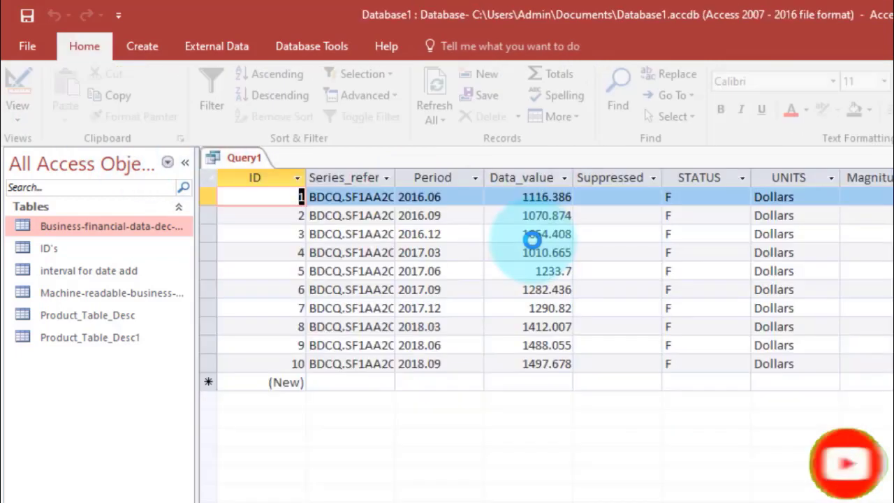
- Look through the columns of the query result across the first record and return to the ID column
{"action": "key", "text": "Tab"}
{"action": "key", "text": "Tab"}
{"action": "key", "text": "Right"}
{"action": "key", "text": "Right"}
{"action": "key", "text": "Right"}
{"action": "key", "text": "Right"}
{"action": "key", "text": "Right"}
{"action": "key", "text": "Right"}
{"action": "key", "text": "Right"}
{"action": "key", "text": "Right"}
{"action": "key", "text": "Right"}
{"action": "key", "text": "Right"}
{"action": "key", "text": "Right"}
{"action": "key", "text": "Right"}
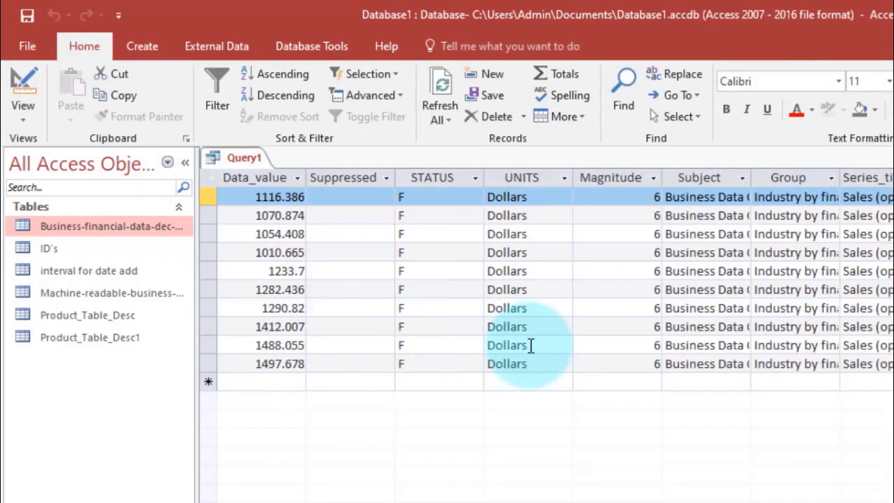
{"action": "key", "text": "Left"}
{"action": "key", "text": "Left"}
{"action": "key", "text": "Left"}
{"action": "key", "text": "Left"}
{"action": "key", "text": "Left"}
{"action": "key", "text": "Left"}
{"action": "key", "text": "Left"}
{"action": "key", "text": "Left"}
{"action": "key", "text": "Left"}
{"action": "key", "text": "Left"}
{"action": "key", "text": "Left"}
{"action": "key", "text": "Left"}
{"action": "key", "text": "Left"}
{"action": "key", "text": "Left"}
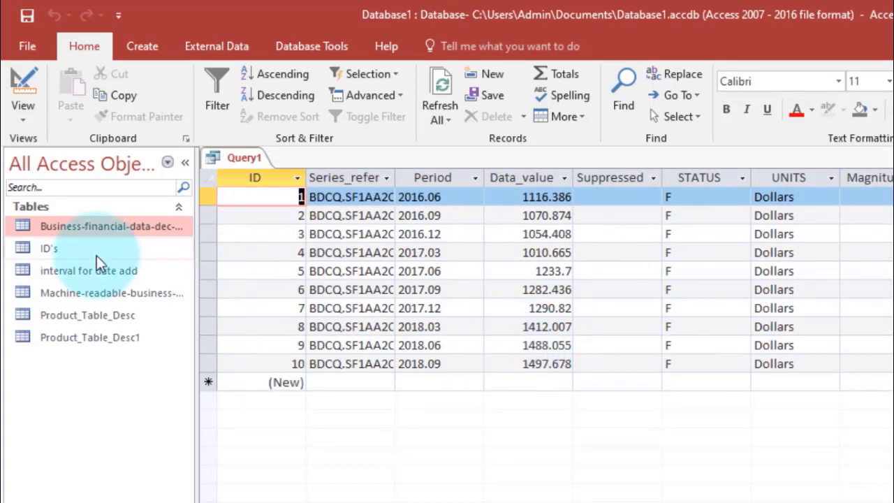
- Add the values 15, 17 and 19 as new Day records in the ID's table and close it
{"action": "double_click", "coordinate": [49, 248]}
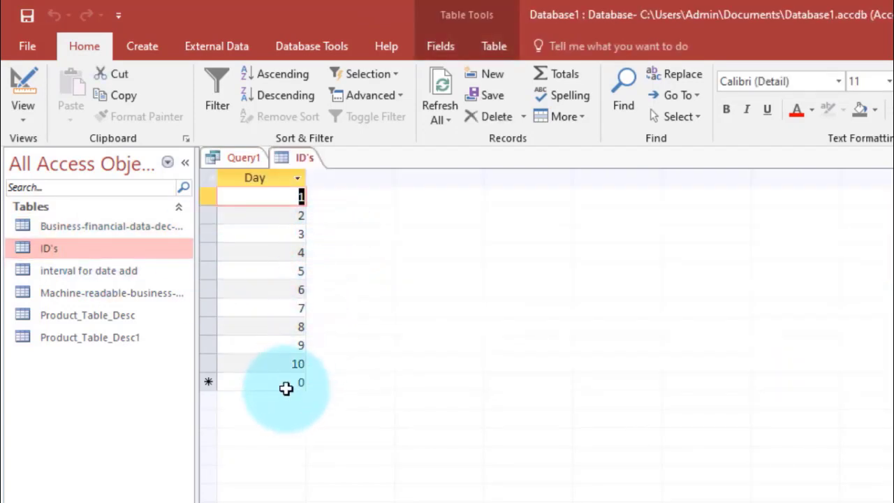
{"action": "left_click", "coordinate": [285, 383]}
{"action": "type", "text": "15"}
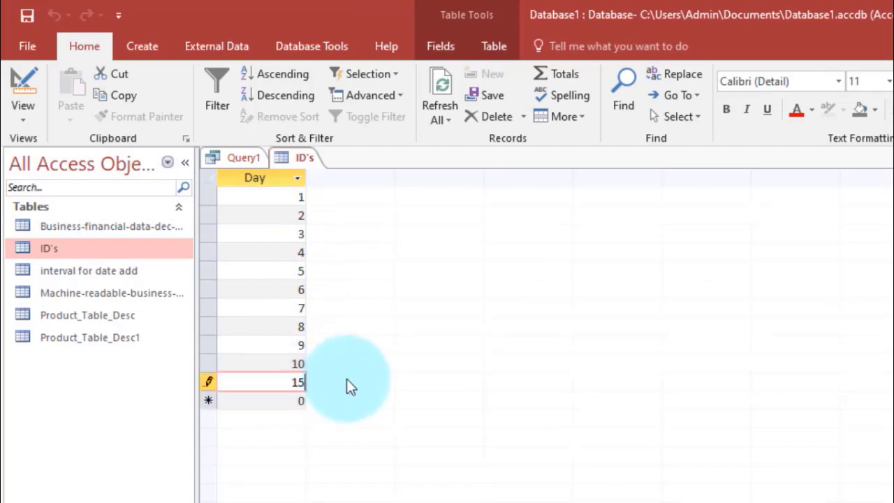
{"action": "key", "text": "Return"}
{"action": "type", "text": "17"}
{"action": "key", "text": "Return"}
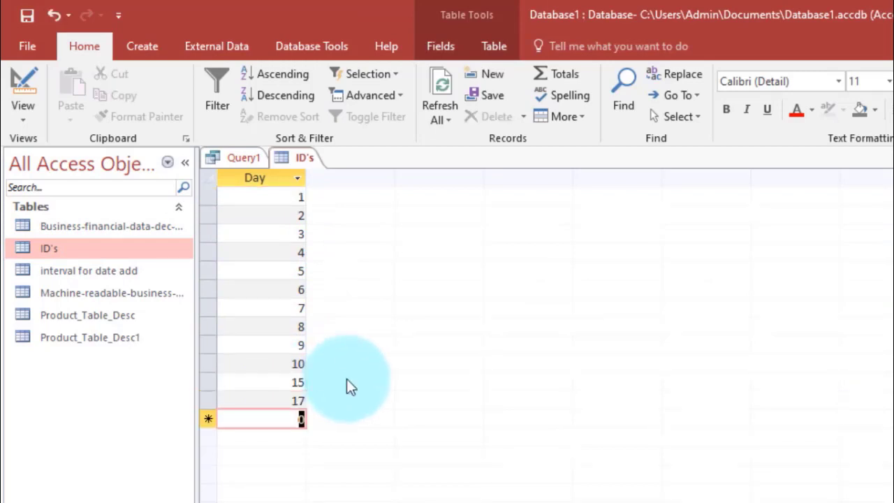
{"action": "type", "text": "19"}
{"action": "key", "text": "Return"}
{"action": "key", "text": "Up"}
{"action": "key", "text": "Up"}
{"action": "key", "text": "Up"}
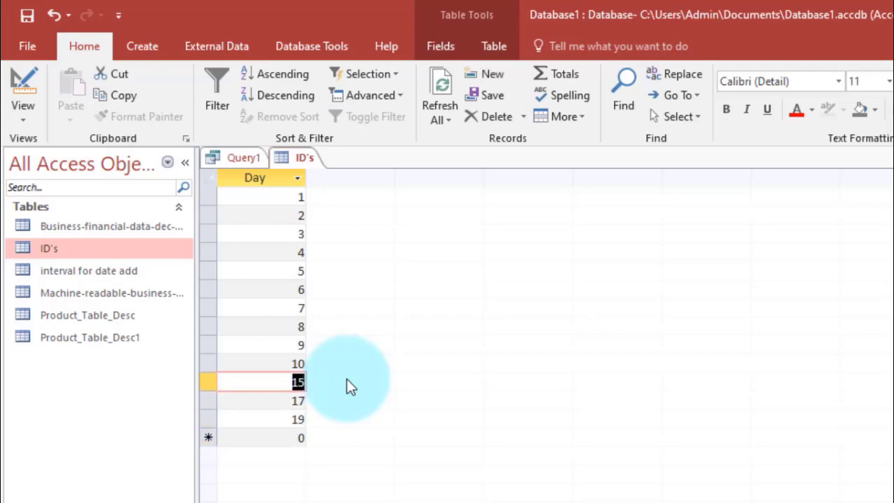
{"action": "key", "text": "ctrl+w"}
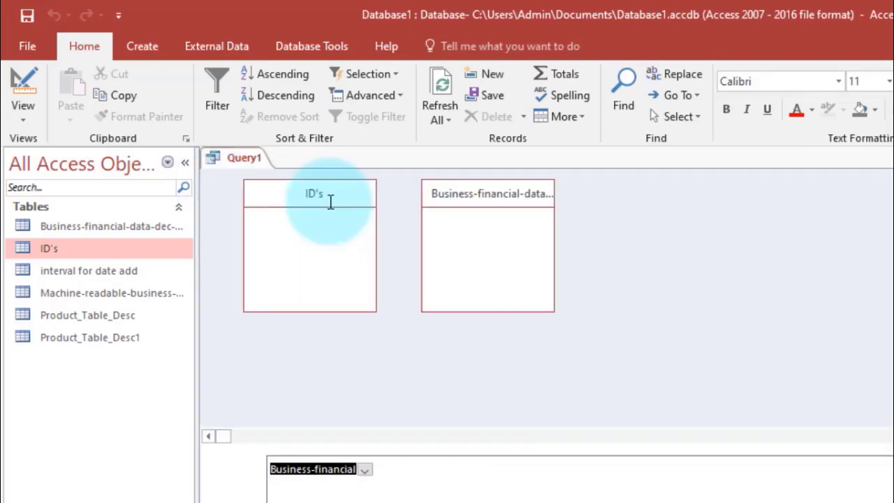
- Rerun the query and go down through its ID records to the last one
{"action": "left_click", "coordinate": [63, 78]}
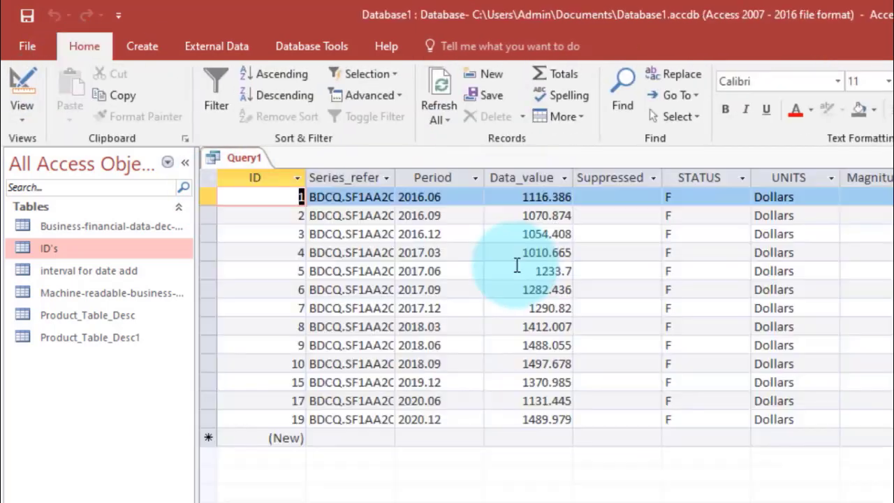
{"action": "key", "text": "Down"}
{"action": "key", "text": "Down"}
{"action": "key", "text": "Down"}
{"action": "key", "text": "Down"}
{"action": "key", "text": "Down"}
{"action": "key", "text": "Down"}
{"action": "key", "text": "Down"}
{"action": "key", "text": "Down"}
{"action": "key", "text": "Down"}
{"action": "key", "text": "Down"}
{"action": "key", "text": "Down"}
{"action": "key", "text": "Down"}
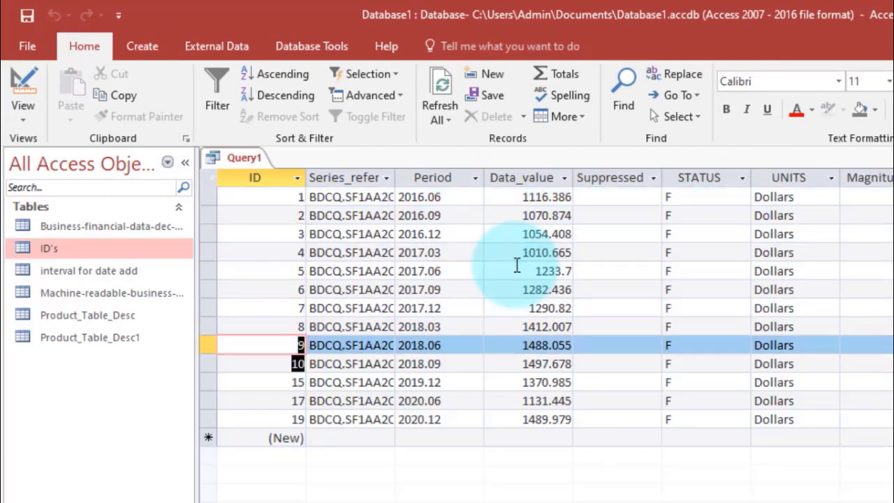
- Save the query as Business_Data and close it
{"action": "key", "text": "ctrl+s"}
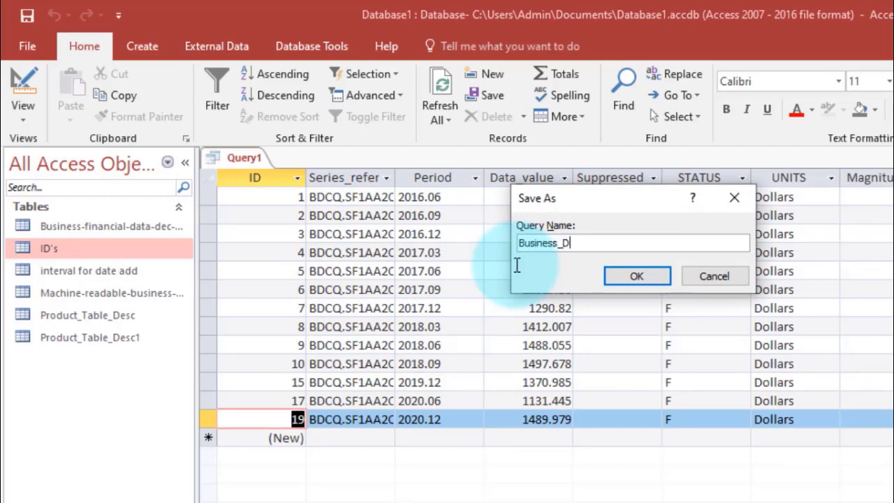
{"action": "key", "text": "Return"}
{"action": "key", "text": "ctrl+w"}
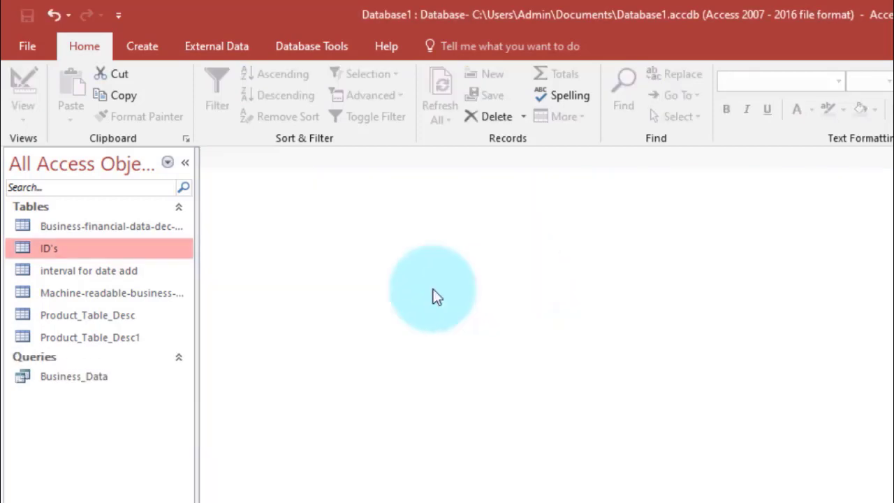
- Export the Business_Data query to the Excel workbook Business_Data.xlsx in Documents without saving the export steps
{"action": "left_click", "coordinate": [103, 376]}
{"action": "right_click", "coordinate": [103, 374]}
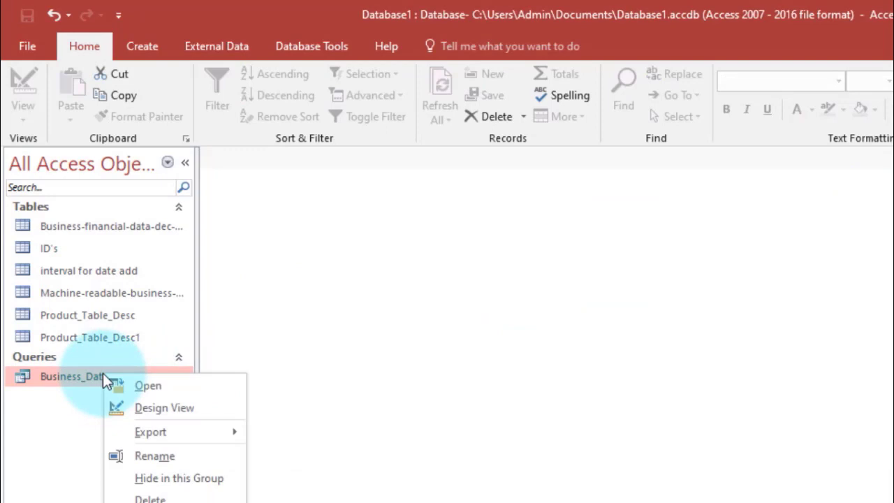
{"action": "mouse_move", "coordinate": [246, 434]}
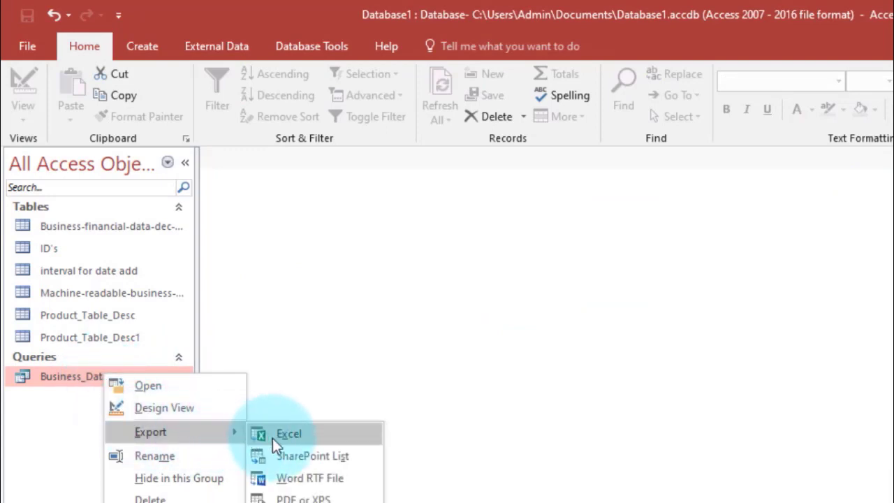
{"action": "left_click", "coordinate": [276, 437]}
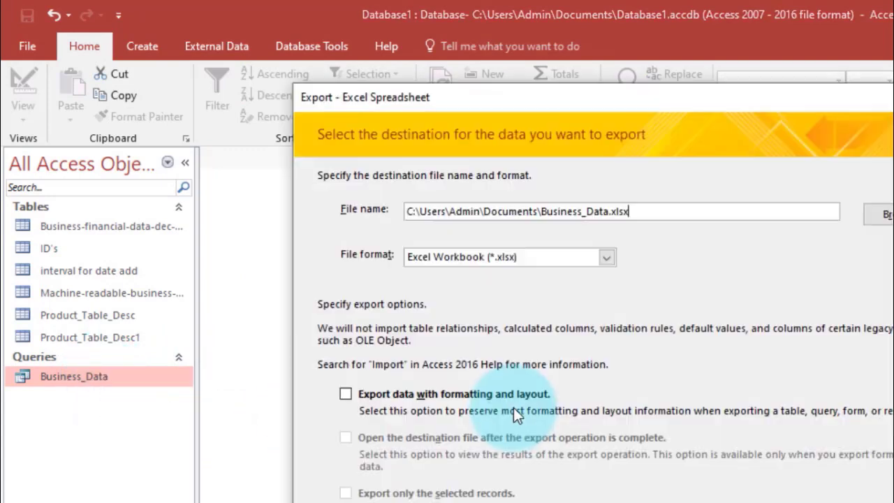
{"action": "left_click", "coordinate": [737, 502]}
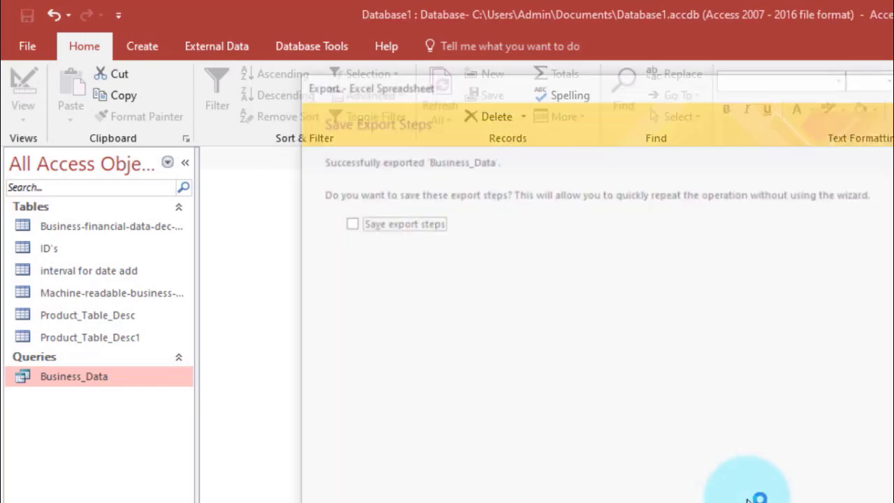
{"action": "left_click", "coordinate": [893, 502]}
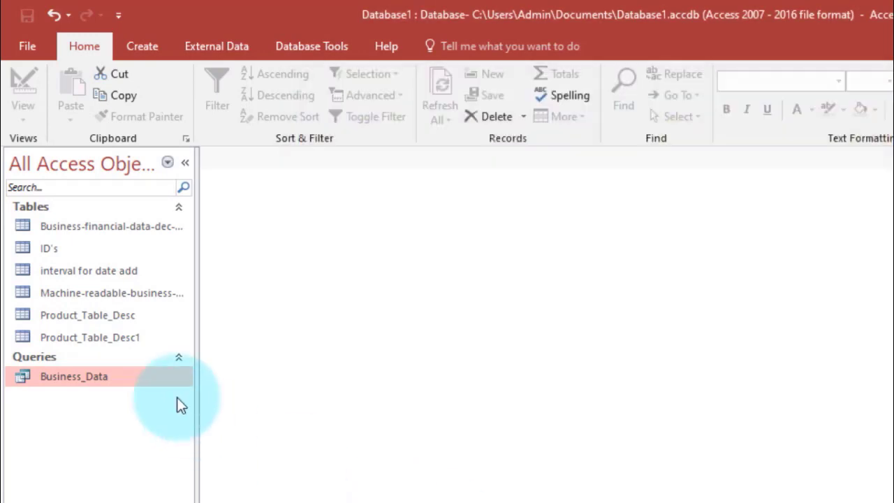
- Start a text file export of the Business_Data query with Business_Data.csv in Documents as the destination
{"action": "right_click", "coordinate": [140, 384]}
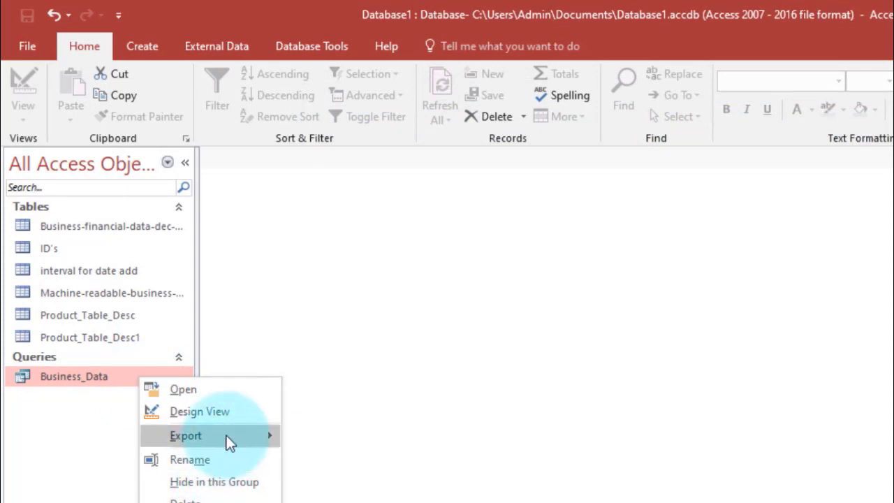
{"action": "mouse_move", "coordinate": [226, 435]}
{"action": "left_click", "coordinate": [343, 502]}
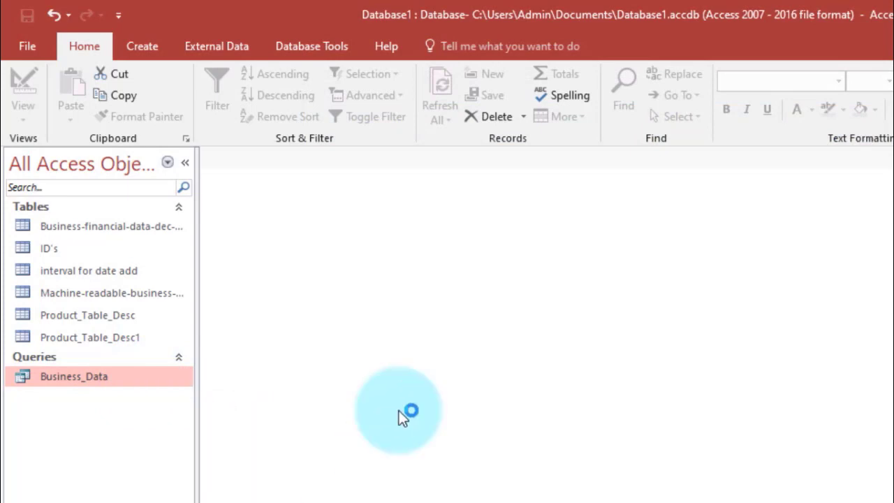
{"action": "key", "text": "BackSpace"}
{"action": "key", "text": "BackSpace"}
{"action": "key", "text": "BackSpace"}
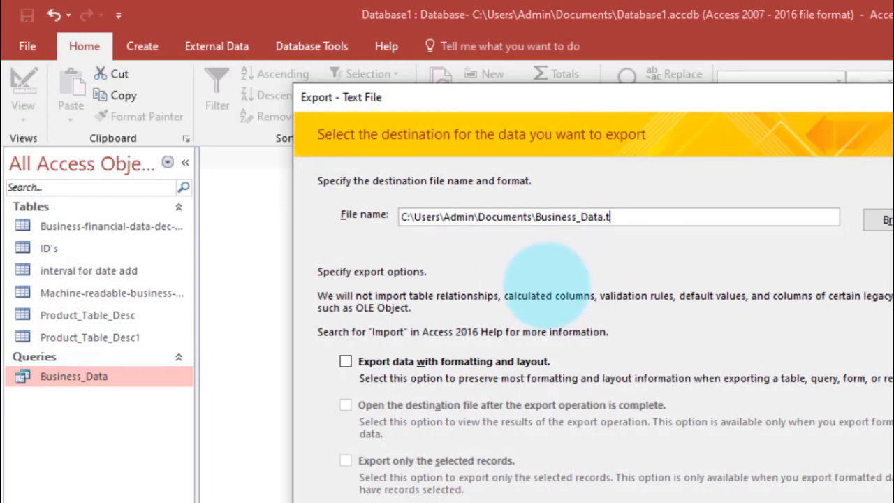
{"action": "type", "text": "csv"}
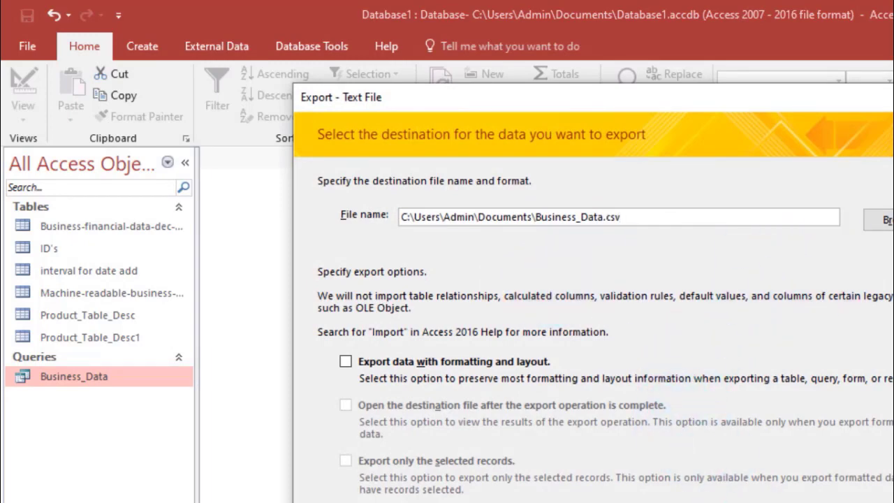
{"action": "key", "text": "Return"}
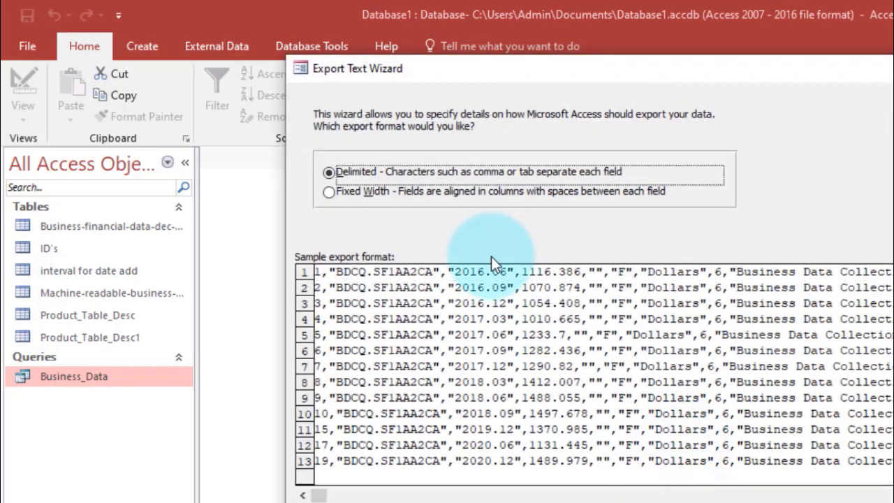
- Complete the comma-delimited export with field names included on the first row, without saving the export steps
{"action": "key", "text": "Return"}
{"action": "left_click", "coordinate": [381, 208]}
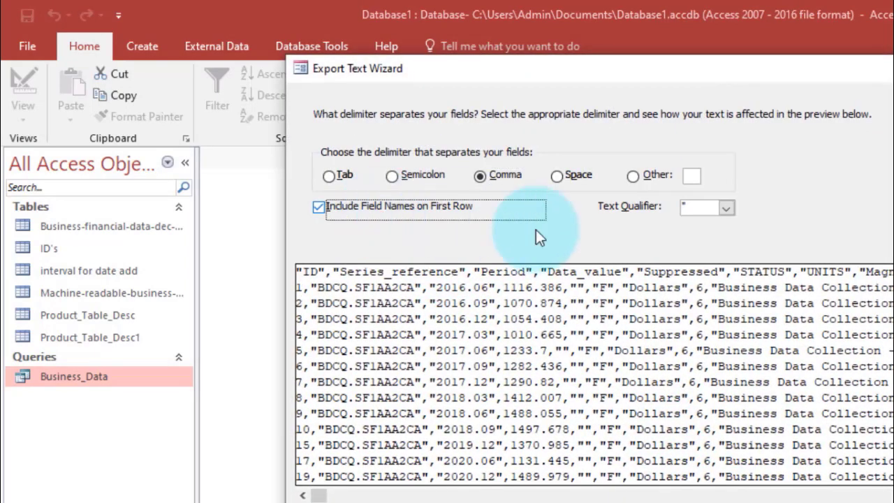
{"action": "left_click", "coordinate": [726, 208]}
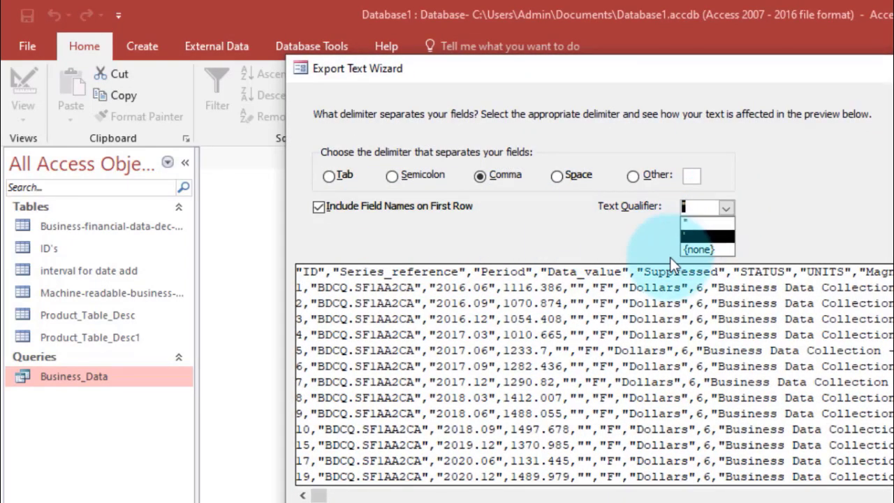
{"action": "left_click", "coordinate": [704, 236]}
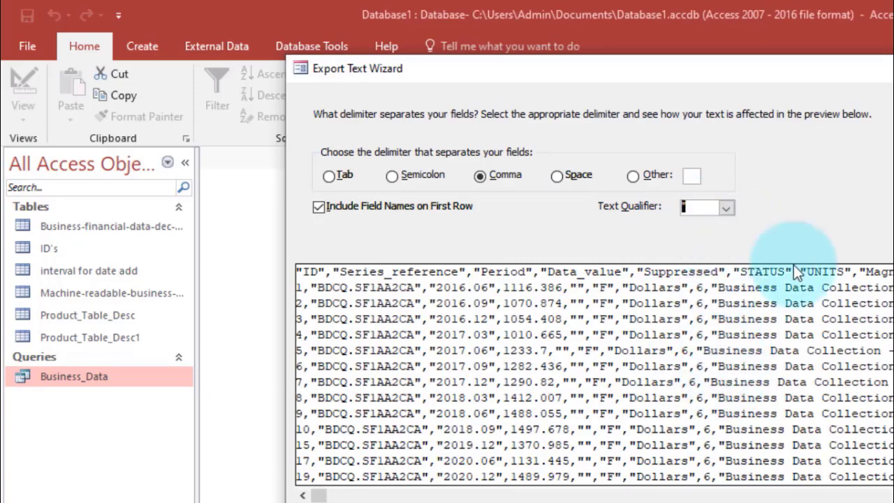
{"action": "left_click", "coordinate": [817, 499]}
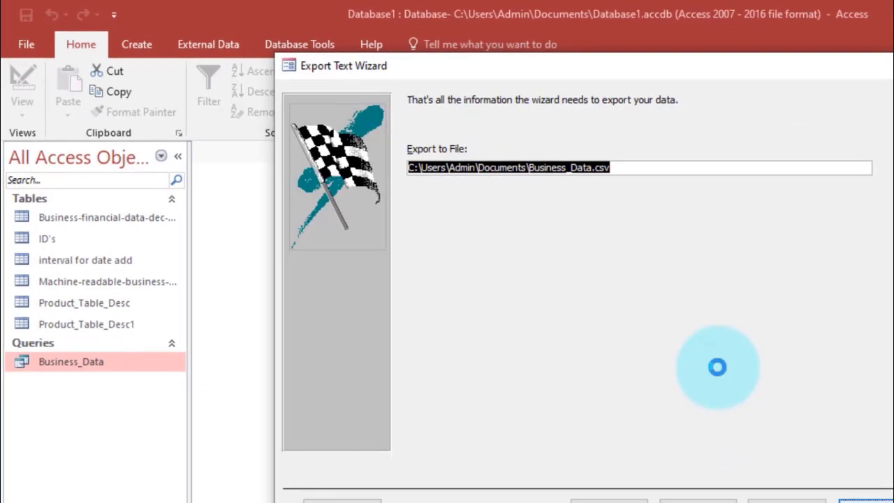
{"action": "key", "text": "Return"}
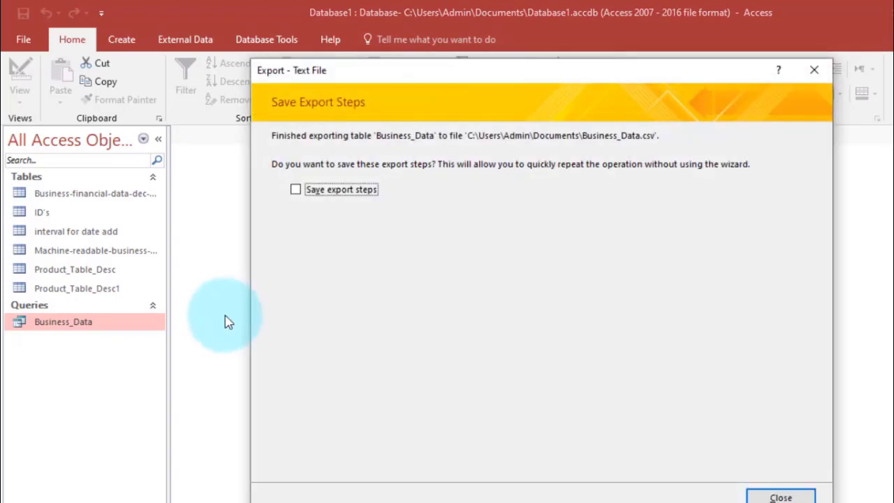
{"action": "left_click", "coordinate": [779, 496]}
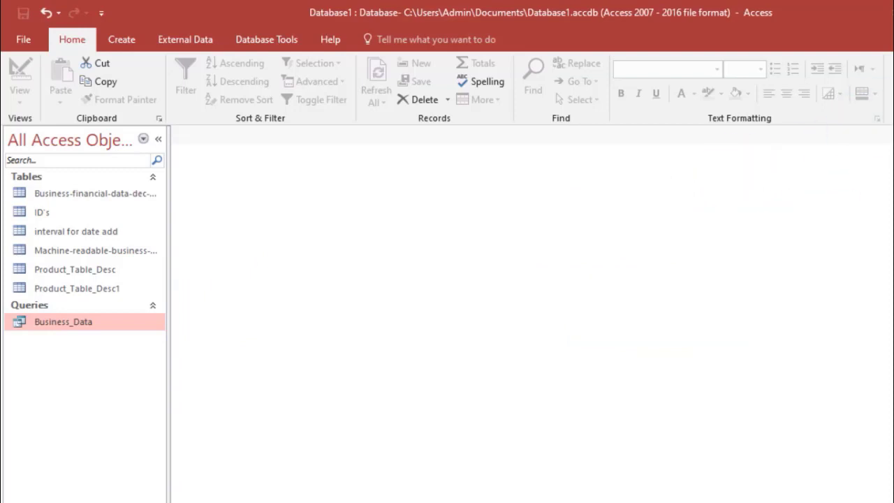
- Refresh the Documents folder in File Explorer, open Business_Data.xlsx in Excel and select all its exported data for checking
{"action": "left_click", "coordinate": [441, 502]}
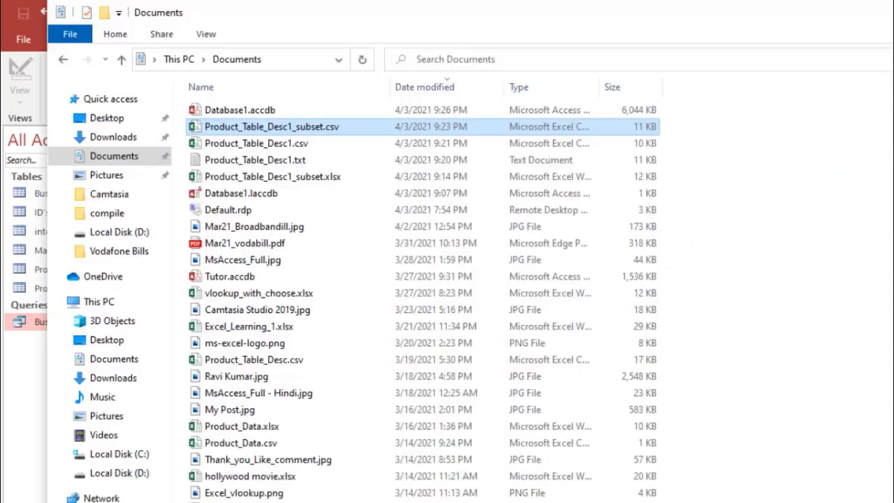
{"action": "right_click", "coordinate": [834, 190]}
{"action": "left_click", "coordinate": [821, 230]}
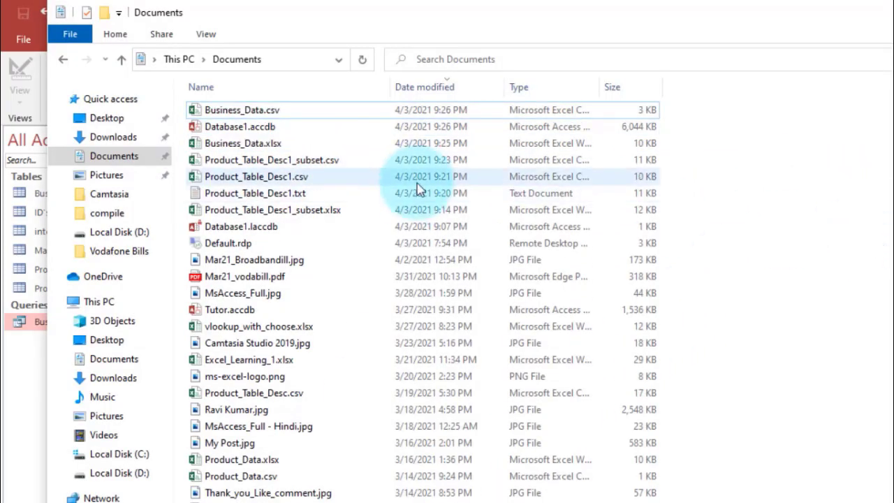
{"action": "left_click", "coordinate": [274, 147]}
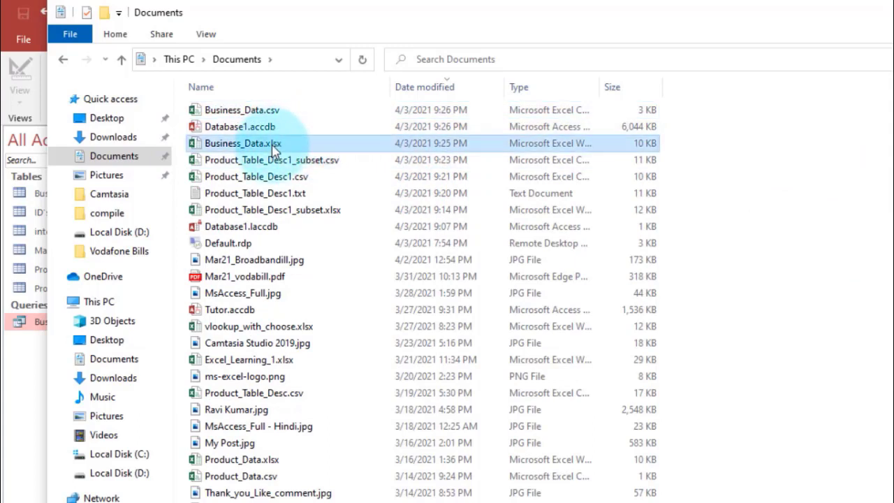
{"action": "double_click", "coordinate": [419, 149]}
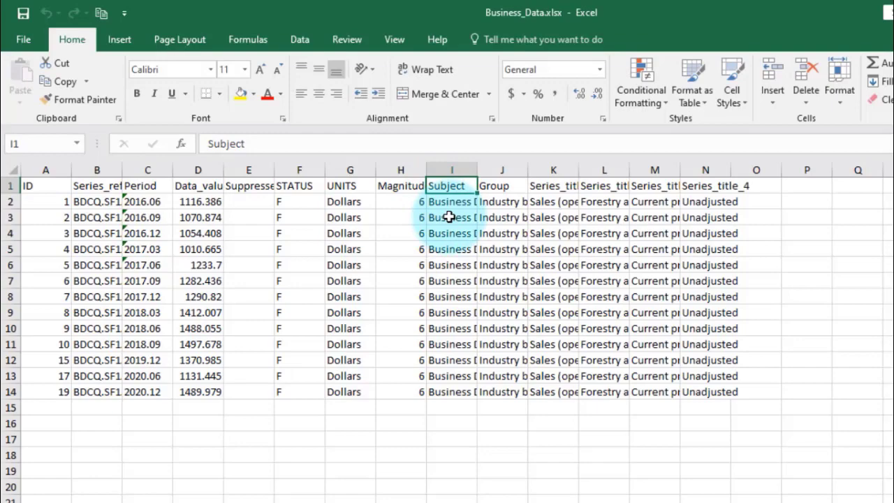
{"action": "key", "text": "ctrl+Home"}
{"action": "key", "text": "ctrl+a"}
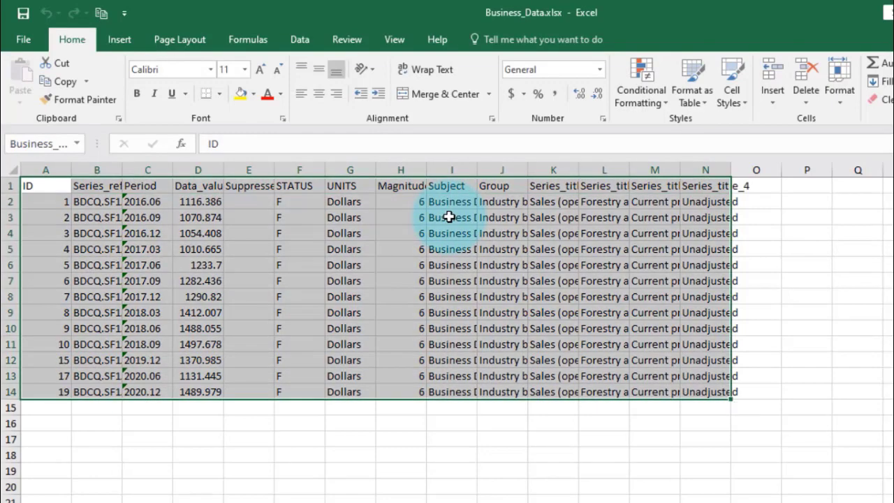
- Autofit the column widths of all exported data in Business_Data.xlsx and return to cell A1
{"action": "key", "text": "alt+h"}
{"action": "key", "text": "o"}
{"action": "key", "text": "i"}
{"action": "key", "text": "ctrl+Home"}
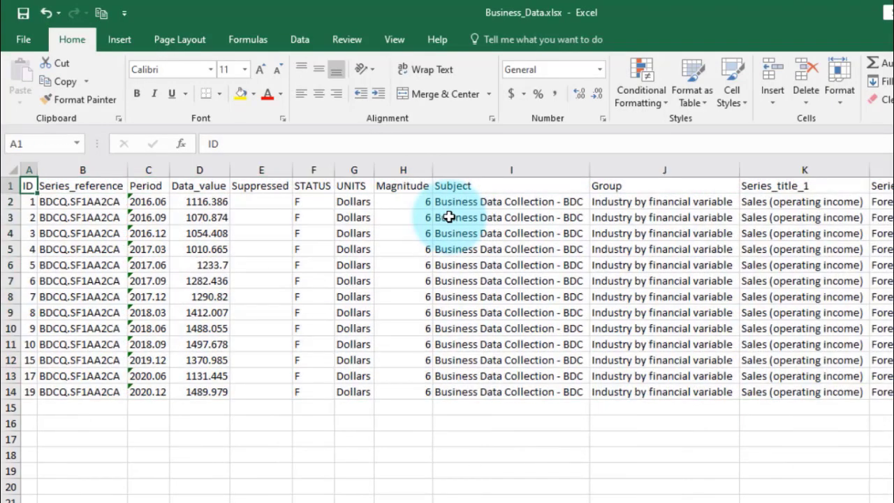
- Check the header row of Business_Data.xlsx through to its last column, and close the workbook
{"action": "key", "text": "ctrl+Right"}
{"action": "key", "text": "Right"}
{"action": "key", "text": "Left"}
{"action": "key", "text": "ctrl+Home"}
{"action": "key", "text": "alt+space"}
{"action": "key", "text": "c"}
{"action": "key", "text": "Return"}
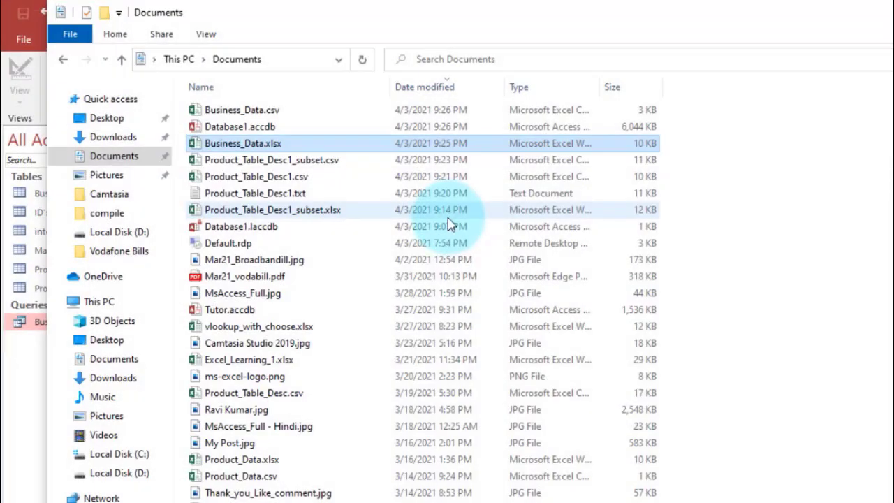
- Open Business_Data.csv from the Documents folder in Excel and autofit the column widths of all its data
{"action": "left_click", "coordinate": [253, 112]}
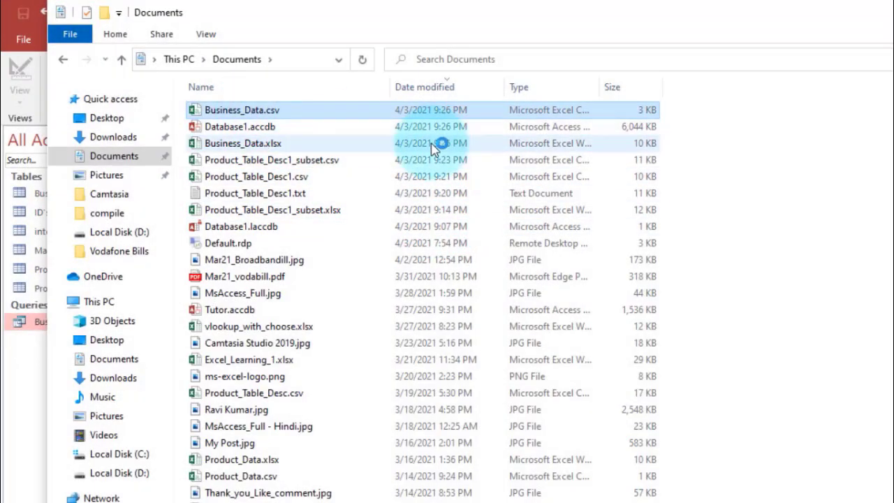
{"action": "key", "text": "Return"}
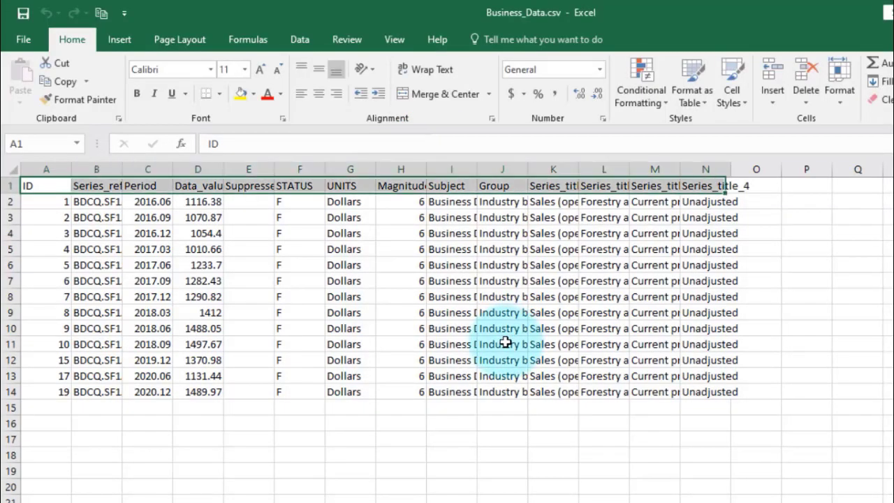
{"action": "key", "text": "ctrl+a"}
{"action": "key", "text": "alt+h"}
{"action": "key", "text": "o"}
{"action": "key", "text": "i"}
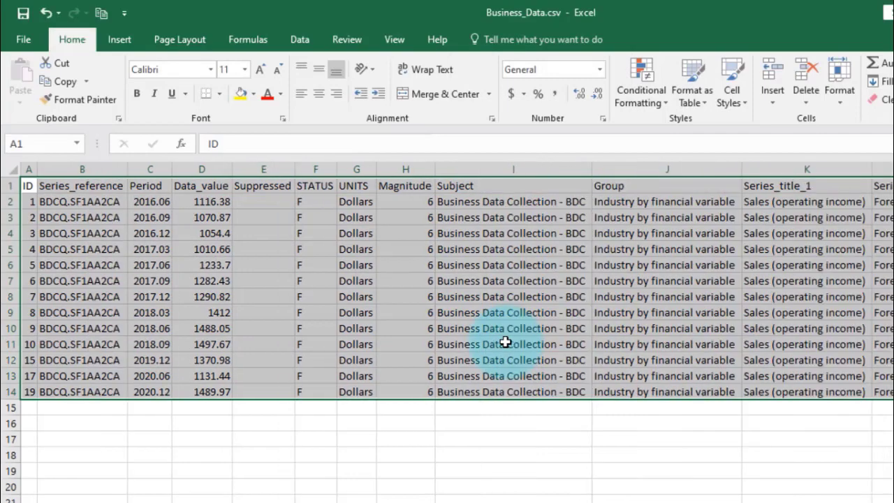
- Look across the header row of Business_Data.csv to its last columns, and close the file without saving changes
{"action": "key", "text": "Left"}
{"action": "key", "text": "Right"}
{"action": "key", "text": "Right"}
{"action": "key", "text": "ctrl+Right"}
{"action": "key", "text": "Left"}
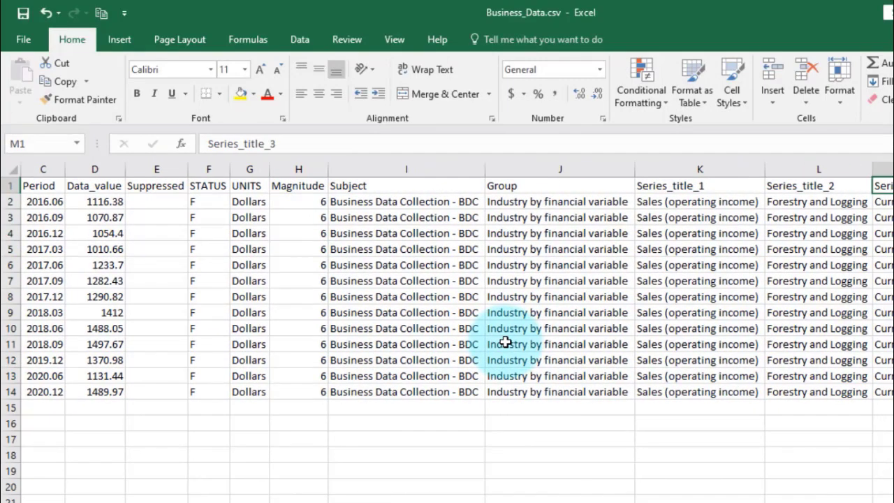
{"action": "key", "text": "ctrl+Left"}
{"action": "key", "text": "alt+space"}
{"action": "key", "text": "c"}
{"action": "key", "text": "n"}
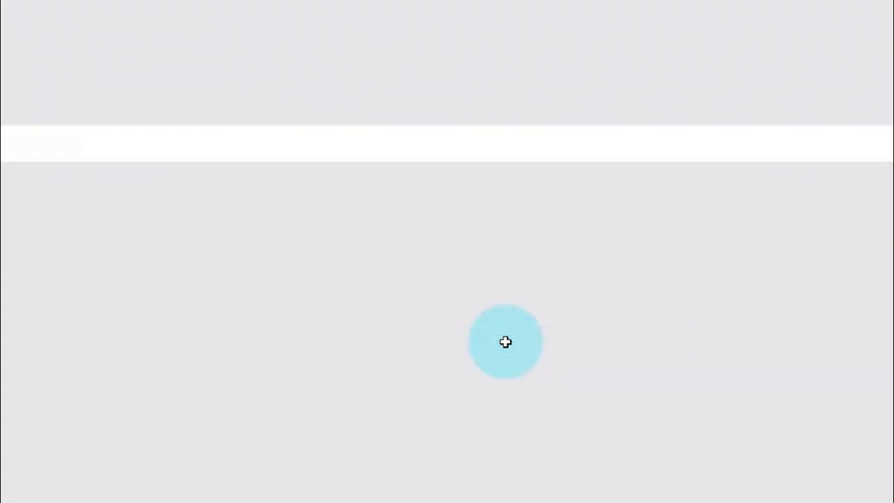
- Review the exported files in Documents, switch to Access and look over the export formats offered for the Business_Data query
{"action": "left_click", "coordinate": [259, 147]}
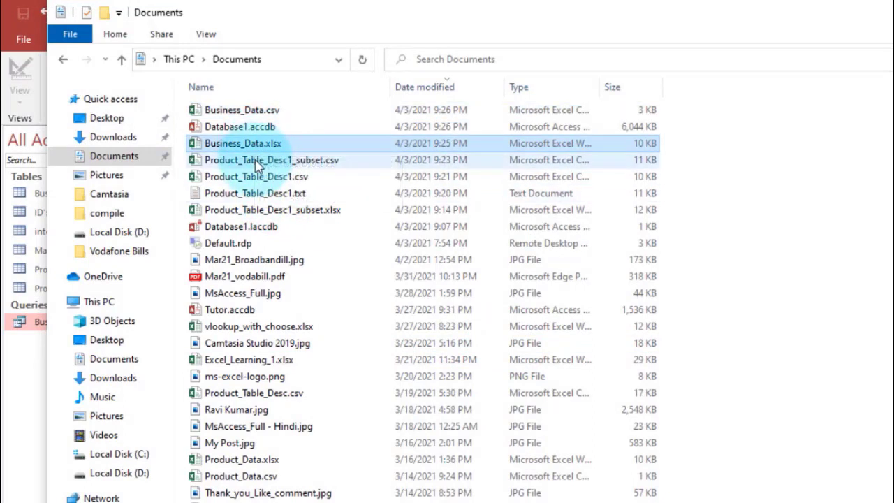
{"action": "left_click", "coordinate": [279, 162]}
{"action": "left_click", "coordinate": [283, 179]}
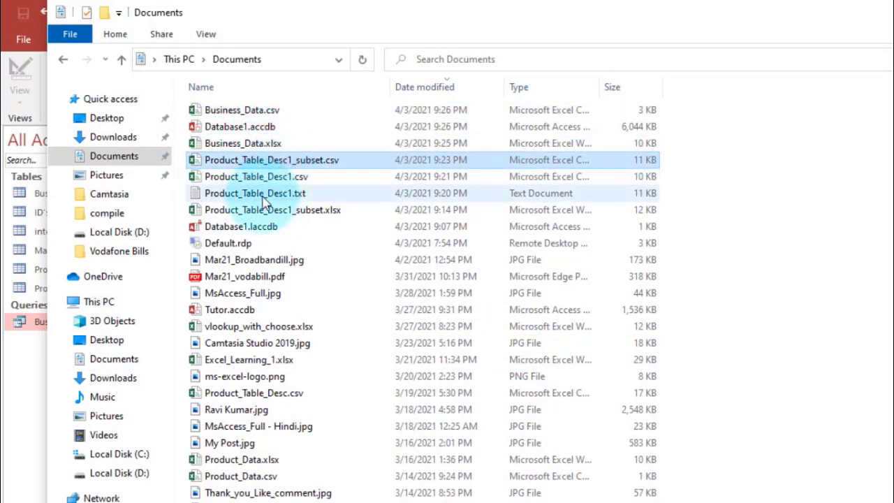
{"action": "left_click", "coordinate": [266, 195]}
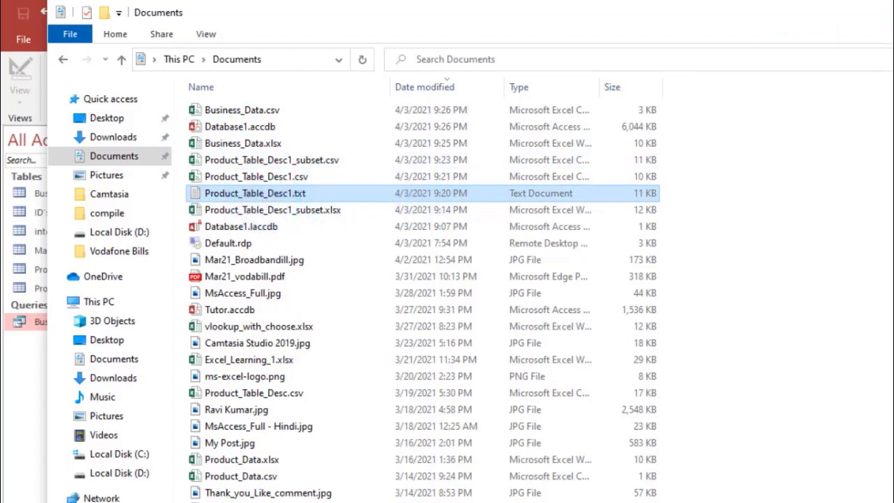
{"action": "key", "text": "alt+Tab"}
{"action": "right_click", "coordinate": [147, 326]}
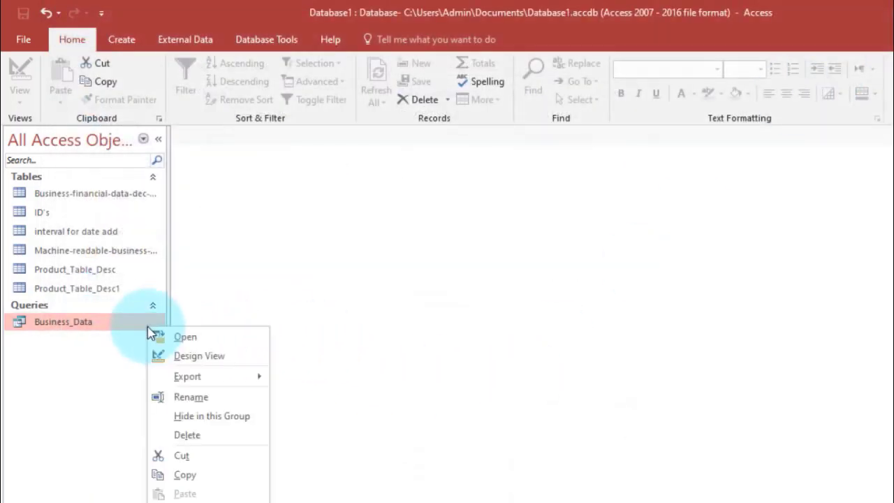
{"action": "mouse_move", "coordinate": [235, 378]}
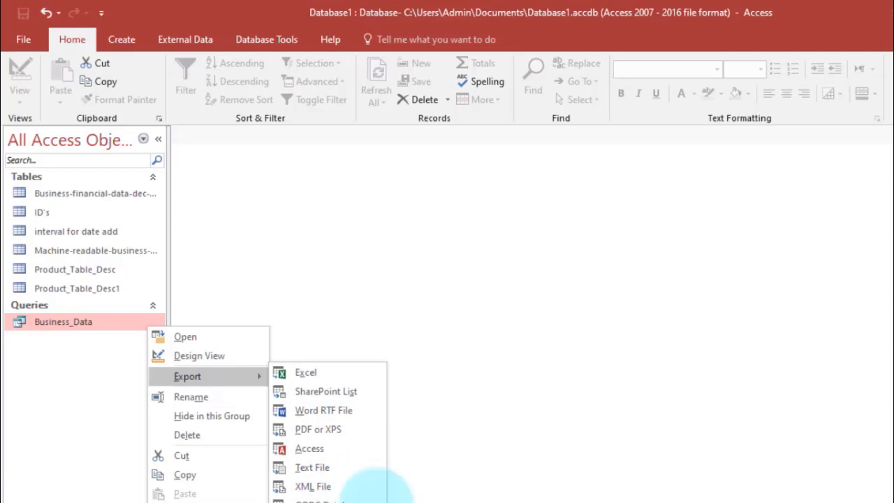
{"action": "left_click", "coordinate": [447, 359]}
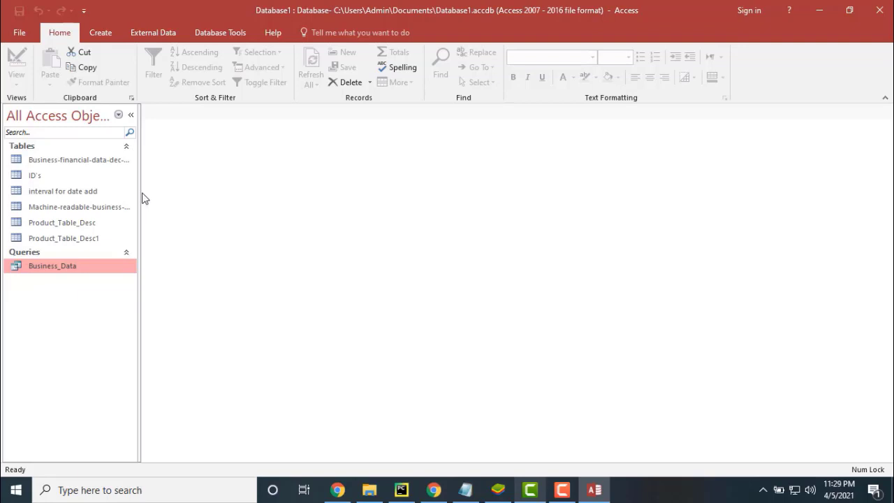
- Widen the navigation pane, view the design of the ID's table and the records of Business-financial-data-dec-2020-quarter-CSV, and close the table
{"action": "left_click_drag", "start_coordinate": [140, 200], "coordinate": [156, 198]}
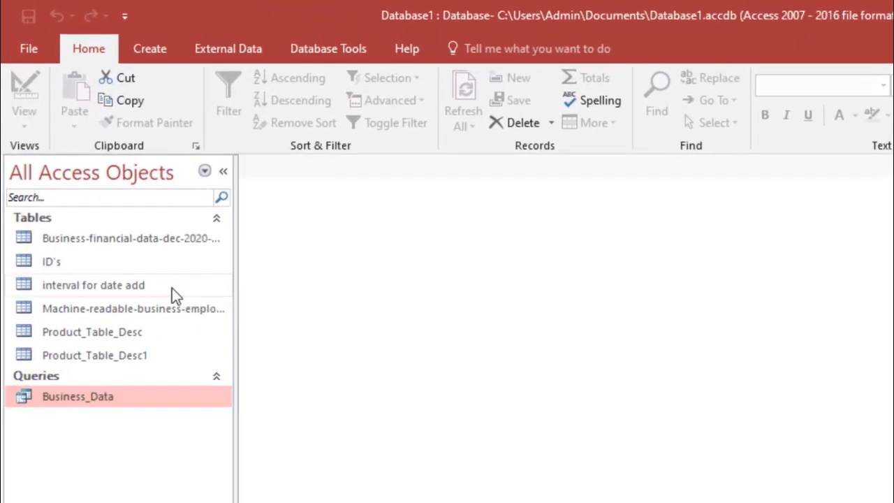
{"action": "left_click", "coordinate": [106, 265]}
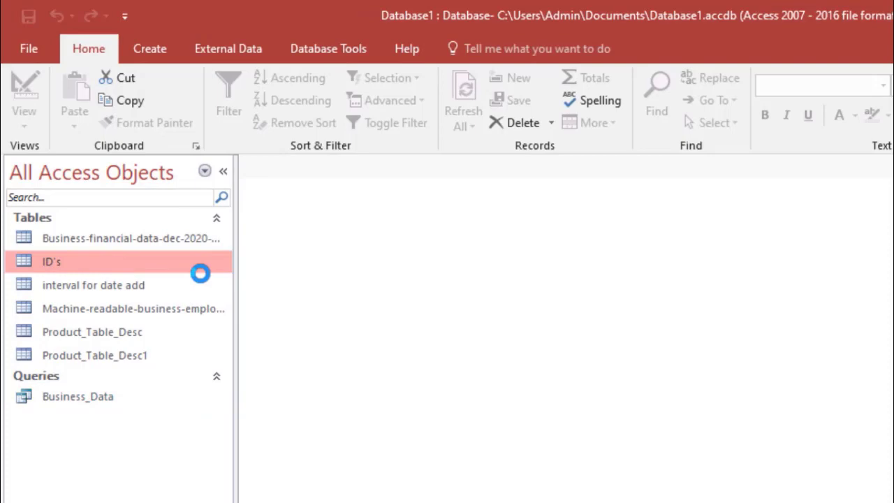
{"action": "right_click", "coordinate": [109, 263]}
{"action": "left_click", "coordinate": [126, 297]}
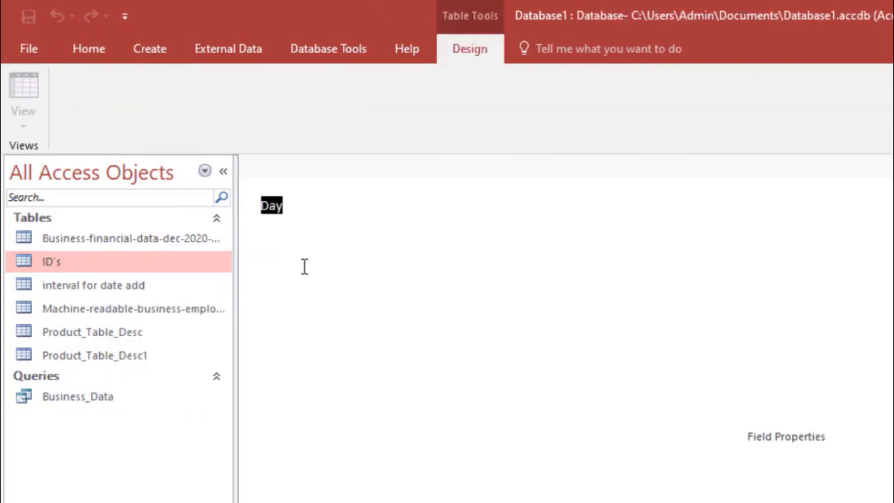
{"action": "type", "text": "ID"}
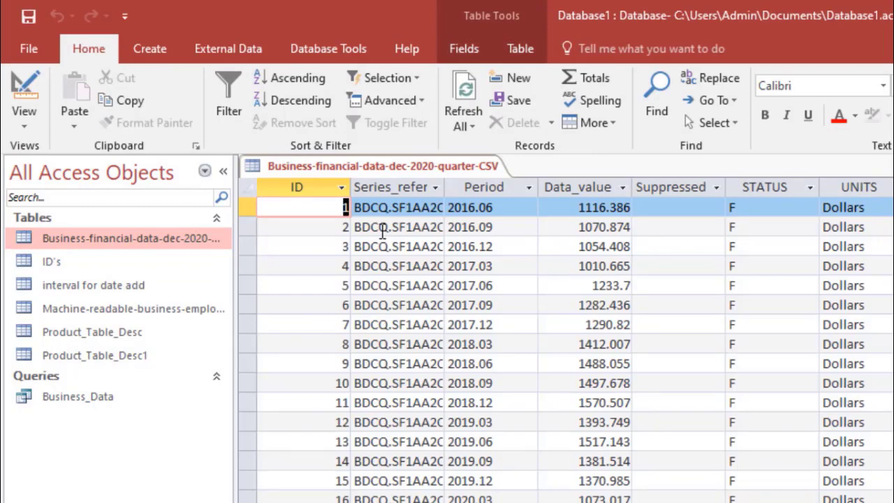
{"action": "key", "text": "ctrl+w"}
- Compare the ID records in the ID's table and Business-financial-data-dec-2020-quarter-CSV, closing each table after viewing it
{"action": "double_click", "coordinate": [158, 260]}
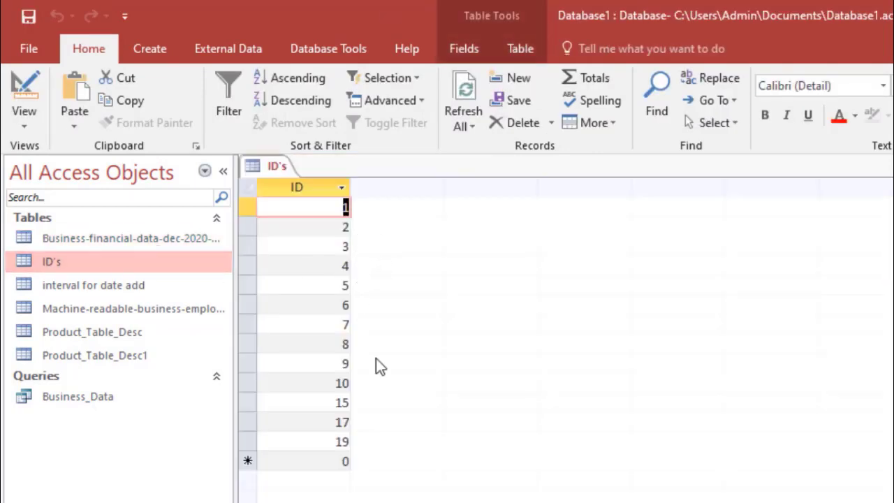
{"action": "double_click", "coordinate": [343, 442]}
{"action": "key", "text": "ctrl+w"}
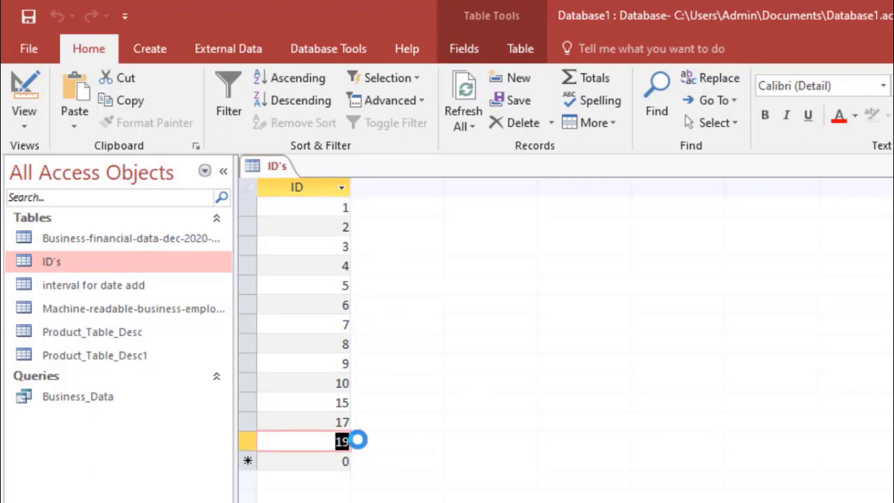
{"action": "double_click", "coordinate": [163, 237]}
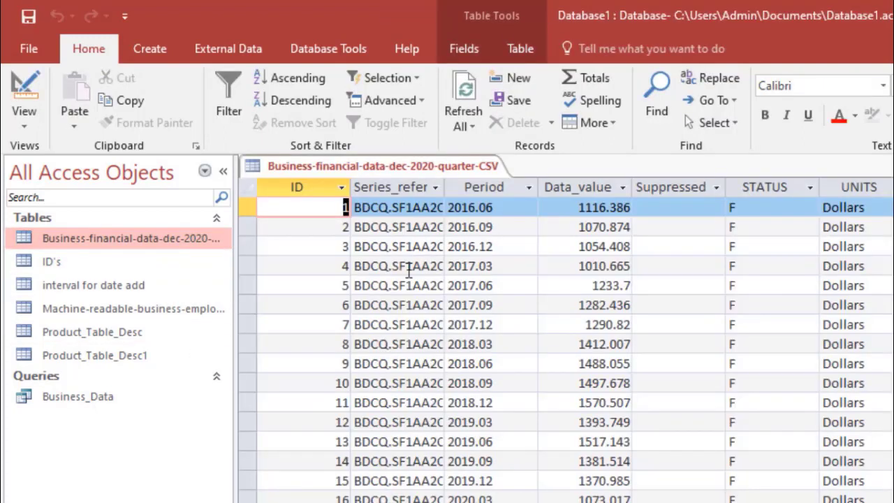
{"action": "key", "text": "ctrl+w"}
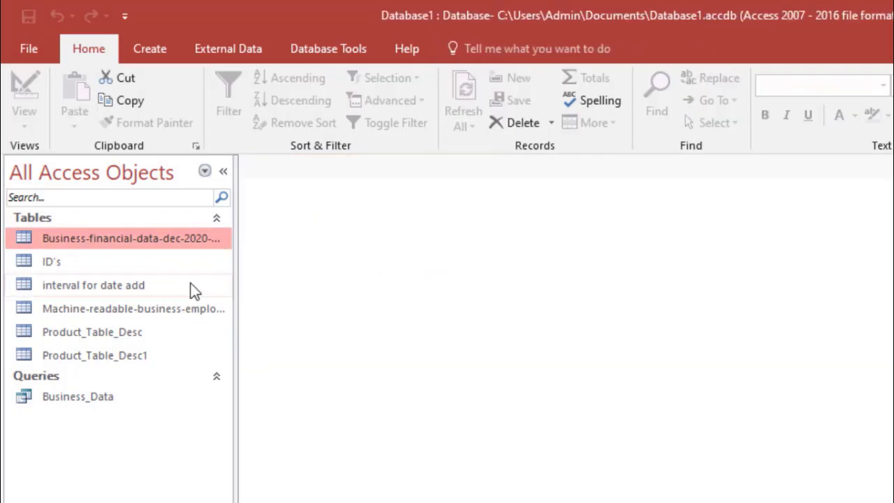
{"action": "left_click", "coordinate": [149, 259]}
{"action": "left_click", "coordinate": [156, 241]}
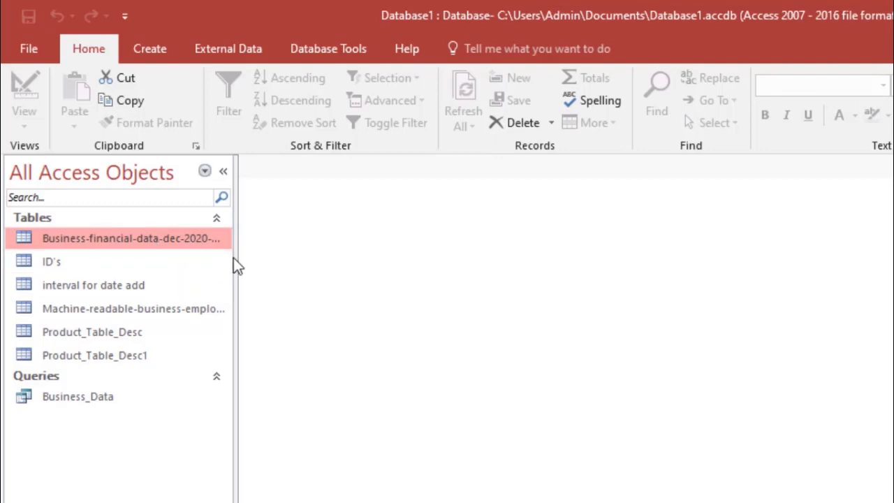
- Create a new query in Design view with the ID's and Business-financial-data-dec-2020-quarter-CSV tables
{"action": "left_click", "coordinate": [152, 46]}
{"action": "left_click", "coordinate": [298, 115]}
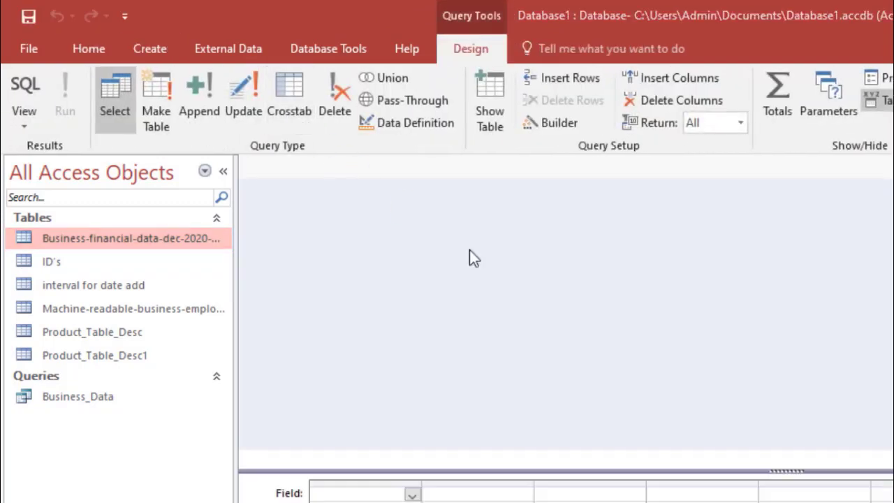
{"action": "double_click", "coordinate": [532, 293]}
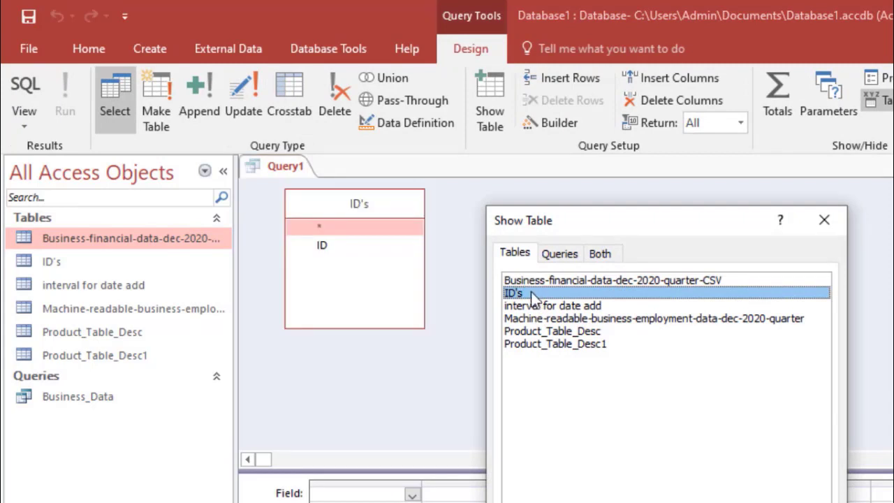
{"action": "left_click", "coordinate": [550, 281]}
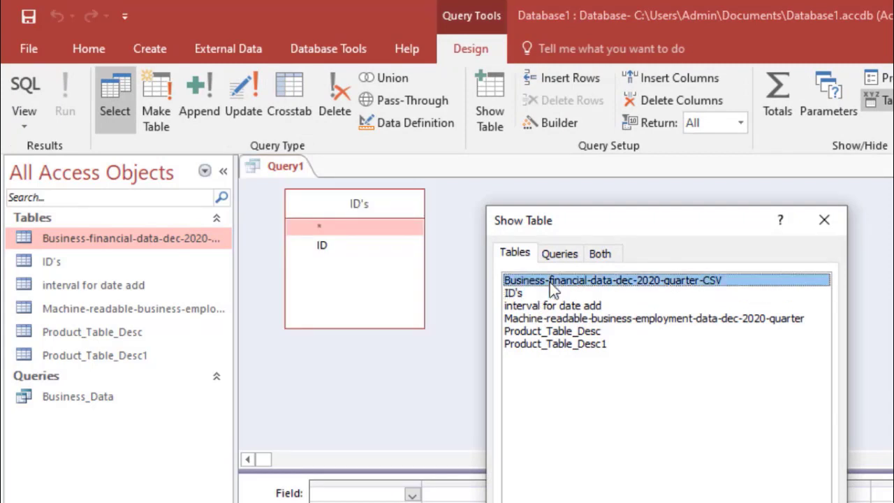
{"action": "double_click", "coordinate": [550, 281]}
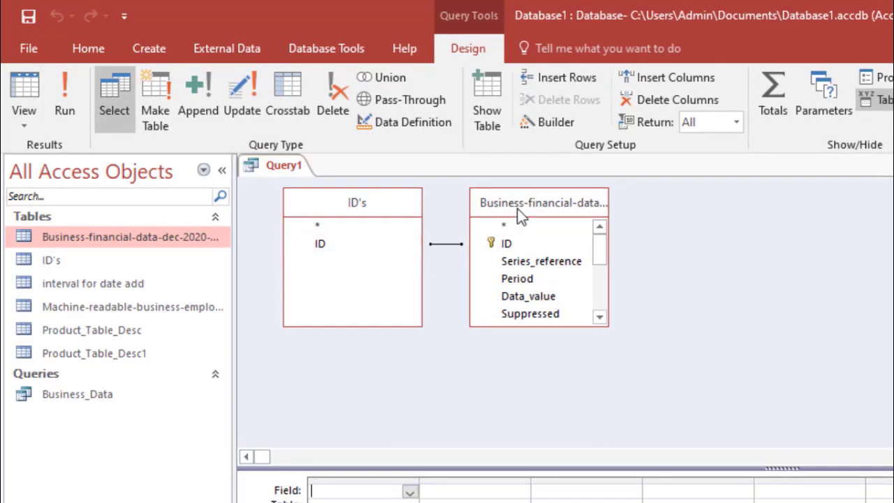
- Move the Business-financial-data table away from ID's in the query design, and inspect their join properties without changing them
{"action": "left_click_drag", "start_coordinate": [519, 213], "coordinate": [754, 222]}
{"action": "left_click", "coordinate": [613, 250]}
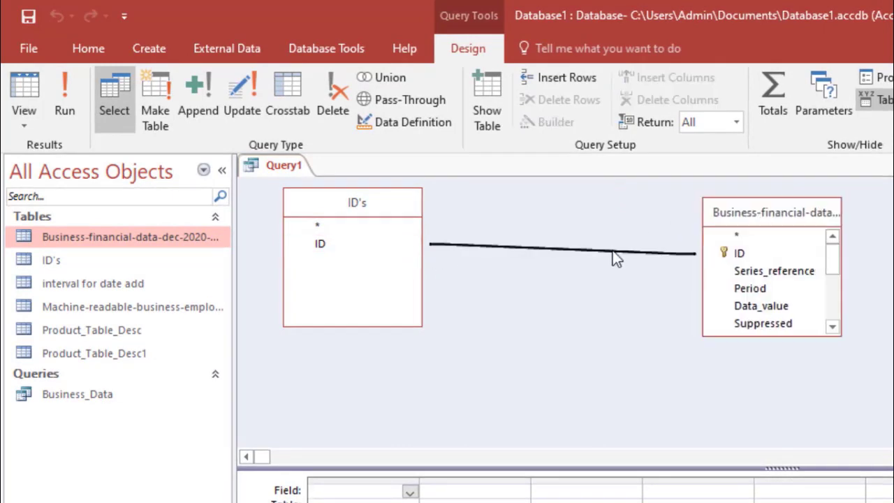
{"action": "right_click", "coordinate": [613, 252]}
{"action": "left_click", "coordinate": [651, 266]}
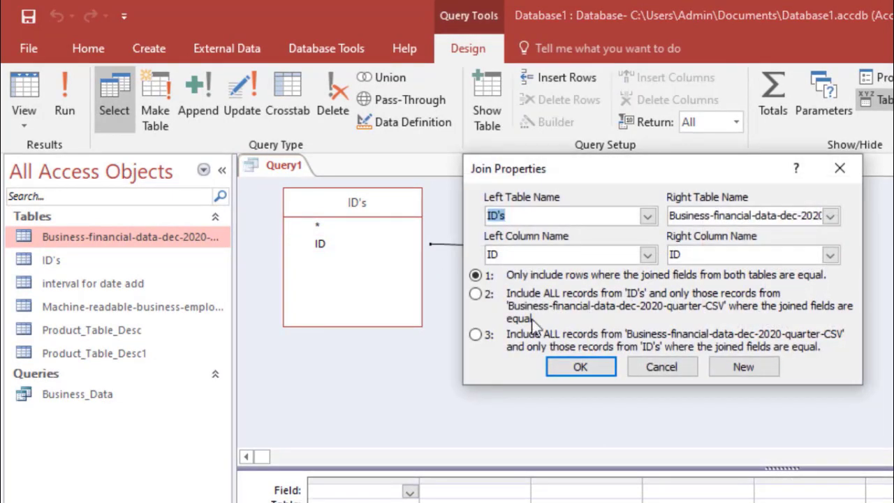
{"action": "left_click", "coordinate": [663, 368]}
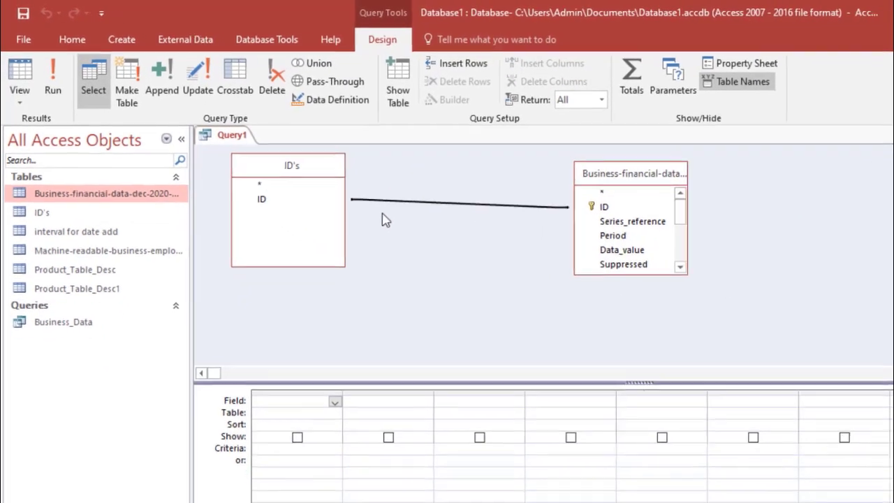
- Add all fields of the Business-financial-data table to the query grid and run the query
{"action": "double_click", "coordinate": [593, 191]}
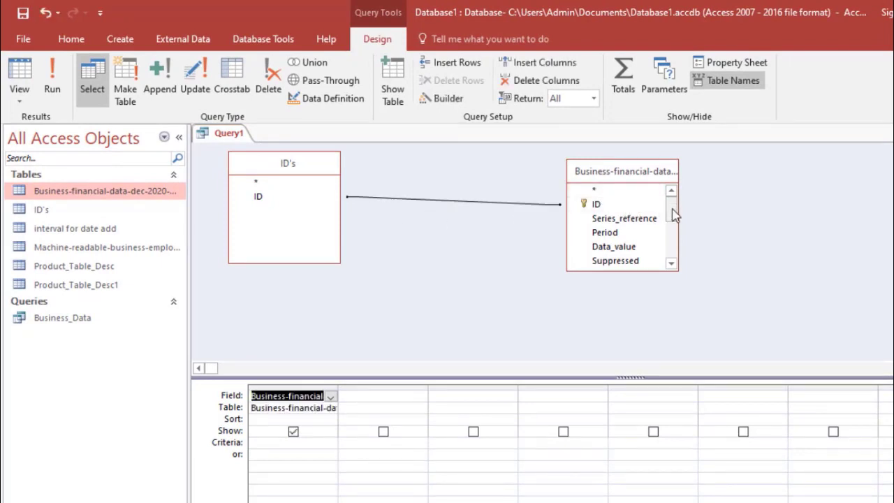
{"action": "left_click_drag", "start_coordinate": [673, 208], "coordinate": [685, 184]}
{"action": "left_click", "coordinate": [272, 197]}
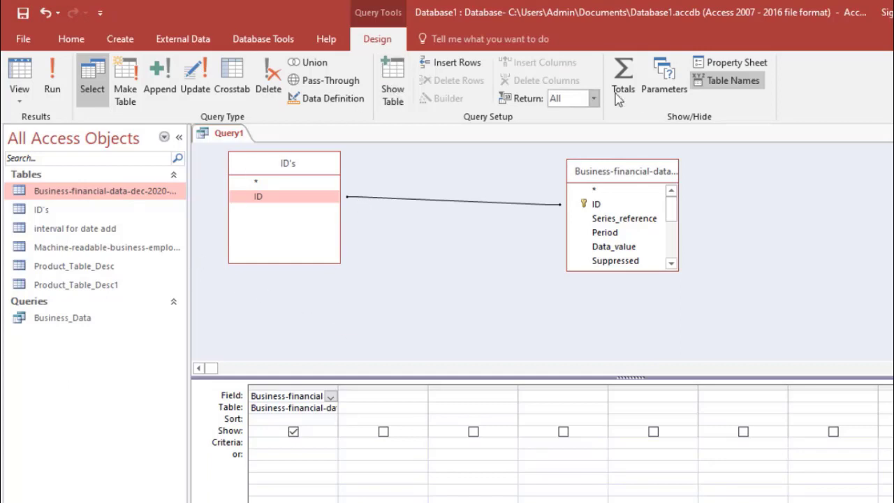
{"action": "left_click", "coordinate": [59, 81]}
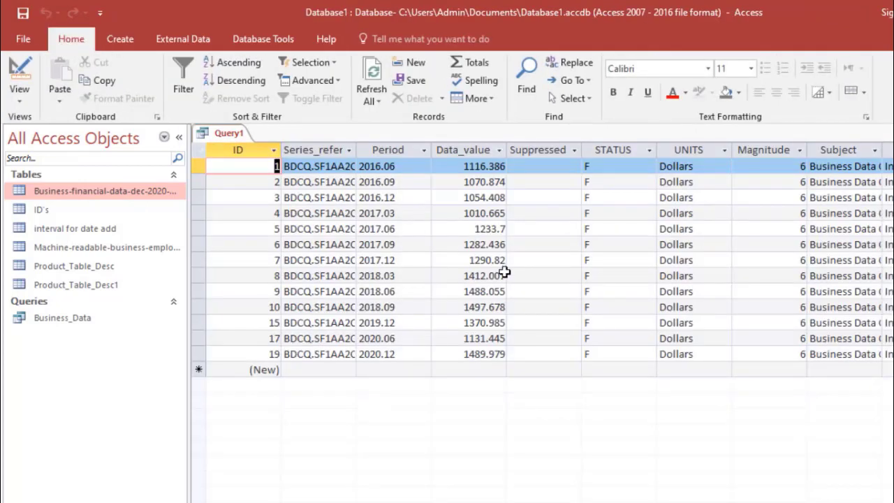
- Examine the query results through the last record and across all columns, and return to the query's Design view
{"action": "key", "text": "Tab"}
{"action": "key", "text": "Tab"}
{"action": "key", "text": "ctrl+End"}
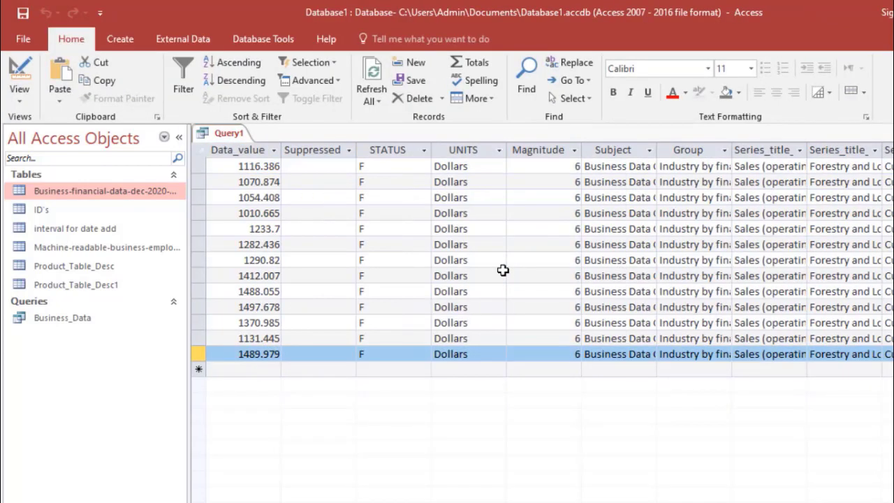
{"action": "key", "text": "Left"}
{"action": "key", "text": "Left"}
{"action": "key", "text": "Left"}
{"action": "key", "text": "Left"}
{"action": "key", "text": "Left"}
{"action": "key", "text": "Left"}
{"action": "key", "text": "Left"}
{"action": "key", "text": "Left"}
{"action": "key", "text": "Left"}
{"action": "key", "text": "Left"}
{"action": "key", "text": "Left"}
{"action": "key", "text": "Left"}
{"action": "key", "text": "Left"}
{"action": "key", "text": "Left"}
{"action": "key", "text": "Left"}
{"action": "key", "text": "Left"}
{"action": "key", "text": "Left"}
{"action": "key", "text": "Left"}
{"action": "key", "text": "Left"}
{"action": "key", "text": "Left"}
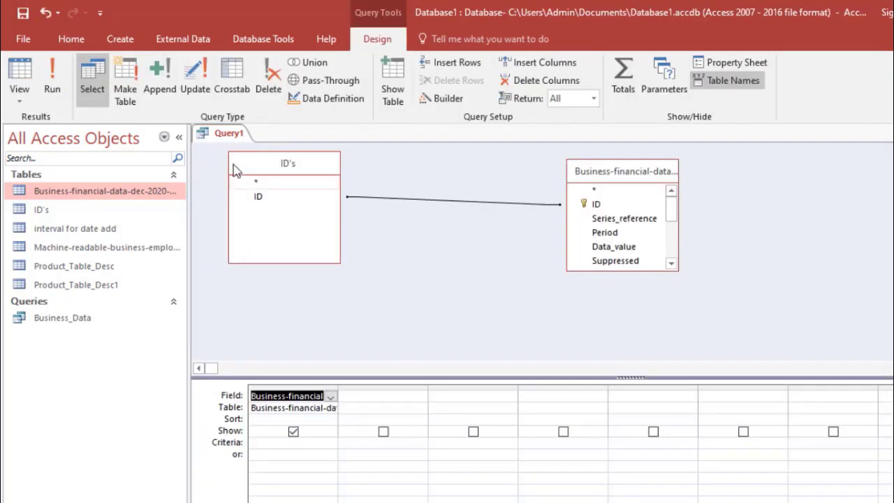
- Convert the query to a make-table query that creates Business_Matched_record in the current database, and run it to create the table
{"action": "left_click", "coordinate": [126, 91]}
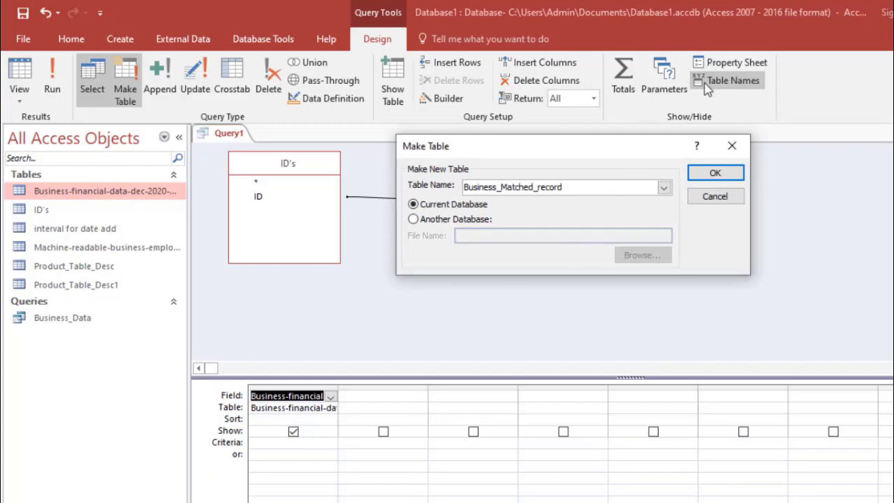
{"action": "left_click", "coordinate": [713, 173]}
{"action": "left_click", "coordinate": [63, 99]}
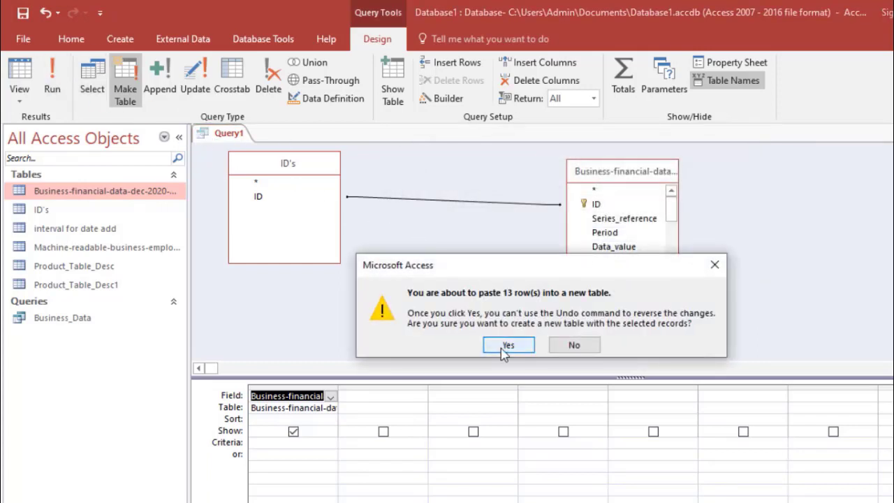
{"action": "left_click", "coordinate": [507, 346]}
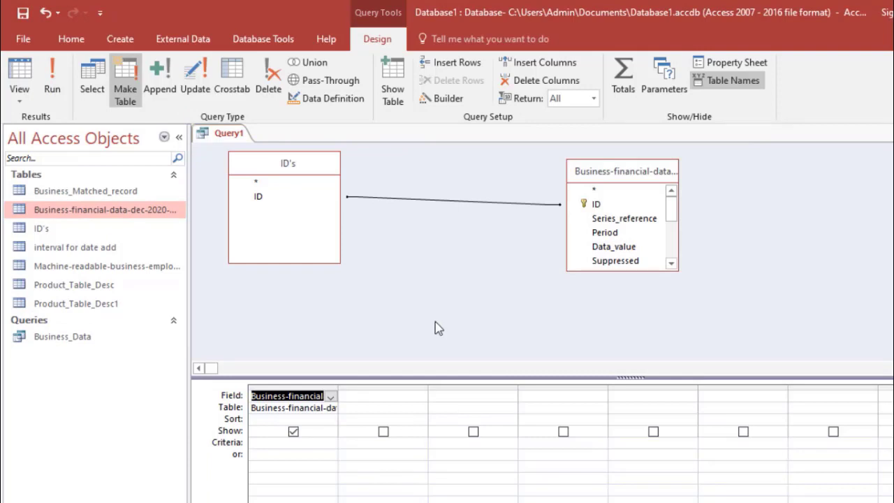
- Set the join to include all records from Business-financial-data-dec-2020-quarter-CSV and only those from ID's where the joined fields are equal
{"action": "right_click", "coordinate": [431, 200]}
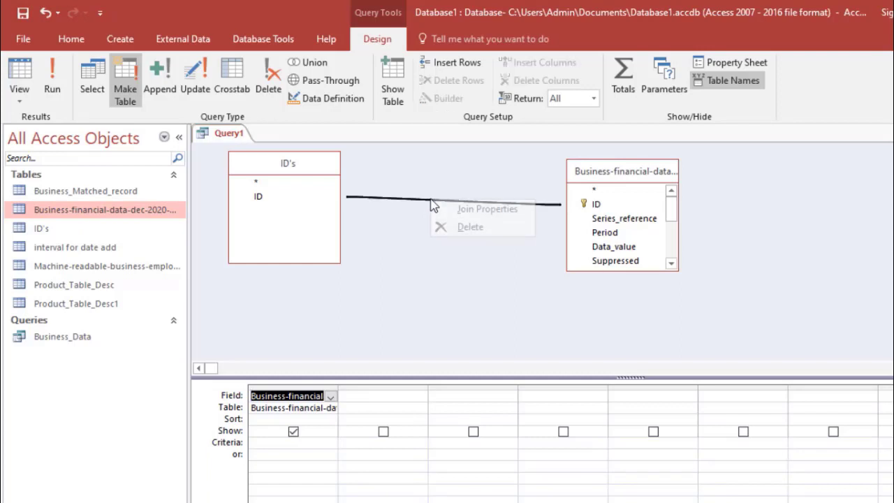
{"action": "left_click", "coordinate": [453, 210]}
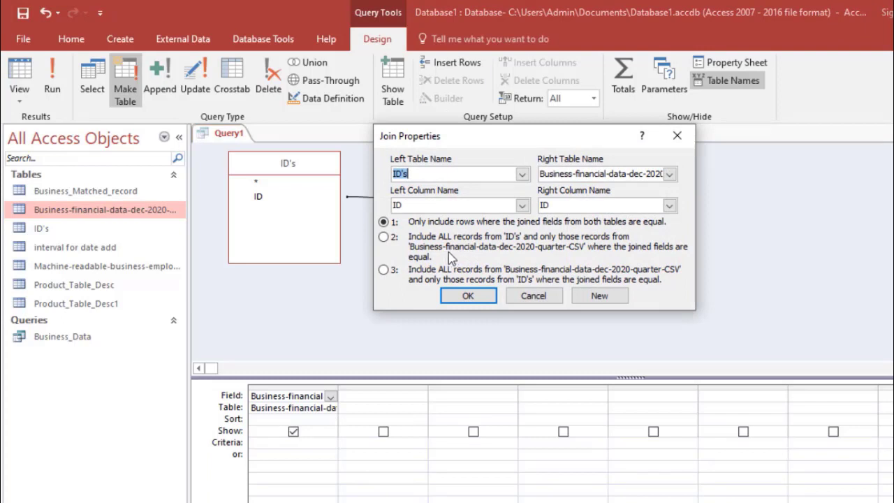
{"action": "left_click", "coordinate": [383, 271]}
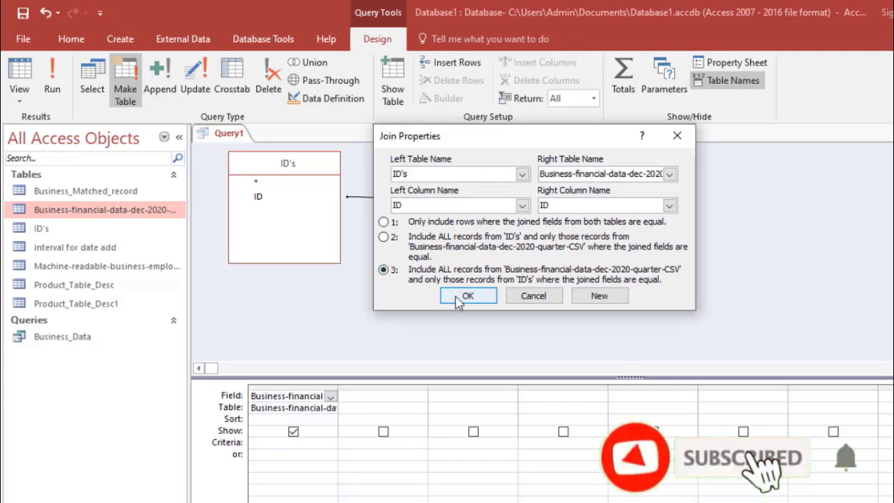
{"action": "left_click", "coordinate": [464, 297]}
{"action": "right_click", "coordinate": [447, 204]}
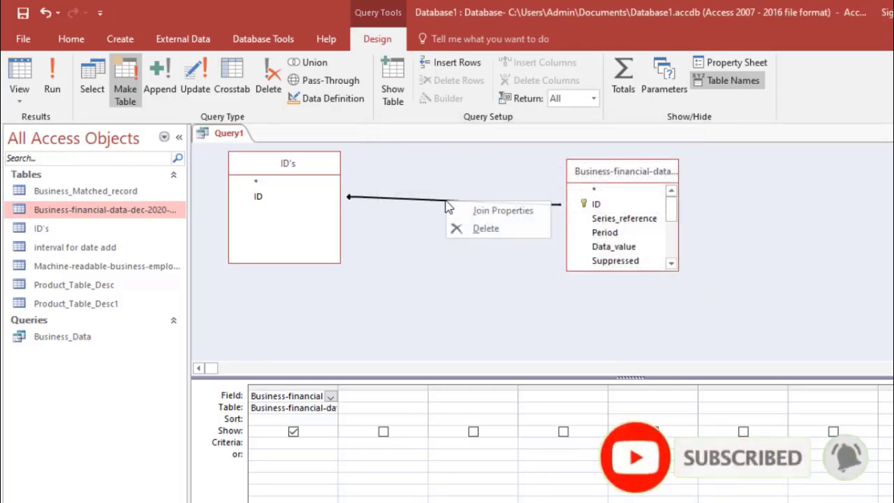
{"action": "left_click", "coordinate": [492, 210]}
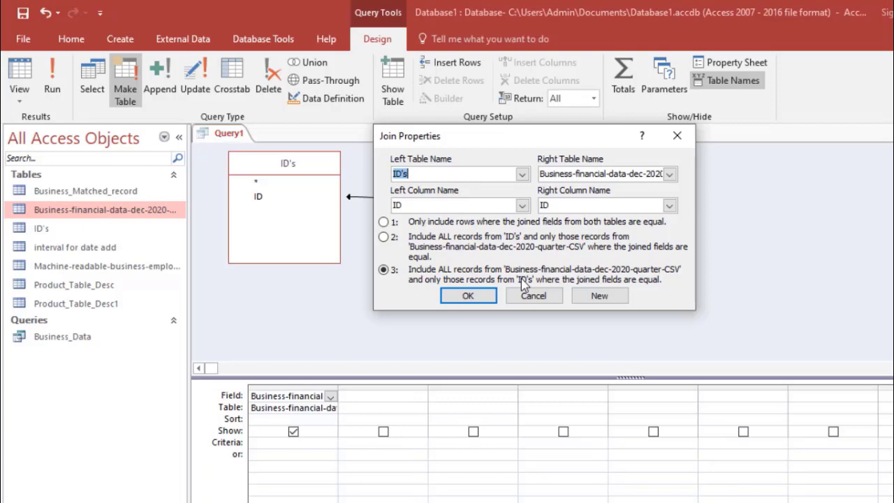
{"action": "left_click", "coordinate": [468, 297]}
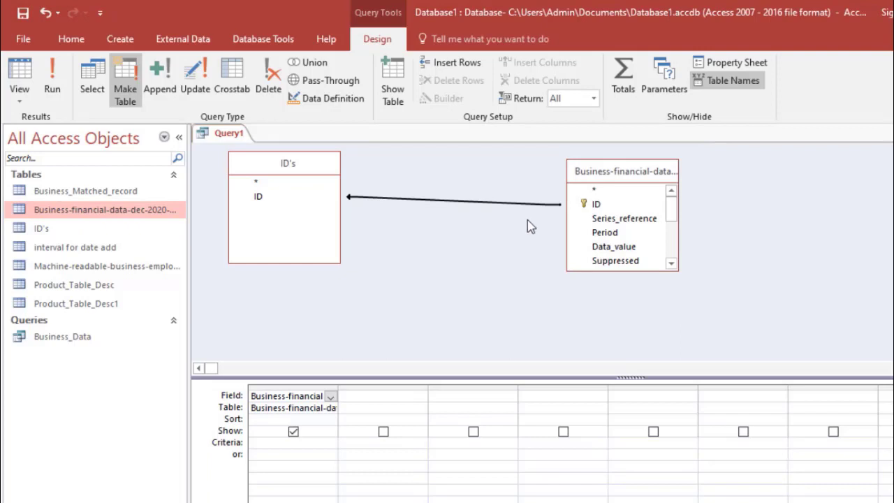
- Replace the grid contents with all Business-financial-data fields plus the ID field from ID's, with the criterion Is Null on that ID
{"action": "left_click", "coordinate": [301, 387]}
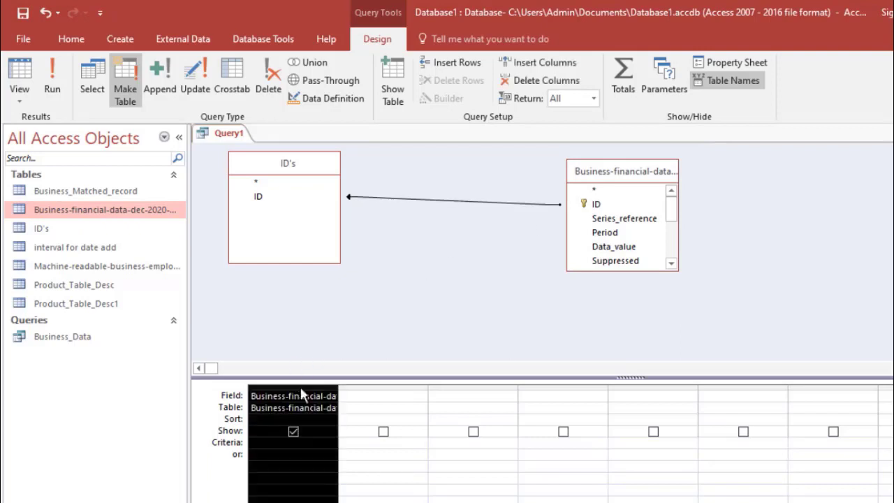
{"action": "key", "text": "Delete"}
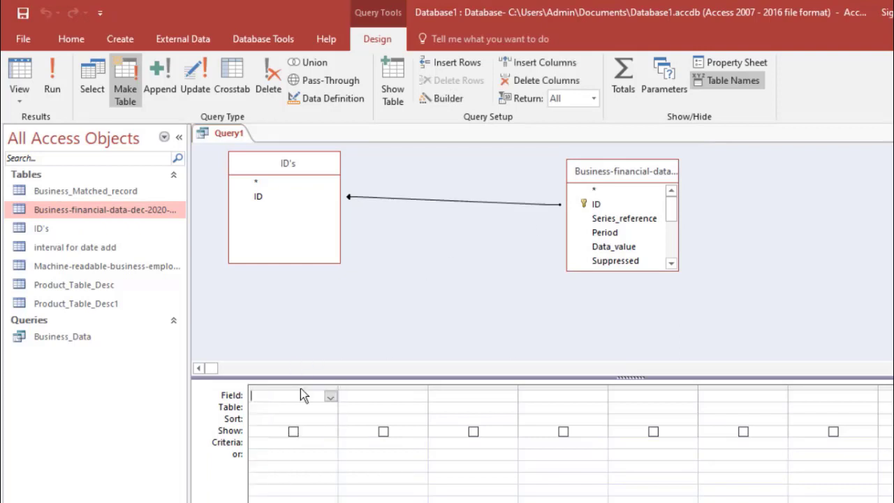
{"action": "double_click", "coordinate": [608, 194]}
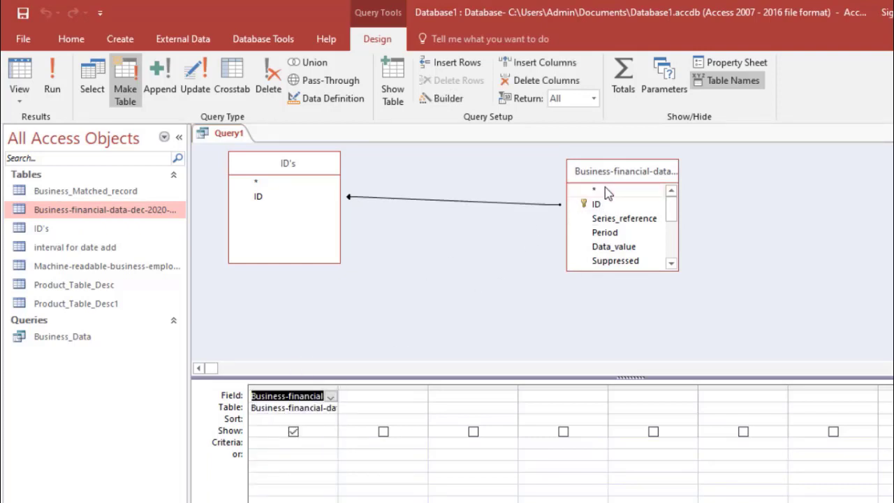
{"action": "double_click", "coordinate": [279, 199]}
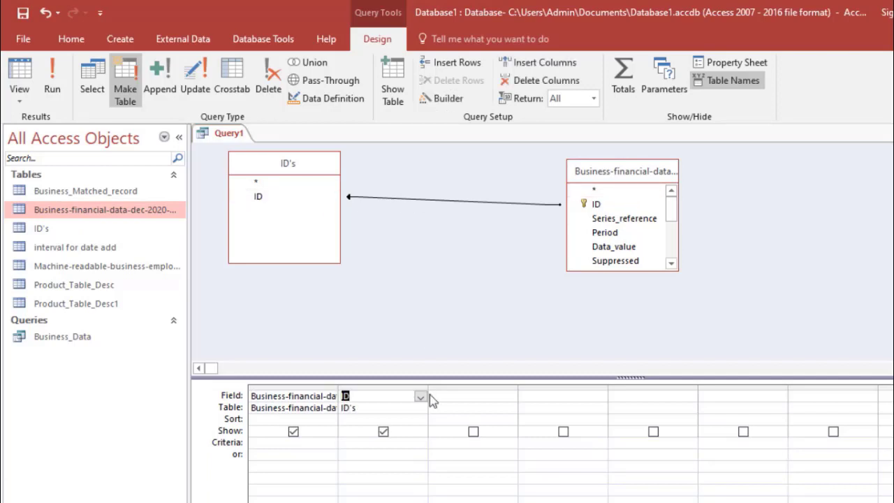
{"action": "left_click", "coordinate": [362, 443]}
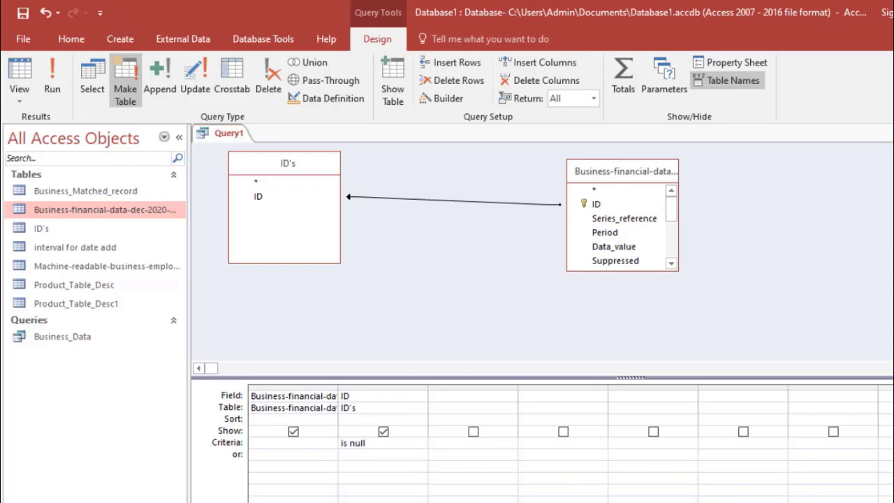
{"action": "key", "text": "Return"}
- Run the query, compare its first and last records with the ID's table, and return to the query design
{"action": "left_click", "coordinate": [52, 77]}
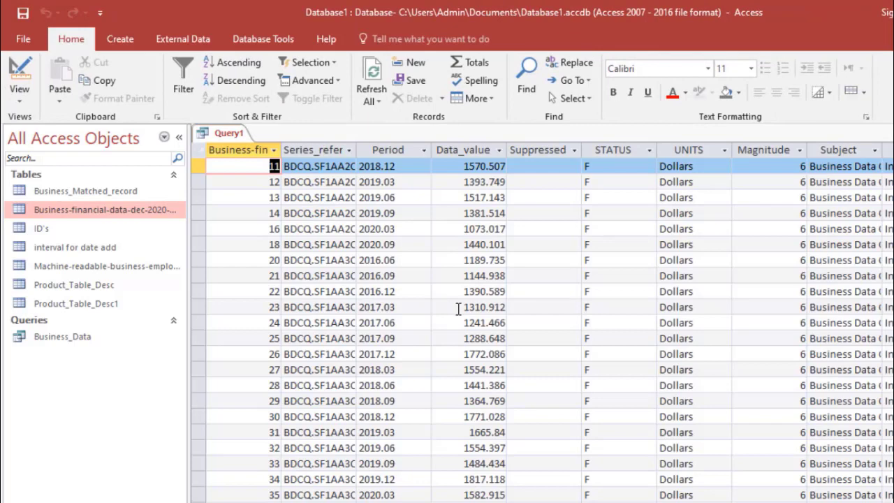
{"action": "key", "text": "Down"}
{"action": "key", "text": "Down"}
{"action": "key", "text": "ctrl+End"}
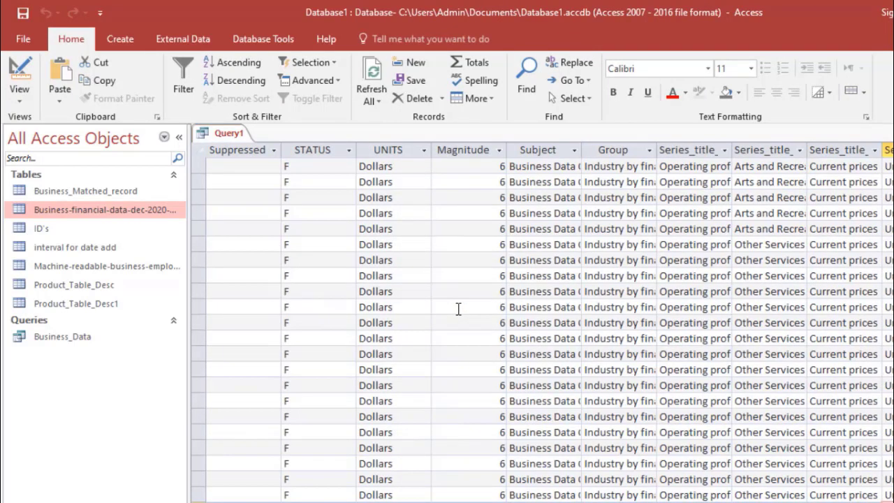
{"action": "key", "text": "ctrl+Home"}
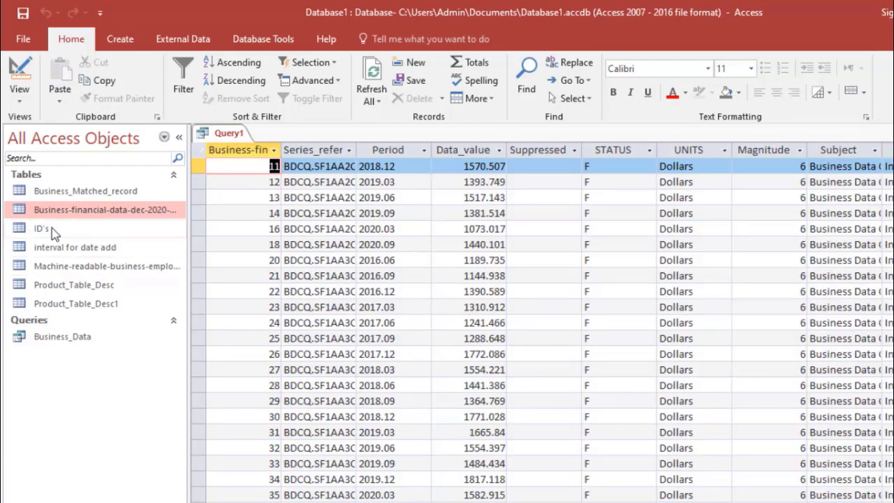
{"action": "left_click", "coordinate": [52, 227]}
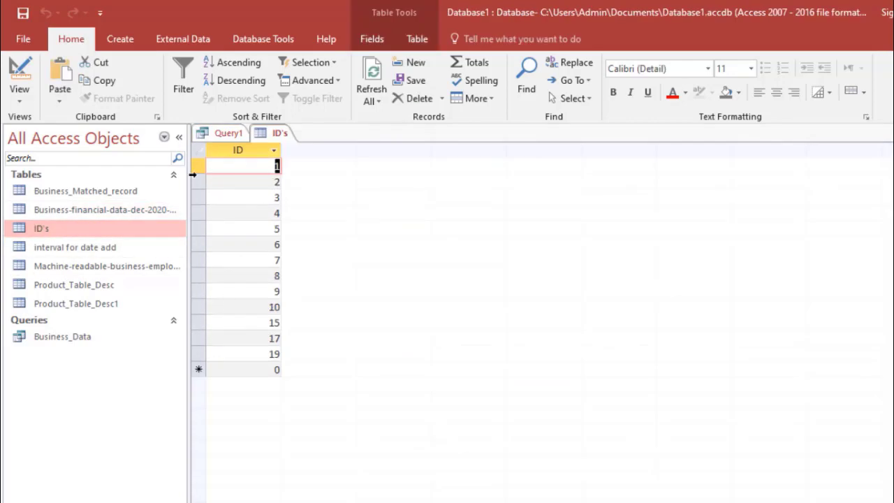
{"action": "left_click", "coordinate": [222, 133]}
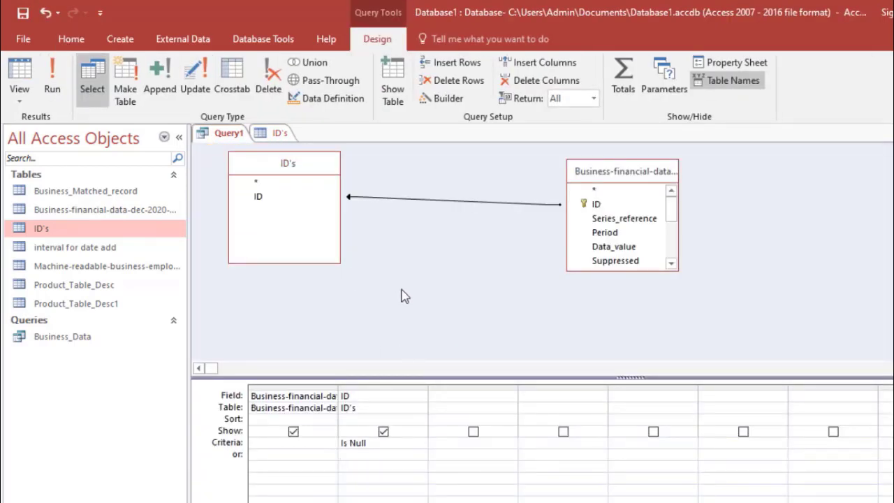
- Convert the query to a make-table query that creates Business_UnMatched_record in the current database, and run it to create the table
{"action": "left_click", "coordinate": [125, 101]}
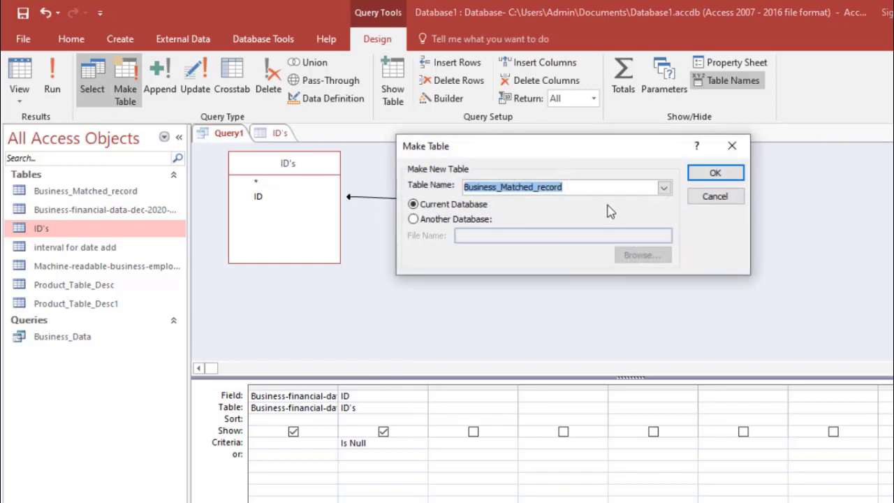
{"action": "left_click", "coordinate": [632, 187]}
{"action": "key", "text": "Left"}
{"action": "key", "text": "Left"}
{"action": "key", "text": "Left"}
{"action": "key", "text": "Left"}
{"action": "key", "text": "Left"}
{"action": "key", "text": "Left"}
{"action": "key", "text": "Left"}
{"action": "key", "text": "Left"}
{"action": "key", "text": "Left"}
{"action": "key", "text": "Left"}
{"action": "key", "text": "Left"}
{"action": "key", "text": "Left"}
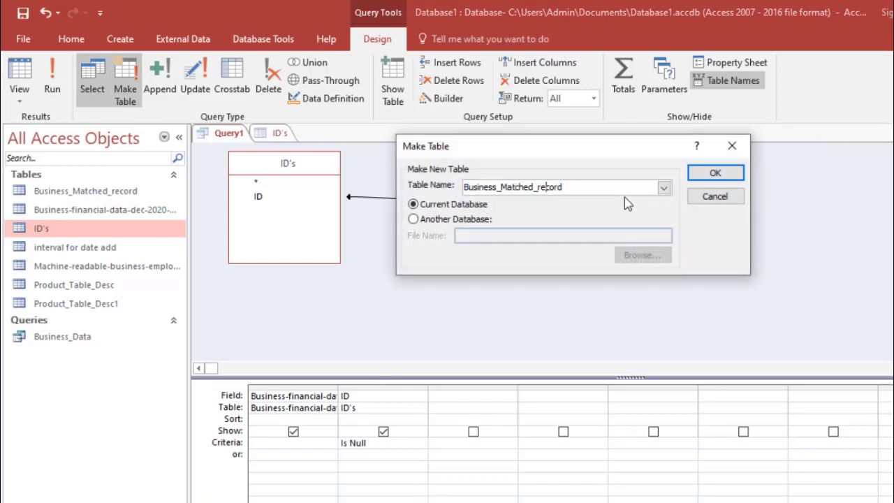
{"action": "key", "text": "Left"}
{"action": "key", "text": "Left"}
{"action": "type", "text": "Un"}
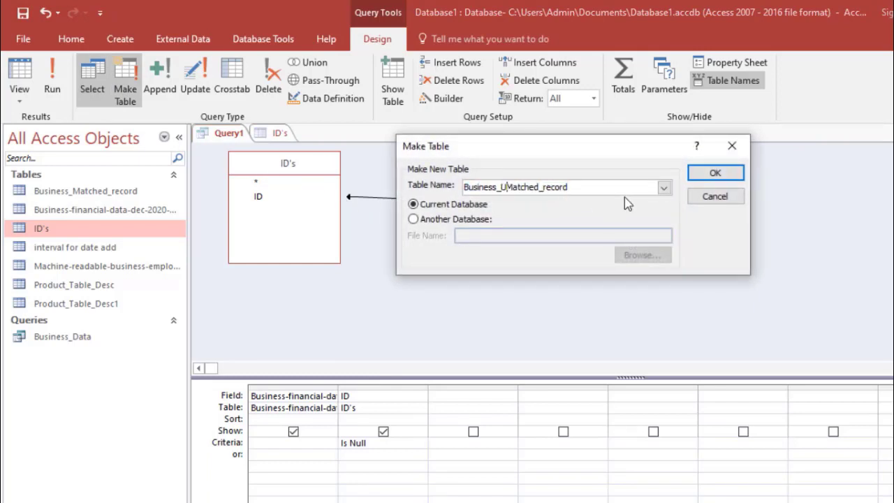
{"action": "key", "text": "Return"}
{"action": "left_click", "coordinate": [52, 84]}
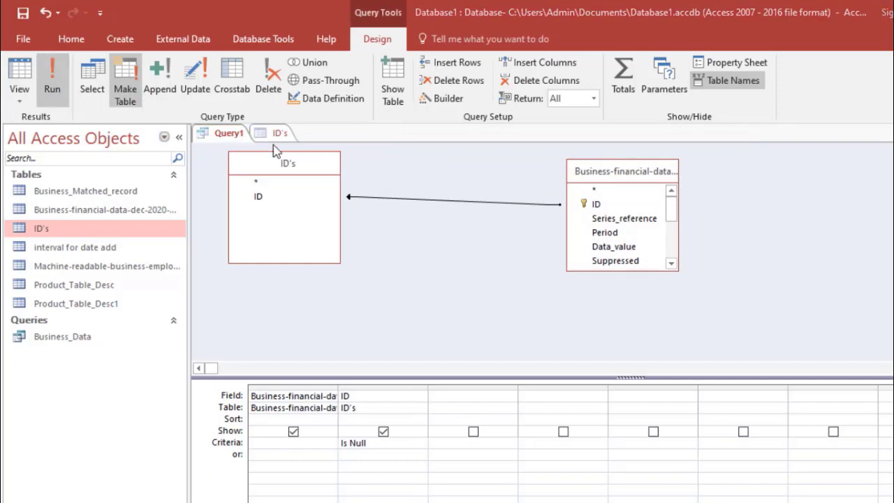
{"action": "left_click", "coordinate": [504, 345]}
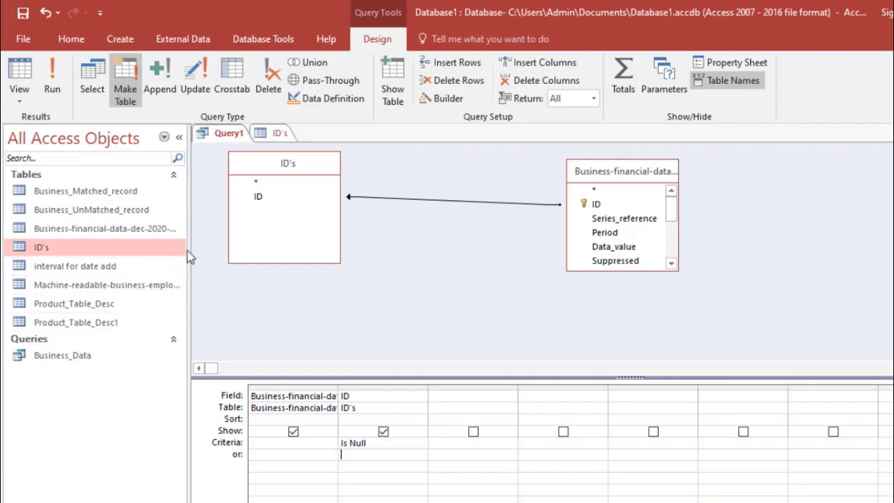
- Widen the navigation pane, review the Business_UnMatched_record table through its last record, and close the table
{"action": "left_click_drag", "start_coordinate": [188, 251], "coordinate": [272, 254]}
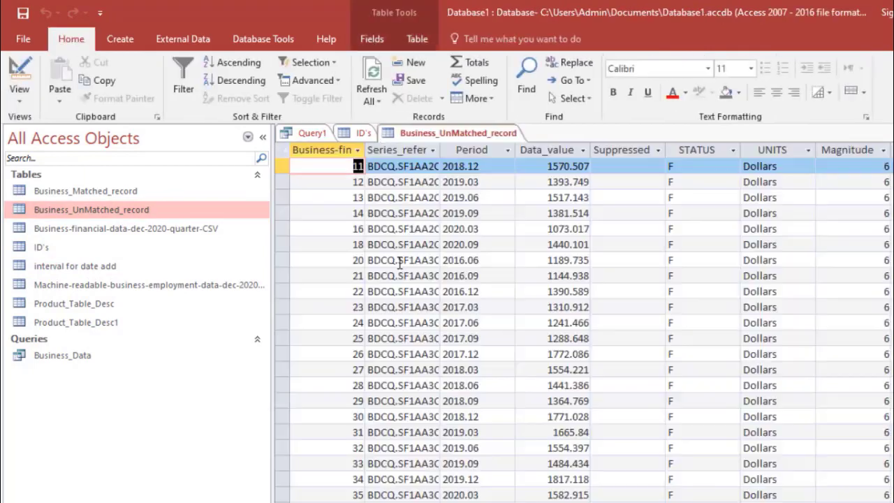
{"action": "key", "text": "Tab"}
{"action": "key", "text": "Tab"}
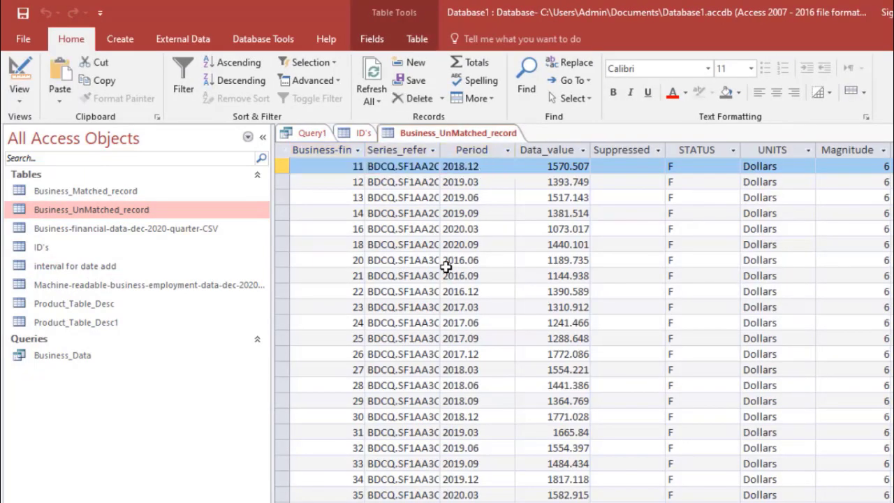
{"action": "key", "text": "ctrl+End"}
{"action": "key", "text": "ctrl+w"}
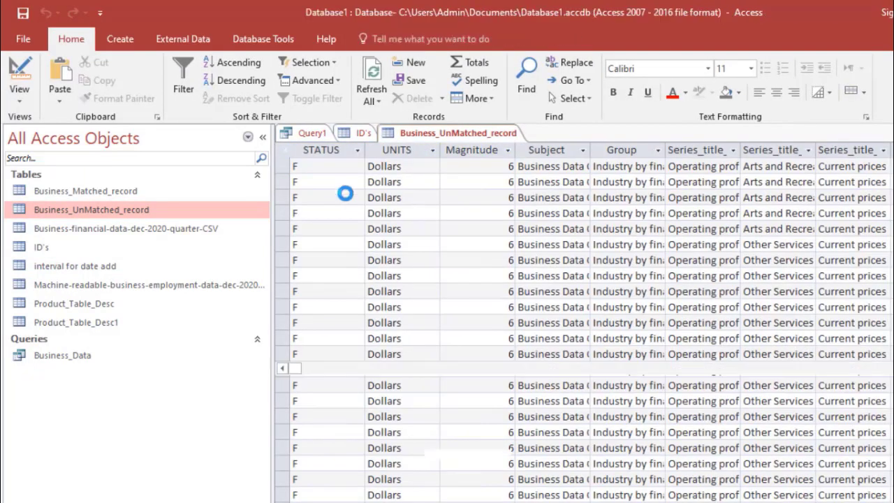
- Review the records in the Business_Matched_record table and in the source table Business-financial-data-dec-2020-quarter-CSV
{"action": "double_click", "coordinate": [153, 194]}
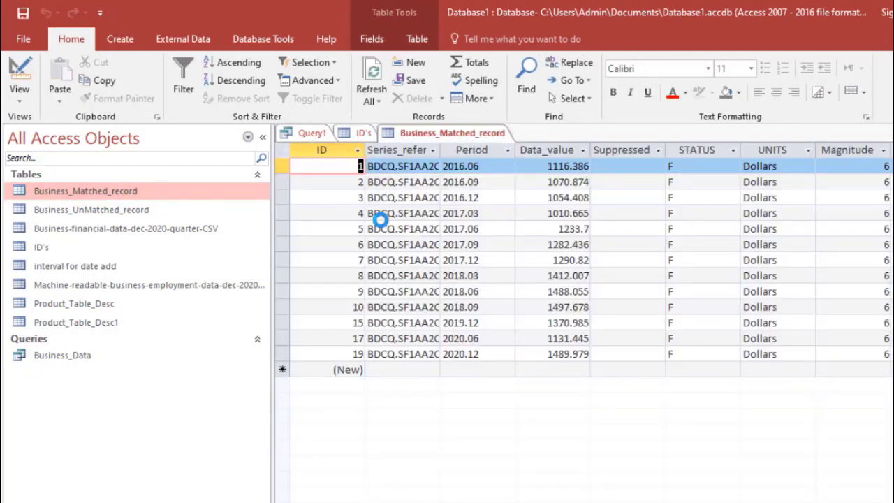
{"action": "key", "text": "Down"}
{"action": "key", "text": "Down"}
{"action": "key", "text": "Tab"}
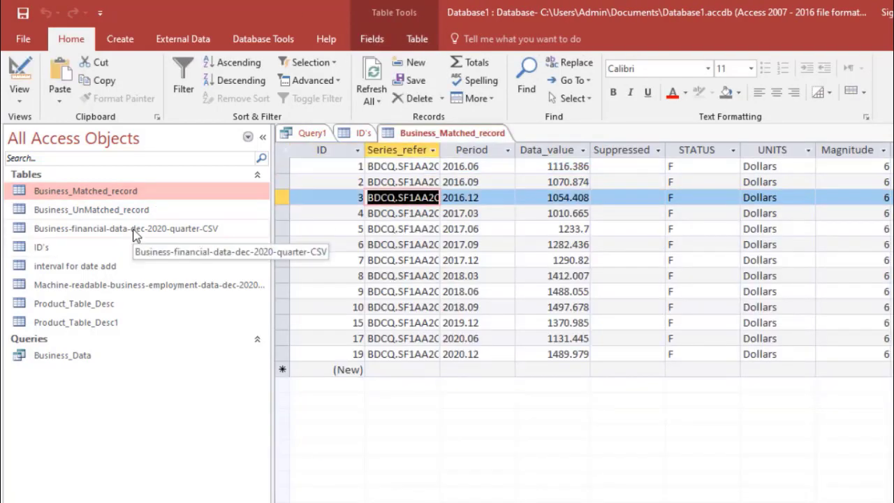
{"action": "double_click", "coordinate": [135, 236]}
{"action": "scroll", "coordinate": [345, 260], "scroll_direction": "right", "scroll_amount": 3}
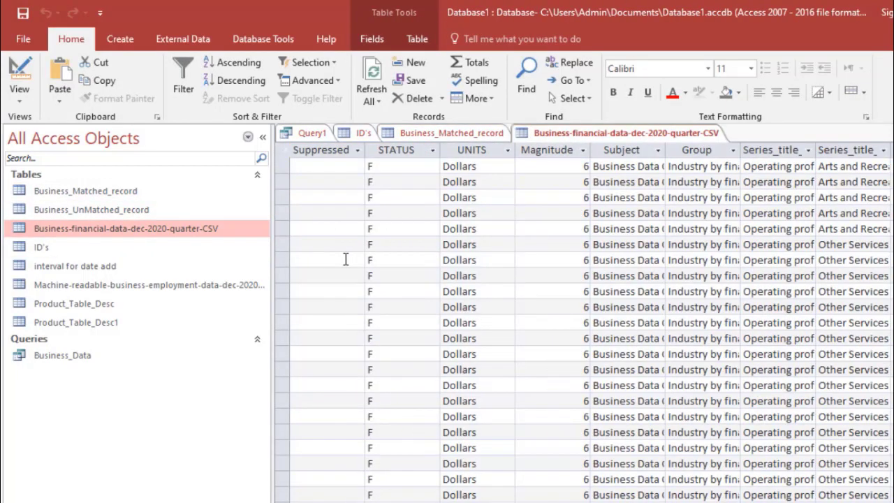
- Reopen the Business_UnMatched_record table, check its total record count, and go to the last record
{"action": "double_click", "coordinate": [140, 210]}
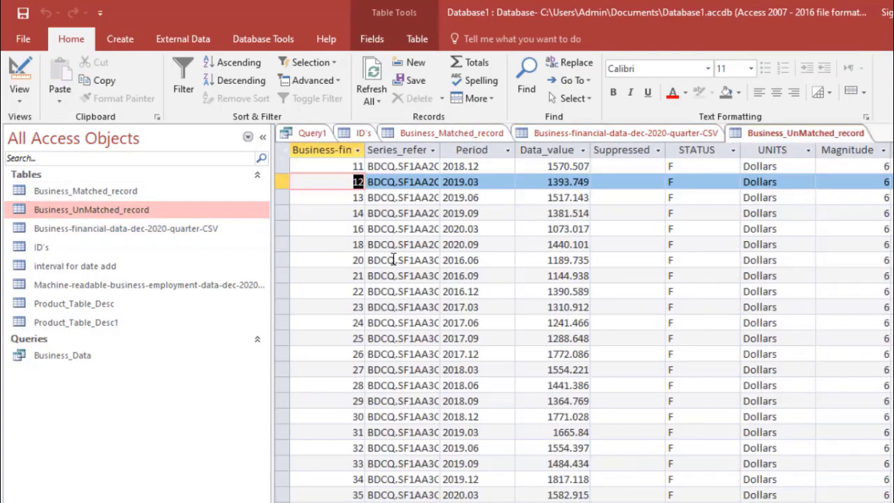
{"action": "scroll", "coordinate": [393, 260], "scroll_direction": "right", "scroll_amount": 3}
{"action": "key", "text": "Up"}
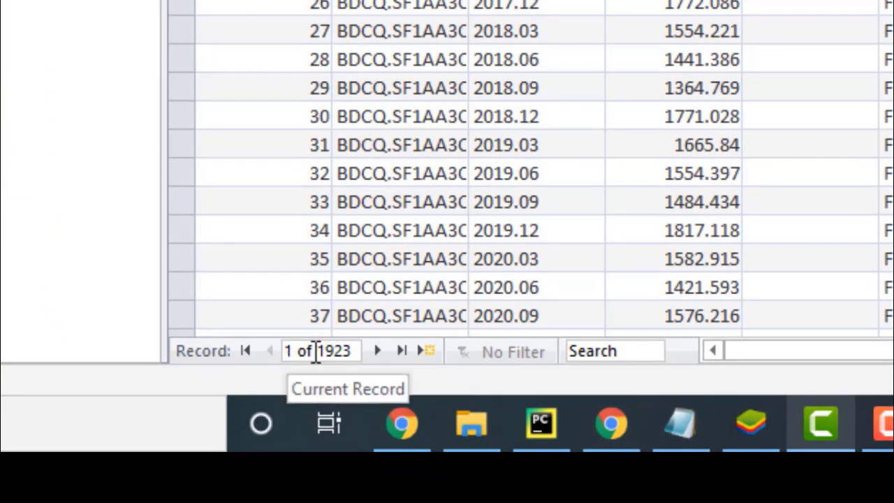
{"action": "left_click", "coordinate": [404, 352]}
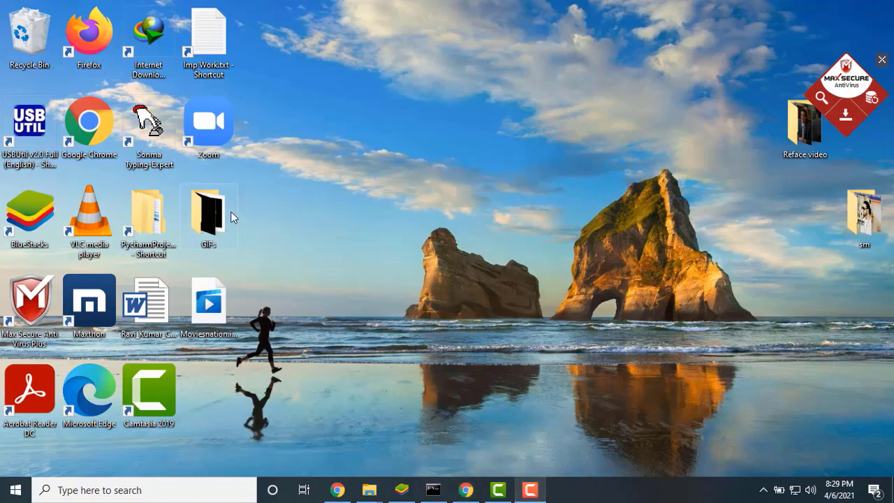
{"action": "double_click", "coordinate": [209, 213]}
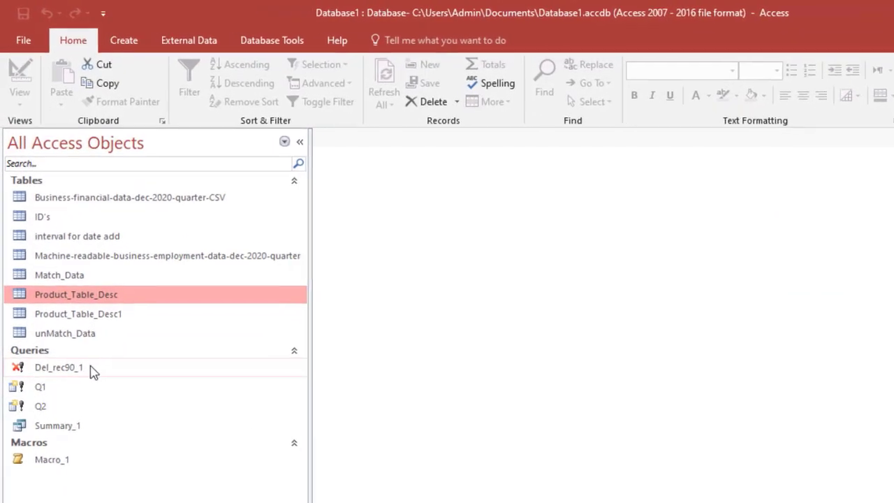
{"action": "left_click", "coordinate": [93, 370]}
{"action": "left_click", "coordinate": [98, 390]}
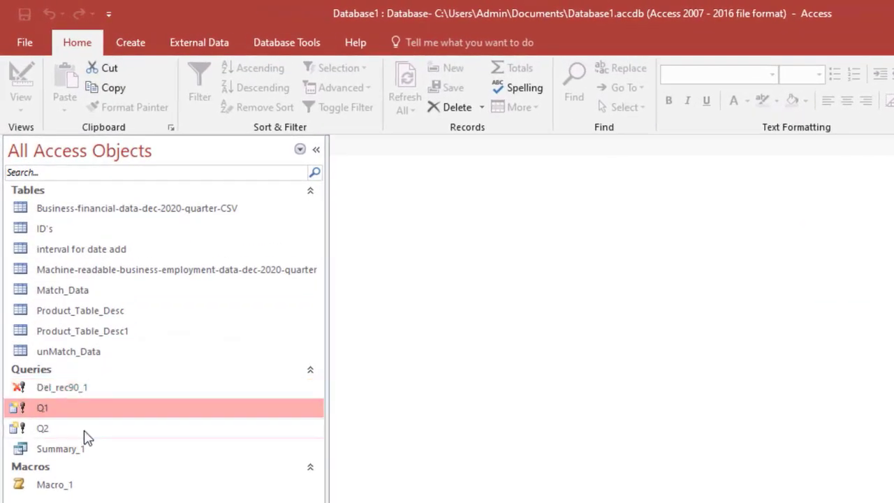
- Open the Q1 make-table query in design view, review its join between ID's and the business financial data, and close it
{"action": "left_click", "coordinate": [84, 432]}
{"action": "left_click", "coordinate": [80, 450]}
{"action": "left_click", "coordinate": [81, 410]}
{"action": "left_click", "coordinate": [77, 430]}
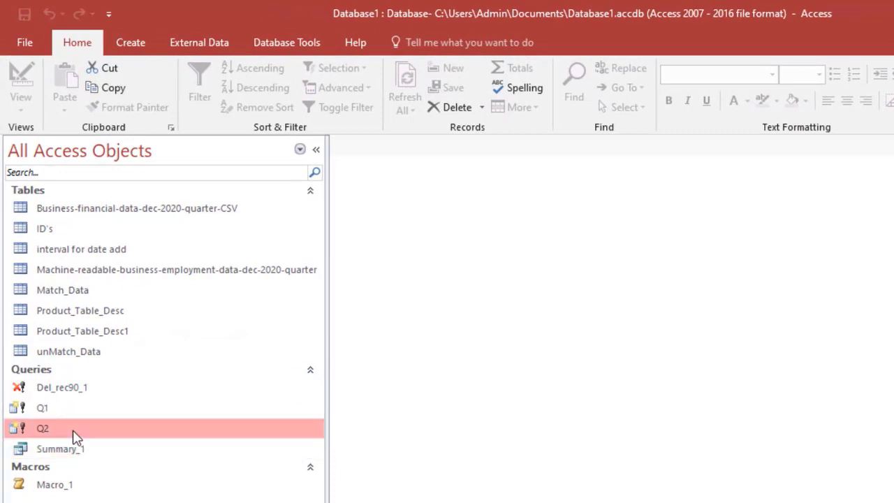
{"action": "left_click", "coordinate": [75, 414]}
{"action": "right_click", "coordinate": [75, 414]}
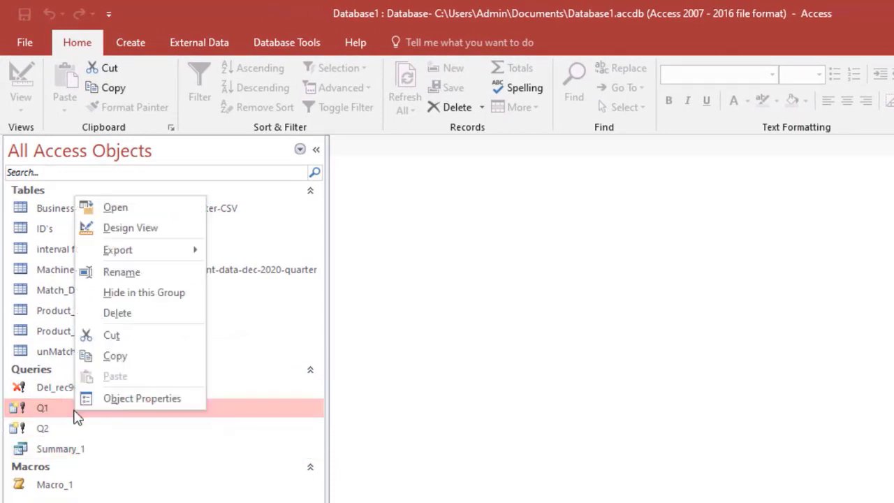
{"action": "key", "text": "Escape"}
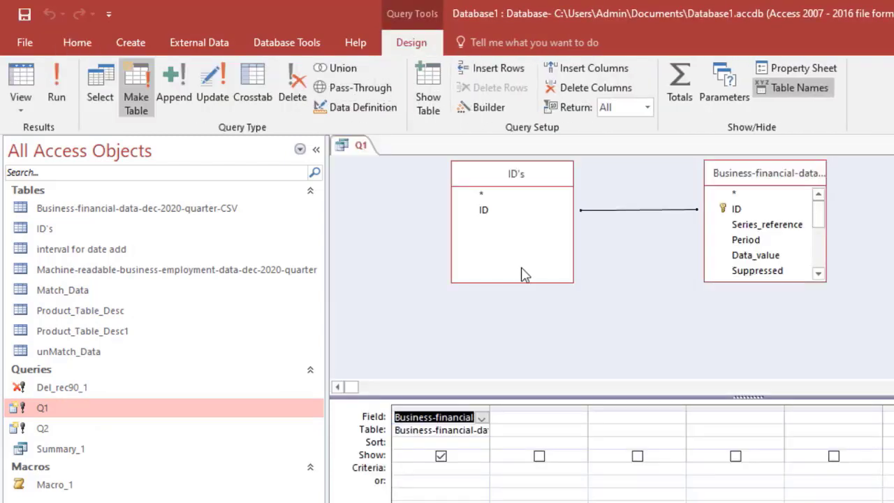
{"action": "key", "text": "ctrl+w"}
- Delete the Match_Data and unMatch_Data tables from the database
{"action": "left_click", "coordinate": [100, 354], "text": "ctrl"}
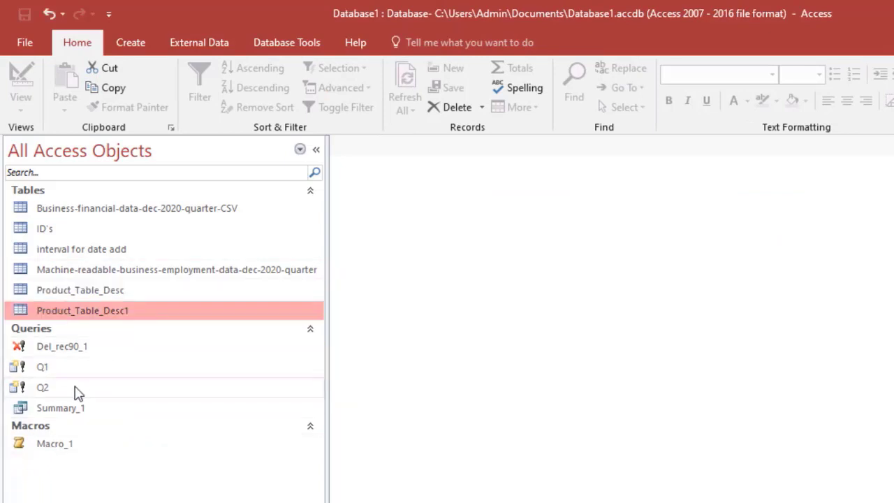
{"action": "left_click", "coordinate": [61, 390]}
{"action": "left_click", "coordinate": [60, 370]}
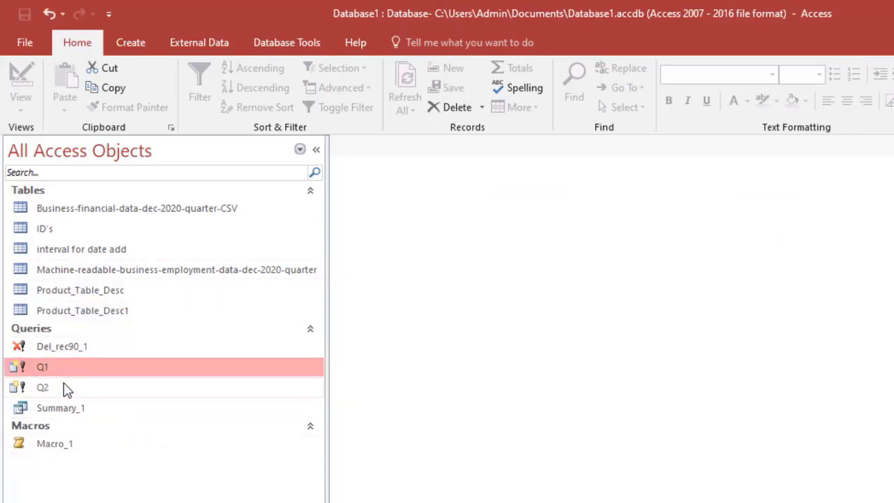
{"action": "left_click", "coordinate": [64, 388]}
{"action": "left_click", "coordinate": [66, 369]}
- Open the Summary_1 query in design view, review its source fields and the grouping by Period with a count of ID, and close it
{"action": "left_click", "coordinate": [67, 409]}
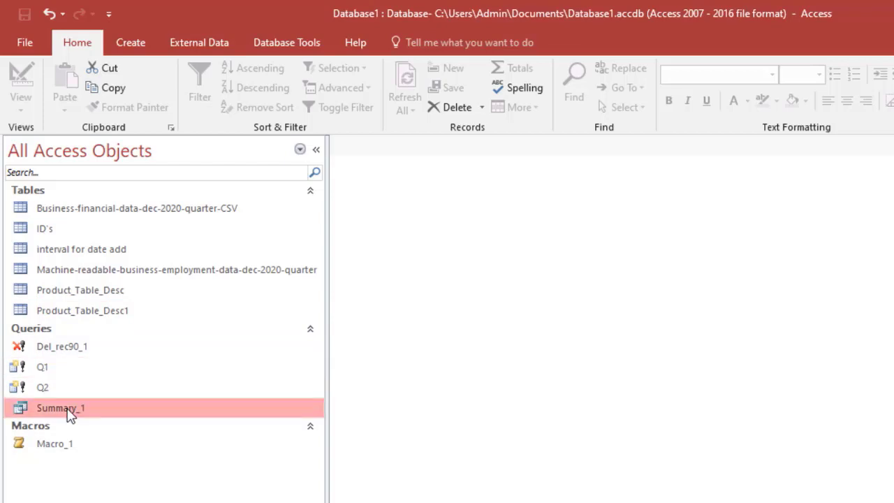
{"action": "right_click", "coordinate": [70, 414]}
{"action": "left_click", "coordinate": [143, 226]}
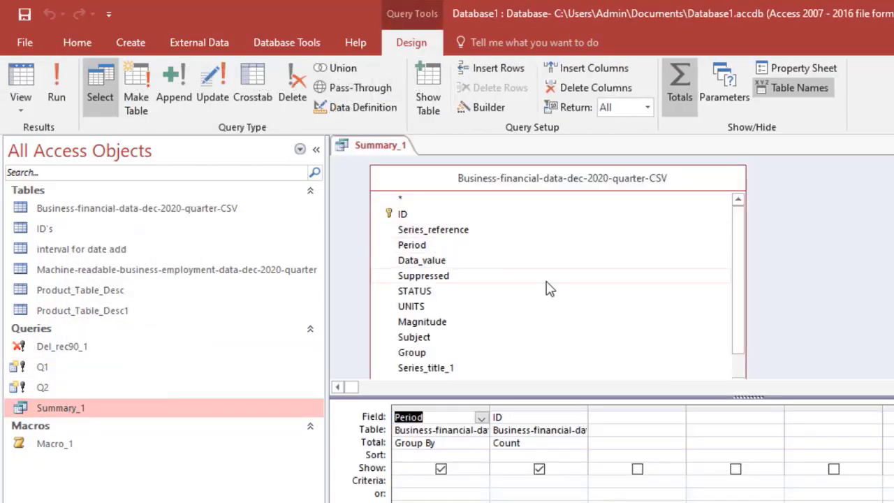
{"action": "scroll", "coordinate": [746, 343], "scroll_direction": "down", "scroll_amount": 1}
{"action": "scroll", "coordinate": [745, 266], "scroll_direction": "up", "scroll_amount": 1}
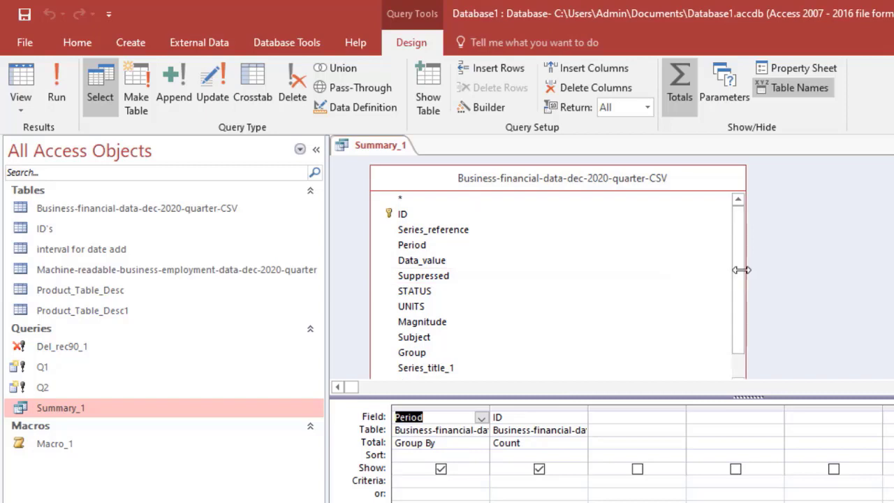
{"action": "scroll", "coordinate": [730, 320], "scroll_direction": "down", "scroll_amount": 1}
{"action": "scroll", "coordinate": [731, 320], "scroll_direction": "up", "scroll_amount": 1}
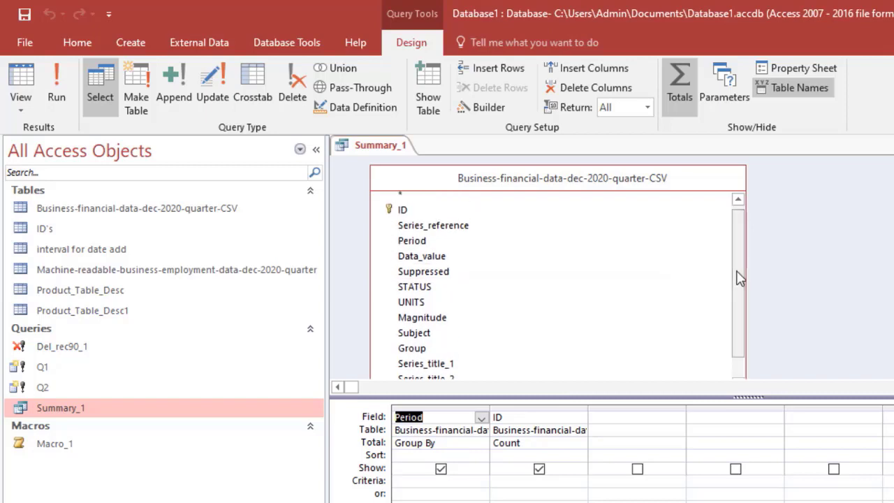
{"action": "key", "text": "ctrl+w"}
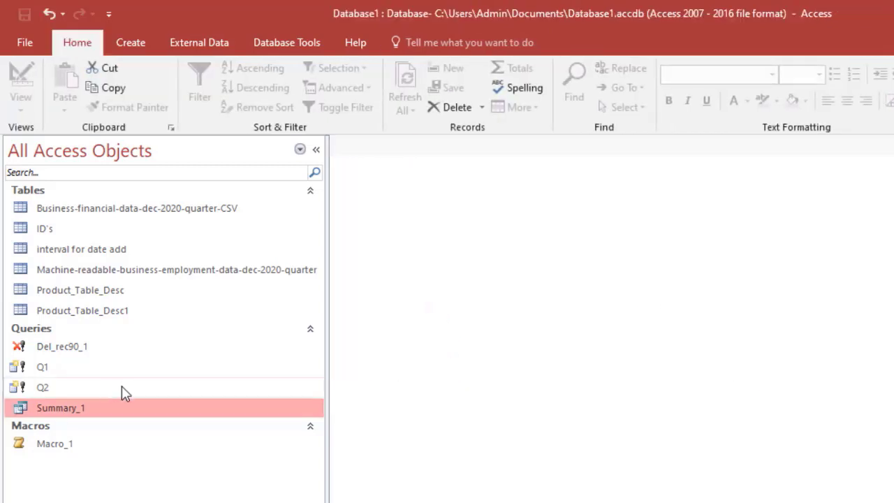
- Open the Del_rec90_1 delete query in design view, widen the ID column, check its criterion, and close the query
{"action": "left_click", "coordinate": [96, 355]}
{"action": "right_click", "coordinate": [96, 355]}
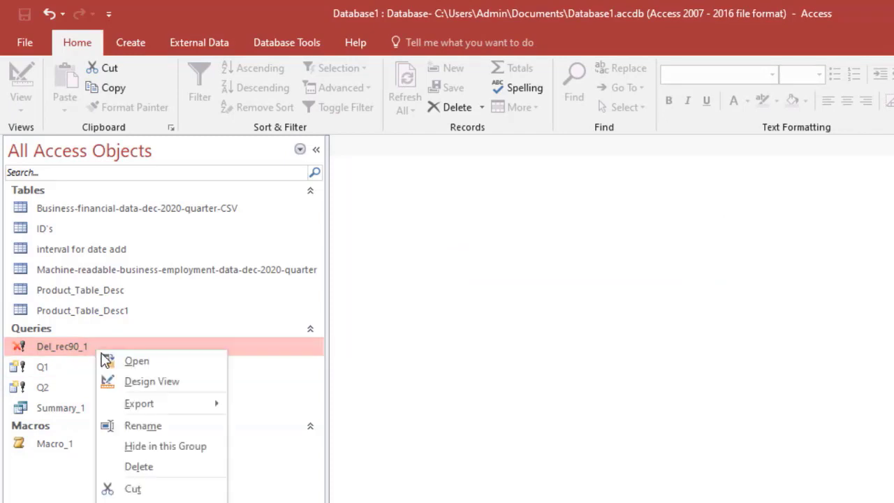
{"action": "left_click", "coordinate": [136, 383]}
{"action": "left_click_drag", "start_coordinate": [490, 407], "coordinate": [542, 406]}
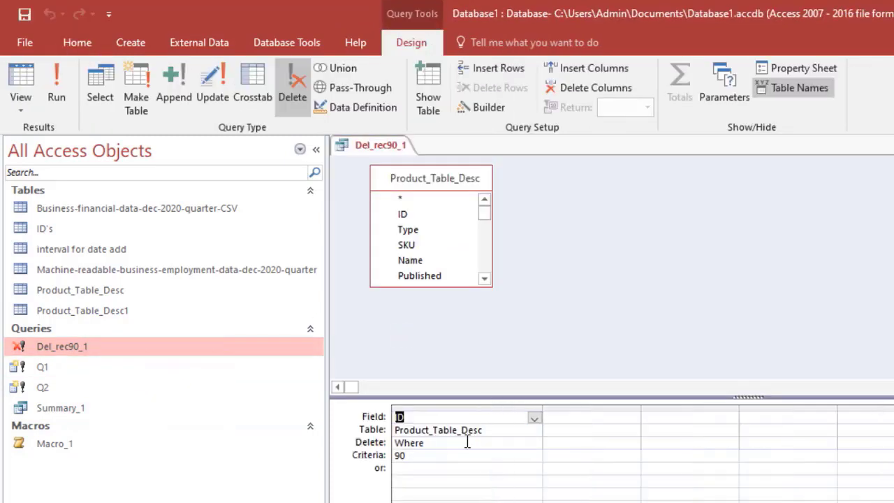
{"action": "left_click", "coordinate": [393, 455]}
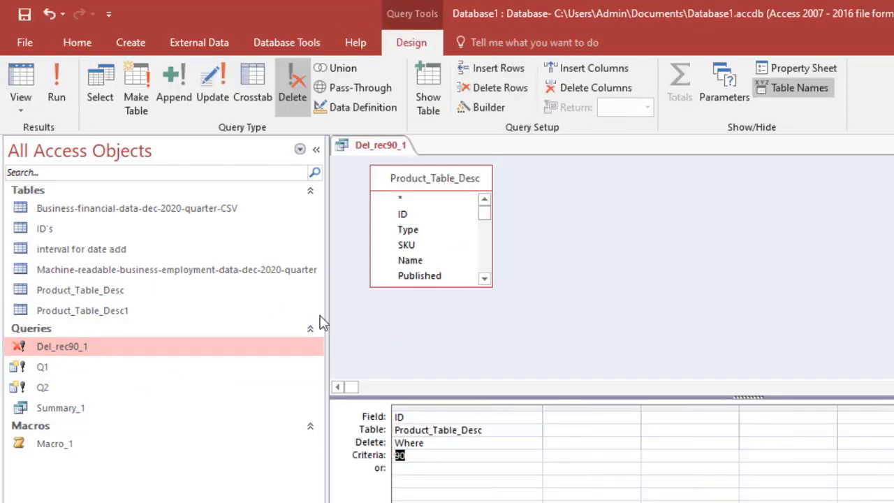
{"action": "key", "text": "ctrl+w"}
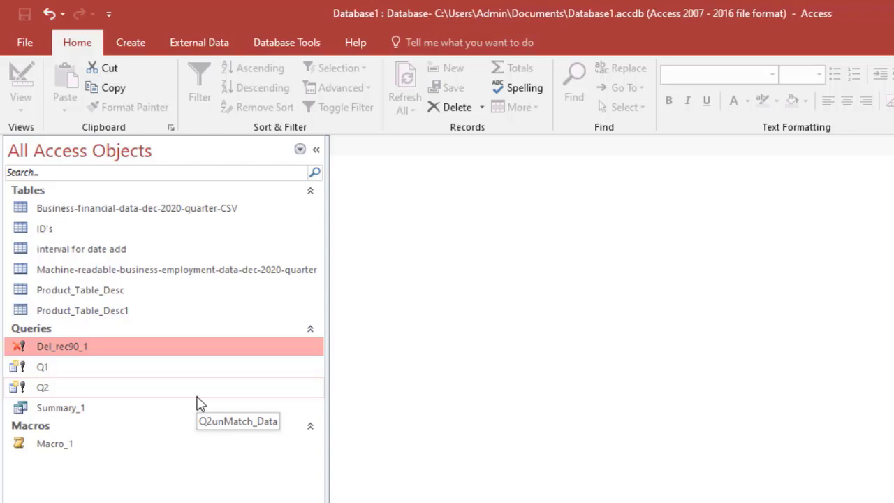
- Reopen Q1 in design view to check its tables and output field, and close it again
{"action": "left_click", "coordinate": [67, 371]}
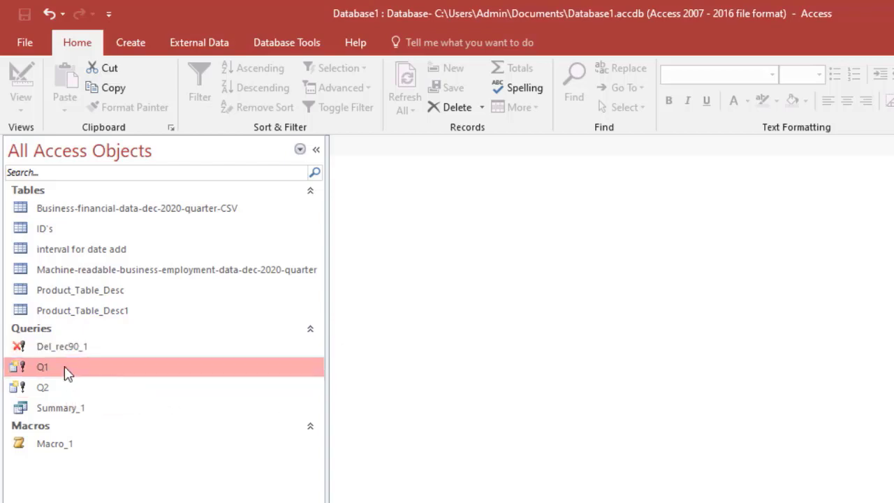
{"action": "right_click", "coordinate": [67, 370]}
{"action": "left_click", "coordinate": [129, 398]}
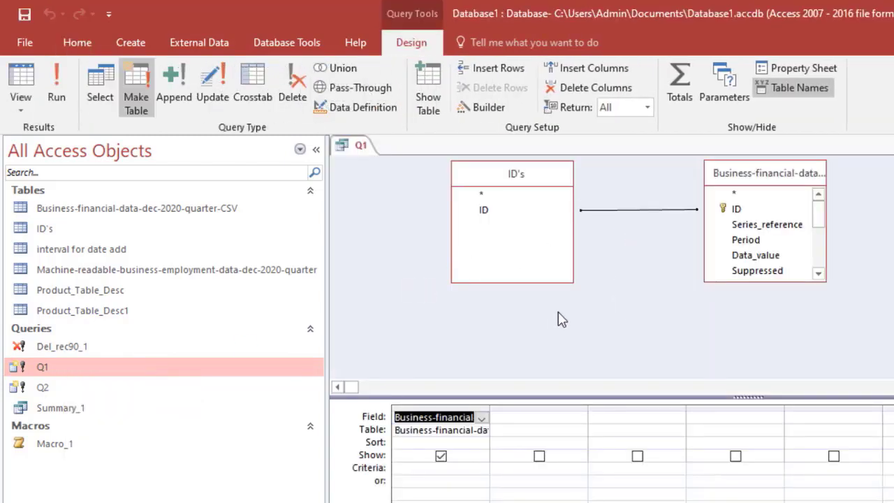
{"action": "key", "text": "ctrl+w"}
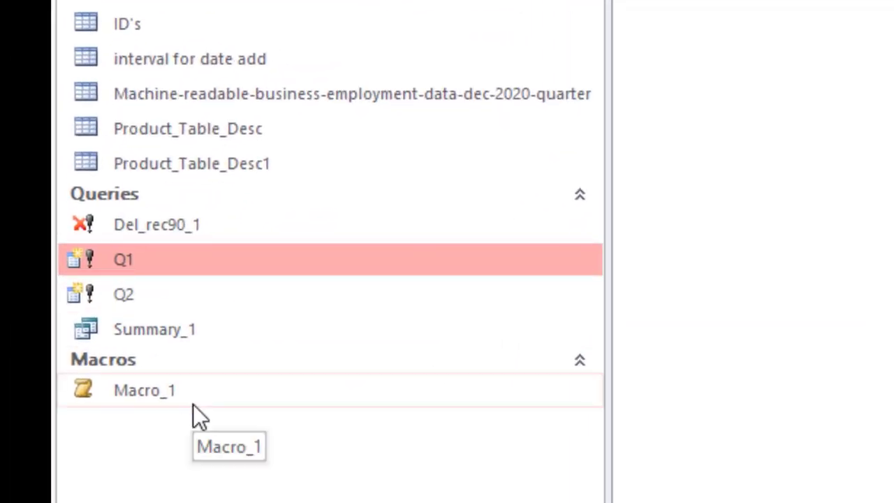
{"action": "left_click", "coordinate": [177, 293]}
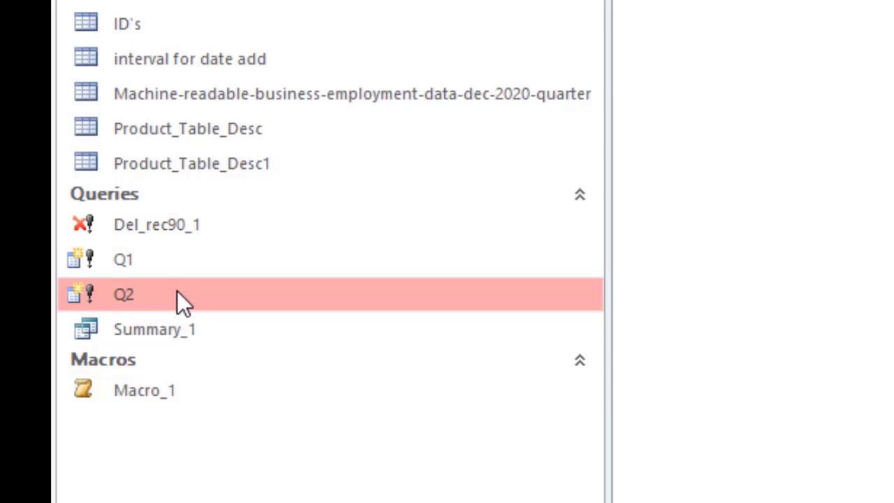
{"action": "left_click", "coordinate": [177, 260]}
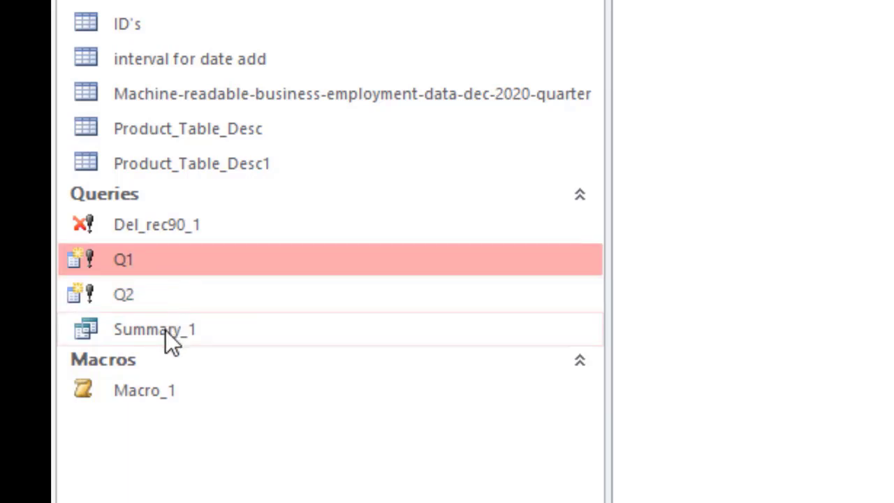
{"action": "left_click", "coordinate": [137, 293]}
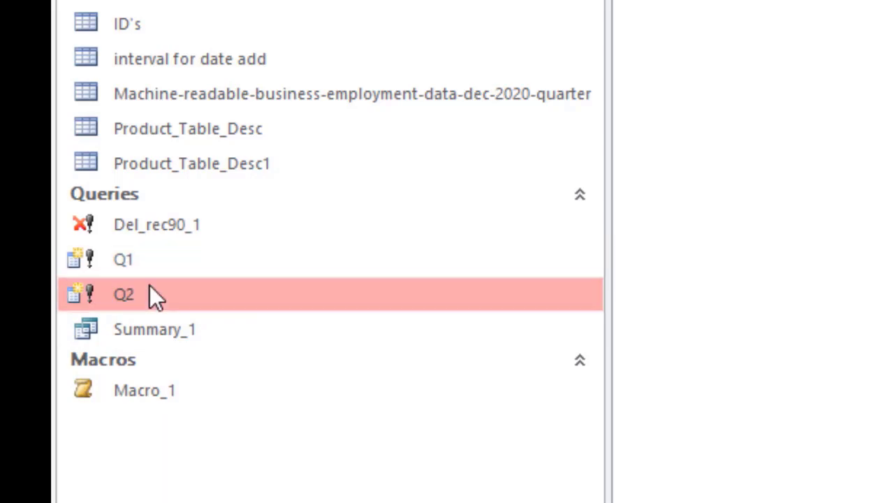
{"action": "left_click", "coordinate": [150, 327]}
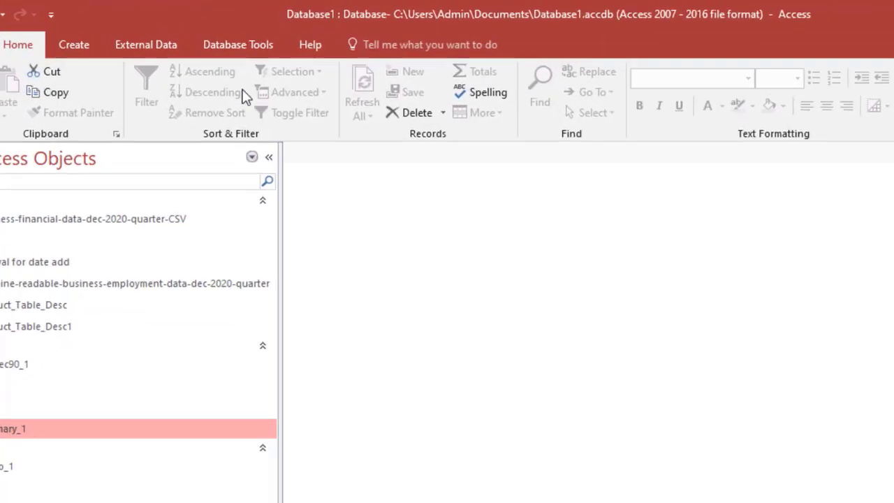
- Create a new macro and make all actions available in its action list
{"action": "left_click", "coordinate": [74, 44]}
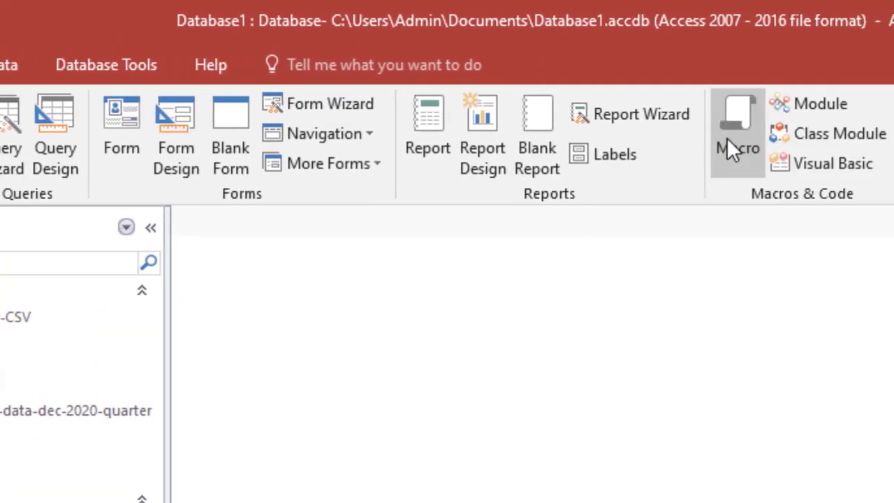
{"action": "left_click", "coordinate": [888, 143]}
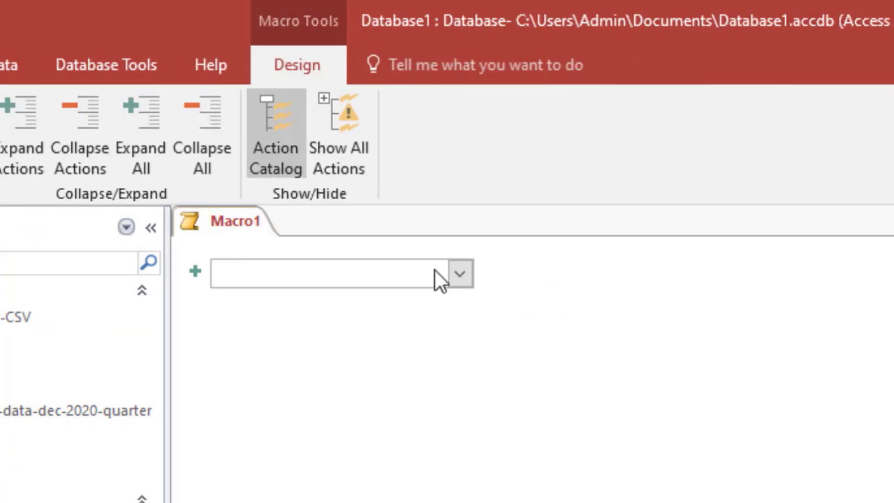
{"action": "left_click", "coordinate": [351, 153]}
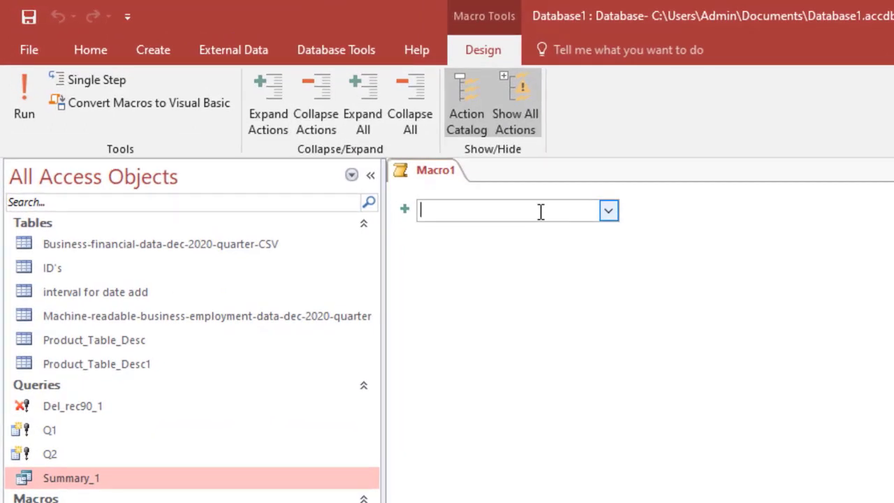
- Add a SetWarnings action to the macro with Warnings On set to No
{"action": "type", "text": "SetWarnings"}
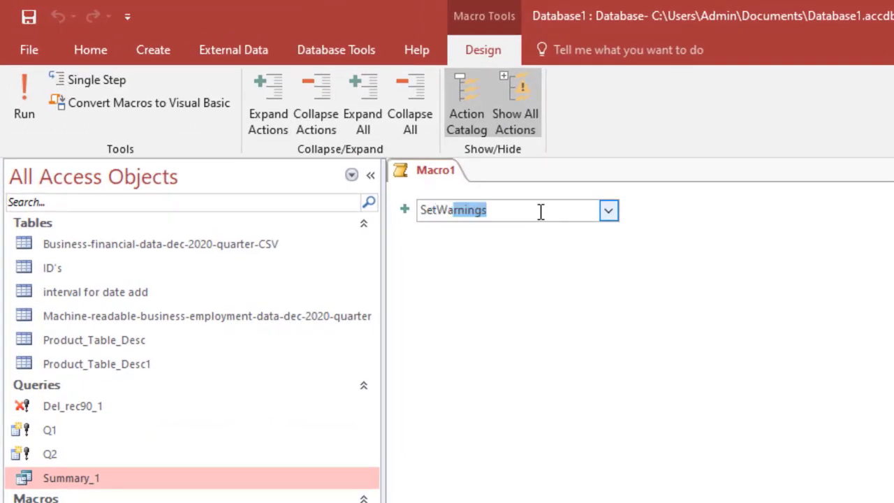
{"action": "key", "text": "Return"}
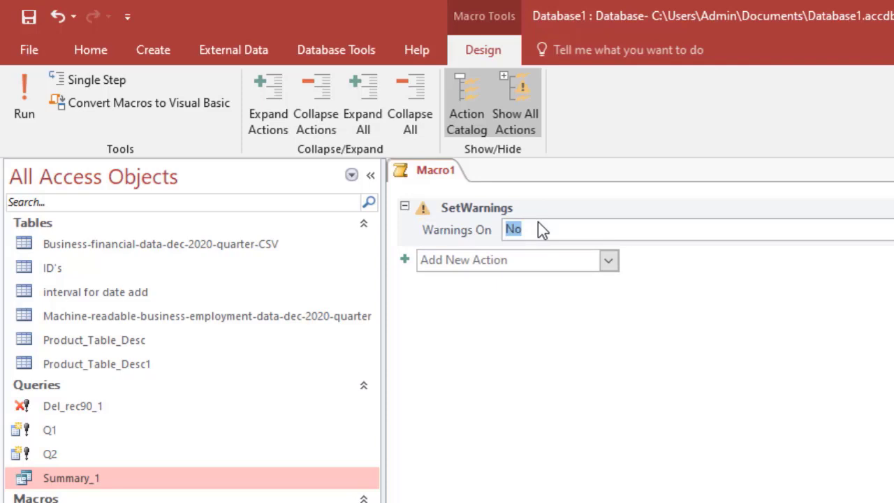
{"action": "mouse_move", "coordinate": [538, 222]}
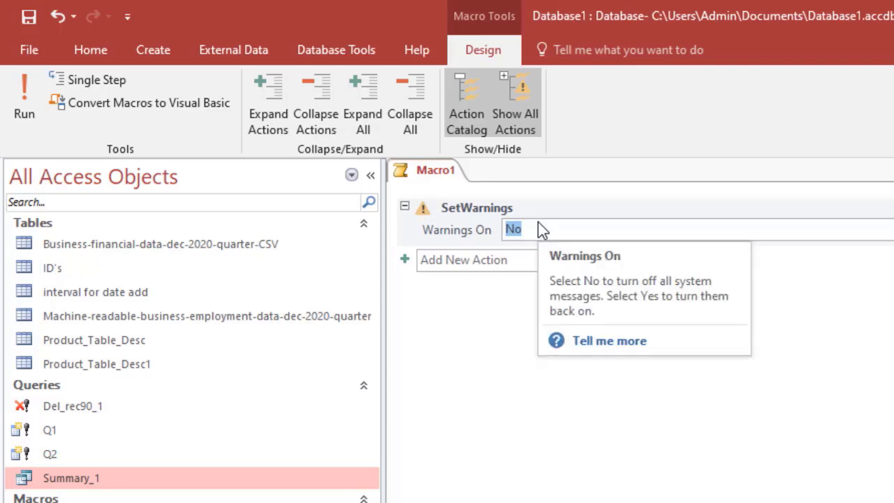
{"action": "left_click", "coordinate": [522, 255]}
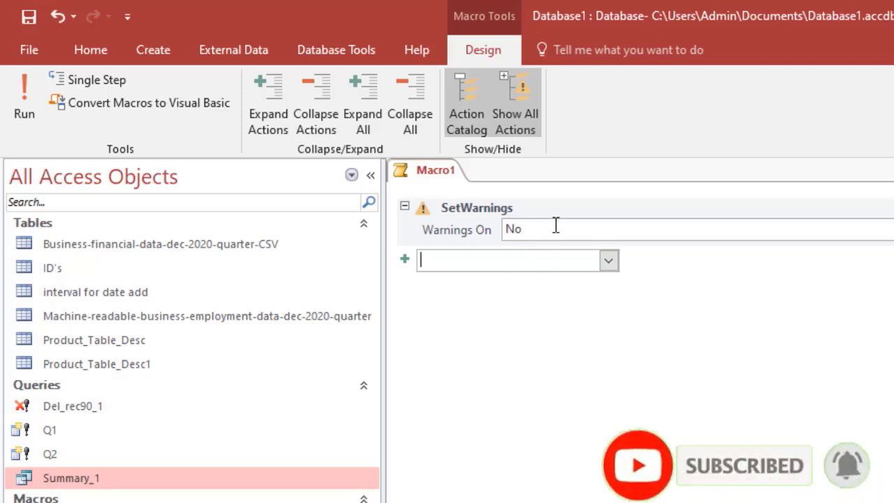
{"action": "left_click", "coordinate": [556, 225]}
{"action": "left_click", "coordinate": [547, 259]}
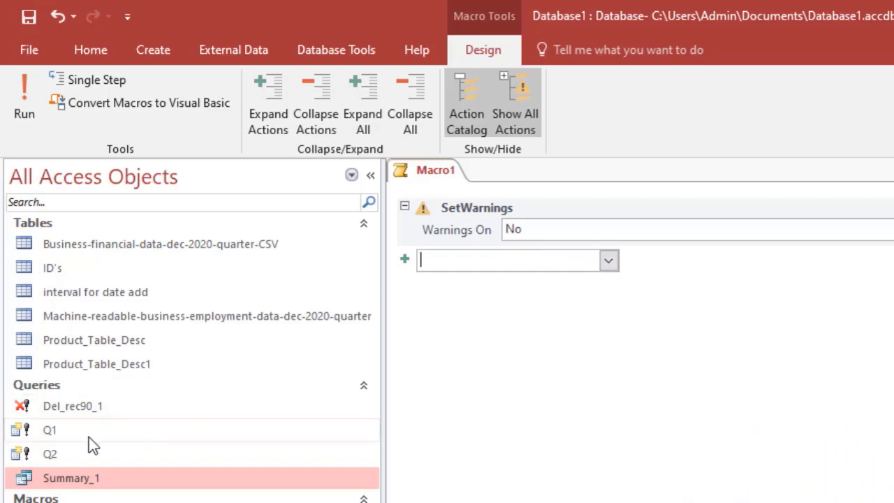
- Add OpenQuery actions for Q1, Q2, Summary_1 and Del_rec90_1 to the macro, in that order
{"action": "left_click_drag", "start_coordinate": [89, 437], "coordinate": [441, 256]}
{"action": "left_click_drag", "start_coordinate": [68, 454], "coordinate": [461, 383]}
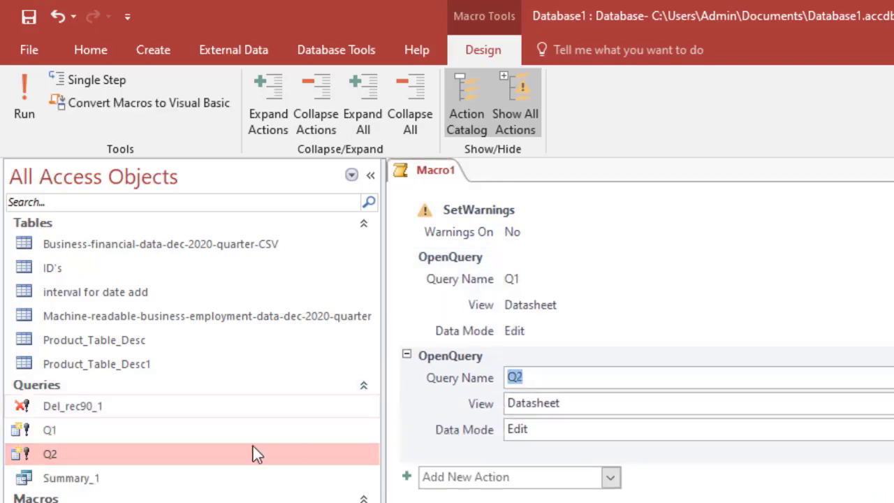
{"action": "left_click_drag", "start_coordinate": [80, 480], "coordinate": [470, 481]}
{"action": "left_click", "coordinate": [83, 409]}
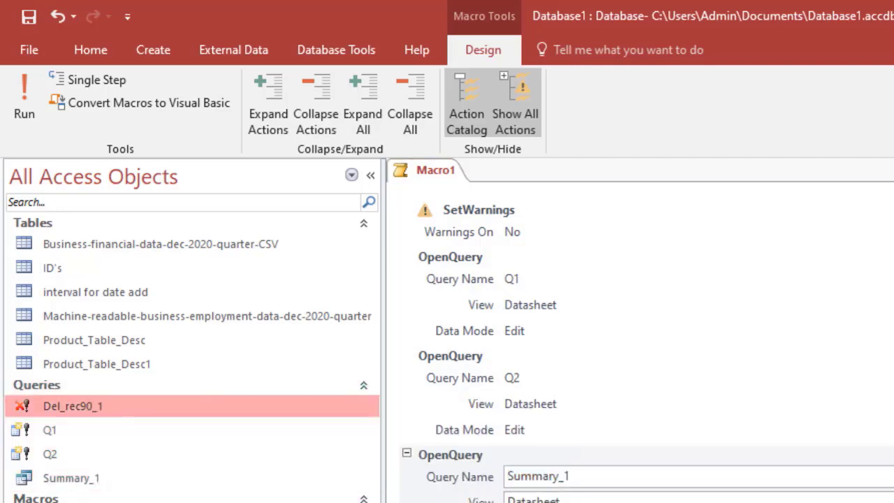
{"action": "left_click_drag", "start_coordinate": [83, 408], "coordinate": [472, 500]}
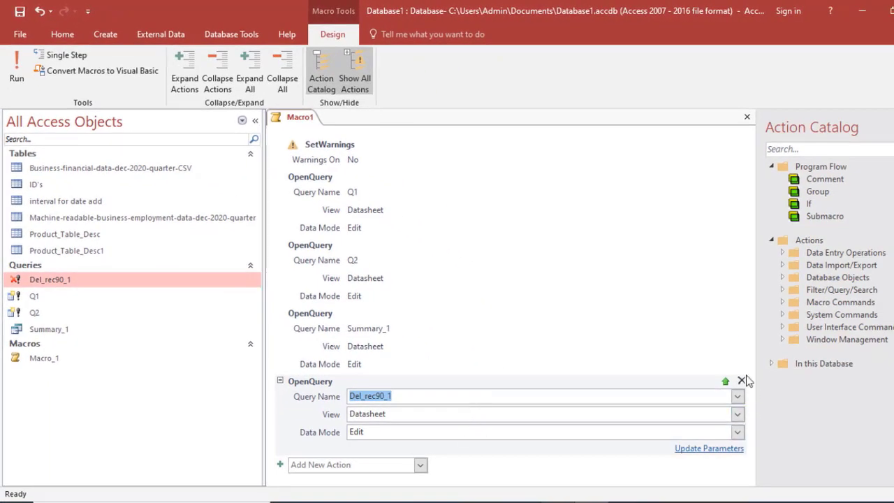
- Add a MessageBox action after the Del_rec90_1 query action at the end of the macro
{"action": "left_click", "coordinate": [391, 465]}
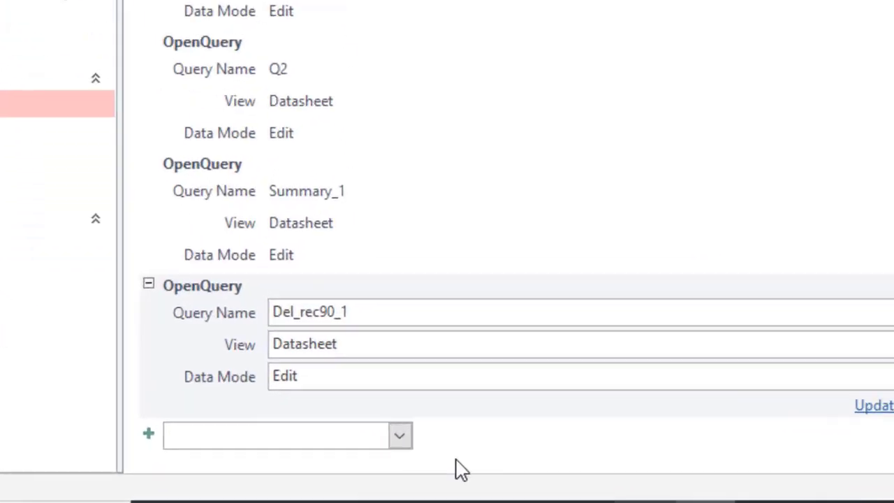
{"action": "left_click", "coordinate": [402, 439]}
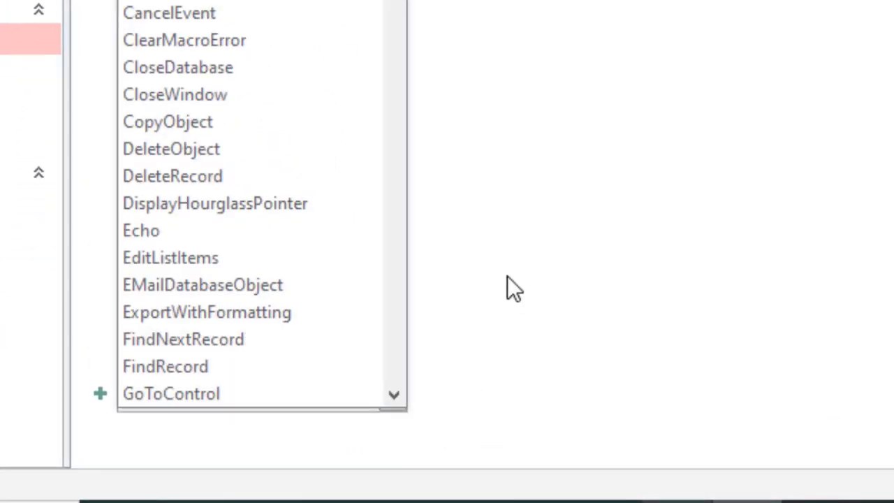
{"action": "type", "text": "me"}
{"action": "key", "text": "Return"}
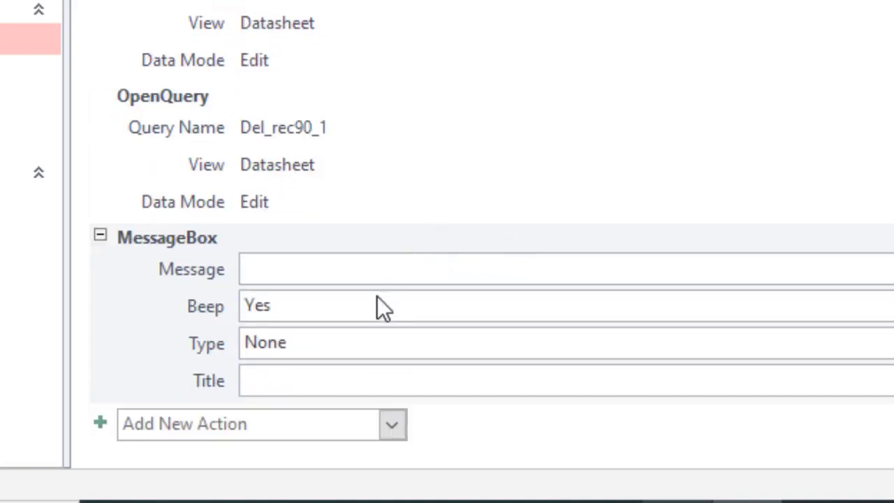
- Set the message box's message to "Task Completed", its type to Information and its title to "Status"
{"action": "type", "text": "Task Completed"}
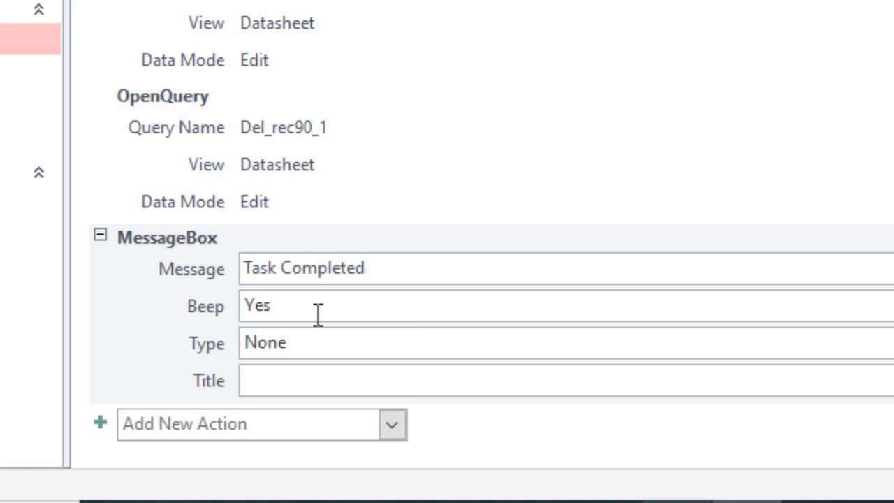
{"action": "mouse_move", "coordinate": [318, 314]}
{"action": "left_click", "coordinate": [315, 341]}
{"action": "left_click", "coordinate": [885, 343]}
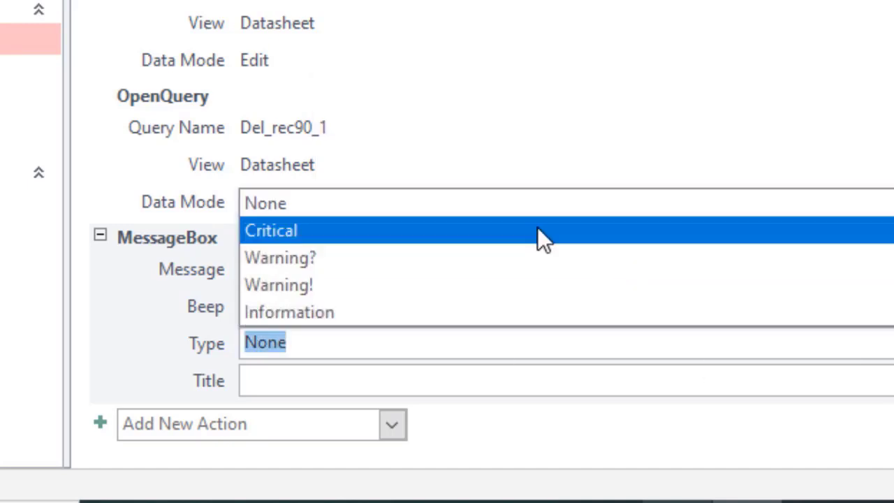
{"action": "left_click", "coordinate": [324, 312]}
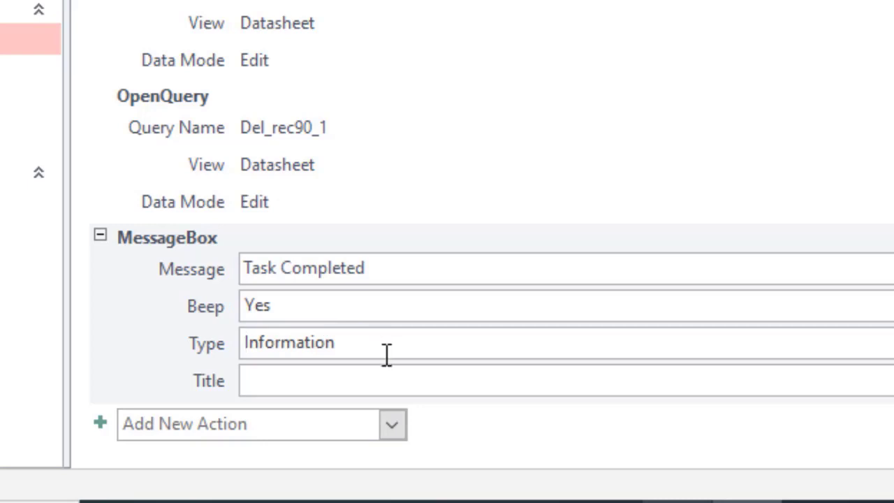
{"action": "left_click", "coordinate": [311, 380]}
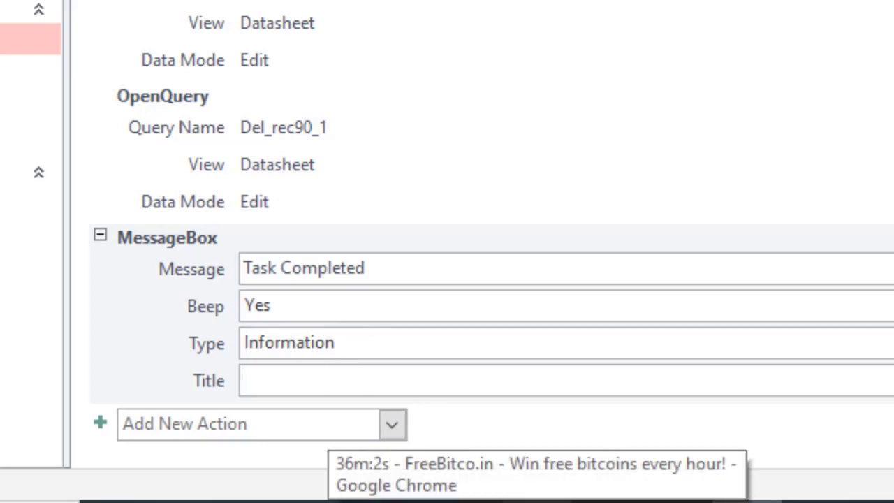
{"action": "type", "text": "Status"}
- Save the macro as Daily_Query and run it, dismissing its message box at the end
{"action": "scroll", "coordinate": [509, 97], "scroll_direction": "up", "scroll_amount": 3}
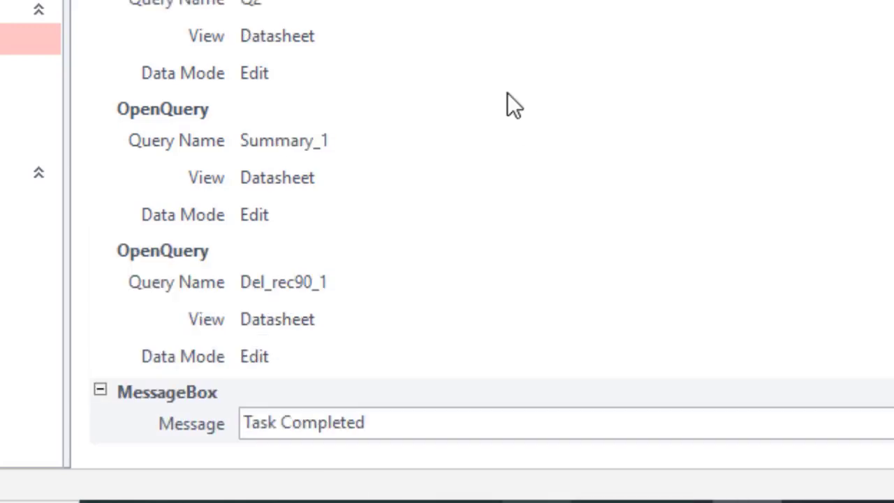
{"action": "key", "text": "ctrl+s"}
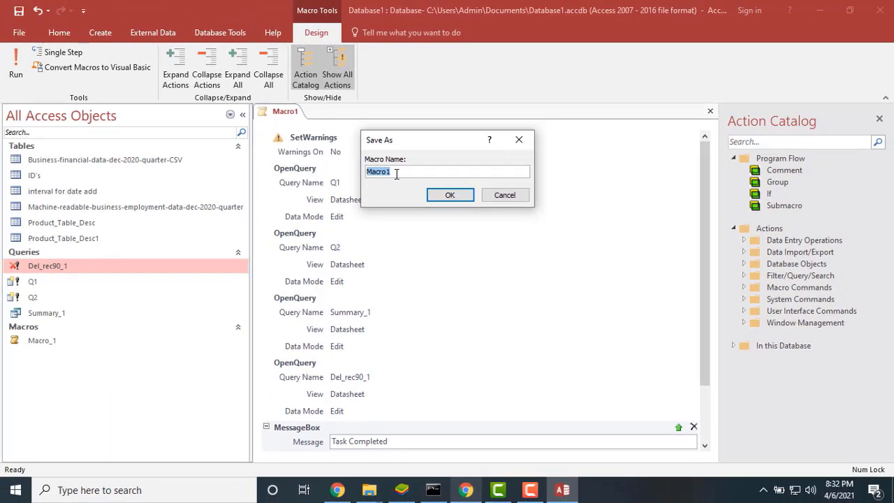
{"action": "type", "text": "Daily_Query"}
{"action": "key", "text": "Return"}
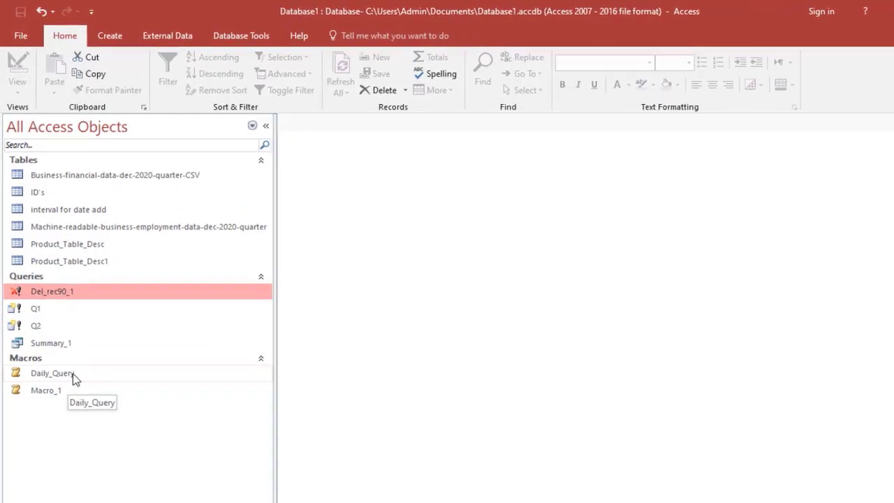
{"action": "double_click", "coordinate": [72, 374]}
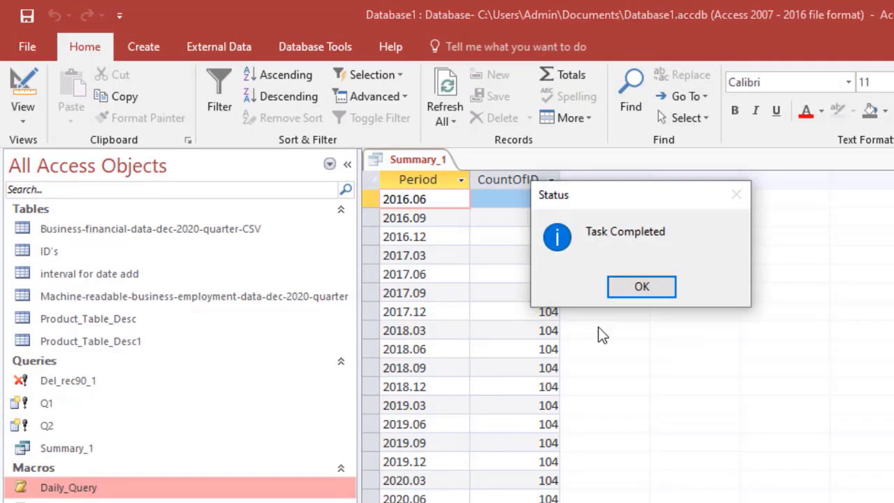
{"action": "left_click", "coordinate": [633, 292]}
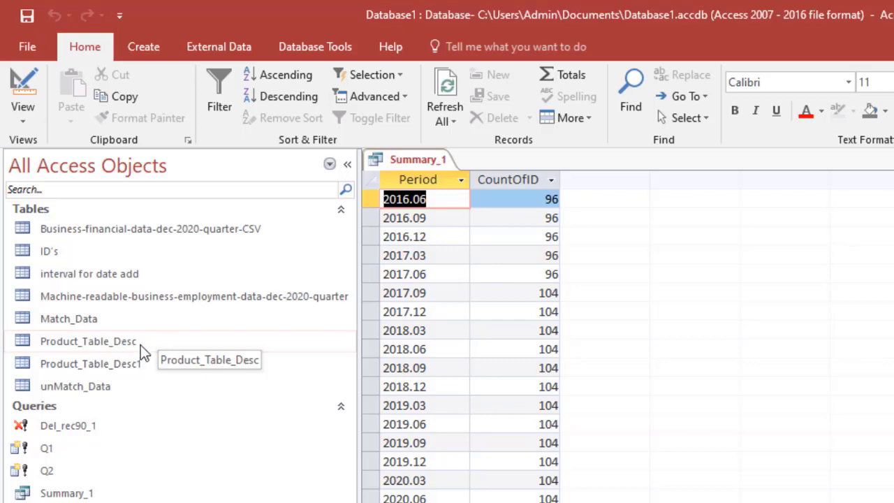
- Examine the new Match_Data and unMatch_Data tables and the Summary_1 query output, closing each one after viewing
{"action": "double_click", "coordinate": [81, 323]}
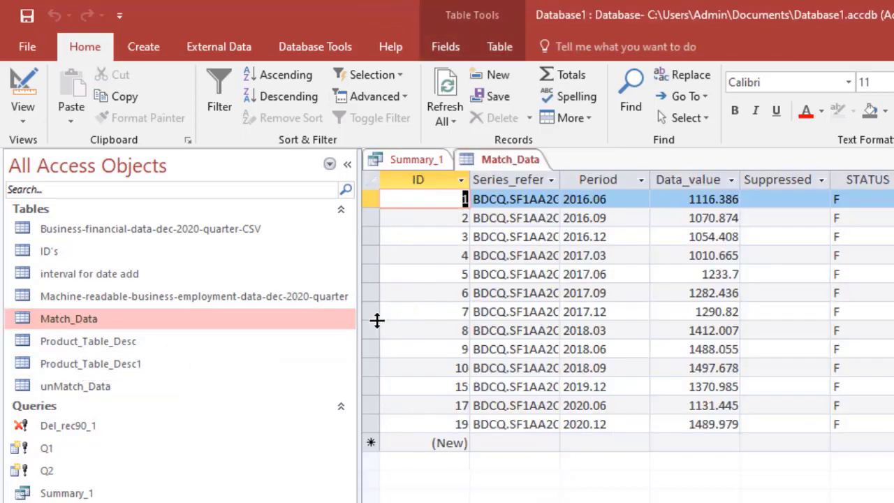
{"action": "key", "text": "ctrl+w"}
{"action": "double_click", "coordinate": [70, 386]}
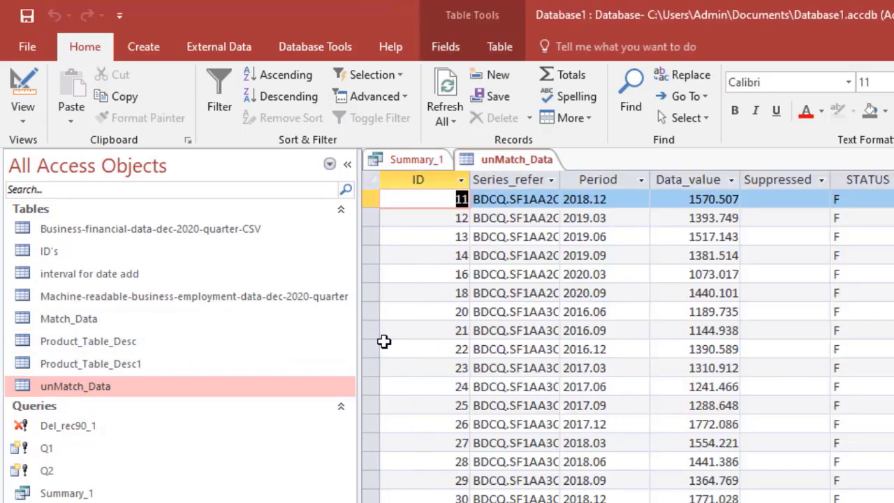
{"action": "key", "text": "ctrl+w"}
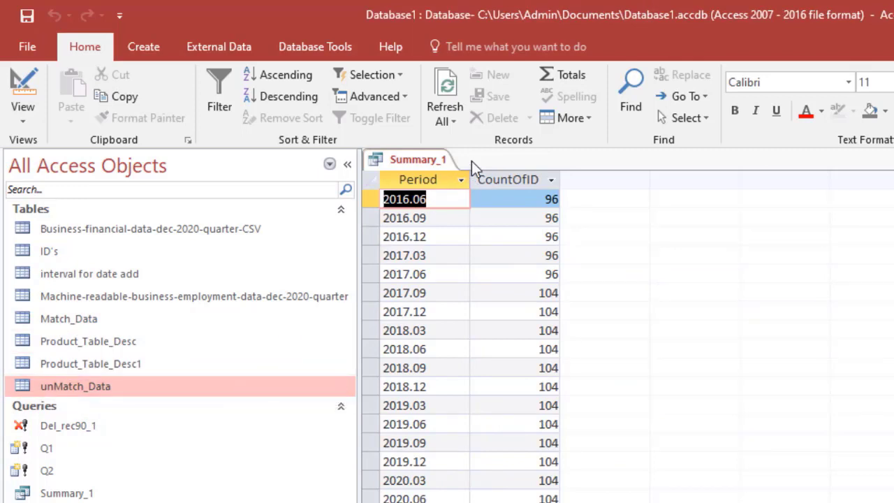
{"action": "left_click", "coordinate": [496, 291]}
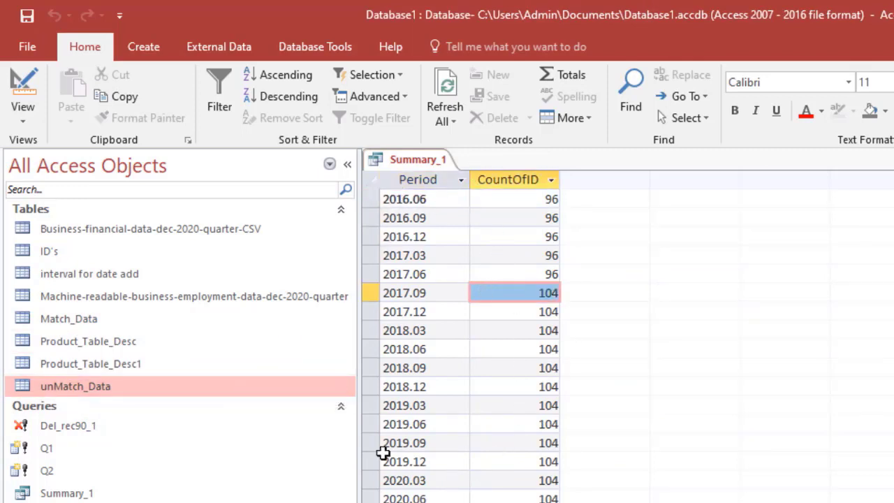
{"action": "left_click", "coordinate": [94, 430]}
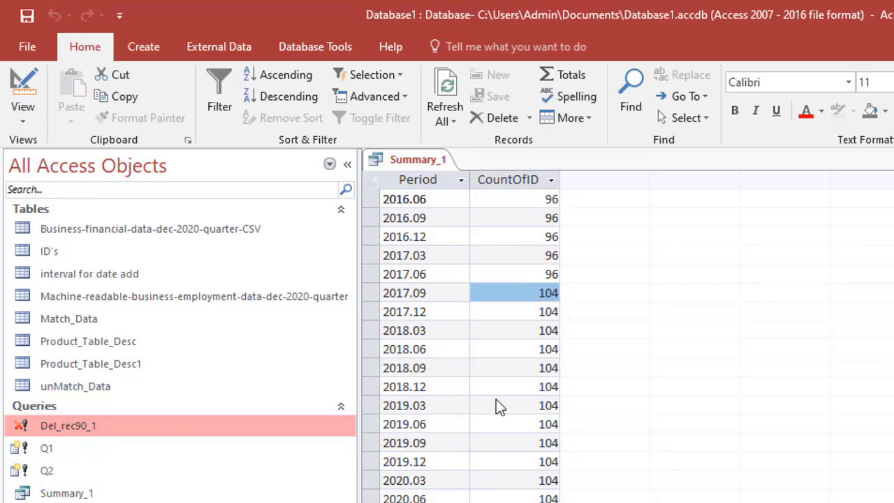
{"action": "key", "text": "Return"}
{"action": "key", "text": "Escape"}
{"action": "left_click", "coordinate": [503, 231]}
{"action": "key", "text": "ctrl+w"}
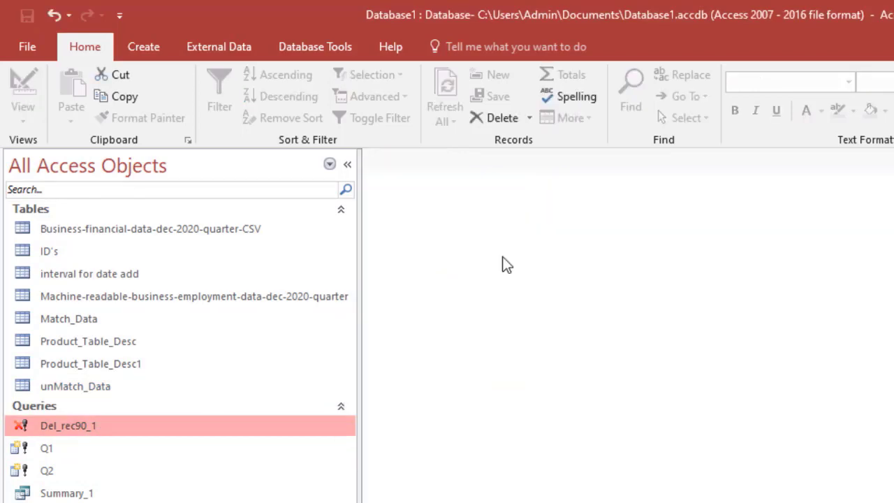
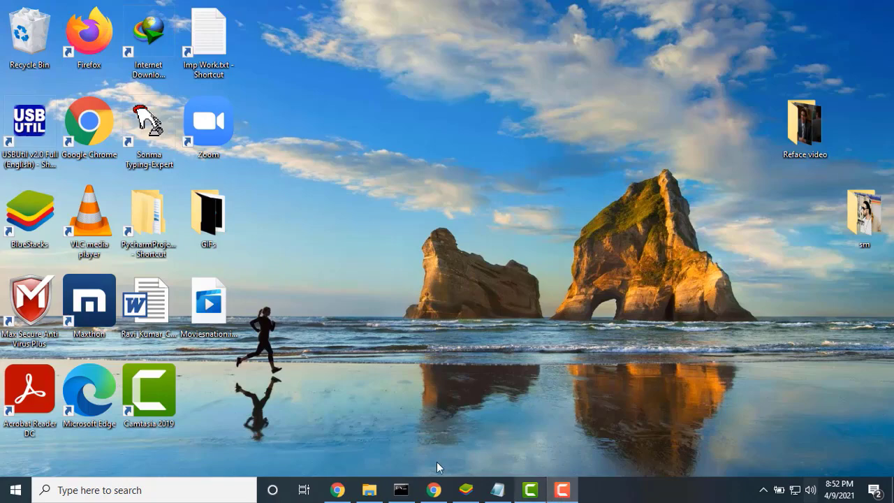
- Open Database1.accdb from the Documents folder and show the Business-financial-data-dec-2020-quarter-CSV table in Design View
{"action": "left_click", "coordinate": [370, 490]}
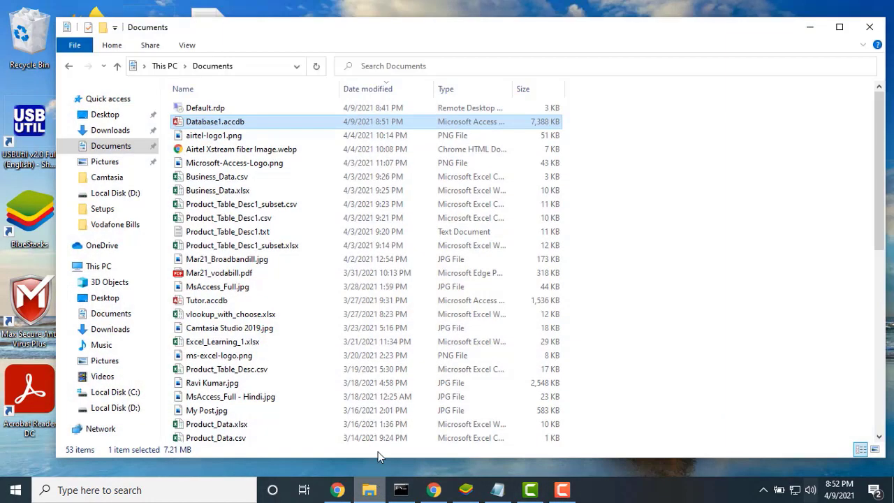
{"action": "double_click", "coordinate": [231, 126]}
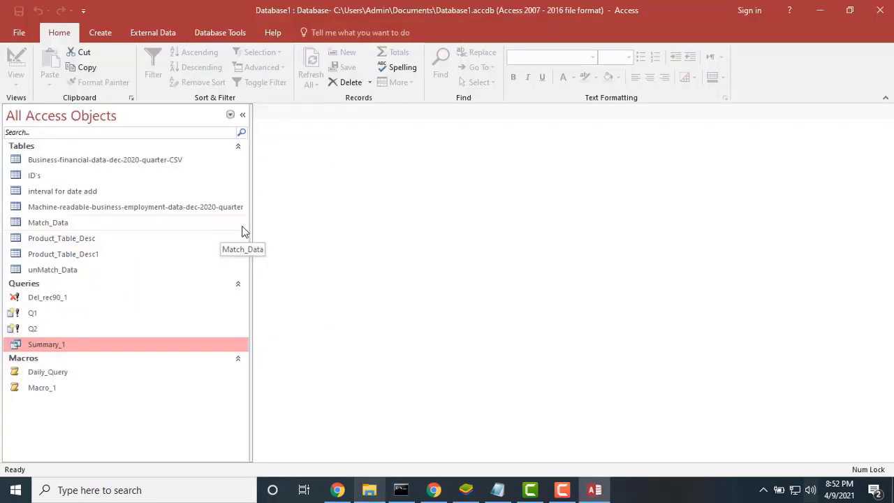
{"action": "right_click", "coordinate": [154, 166]}
{"action": "left_click", "coordinate": [224, 188]}
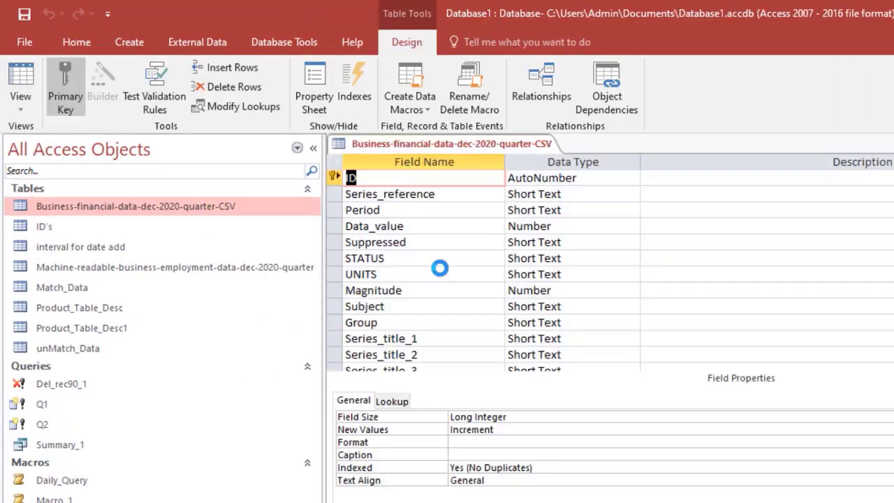
- Examine the field names and data types of the Business-financial-data-dec-2020-quarter-CSV table and close it
{"action": "scroll", "coordinate": [502, 308], "scroll_direction": "down", "scroll_amount": 3}
{"action": "scroll", "coordinate": [477, 316], "scroll_direction": "up", "scroll_amount": 3}
{"action": "scroll", "coordinate": [477, 316], "scroll_direction": "down", "scroll_amount": 1}
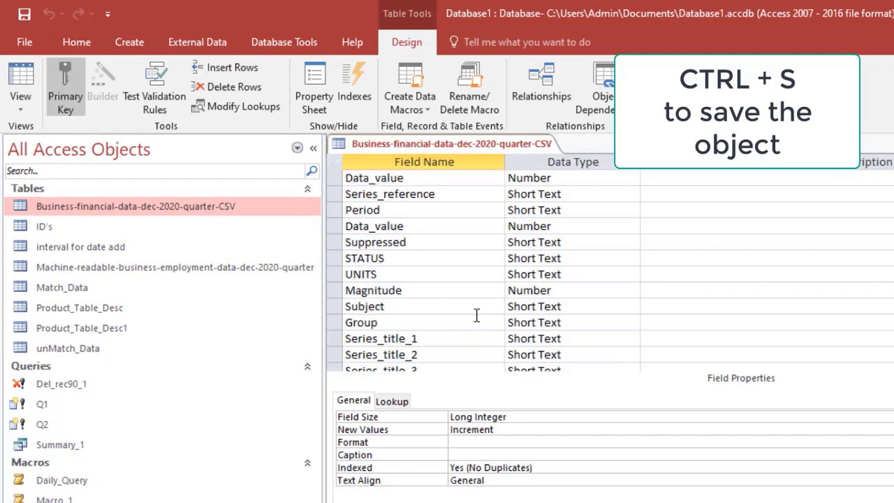
{"action": "scroll", "coordinate": [476, 316], "scroll_direction": "down", "scroll_amount": 2}
{"action": "left_click", "coordinate": [383, 309]}
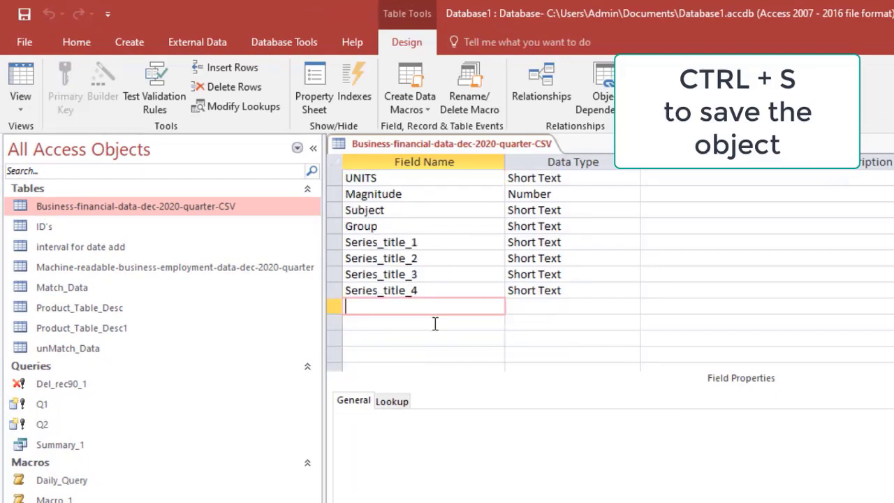
{"action": "scroll", "coordinate": [428, 322], "scroll_direction": "up", "scroll_amount": 2}
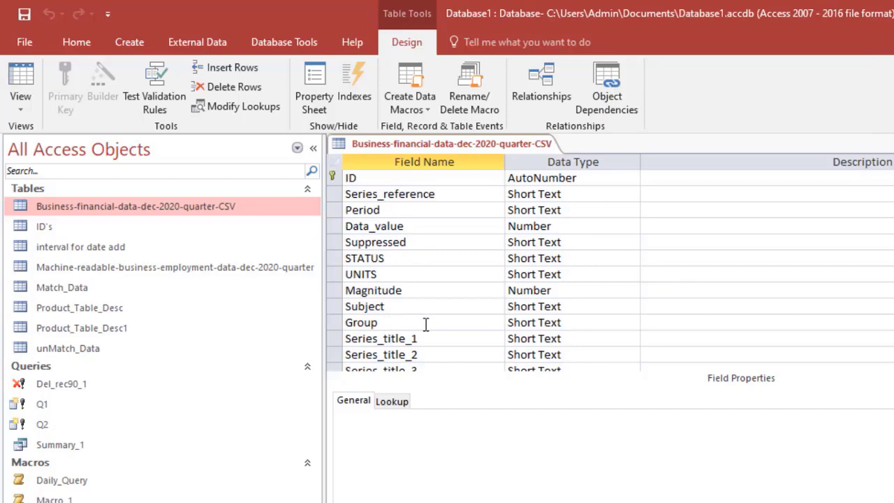
{"action": "right_click", "coordinate": [475, 145]}
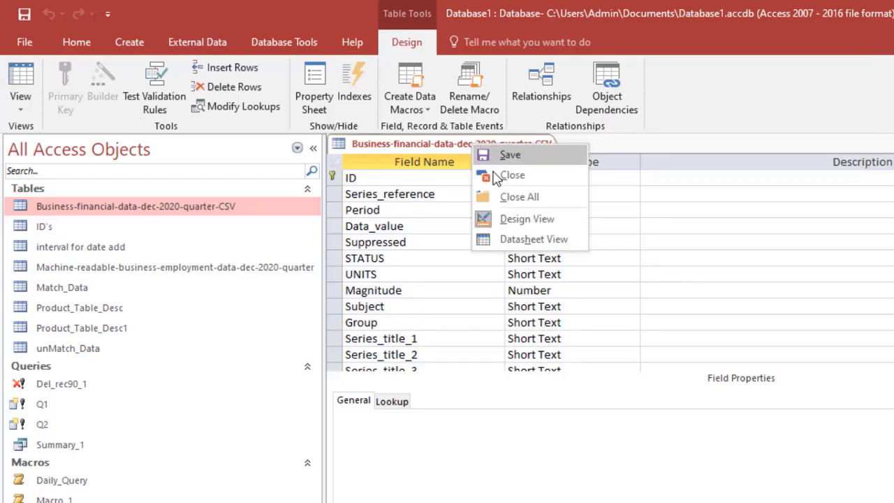
{"action": "left_click", "coordinate": [496, 175]}
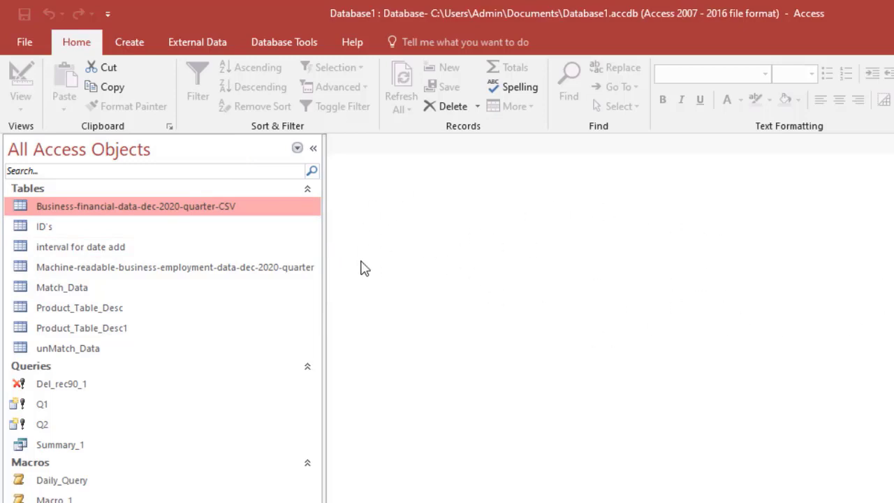
- Hide and show the Navigation Pane repeatedly, leaving it shown
{"action": "key", "text": "F11"}
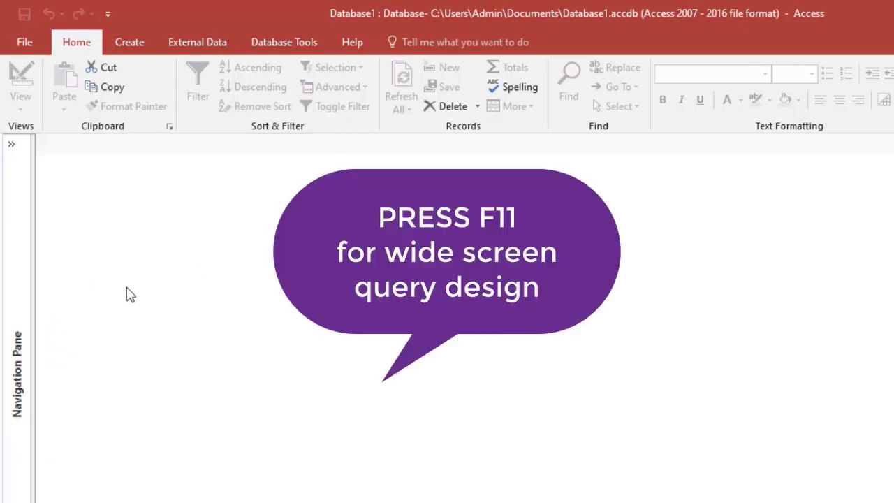
{"action": "key", "text": "F11"}
{"action": "key", "text": "F11"}
{"action": "key", "text": "F11"}
{"action": "key", "text": "F11"}
{"action": "key", "text": "F11"}
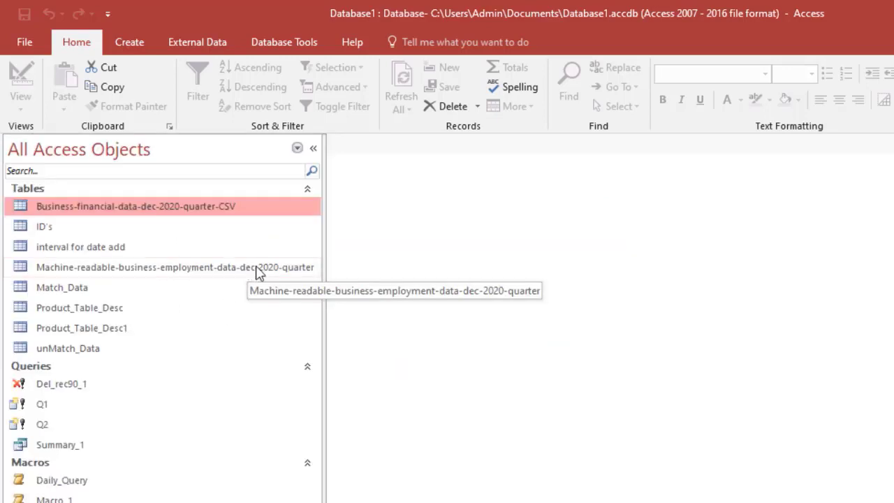
- Open the Summary_1 query in Design View and bring up its Save As dialog, cancelling without making a copy
{"action": "right_click", "coordinate": [108, 452]}
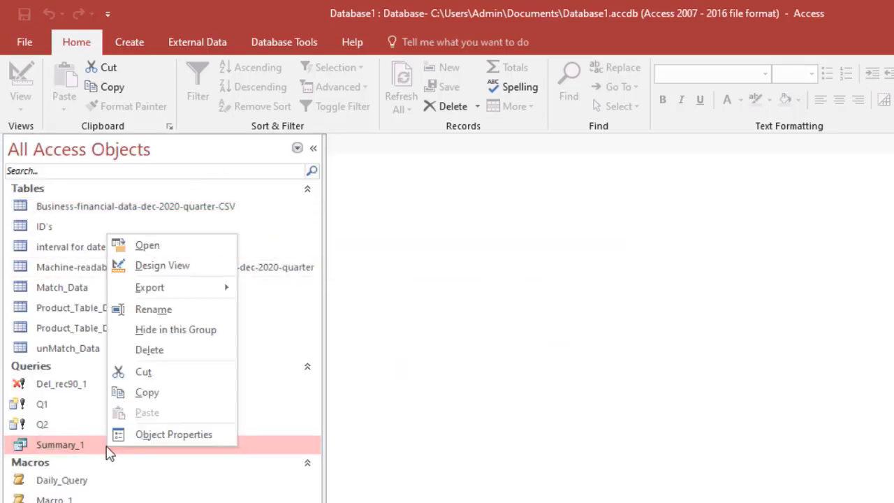
{"action": "left_click", "coordinate": [162, 266]}
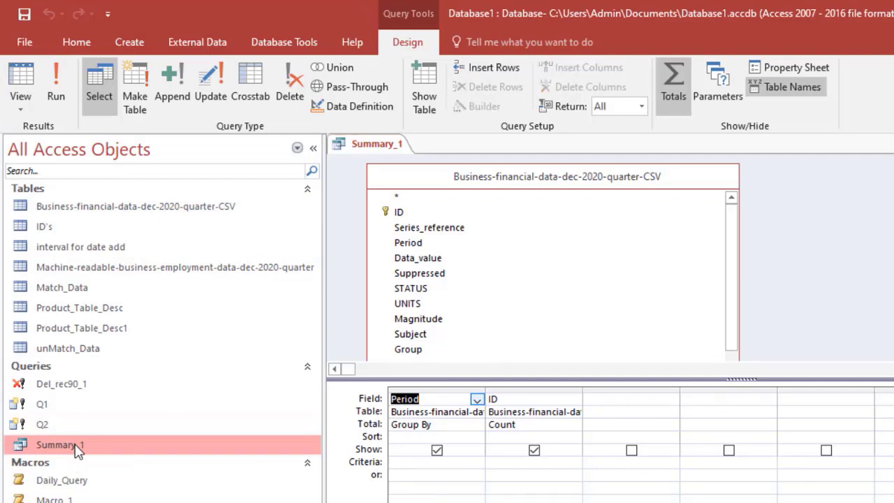
{"action": "left_click", "coordinate": [520, 294]}
{"action": "key", "text": "F12"}
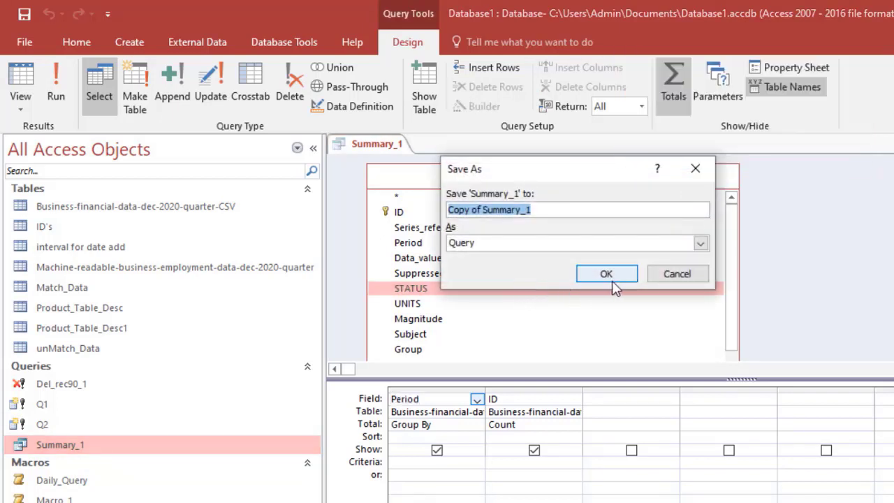
{"action": "left_click", "coordinate": [663, 274]}
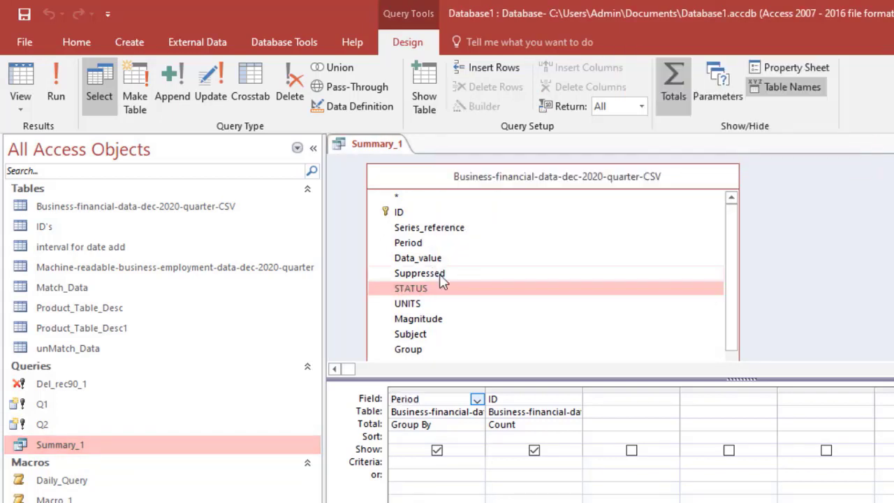
- Close the Summary_1 query, and open and close the interval for date add and Match_Data tables
{"action": "right_click", "coordinate": [376, 146]}
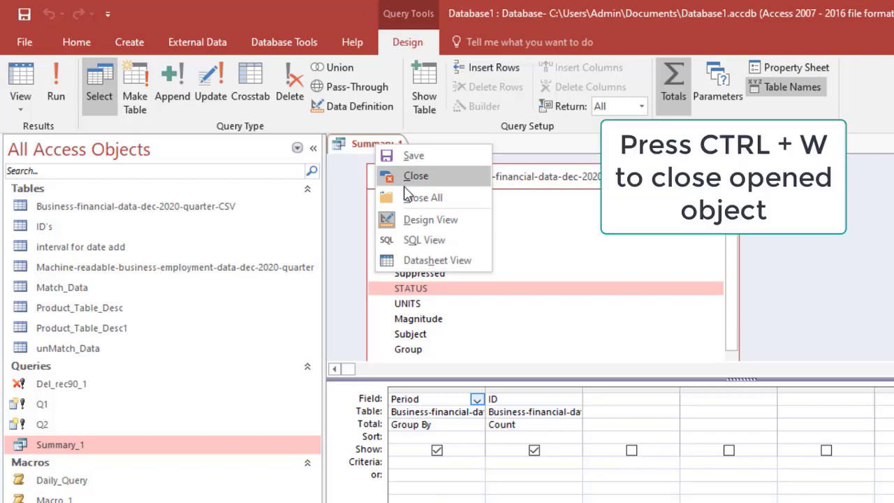
{"action": "left_click", "coordinate": [707, 233]}
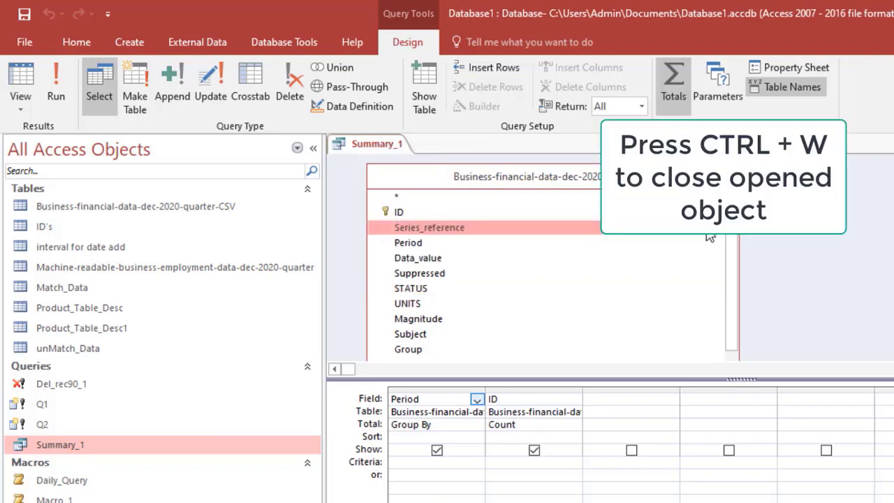
{"action": "key", "text": "ctrl+w"}
{"action": "double_click", "coordinate": [250, 246]}
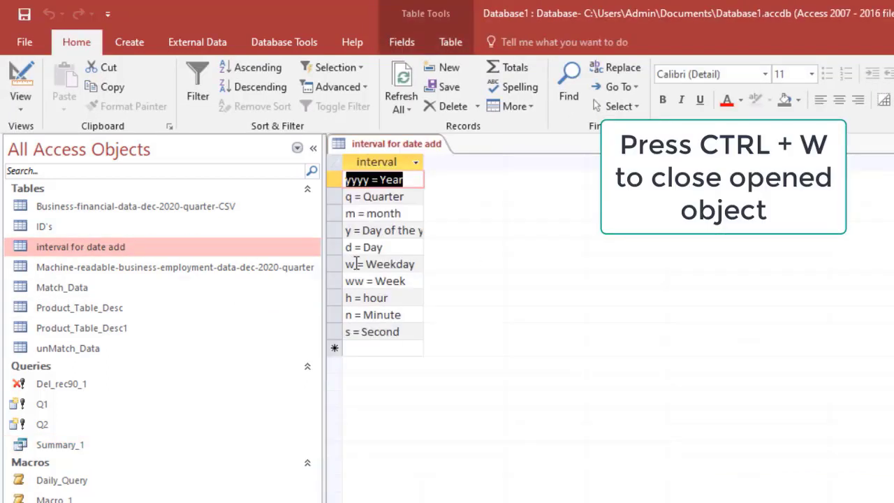
{"action": "key", "text": "ctrl+w"}
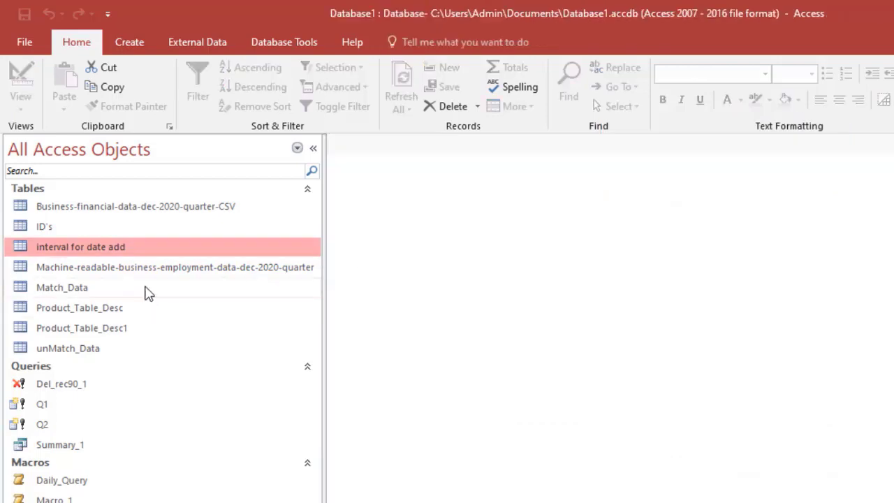
{"action": "double_click", "coordinate": [174, 293]}
{"action": "key", "text": "ctrl+w"}
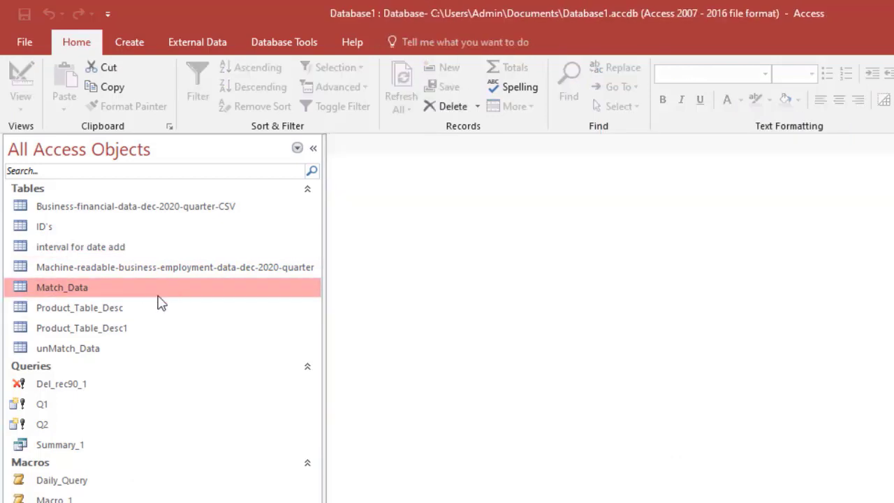
- Open and close the Product_Table_Desc table, and open the Business-financial-data-dec-2020-quarter-CSV table
{"action": "double_click", "coordinate": [139, 310]}
{"action": "key", "text": "ctrl+w"}
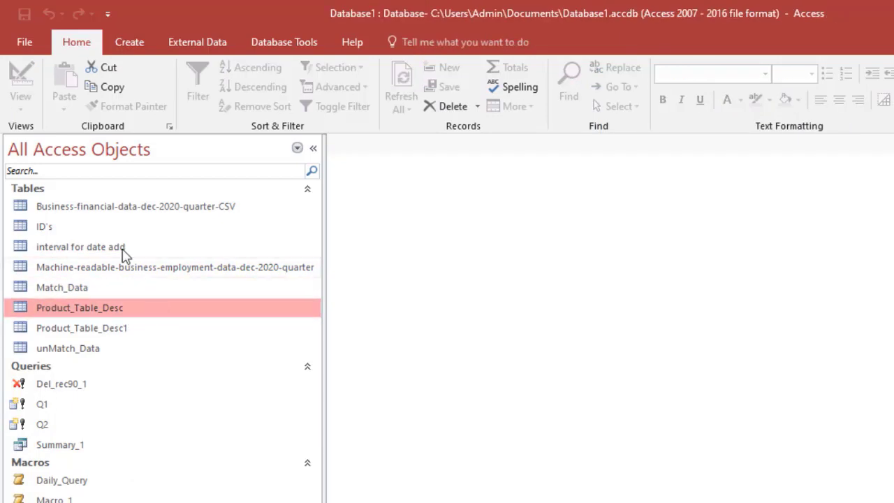
{"action": "double_click", "coordinate": [147, 210]}
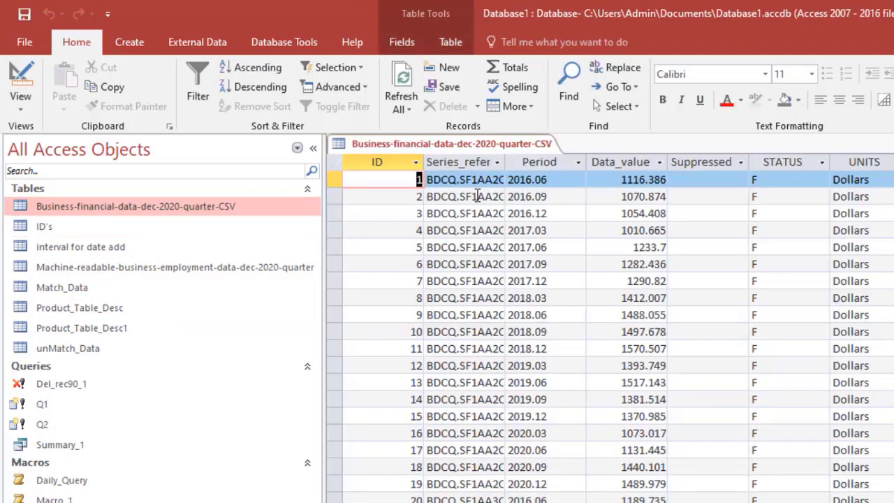
- Select the whole Series_refer column, followed by the entire record with ID 3
{"action": "left_click", "coordinate": [454, 167]}
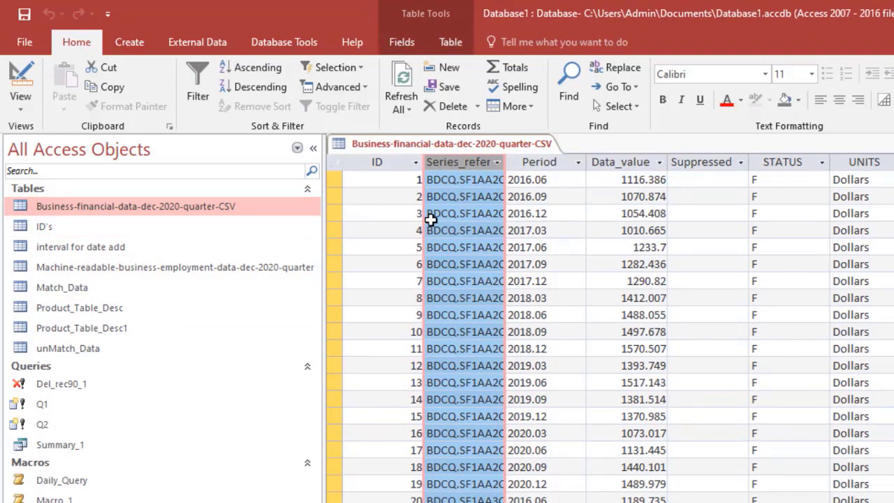
{"action": "left_click", "coordinate": [340, 211]}
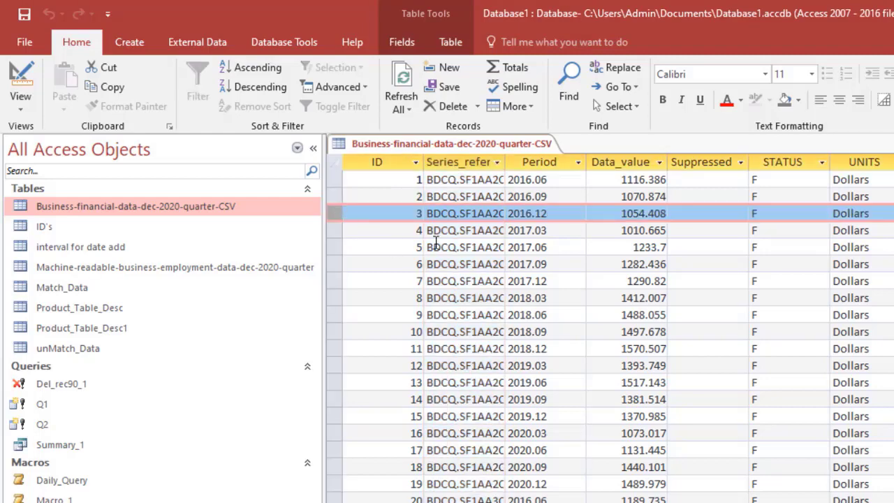
{"action": "left_click", "coordinate": [377, 281]}
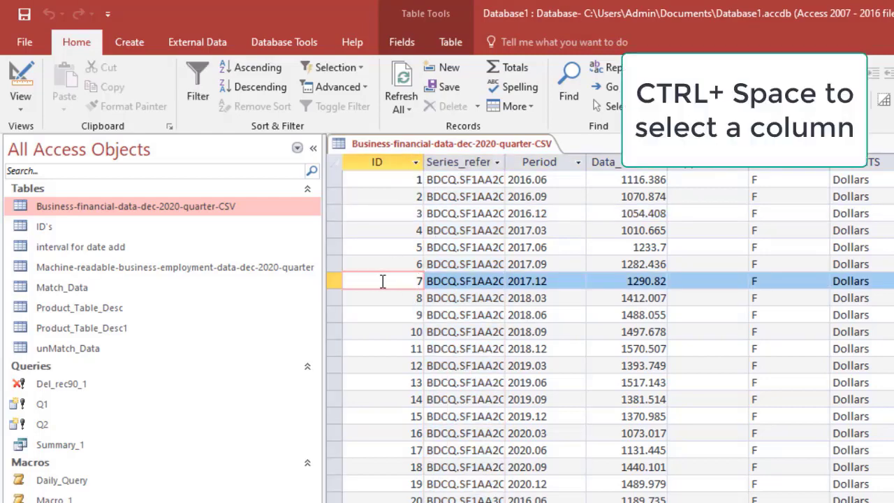
- Move through the cells to the Period field and select its entire column
{"action": "key", "text": "Left"}
{"action": "key", "text": "Up"}
{"action": "key", "text": "Up"}
{"action": "key", "text": "Up"}
{"action": "key", "text": "Up"}
{"action": "key", "text": "Right"}
{"action": "key", "text": "Right"}
{"action": "key", "text": "Right"}
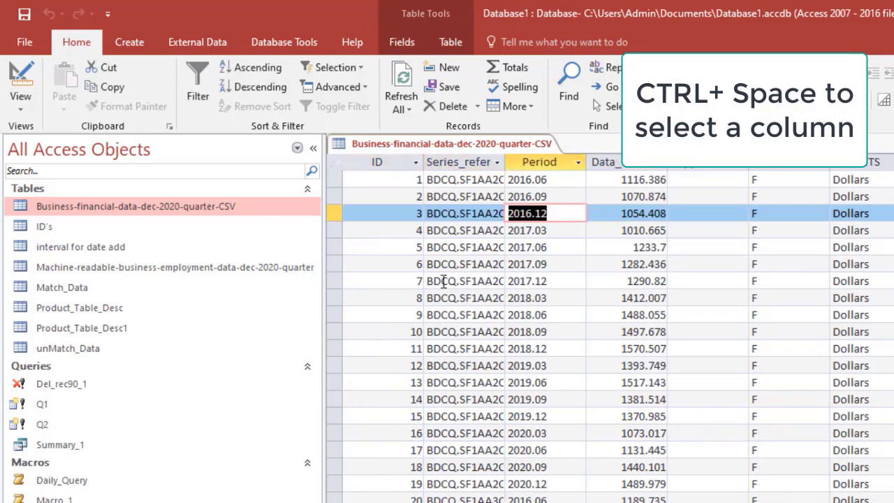
{"action": "key", "text": "Up"}
{"action": "key", "text": "Left"}
{"action": "key", "text": "Up"}
{"action": "key", "text": "Right"}
{"action": "key", "text": "ctrl+space"}
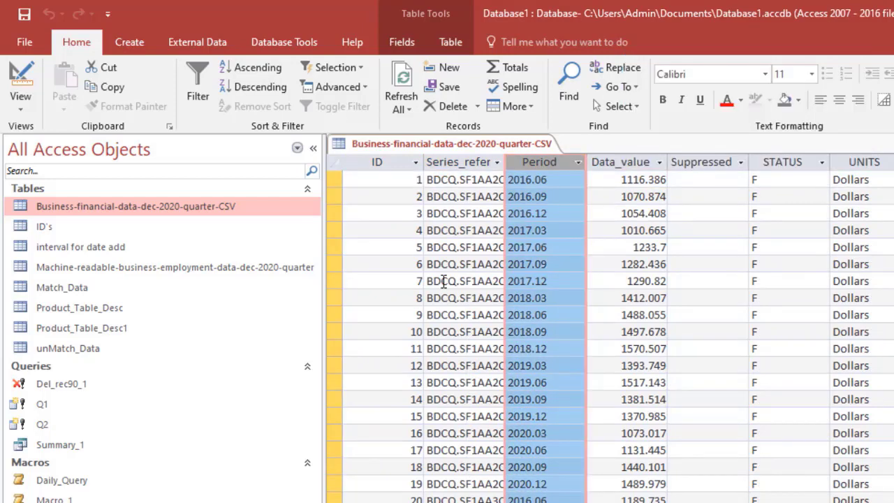
- Move to the record with ID 7 and select its entire row
{"action": "key", "text": "Left"}
{"action": "key", "text": "Down"}
{"action": "key", "text": "Down"}
{"action": "key", "text": "Down"}
{"action": "key", "text": "Down"}
{"action": "key", "text": "Down"}
{"action": "key", "text": "Down"}
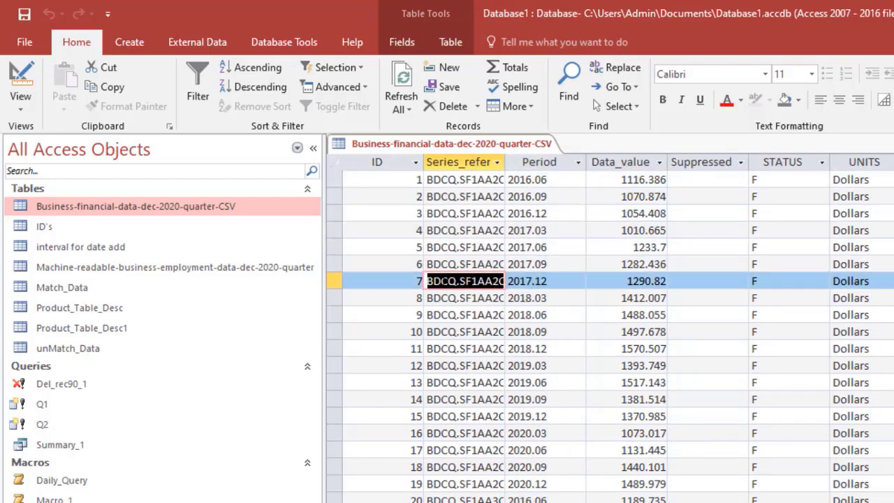
{"action": "key", "text": "shift+space"}
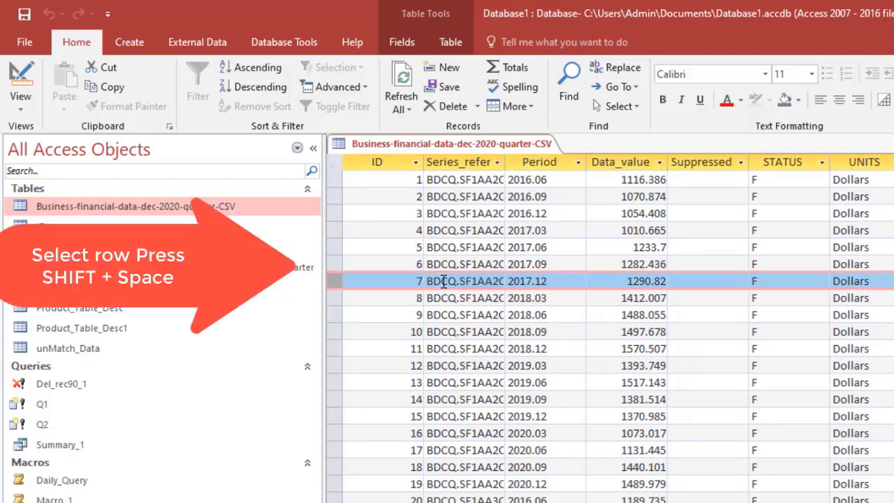
- Copy the entire Series_refer column and close the Business-financial-data-dec-2020-quarter-CSV table
{"action": "key", "text": "Up"}
{"action": "key", "text": "Up"}
{"action": "key", "text": "Up"}
{"action": "key", "text": "Up"}
{"action": "key", "text": "Up"}
{"action": "key", "text": "Up"}
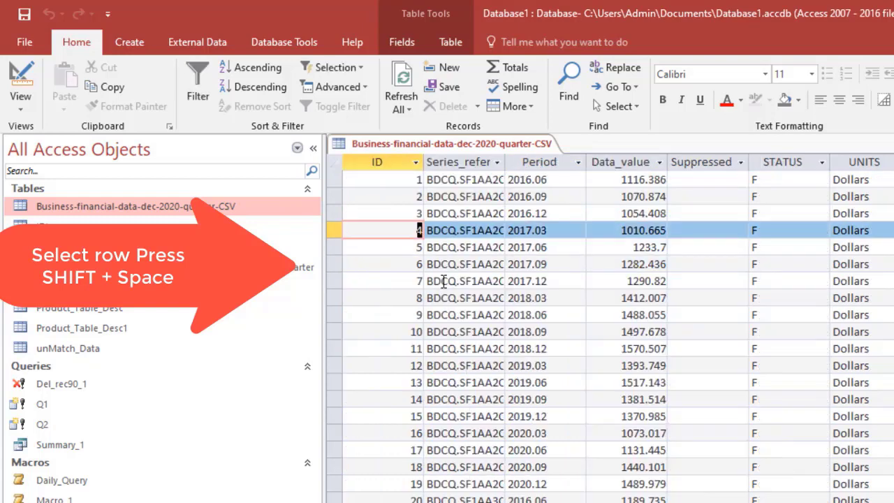
{"action": "key", "text": "ctrl+space"}
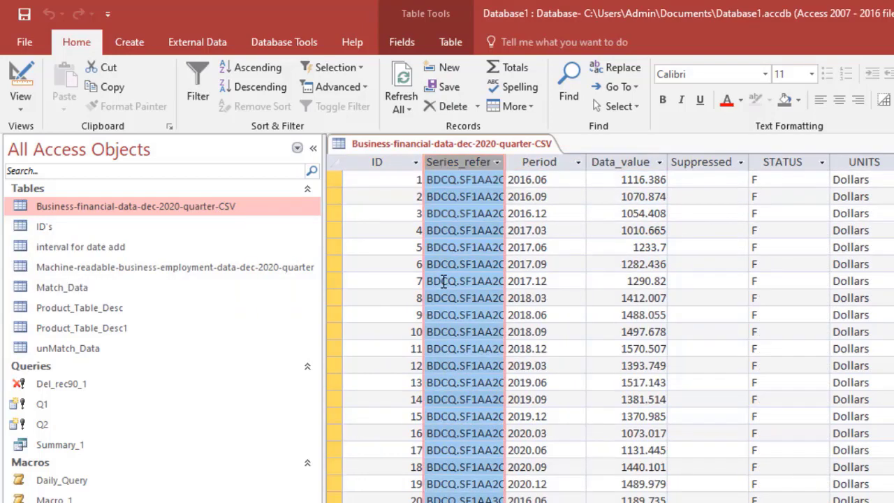
{"action": "key", "text": "ctrl+c"}
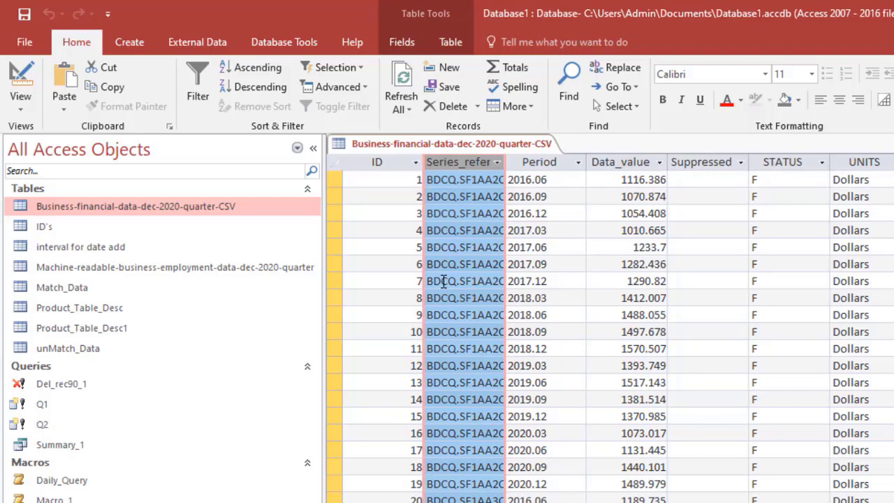
{"action": "key", "text": "ctrl+w"}
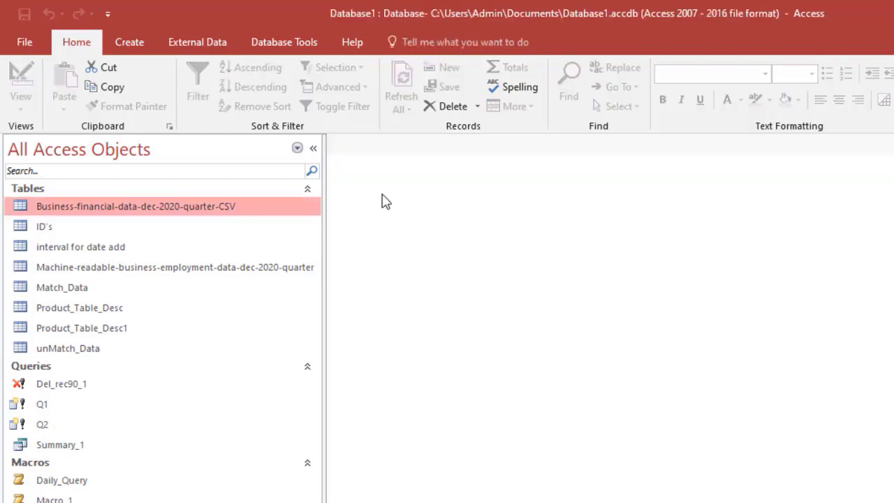
- Step through the table list, open and close a table, and select the interval for date add table
{"action": "right_click", "coordinate": [222, 216]}
{"action": "left_click", "coordinate": [523, 236]}
{"action": "left_click", "coordinate": [136, 249]}
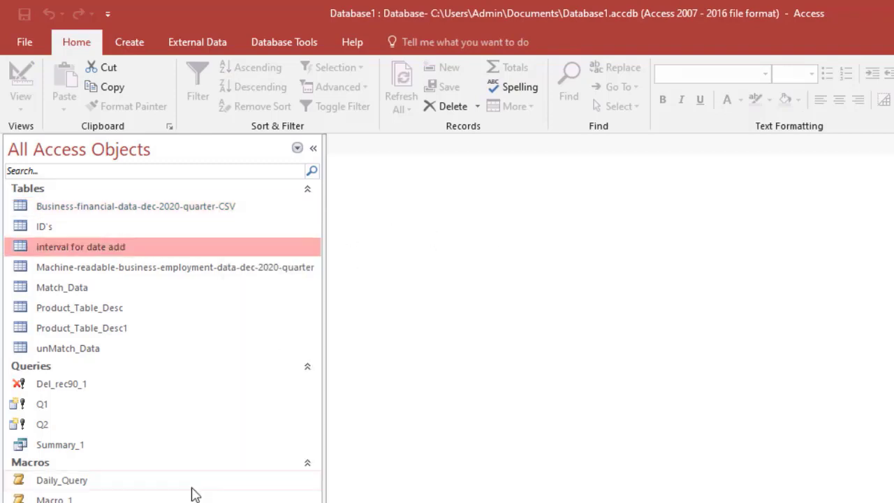
{"action": "key", "text": "Up"}
{"action": "key", "text": "Up"}
{"action": "key", "text": "Up"}
{"action": "key", "text": "Down"}
{"action": "key", "text": "Down"}
{"action": "key", "text": "Down"}
{"action": "key", "text": "Up"}
{"action": "key", "text": "Up"}
{"action": "key", "text": "Return"}
{"action": "key", "text": "ctrl+w"}
{"action": "key", "text": "Down"}
{"action": "key", "text": "Down"}
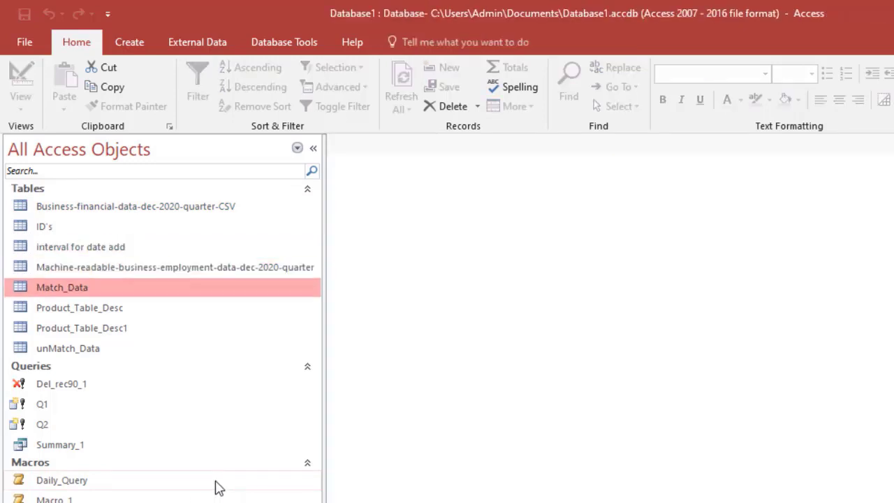
{"action": "key", "text": "Up"}
{"action": "key", "text": "Up"}
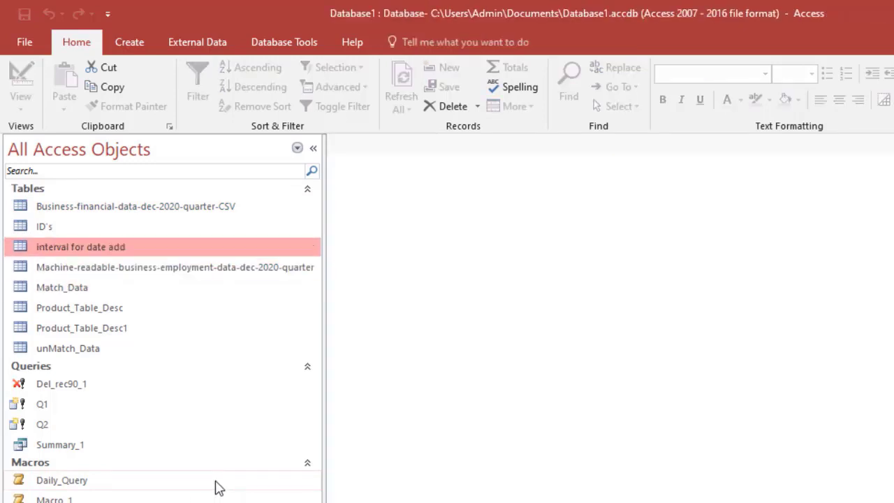
- Bring up the context menu of the interval for date add table, and start and cancel renaming it
{"action": "key", "text": "shift+F10"}
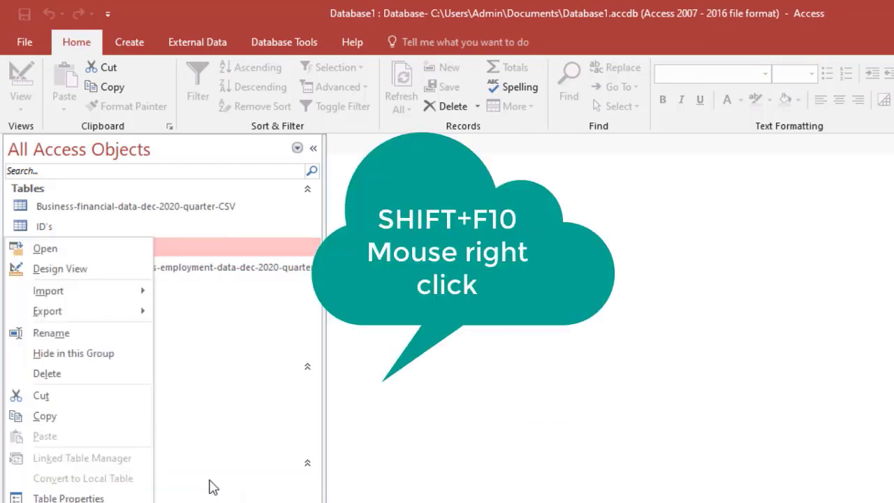
{"action": "left_click", "coordinate": [85, 334]}
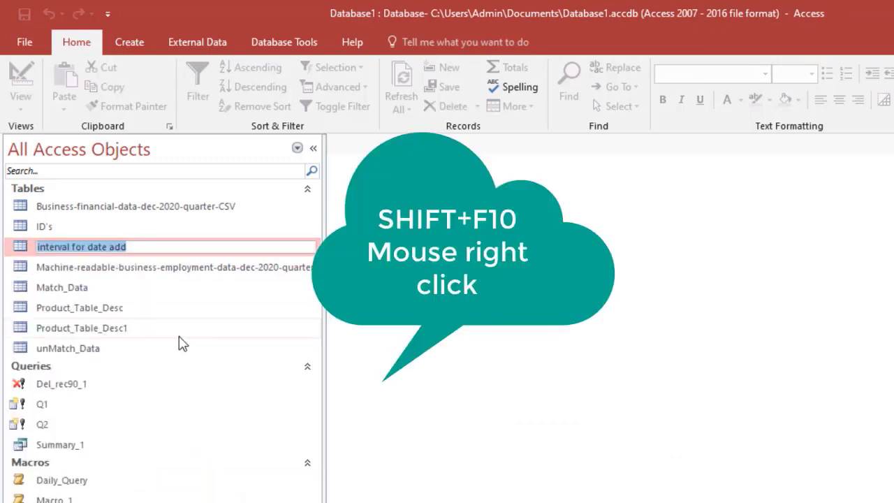
{"action": "key", "text": "Escape"}
- Examine the context menu of the interval for date add table and dismiss it
{"action": "right_click", "coordinate": [84, 249]}
{"action": "left_click", "coordinate": [154, 285]}
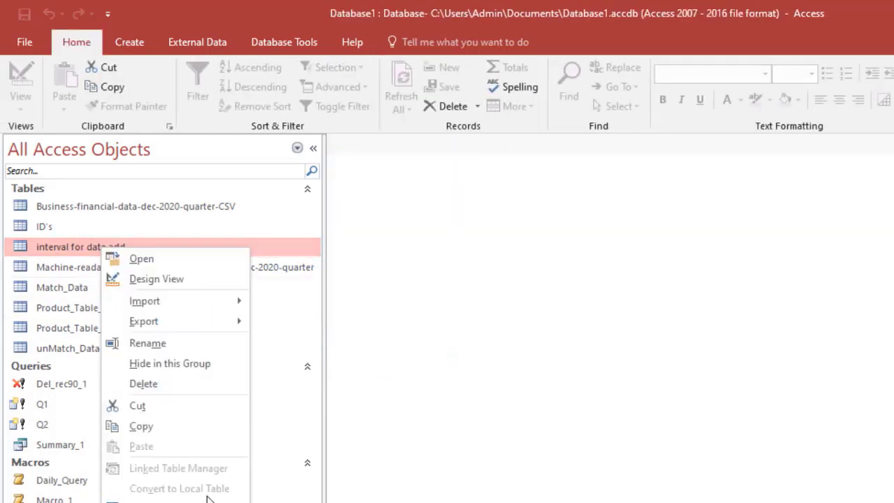
{"action": "left_click", "coordinate": [175, 498]}
{"action": "left_click", "coordinate": [609, 358]}
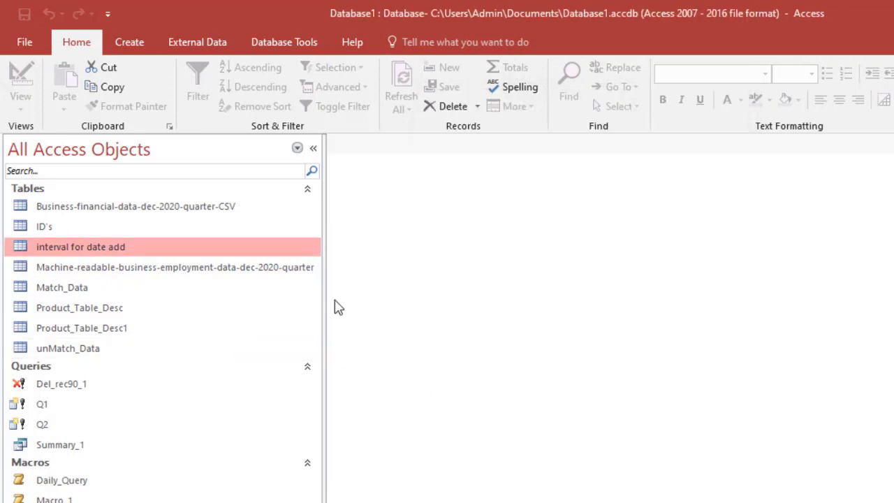
{"action": "left_click", "coordinate": [179, 273]}
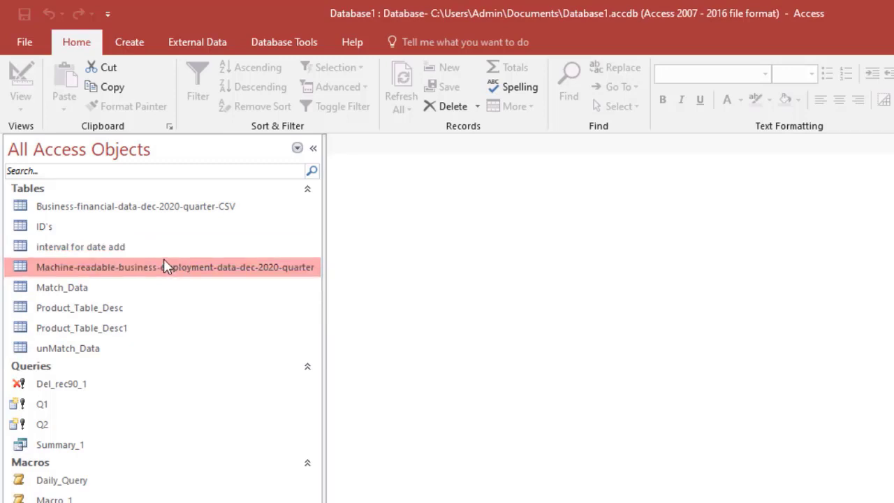
{"action": "left_click", "coordinate": [164, 253]}
{"action": "right_click", "coordinate": [121, 248]}
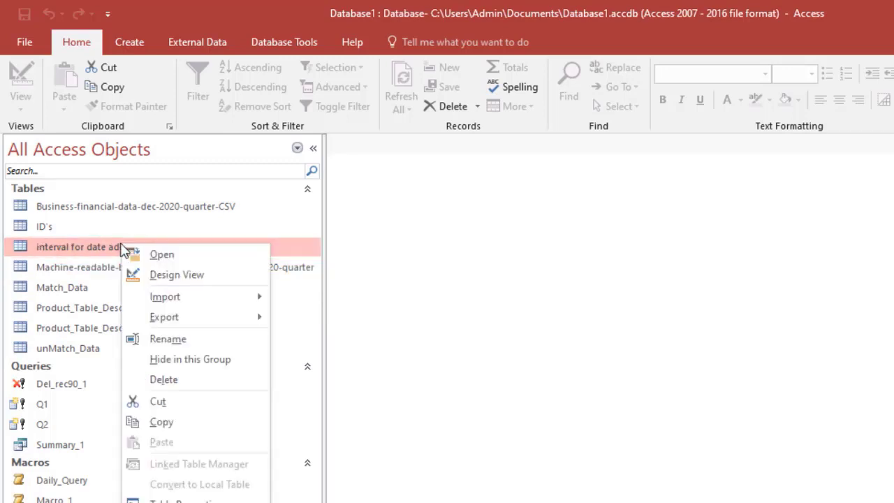
{"action": "left_click", "coordinate": [82, 267]}
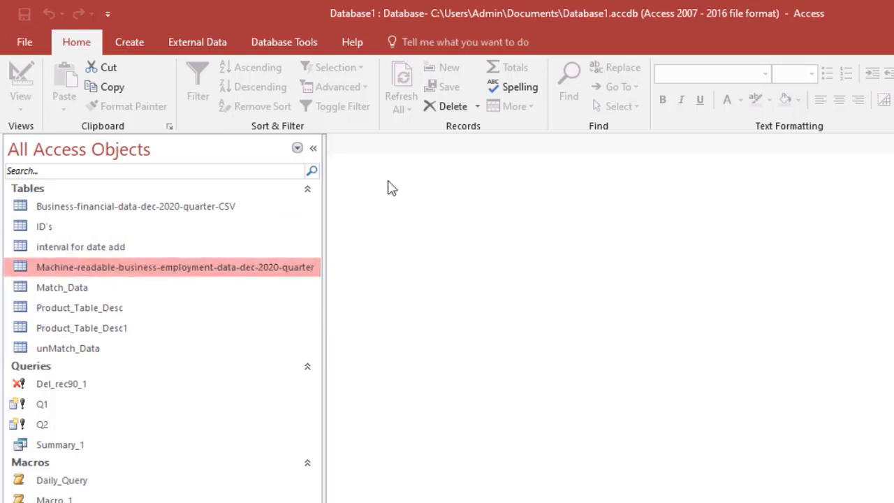
- Examine the context menu commands and export formats of the Machine-readable-business-employment-data-dec-2020-quarter table
{"action": "key", "text": "shift+F10"}
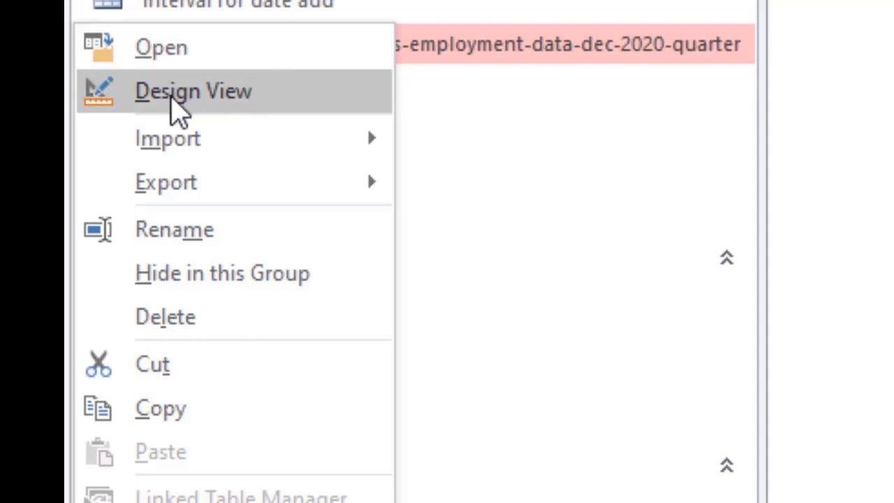
{"action": "mouse_move", "coordinate": [194, 133]}
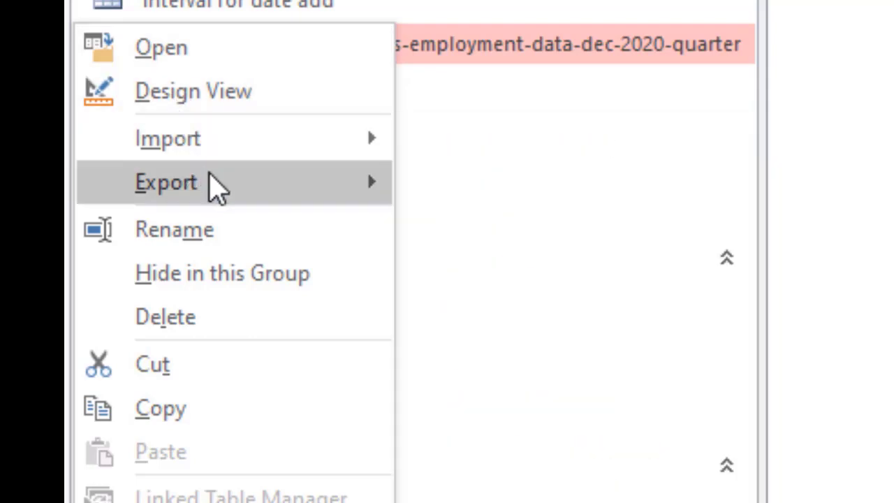
{"action": "mouse_move", "coordinate": [209, 176]}
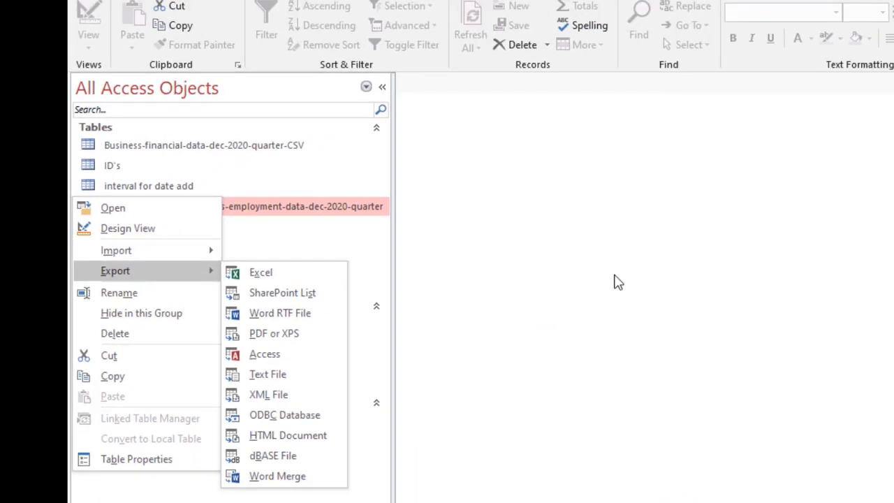
{"action": "left_click", "coordinate": [684, 218]}
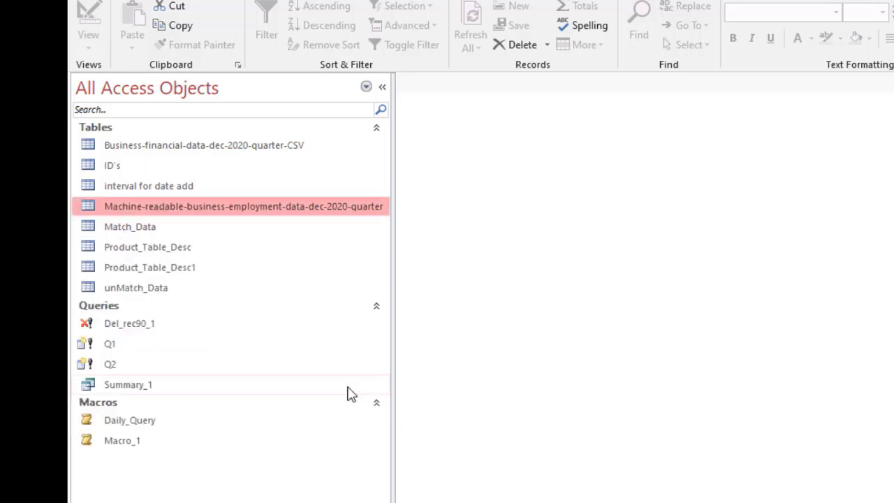
- Bring up the Text File export for the Machine-readable-business-employment-data-dec-2020-quarter table and cancel it
{"action": "key", "text": "shift+F10"}
{"action": "key", "text": "e"}
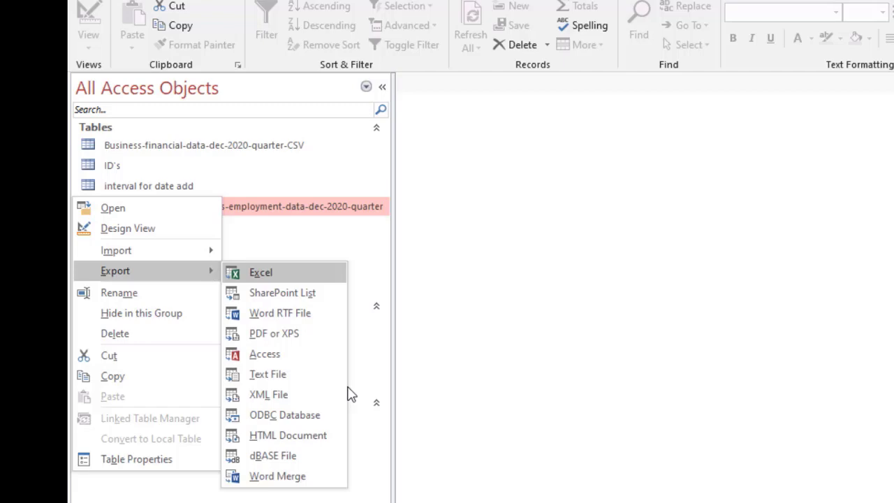
{"action": "key", "text": "t"}
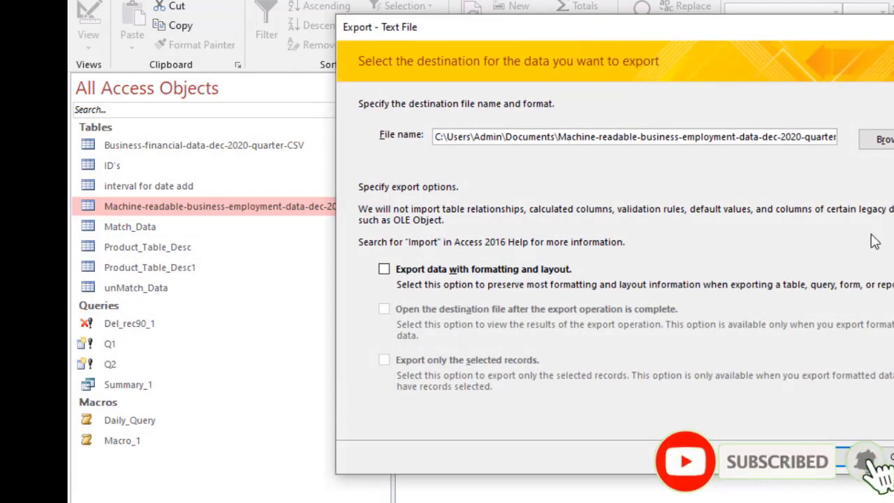
{"action": "key", "text": "Escape"}
{"action": "left_click", "coordinate": [195, 233]}
{"action": "left_click", "coordinate": [206, 207]}
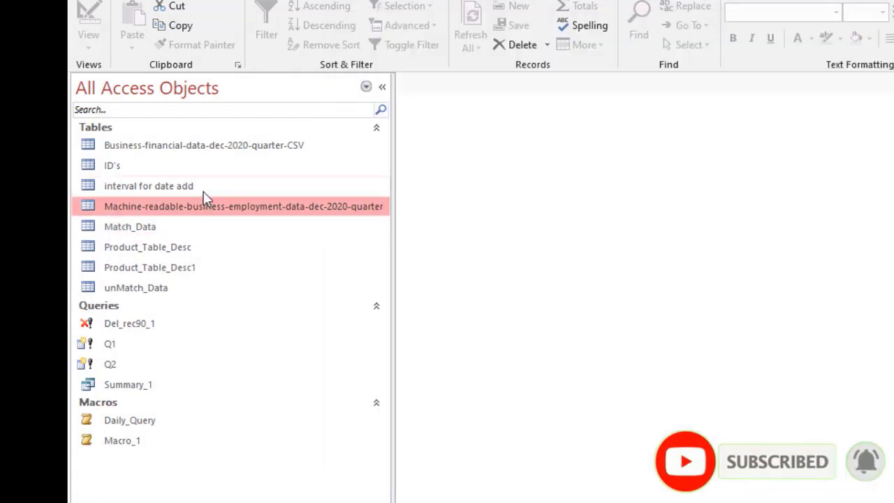
- Open the Summary_1 query in Datasheet View, and show and dismiss its document tab's context menu
{"action": "left_click", "coordinate": [203, 189]}
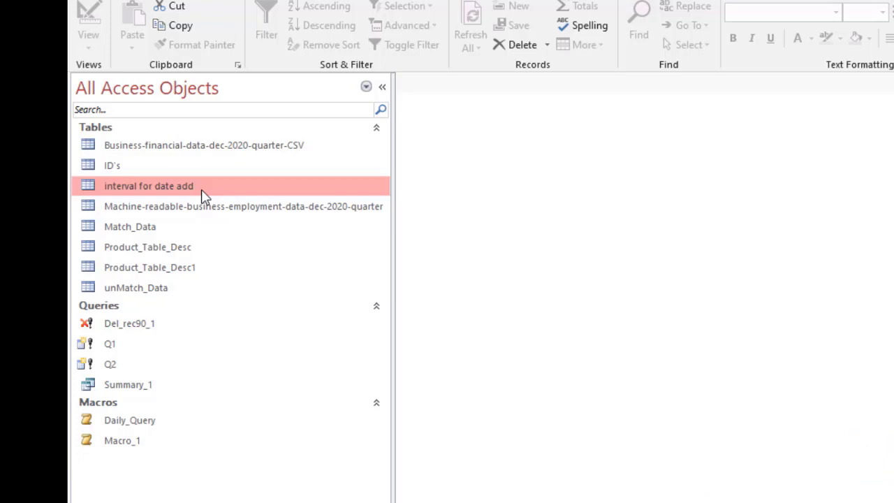
{"action": "right_click", "coordinate": [143, 386]}
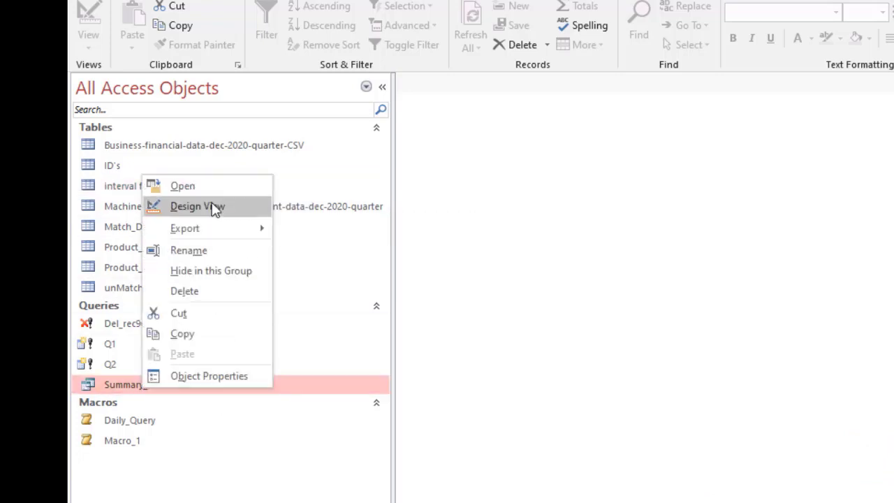
{"action": "left_click", "coordinate": [213, 207]}
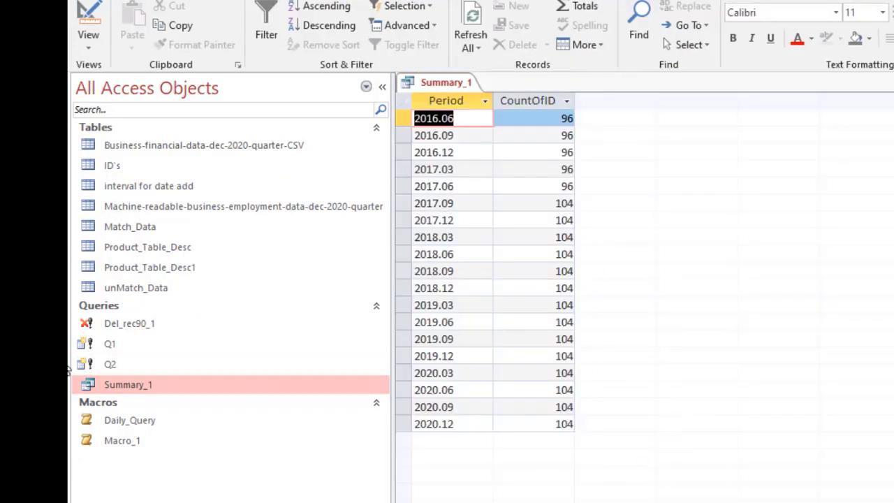
{"action": "right_click", "coordinate": [440, 82]}
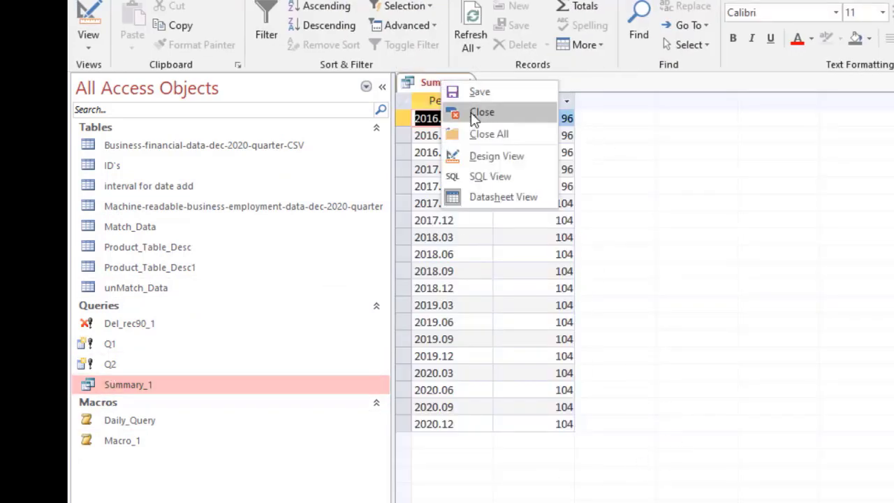
{"action": "left_click", "coordinate": [810, 212]}
{"action": "left_click", "coordinate": [527, 188]}
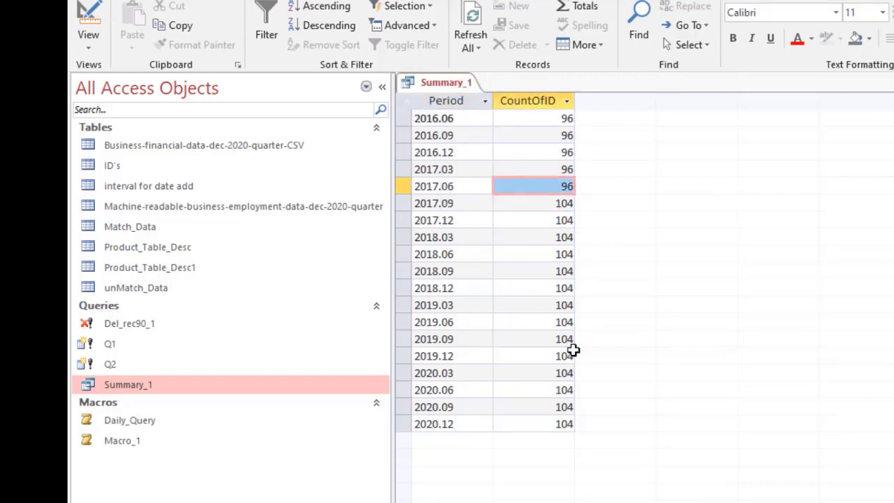
- Switch the Summary_1 query between Design View and Datasheet View, and run it from Design View
{"action": "key", "text": "ctrl+comma"}
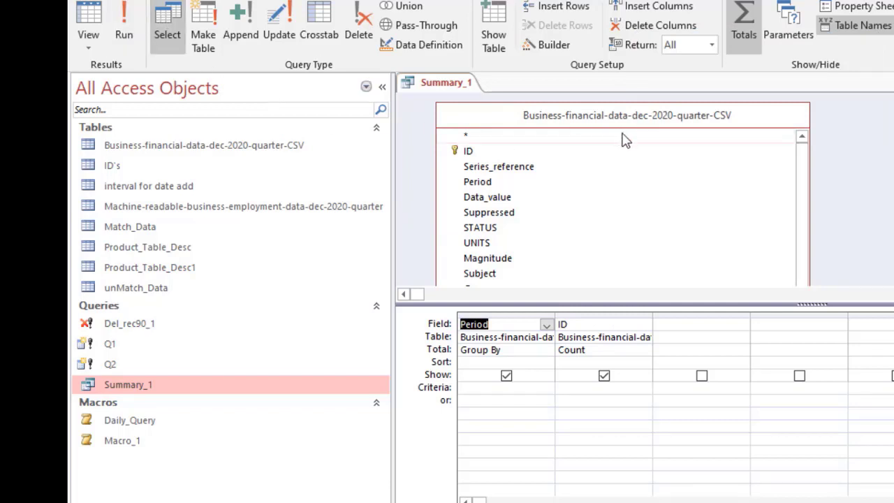
{"action": "key", "text": "ctrl+period"}
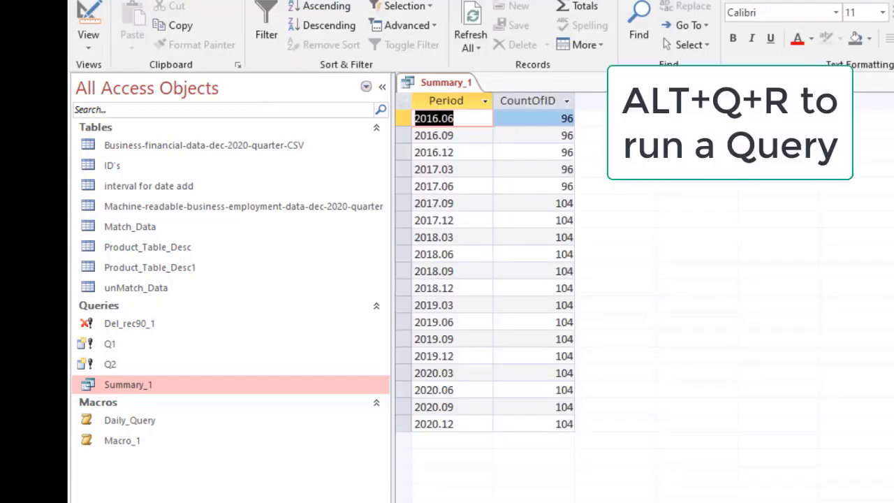
{"action": "key", "text": "ctrl+comma"}
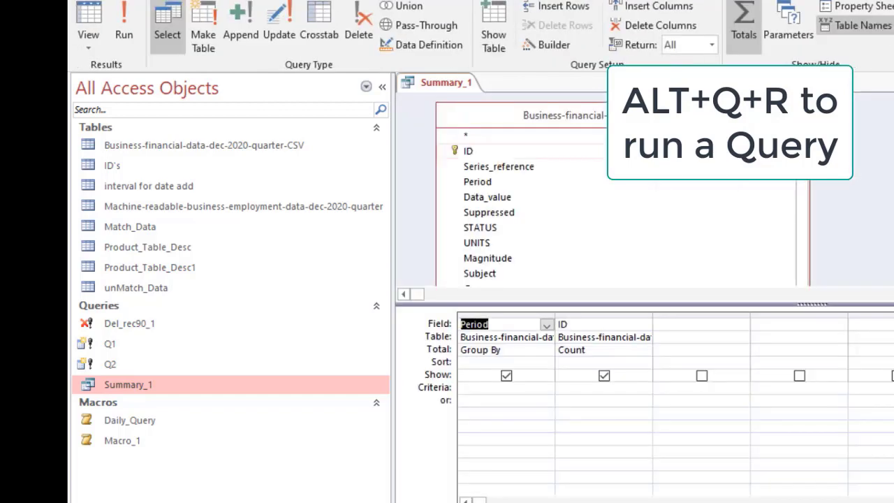
{"action": "key", "text": "alt+q+r"}
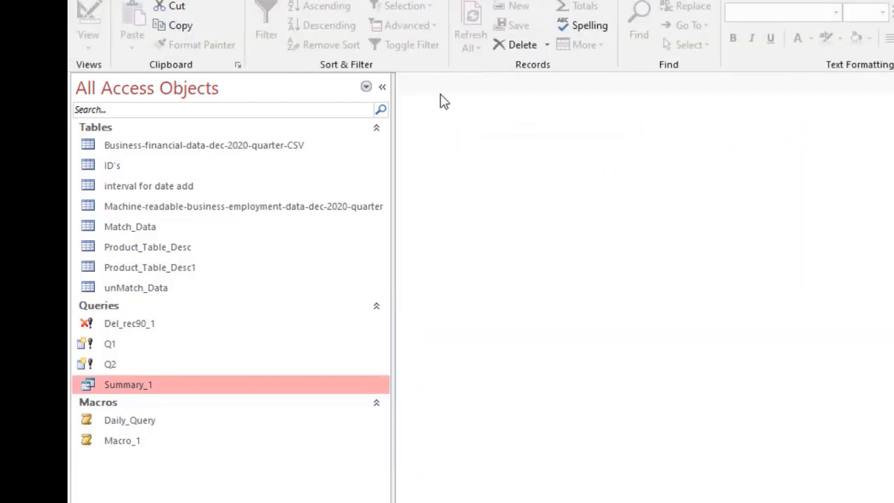
- Create a new query in Design View and add the Product_Table_Desc table to it
{"action": "key", "text": "alt+c"}
{"action": "key", "text": "q"}
{"action": "key", "text": "d"}
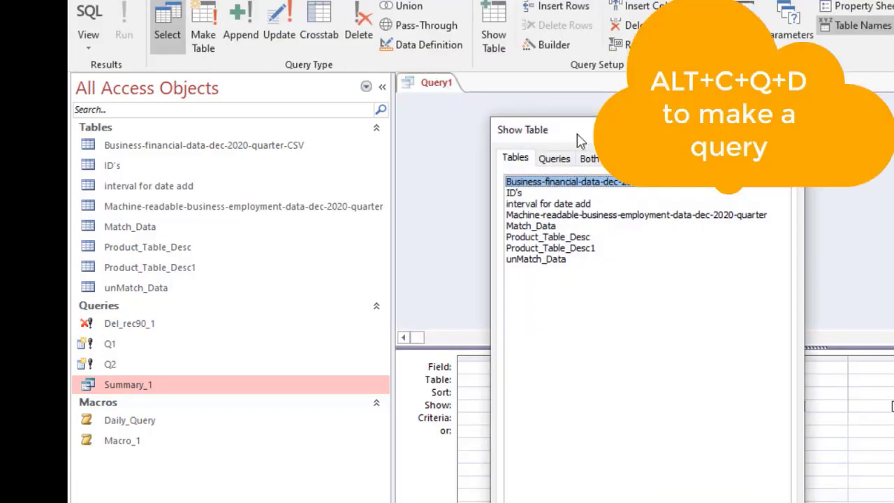
{"action": "left_click", "coordinate": [581, 203]}
{"action": "left_click", "coordinate": [568, 227]}
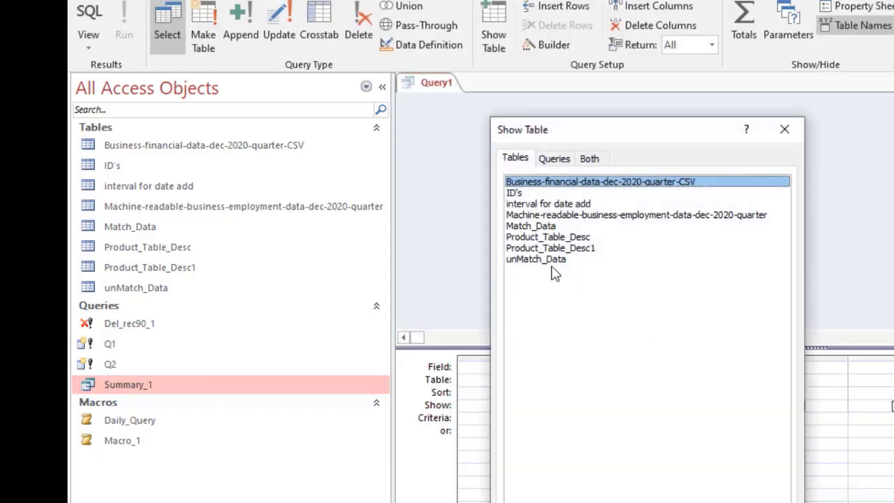
{"action": "left_click", "coordinate": [544, 238]}
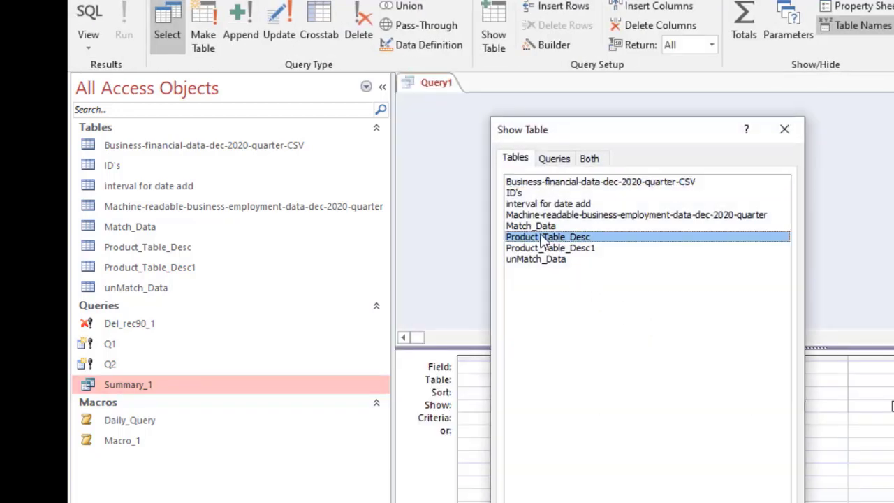
{"action": "double_click", "coordinate": [539, 240]}
{"action": "left_click", "coordinate": [758, 502]}
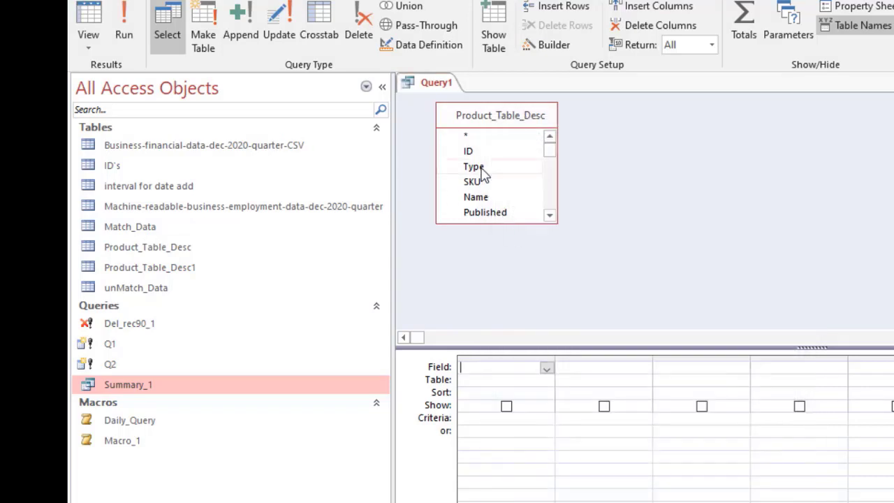
- Add the Type, SKU and Name fields to the query, enable Totals, and set SKU's total to Count
{"action": "double_click", "coordinate": [475, 168]}
{"action": "double_click", "coordinate": [474, 182]}
{"action": "double_click", "coordinate": [477, 197]}
{"action": "left_click", "coordinate": [744, 32]}
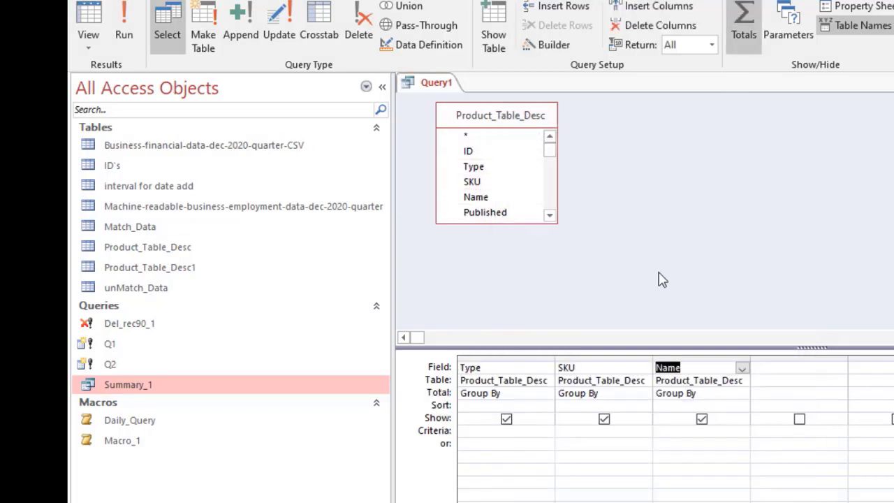
{"action": "left_click", "coordinate": [613, 396]}
{"action": "type", "text": "count"}
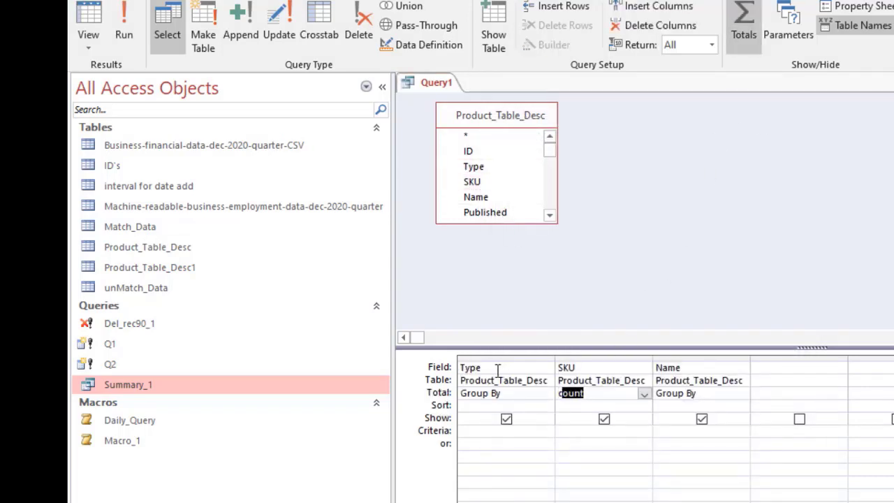
- Run the product totals query, and close it from Design View without saving
{"action": "key", "text": "F5"}
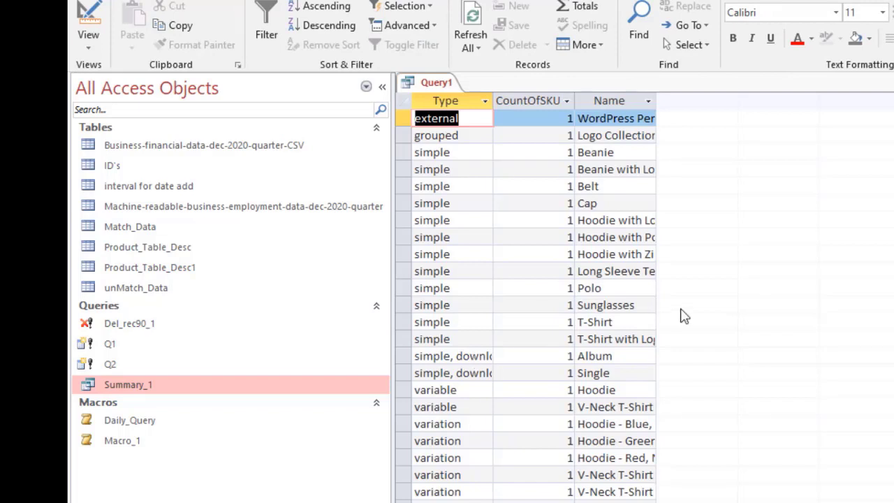
{"action": "key", "text": "ctrl+comma"}
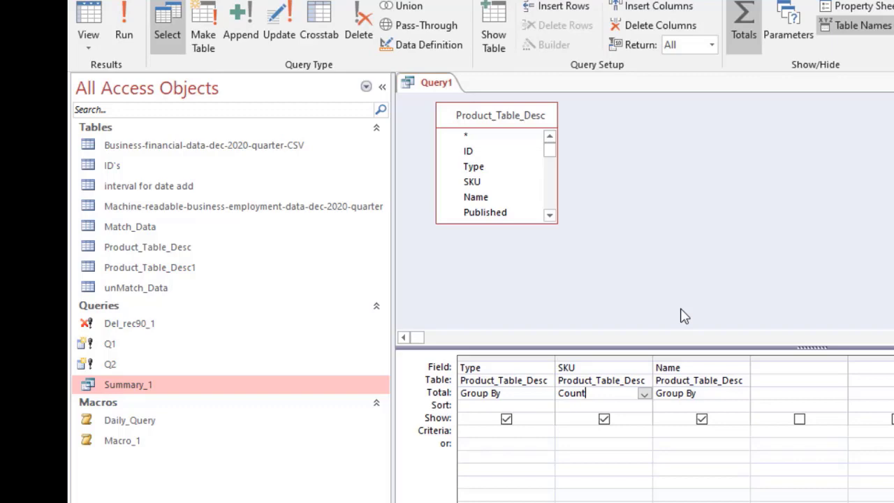
{"action": "key", "text": "ctrl+w"}
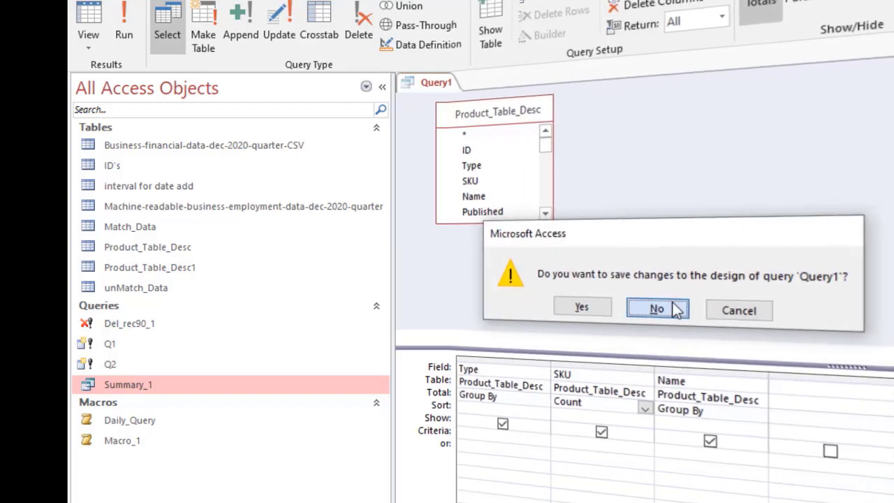
{"action": "left_click", "coordinate": [676, 311]}
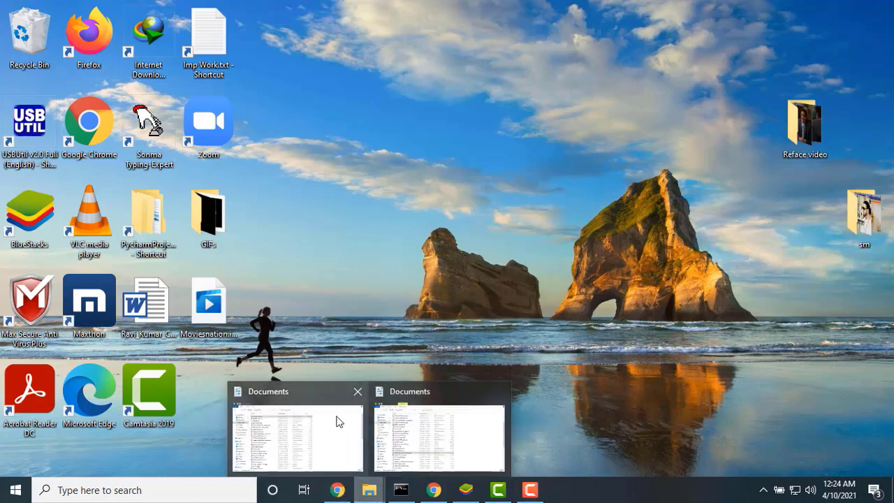
- Switch to the Documents folder window and open the Database1 database in Access
{"action": "left_click", "coordinate": [340, 421]}
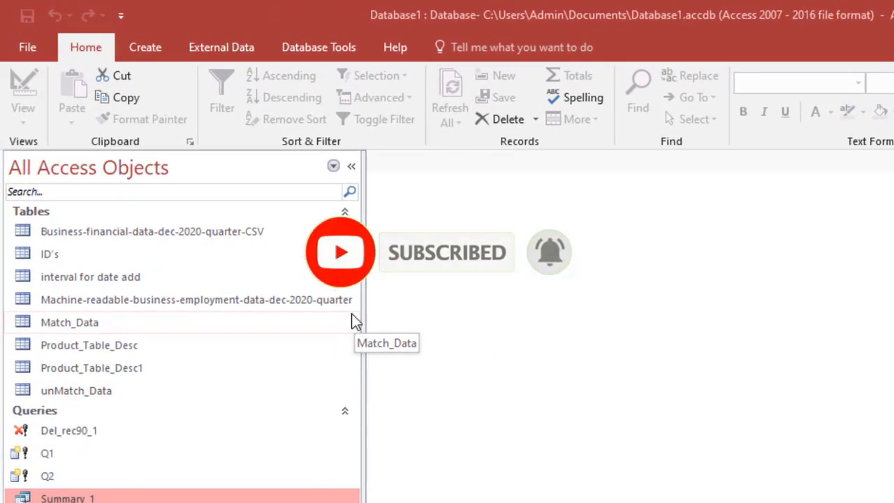
{"action": "left_click", "coordinate": [296, 232]}
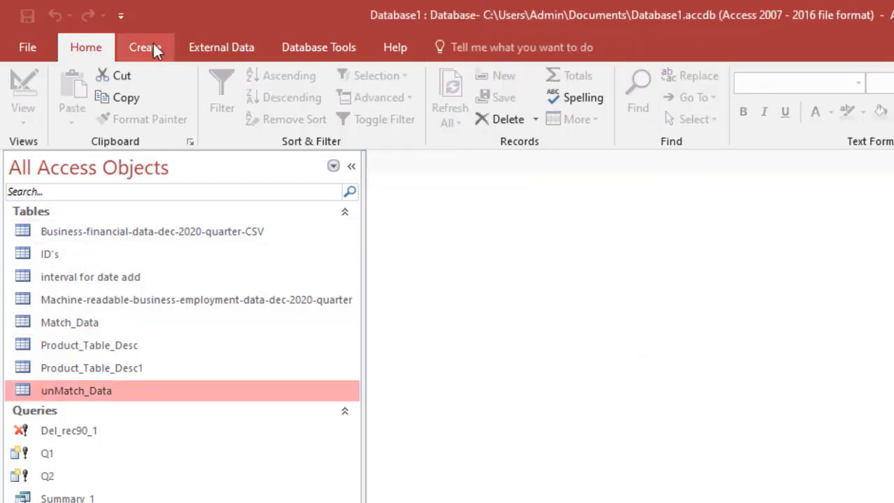
- Create a query in Design View from the unMatch_Data table, with all fields plus a separate ID field
{"action": "left_click", "coordinate": [155, 49]}
{"action": "left_click", "coordinate": [281, 98]}
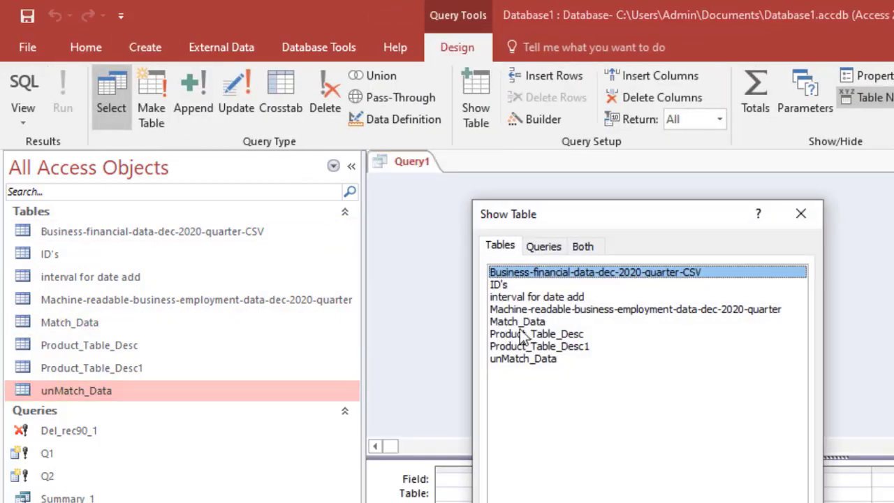
{"action": "double_click", "coordinate": [536, 360]}
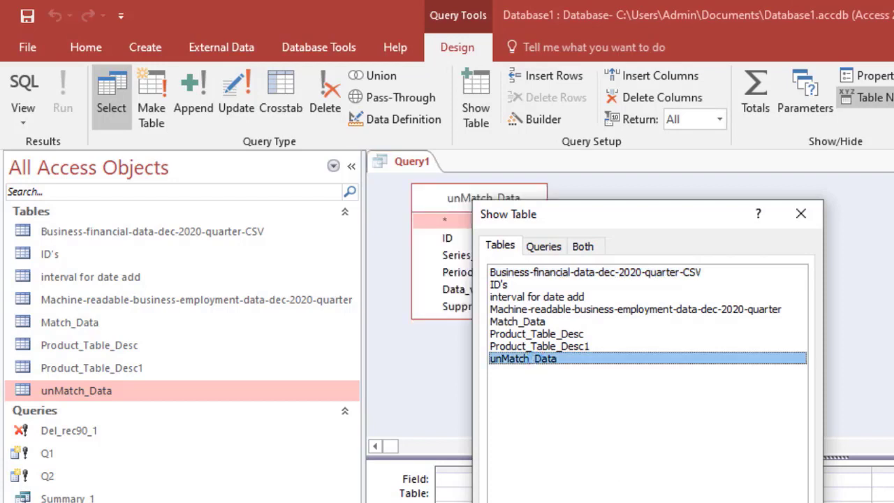
{"action": "key", "text": "Escape"}
{"action": "double_click", "coordinate": [477, 224]}
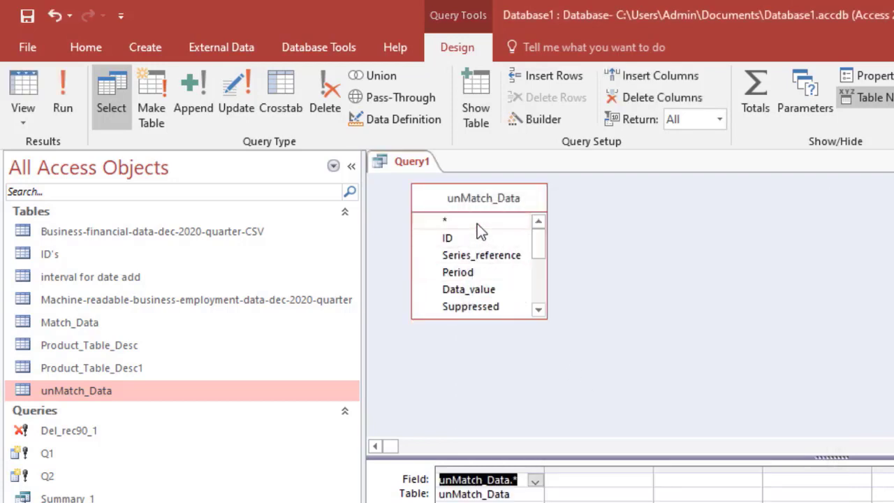
{"action": "double_click", "coordinate": [467, 239]}
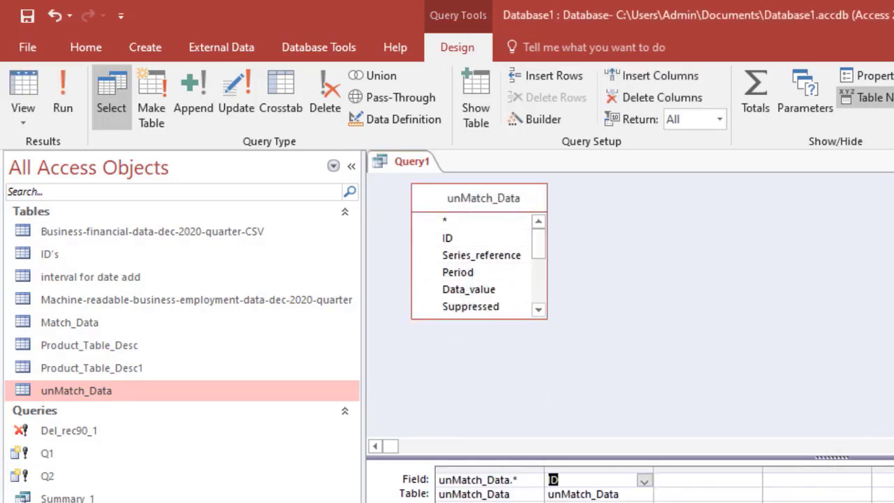
- Set the ID field's criteria to [enter a id] and save the query as Parameter query
{"action": "left_click", "coordinate": [531, 465]}
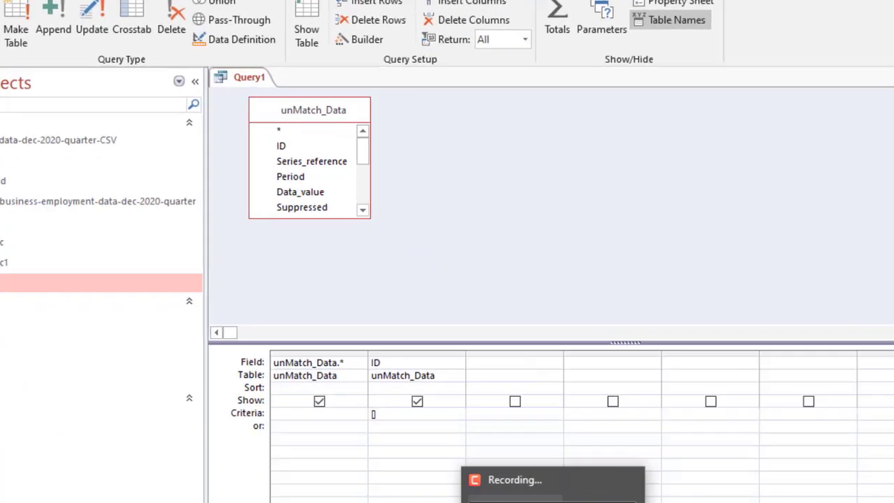
{"action": "type", "text": "["}
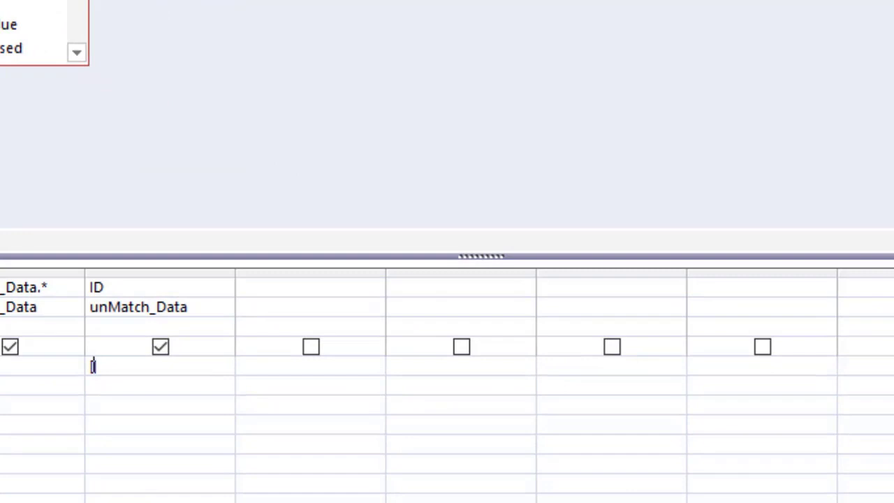
{"action": "type", "text": "enter a id]"}
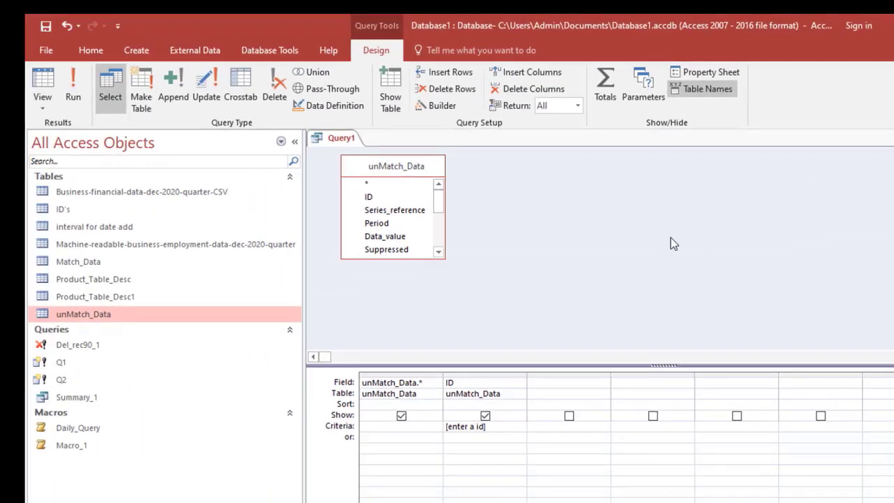
{"action": "key", "text": "ctrl+s"}
{"action": "type", "text": "Parameter query"}
{"action": "key", "text": "Return"}
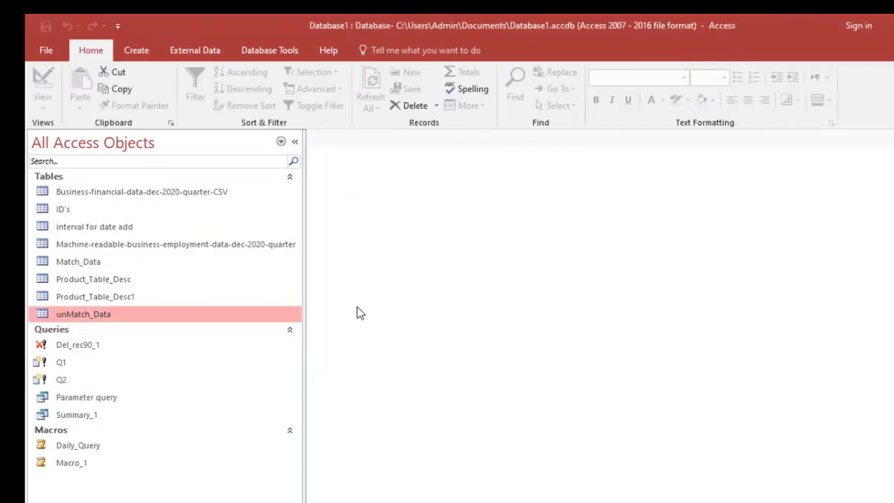
- Run Parameter query with the id value 60 and close its results
{"action": "double_click", "coordinate": [135, 403]}
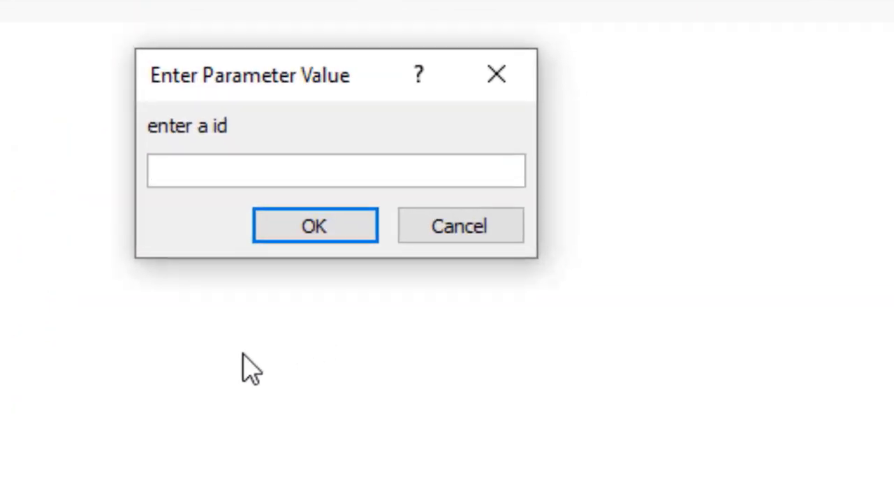
{"action": "type", "text": "60"}
{"action": "key", "text": "Return"}
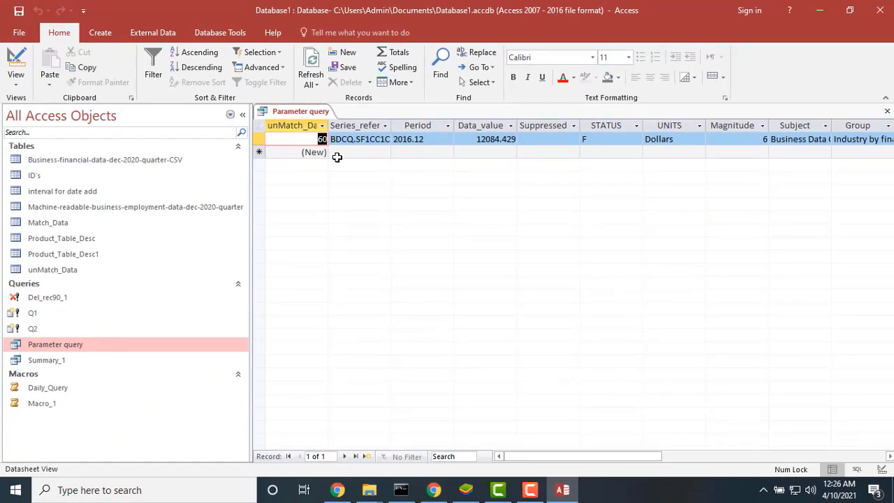
{"action": "key", "text": "ctrl+w"}
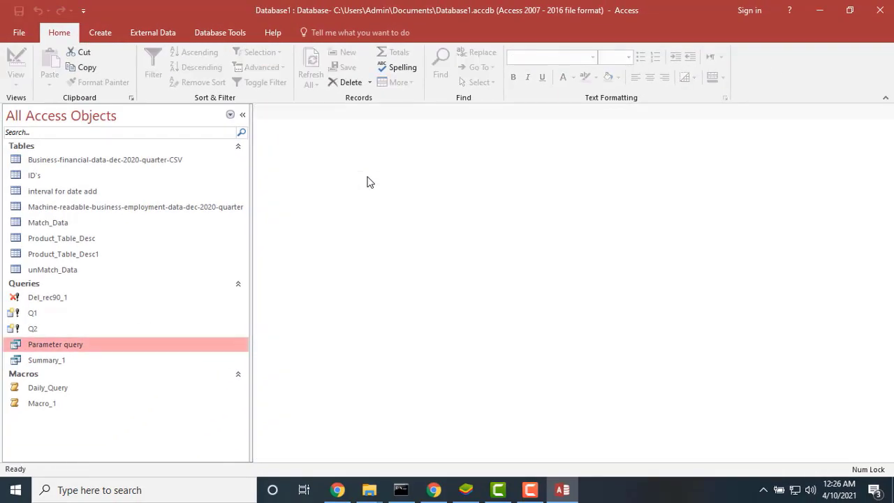
- Run Parameter query with the id value 80 and close its results
{"action": "double_click", "coordinate": [137, 344]}
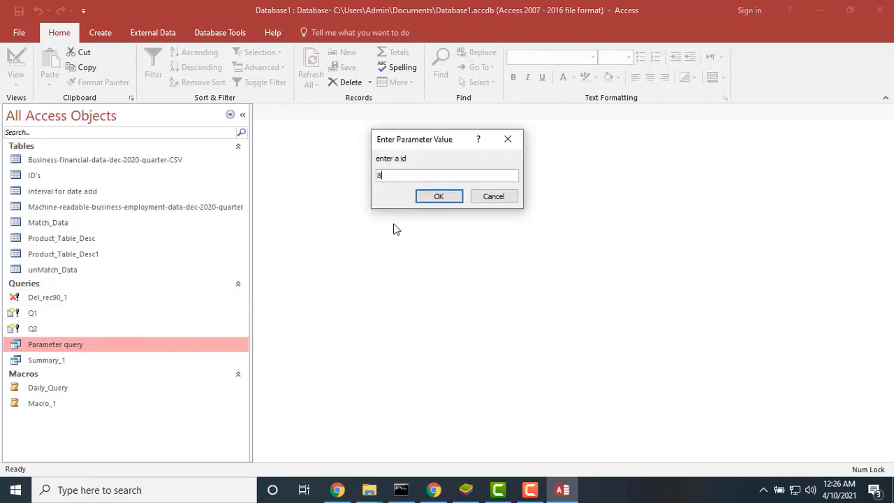
{"action": "type", "text": "80"}
{"action": "key", "text": "Return"}
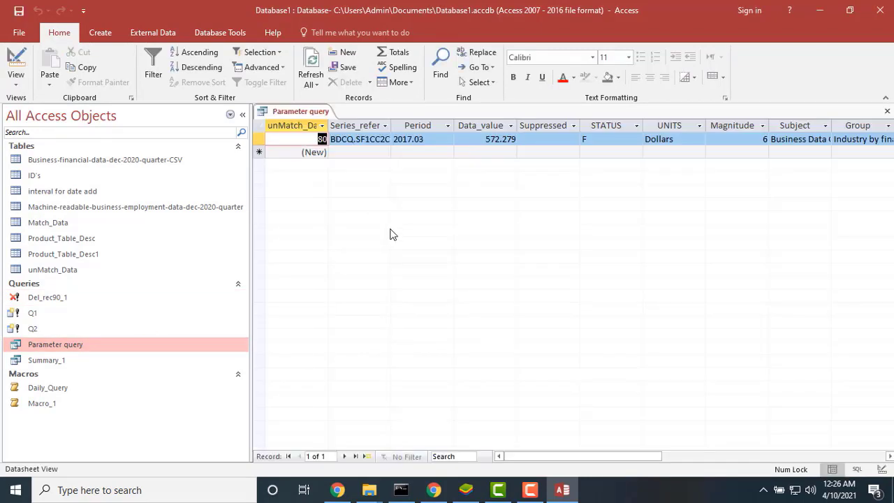
{"action": "key", "text": "ctrl+w"}
- Open Parameter query in Design View and put >= in front of the [enter a id] criterion for ID
{"action": "key", "text": "ctrl+Return"}
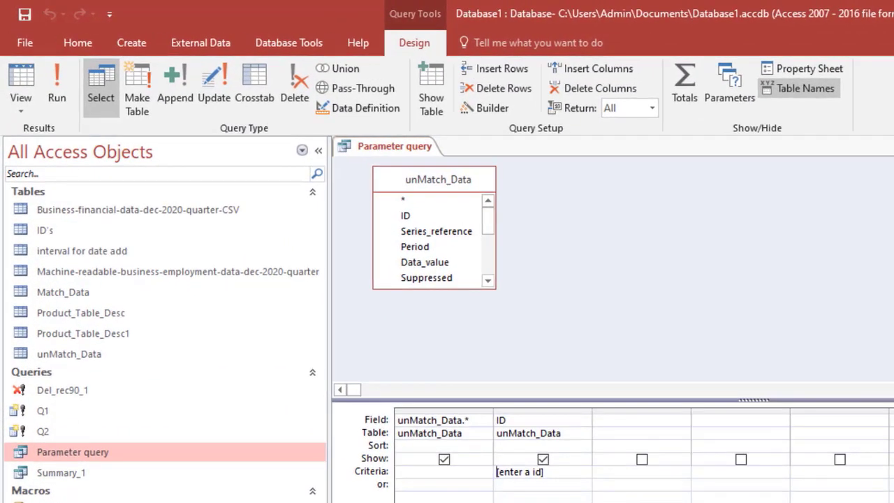
{"action": "type", "text": ">="}
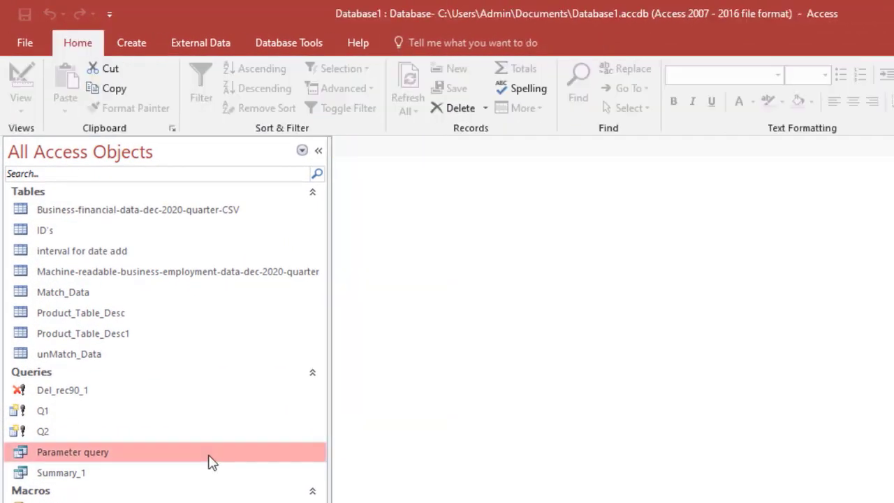
- Run Parameter query with the id value 100 and close its results
{"action": "double_click", "coordinate": [209, 458]}
{"action": "type", "text": "100"}
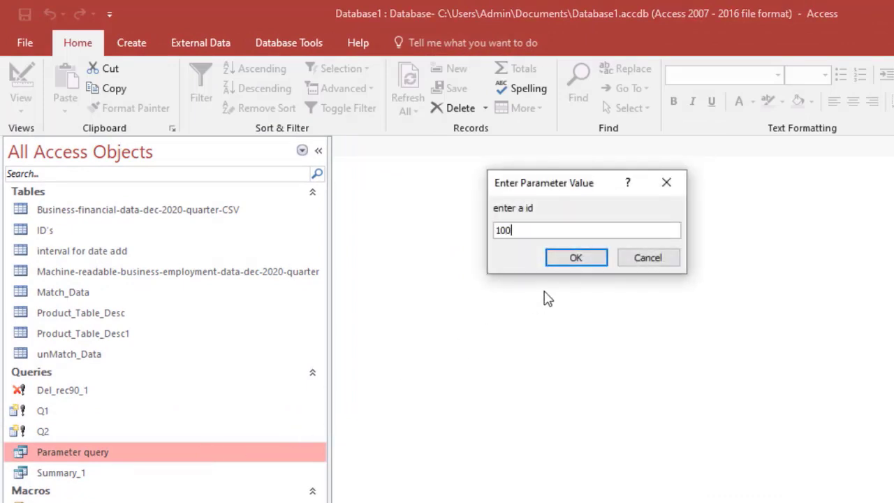
{"action": "key", "text": "Return"}
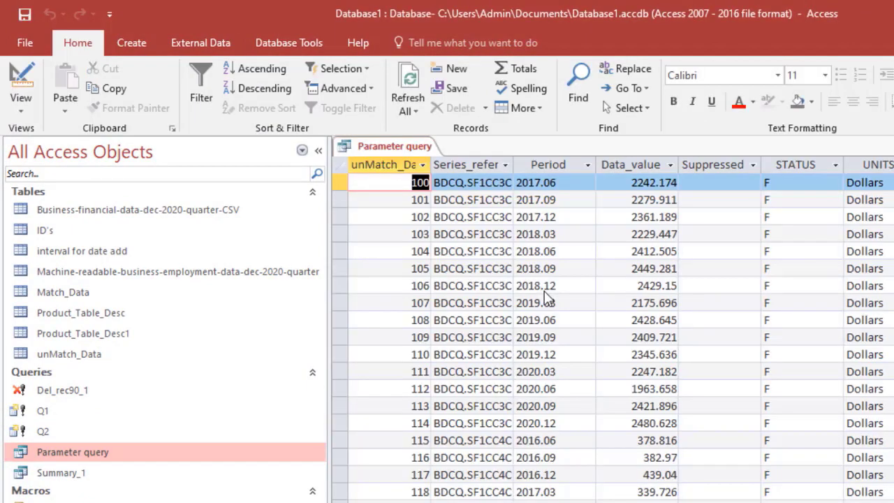
{"action": "key", "text": "ctrl+w"}
- Run Parameter query with the id value 50
{"action": "double_click", "coordinate": [203, 453]}
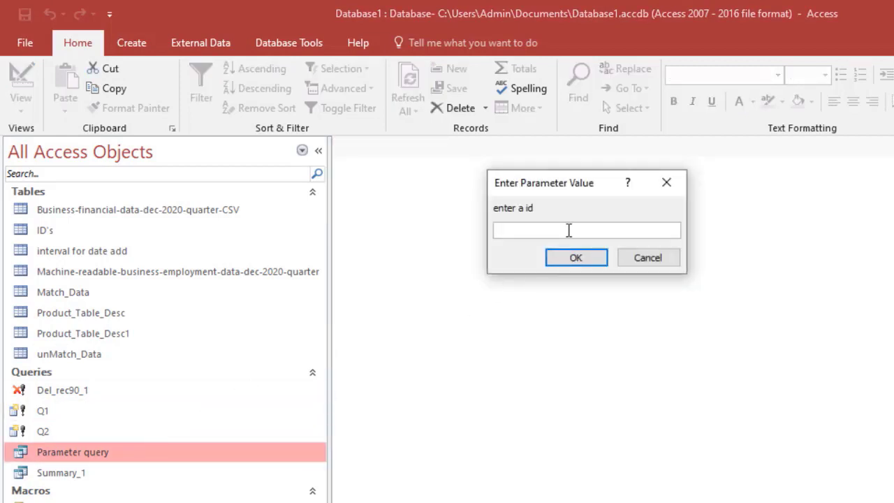
{"action": "type", "text": "50"}
{"action": "key", "text": "Return"}
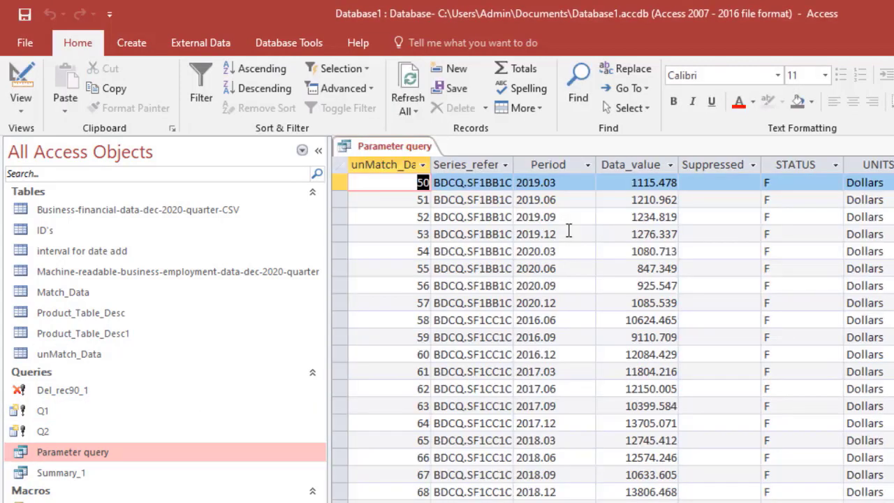
- Close the query results and open Parameter query in Design View at the ID criterion
{"action": "key", "text": "ctrl+w"}
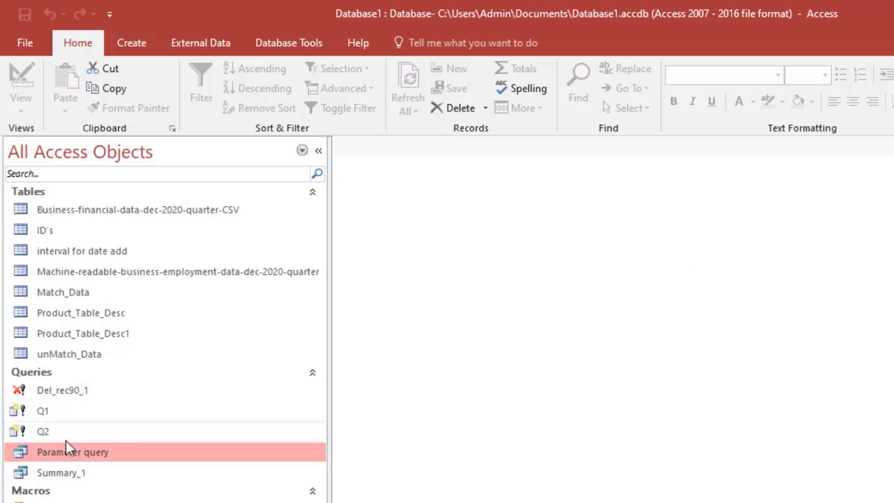
{"action": "right_click", "coordinate": [68, 461]}
{"action": "left_click", "coordinate": [139, 273]}
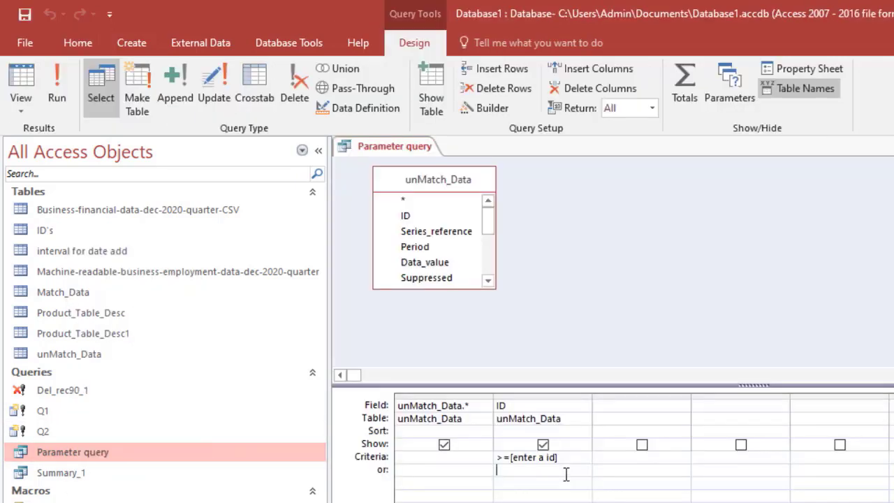
{"action": "left_click", "coordinate": [560, 395]}
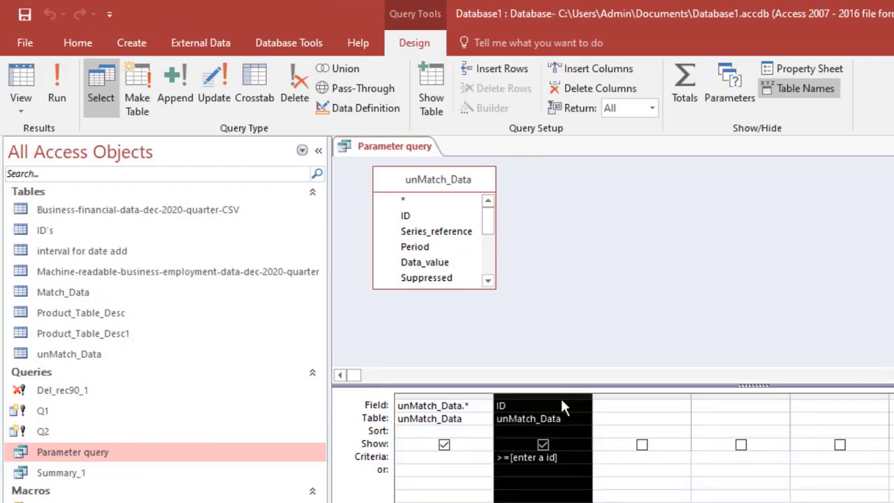
{"action": "left_click", "coordinate": [573, 457]}
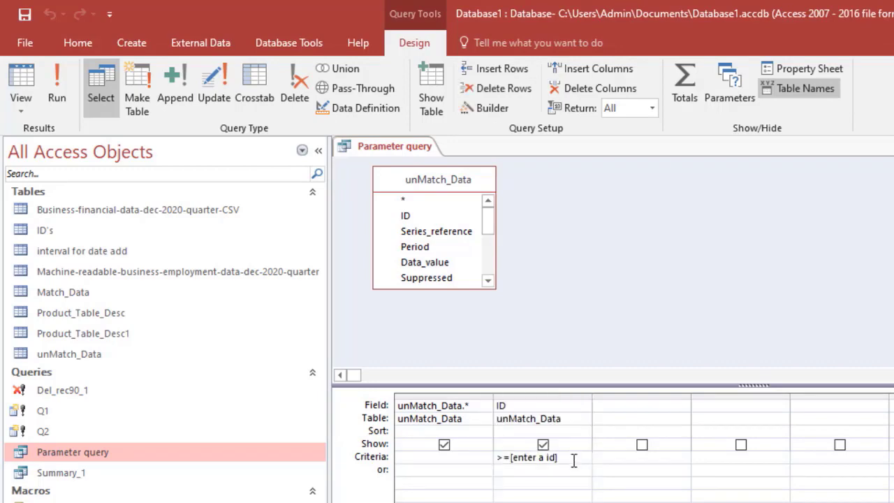
- Replace the ID criterion with >100 and add <200 as the alternative (or) criterion
{"action": "left_click_drag", "start_coordinate": [573, 457], "coordinate": [496, 457]}
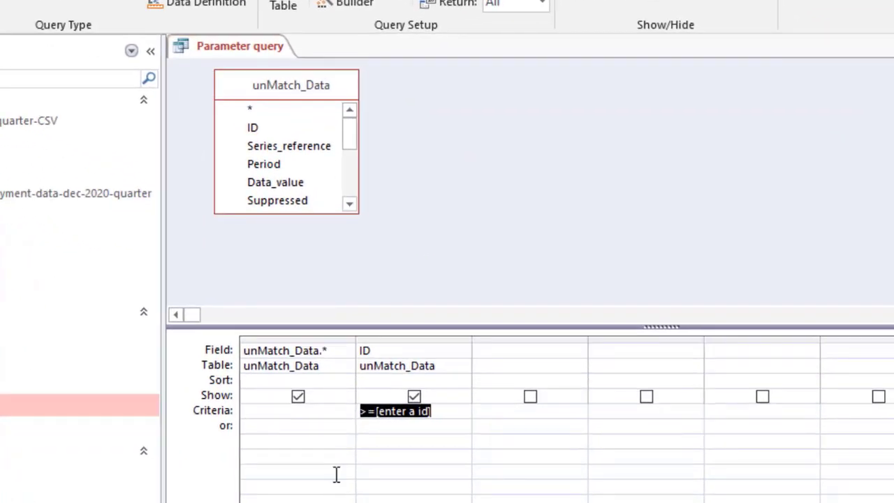
{"action": "type", "text": ">100"}
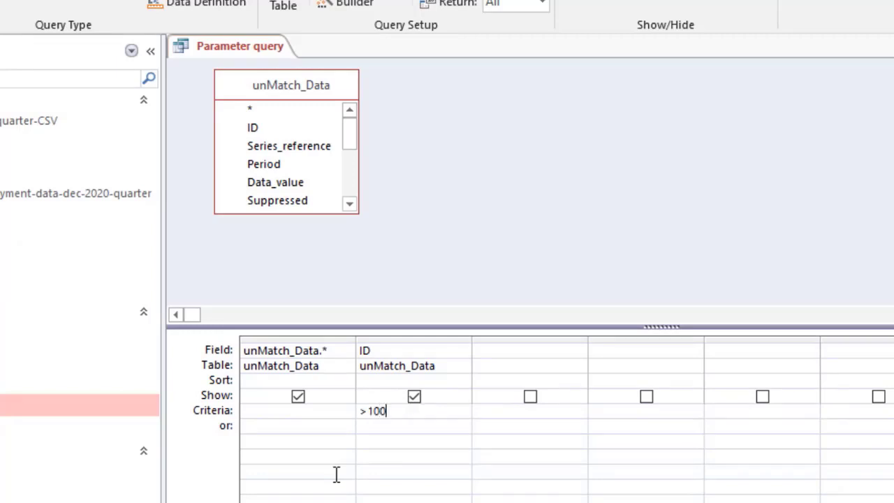
{"action": "type", "text": "<200"}
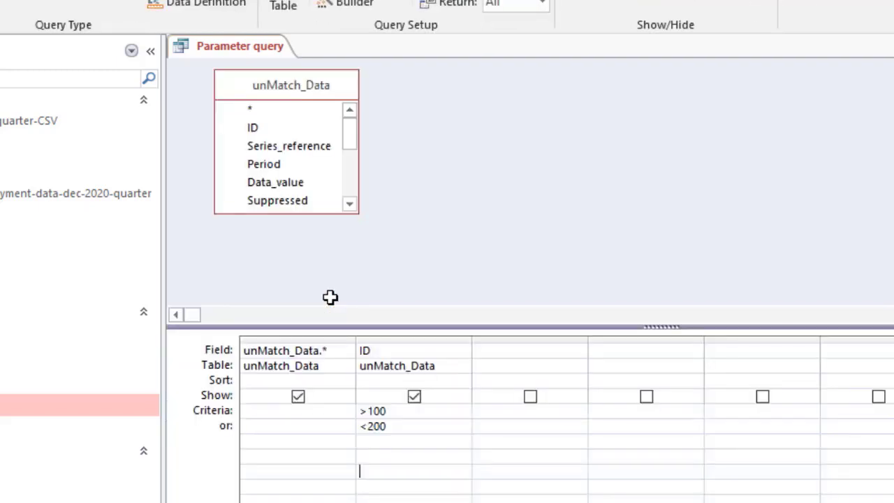
- Delete the ID column with its criteria from the design grid
{"action": "left_click_drag", "start_coordinate": [386, 427], "coordinate": [361, 412]}
{"action": "left_click", "coordinate": [383, 334]}
{"action": "key", "text": "Delete"}
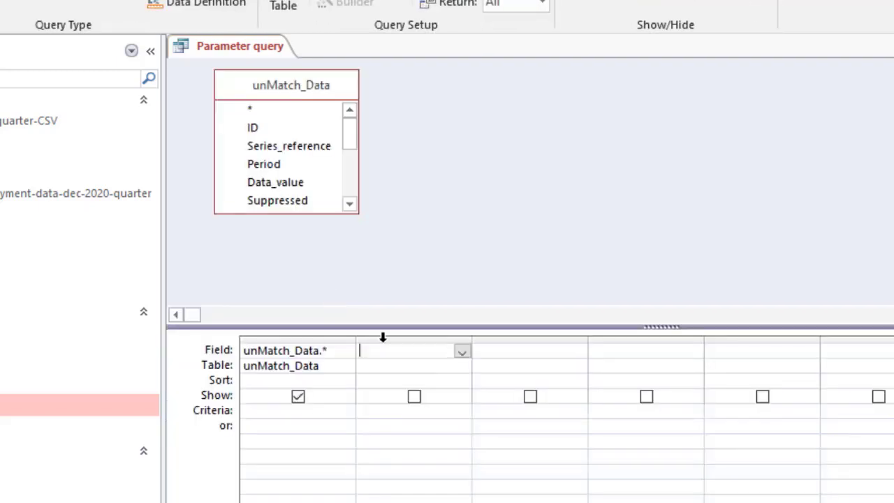
- Run Parameter query without criteria and fit the Series_title_2 column to its contents
{"action": "left_click_drag", "start_coordinate": [349, 144], "coordinate": [349, 170]}
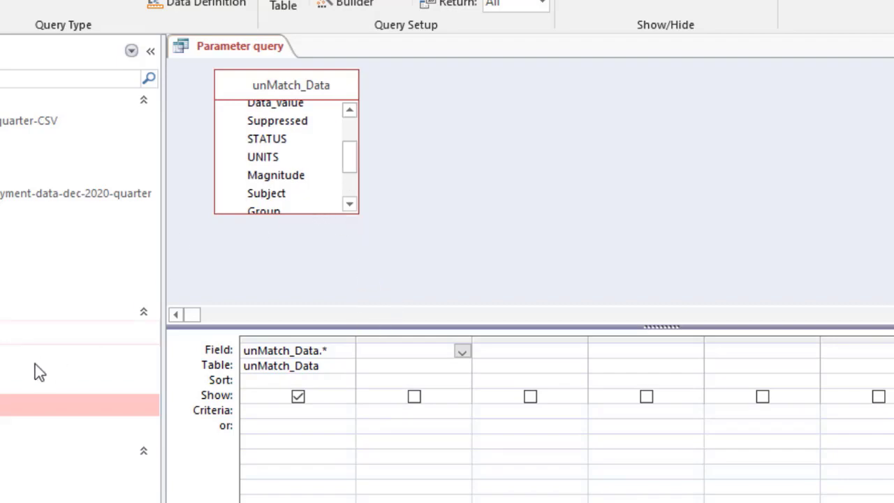
{"action": "double_click", "coordinate": [7, 405]}
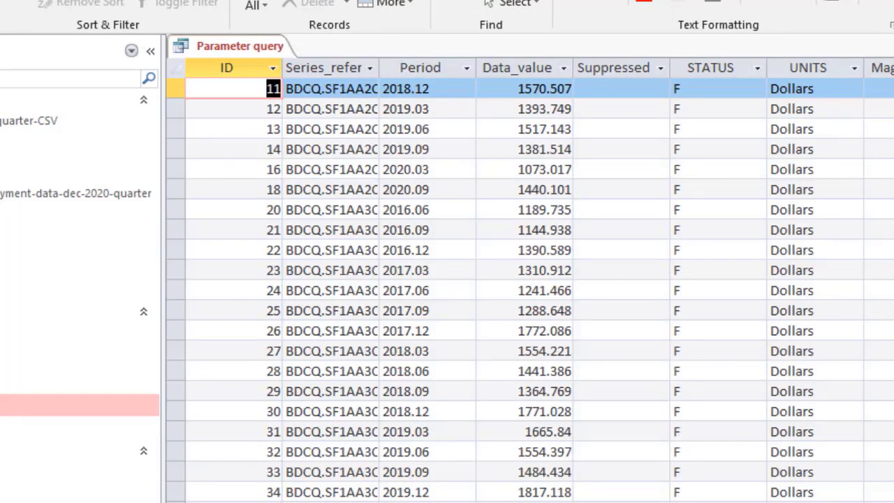
{"action": "scroll", "coordinate": [531, 280], "scroll_direction": "right", "scroll_amount": 2}
{"action": "scroll", "coordinate": [531, 280], "scroll_direction": "right", "scroll_amount": 4}
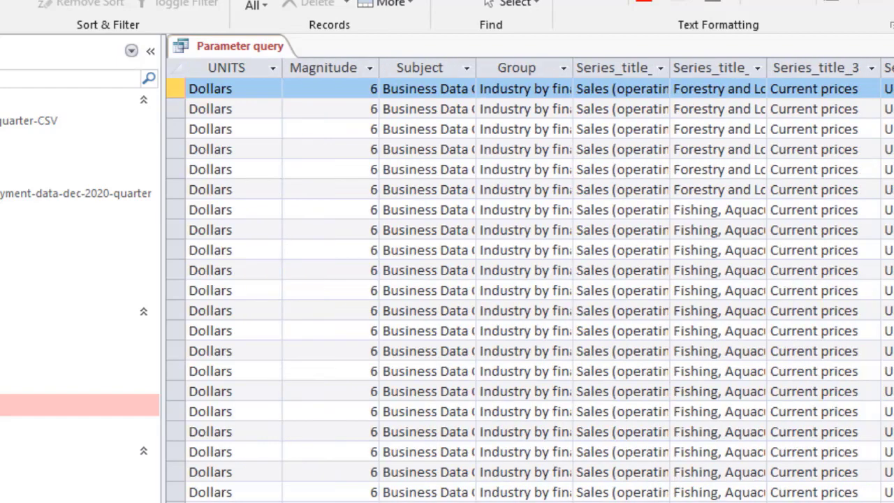
{"action": "double_click", "coordinate": [767, 66]}
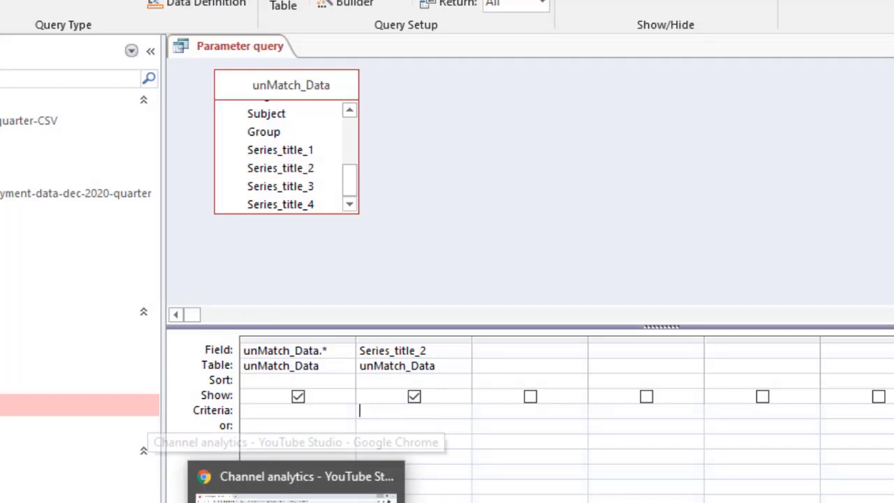
- Add Series_title_2 to the query design with the criteria construction or mining on separate lines
{"action": "type", "text": "cons"}
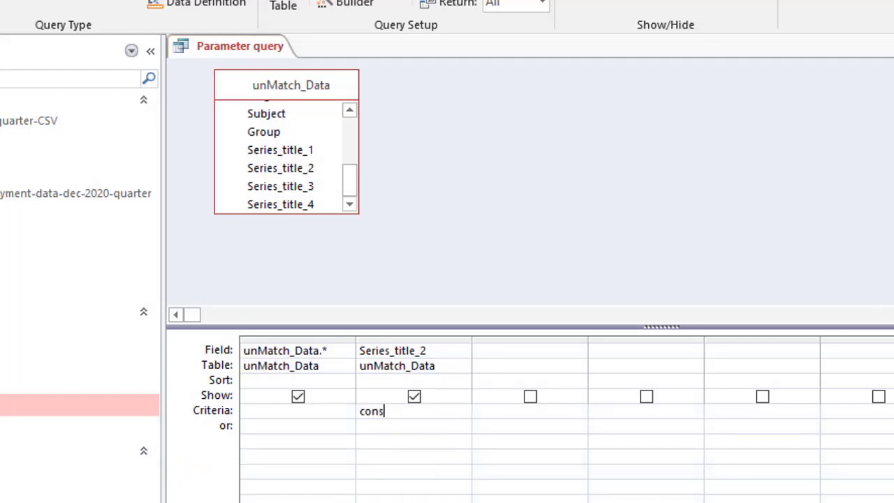
{"action": "type", "text": "truction"}
{"action": "key", "text": "Return"}
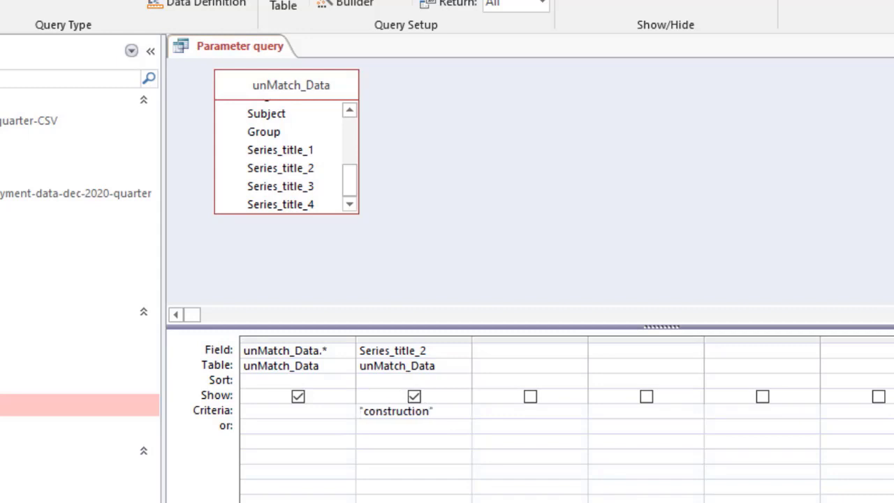
{"action": "type", "text": "mining"}
{"action": "key", "text": "Return"}
- Run the query and examine the Series_title_2 values across the returned records
{"action": "key", "text": "F5"}
{"action": "left_click", "coordinate": [332, 109]}
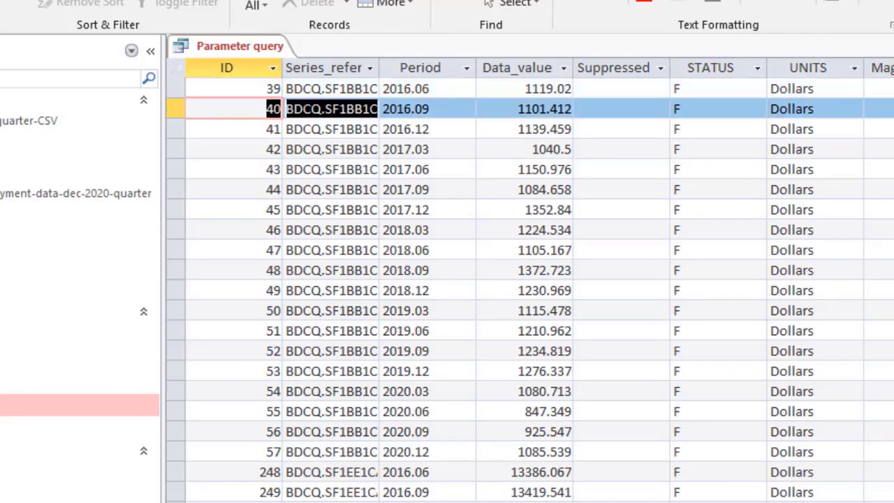
{"action": "key", "text": "Up"}
{"action": "key", "text": "Tab"}
{"action": "key", "text": "Tab"}
{"action": "key", "text": "Tab"}
{"action": "key", "text": "Tab"}
{"action": "key", "text": "Tab"}
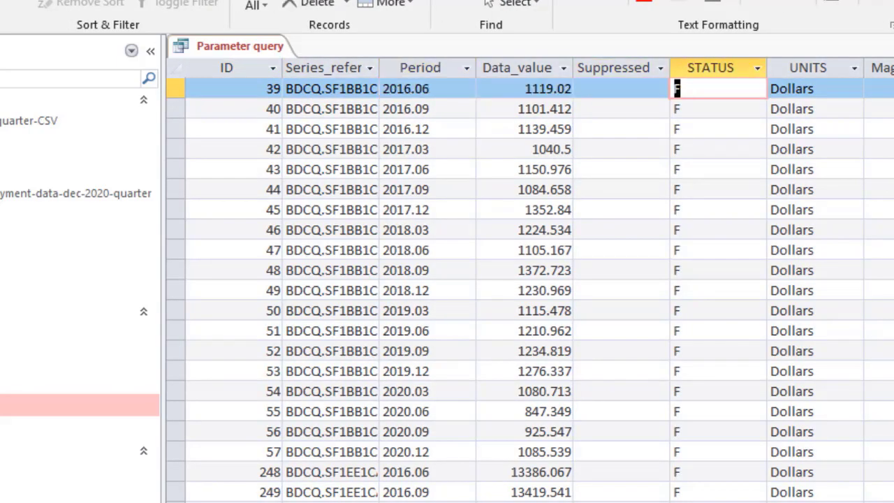
{"action": "key", "text": "Tab"}
{"action": "key", "text": "Tab"}
{"action": "key", "text": "Tab"}
{"action": "key", "text": "Tab"}
{"action": "key", "text": "Tab"}
{"action": "key", "text": "Tab"}
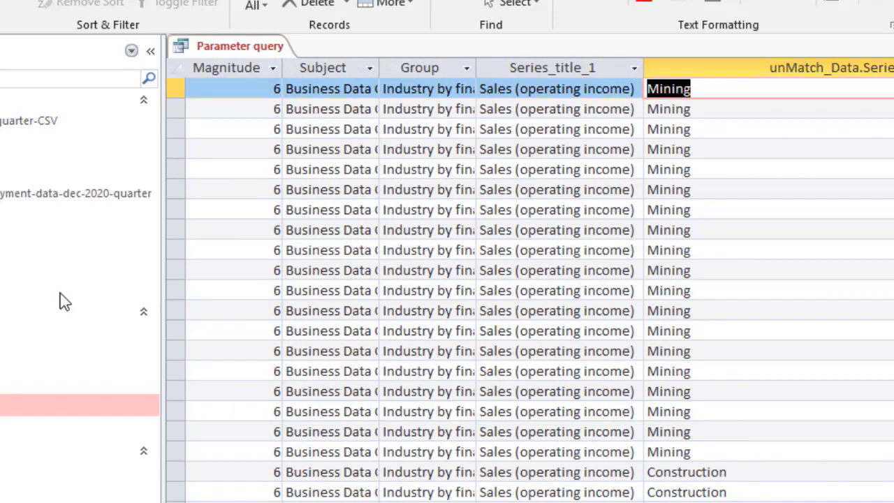
- Return to Design View and delete the Series_title_2 column with its construction and mining criteria
{"action": "key", "text": "ctrl+period"}
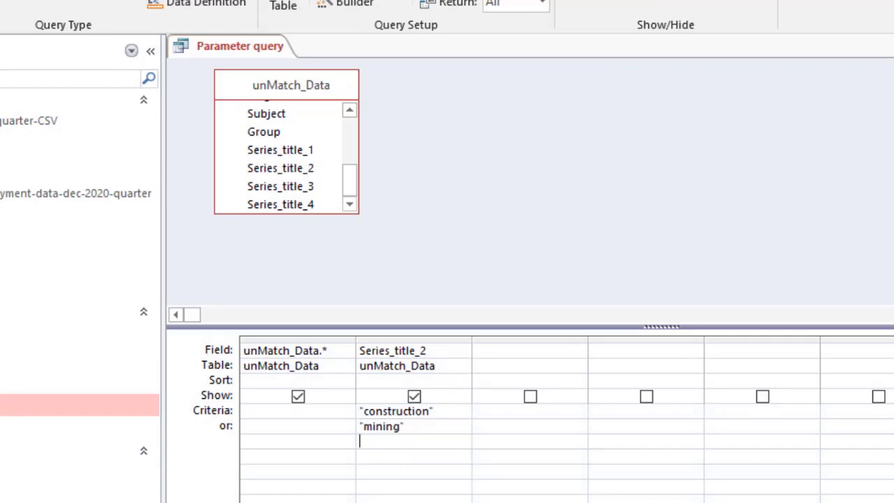
{"action": "key", "text": "Up"}
{"action": "key", "text": "Up"}
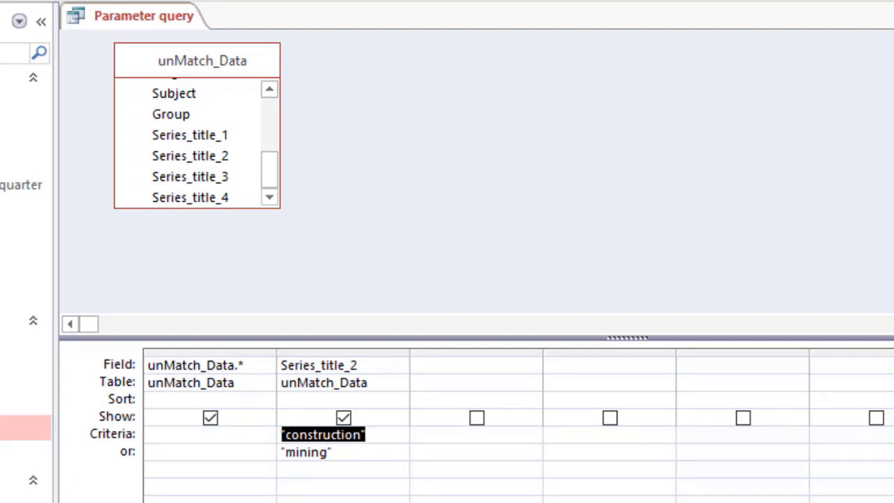
{"action": "left_click", "coordinate": [343, 353]}
{"action": "key", "text": "Delete"}
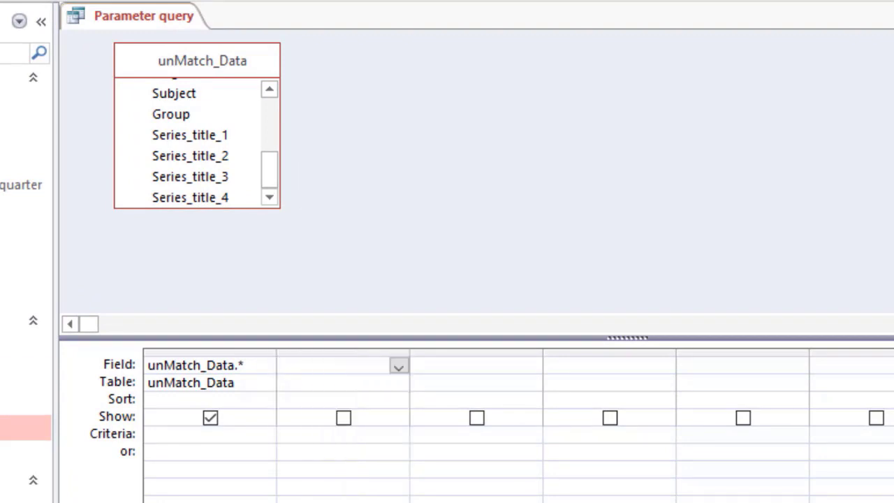
- Run the query without criteria and review the values in the Series_title_2 column
{"action": "double_click", "coordinate": [25, 428]}
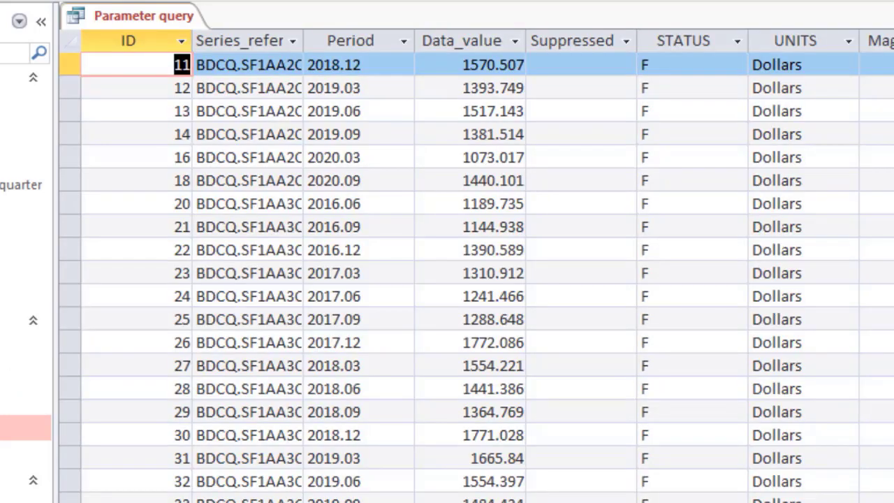
{"action": "scroll", "coordinate": [475, 279], "scroll_direction": "right", "scroll_amount": 8}
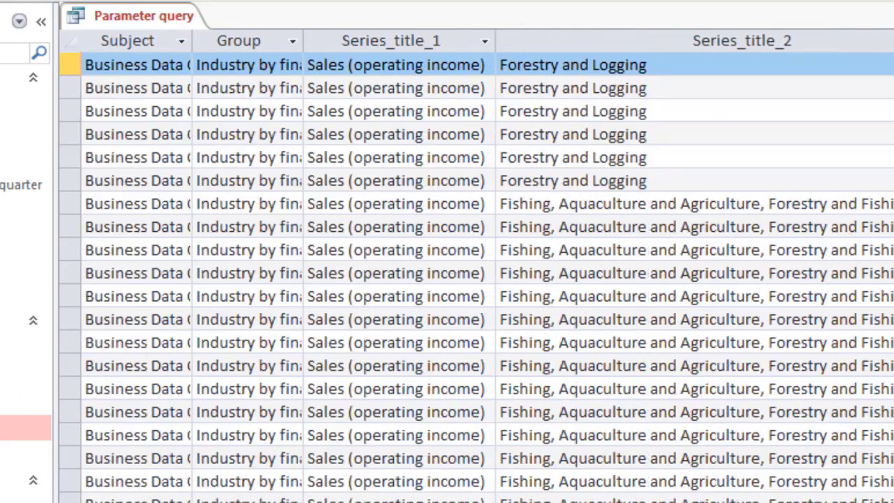
{"action": "left_click", "coordinate": [742, 41]}
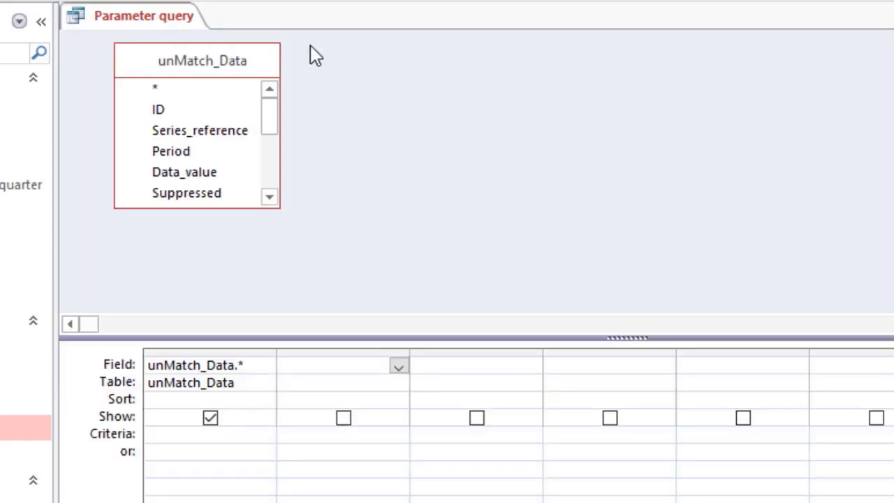
- Add the Series_title_2 field to the design grid with the criterion Like "*and*"
{"action": "left_click_drag", "start_coordinate": [265, 120], "coordinate": [307, 197]}
{"action": "double_click", "coordinate": [224, 164]}
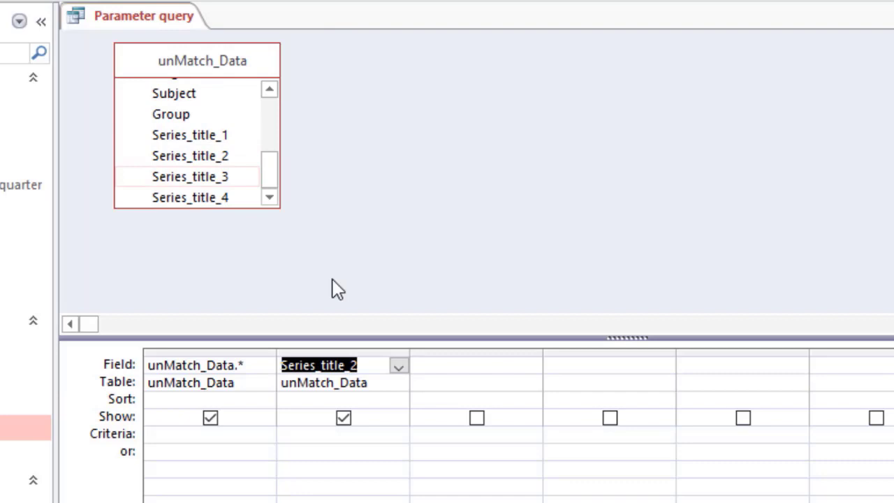
{"action": "left_click", "coordinate": [327, 436]}
{"action": "type", "text": "like"}
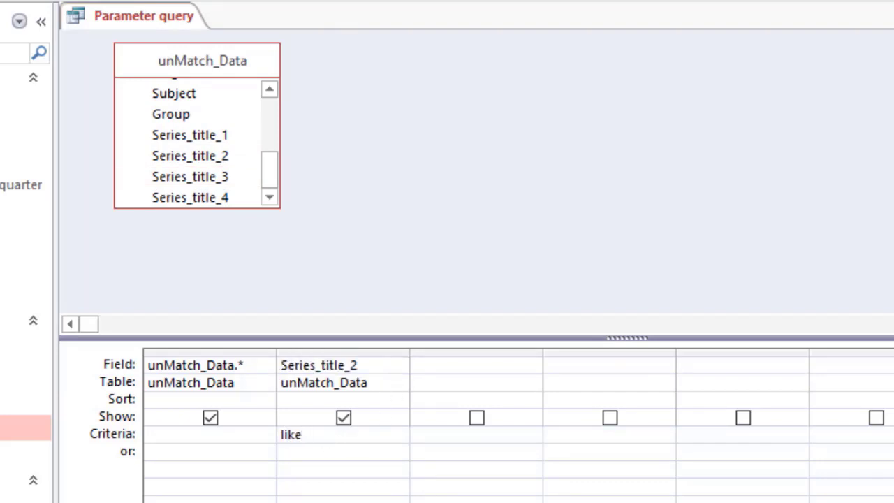
{"action": "type", "text": " \"**and"}
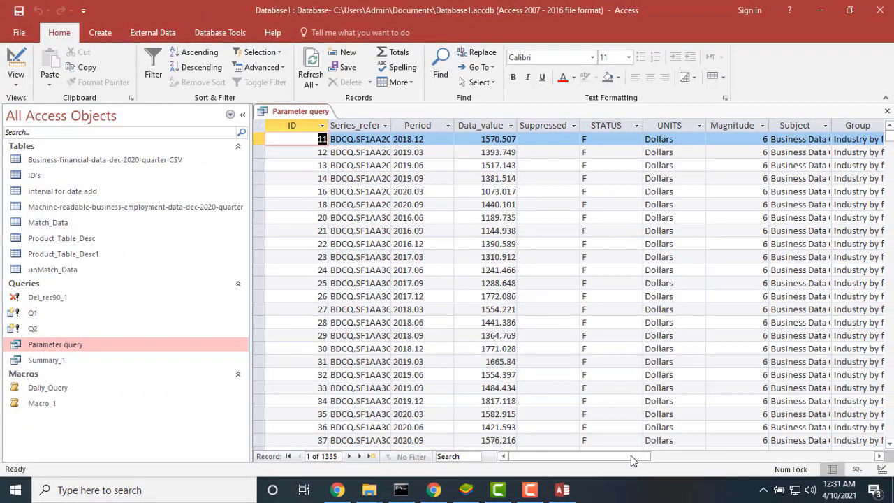
- Examine the distinct Series_title_2 values in the query results through the column's filter list
{"action": "left_click_drag", "start_coordinate": [649, 487], "coordinate": [737, 487]}
{"action": "left_click_drag", "start_coordinate": [707, 456], "coordinate": [754, 457]}
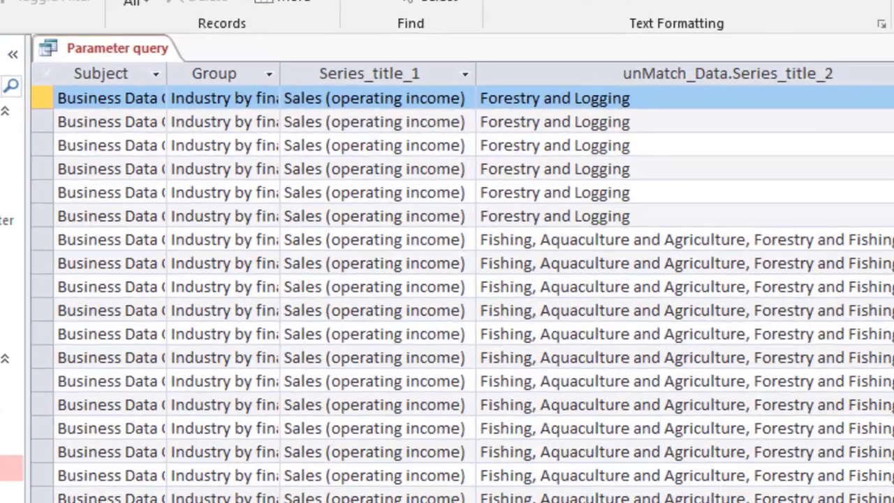
{"action": "left_click", "coordinate": [698, 115]}
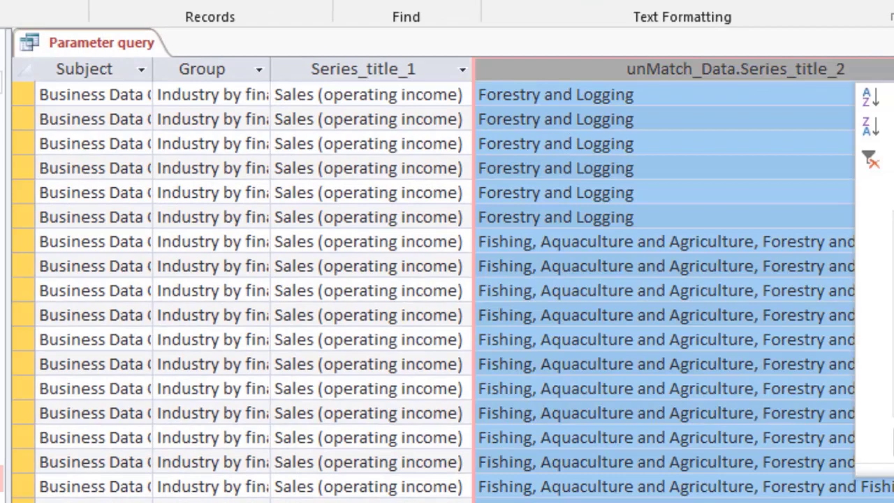
{"action": "left_click", "coordinate": [893, 443]}
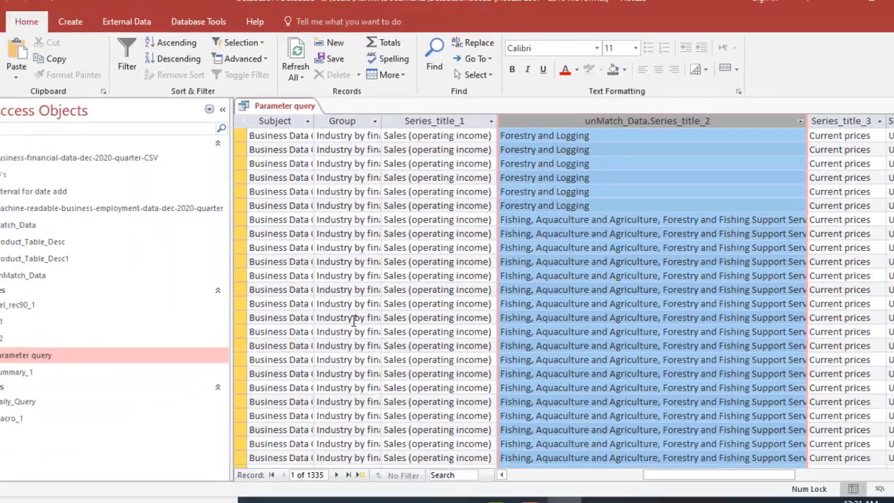
- Change the Series_title_2 criterion to Like "*services*", run the query and review the column's distinct values
{"action": "key", "text": "ctrl+comma"}
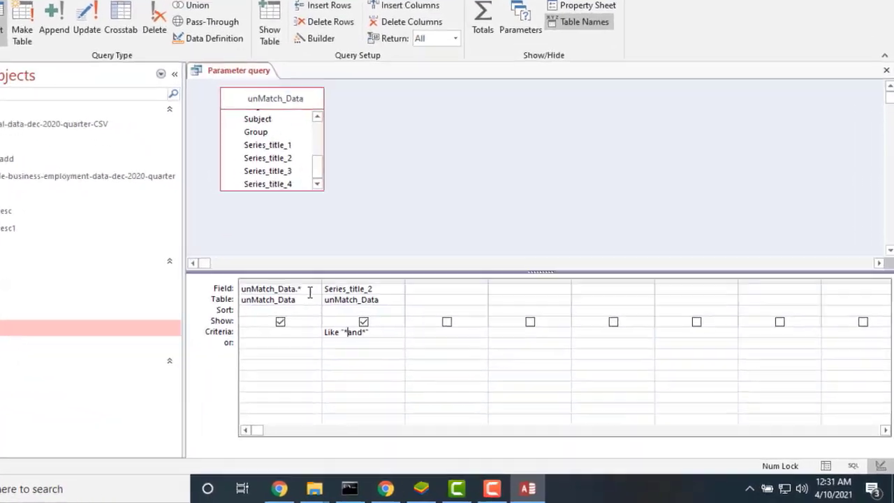
{"action": "key", "text": "ctrl+period"}
{"action": "left_click", "coordinate": [719, 128]}
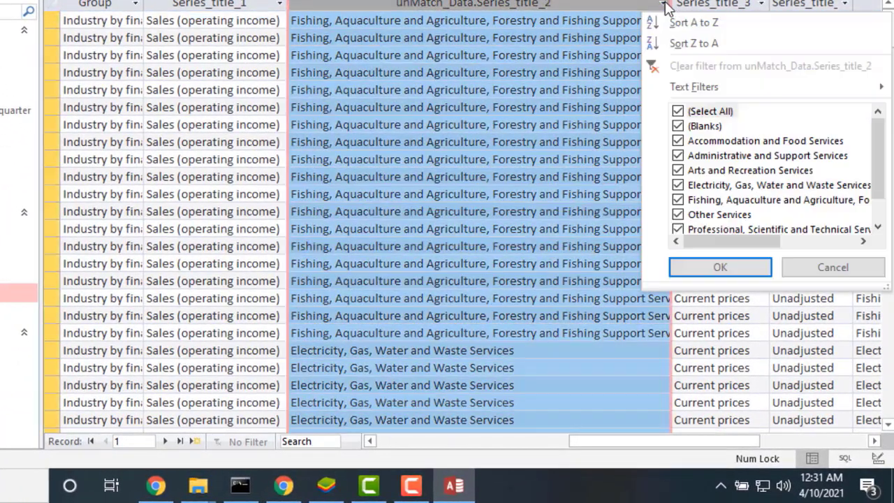
{"action": "left_click_drag", "start_coordinate": [878, 164], "coordinate": [880, 190]}
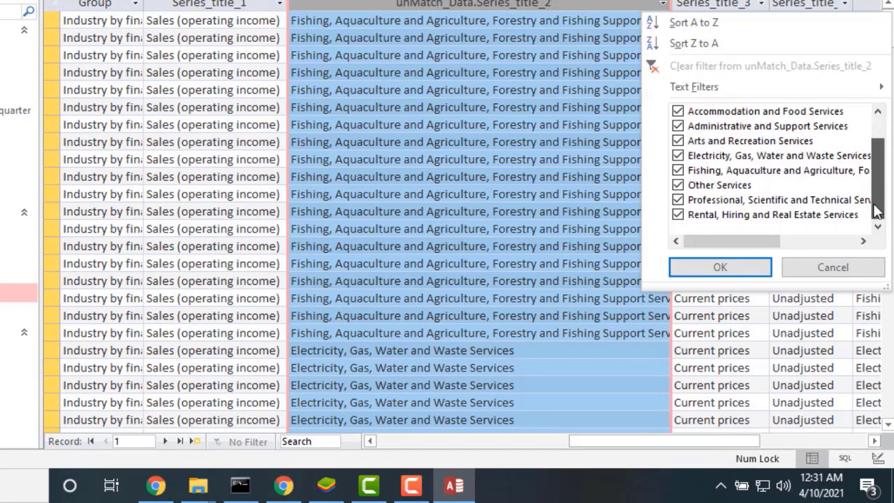
{"action": "left_click", "coordinate": [842, 269]}
- In Design View, remove the asterisk before services in the Series_title_2 criterion and put it back
{"action": "key", "text": "ctrl+comma"}
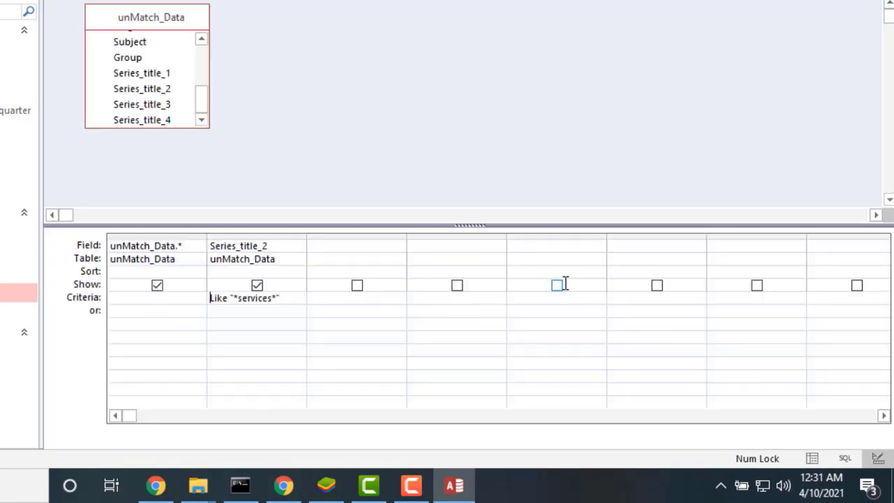
{"action": "key", "text": "Right"}
{"action": "key", "text": "Right"}
{"action": "key", "text": "Right"}
{"action": "key", "text": "Right"}
{"action": "key", "text": "Right"}
{"action": "key", "text": "Right"}
{"action": "key", "text": "BackSpace"}
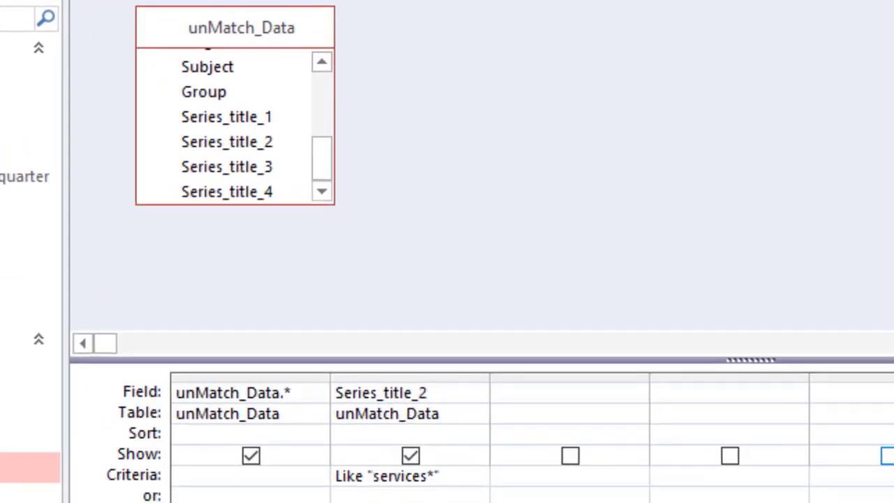
{"action": "type", "text": "*"}
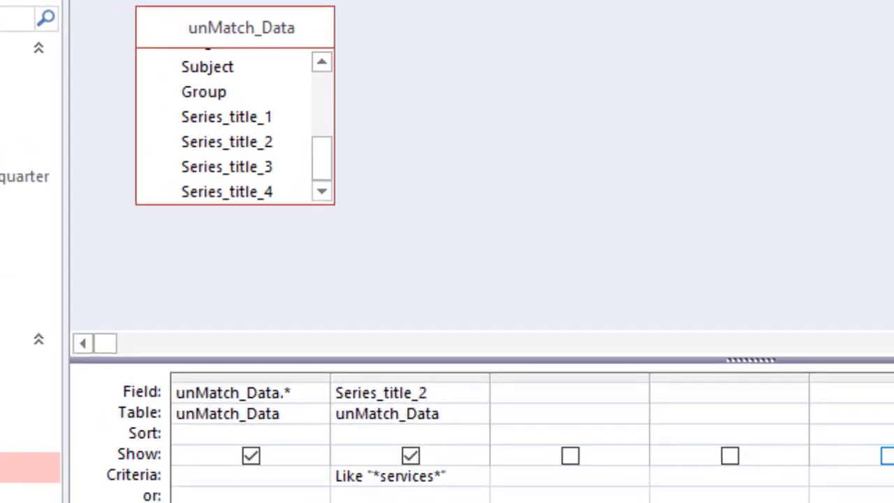
- Change the Series_title_2 criterion to Like "*services", run the query and review the column's distinct values in its filter list
{"action": "key", "text": "BackSpace"}
{"action": "key", "text": "BackSpace"}
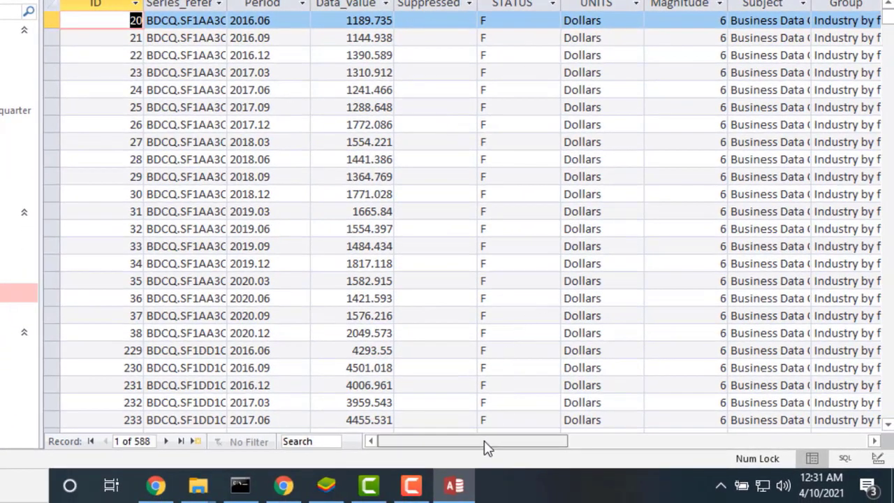
{"action": "left_click_drag", "start_coordinate": [485, 443], "coordinate": [656, 448]}
{"action": "left_click", "coordinate": [663, 4]}
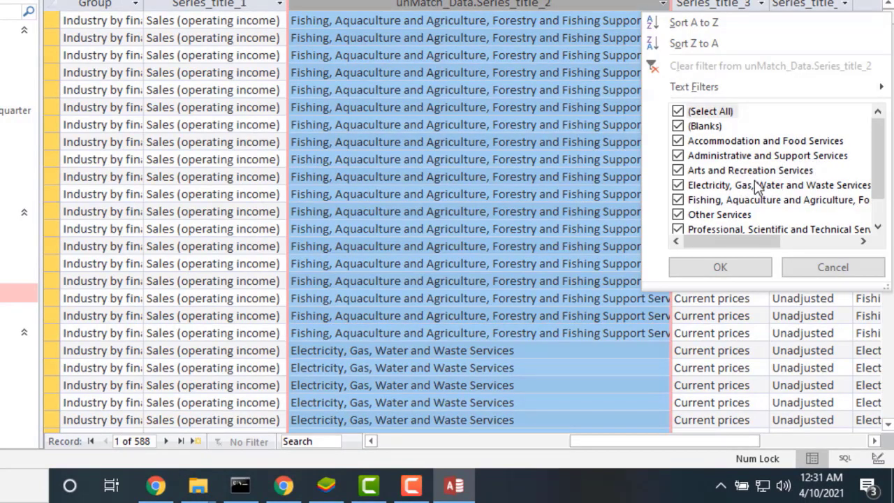
{"action": "left_click_drag", "start_coordinate": [879, 169], "coordinate": [879, 202]}
{"action": "left_click", "coordinate": [833, 267]}
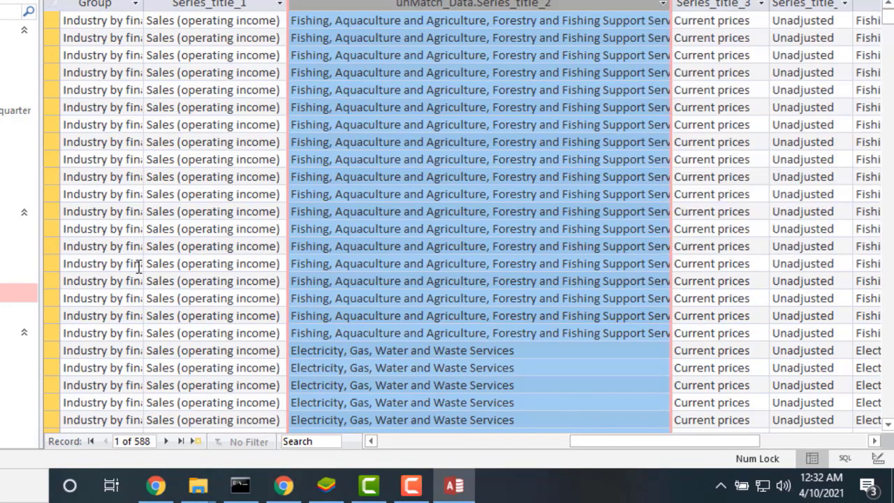
- Highlight the word services in the Series_title_2 criterion in Design View, return to the results and highlight the month part of a Period value
{"action": "key", "text": "ctrl+period"}
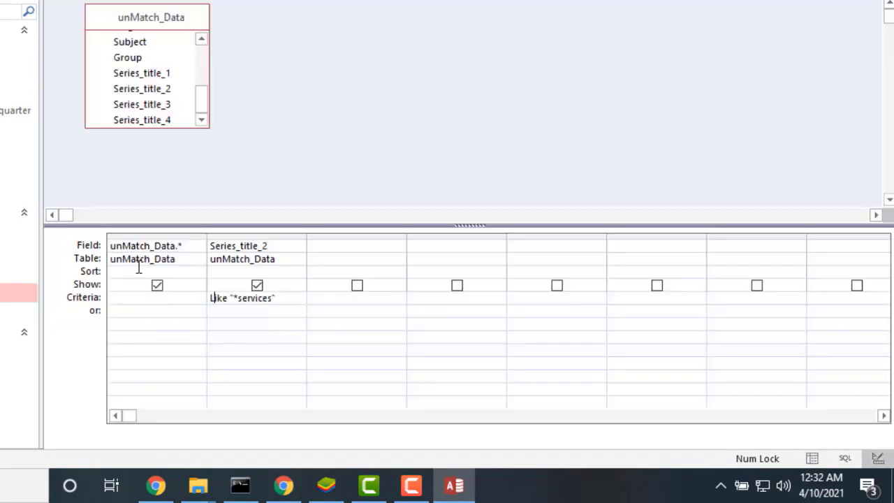
{"action": "key", "text": "Right"}
{"action": "key", "text": "Right"}
{"action": "key", "text": "Right"}
{"action": "key", "text": "Right"}
{"action": "key", "text": "Right"}
{"action": "key", "text": "Right"}
{"action": "key", "text": "Right"}
{"action": "key", "text": "Right"}
{"action": "key", "text": "Right"}
{"action": "key", "text": "Right"}
{"action": "key", "text": "Right"}
{"action": "key", "text": "Right"}
{"action": "key", "text": "Right"}
{"action": "key", "text": "Right"}
{"action": "key", "text": "Right"}
{"action": "key", "text": "shift+Left"}
{"action": "key", "text": "shift+Left"}
{"action": "key", "text": "shift+Left"}
{"action": "key", "text": "shift+Left"}
{"action": "key", "text": "shift+Left"}
{"action": "key", "text": "shift+Left"}
{"action": "key", "text": "shift+Left"}
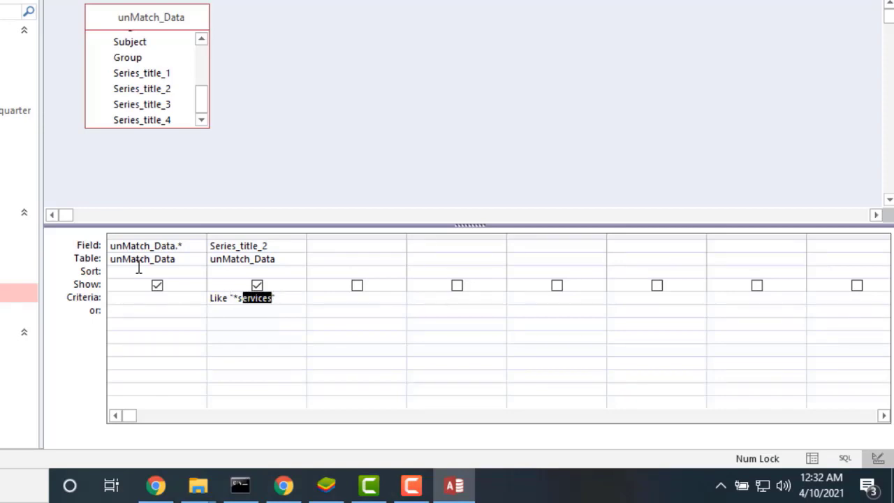
{"action": "key", "text": "shift+Left"}
{"action": "key", "text": "ctrl+period"}
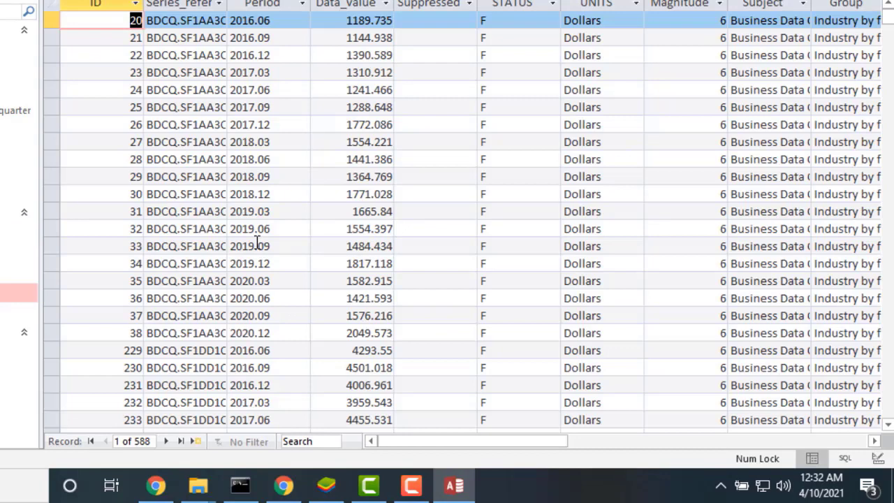
{"action": "left_click", "coordinate": [254, 194]}
{"action": "left_click_drag", "start_coordinate": [255, 194], "coordinate": [285, 194]}
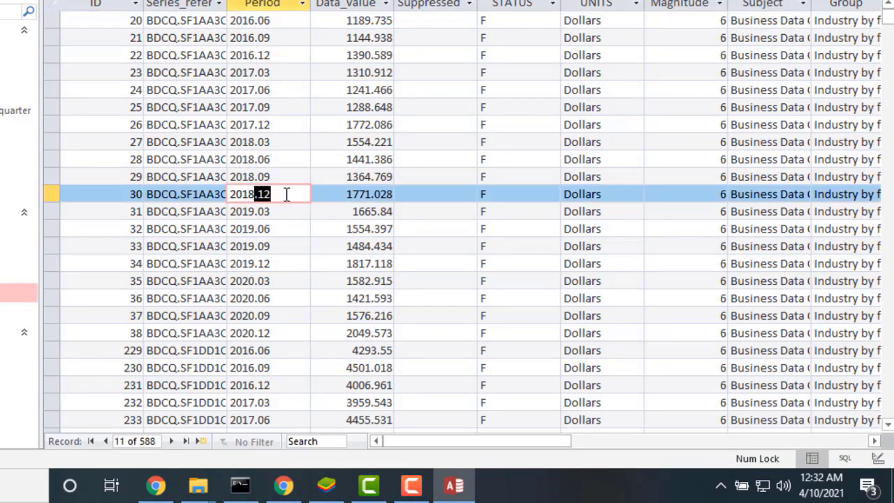
- Replace the Series_title_2 column in the design grid with the Period field, using the criterion Like "2018???"
{"action": "left_click", "coordinate": [237, 237]}
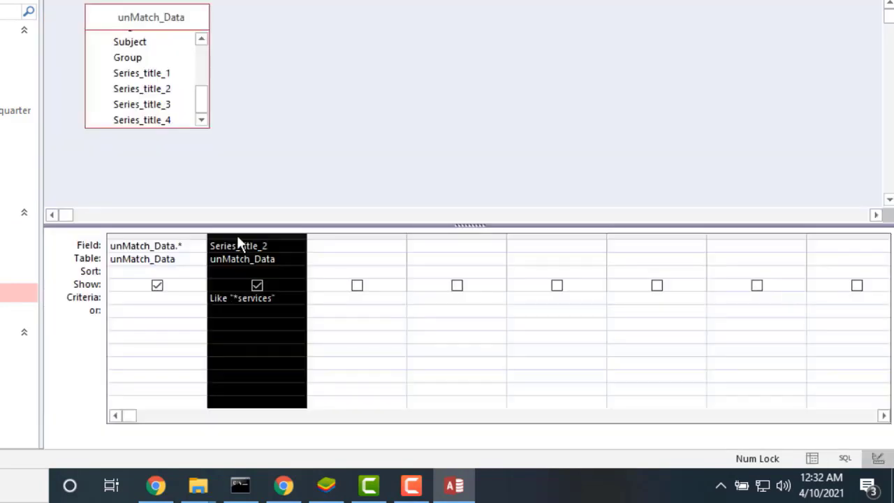
{"action": "key", "text": "Delete"}
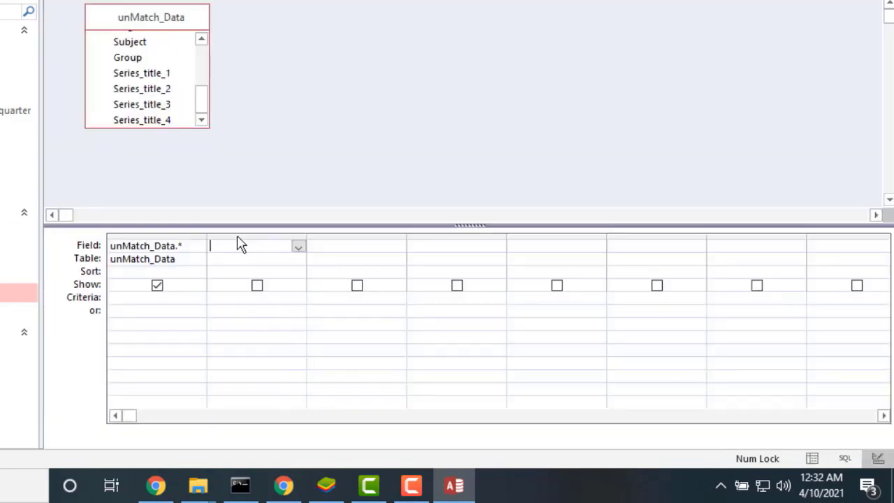
{"action": "scroll", "coordinate": [201, 105], "scroll_direction": "up", "scroll_amount": 3}
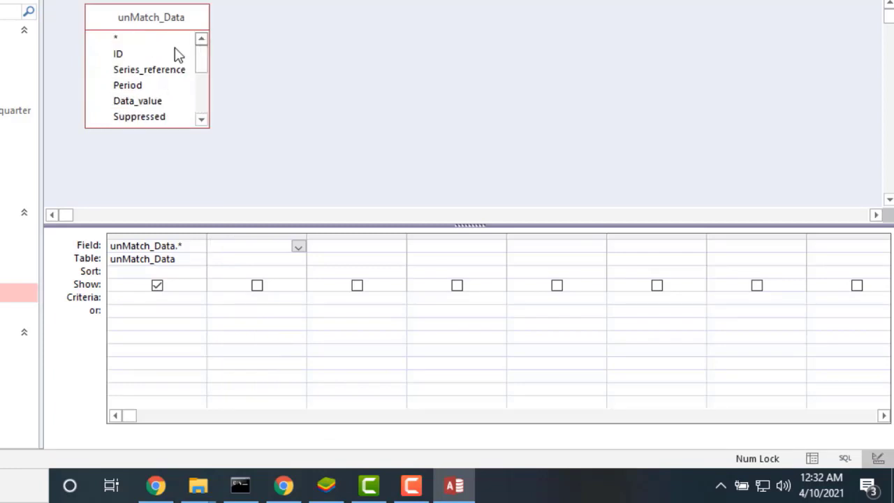
{"action": "double_click", "coordinate": [140, 86]}
{"action": "type", "text": "\"2018???"}
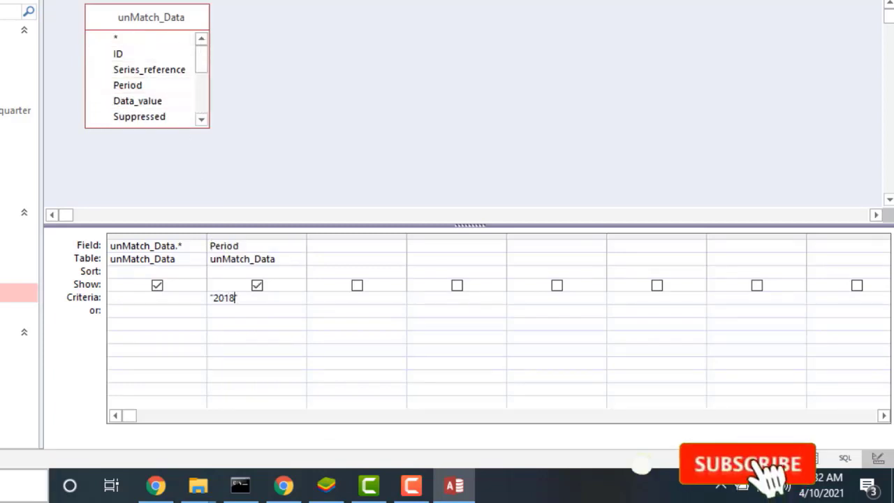
{"action": "type", "text": "\""}
{"action": "key", "text": "Return"}
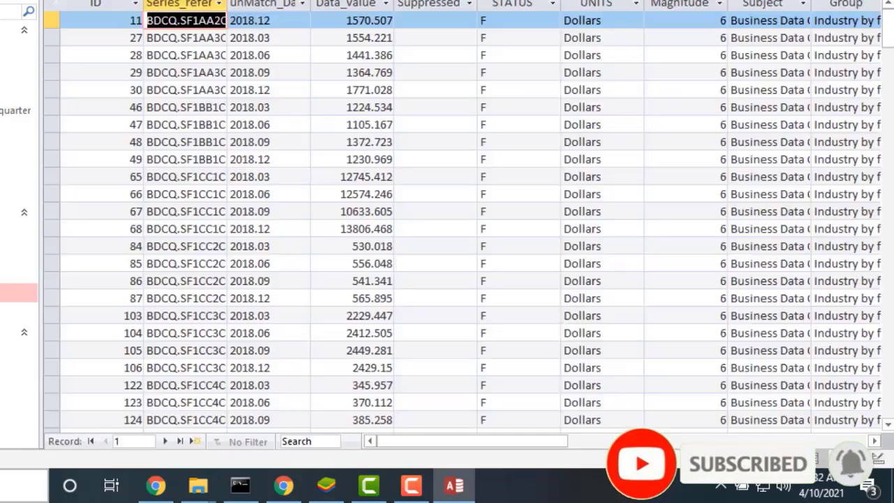
- Review the distinct Period values in the query results through the column's filter list, leaving the filter unapplied
{"action": "key", "text": "Right"}
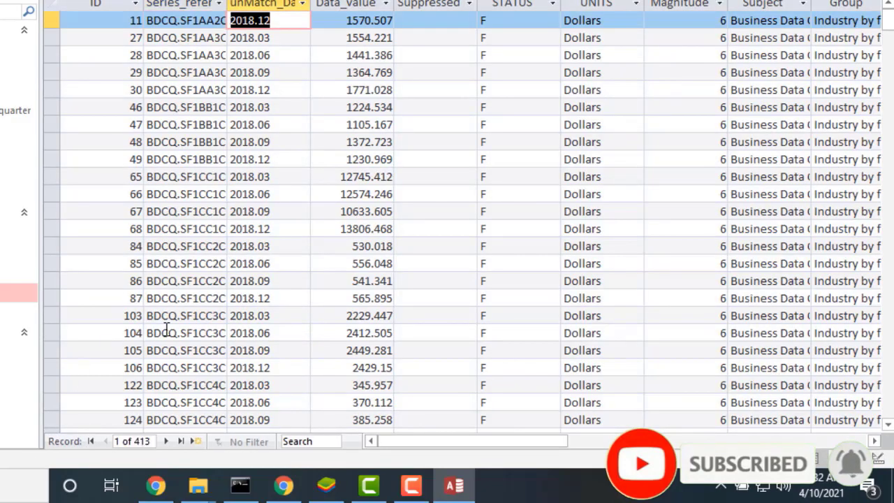
{"action": "left_click", "coordinate": [304, 5]}
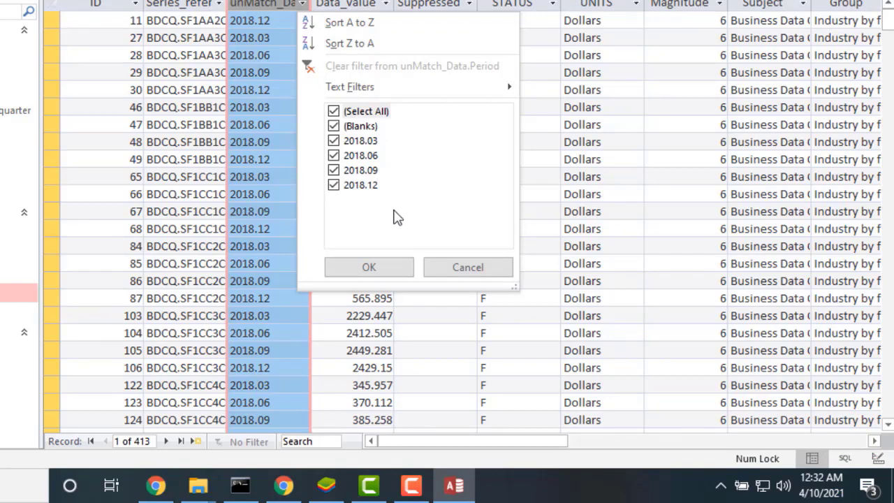
{"action": "left_click", "coordinate": [464, 268]}
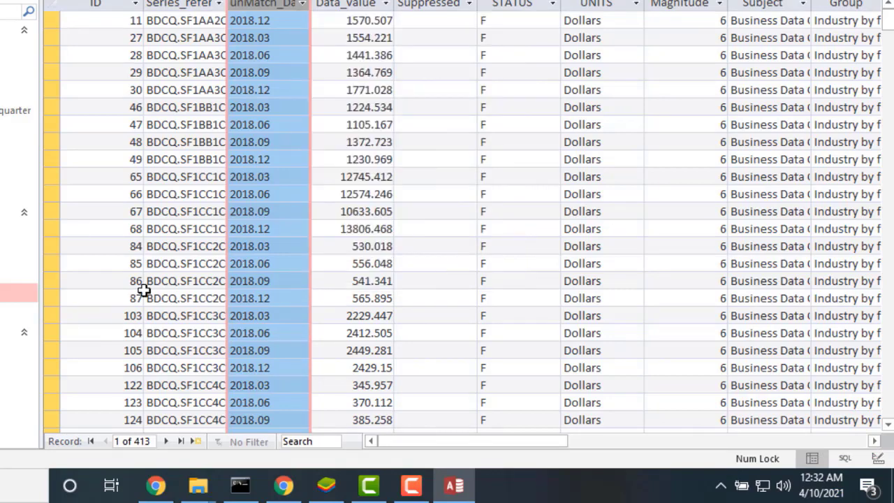
- Change the Period criterion to Like "2018.0?" in Design View and run the query
{"action": "key", "text": "ctrl+period"}
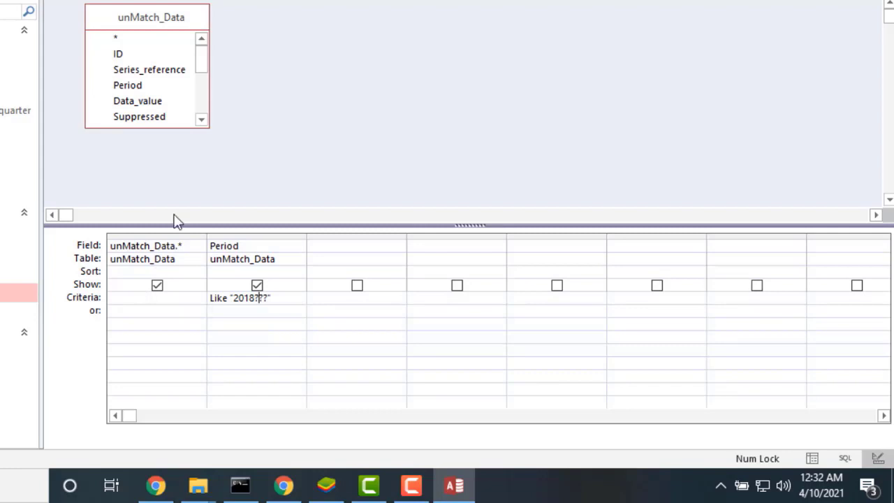
{"action": "key", "text": "shift+Right"}
{"action": "type", "text": ".0"}
{"action": "key", "text": "F5"}
- Examine the Period values down the rows of the query results
{"action": "key", "text": "Down"}
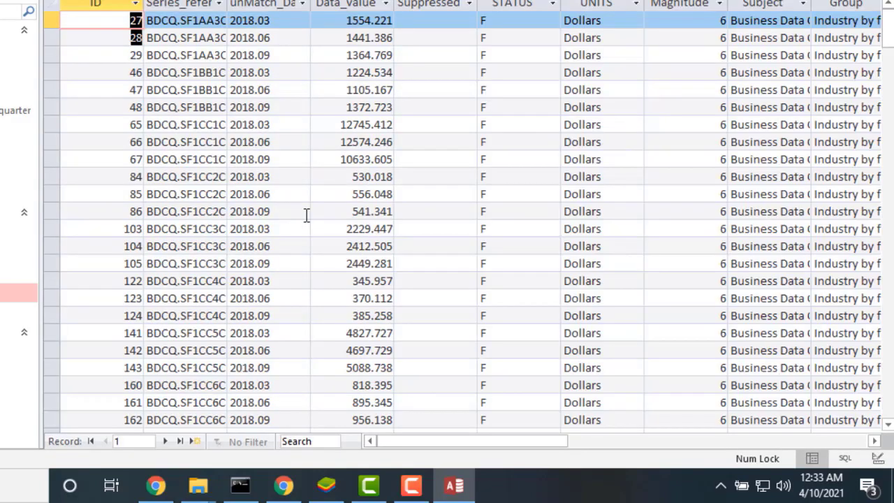
{"action": "key", "text": "Right"}
{"action": "key", "text": "Right"}
{"action": "key", "text": "Down"}
{"action": "key", "text": "Down"}
{"action": "key", "text": "Down"}
{"action": "key", "text": "Down"}
{"action": "key", "text": "Down"}
{"action": "key", "text": "Down"}
{"action": "key", "text": "Down"}
{"action": "key", "text": "Down"}
{"action": "key", "text": "Down"}
{"action": "key", "text": "Down"}
{"action": "key", "text": "Down"}
{"action": "key", "text": "Down"}
{"action": "key", "text": "Down"}
{"action": "key", "text": "Down"}
{"action": "key", "text": "Down"}
{"action": "key", "text": "Down"}
{"action": "key", "text": "Down"}
{"action": "key", "text": "Down"}
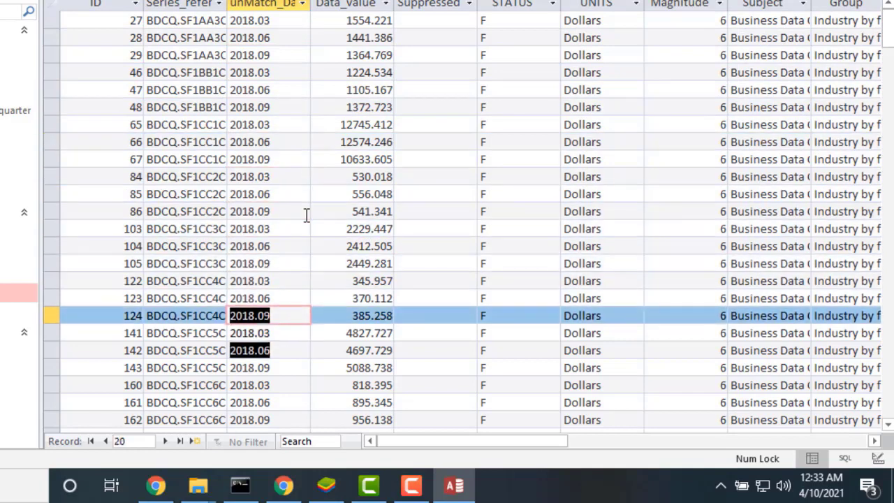
- Change the Period criterion to Like "201?.03" in Design View and run the query
{"action": "key", "text": "ctrl+comma"}
{"action": "key", "text": "Up"}
{"action": "key", "text": "F2"}
{"action": "key", "text": "Left"}
{"action": "key", "text": "shift+Left"}
{"action": "key", "text": "shift+Left"}
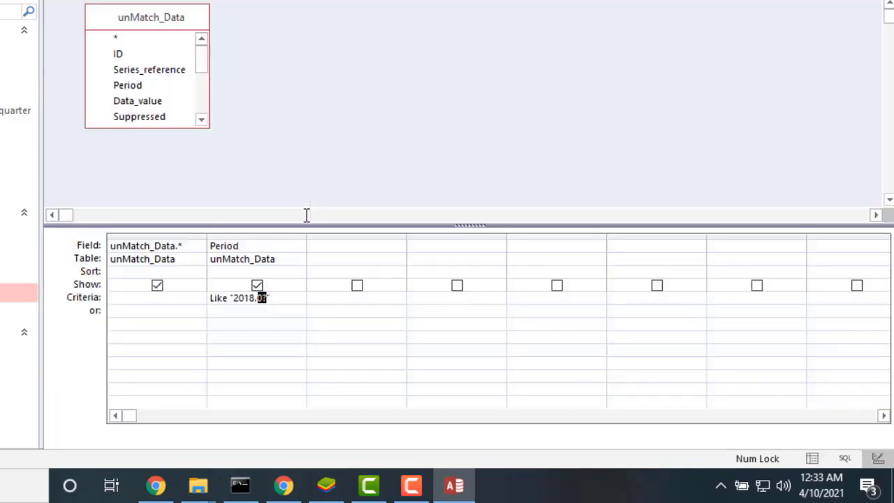
{"action": "type", "text": "03"}
{"action": "key", "text": "Left"}
{"action": "key", "text": "Left"}
{"action": "key", "text": "Left"}
{"action": "key", "text": "shift+Left"}
{"action": "type", "text": "?"}
{"action": "key", "text": "Down"}
{"action": "key", "text": "Down"}
{"action": "key", "text": "F5"}
- Select the Period column in the results to examine its values, and return to the criterion in Design View
{"action": "key", "text": "Down"}
{"action": "key", "text": "Up"}
{"action": "key", "text": "Right"}
{"action": "key", "text": "Right"}
{"action": "key", "text": "Right"}
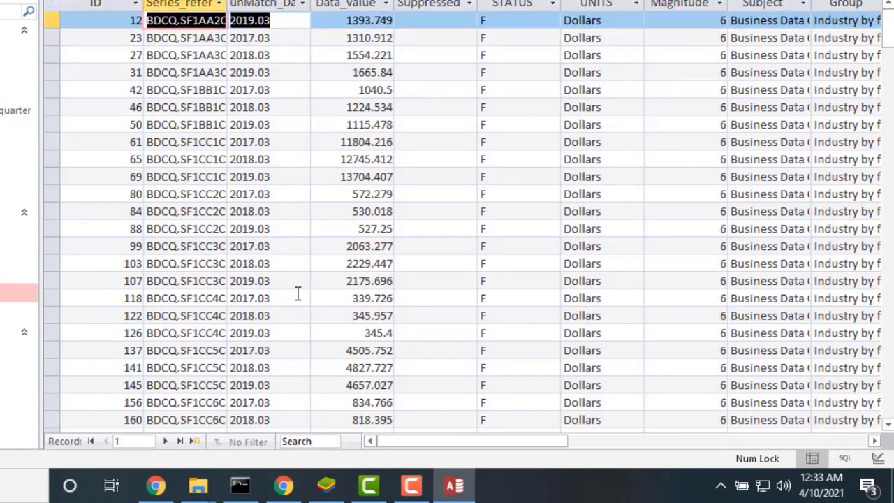
{"action": "key", "text": "Down"}
{"action": "key", "text": "Down"}
{"action": "key", "text": "Left"}
{"action": "key", "text": "Down"}
{"action": "key", "text": "ctrl+space"}
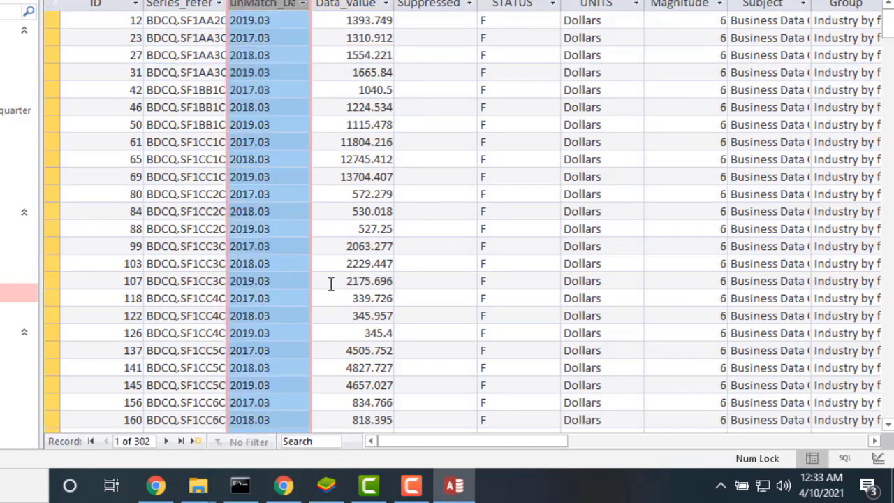
{"action": "key", "text": "ctrl+comma"}
{"action": "key", "text": "Up"}
{"action": "key", "text": "Up"}
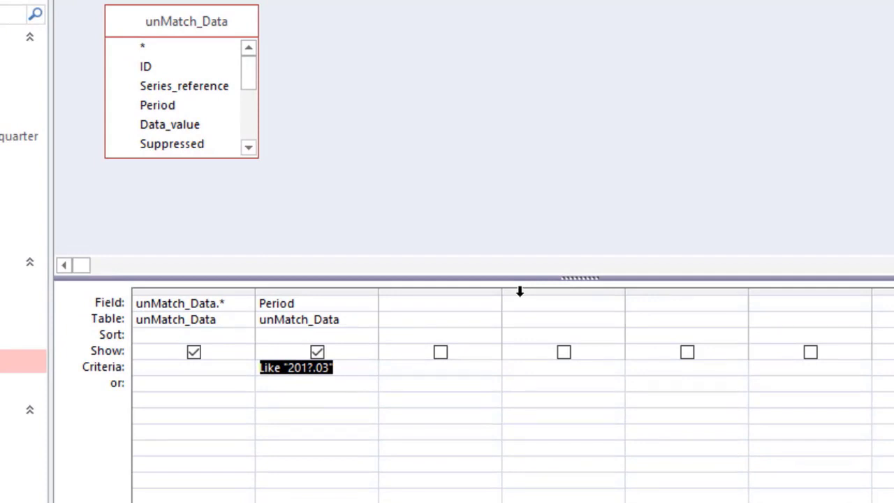
{"action": "key", "text": "ctrl+w"}
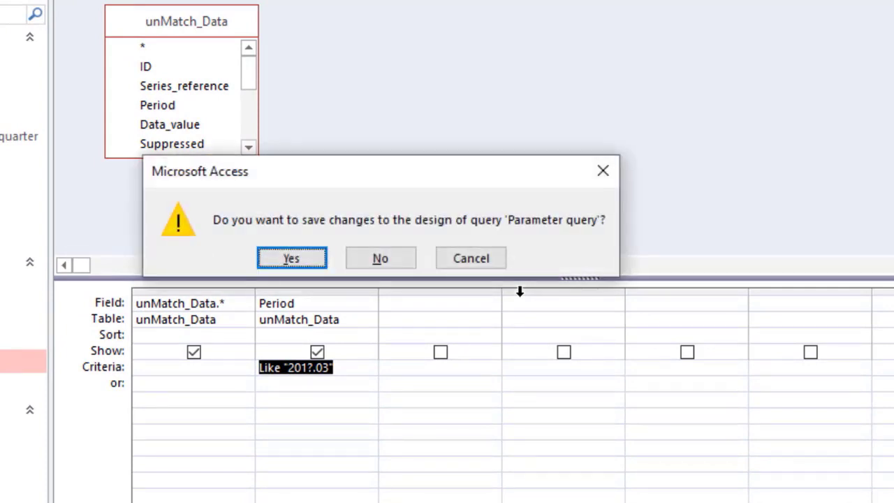
{"action": "key", "text": "Tab"}
{"action": "key", "text": "Tab"}
{"action": "key", "text": "Return"}
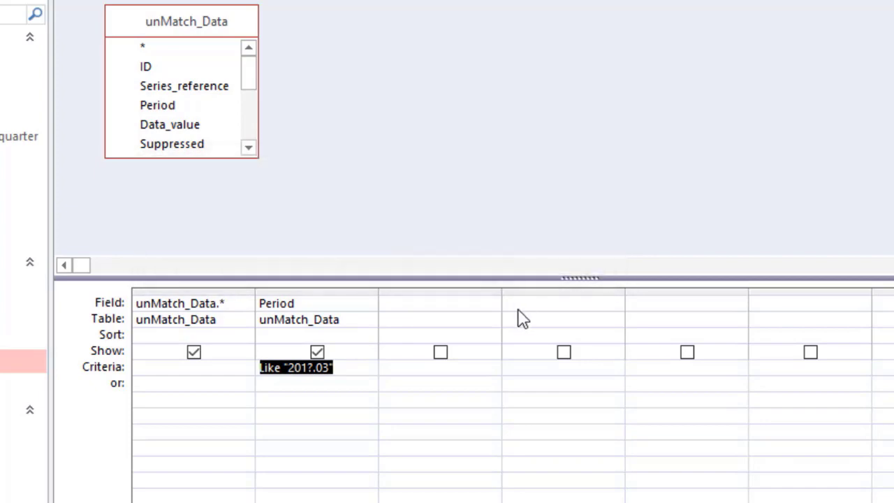
- Remove the Period column from the design grid and enlarge the unMatch_Data field list
{"action": "key", "text": "Up"}
{"action": "key", "text": "Up"}
{"action": "key", "text": "Up"}
{"action": "key", "text": "Up"}
{"action": "key", "text": "Up"}
{"action": "key", "text": "Delete"}
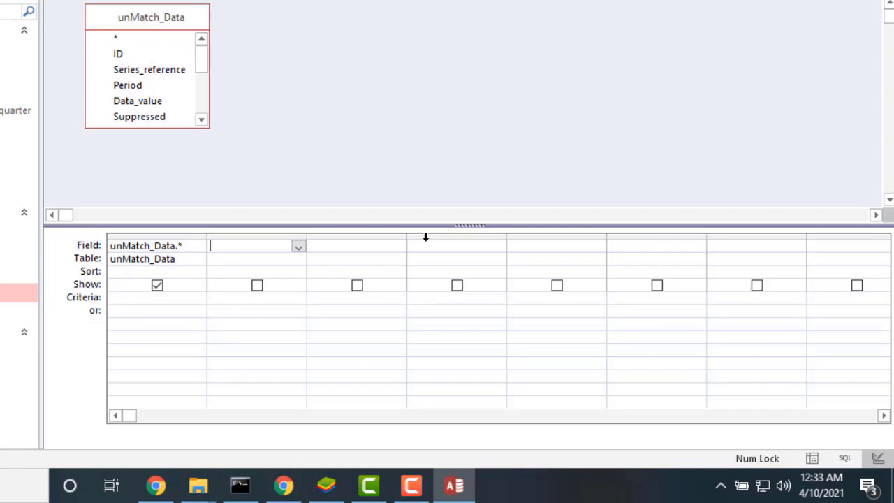
{"action": "left_click_drag", "start_coordinate": [208, 127], "coordinate": [361, 202]}
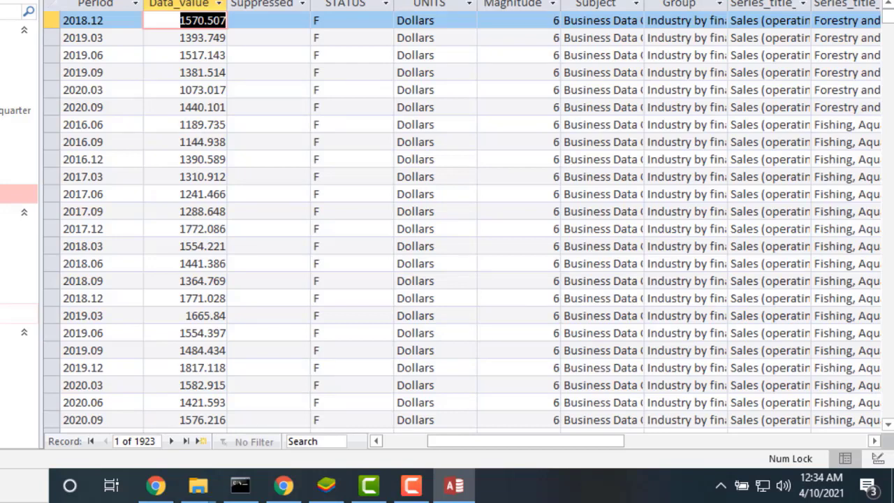
- Examine the Data_value column and its neighbouring columns in the unMatch_Data table
{"action": "key", "text": "Right"}
{"action": "key", "text": "Down"}
{"action": "key", "text": "Up"}
{"action": "key", "text": "Right"}
{"action": "key", "text": "Right"}
{"action": "key", "text": "Left"}
{"action": "key", "text": "Left"}
{"action": "key", "text": "Left"}
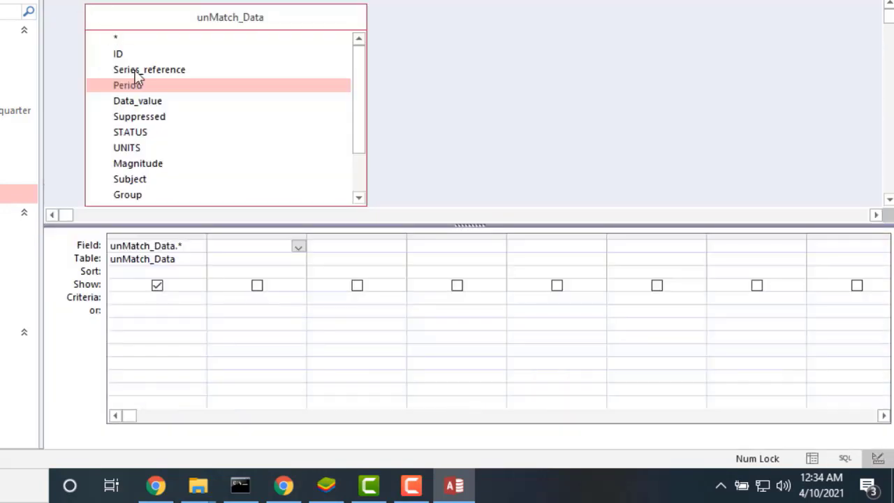
- Add the calculated field INRData_Value: Data_value*73 to the design grid and widen its column to show the whole expression
{"action": "double_click", "coordinate": [156, 102]}
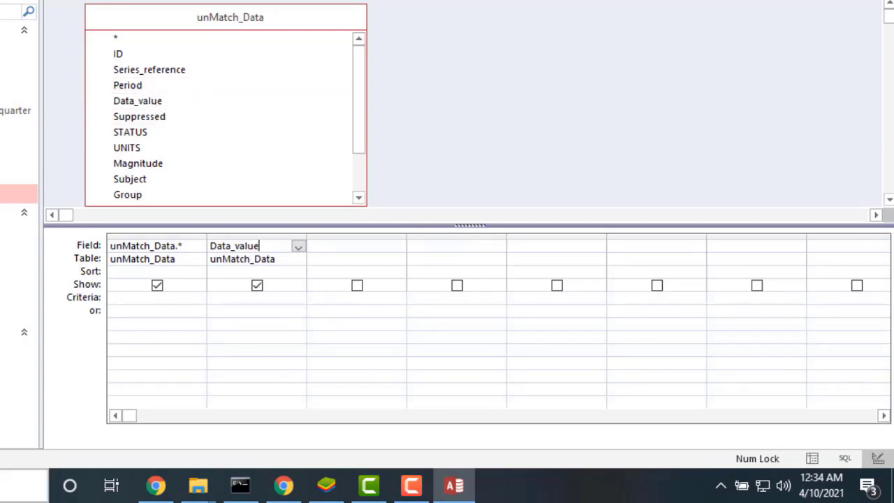
{"action": "type", "text": "73"}
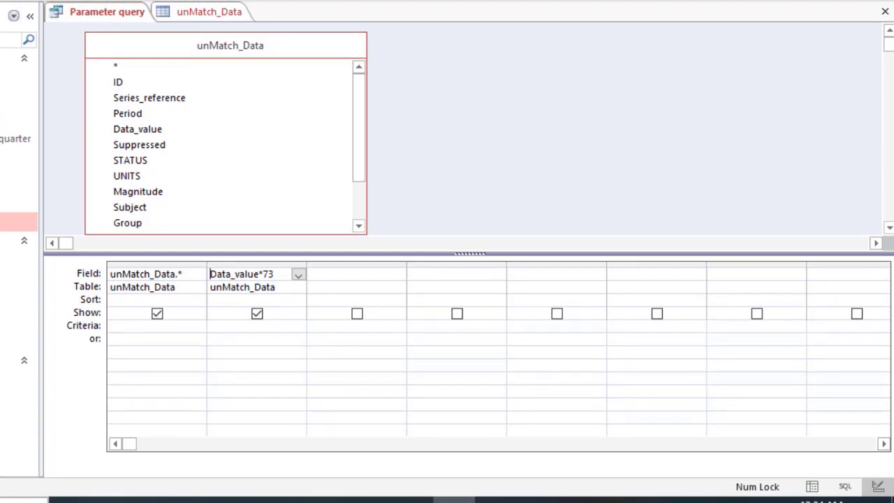
{"action": "type", "text": "INRData_Value:Da"}
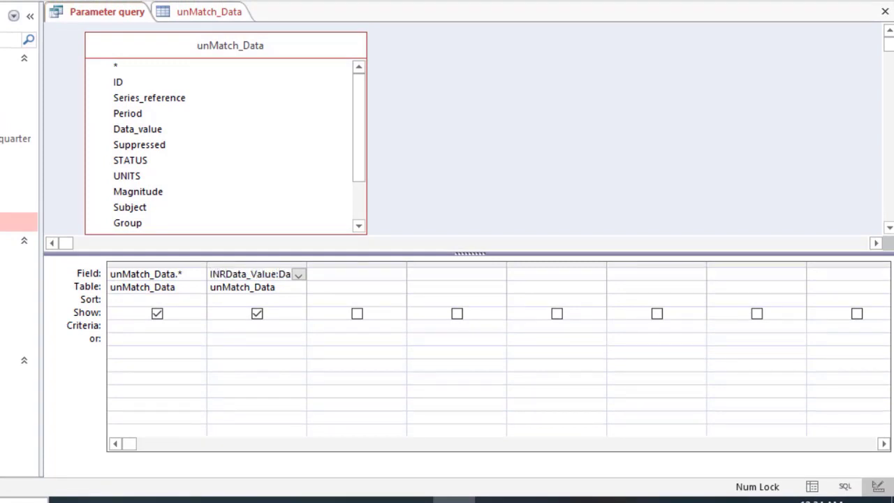
{"action": "double_click", "coordinate": [307, 266]}
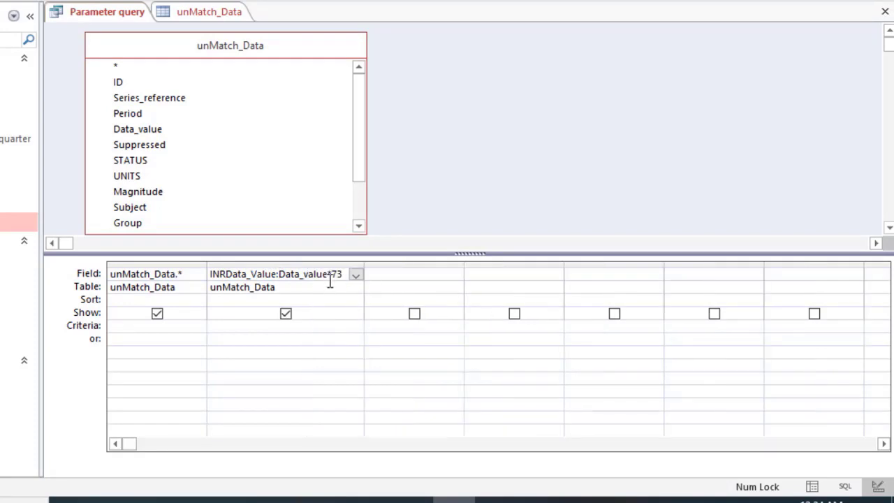
{"action": "left_click", "coordinate": [330, 275]}
- Run the query and widen the INRData_Value column in the results to fit its heading
{"action": "key", "text": "F5"}
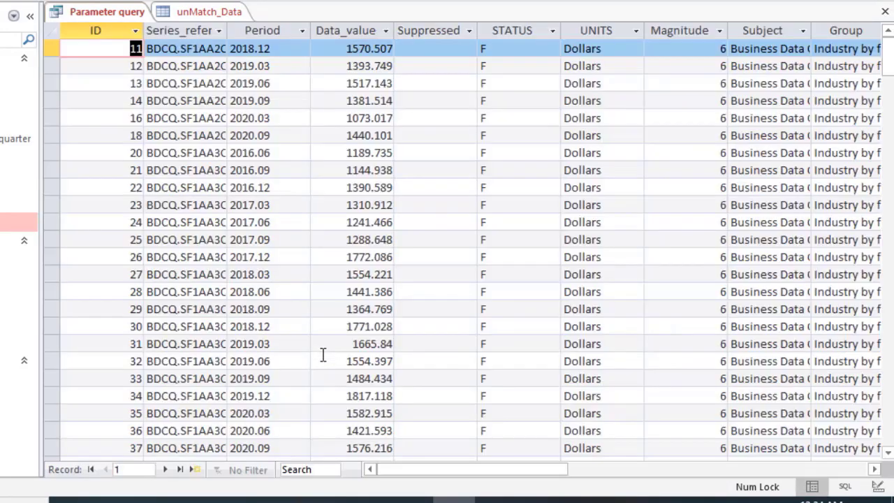
{"action": "key", "text": "Right"}
{"action": "key", "text": "Down"}
{"action": "key", "text": "Up"}
{"action": "key", "text": "End"}
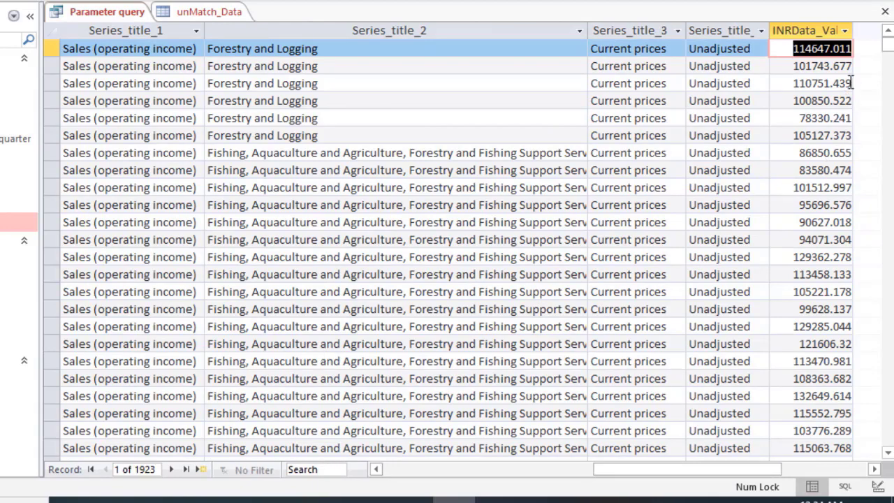
{"action": "left_click_drag", "start_coordinate": [855, 31], "coordinate": [864, 38]}
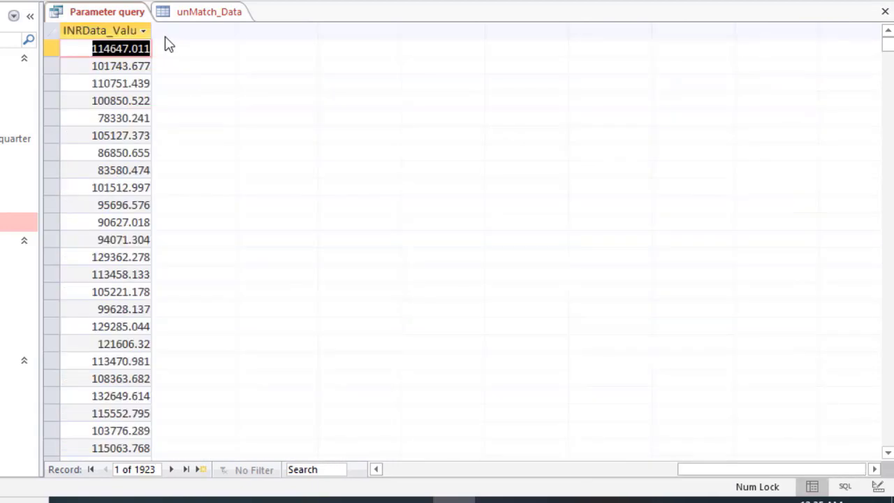
{"action": "double_click", "coordinate": [154, 30]}
{"action": "left_click", "coordinate": [146, 66]}
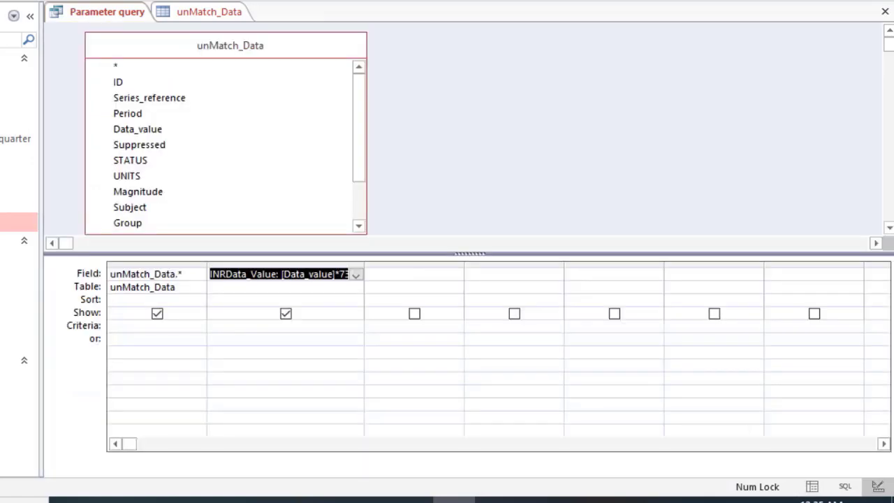
- Change the INRData_Value calculated field's expression to [Data_value]/100*5 so it returns five percent of each data value
{"action": "key", "text": "Tab"}
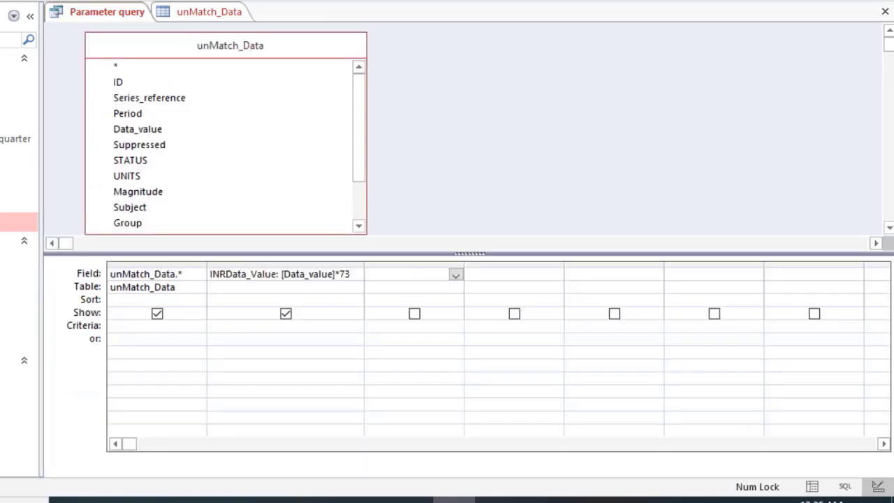
{"action": "key", "text": "shift+Tab"}
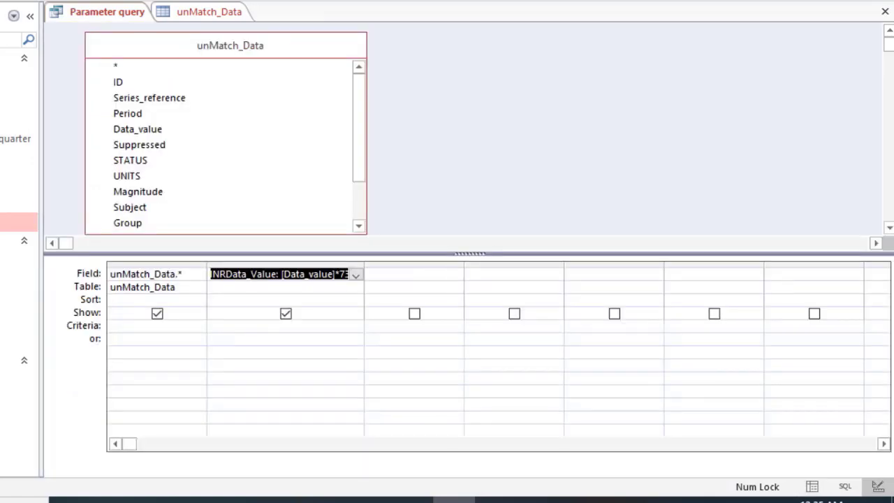
{"action": "key", "text": "shift+F2"}
{"action": "left_click_drag", "start_coordinate": [347, 274], "coordinate": [336, 274]}
{"action": "key", "text": "BackSpace"}
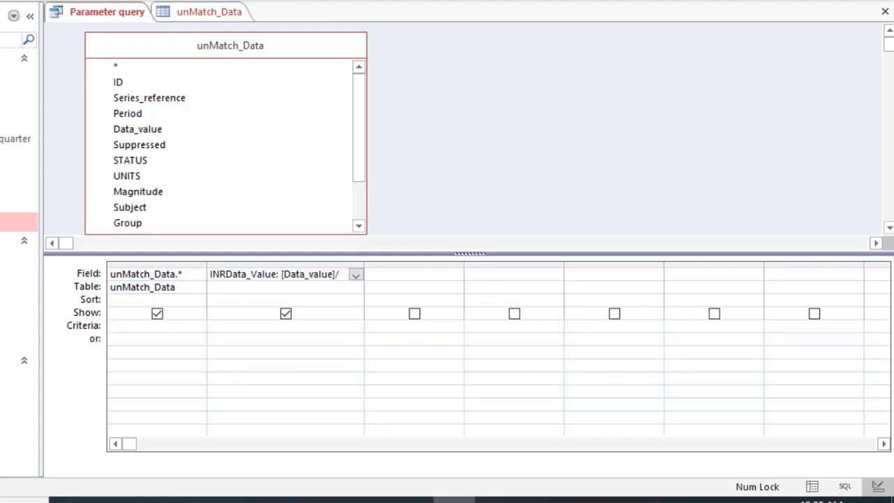
{"action": "type", "text": "/100)*5"}
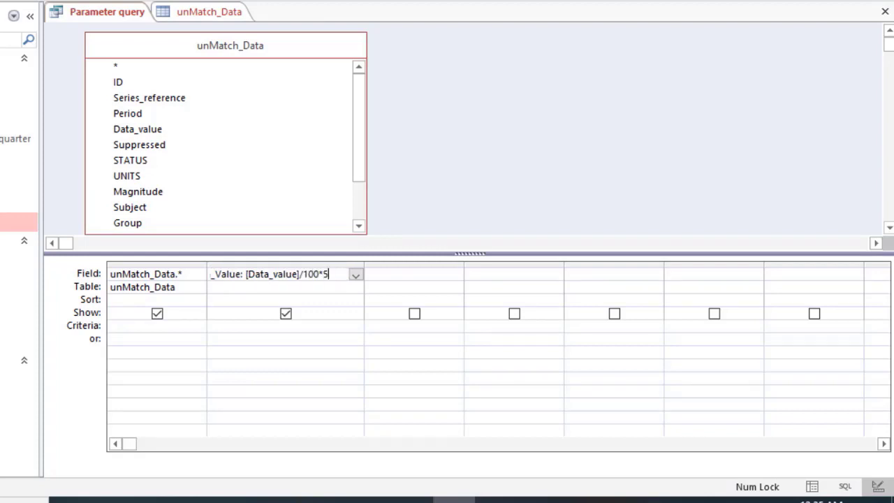
{"action": "key", "text": "Left"}
{"action": "key", "text": "Left"}
{"action": "key", "text": "Left"}
{"action": "key", "text": "Left"}
{"action": "key", "text": "Left"}
{"action": "key", "text": "Left"}
{"action": "key", "text": "Right"}
{"action": "key", "text": "Right"}
{"action": "key", "text": "Right"}
{"action": "key", "text": "Right"}
{"action": "type", "text": ")"}
- Run the query and examine the INRData_Value results in the first few records
{"action": "key", "text": "ctrl+period"}
{"action": "key", "text": "Down"}
{"action": "key", "text": "Down"}
{"action": "key", "text": "Down"}
{"action": "key", "text": "Down"}
{"action": "key", "text": "Down"}
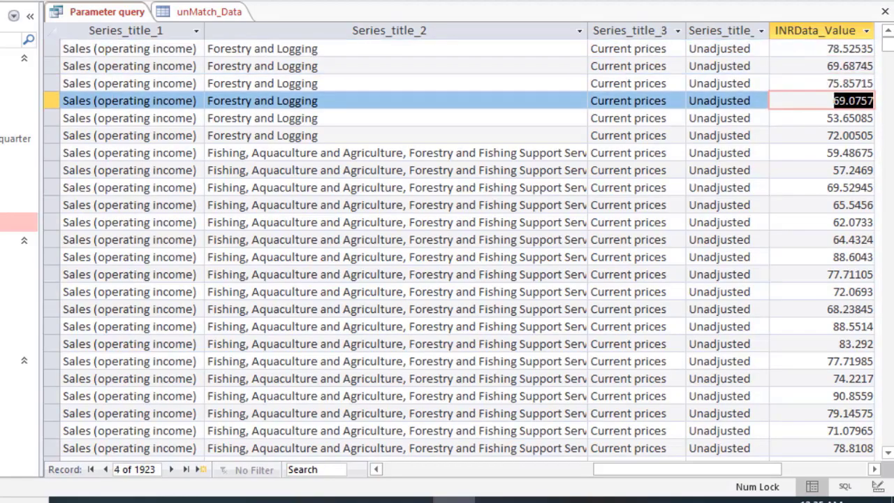
{"action": "key", "text": "Right"}
{"action": "key", "text": "Left"}
{"action": "key", "text": "Up"}
{"action": "key", "text": "Up"}
{"action": "key", "text": "Up"}
{"action": "key", "text": "Up"}
{"action": "key", "text": "Up"}
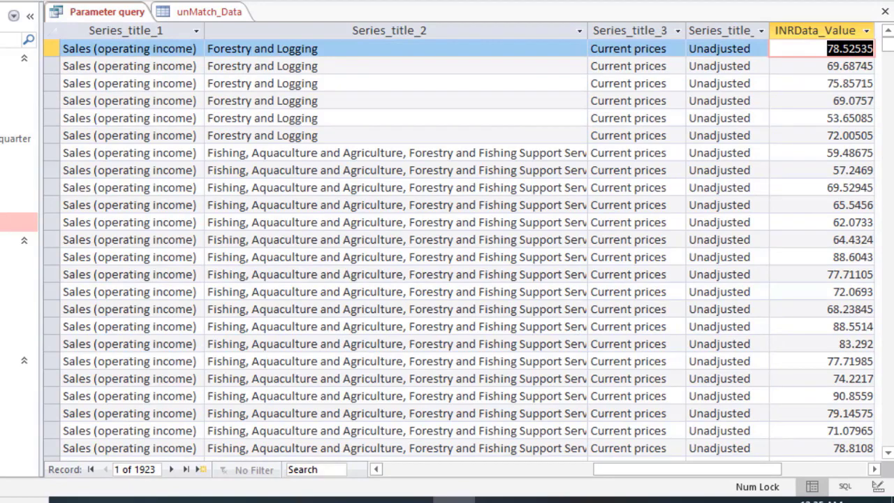
- Examine the original Data_value figures in the first records to compare them with the calculated five percent values
{"action": "key", "text": "Left"}
{"action": "key", "text": "Left"}
{"action": "key", "text": "Left"}
{"action": "key", "text": "Left"}
{"action": "key", "text": "Left"}
{"action": "key", "text": "Left"}
{"action": "key", "text": "Left"}
{"action": "key", "text": "Left"}
{"action": "key", "text": "Left"}
{"action": "key", "text": "Left"}
{"action": "key", "text": "Left"}
{"action": "key", "text": "Left"}
{"action": "key", "text": "Left"}
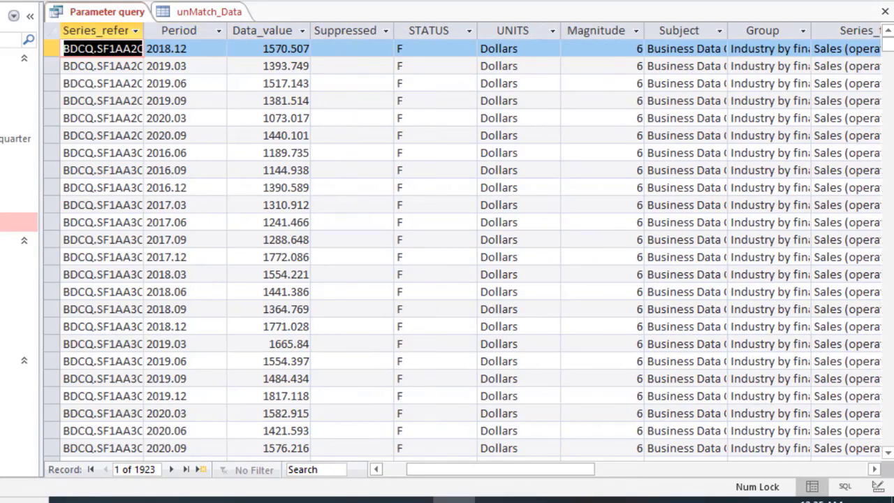
{"action": "key", "text": "Left"}
{"action": "key", "text": "Right"}
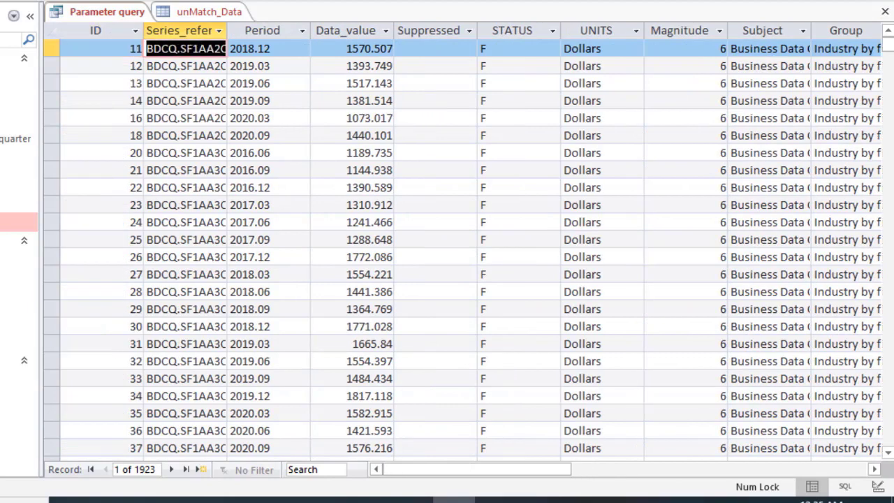
{"action": "key", "text": "Down"}
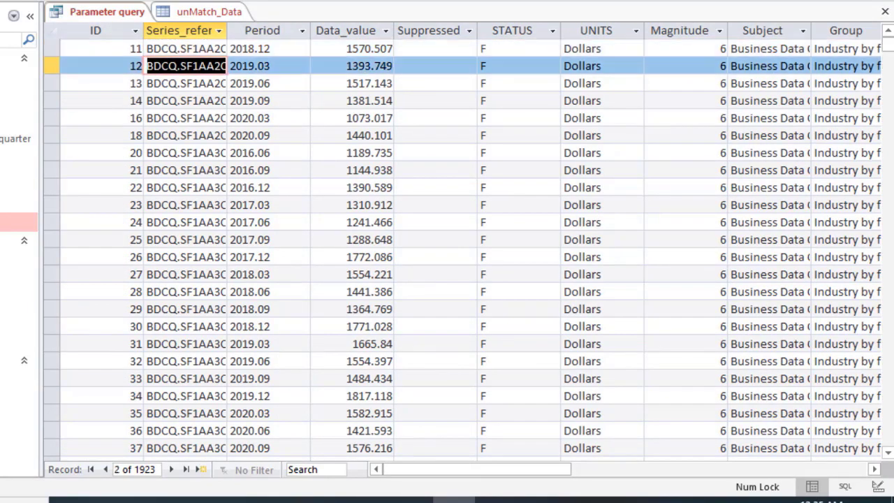
{"action": "key", "text": "Right"}
{"action": "key", "text": "Up"}
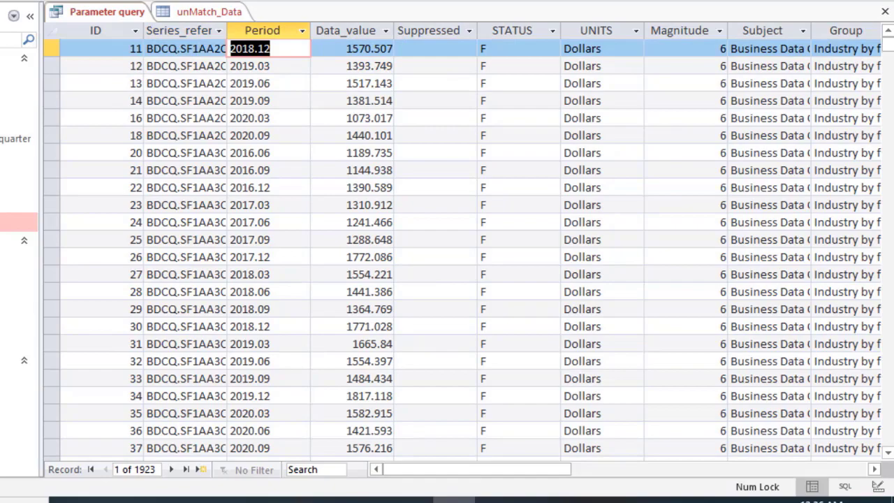